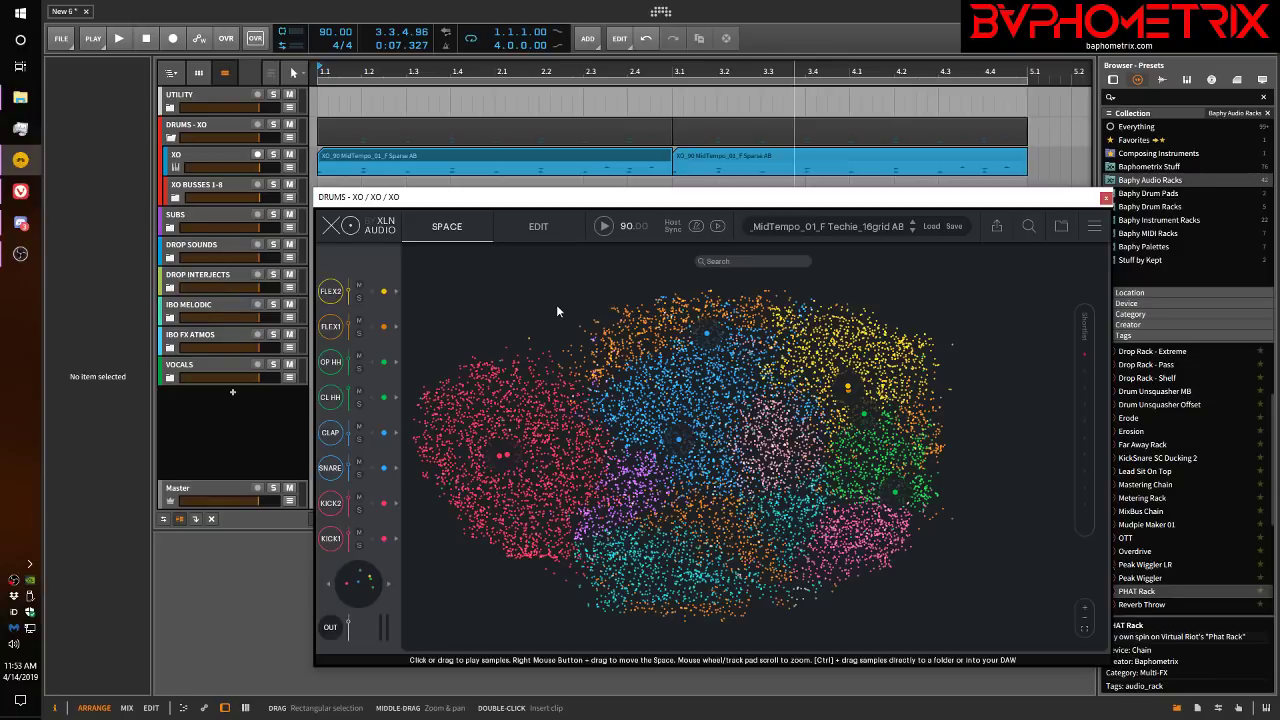
# Step: Glance at the Edit view, then audition the kick, snare, clap, hi-hat and flex samples in the Space view
pyautogui.click(559, 227)
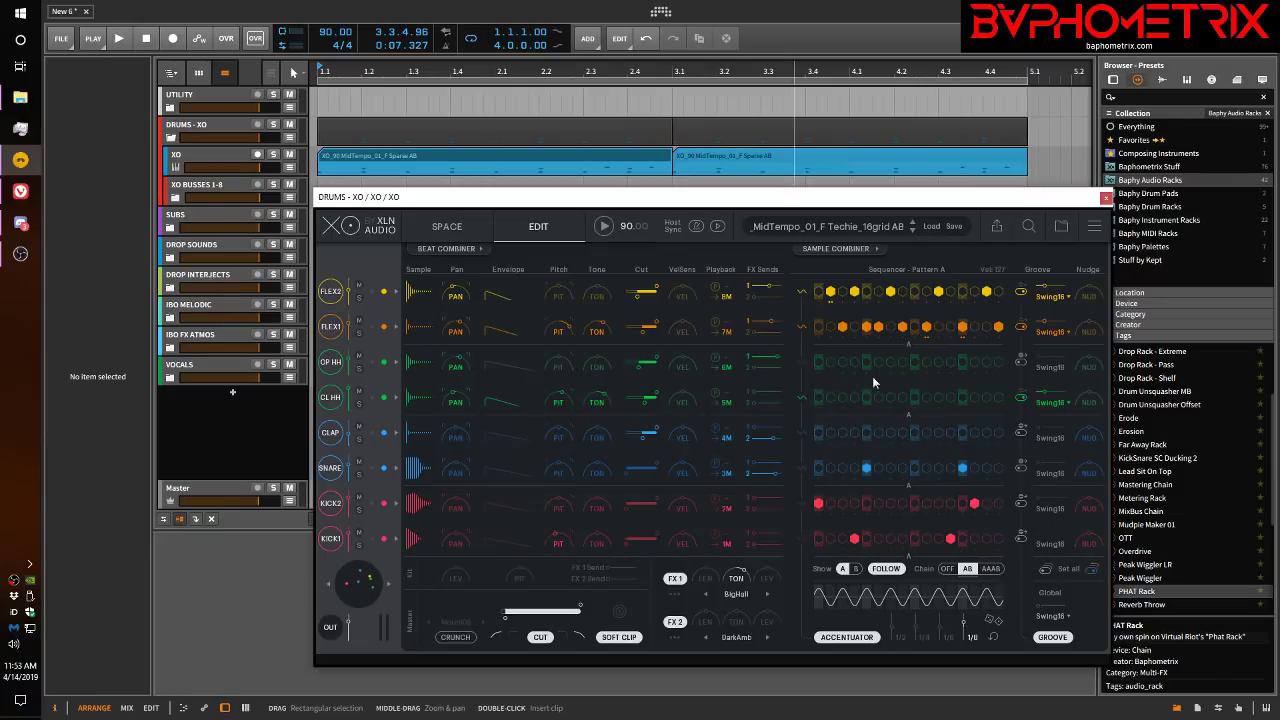
pyautogui.click(451, 227)
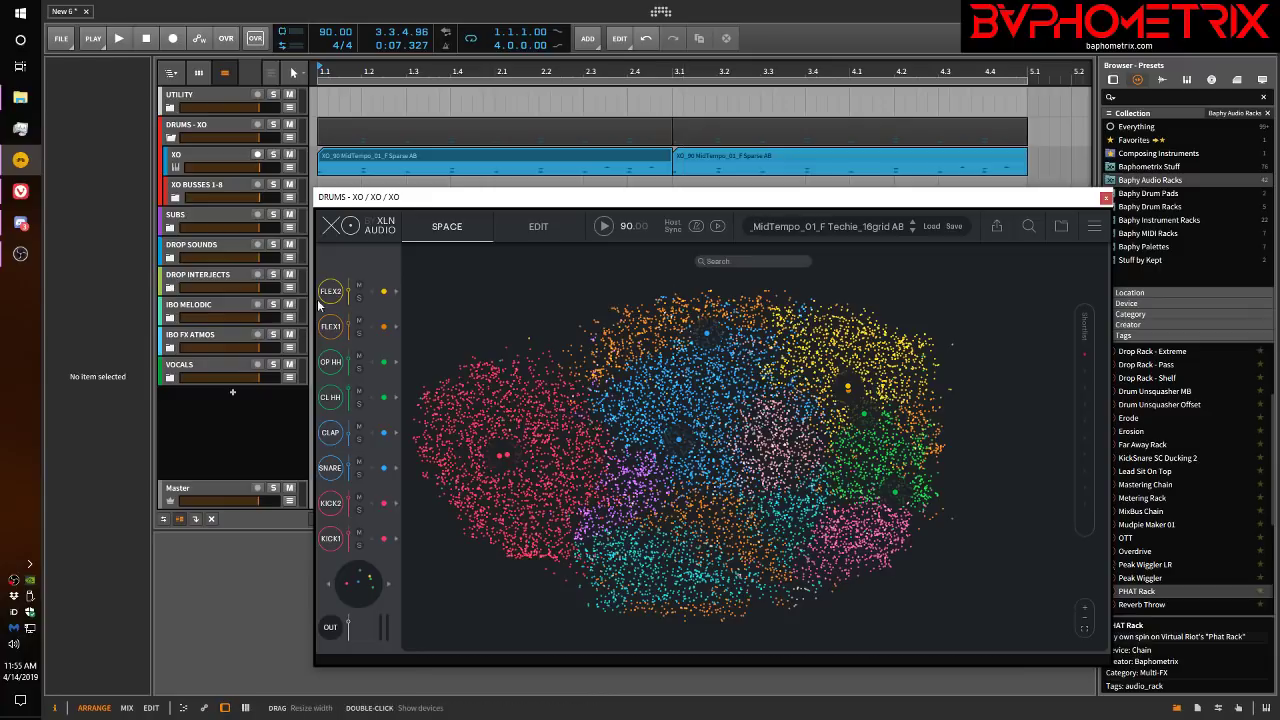
pyautogui.click(330, 534)
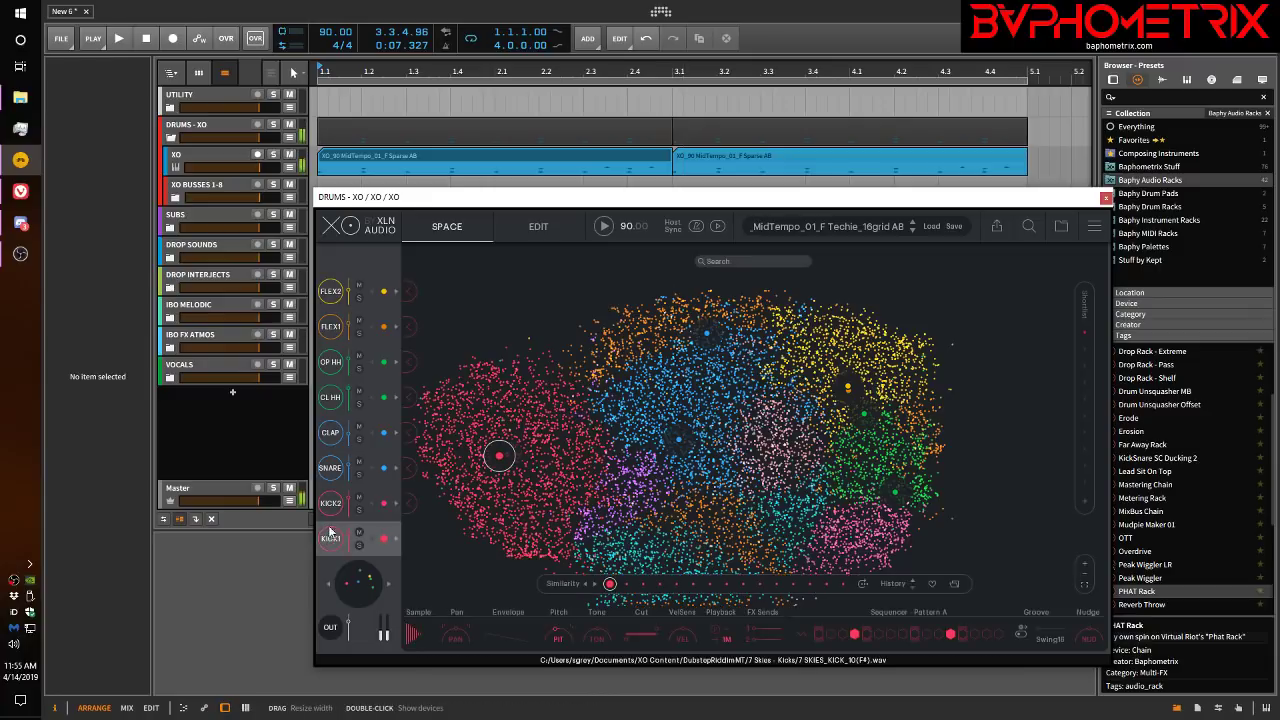
pyautogui.click(333, 474)
pyautogui.click(333, 432)
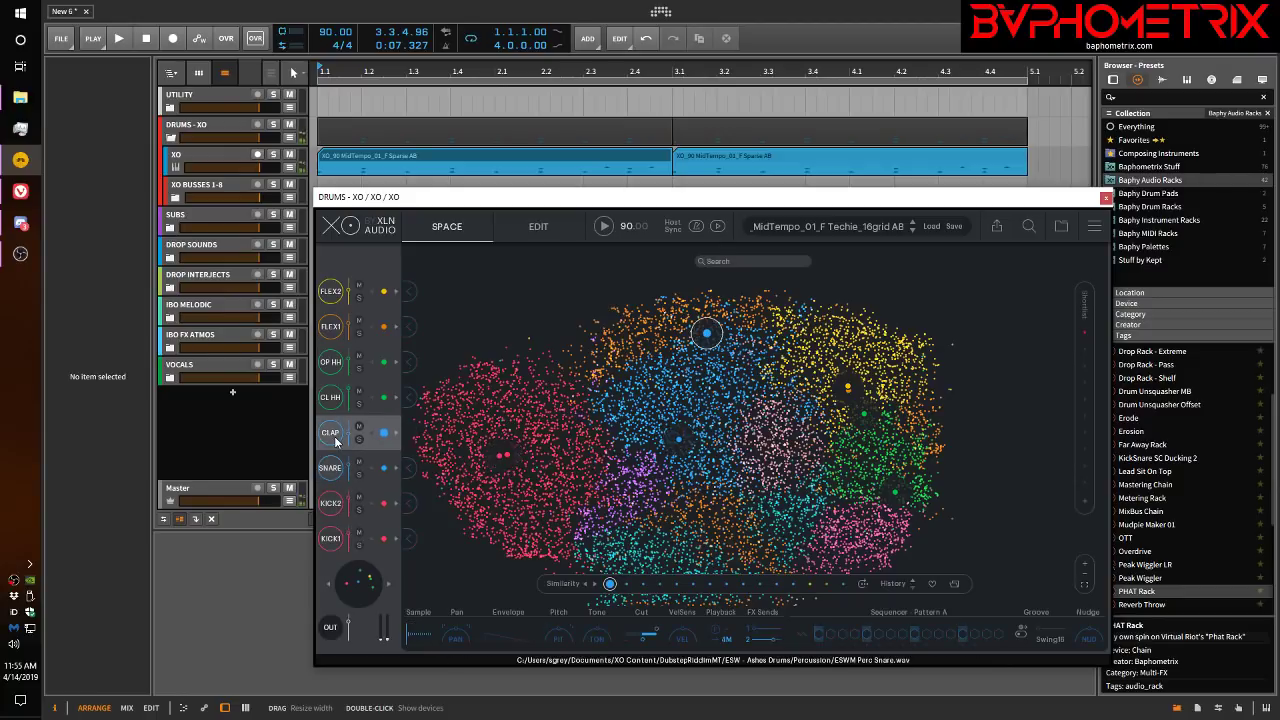
pyautogui.click(333, 397)
pyautogui.click(337, 363)
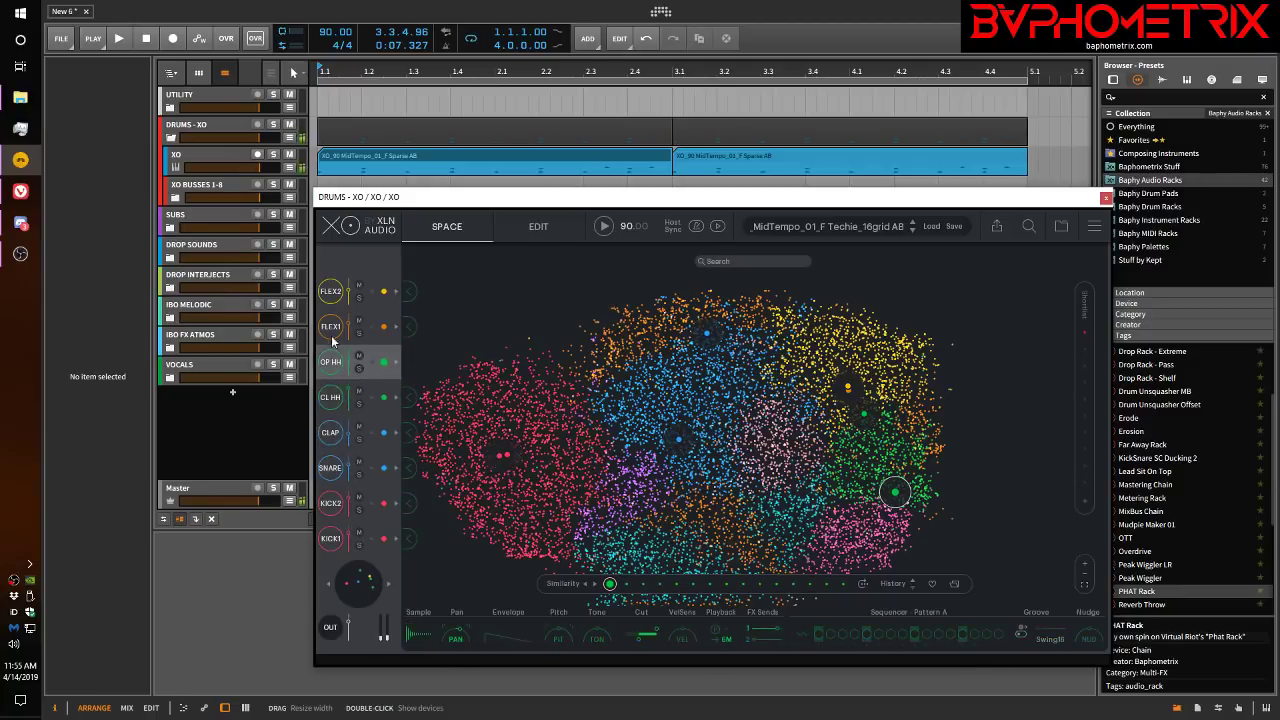
pyautogui.click(333, 326)
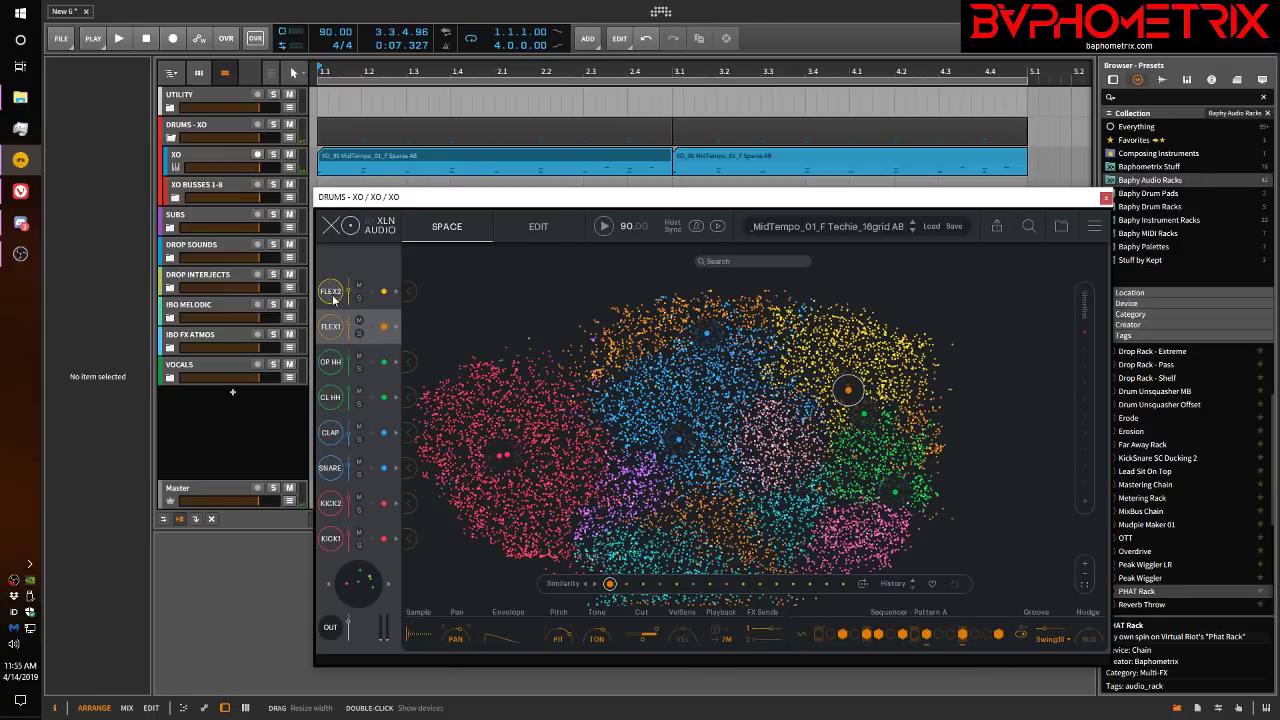
pyautogui.click(333, 293)
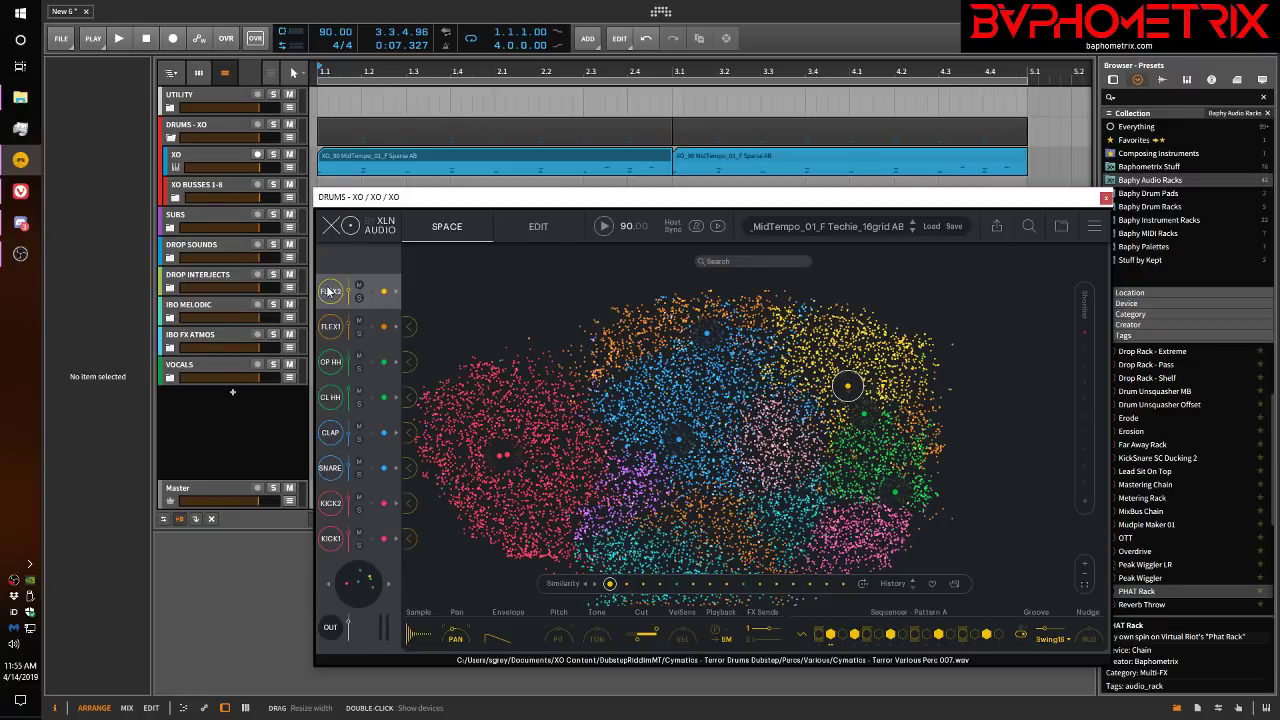
# Step: Play the arranged XO drum clips with host tempo sync enabled only for this playback, and examine the sequencer pattern in the Edit view
pyautogui.click(463, 160)
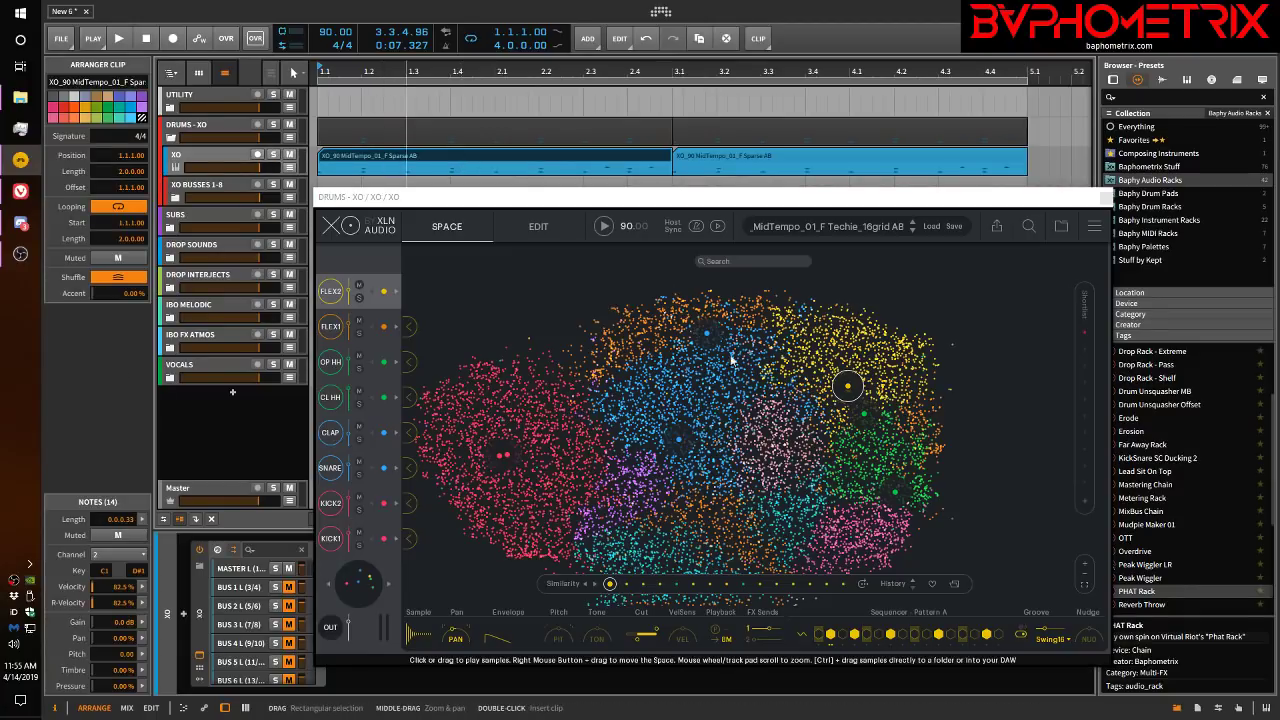
pyautogui.click(698, 227)
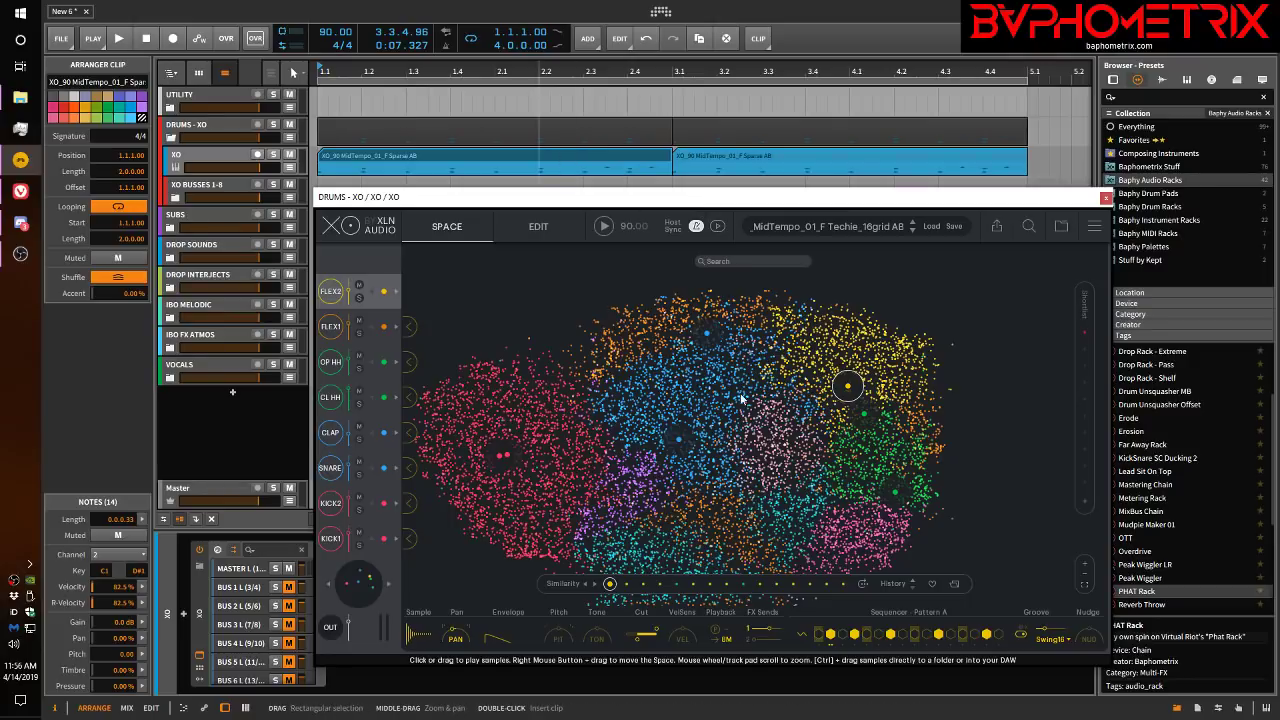
pyautogui.press('space')
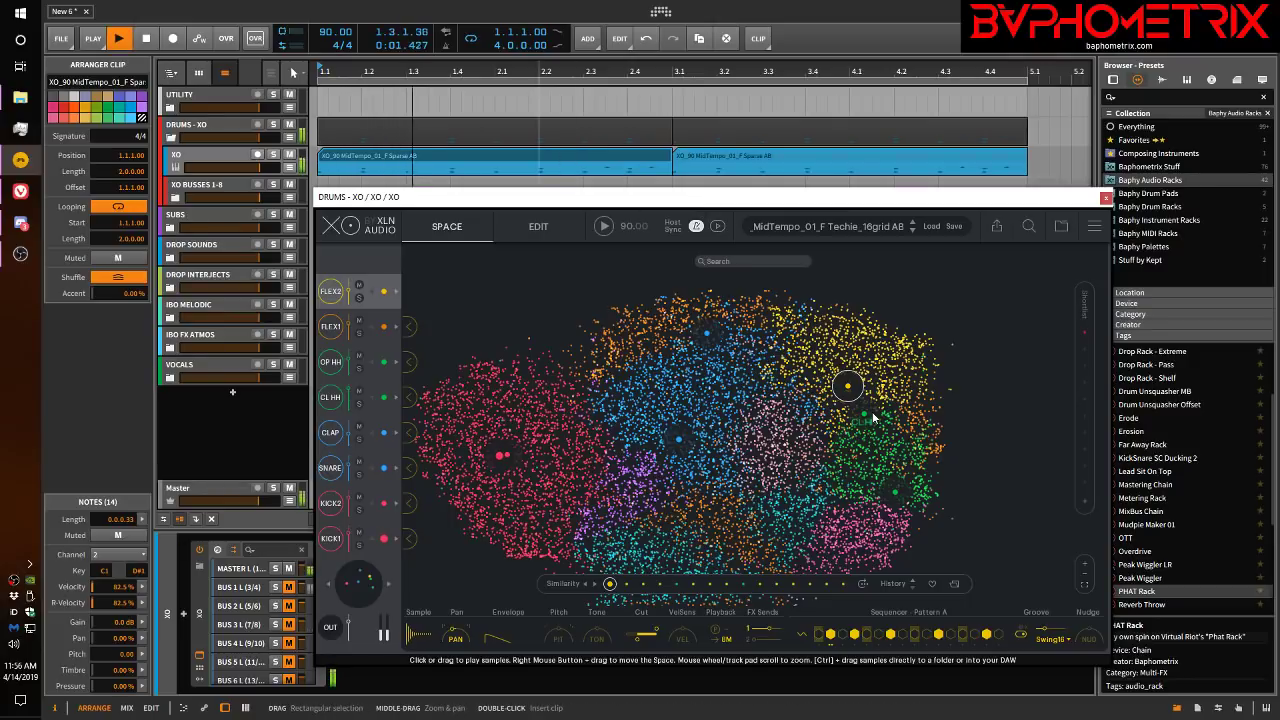
pyautogui.click(558, 224)
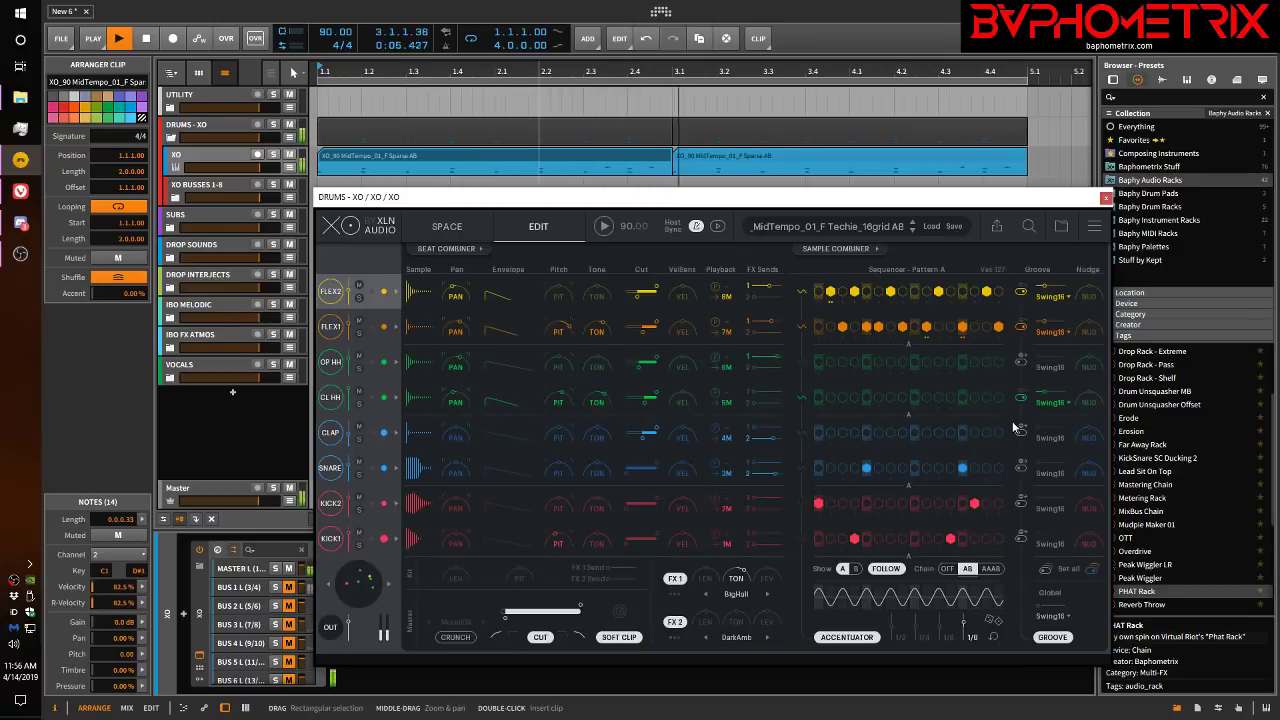
pyautogui.press('space')
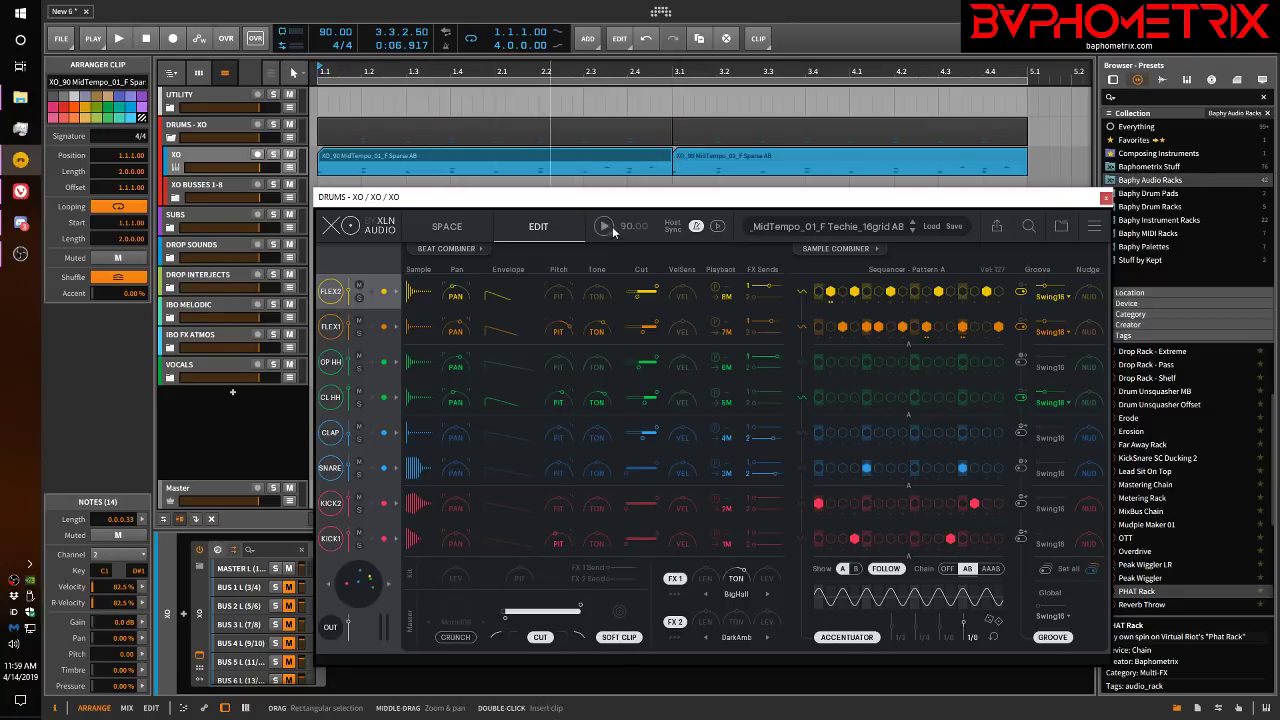
pyautogui.click(696, 226)
# Step: Open the preset browser and compare the XLN factory presets with the user presets
pyautogui.click(840, 228)
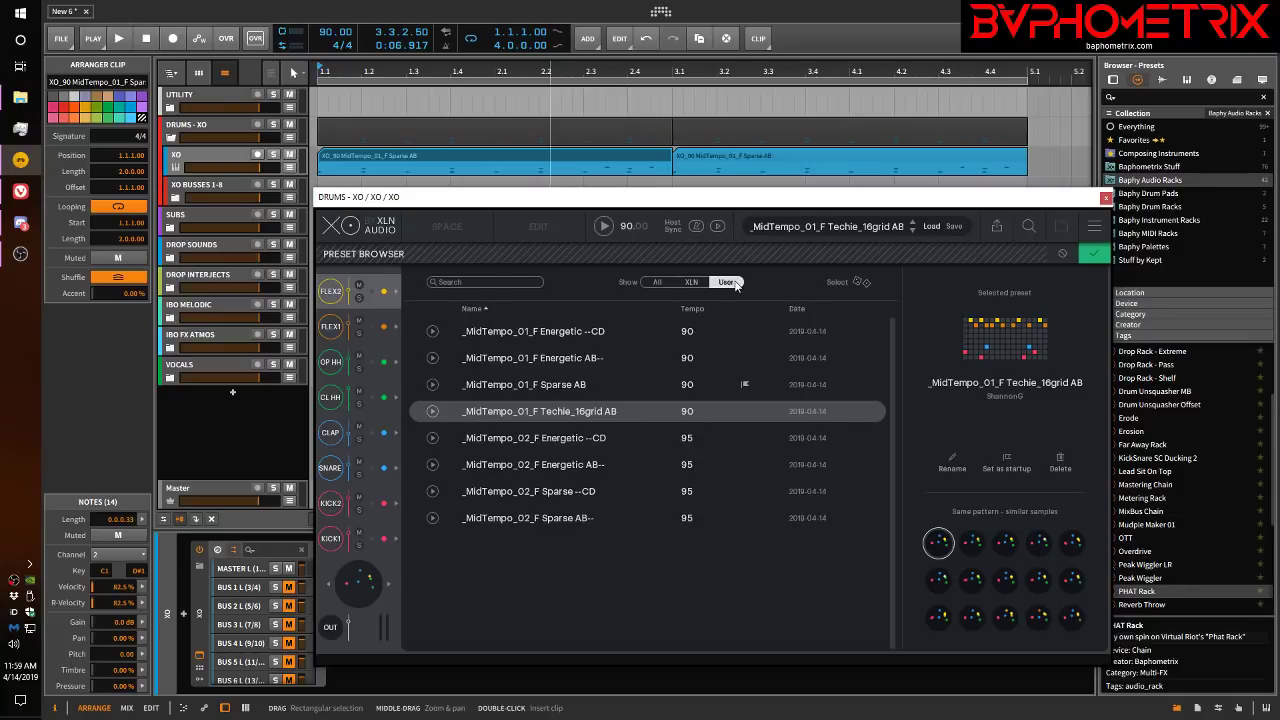
pyautogui.click(690, 283)
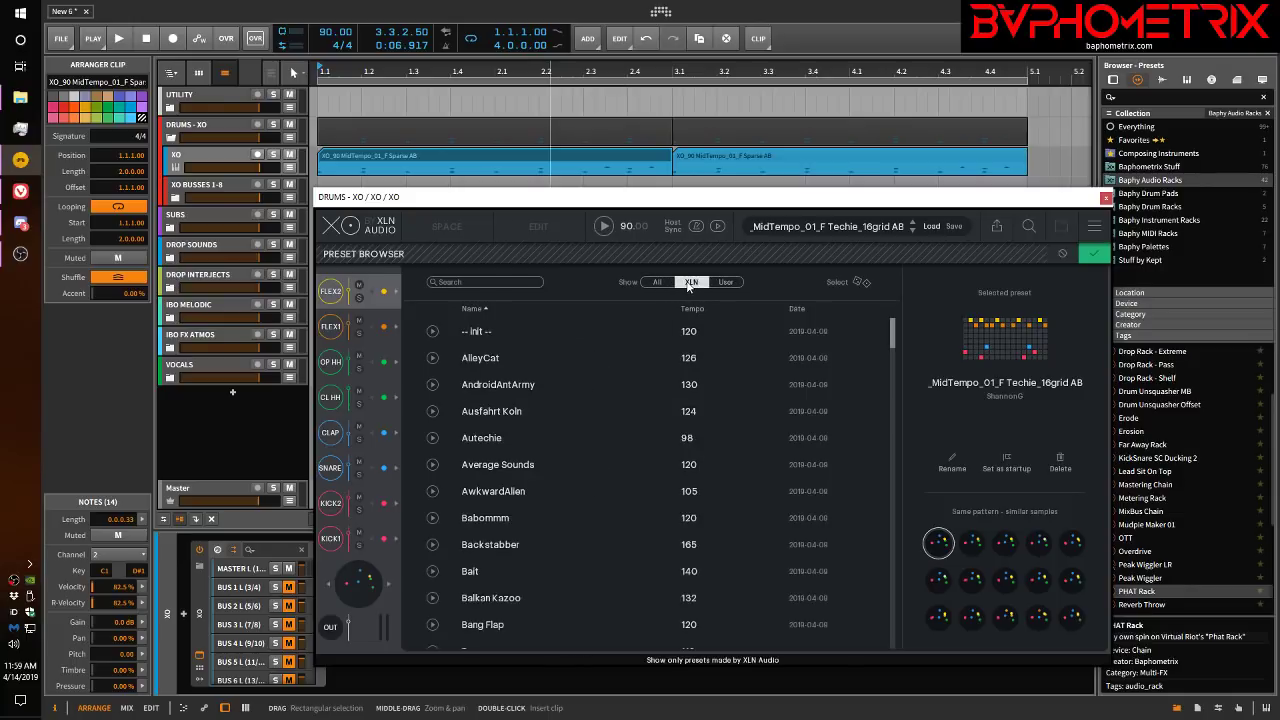
pyautogui.click(725, 282)
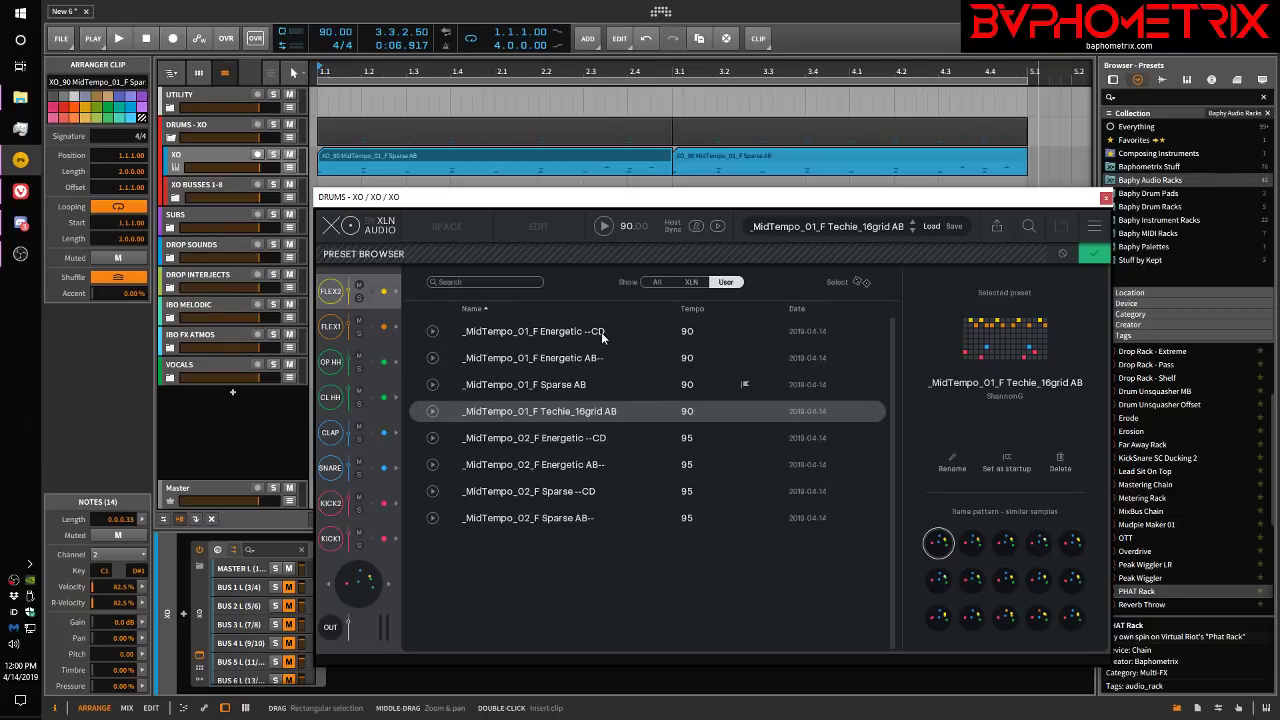
# Step: Preview the _MidTempo_01_F user presets: Techie_16grid AB, Sparse AB, Energetic AB-- and Energetic --CD, comparing the two Energetic versions
pyautogui.click(433, 411)
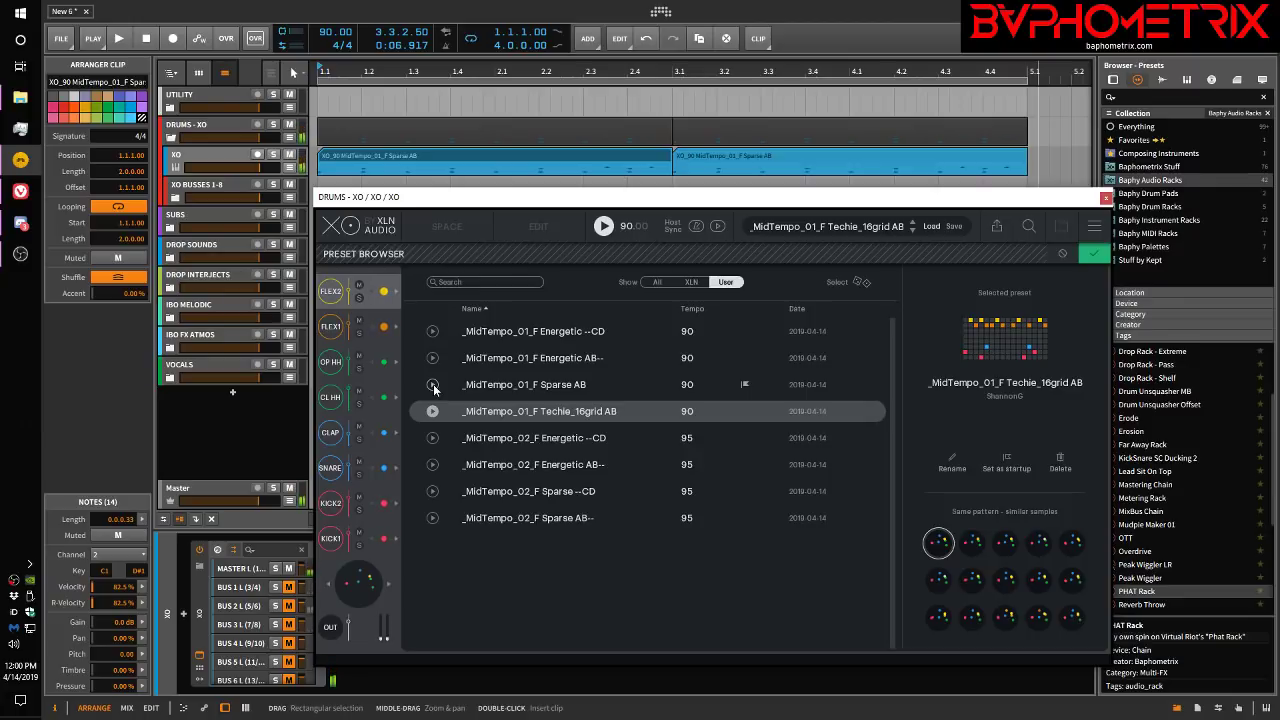
pyautogui.click(433, 386)
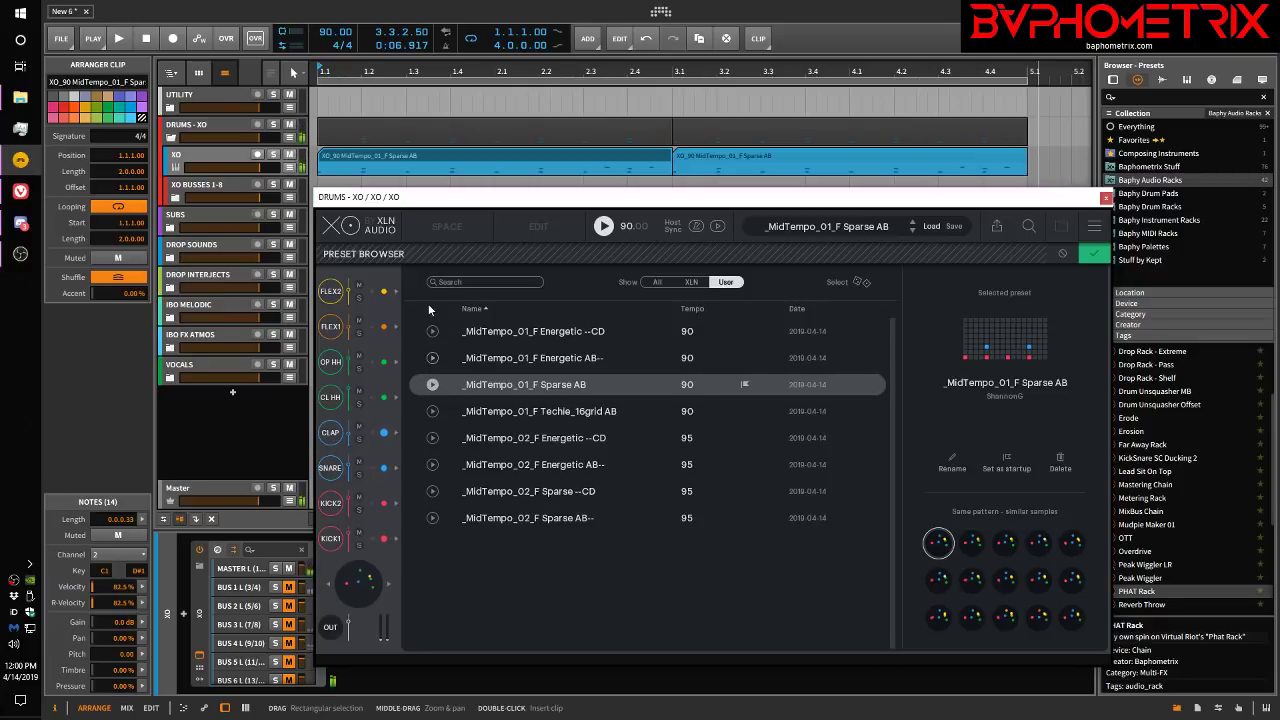
pyautogui.click(433, 358)
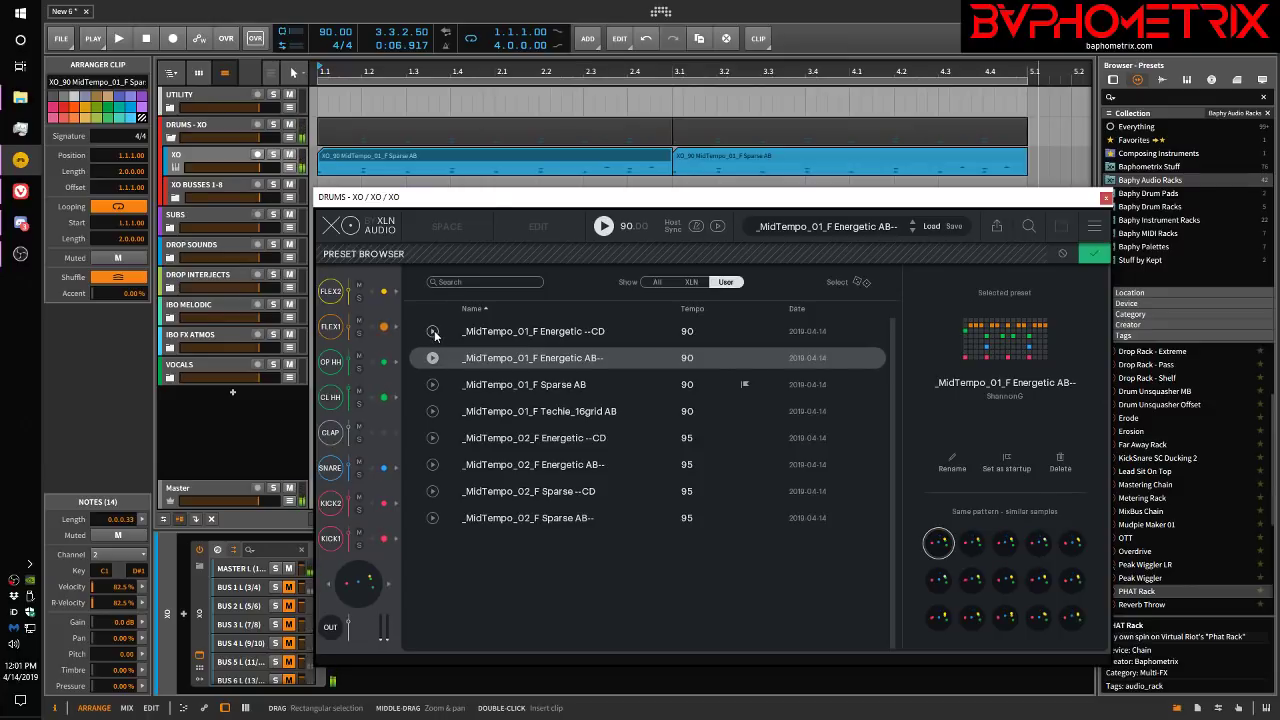
pyautogui.click(433, 332)
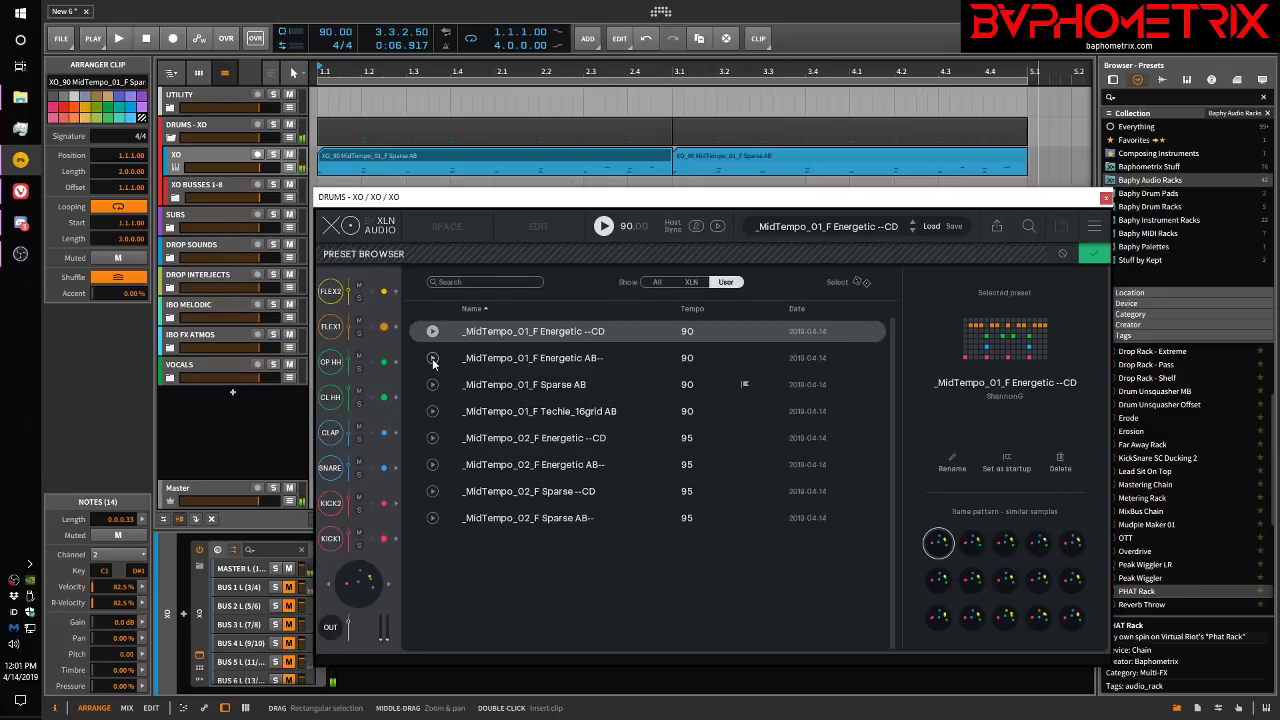
pyautogui.click(433, 360)
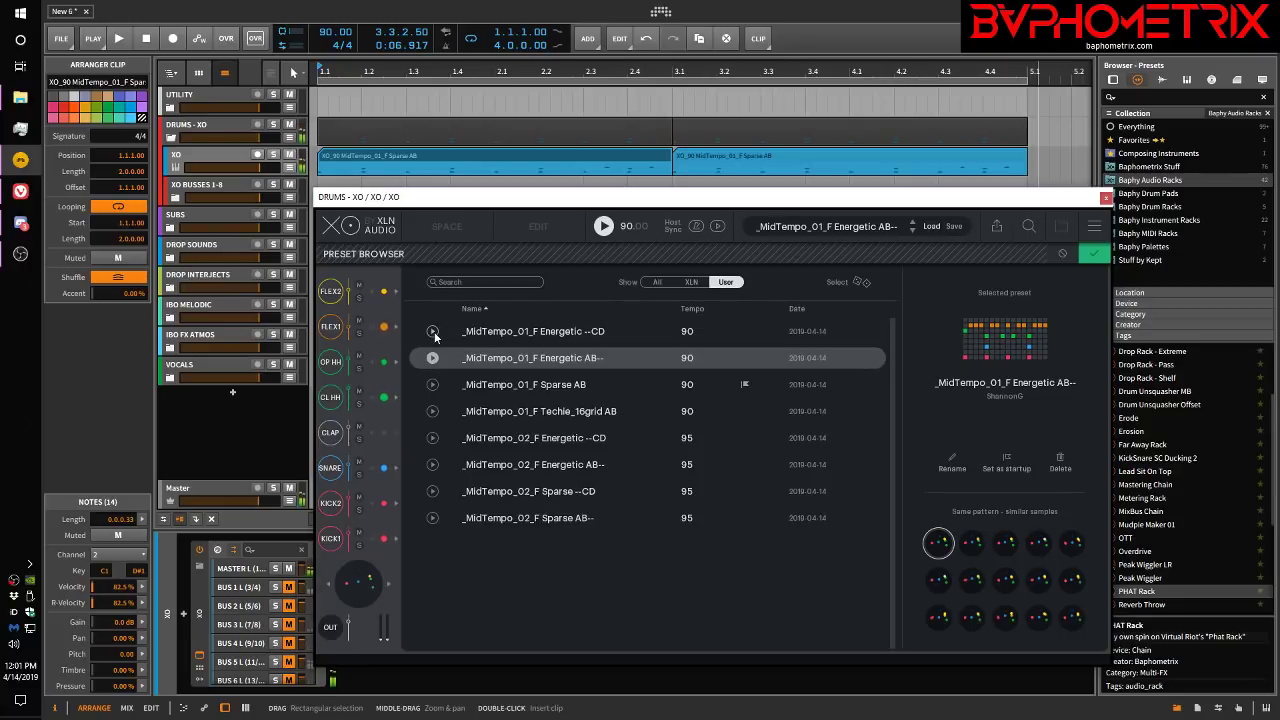
pyautogui.click(433, 332)
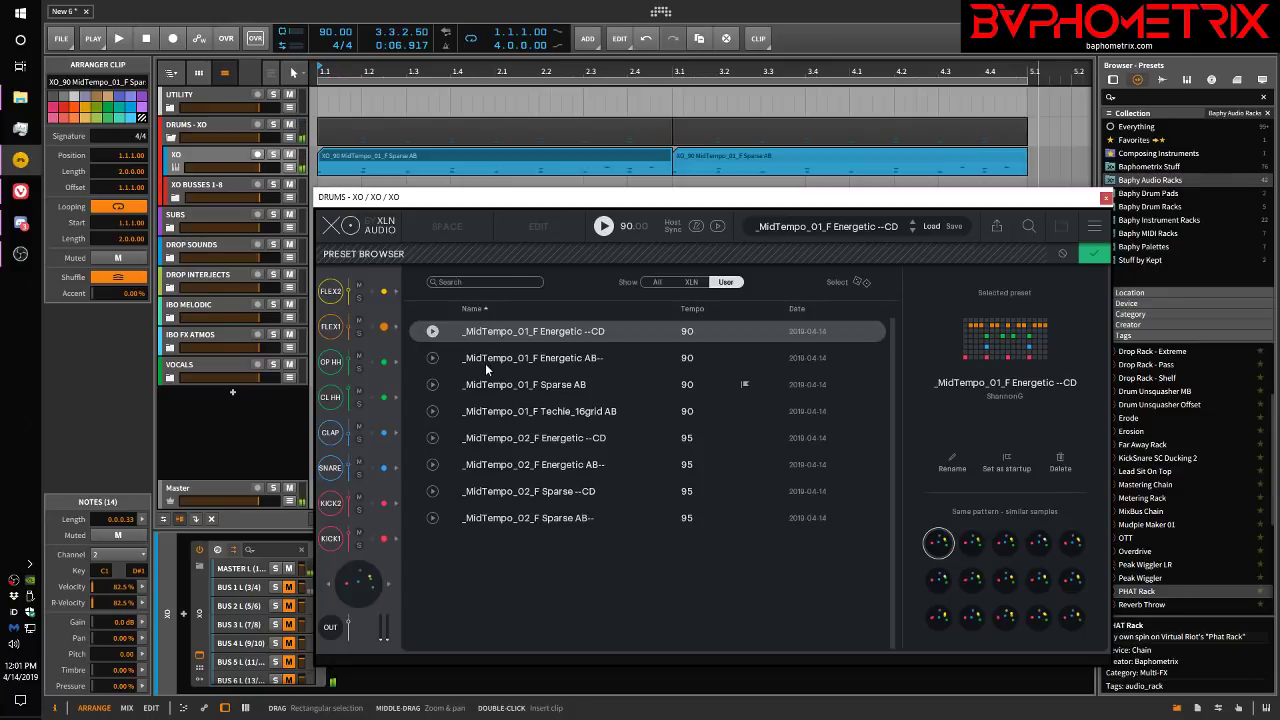
# Step: Preview the _MidTempo_02_F user presets, comparing the AB-- and --CD versions of Sparse and Energetic, and stop playback
pyautogui.click(433, 518)
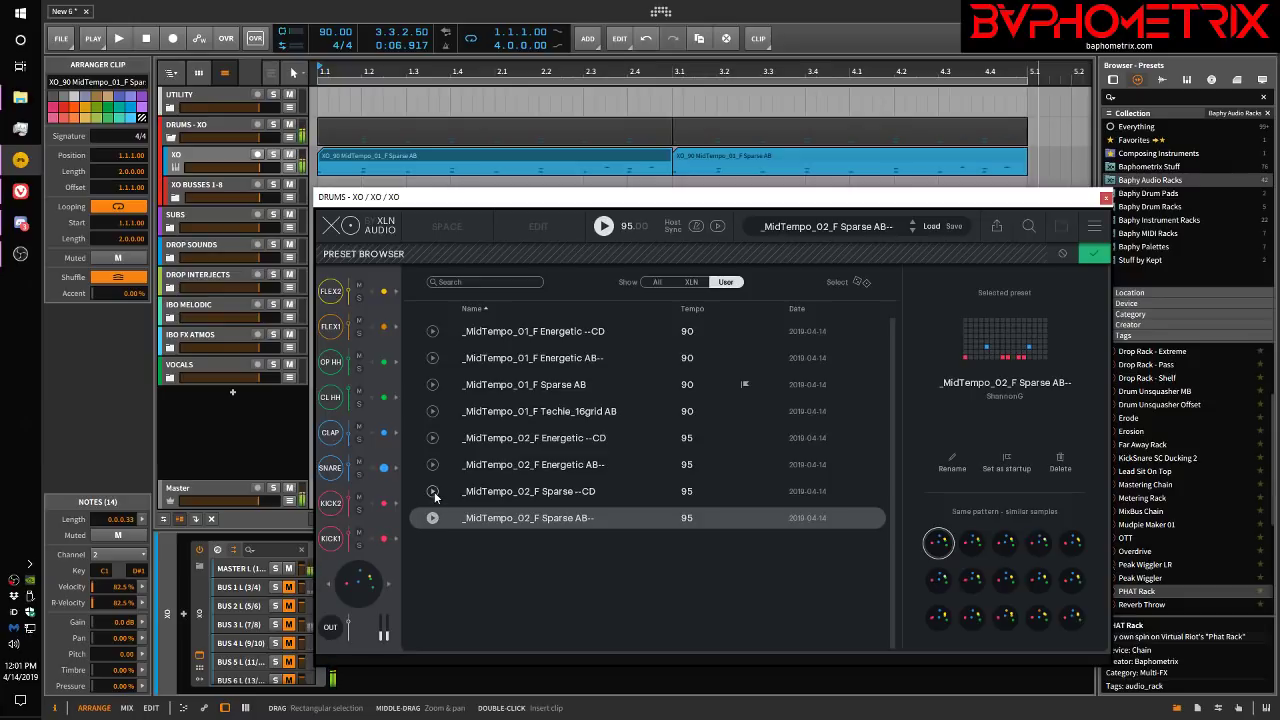
pyautogui.click(433, 491)
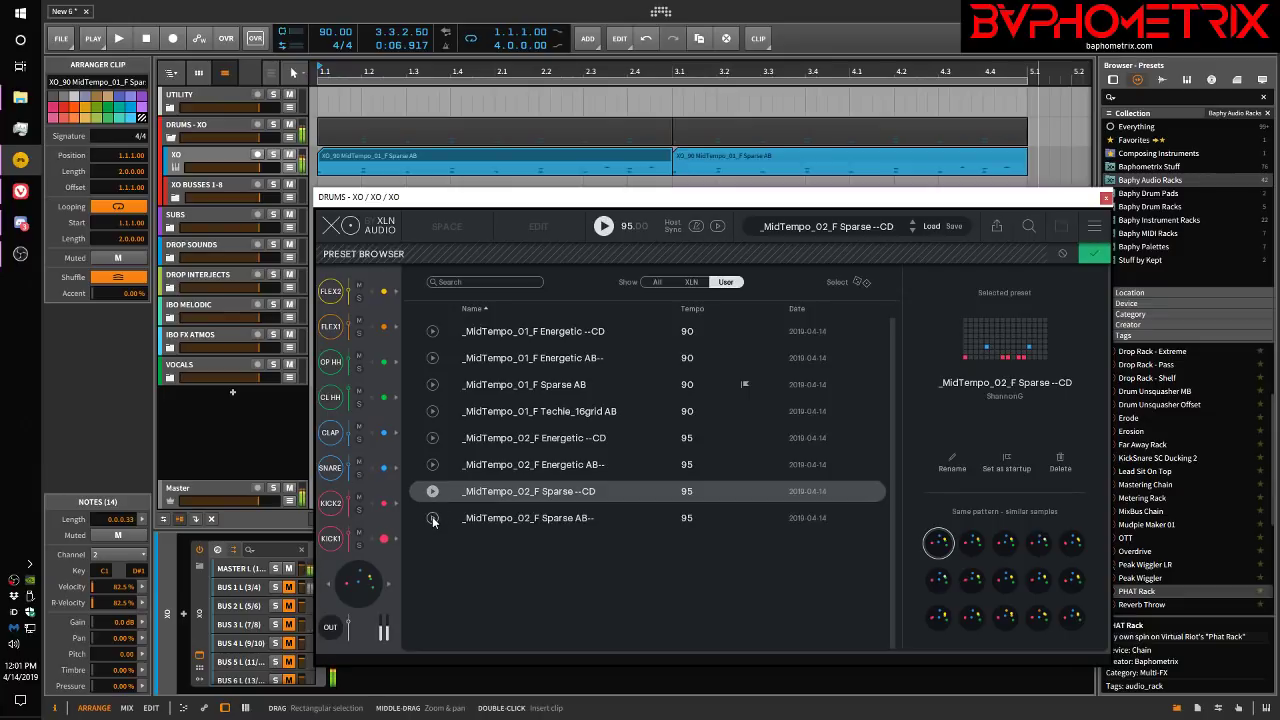
pyautogui.click(433, 518)
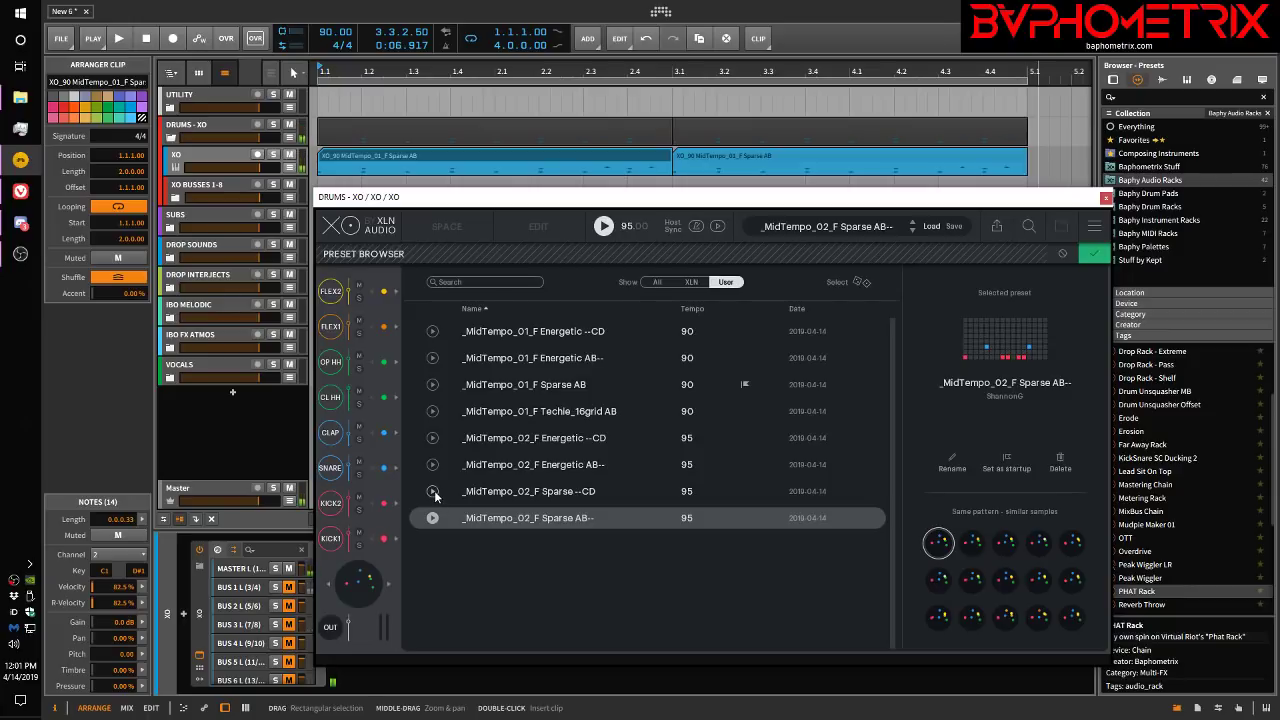
pyautogui.click(433, 491)
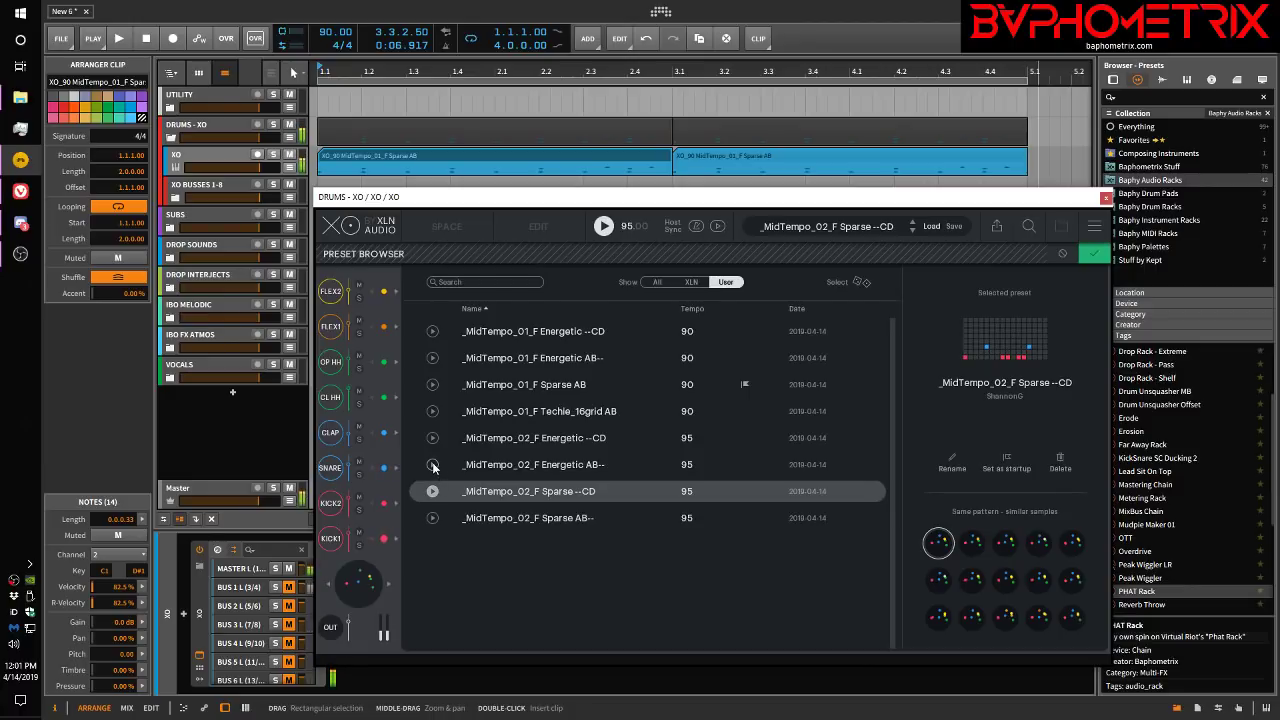
pyautogui.click(433, 465)
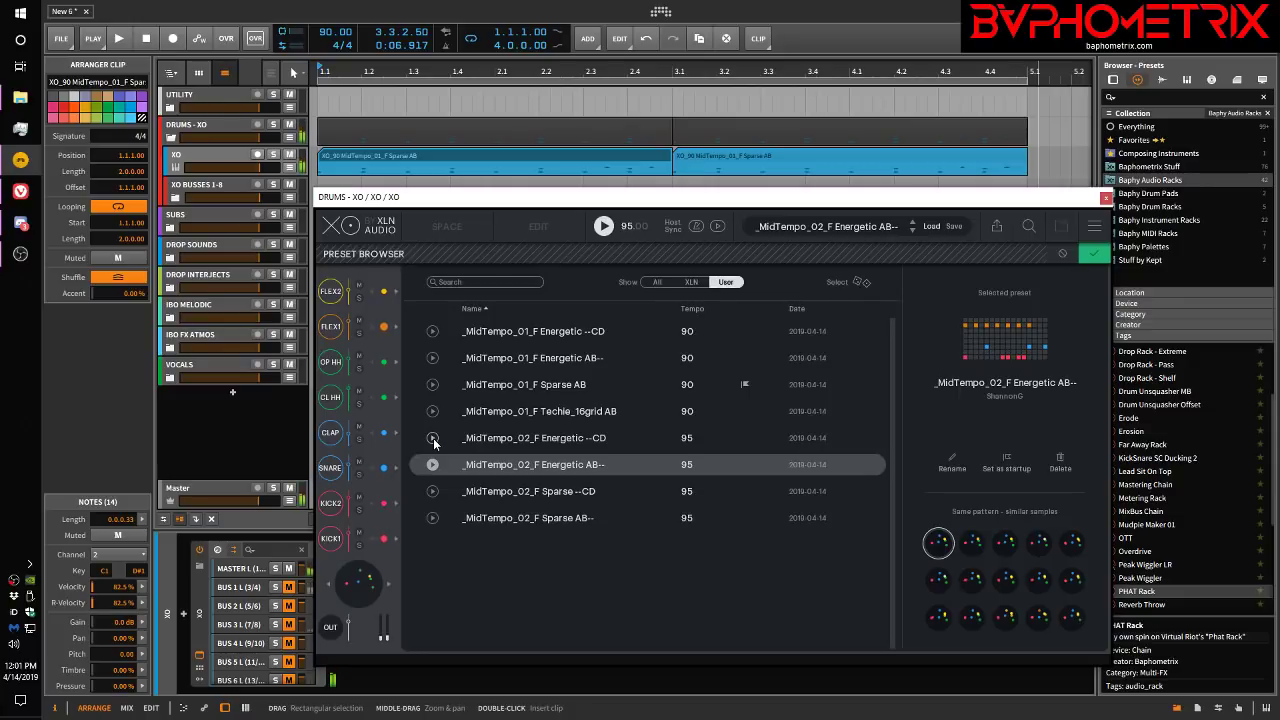
pyautogui.click(433, 440)
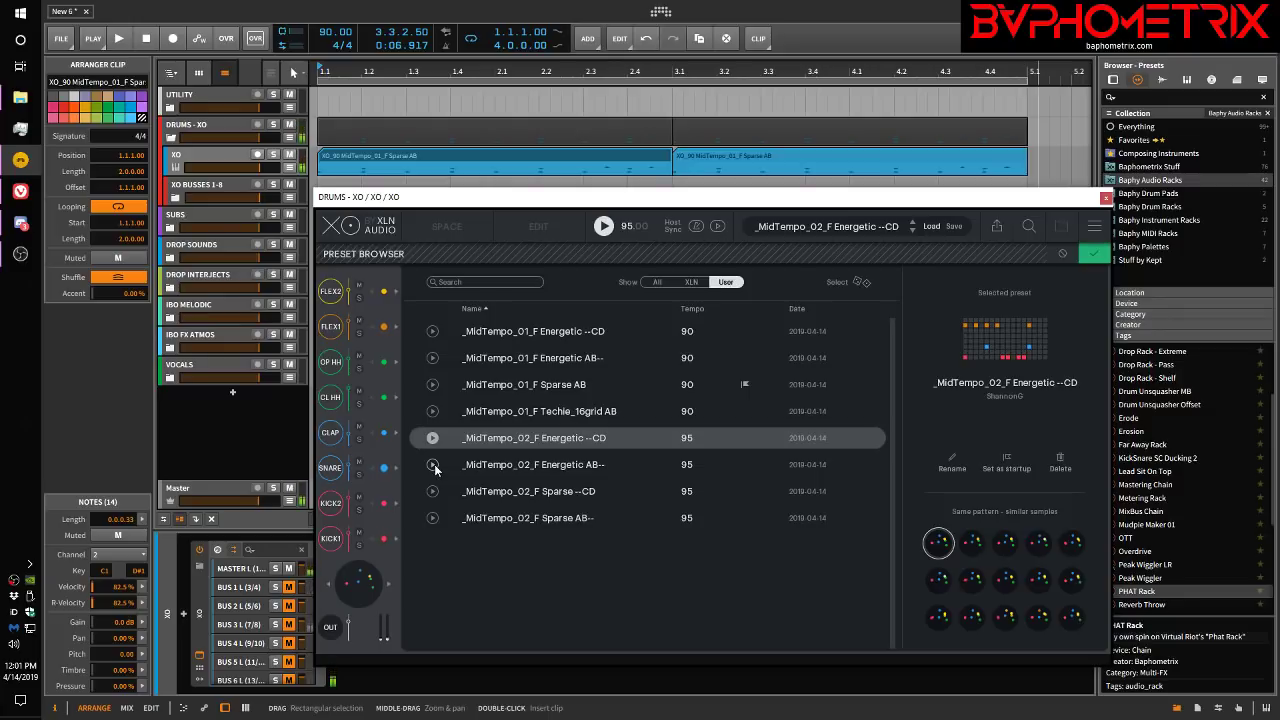
pyautogui.click(433, 465)
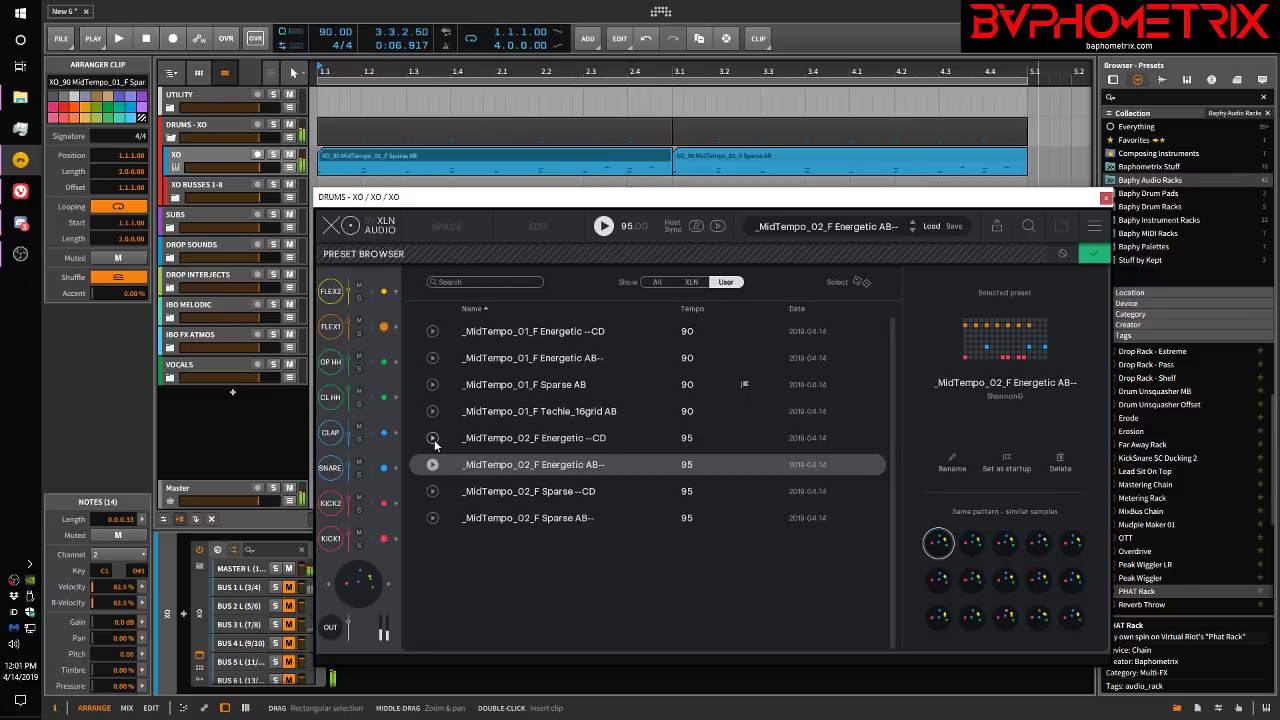
pyautogui.click(433, 438)
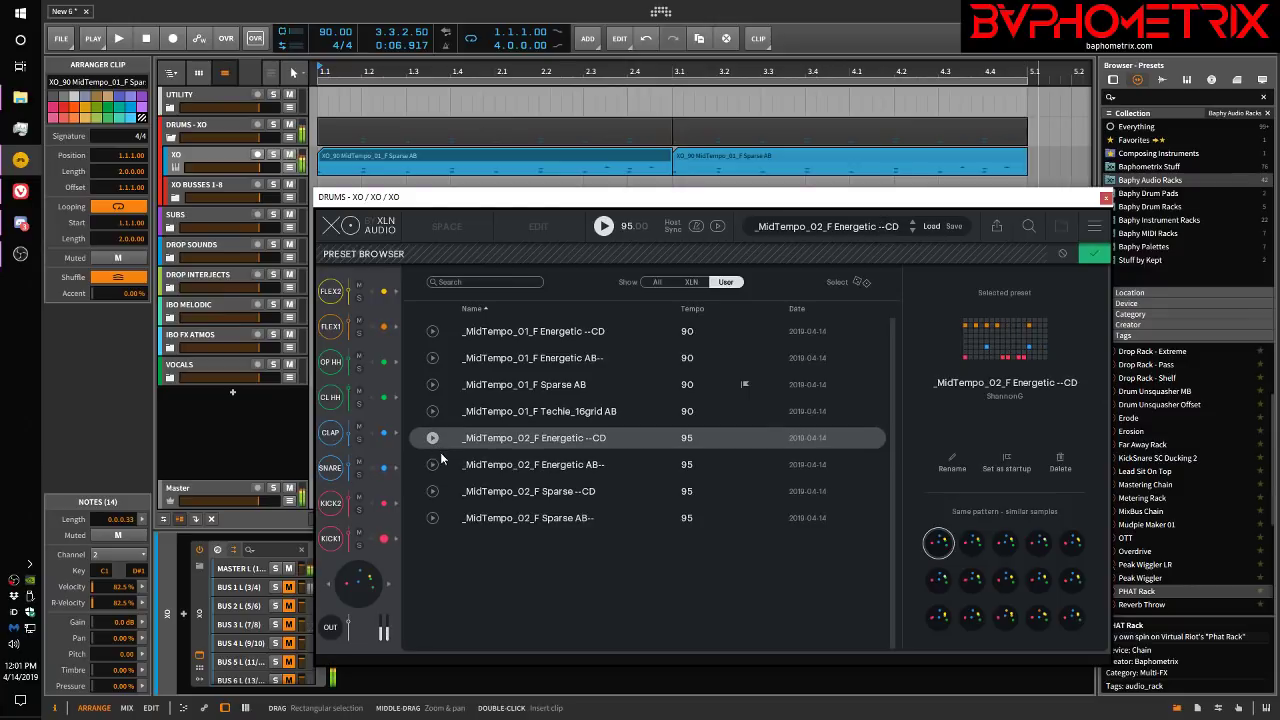
pyautogui.click(606, 228)
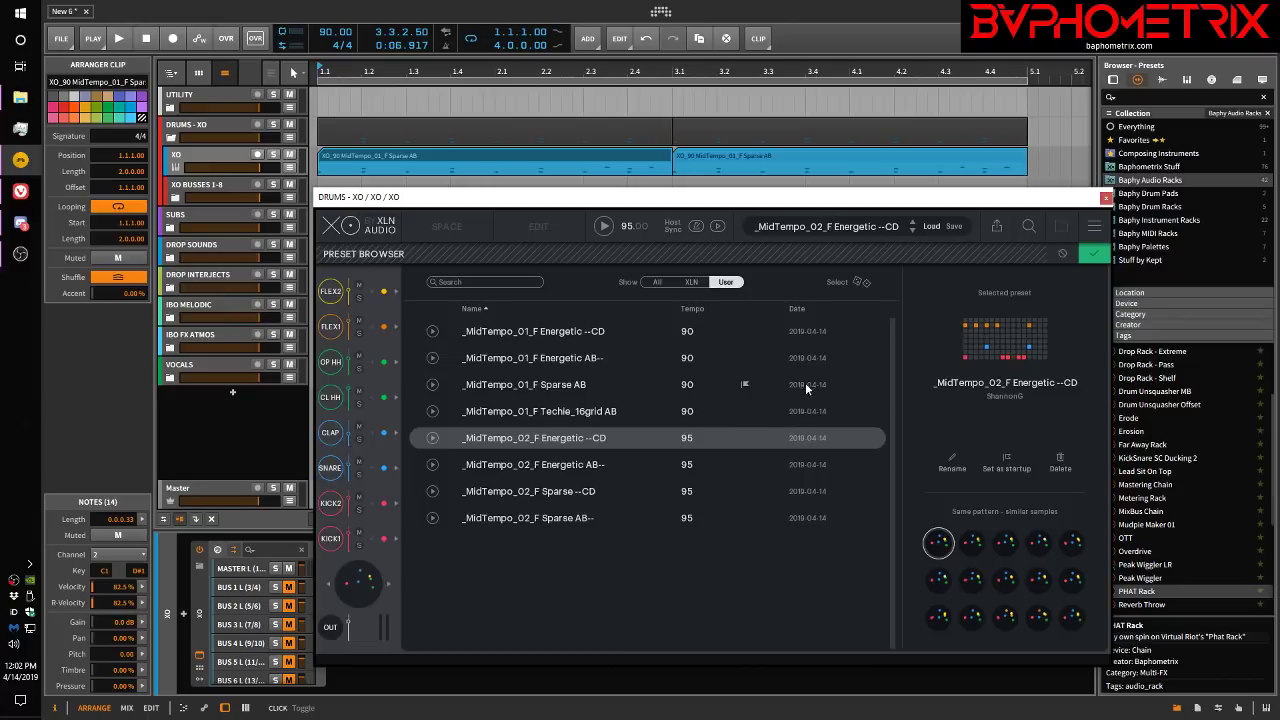
# Step: Switch between the _MidTempo_01_F Techie_16grid, Sparse and Energetic AB-- presets, leaving Energetic AB-- selected, and show only the XLN presets
pyautogui.click(578, 412)
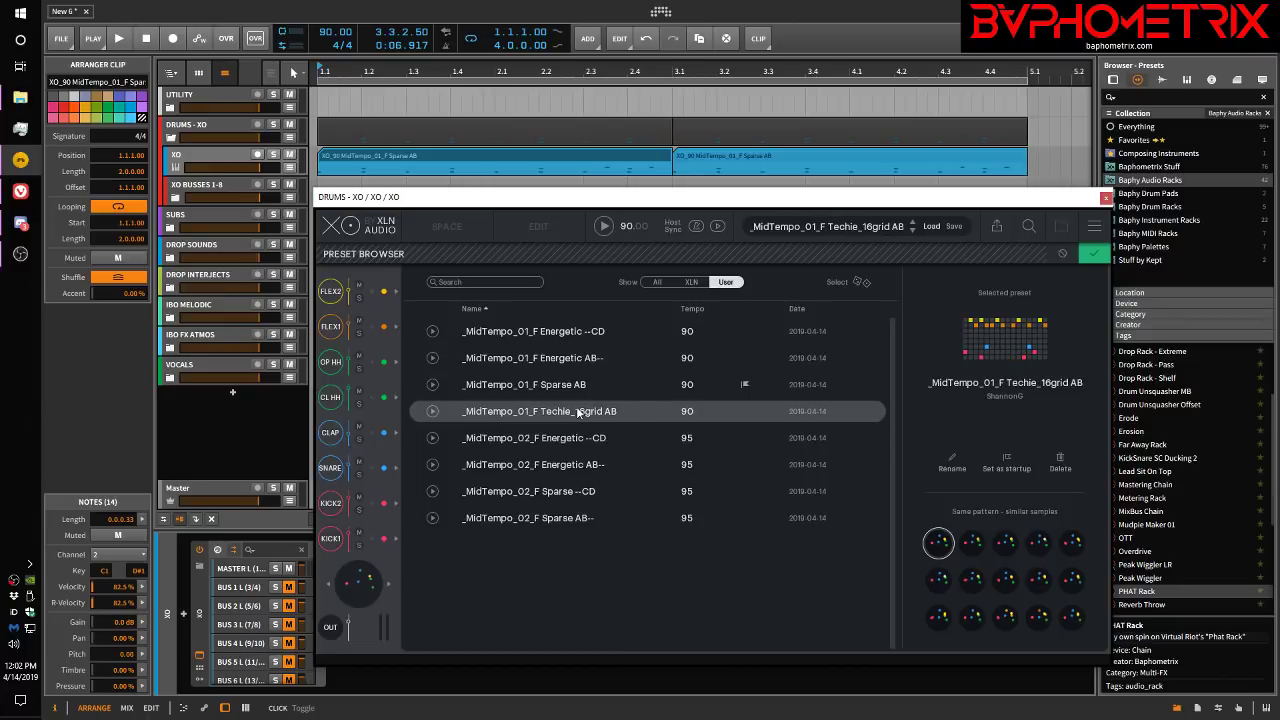
pyautogui.click(573, 386)
pyautogui.click(572, 358)
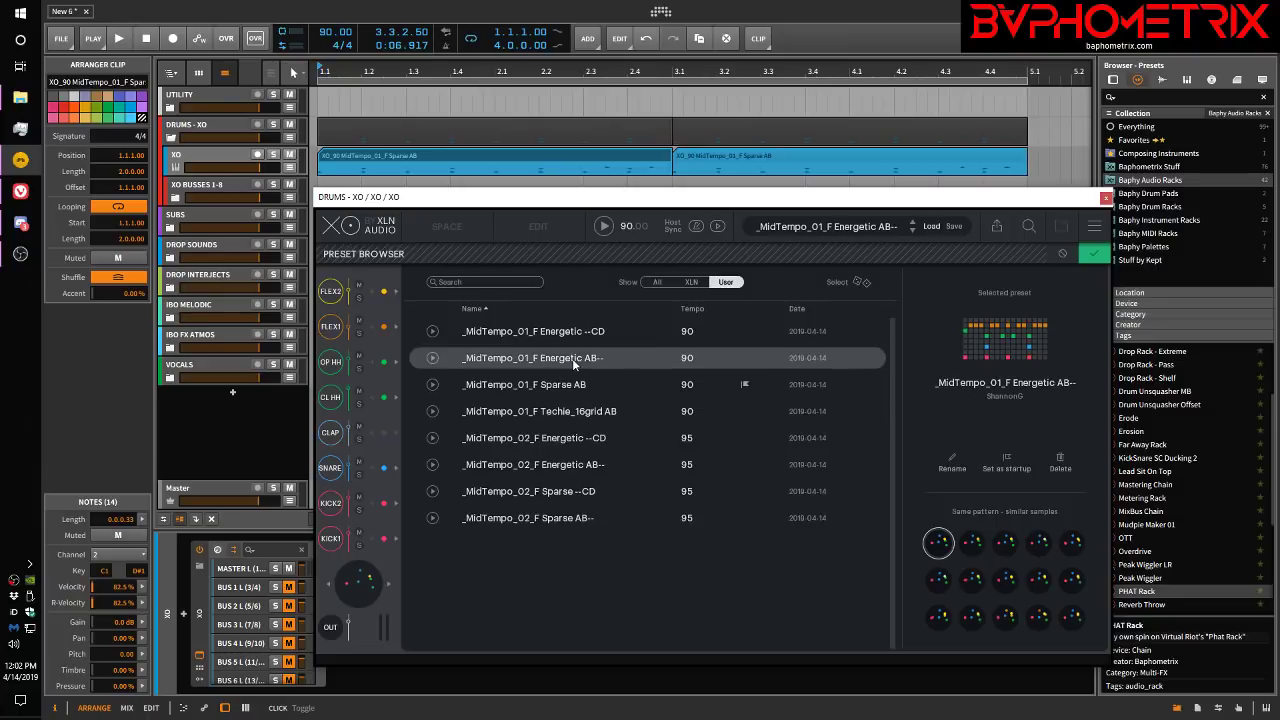
pyautogui.click(567, 384)
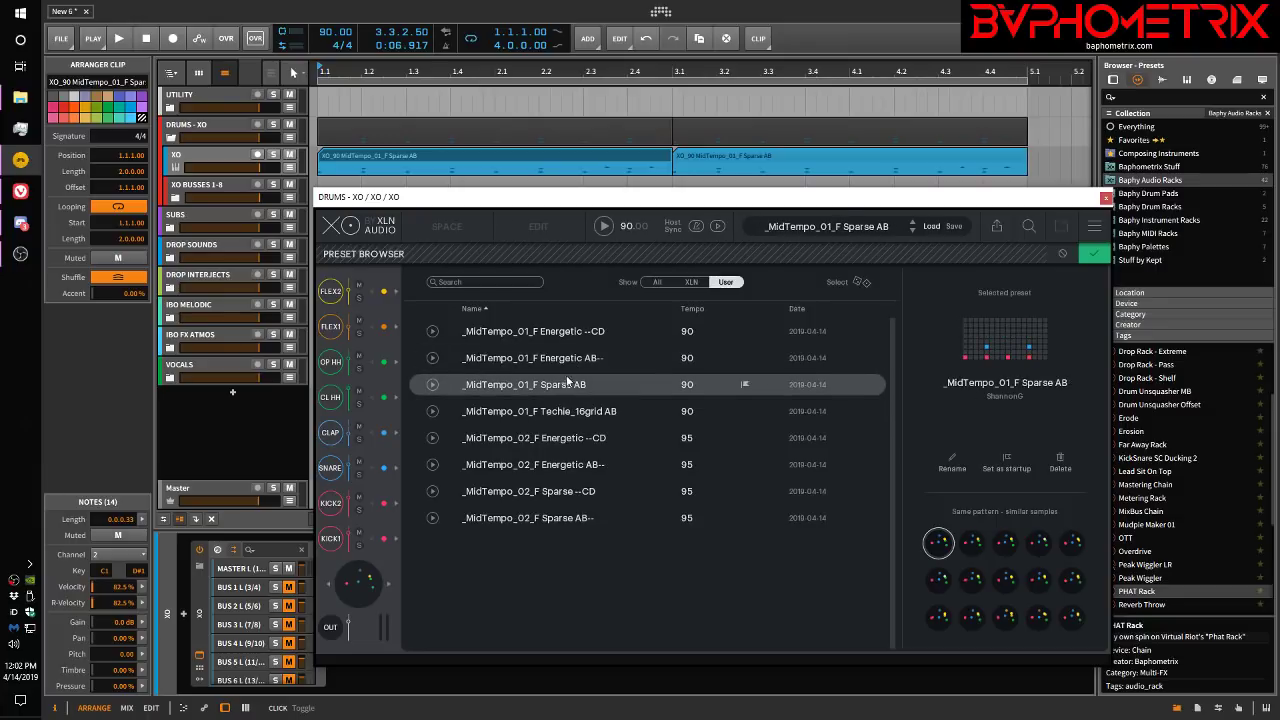
pyautogui.click(562, 360)
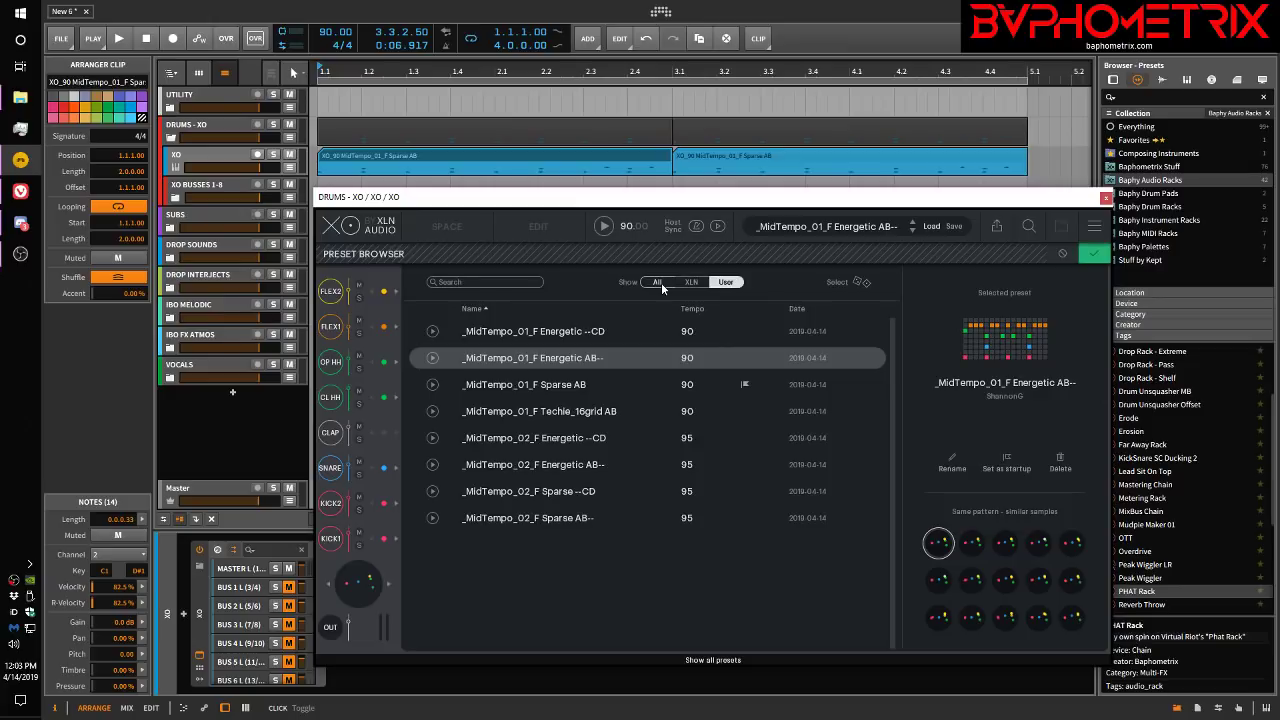
pyautogui.click(691, 282)
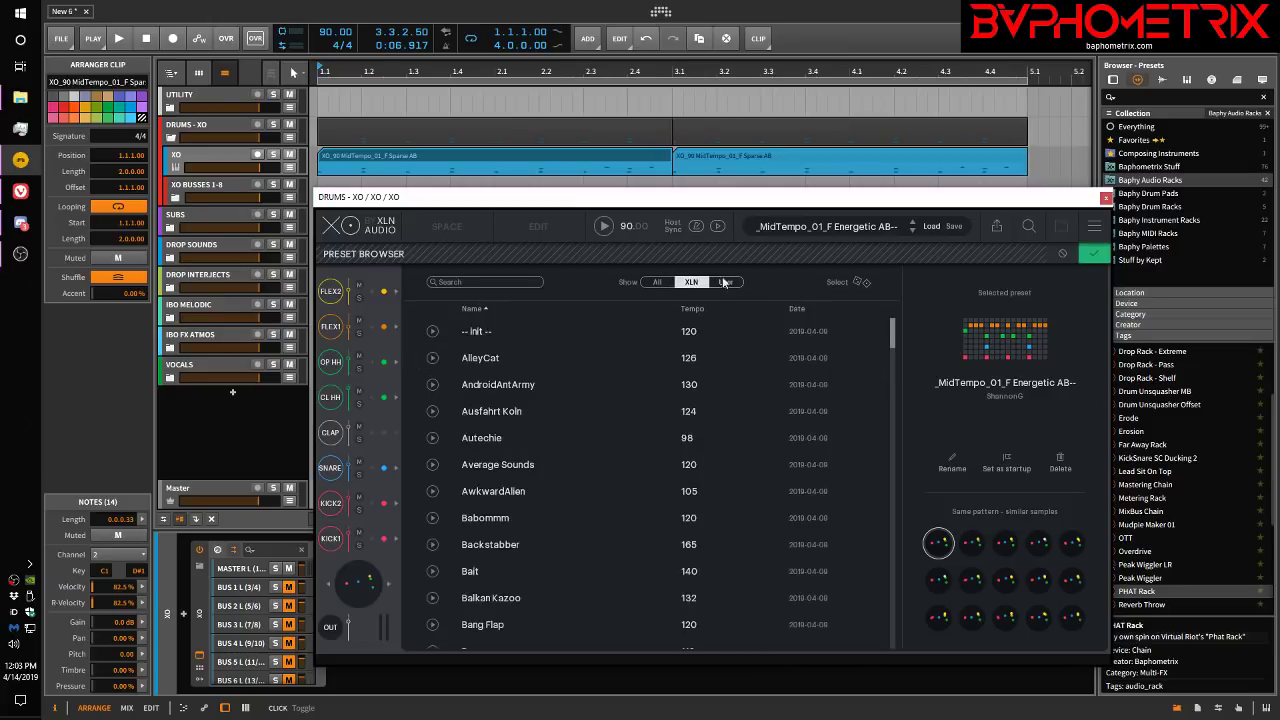
# Step: Show all presets, pick random ones, and audition Heartbeat, Intelligent Cricket Dance, Make My Day, Below the Surface and Big Electro, stopping playback at the end
pyautogui.click(725, 282)
pyautogui.click(664, 282)
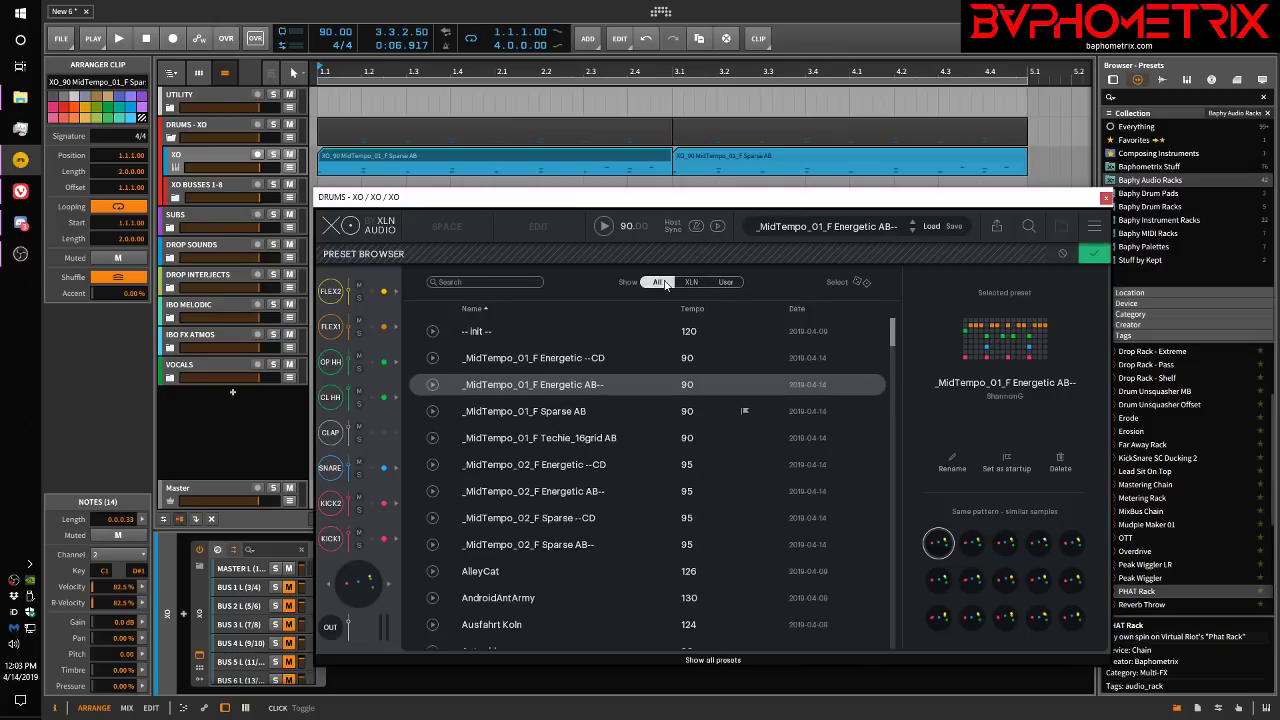
pyautogui.click(864, 280)
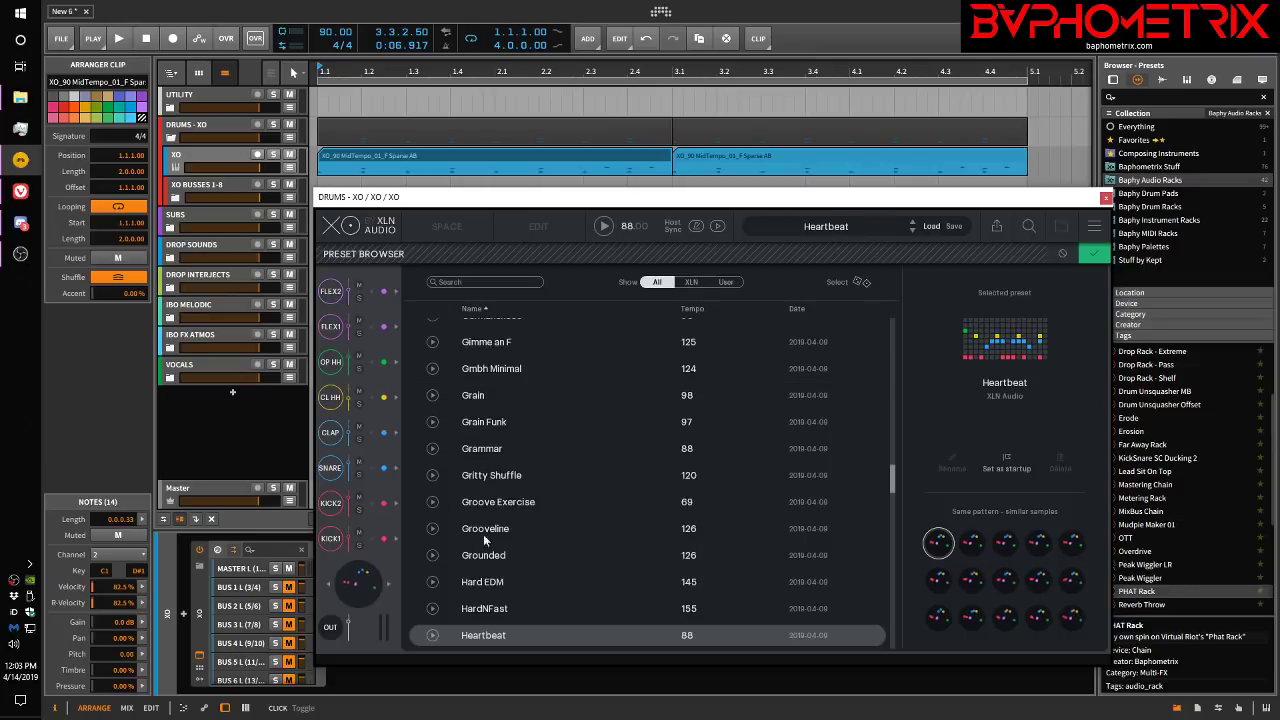
pyautogui.click(607, 230)
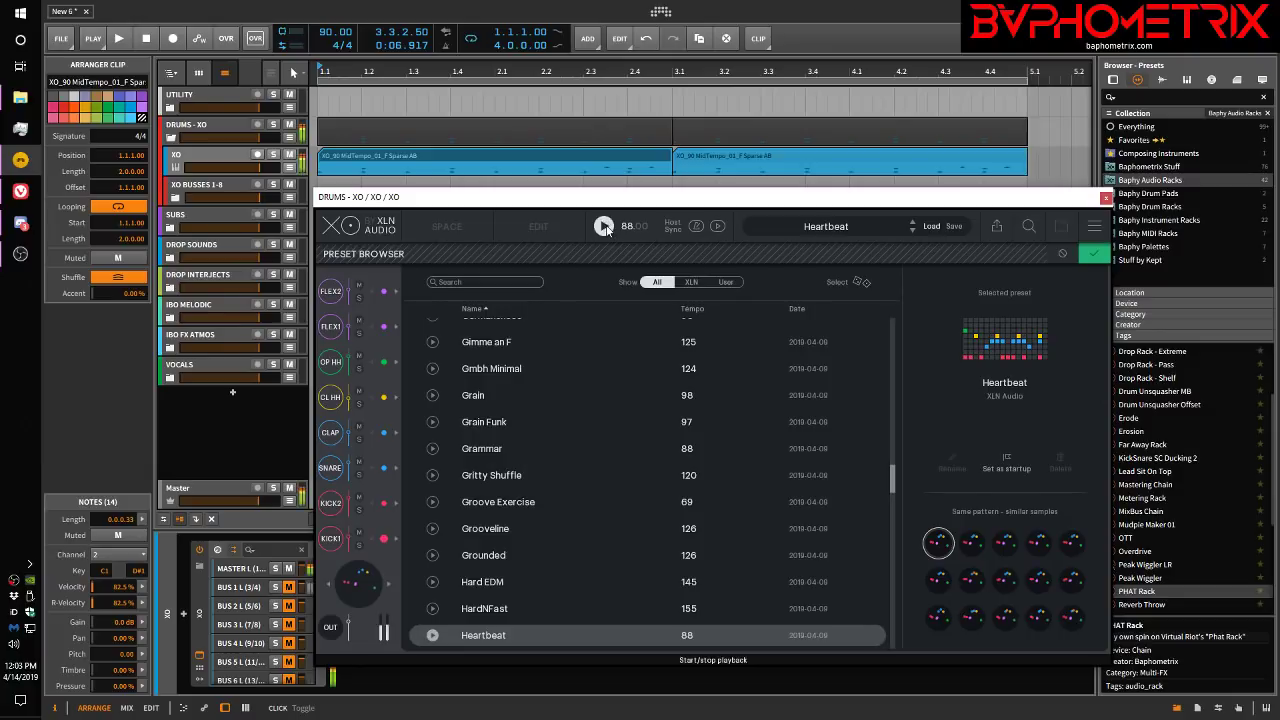
pyautogui.click(863, 285)
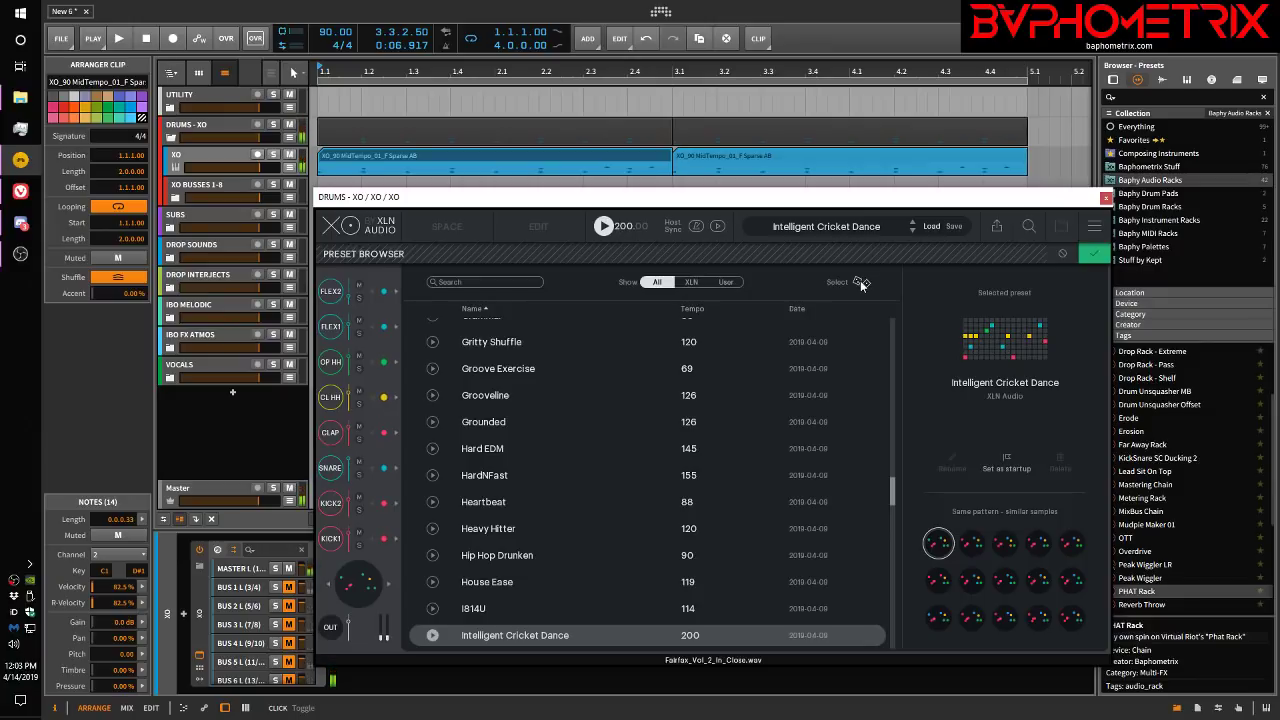
pyautogui.click(861, 283)
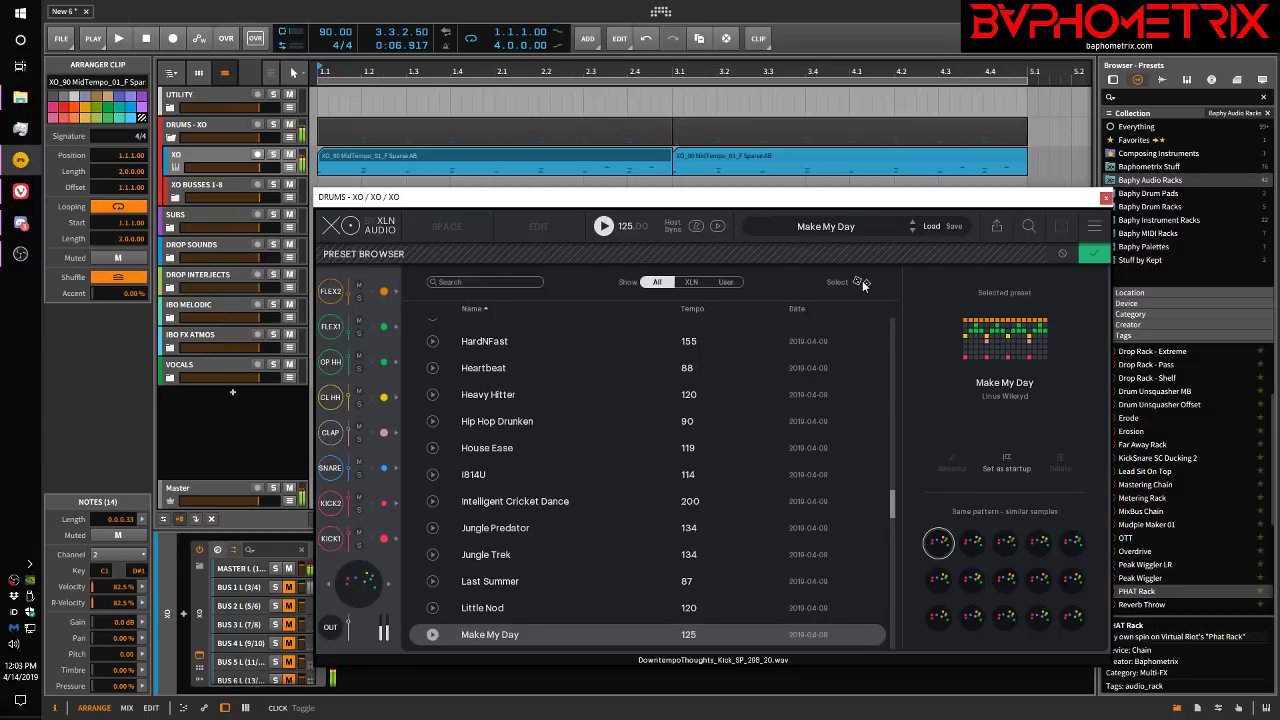
pyautogui.click(862, 280)
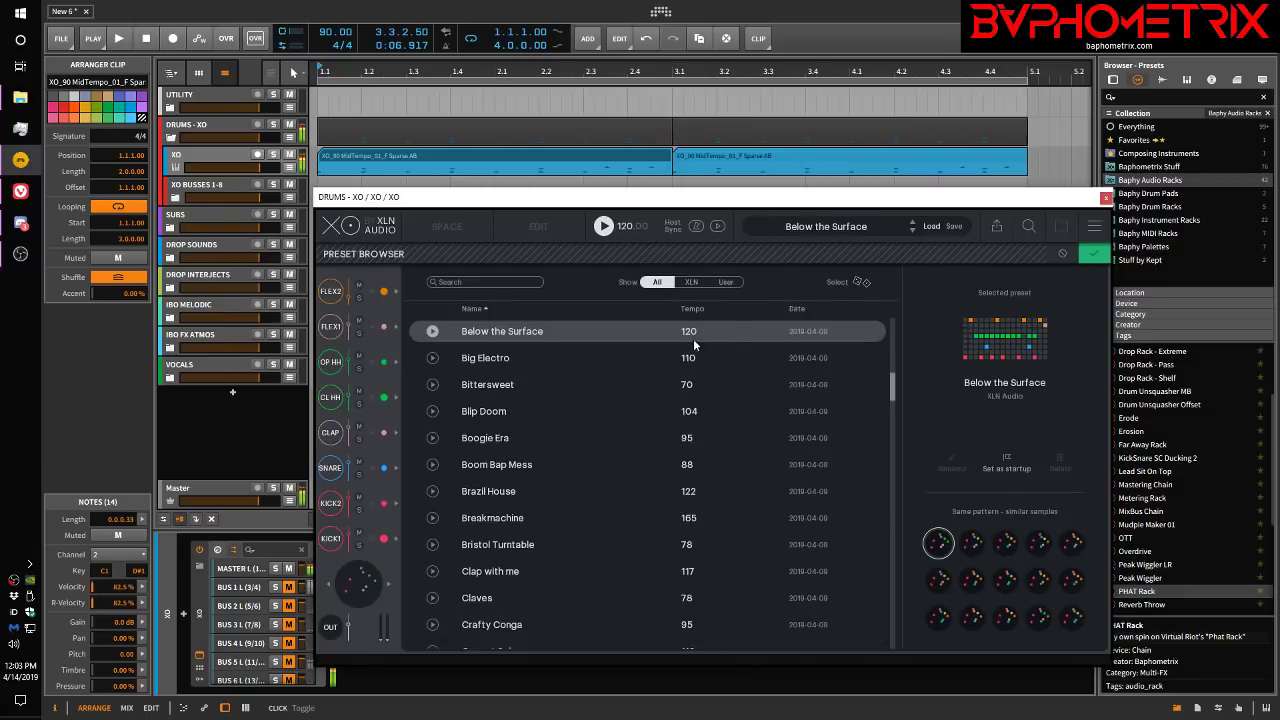
pyautogui.click(477, 358)
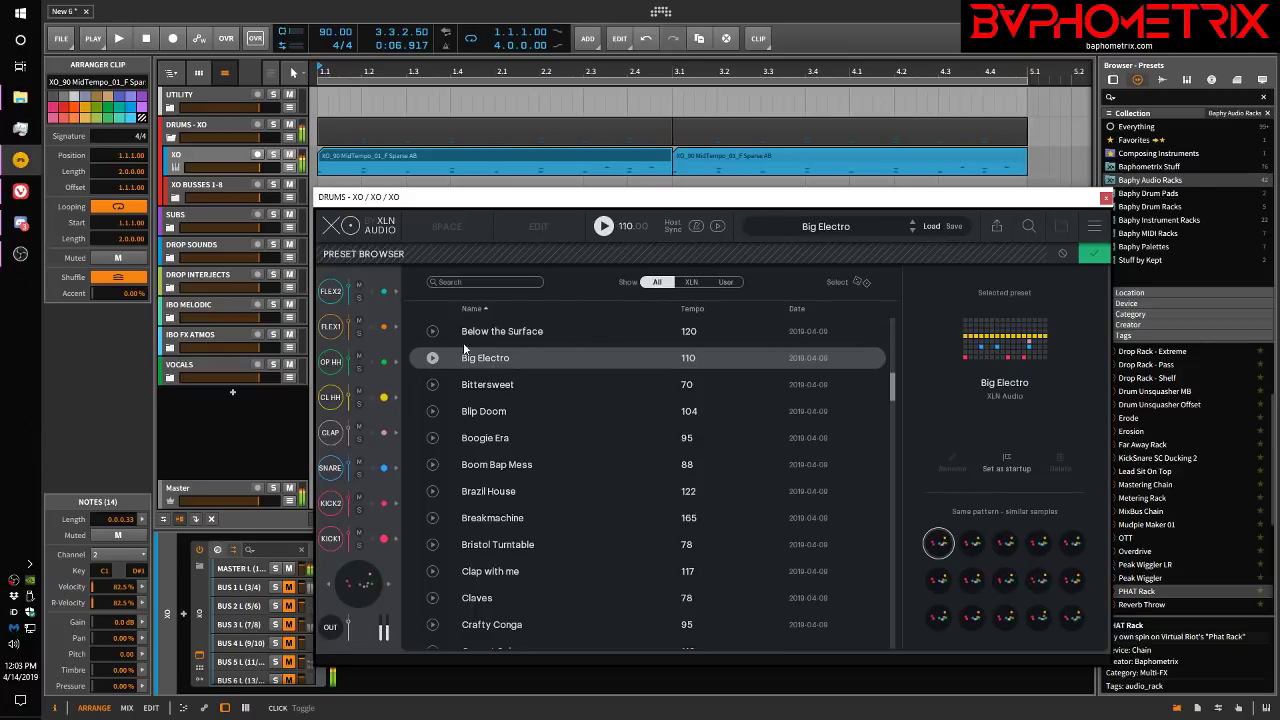
pyautogui.click(604, 227)
# Step: Show only the user presets, load _MidTempo_01_F Sparse AB and accept the preset change
pyautogui.click(727, 282)
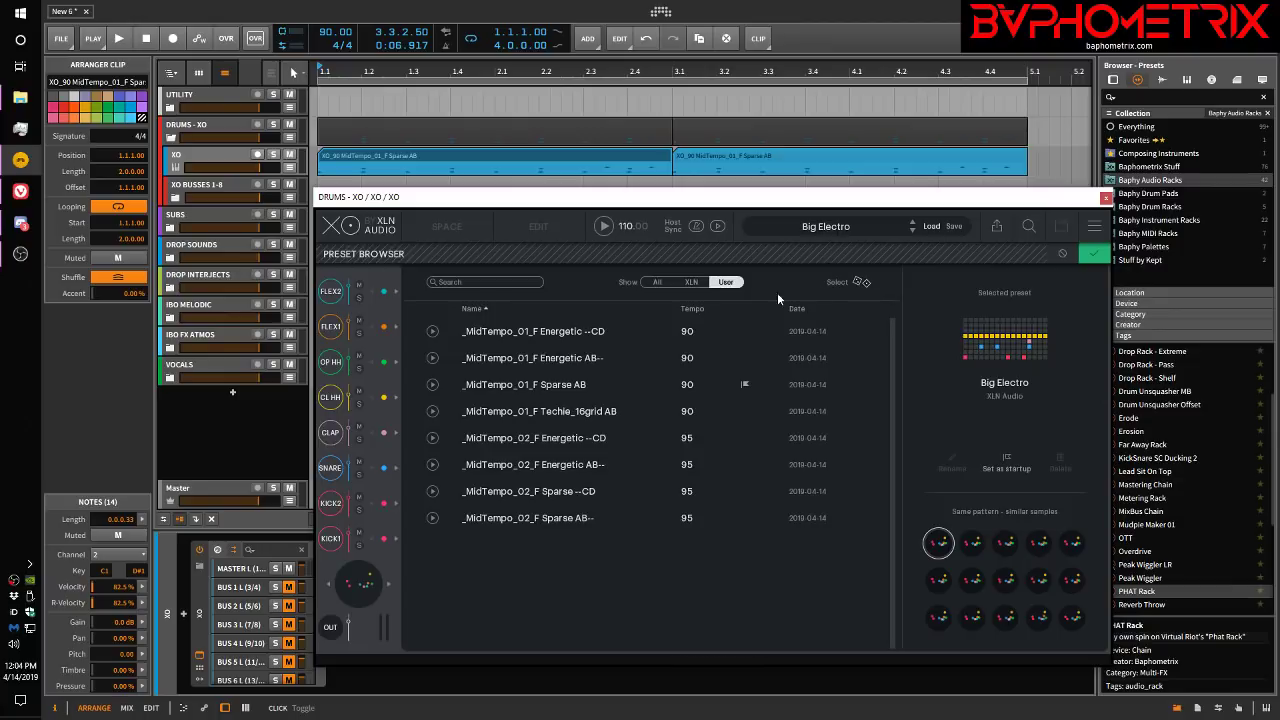
pyautogui.click(514, 385)
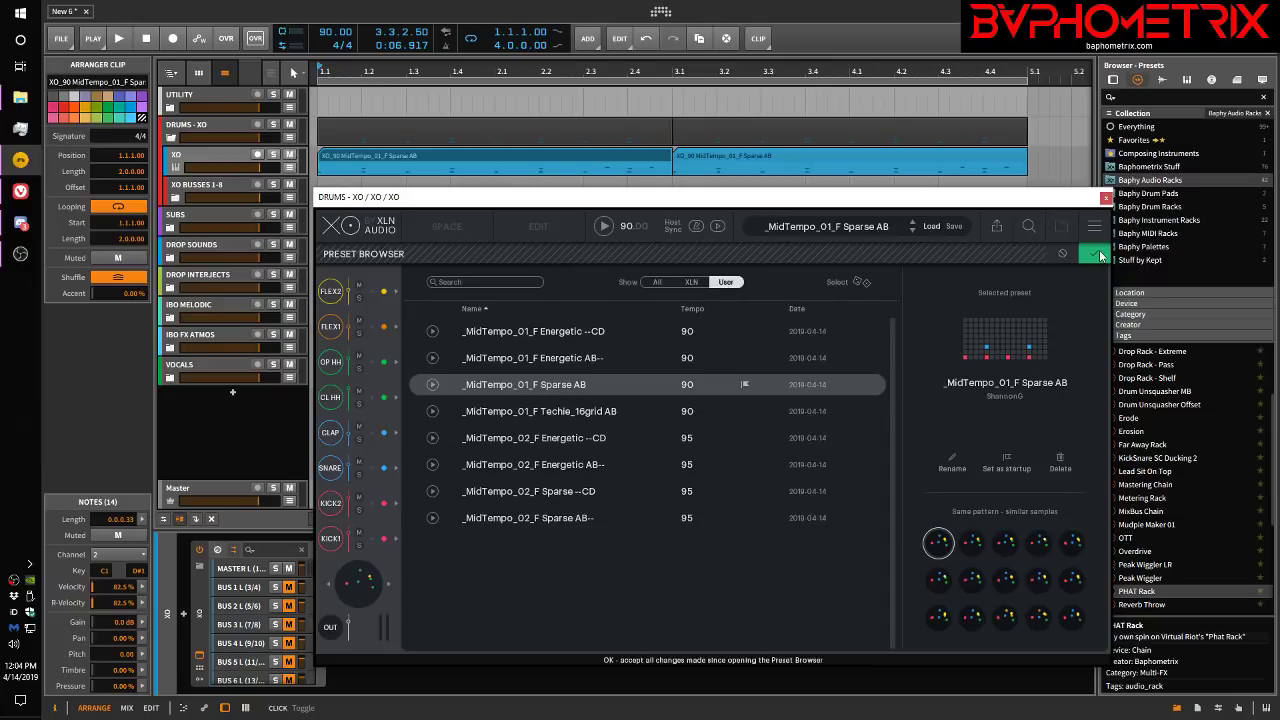
pyautogui.click(1098, 255)
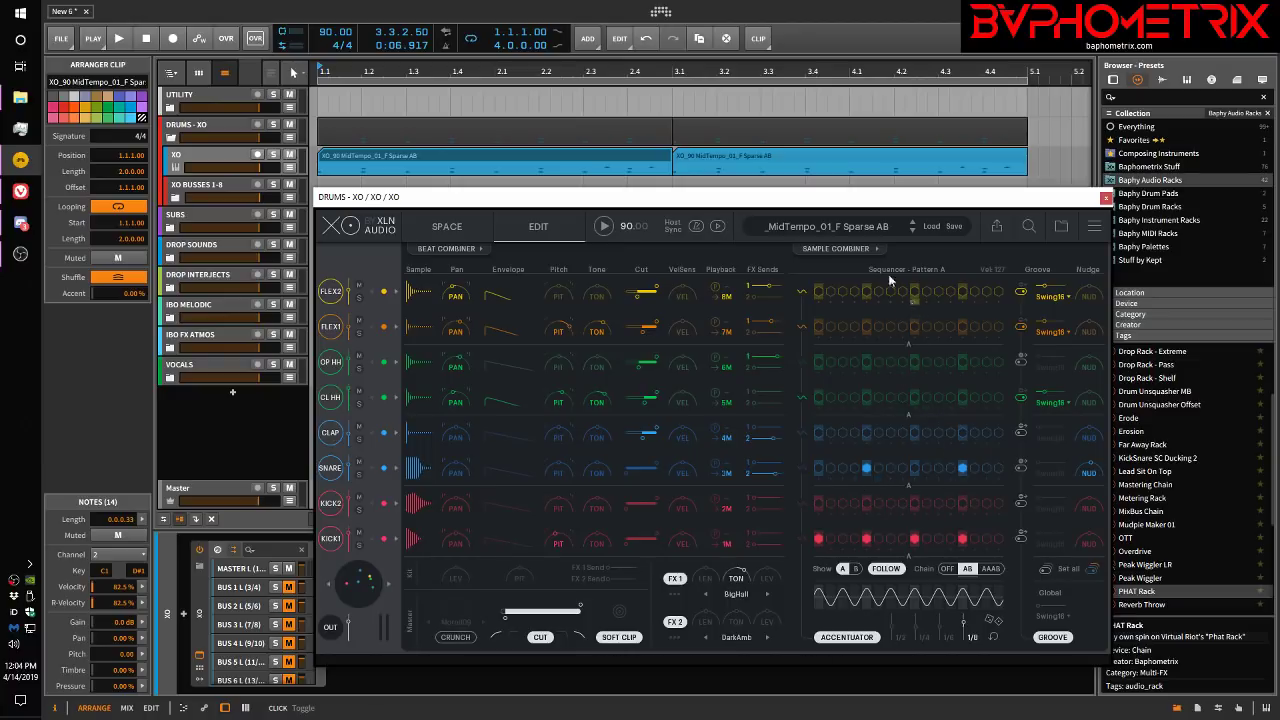
# Step: Reopen the preset browser, load _MidTempo_01_F Techie_16grid AB and accept the preset change
pyautogui.click(838, 228)
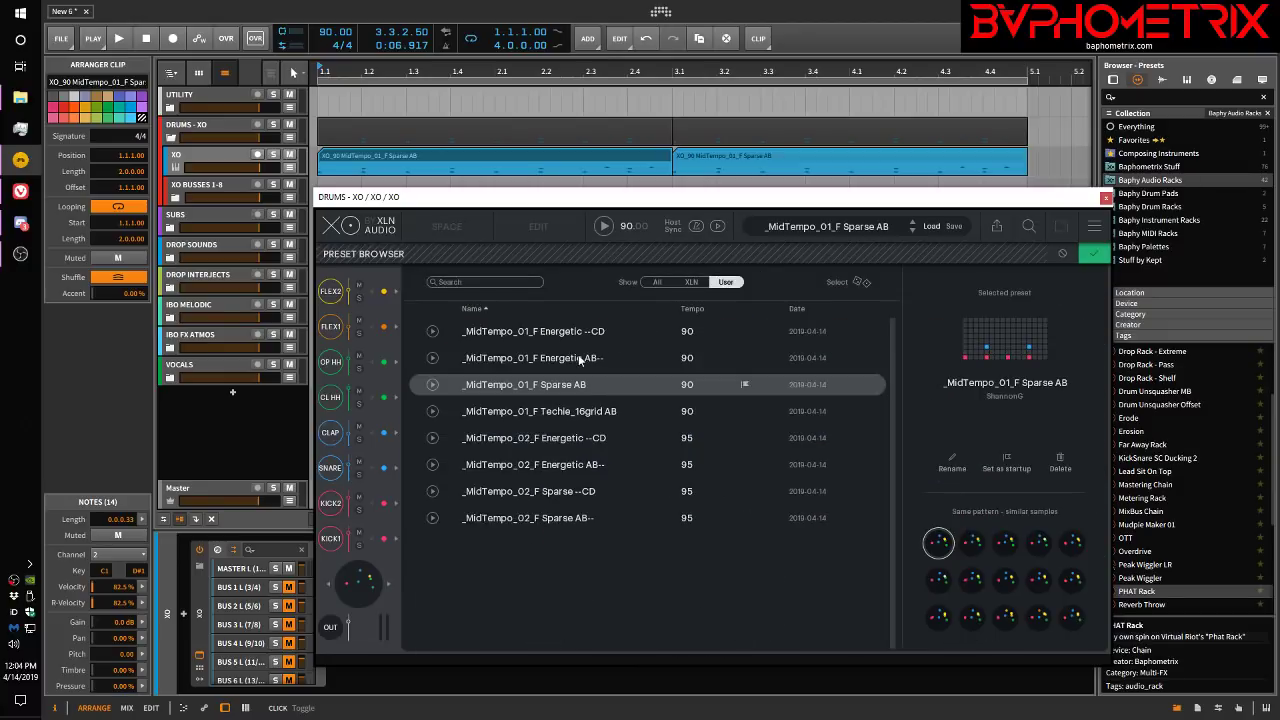
pyautogui.click(562, 410)
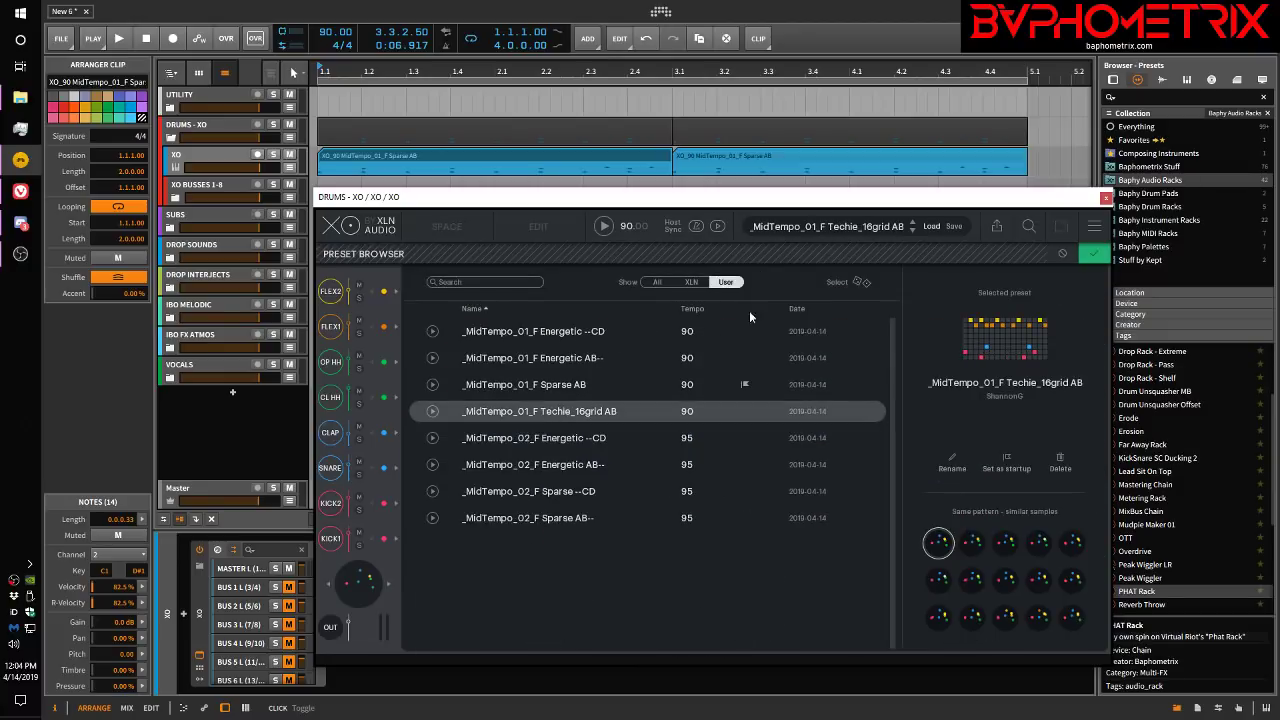
pyautogui.click(1092, 254)
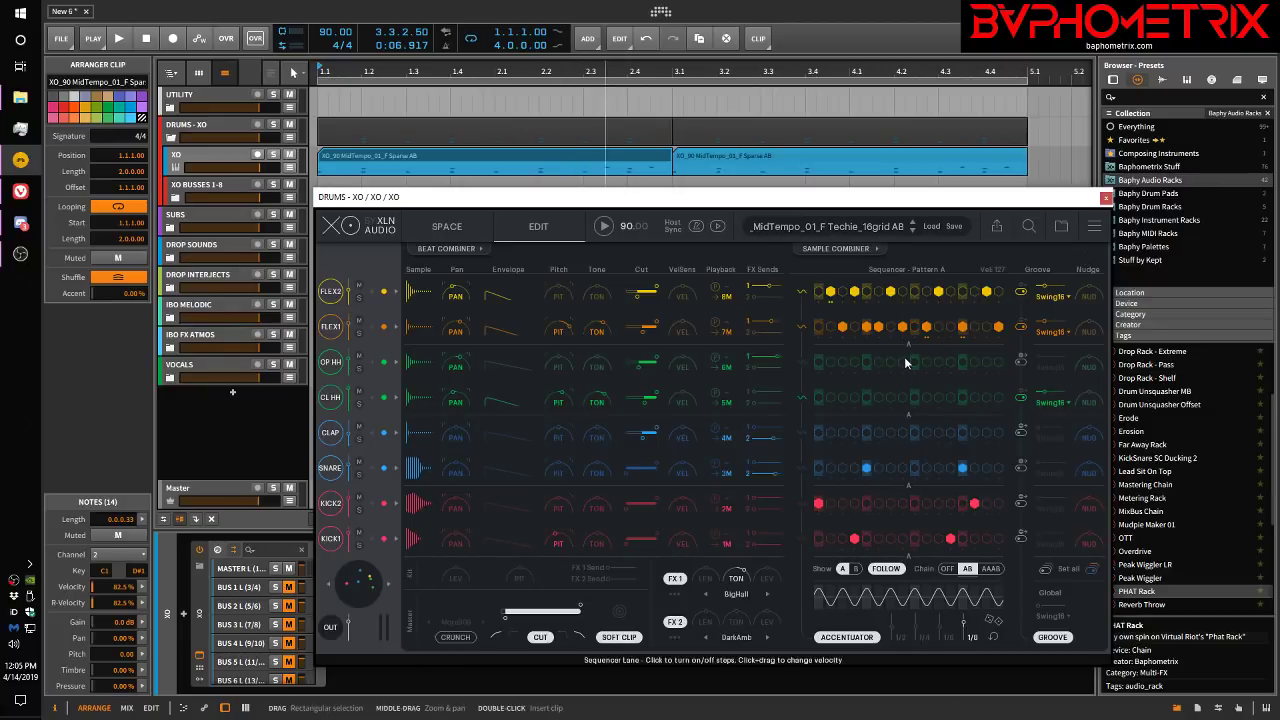
# Step: Place the library clip XO_90 MidTempo_01_F Techie_32grid ABCD at bar 1 of the XO track, replacing the Sparse clips, and open it in the note editor
pyautogui.click(1236, 83)
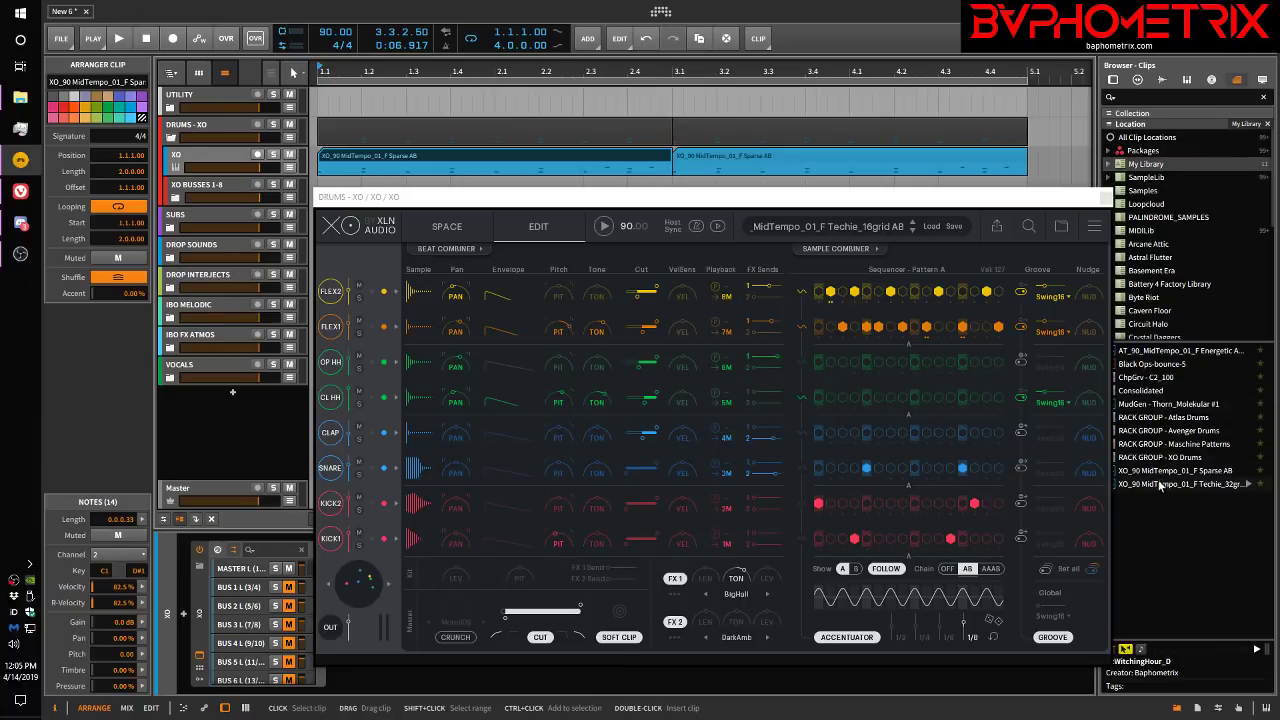
pyautogui.moveTo(1158, 481); pyautogui.dragTo(333, 163)
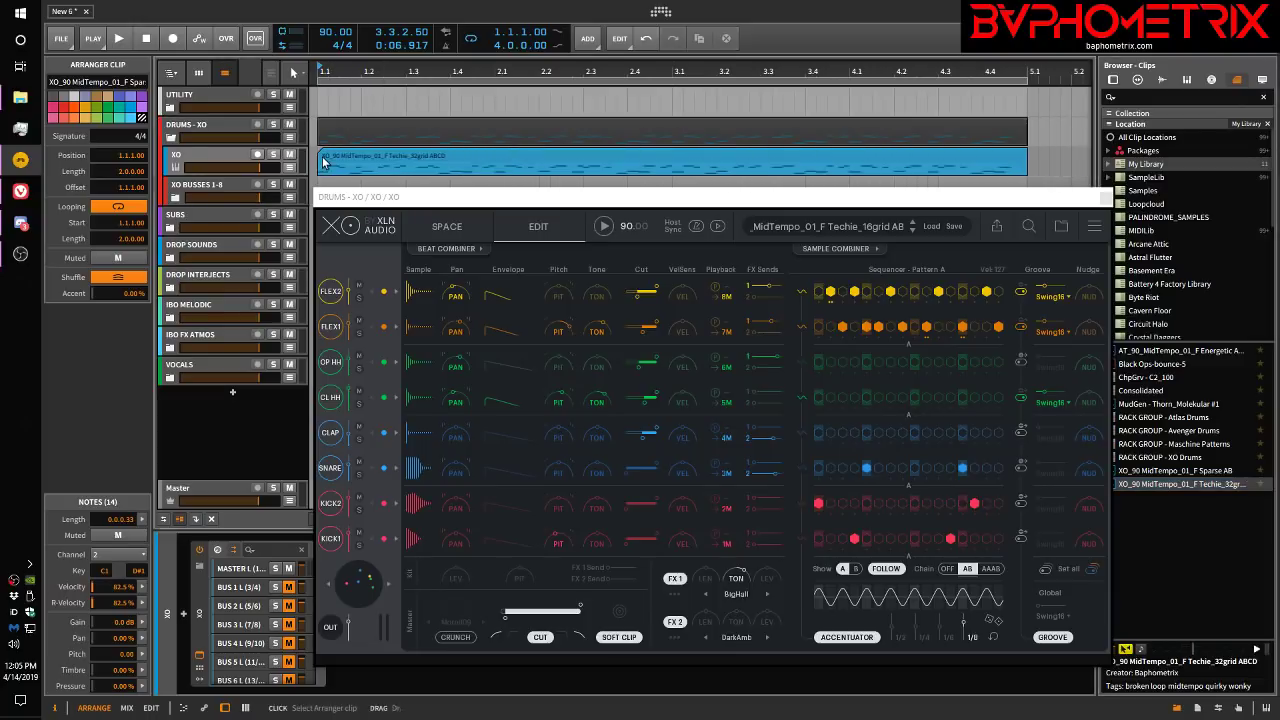
pyautogui.doubleClick(428, 160)
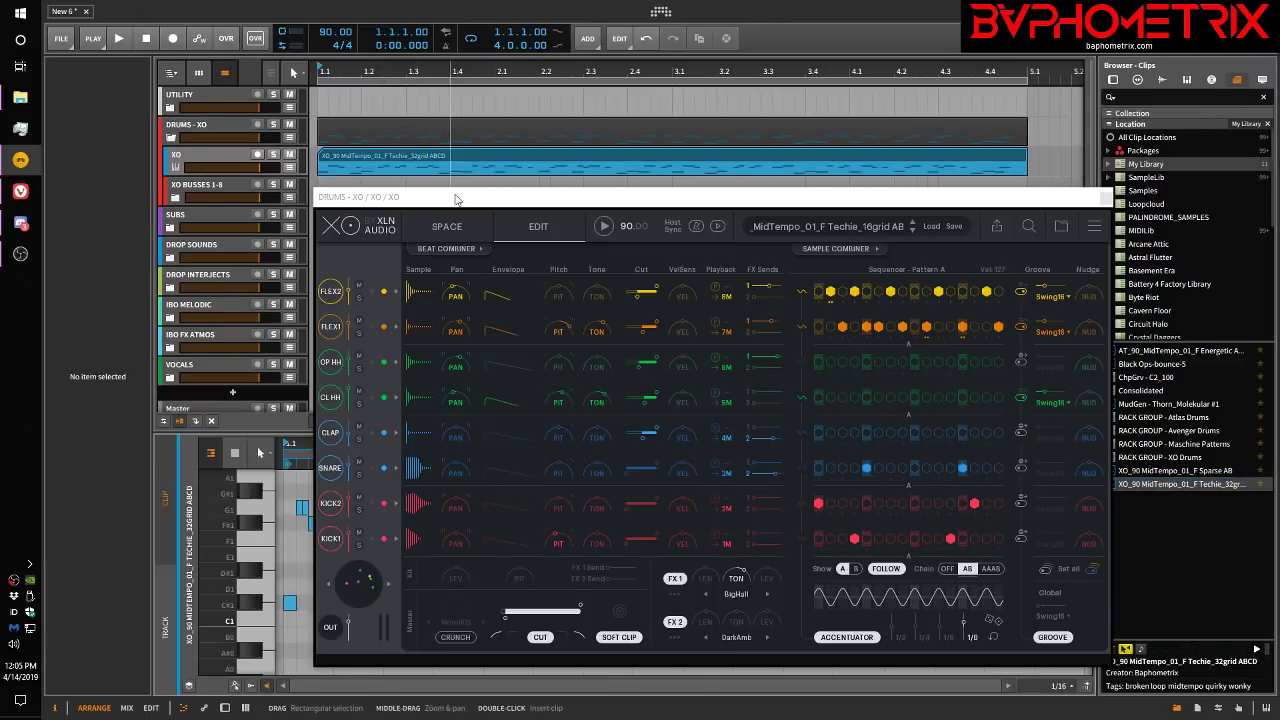
# Step: Move the XO window aside to examine the Techie_32grid clip's F#1 and G1 notes up close, and put the window back over the arrangement
pyautogui.moveTo(455, 203); pyautogui.dragTo(745, 162)
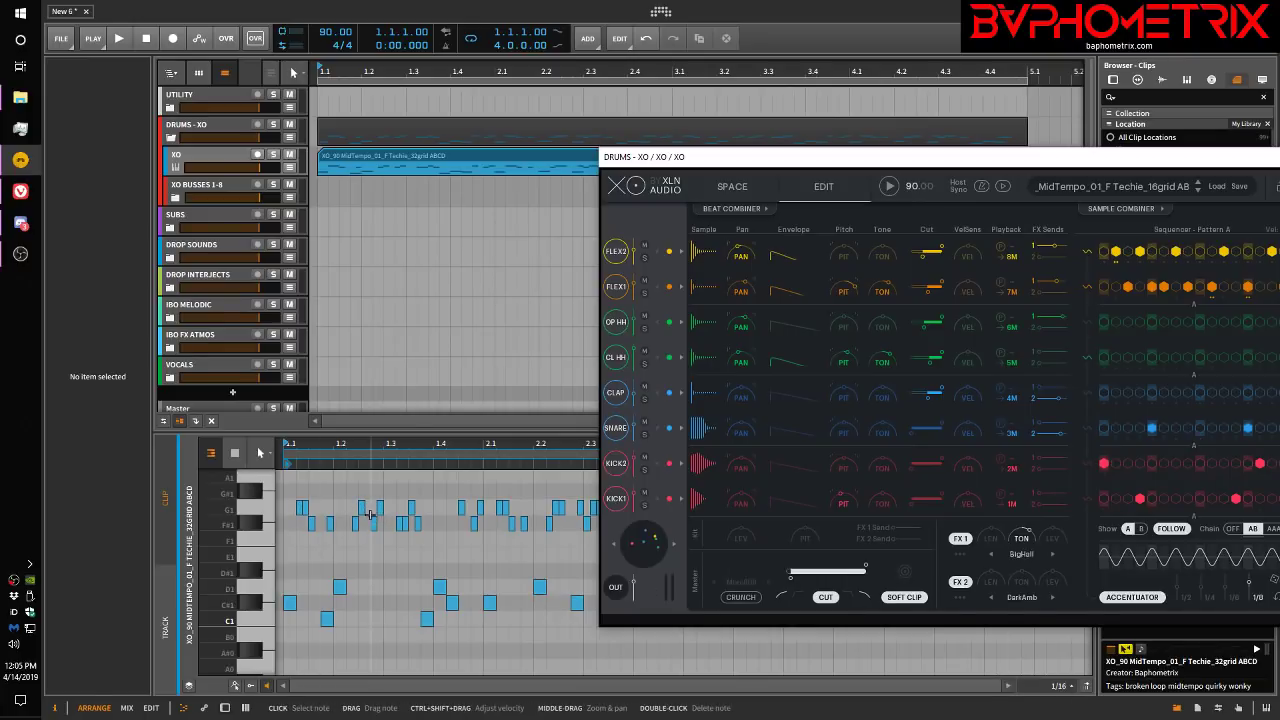
pyautogui.scroll(4, 366, 510)
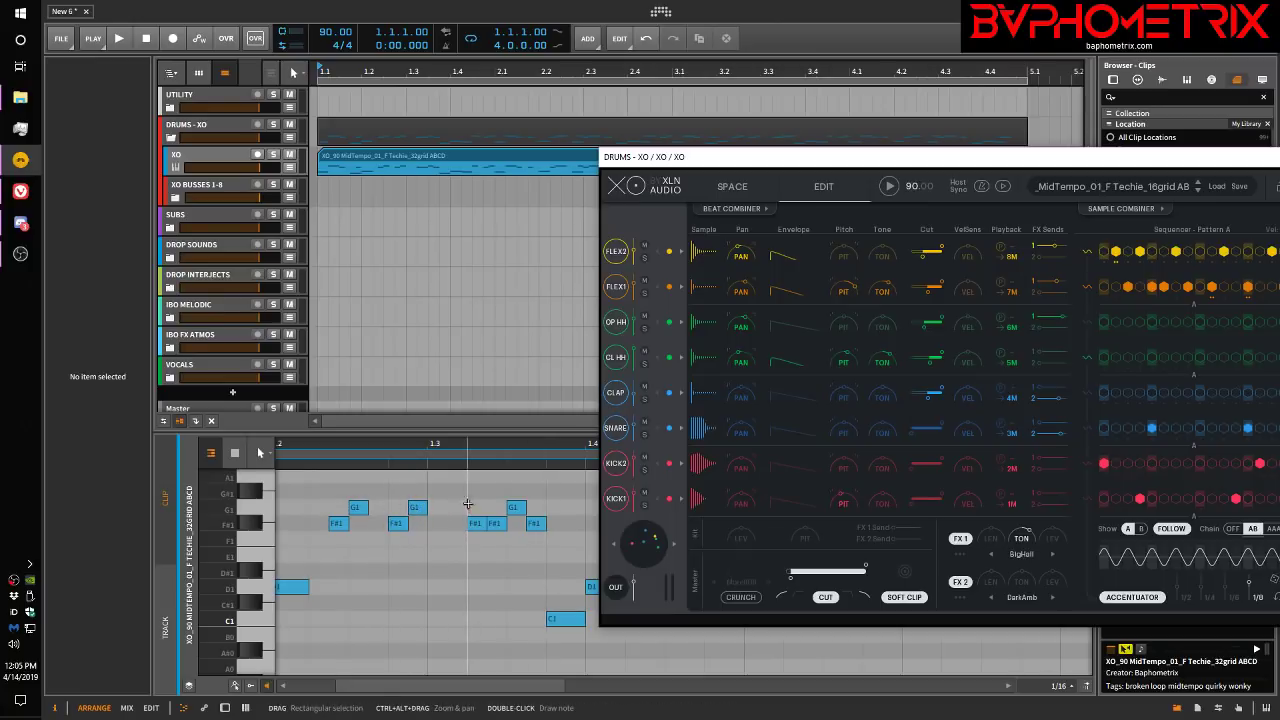
pyautogui.scroll(-5, 466, 504)
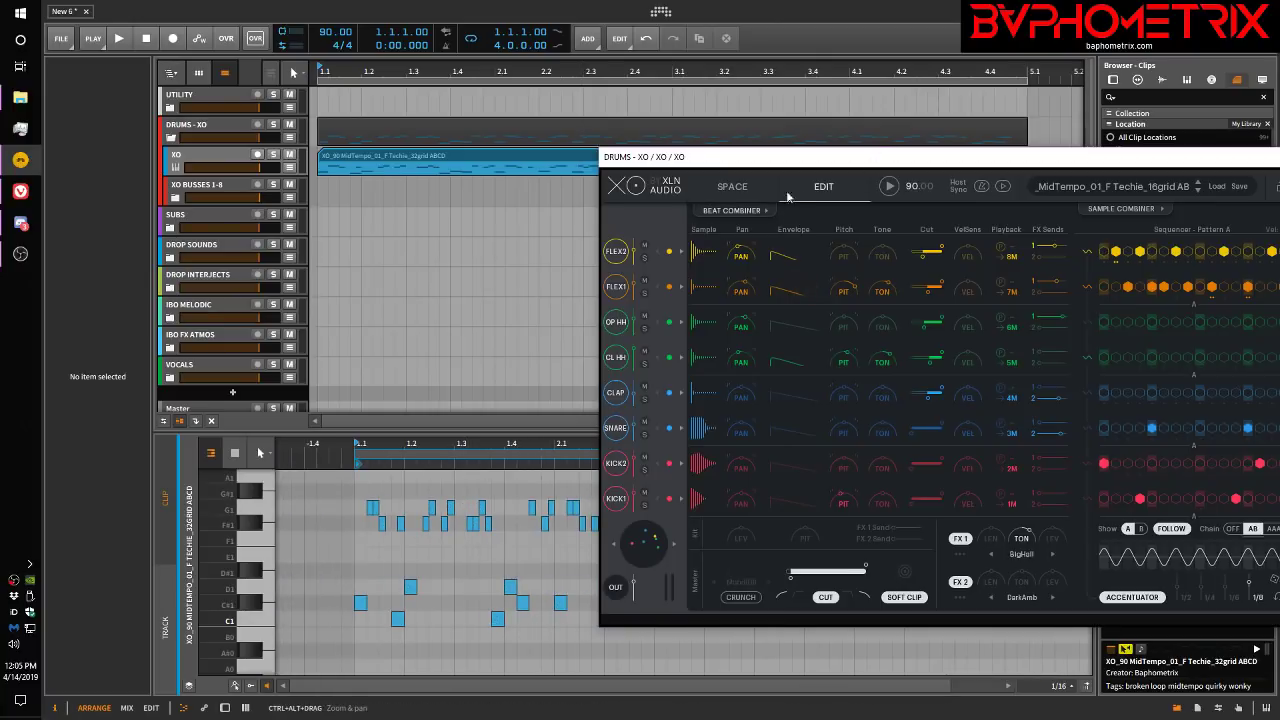
pyautogui.moveTo(860, 160); pyautogui.dragTo(562, 194)
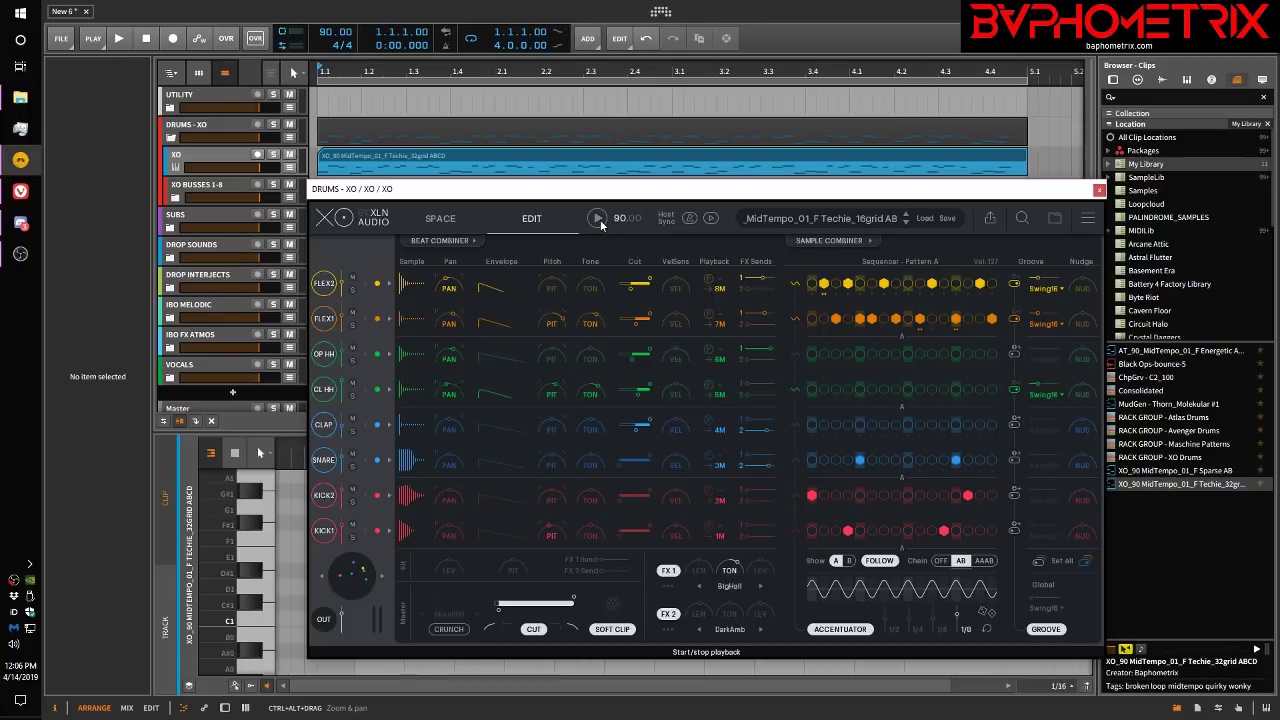
# Step: Play the Techie_16grid beat in XO's own sequencer, solo the FLEX2 and FLEX1 channels, and stop playback
pyautogui.click(597, 219)
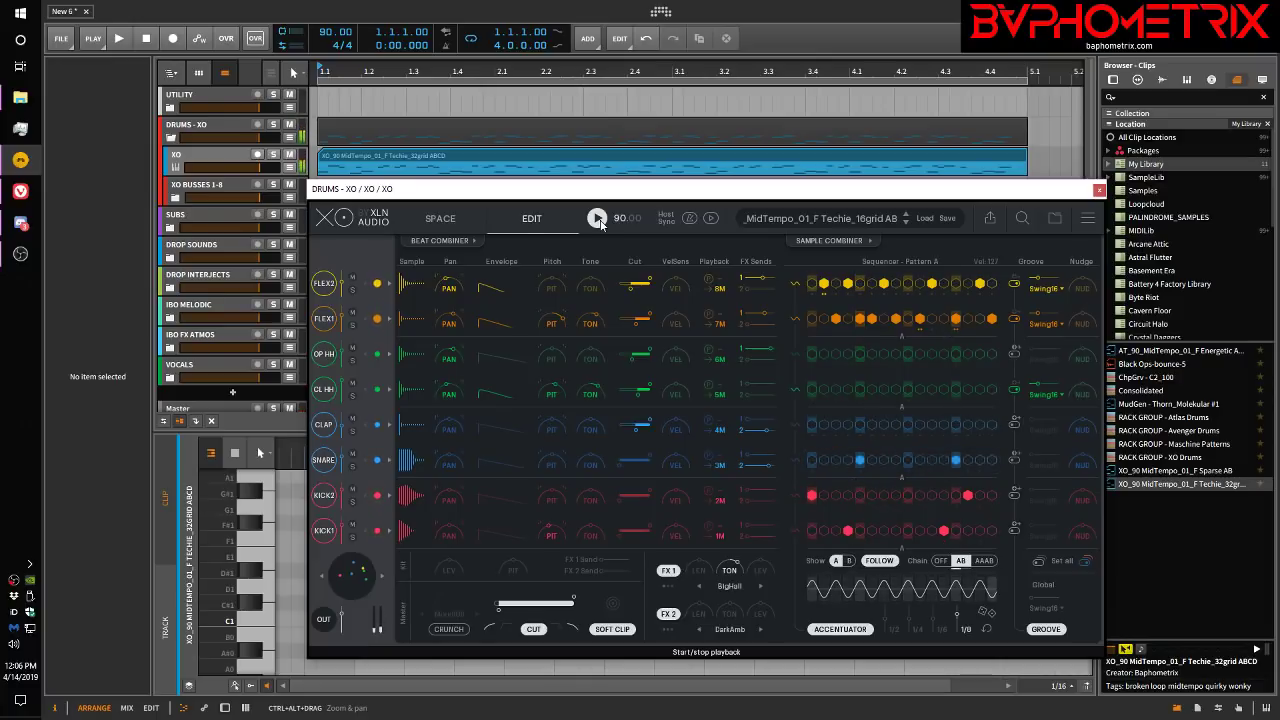
pyautogui.click(352, 289)
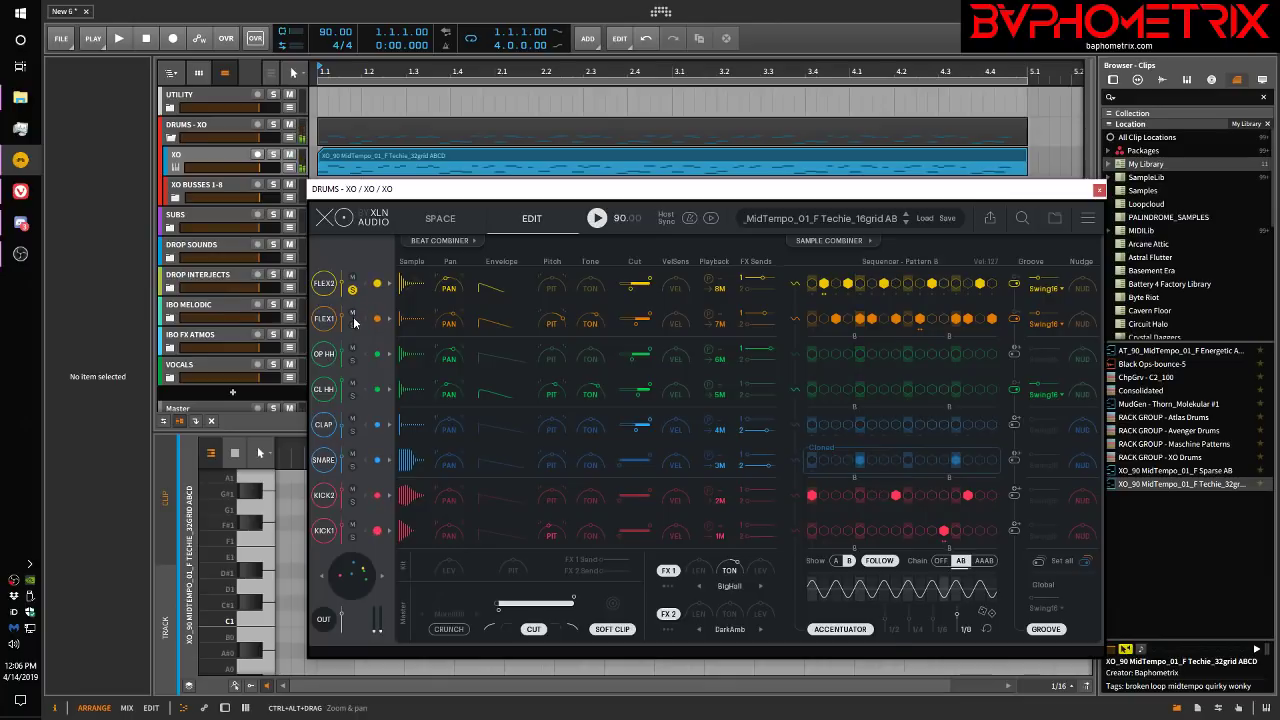
pyautogui.click(352, 324)
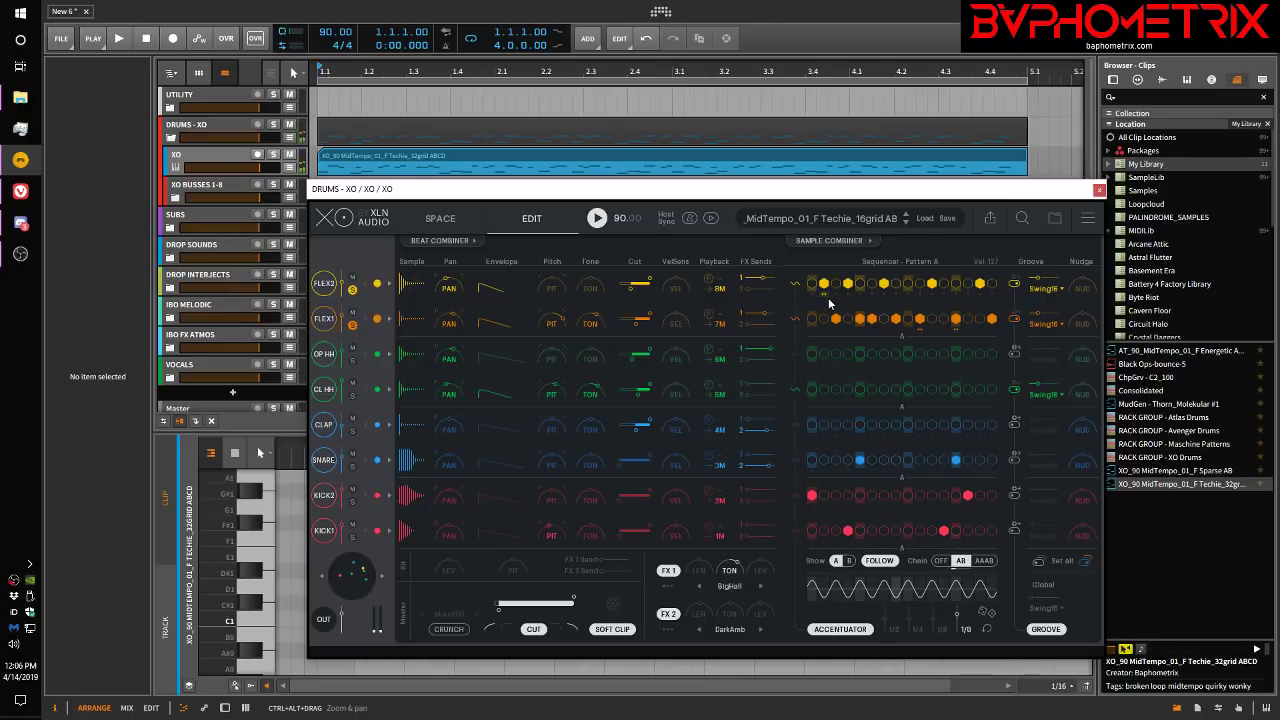
pyautogui.click(908, 318)
pyautogui.click(598, 217)
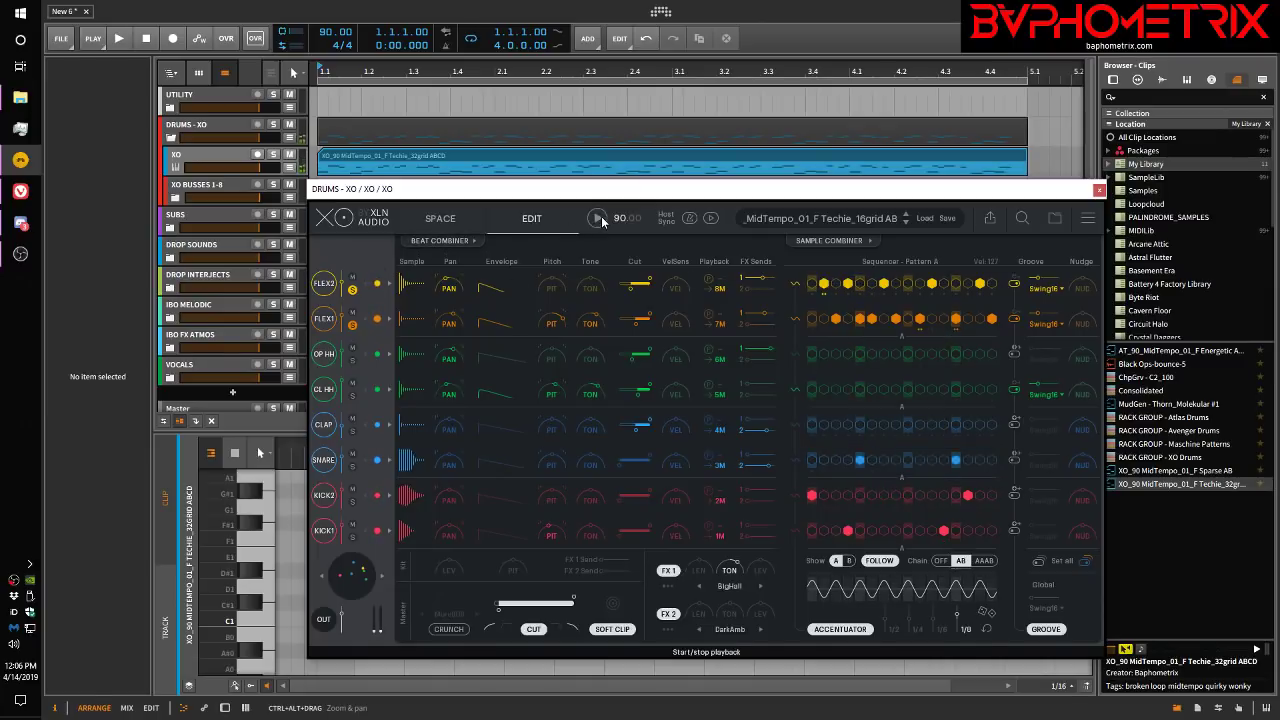
# Step: Set the roll of the second FLEX2 step in pattern A to 2 repeats
pyautogui.click(826, 296)
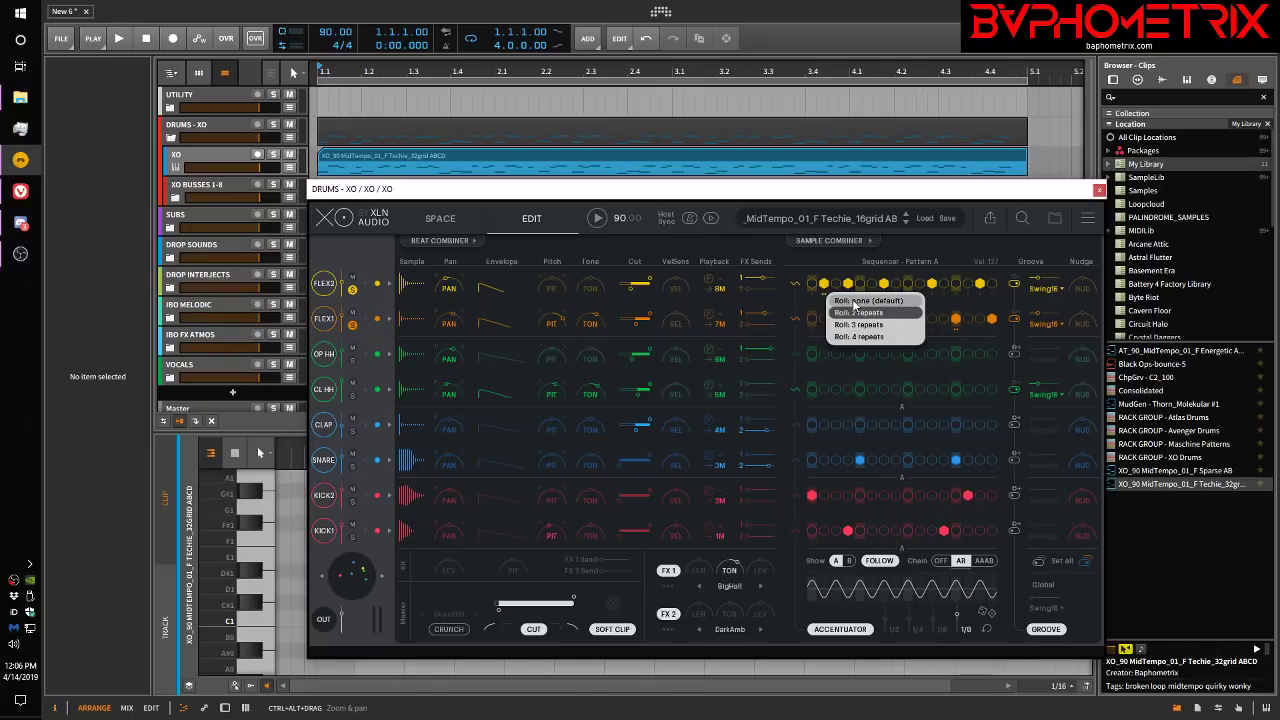
pyautogui.click(856, 312)
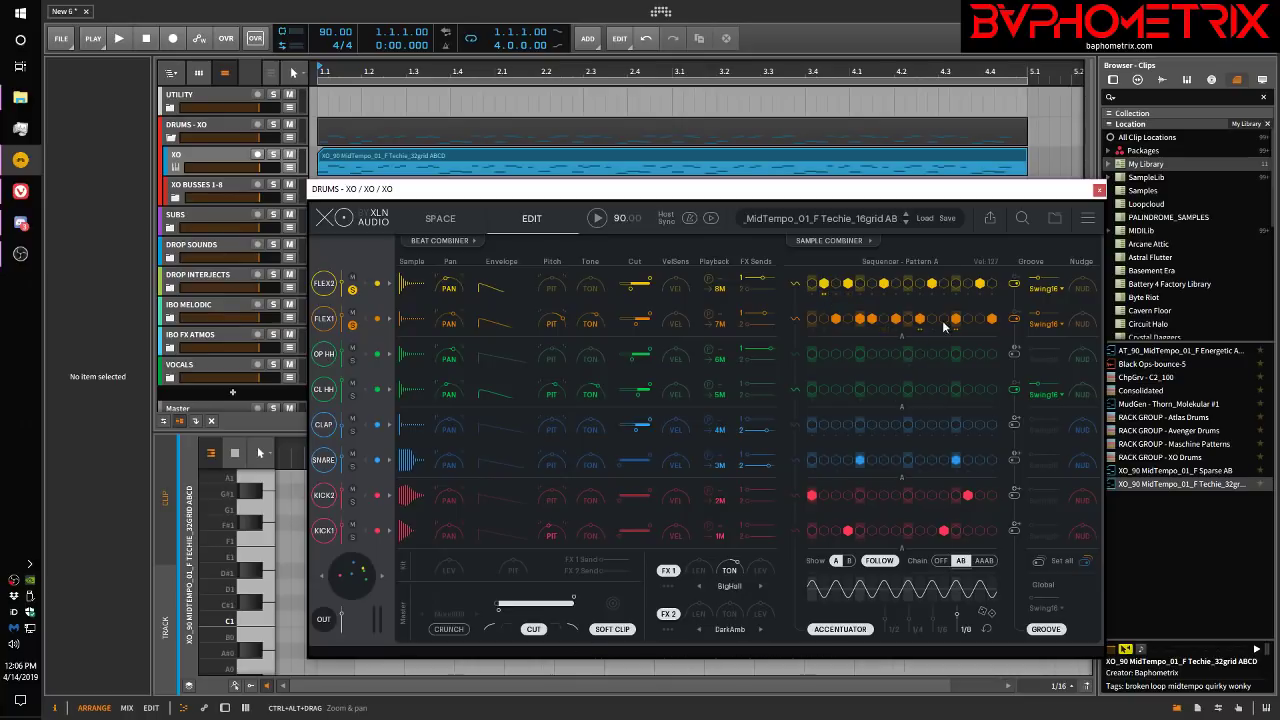
# Step: Compare the soloed FLEX parts by playing the Techie_32grid clip from the Bitwig transport, followed by XO's internal sequencer, stopping each
pyautogui.click(510, 155)
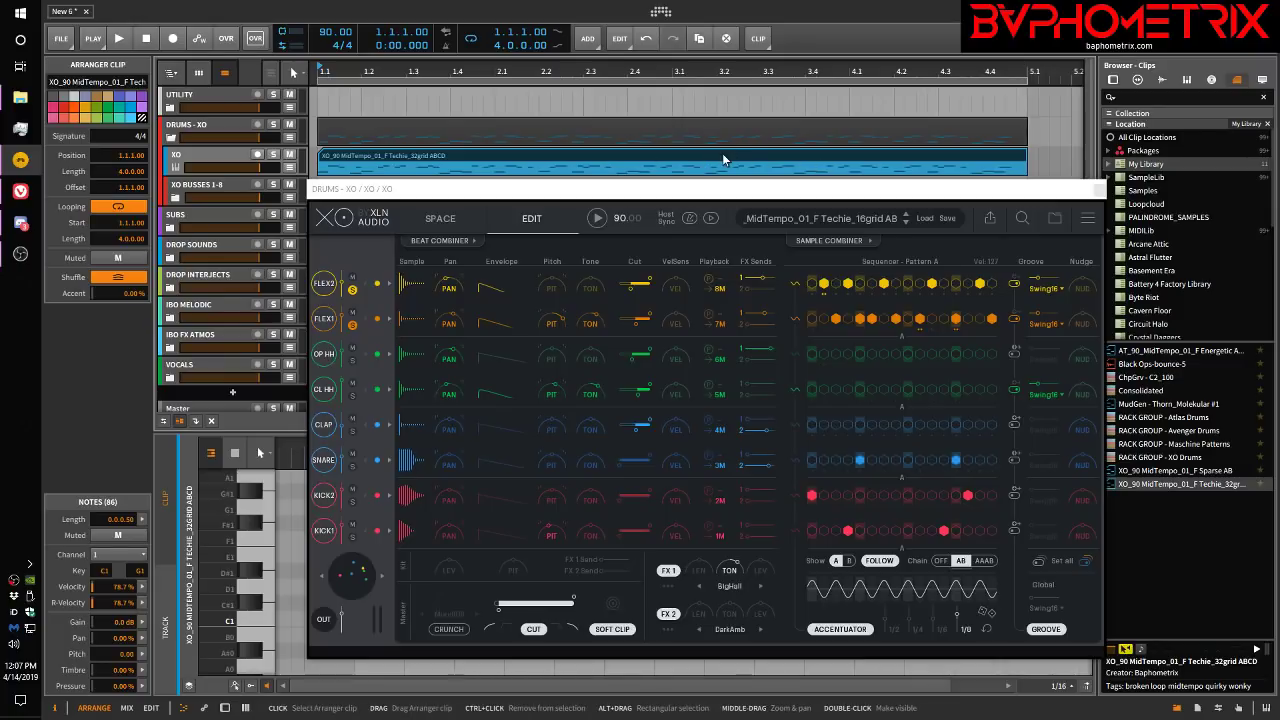
pyautogui.press('space')
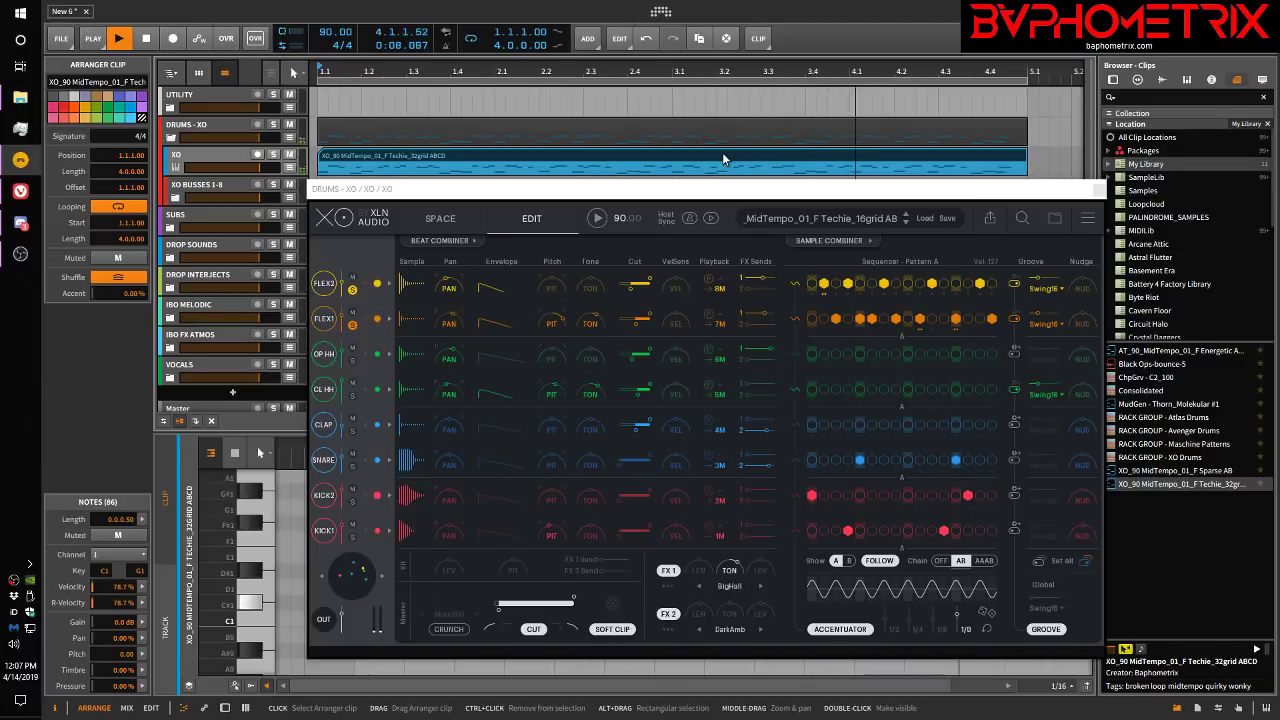
pyautogui.press('space')
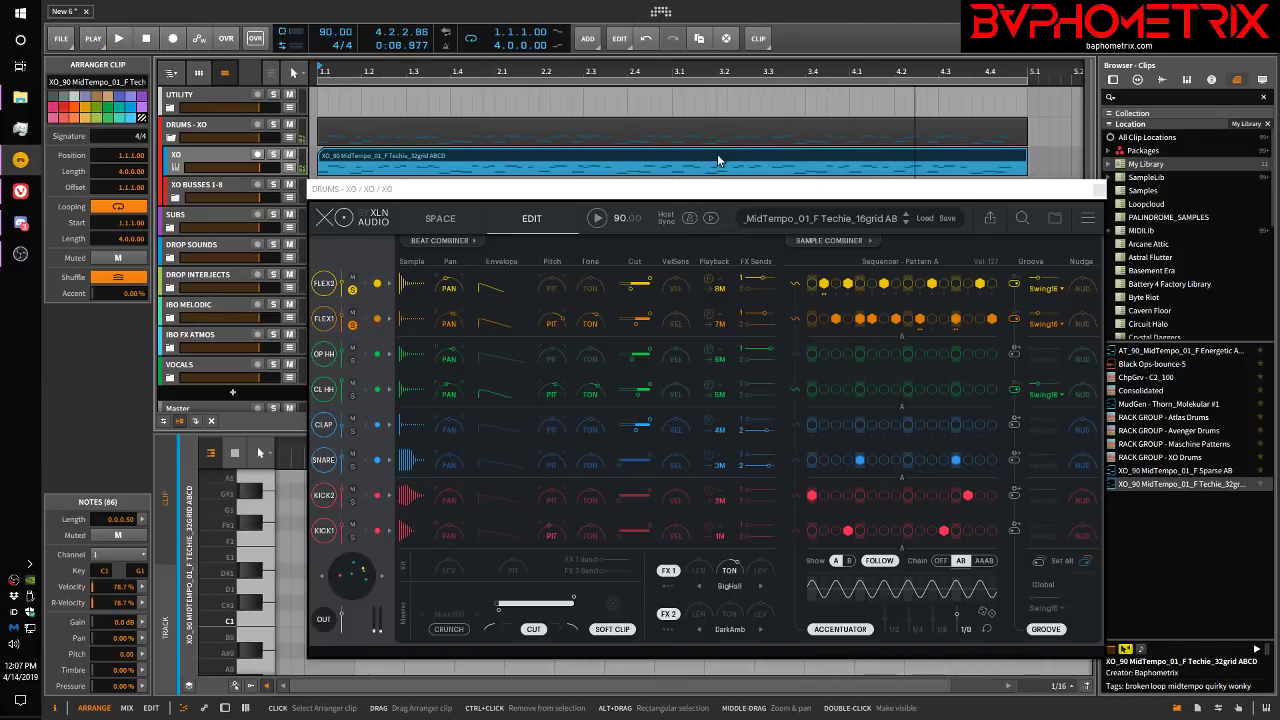
pyautogui.click(598, 218)
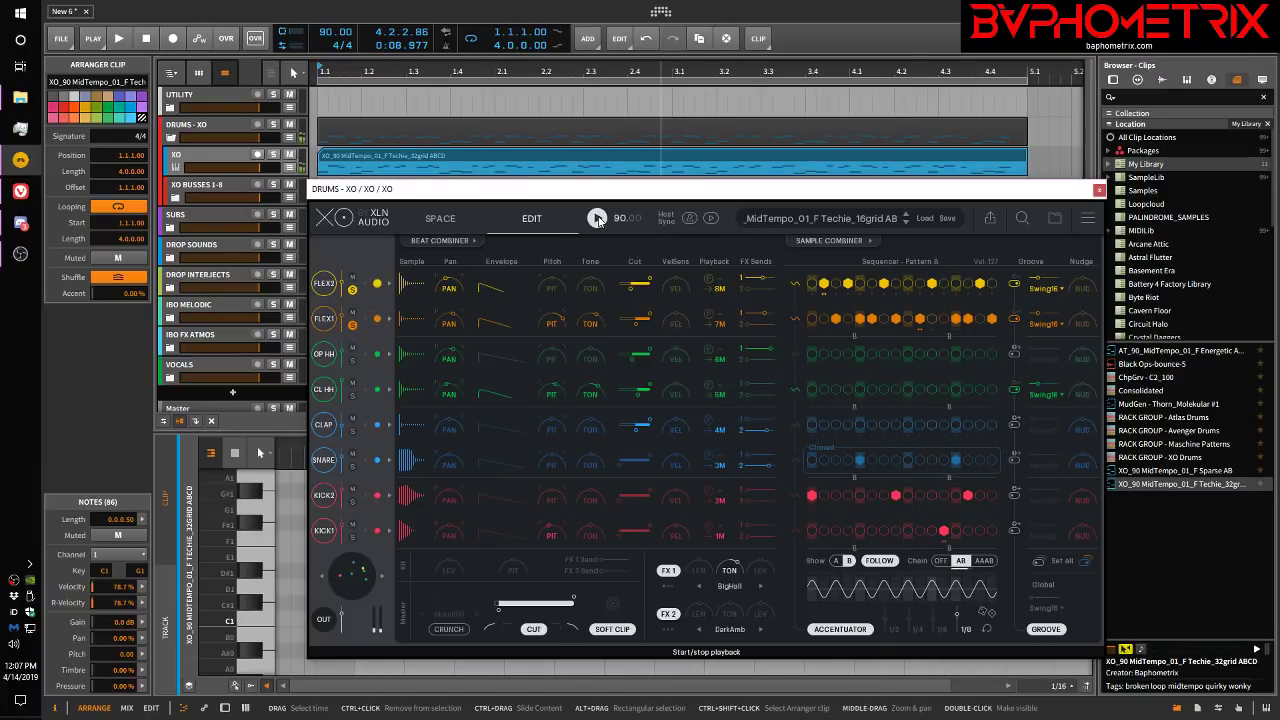
pyautogui.click(598, 218)
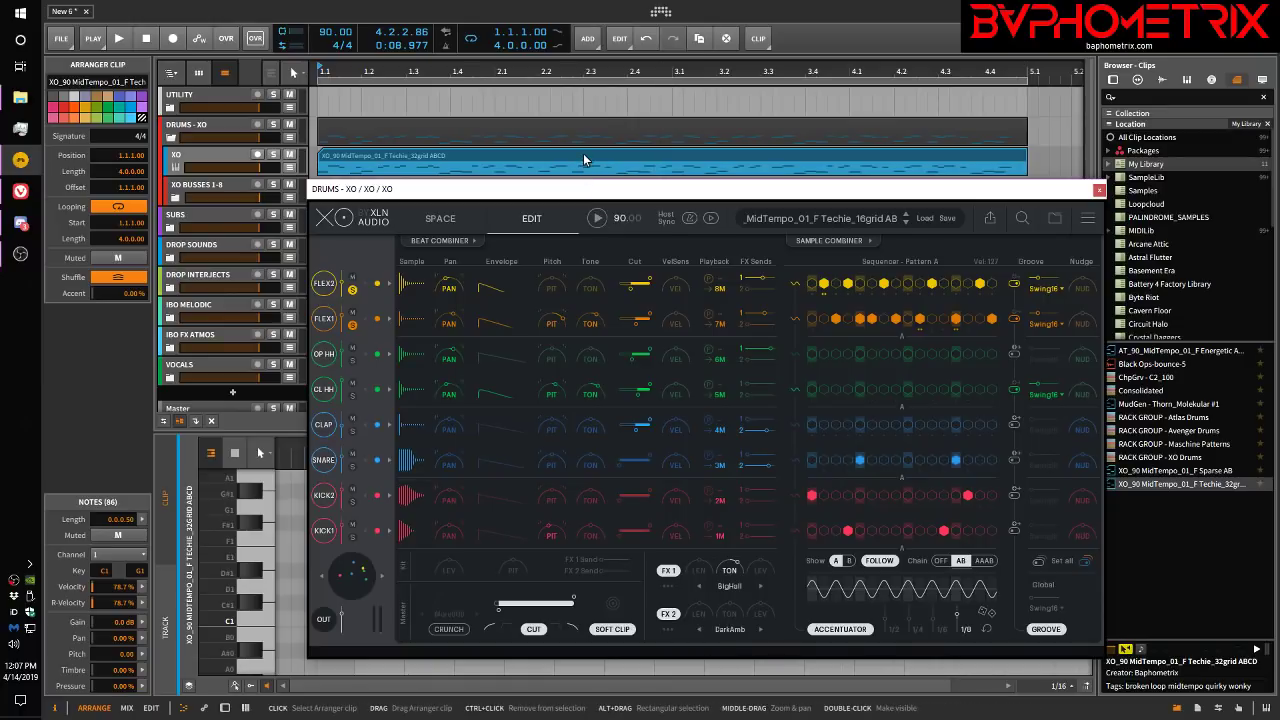
# Step: Play the Techie_32grid clip in the arrangement, unsolo FLEX2 and FLEX1 to hear the full beat, and stop playback
pyautogui.press('space')
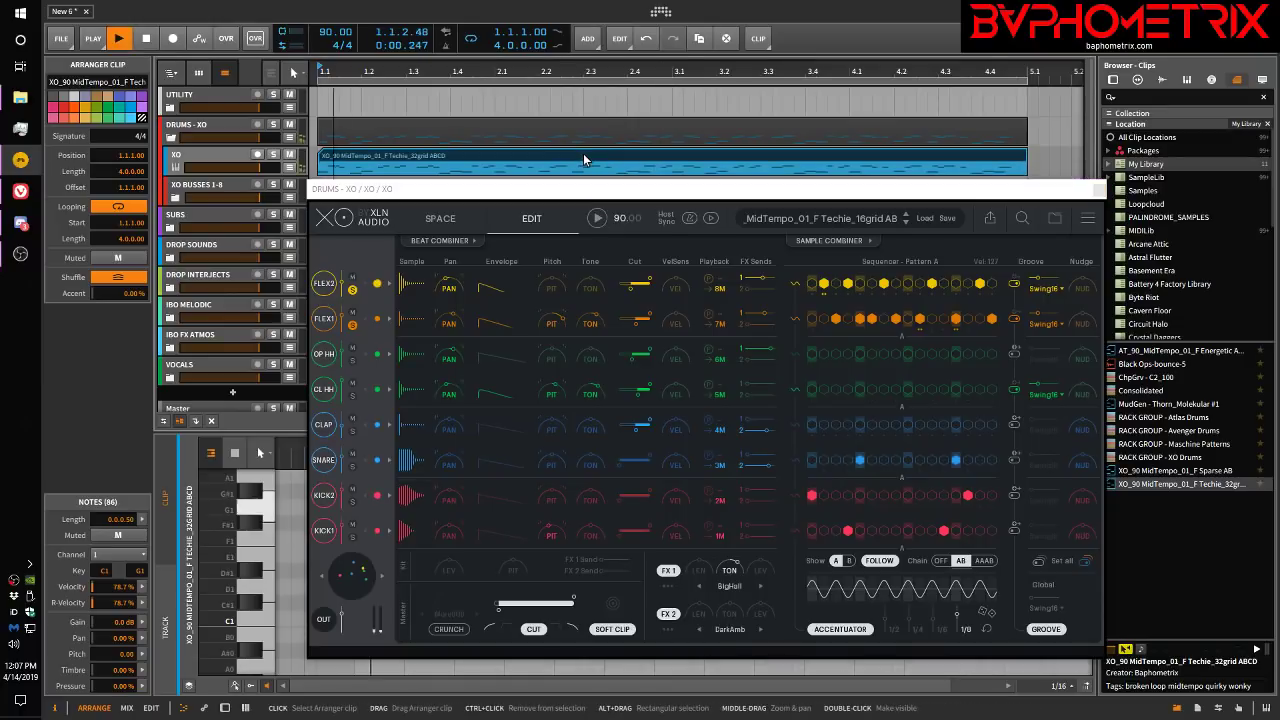
pyautogui.click(352, 289)
pyautogui.click(352, 325)
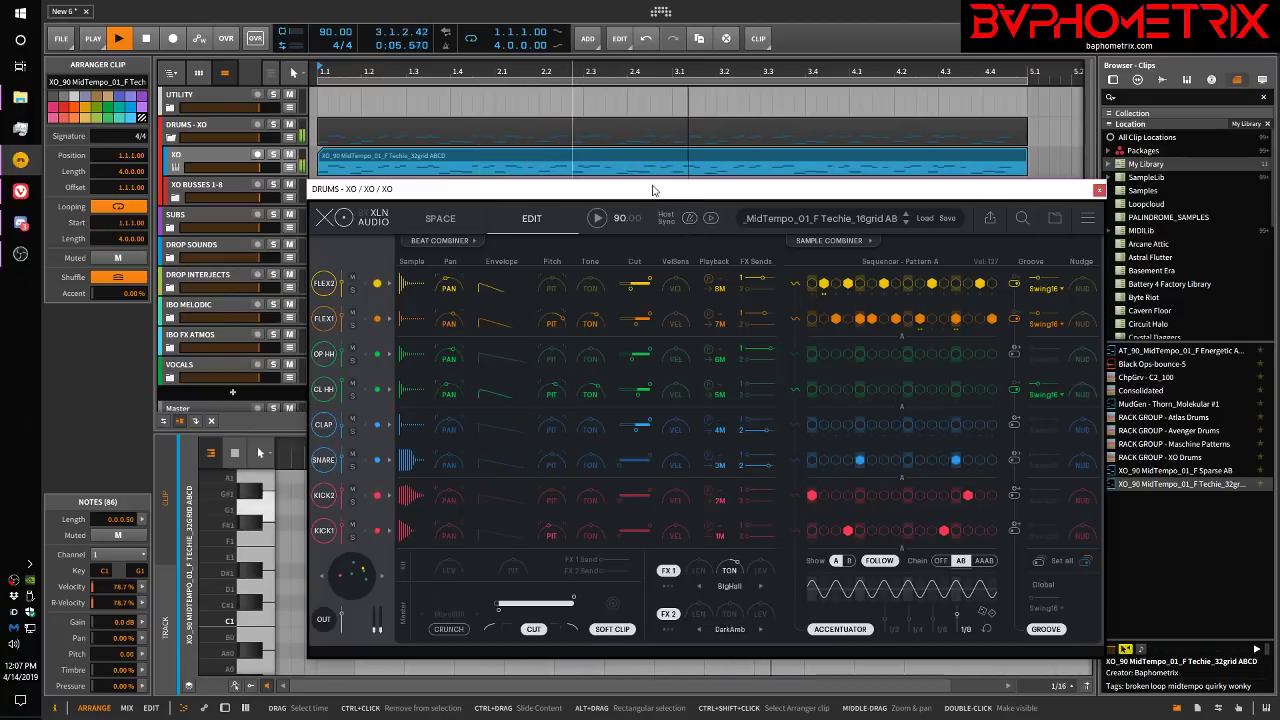
pyautogui.press('space')
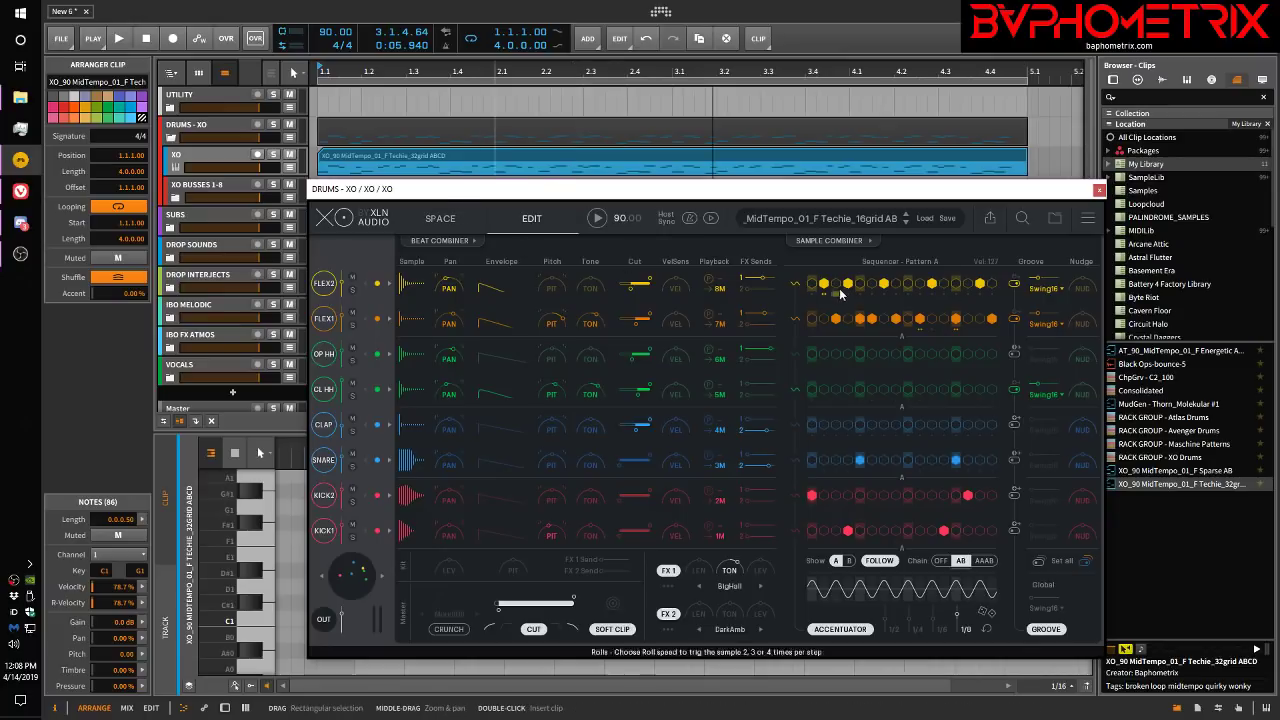
# Step: Export XO's Techie_16grid beat as MIDI onto a new track below VOCALS in the arrangement
pyautogui.click(988, 220)
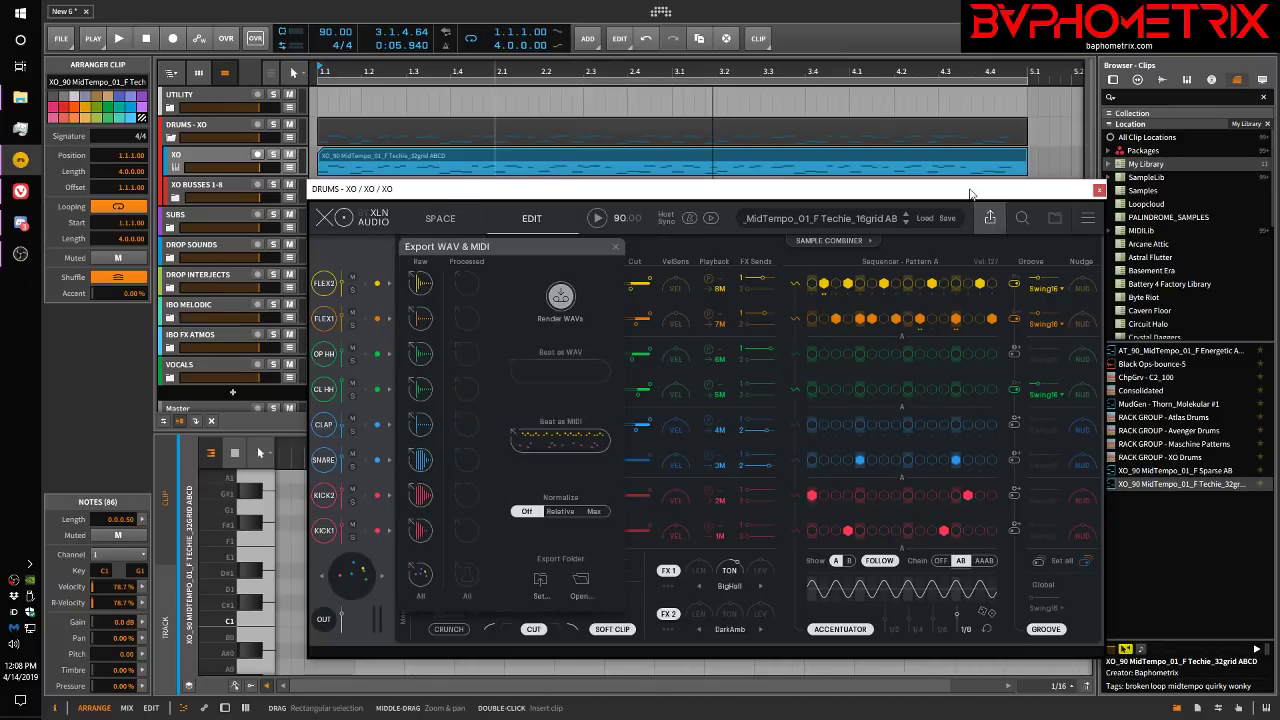
pyautogui.moveTo(975, 192); pyautogui.dragTo(1008, 247)
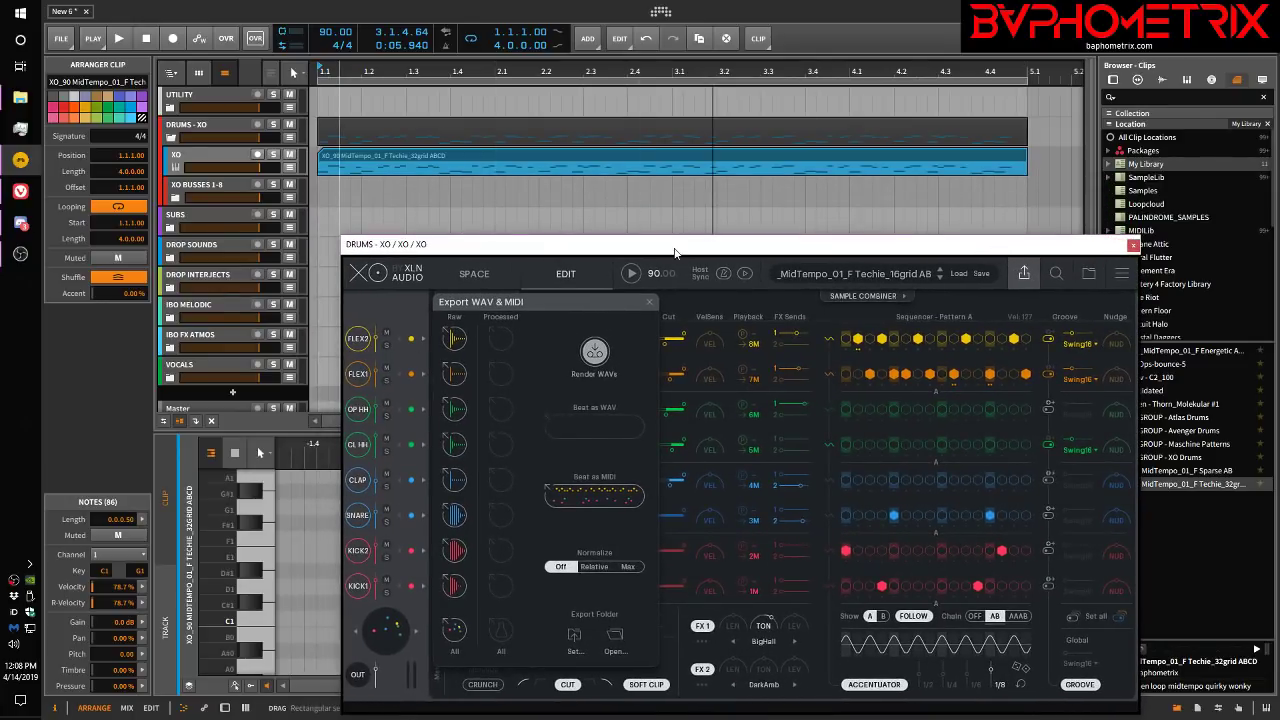
pyautogui.moveTo(668, 247); pyautogui.dragTo(884, 224)
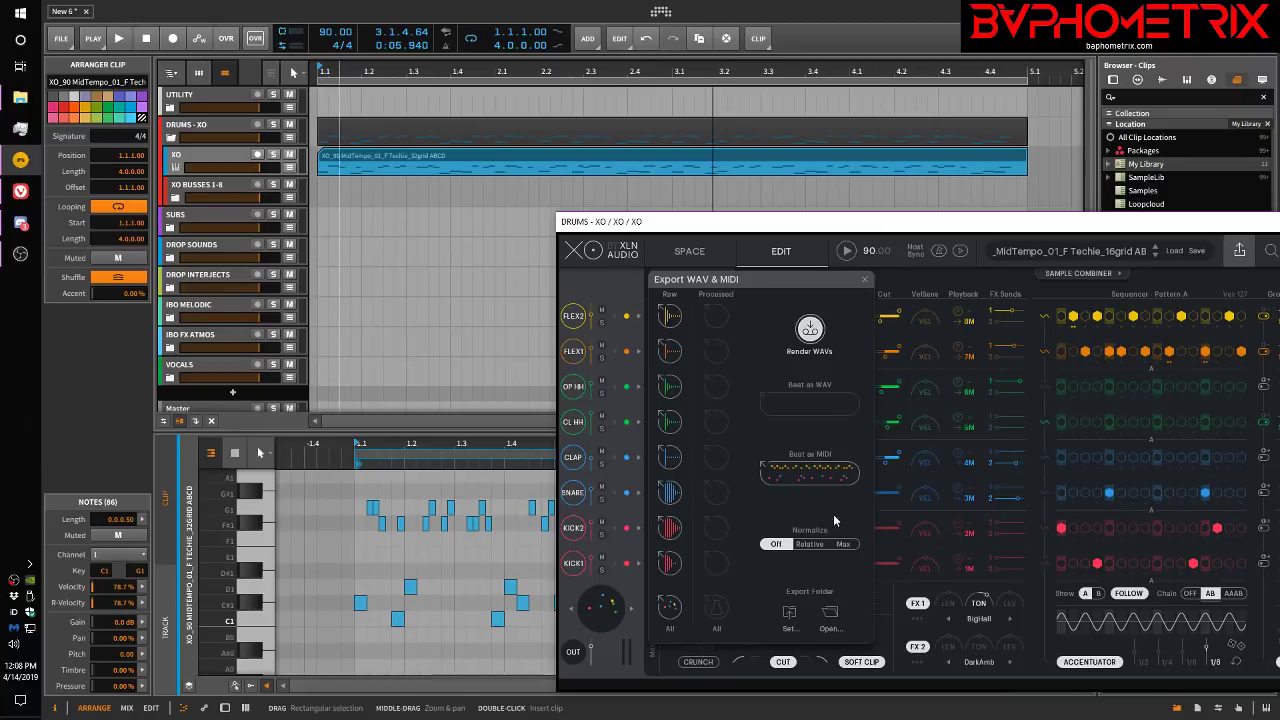
pyautogui.moveTo(813, 472); pyautogui.dragTo(318, 390)
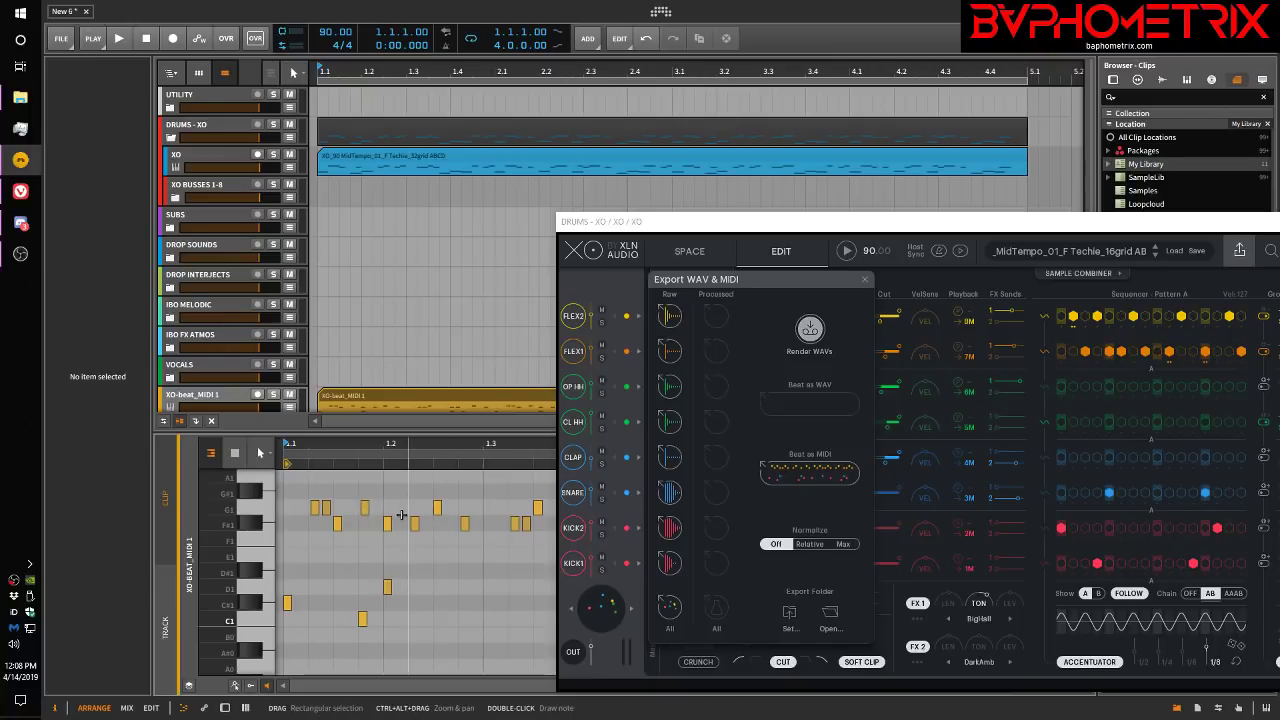
# Step: Inspect the first pair of G1 notes in the Techie_32grid clip on the XO track
pyautogui.click(445, 163)
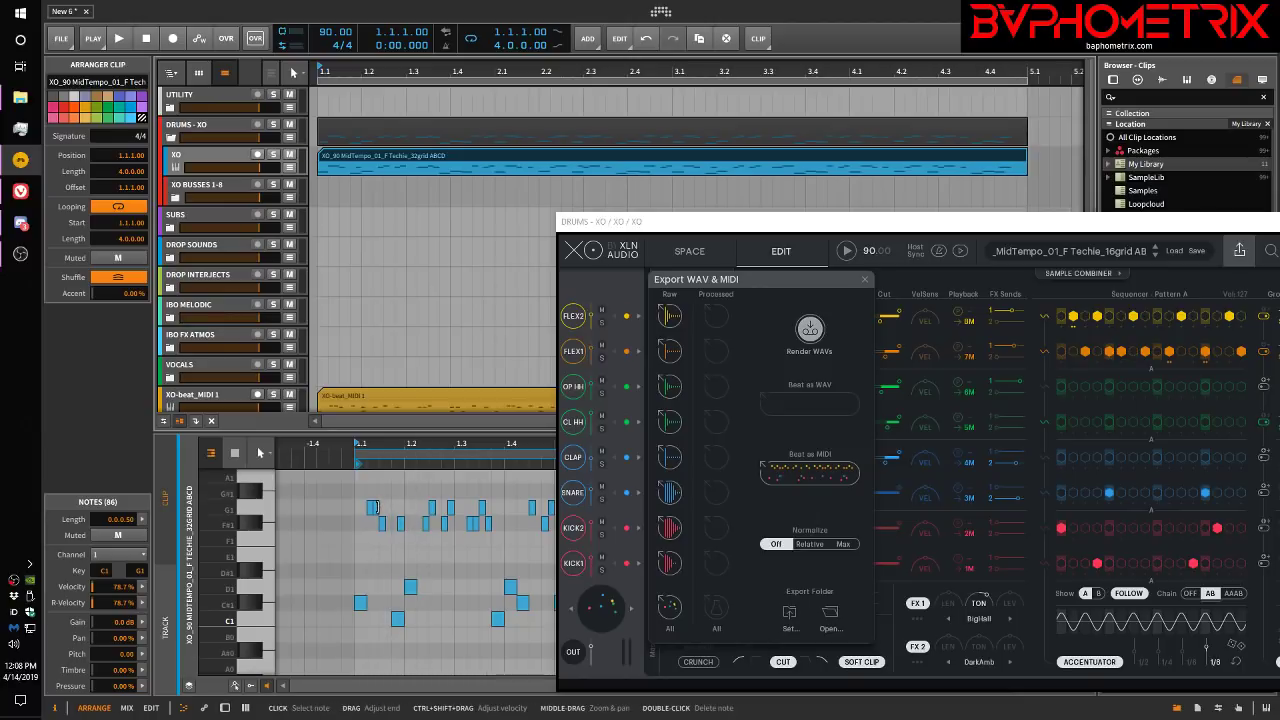
pyautogui.click(375, 503)
pyautogui.scroll(3, 372, 507)
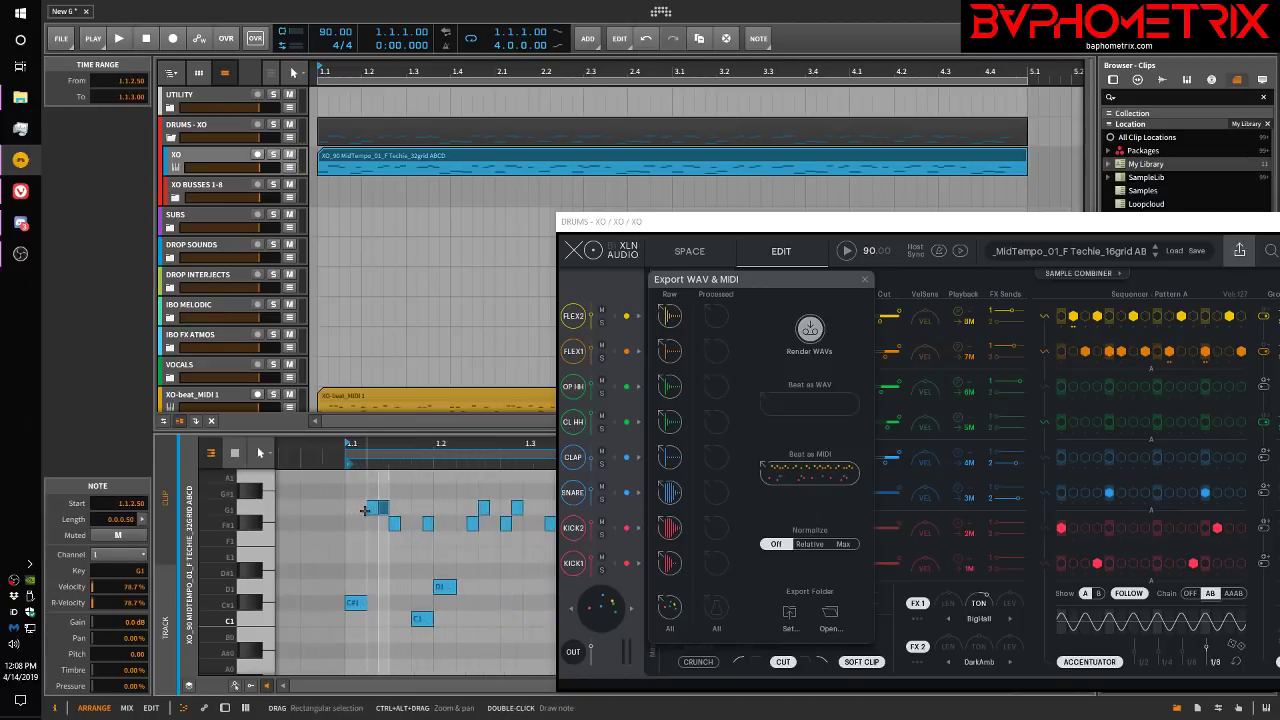
pyautogui.scroll(-3, 364, 510)
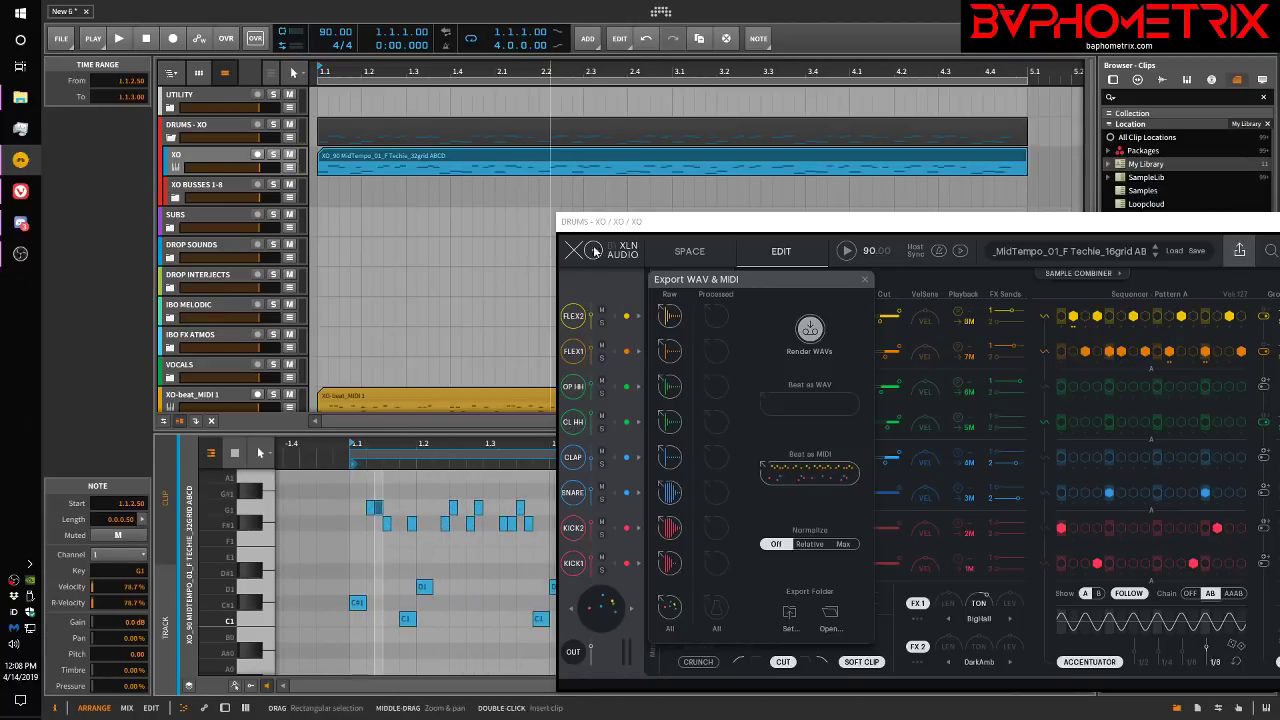
# Step: Reselect the Techie_32grid clip in the arrangement and close XO's Export WAV & MIDI options
pyautogui.moveTo(663, 232); pyautogui.dragTo(477, 196)
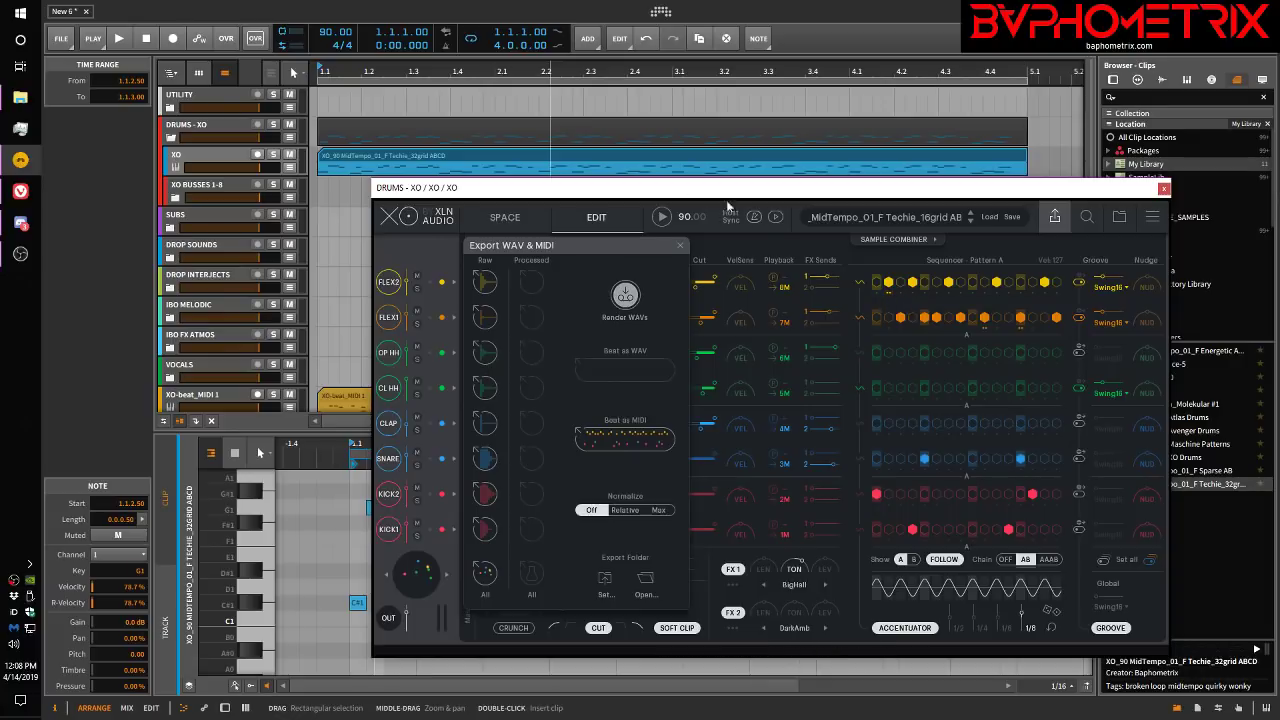
pyautogui.click(612, 160)
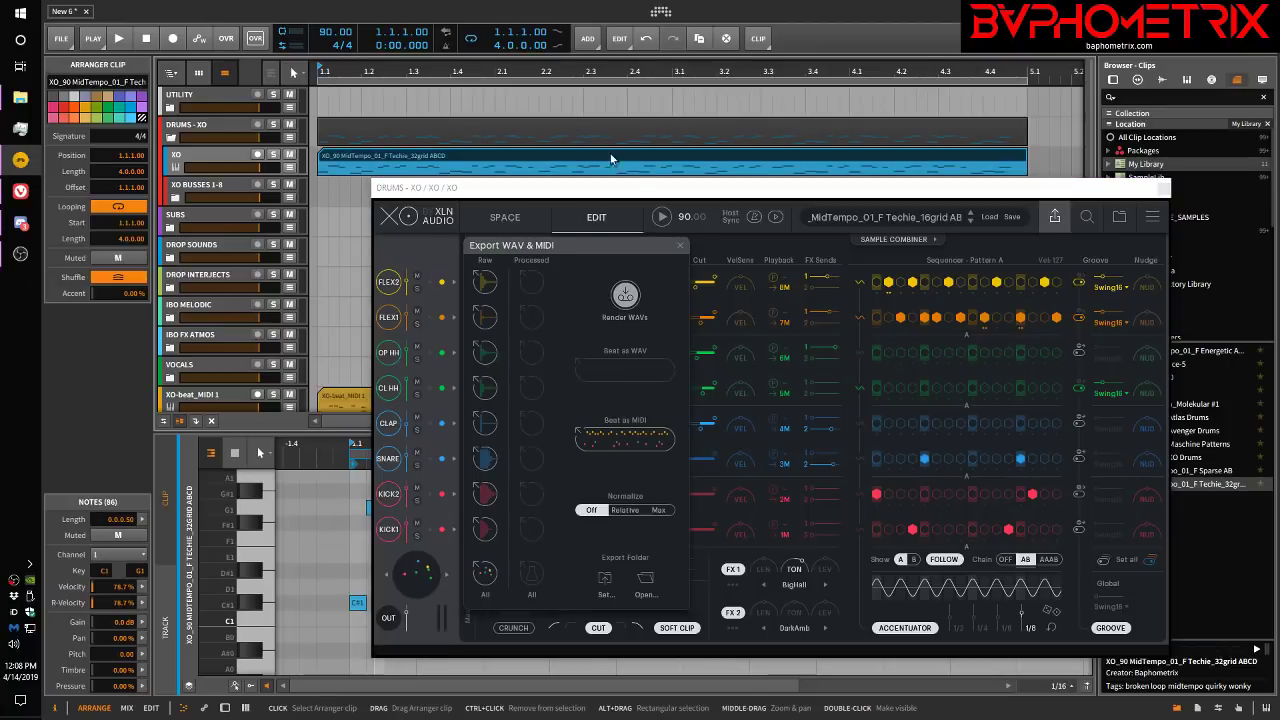
pyautogui.click(550, 157)
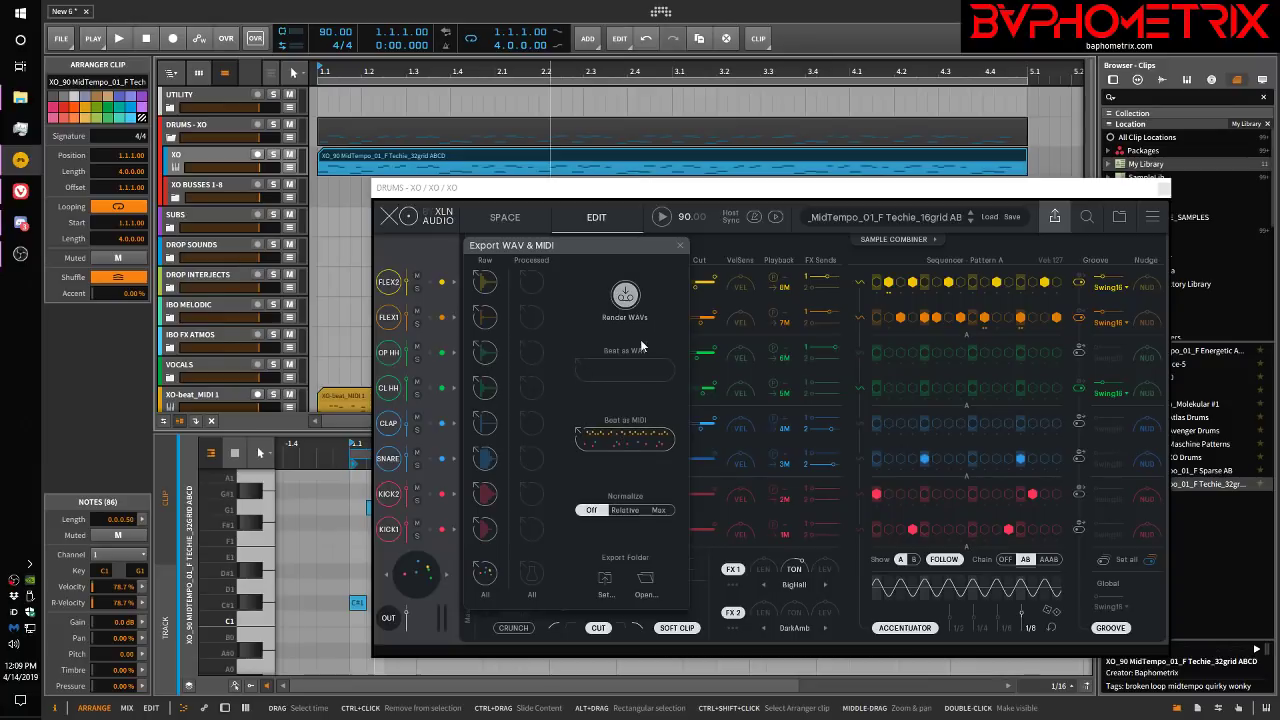
pyautogui.click(681, 247)
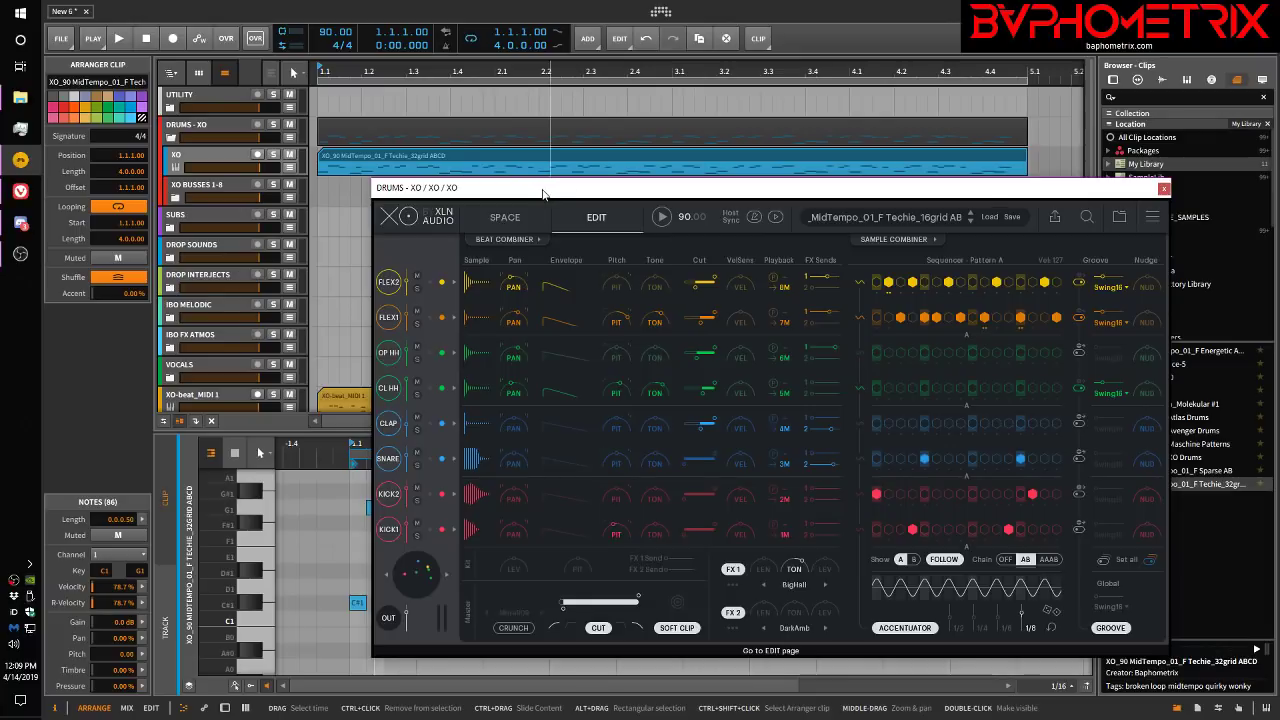
# Step: Show XO's Space view with Search & Filters and widen the Drumminess filter to its full range
pyautogui.moveTo(543, 194); pyautogui.dragTo(480, 135)
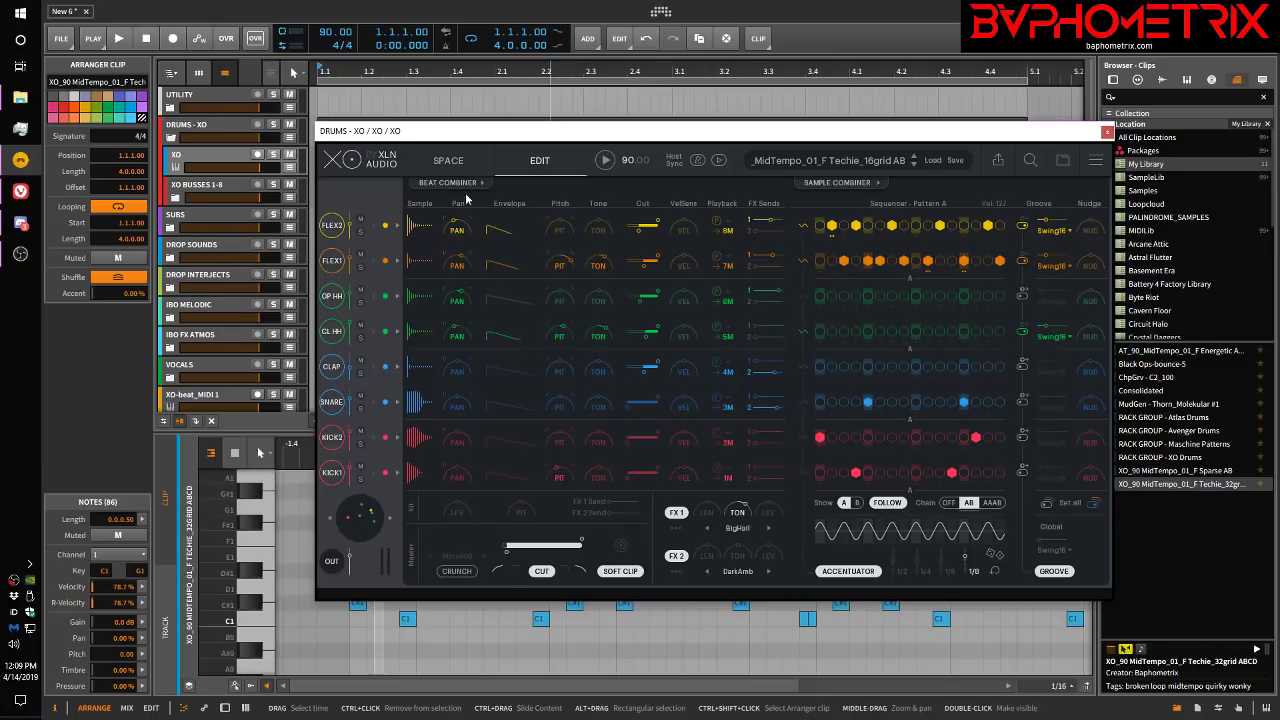
pyautogui.click(448, 160)
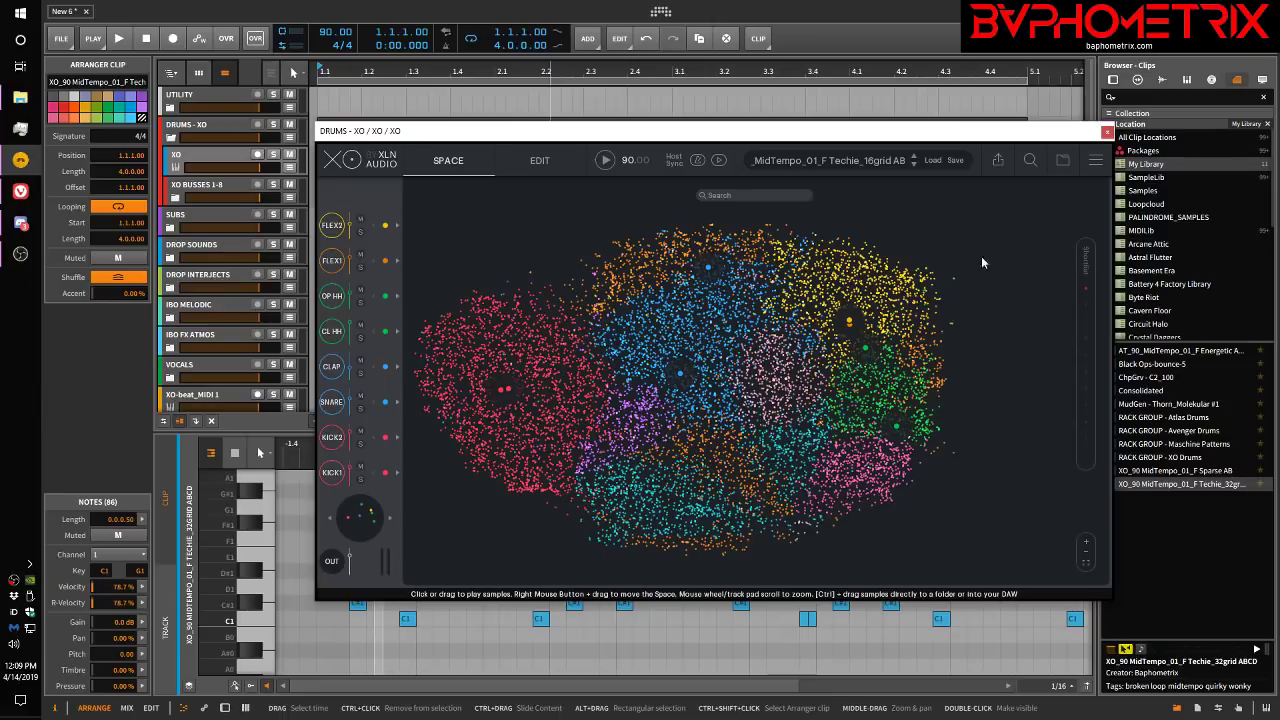
pyautogui.click(1031, 163)
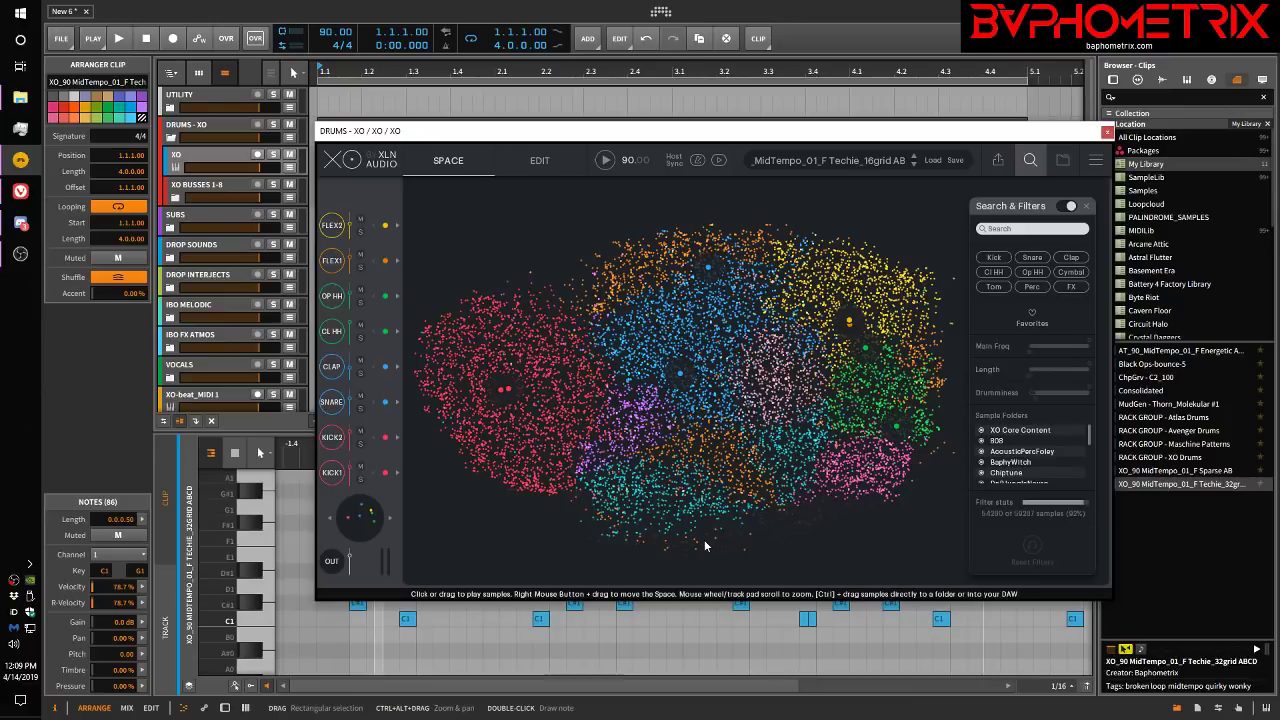
pyautogui.click(1035, 398)
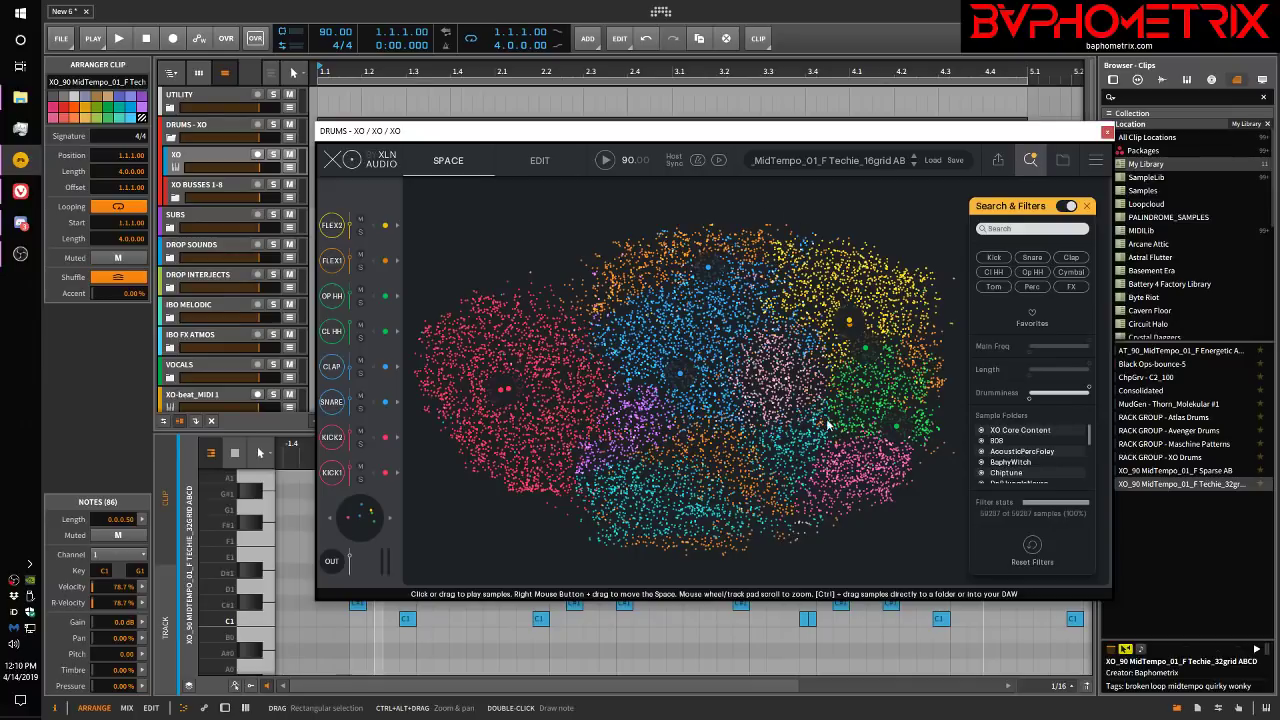
# Step: Audition several orange and teal samples along the lower edge of the unfiltered sample space, then deselect
pyautogui.click(730, 541)
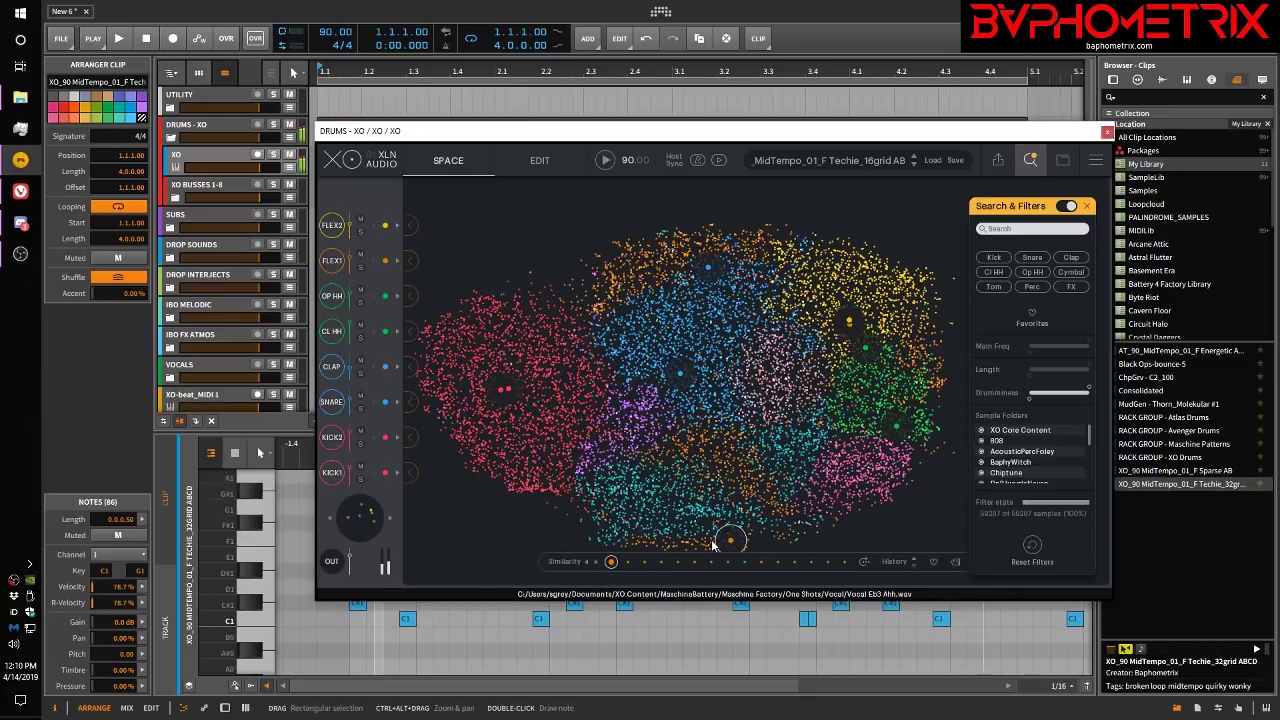
pyautogui.click(708, 544)
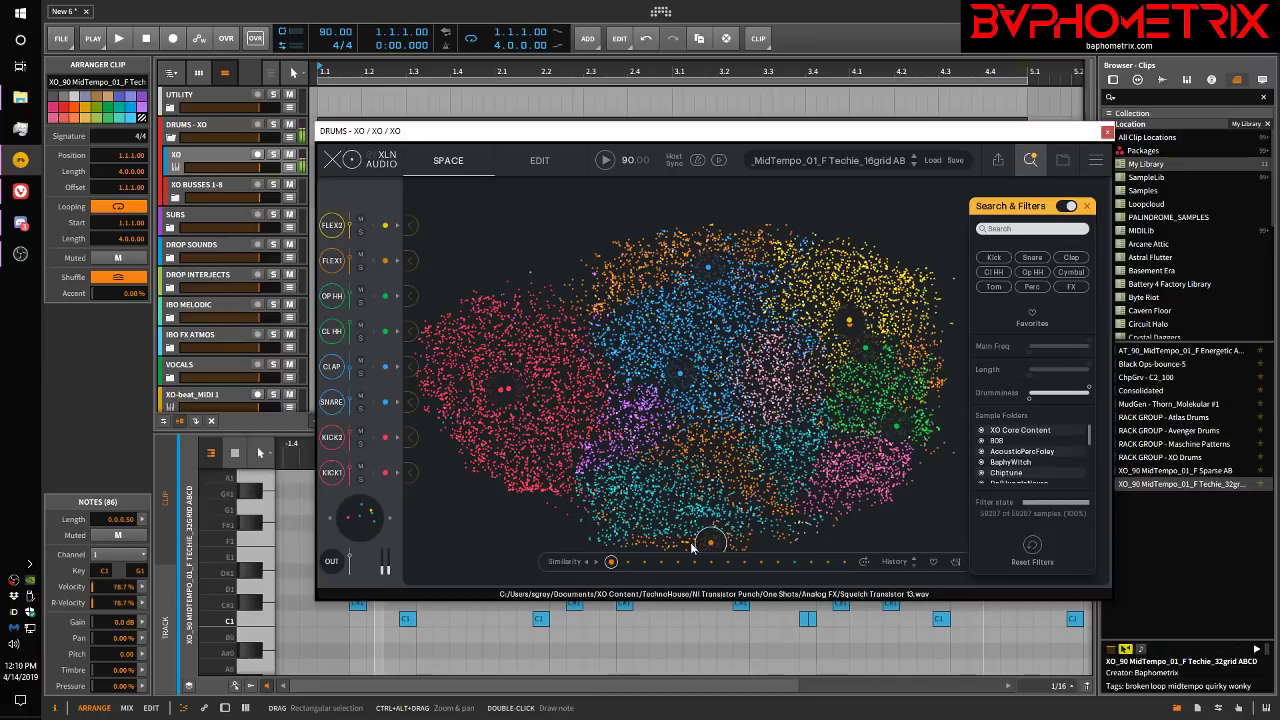
pyautogui.click(694, 545)
pyautogui.click(663, 543)
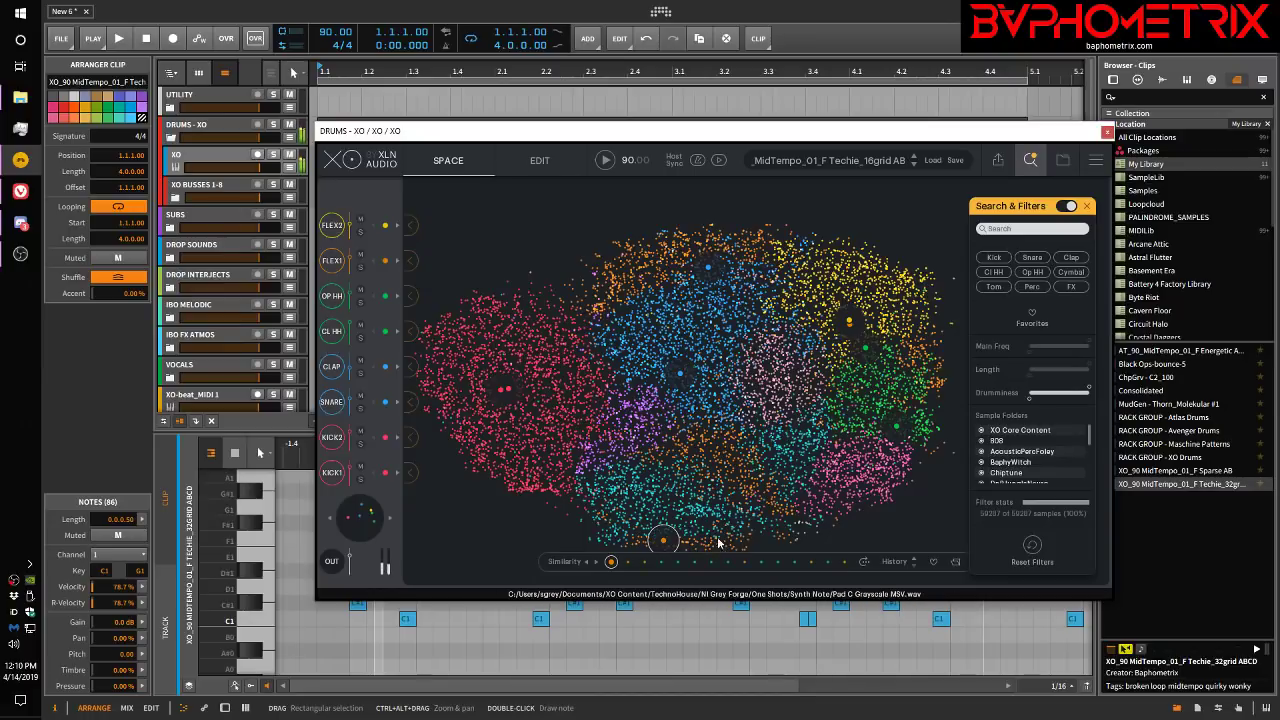
pyautogui.click(748, 540)
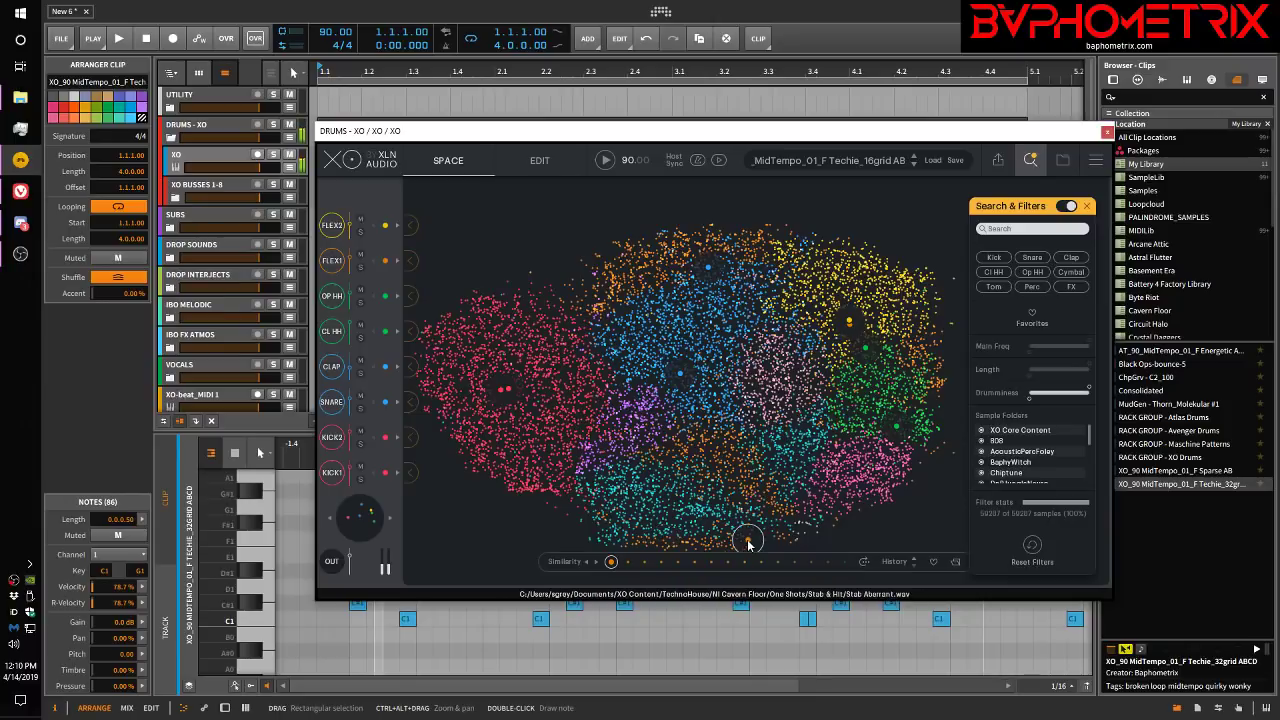
pyautogui.click(703, 531)
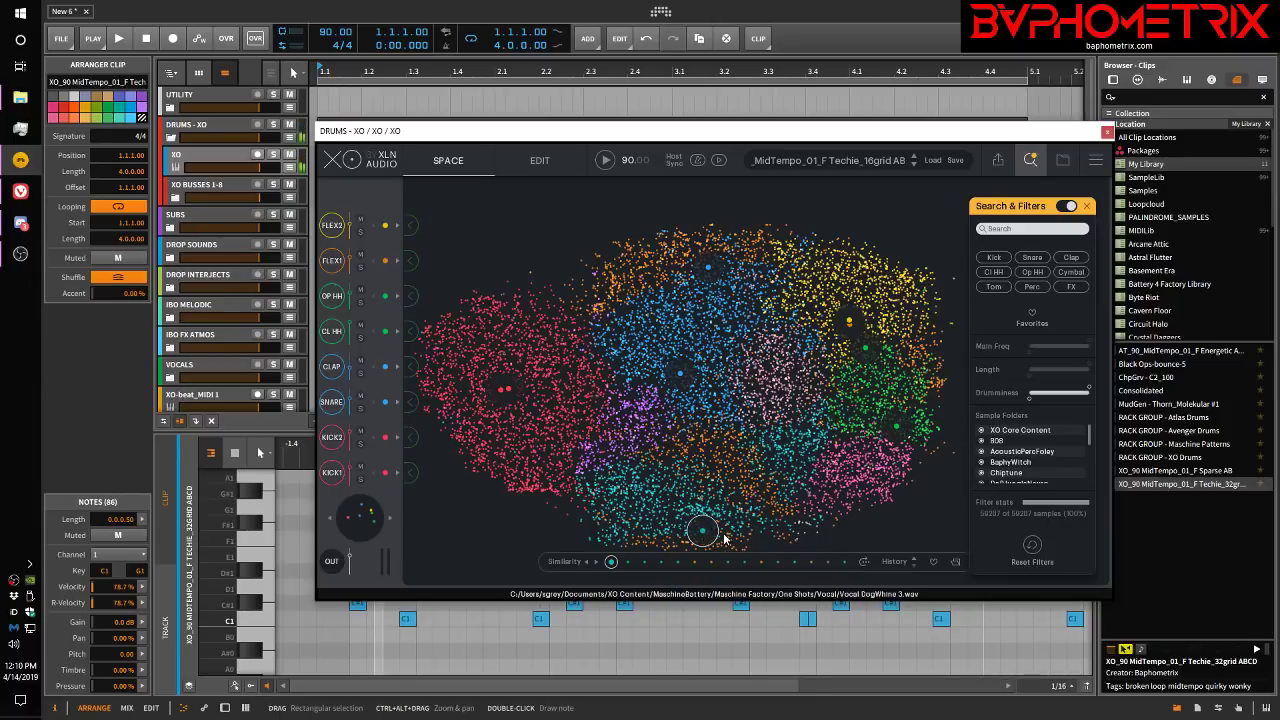
pyautogui.click(666, 532)
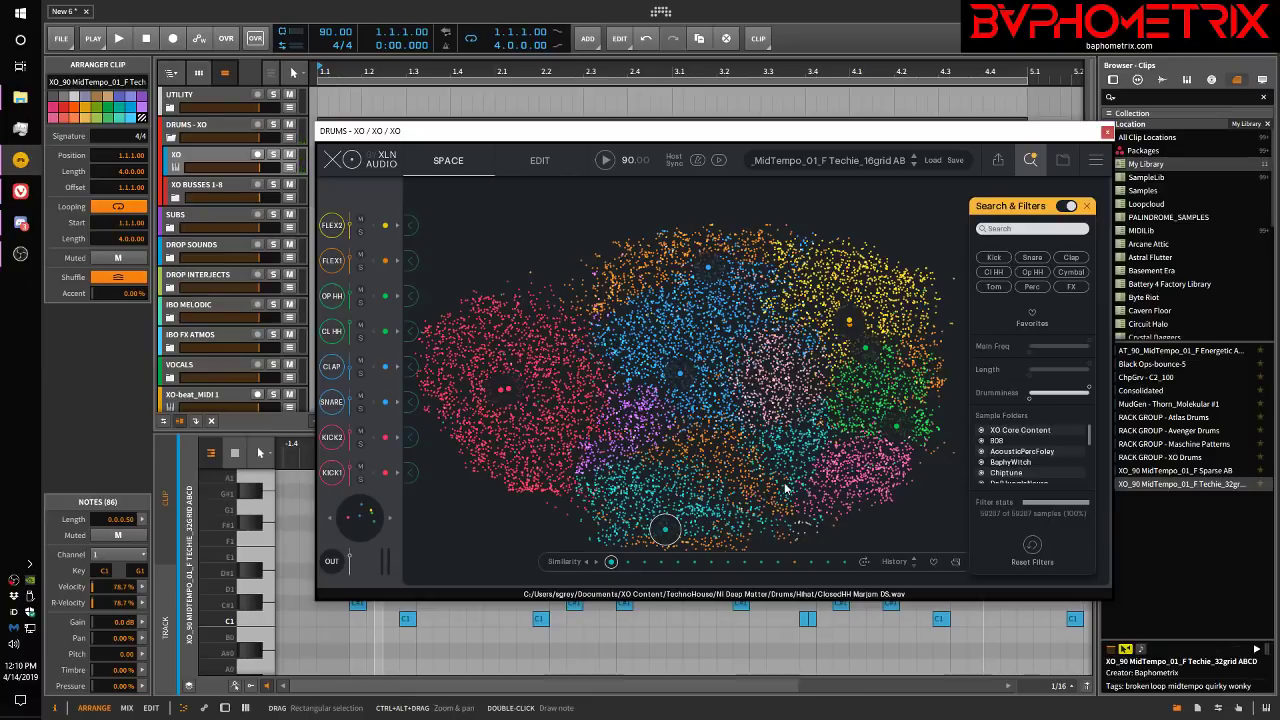
pyautogui.click(906, 523)
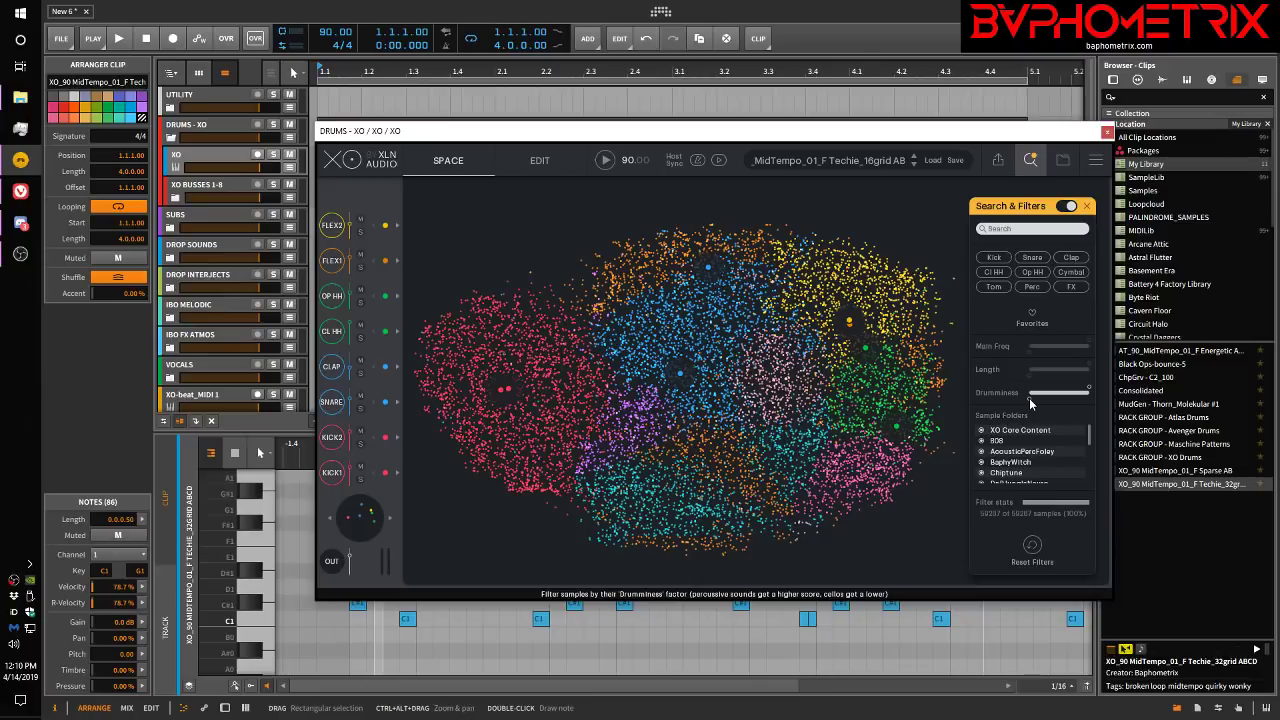
# Step: Raise the minimum Drumminess to about mid-range and audition the samples along the lower edge of the remaining cloud
pyautogui.moveTo(1029, 398); pyautogui.dragTo(1058, 409)
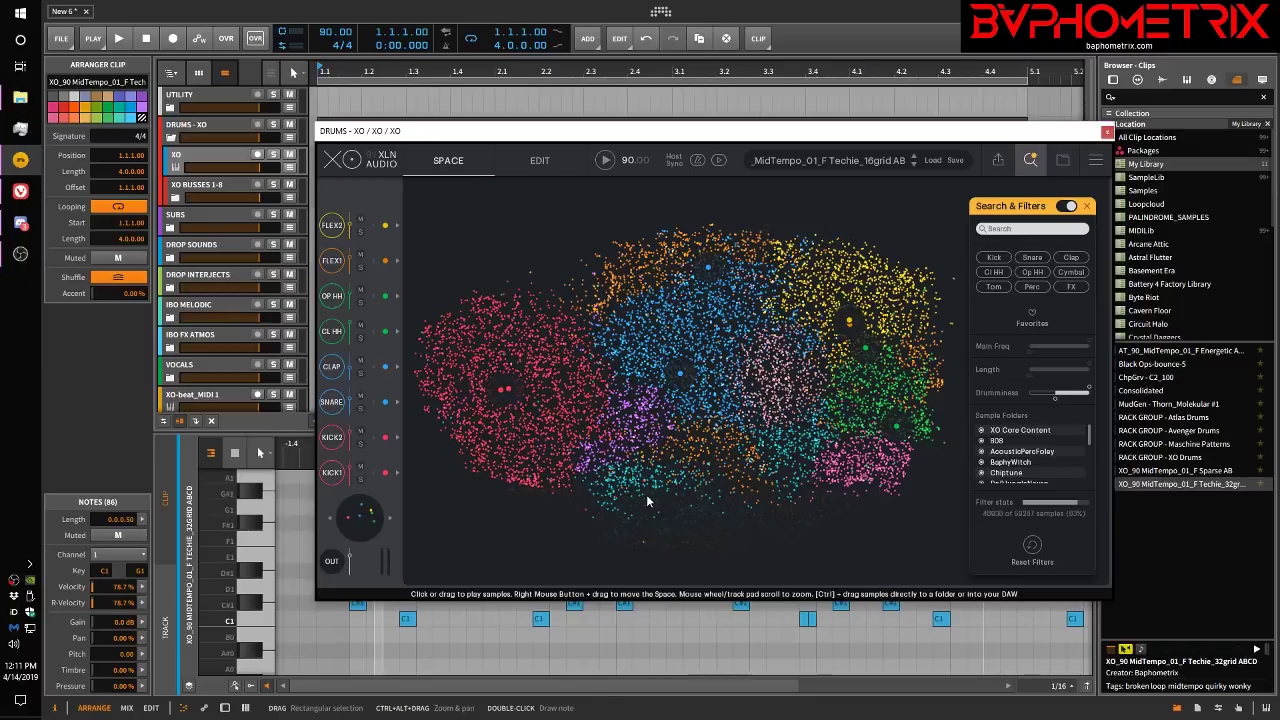
pyautogui.click(644, 496)
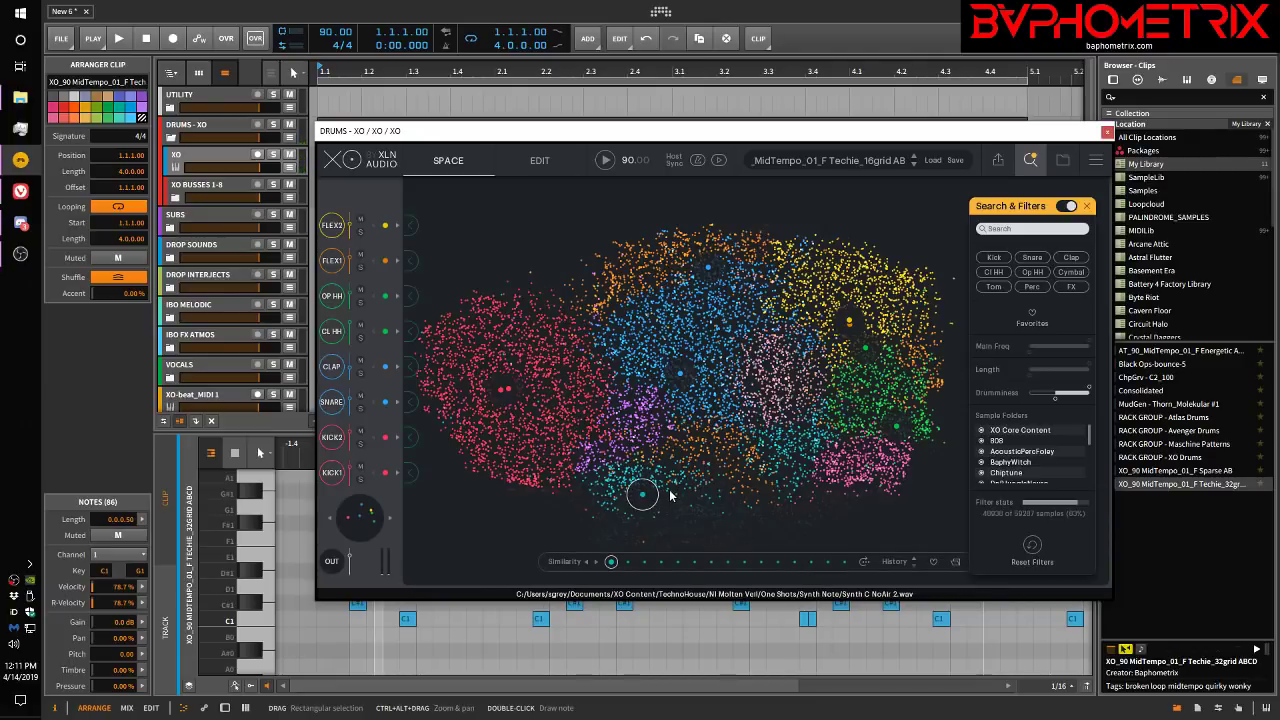
pyautogui.click(668, 490)
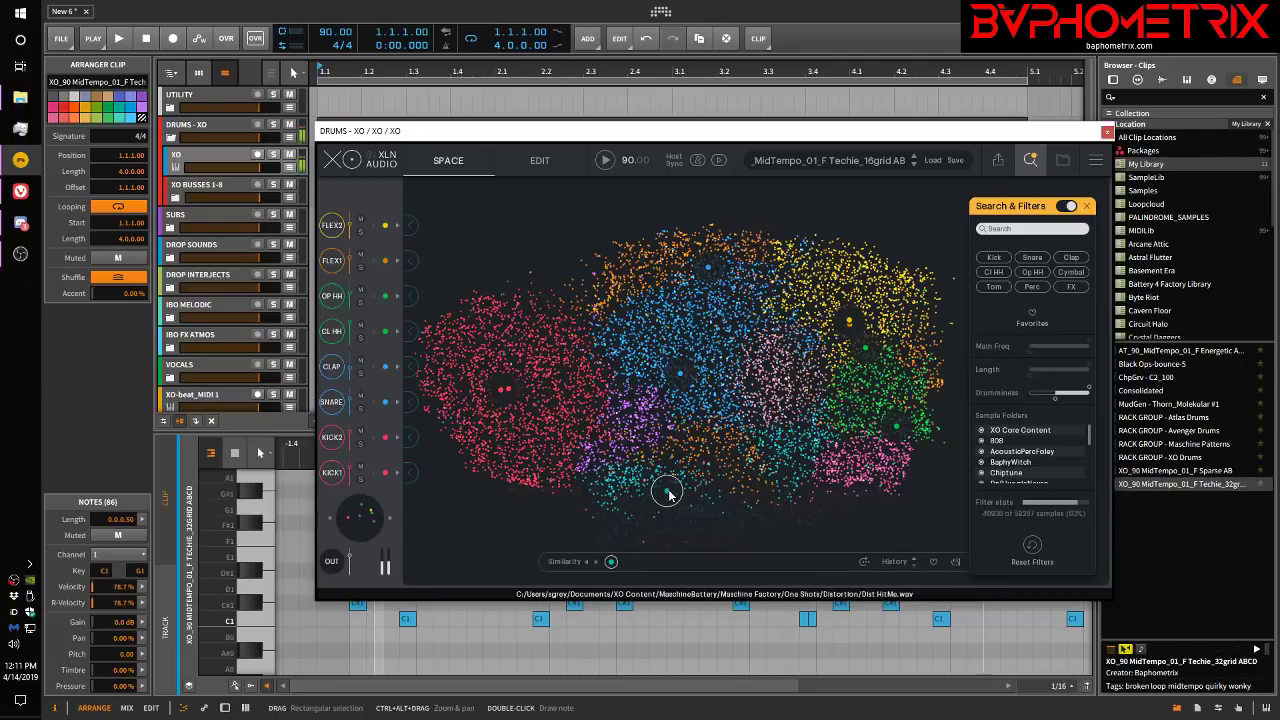
pyautogui.click(603, 503)
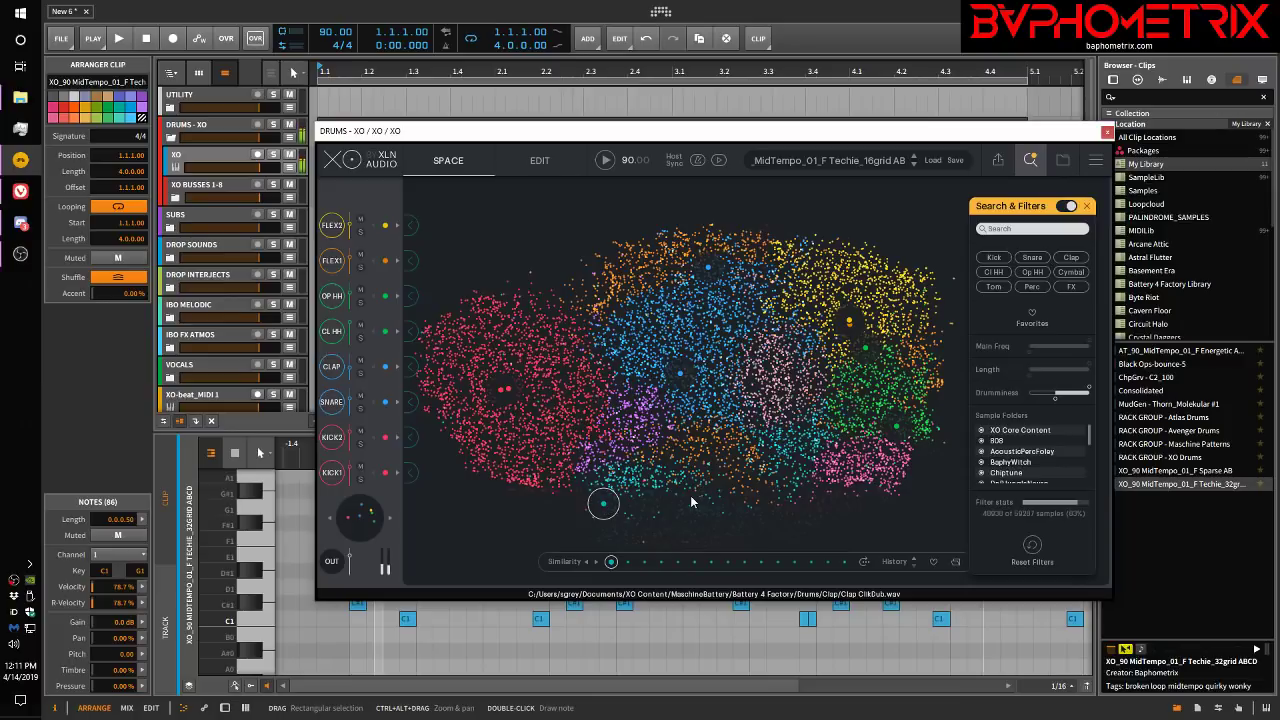
pyautogui.click(736, 495)
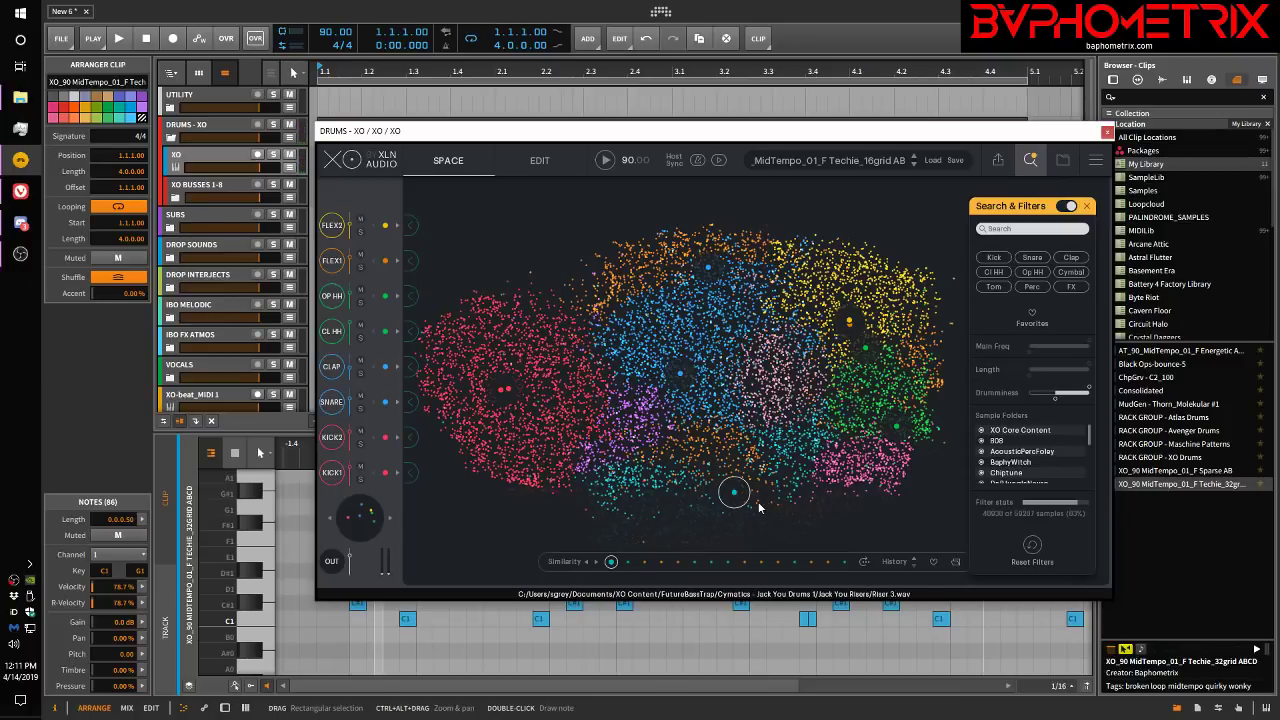
pyautogui.click(757, 505)
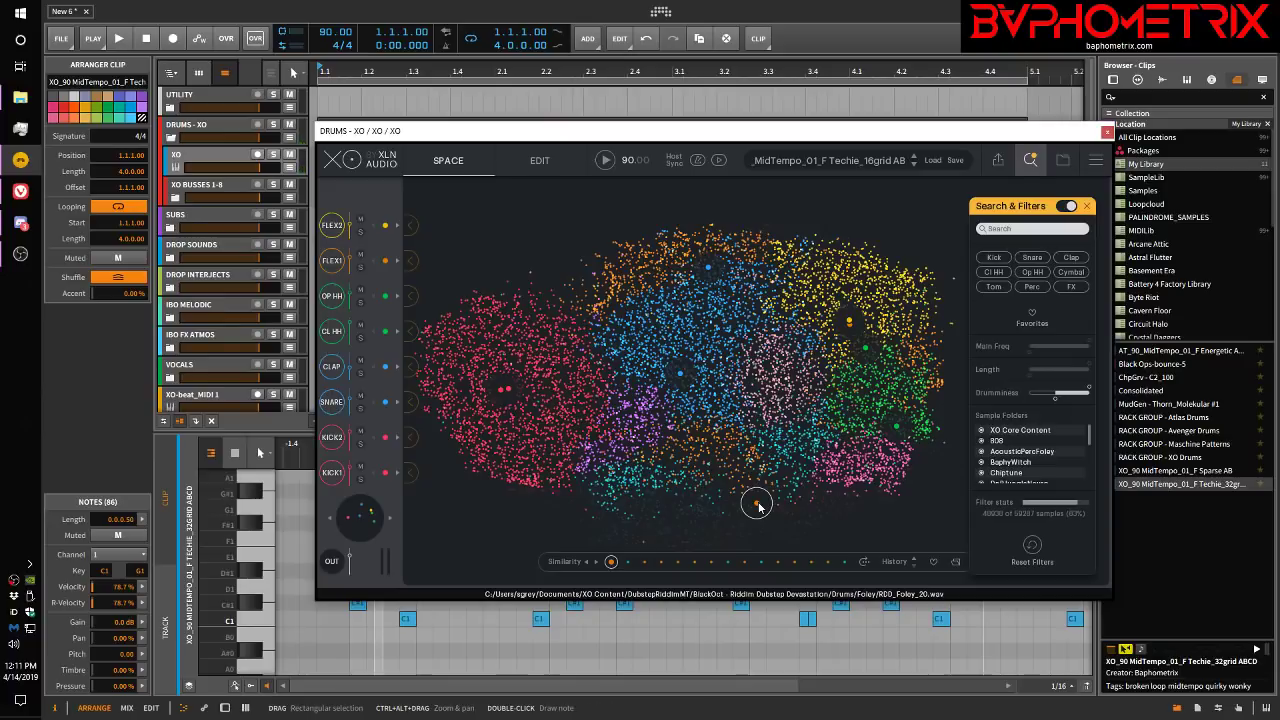
pyautogui.click(703, 498)
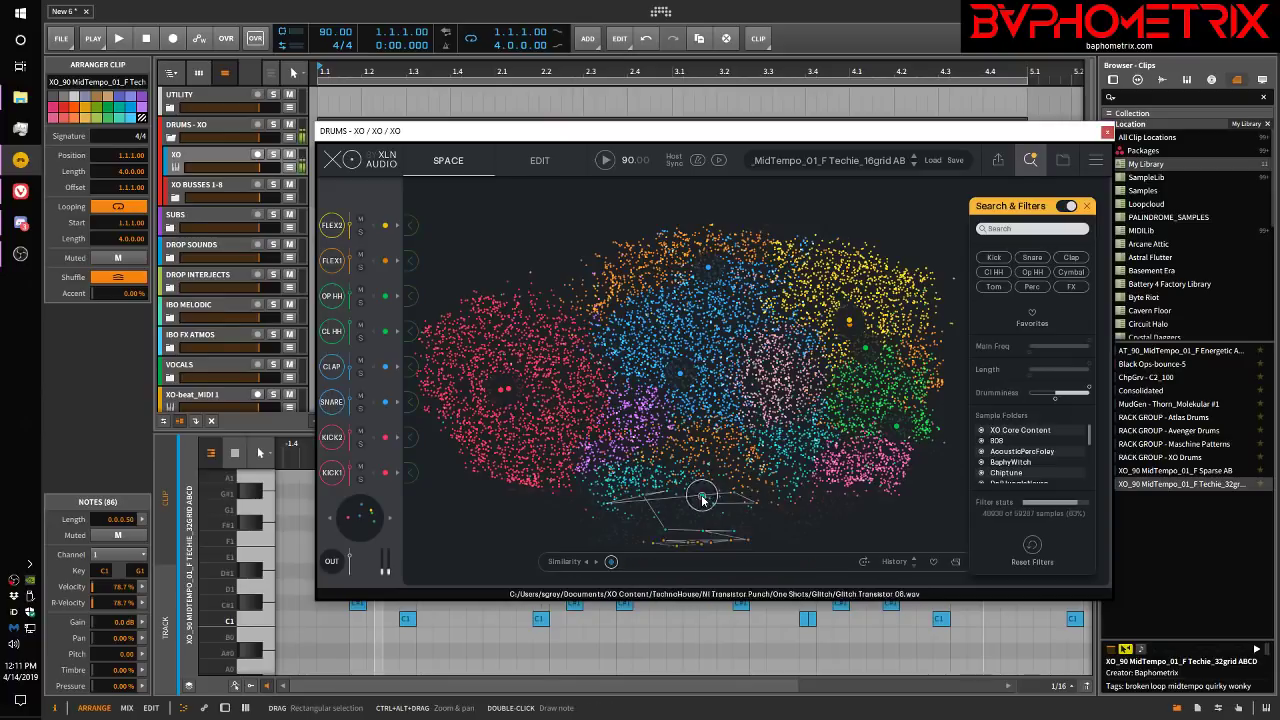
pyautogui.moveTo(703, 498)
pyautogui.mouseDown()
pyautogui.moveTo(651, 492)
pyautogui.moveTo(634, 508)
pyautogui.moveTo(763, 506)
pyautogui.moveTo(663, 478)
pyautogui.moveTo(616, 491)
pyautogui.moveTo(615, 510)
pyautogui.mouseUp()
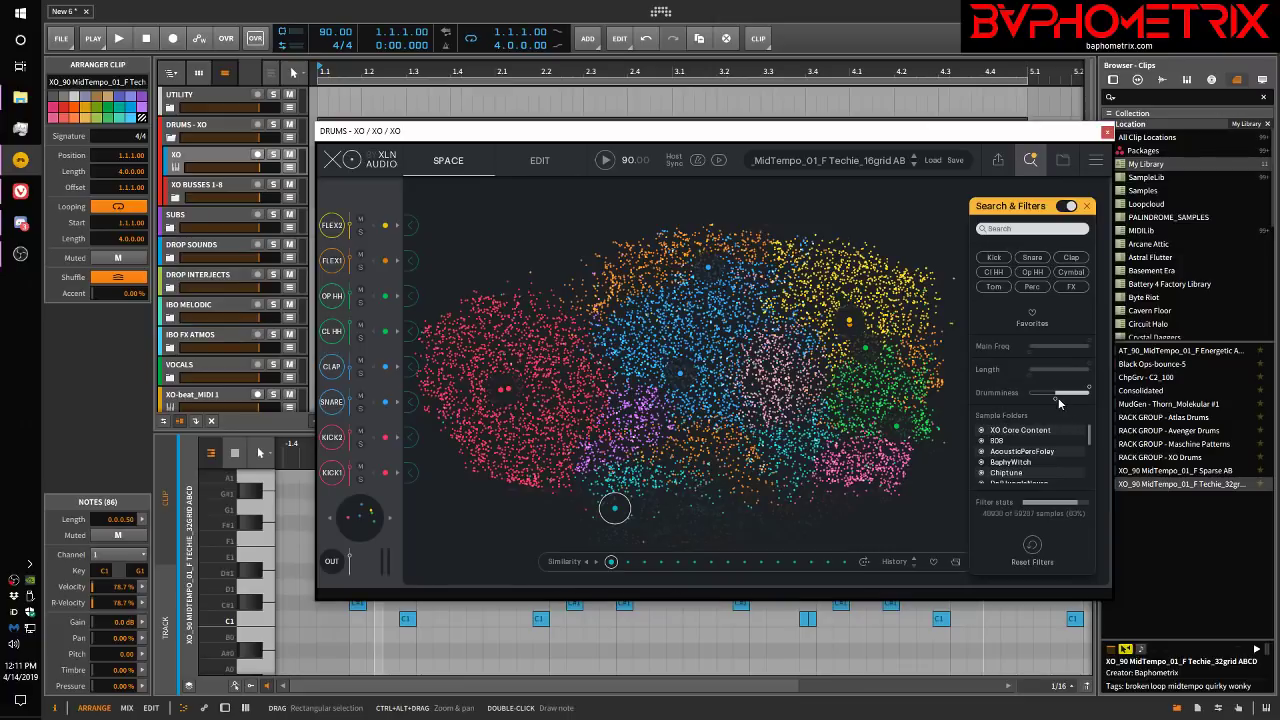
# Step: Raise the minimum Drumminess close to its maximum and audition the remaining orange samples in the lower middle of the space
pyautogui.moveTo(1056, 398); pyautogui.dragTo(1077, 411)
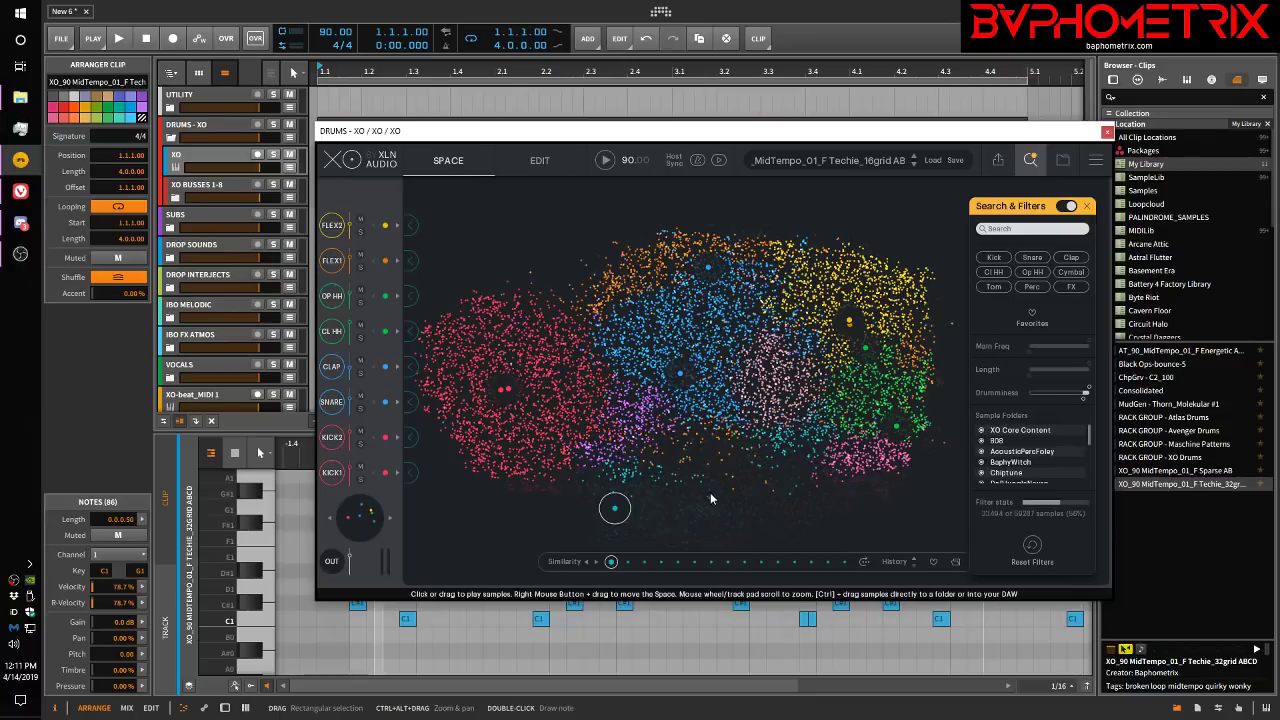
pyautogui.moveTo(691, 484)
pyautogui.mouseDown()
pyautogui.moveTo(616, 478)
pyautogui.moveTo(718, 462)
pyautogui.moveTo(728, 480)
pyautogui.moveTo(707, 466)
pyautogui.mouseUp()
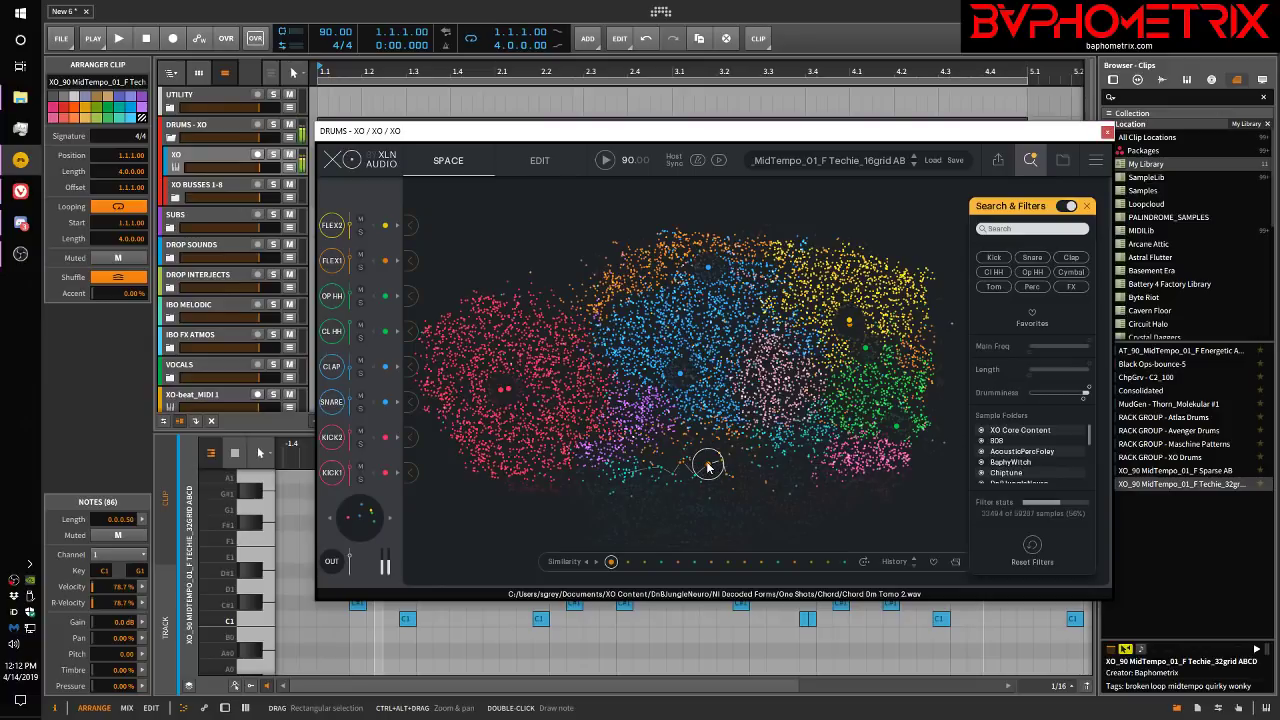
pyautogui.click(690, 462)
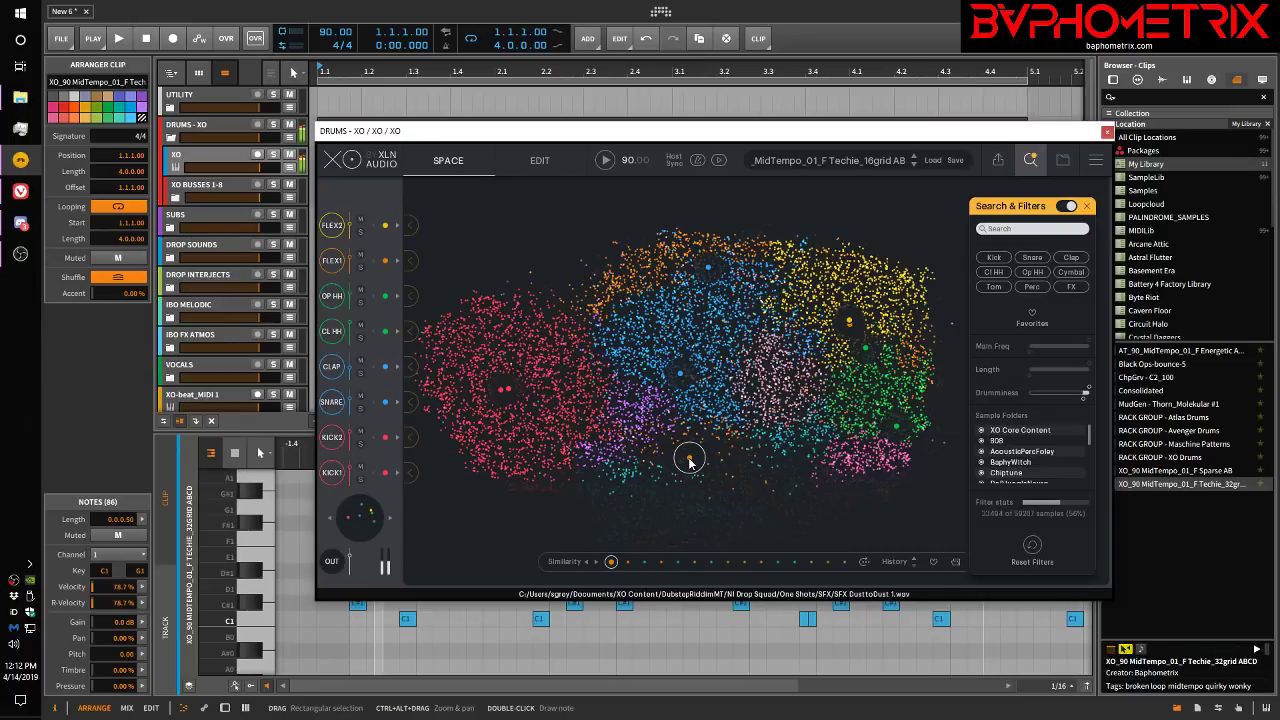
pyautogui.click(663, 457)
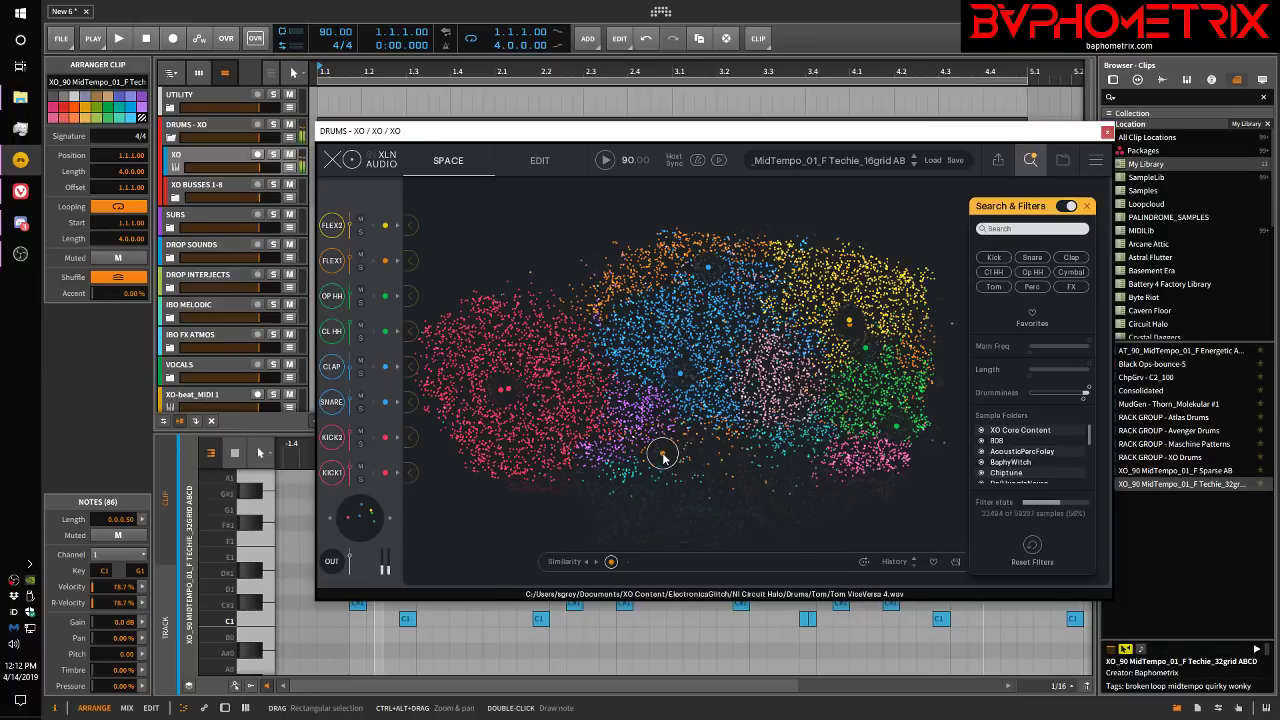
pyautogui.click(702, 443)
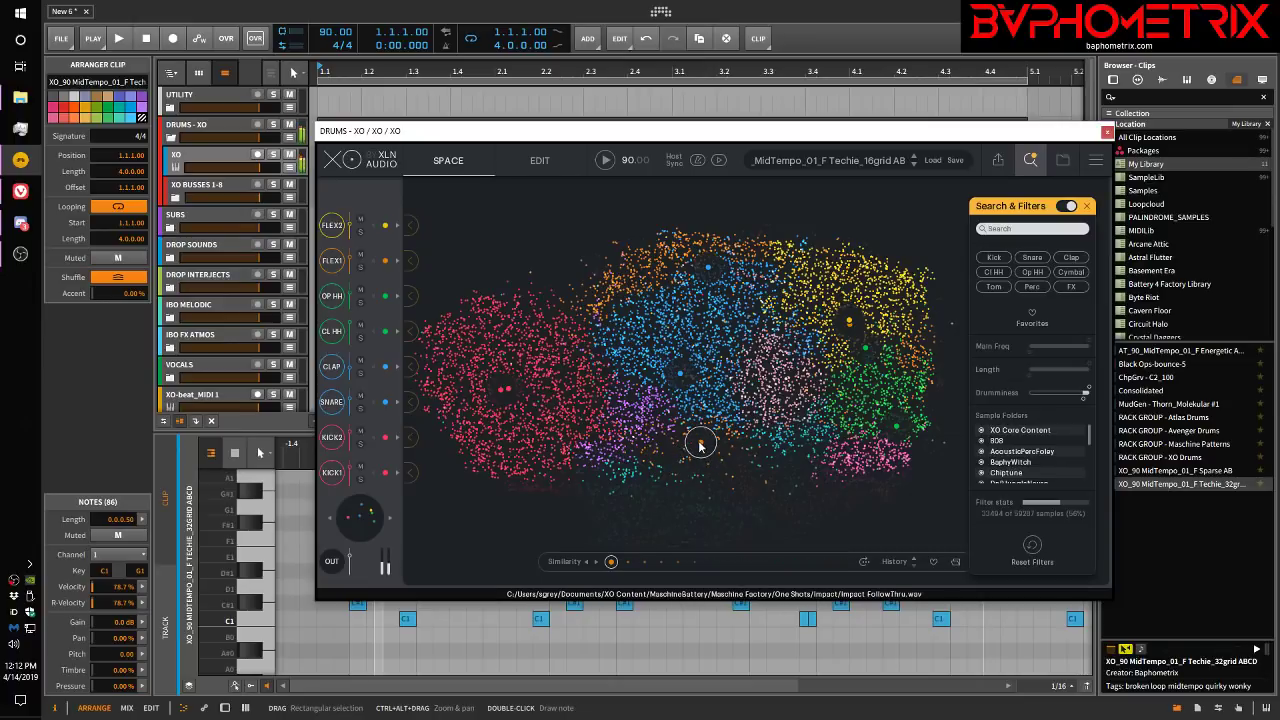
# Step: Audition further orange samples and the neighbouring teal ones along the lower edge of the filtered sample cloud
pyautogui.click(766, 484)
pyautogui.click(732, 479)
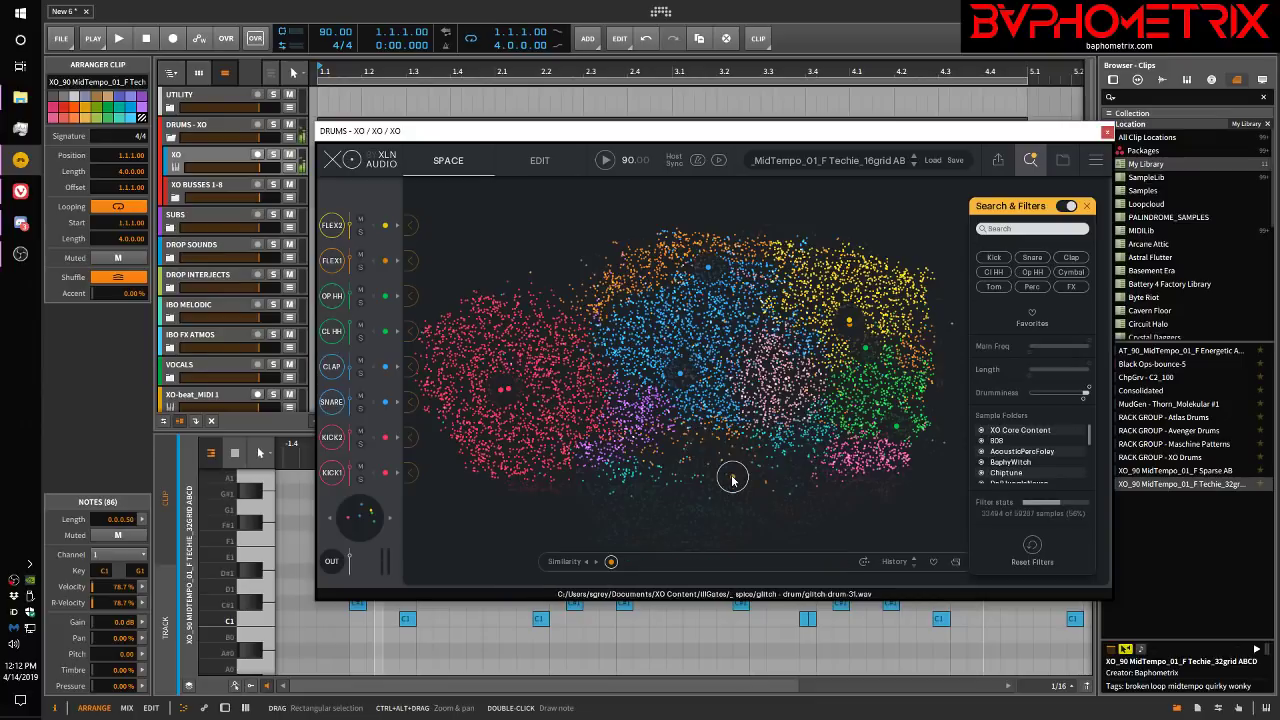
pyautogui.click(731, 441)
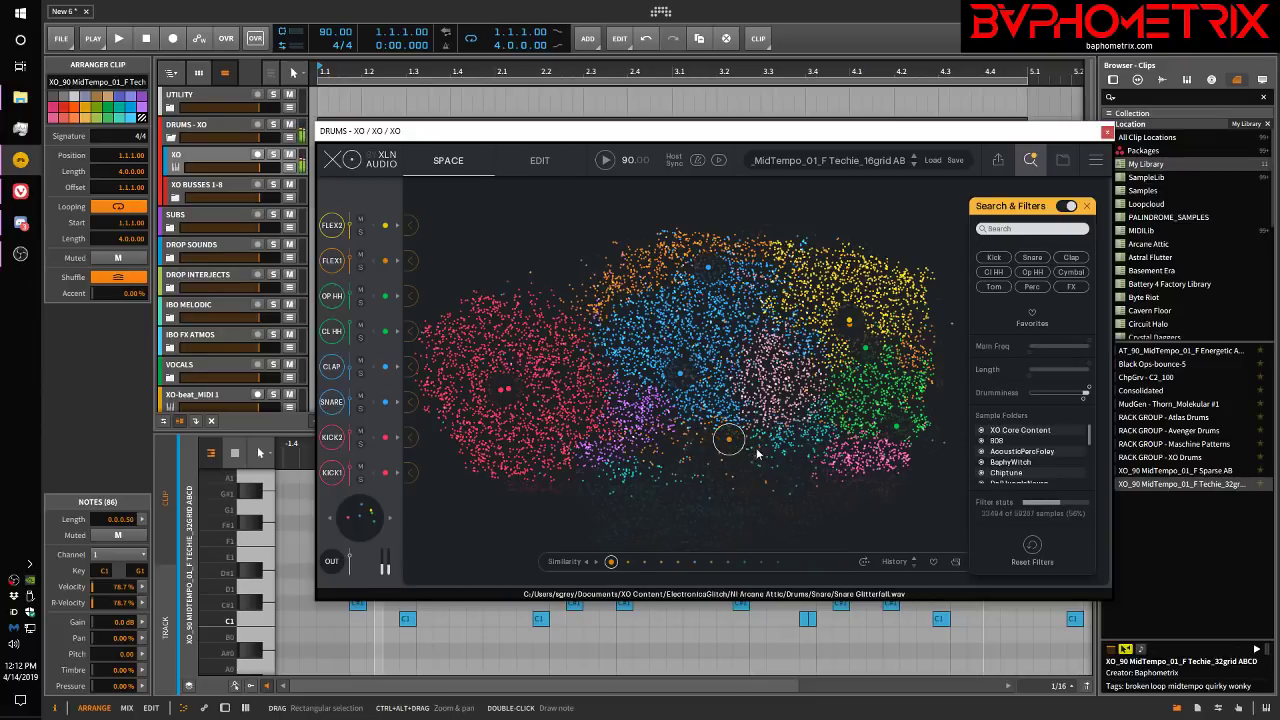
pyautogui.click(789, 441)
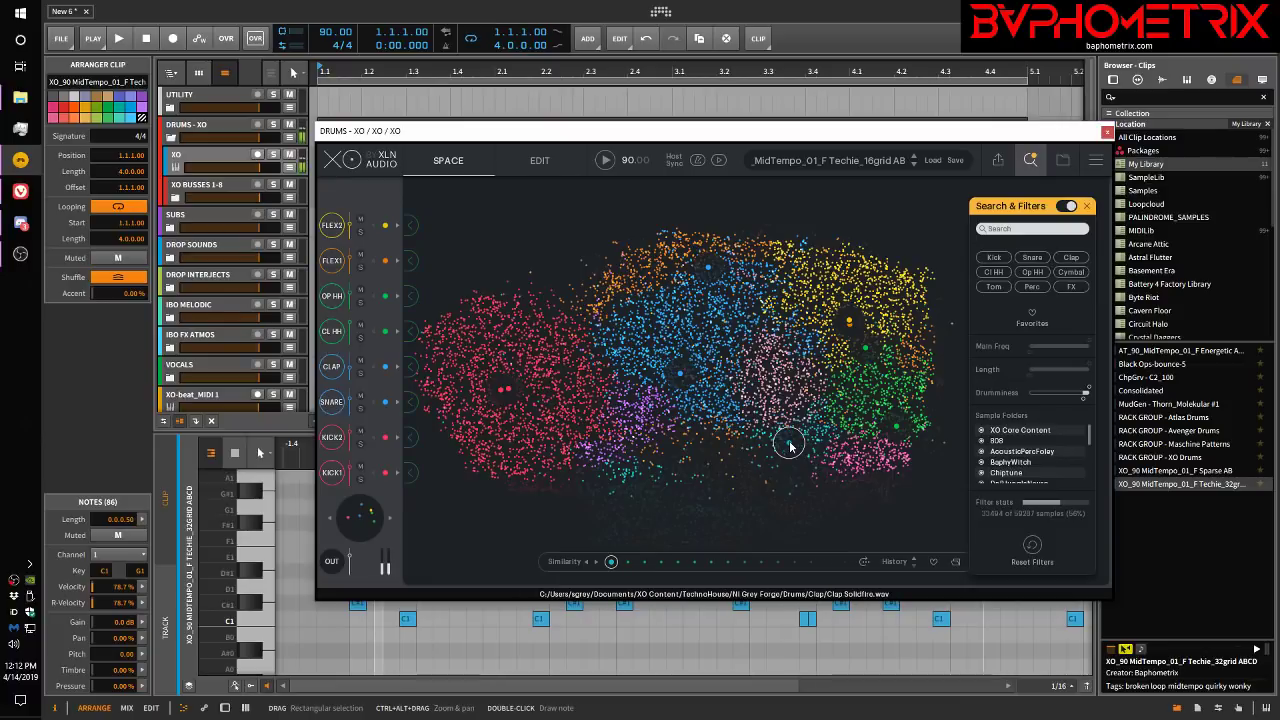
pyautogui.click(760, 437)
pyautogui.click(782, 456)
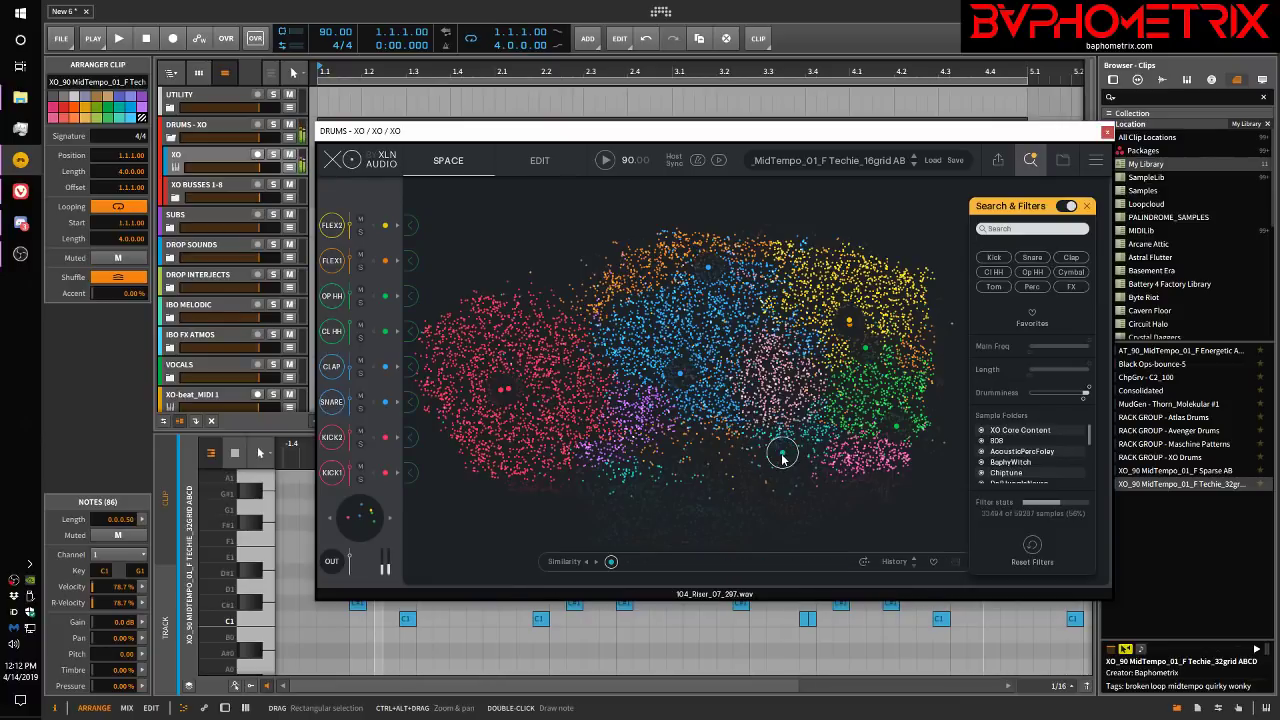
# Step: Push the minimum Drumminess to its maximum, ease it back slightly, and audition the remaining samples along the cloud's lower and upper areas
pyautogui.moveTo(1084, 396)
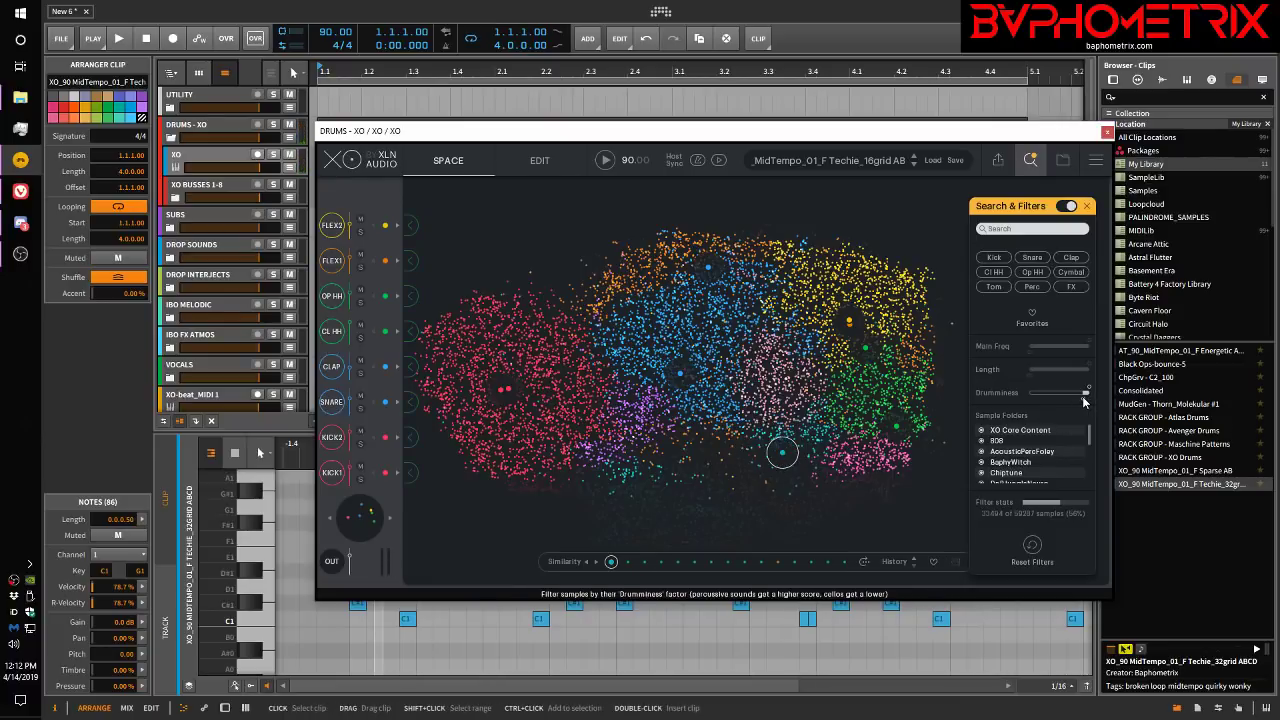
pyautogui.moveTo(1087, 402); pyautogui.dragTo(1090, 399)
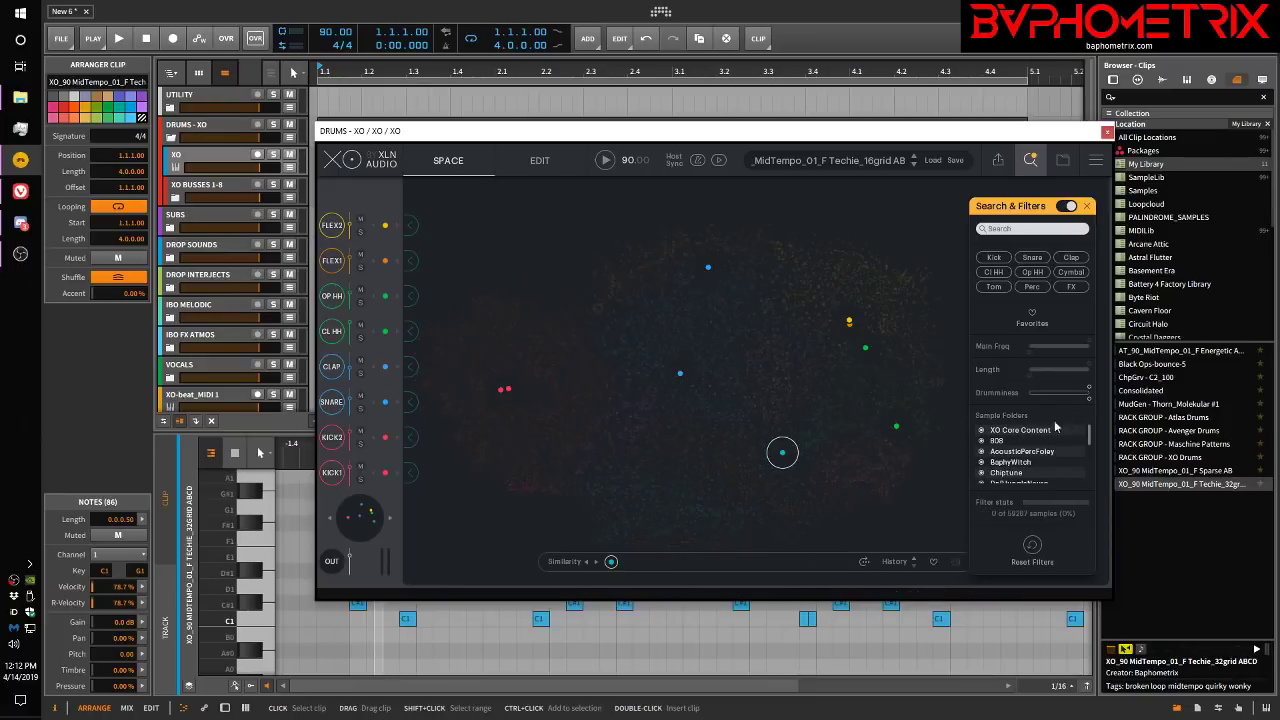
pyautogui.moveTo(1090, 403); pyautogui.dragTo(1087, 404)
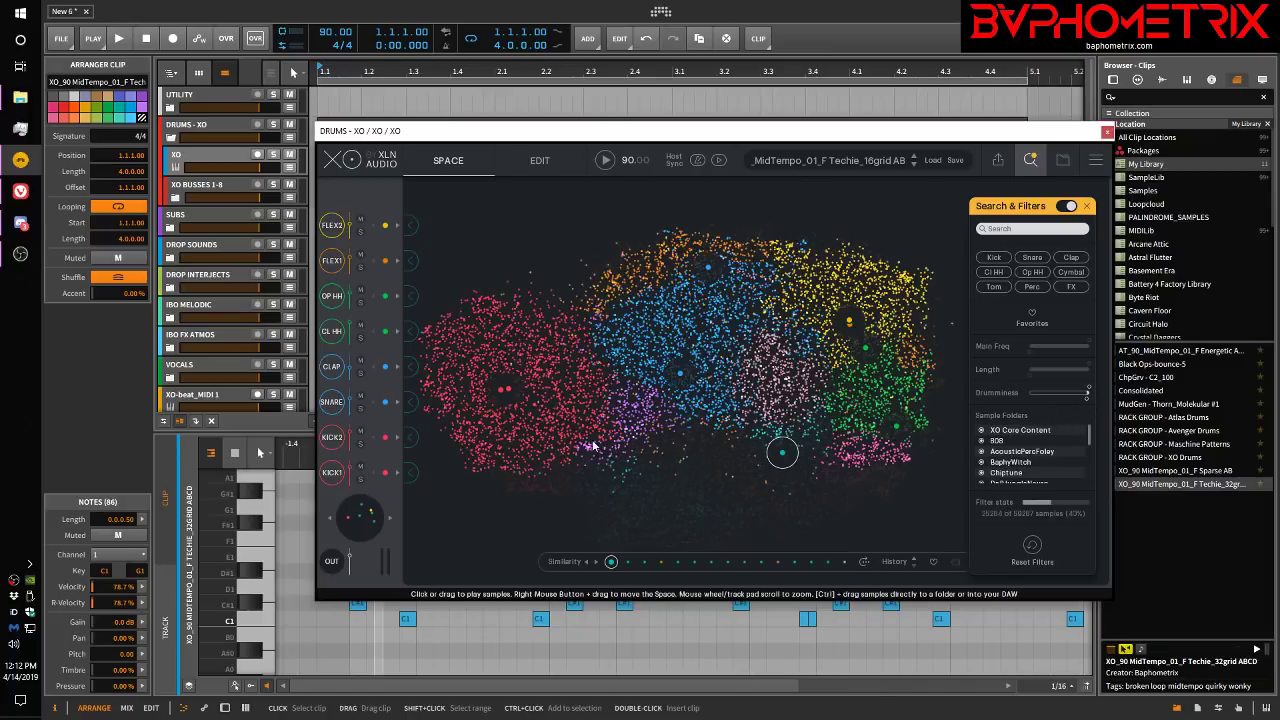
pyautogui.moveTo(571, 449)
pyautogui.mouseDown()
pyautogui.moveTo(649, 440)
pyautogui.moveTo(653, 456)
pyautogui.moveTo(617, 464)
pyautogui.moveTo(673, 442)
pyautogui.moveTo(731, 447)
pyautogui.moveTo(728, 468)
pyautogui.moveTo(757, 479)
pyautogui.moveTo(733, 427)
pyautogui.moveTo(833, 443)
pyautogui.mouseUp()
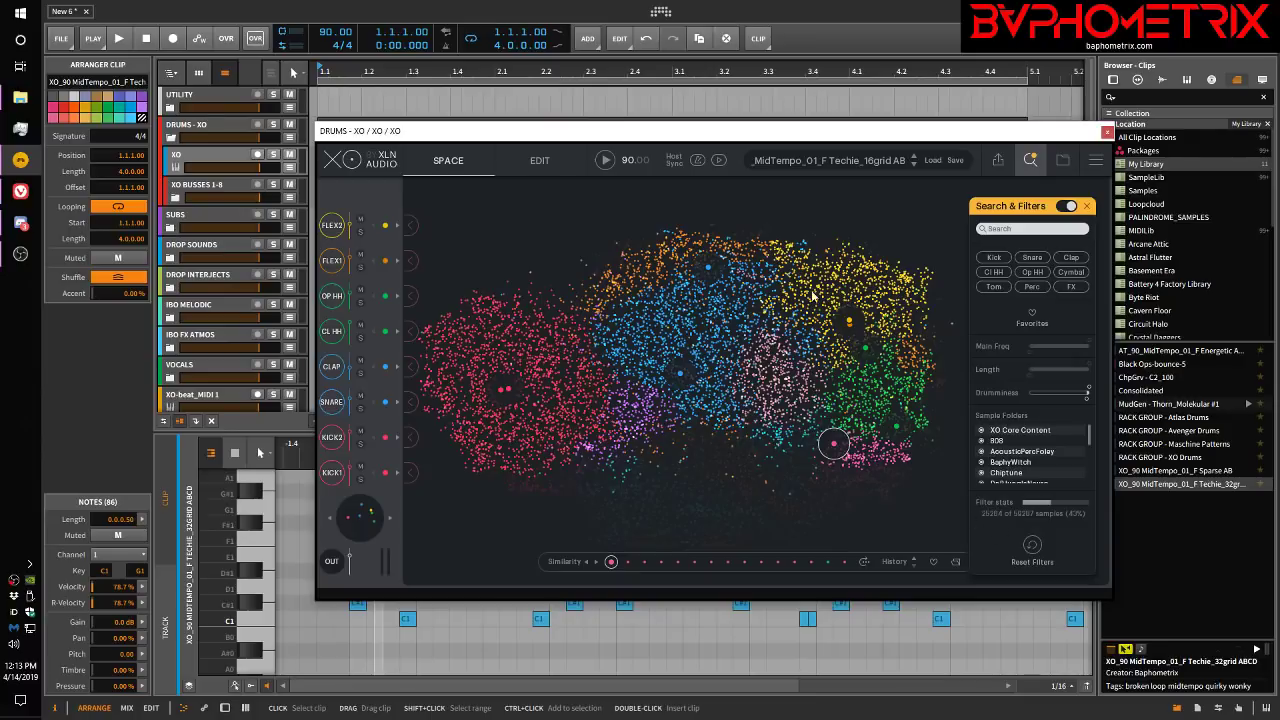
pyautogui.moveTo(843, 270)
pyautogui.mouseDown()
pyautogui.moveTo(759, 290)
pyautogui.moveTo(735, 277)
pyautogui.moveTo(711, 298)
pyautogui.moveTo(627, 303)
pyautogui.mouseUp()
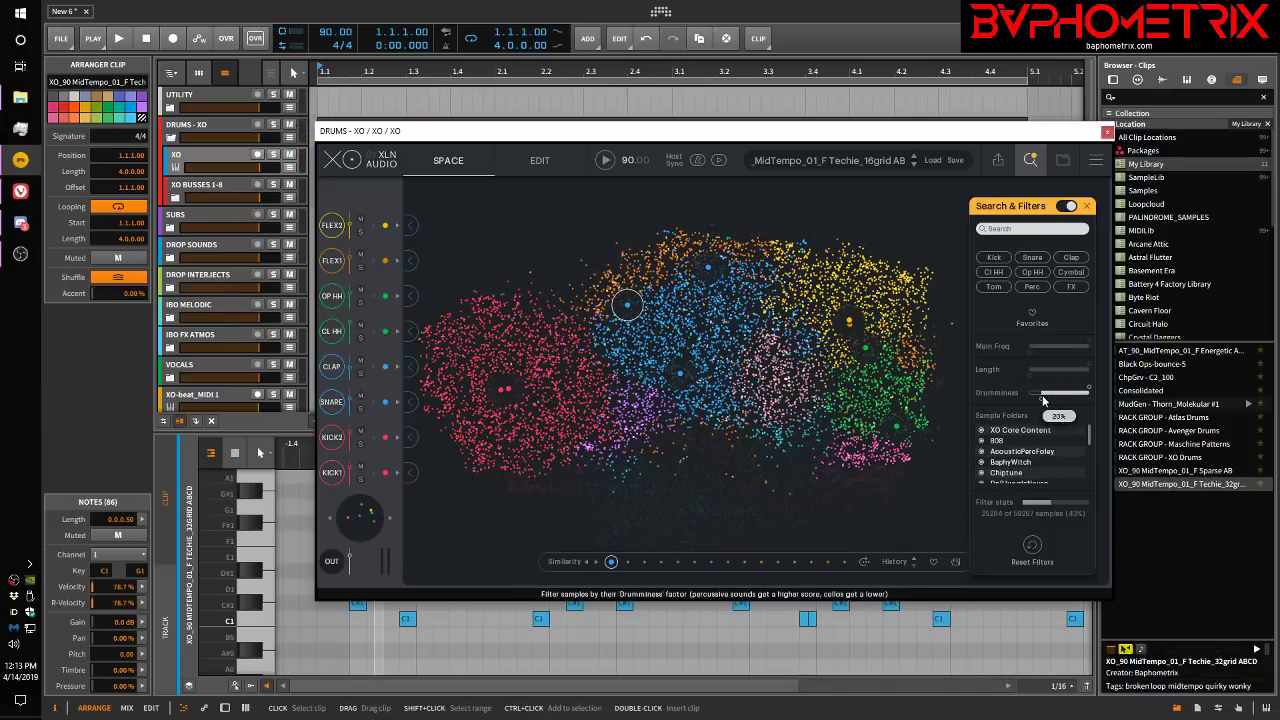
# Step: Lower the minimum Drumminess to about 20%, then try a minimum Length above mid-range on the lower teal samples and restore the full Length range
pyautogui.moveTo(1039, 394); pyautogui.dragTo(1044, 398)
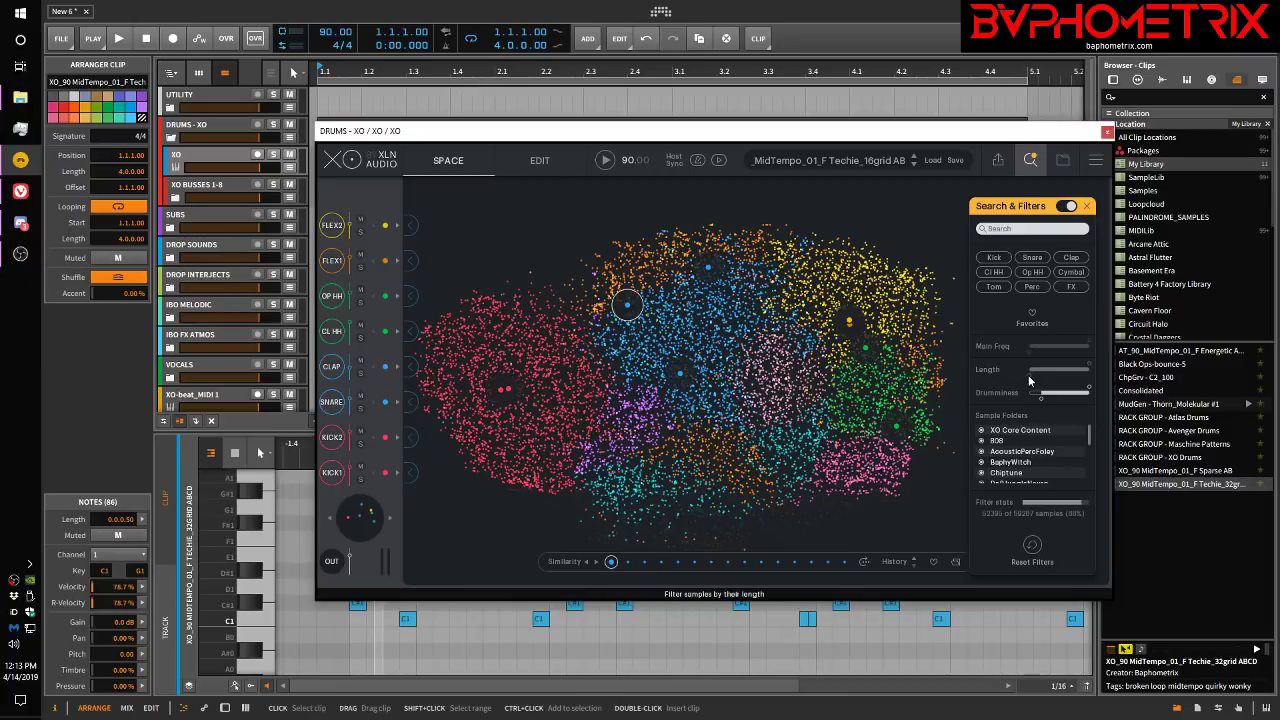
pyautogui.moveTo(1028, 375); pyautogui.dragTo(762, 406)
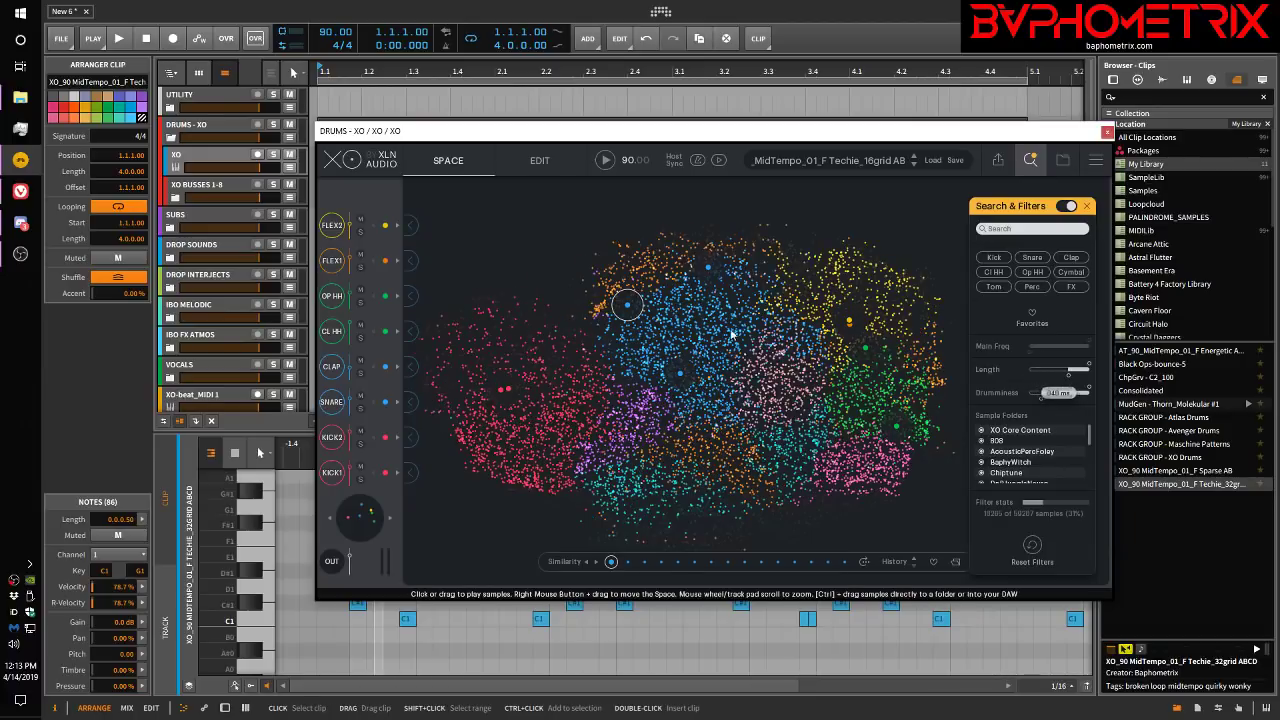
pyautogui.click(660, 512)
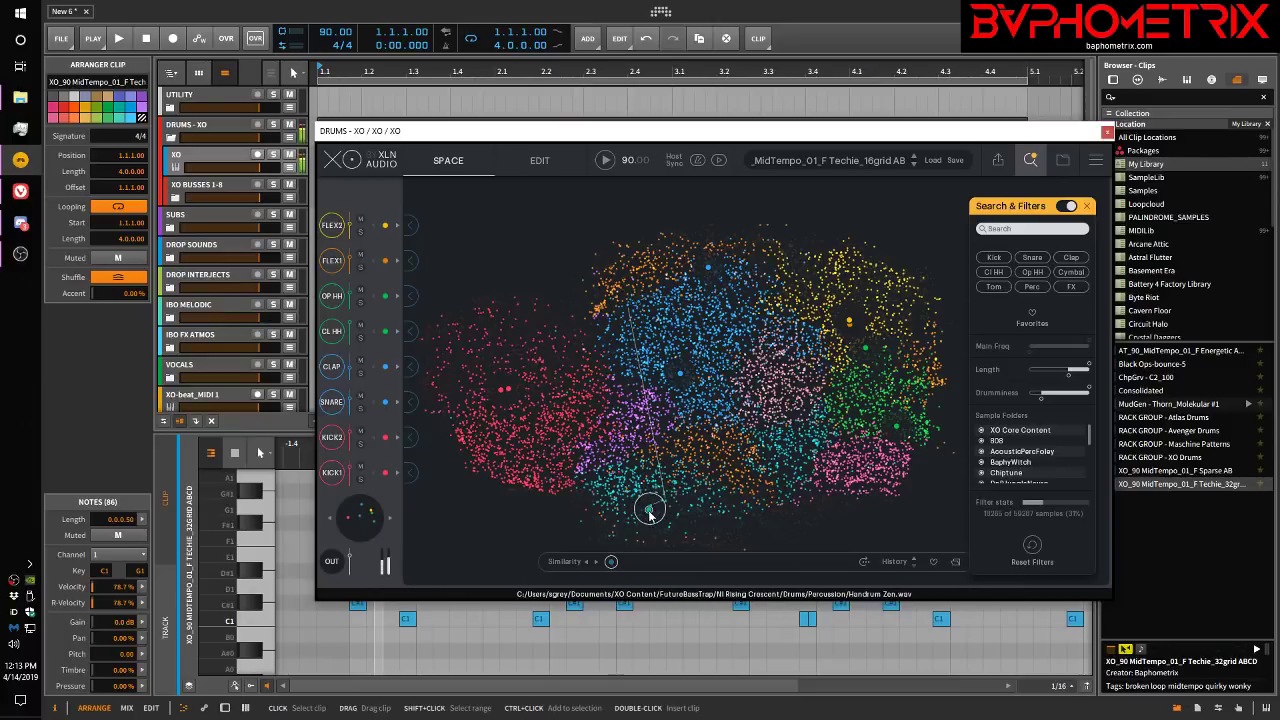
pyautogui.moveTo(665, 517); pyautogui.dragTo(705, 502)
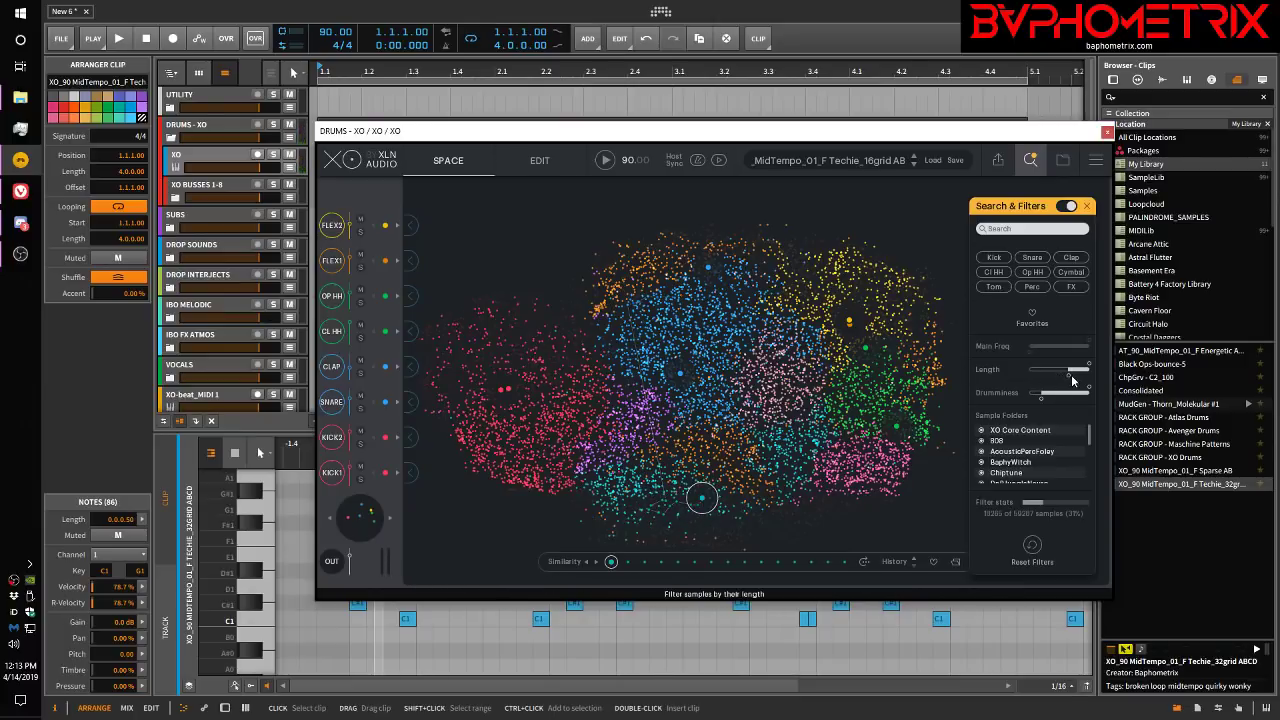
pyautogui.moveTo(1070, 374); pyautogui.dragTo(1028, 376)
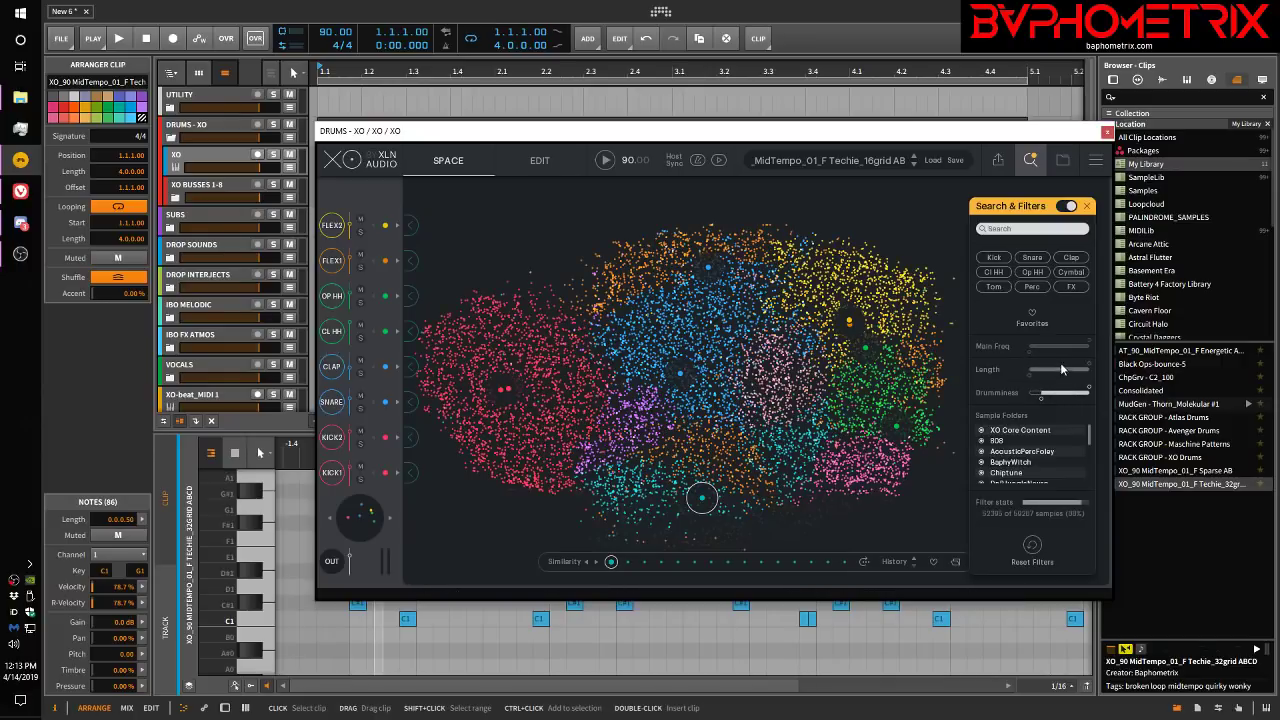
# Step: Raise the minimum Main Freq to its maximum and audition the few remaining samples near the yellow cluster
pyautogui.moveTo(1029, 356); pyautogui.dragTo(1090, 352)
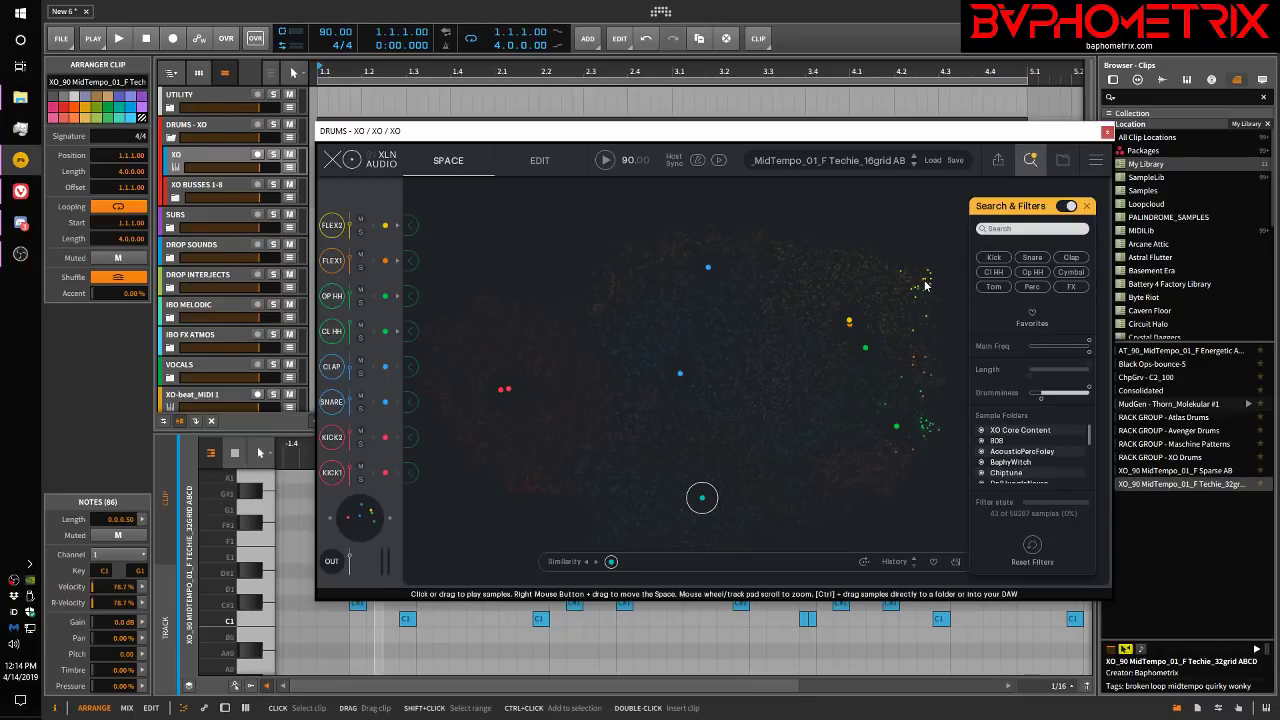
pyautogui.moveTo(925, 285)
pyautogui.mouseDown()
pyautogui.moveTo(910, 296)
pyautogui.moveTo(924, 434)
pyautogui.moveTo(922, 402)
pyautogui.moveTo(888, 410)
pyautogui.moveTo(928, 374)
pyautogui.moveTo(916, 360)
pyautogui.moveTo(918, 290)
pyautogui.moveTo(911, 276)
pyautogui.moveTo(874, 294)
pyautogui.moveTo(889, 289)
pyautogui.moveTo(884, 300)
pyautogui.moveTo(871, 277)
pyautogui.moveTo(873, 290)
pyautogui.mouseUp()
pyautogui.moveTo(873, 345)
pyautogui.mouseDown()
pyautogui.moveTo(902, 381)
pyautogui.moveTo(891, 403)
pyautogui.moveTo(905, 437)
pyautogui.moveTo(932, 431)
pyautogui.moveTo(940, 395)
pyautogui.moveTo(916, 368)
pyautogui.moveTo(928, 358)
pyautogui.moveTo(911, 329)
pyautogui.moveTo(925, 278)
pyautogui.mouseUp()
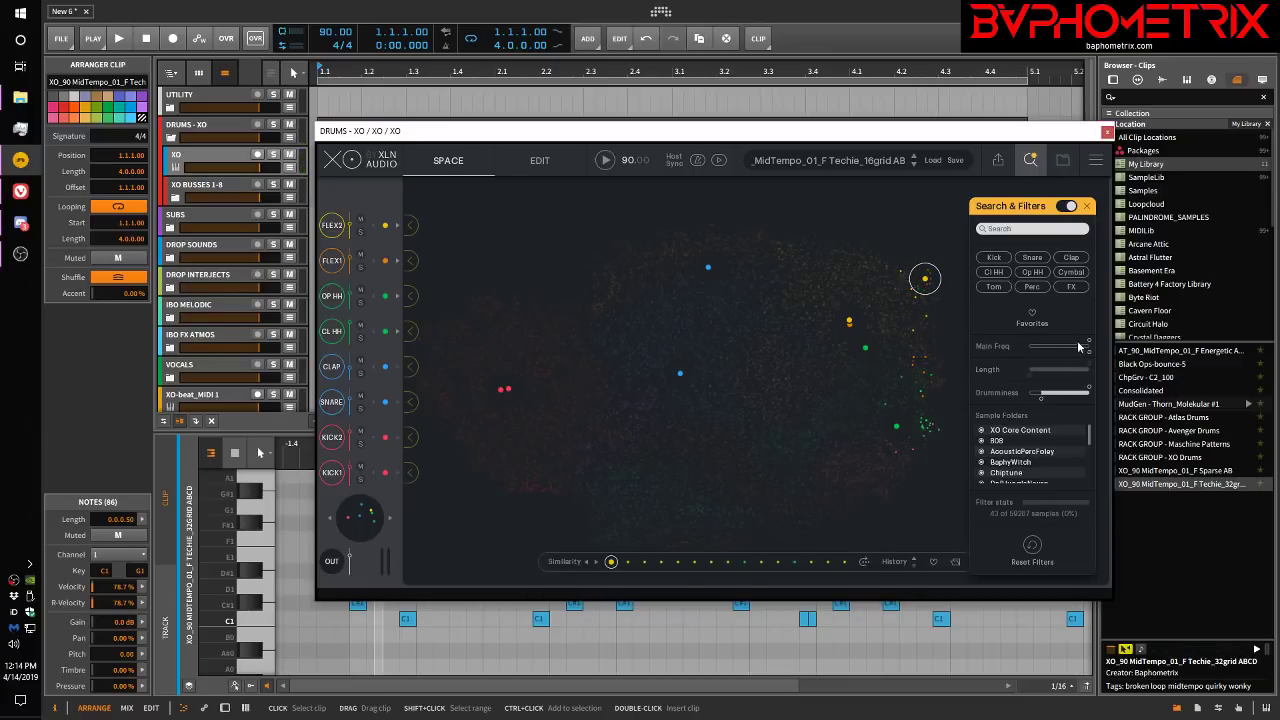
# Step: Ease the minimum Main Freq slightly below its maximum and audition samples in the yellow, green, orange and pink clusters
pyautogui.moveTo(1090, 357); pyautogui.dragTo(1078, 357)
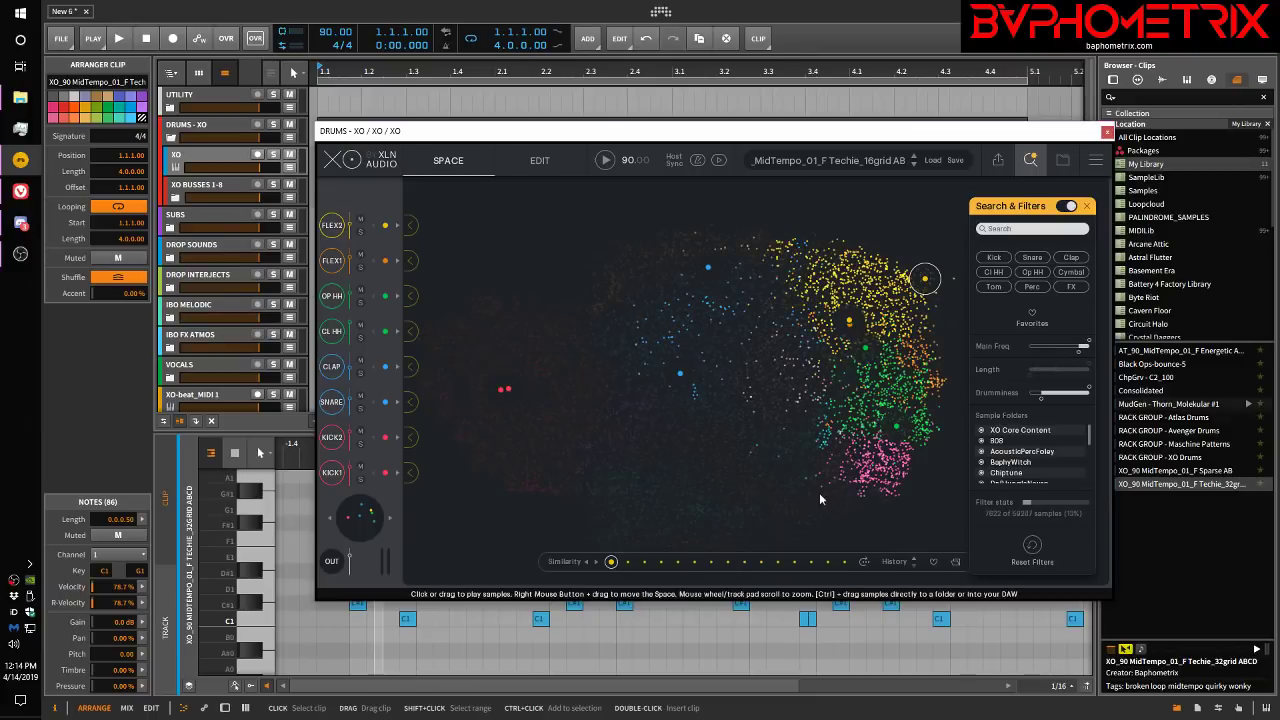
pyautogui.click(864, 293)
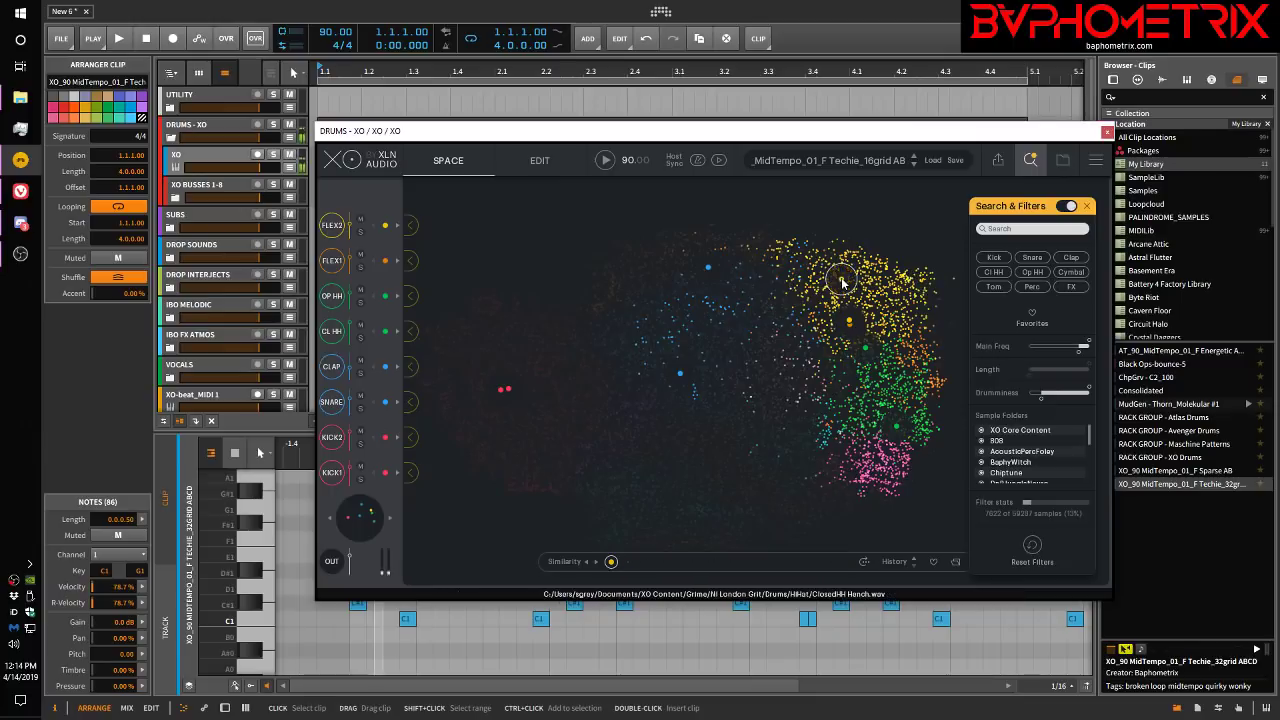
pyautogui.click(871, 268)
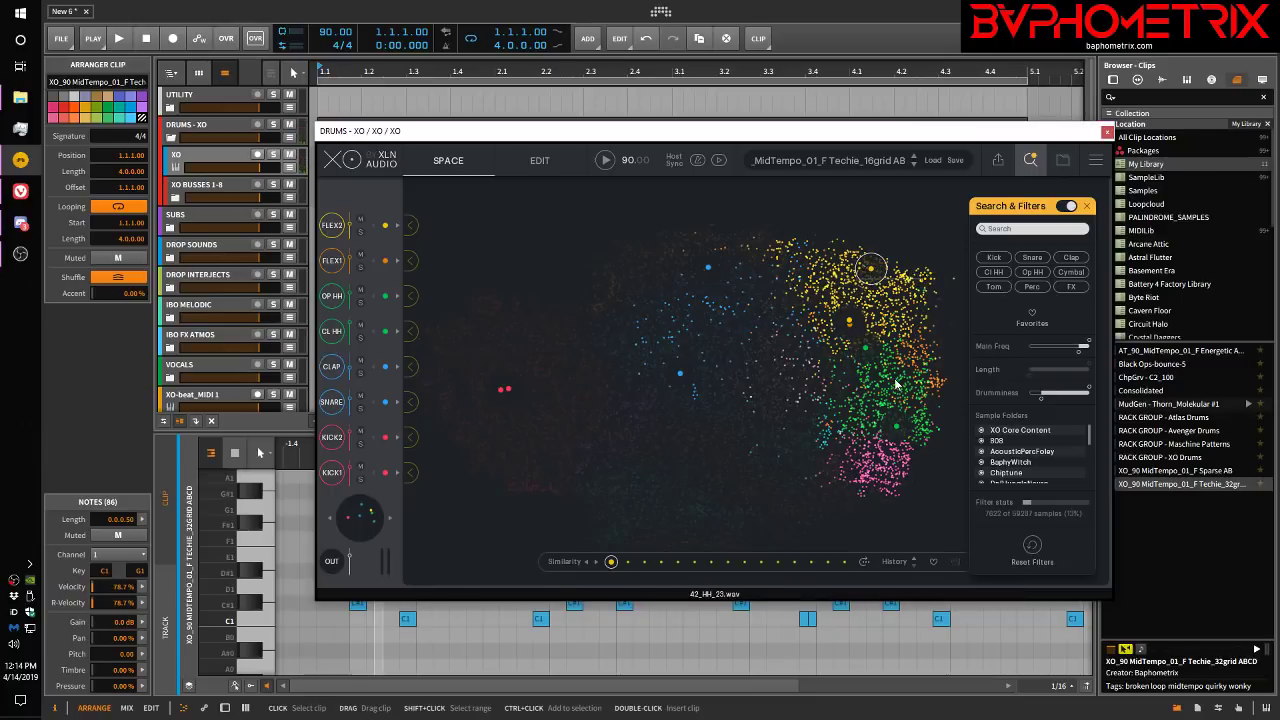
pyautogui.moveTo(896, 385)
pyautogui.mouseDown()
pyautogui.moveTo(889, 370)
pyautogui.moveTo(906, 383)
pyautogui.moveTo(884, 389)
pyautogui.mouseUp()
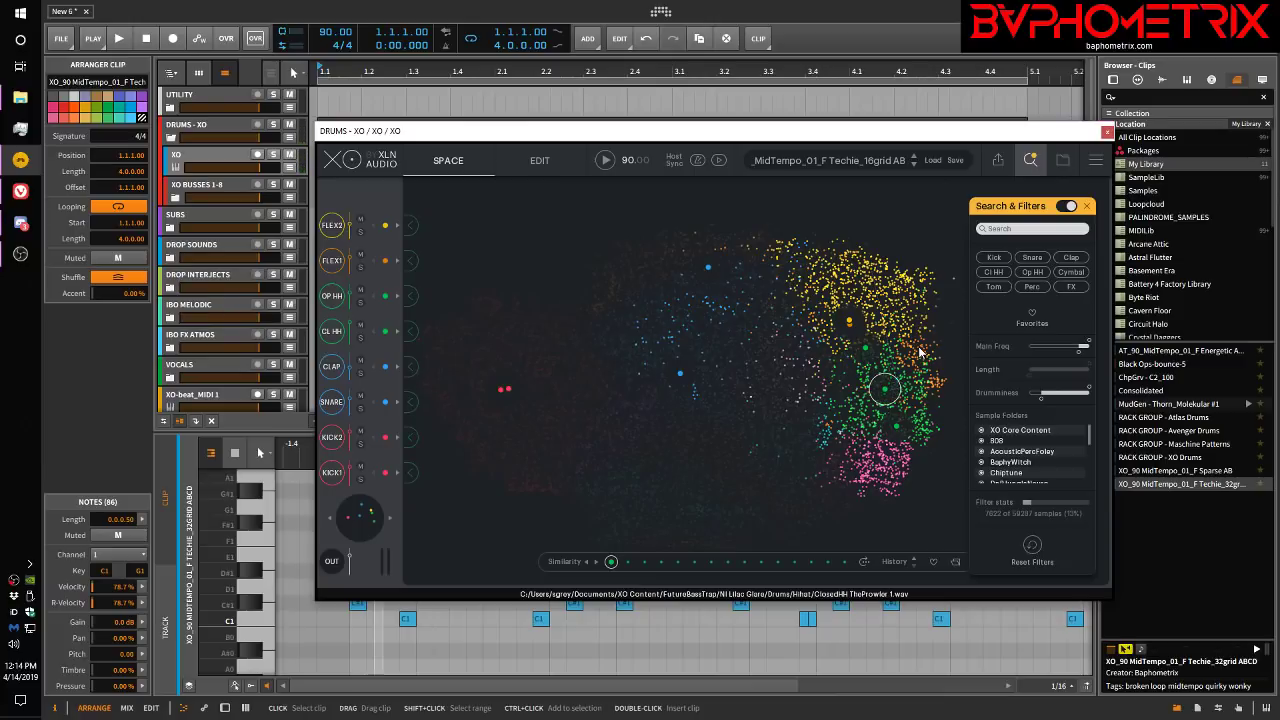
pyautogui.moveTo(919, 348)
pyautogui.mouseDown()
pyautogui.moveTo(922, 333)
pyautogui.moveTo(910, 356)
pyautogui.moveTo(931, 384)
pyautogui.mouseUp()
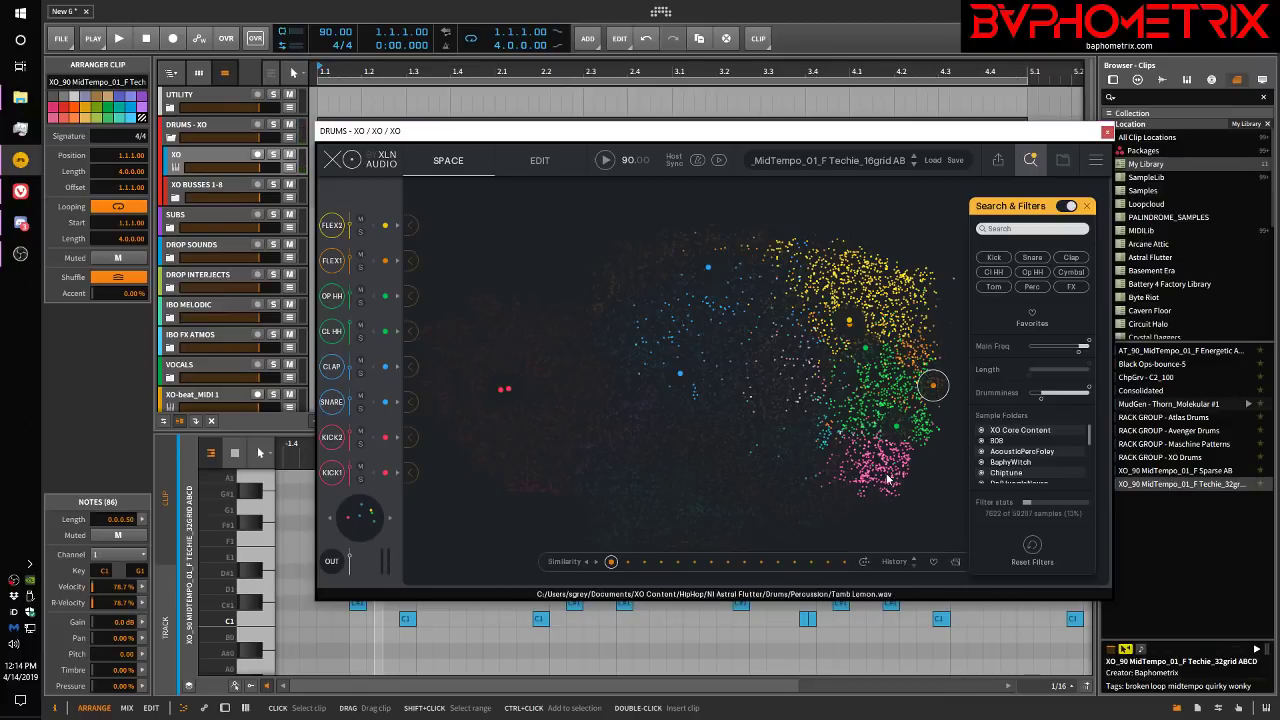
pyautogui.click(880, 461)
pyautogui.moveTo(880, 461)
pyautogui.mouseDown()
pyautogui.moveTo(900, 457)
pyautogui.moveTo(877, 474)
pyautogui.moveTo(867, 462)
pyautogui.mouseUp()
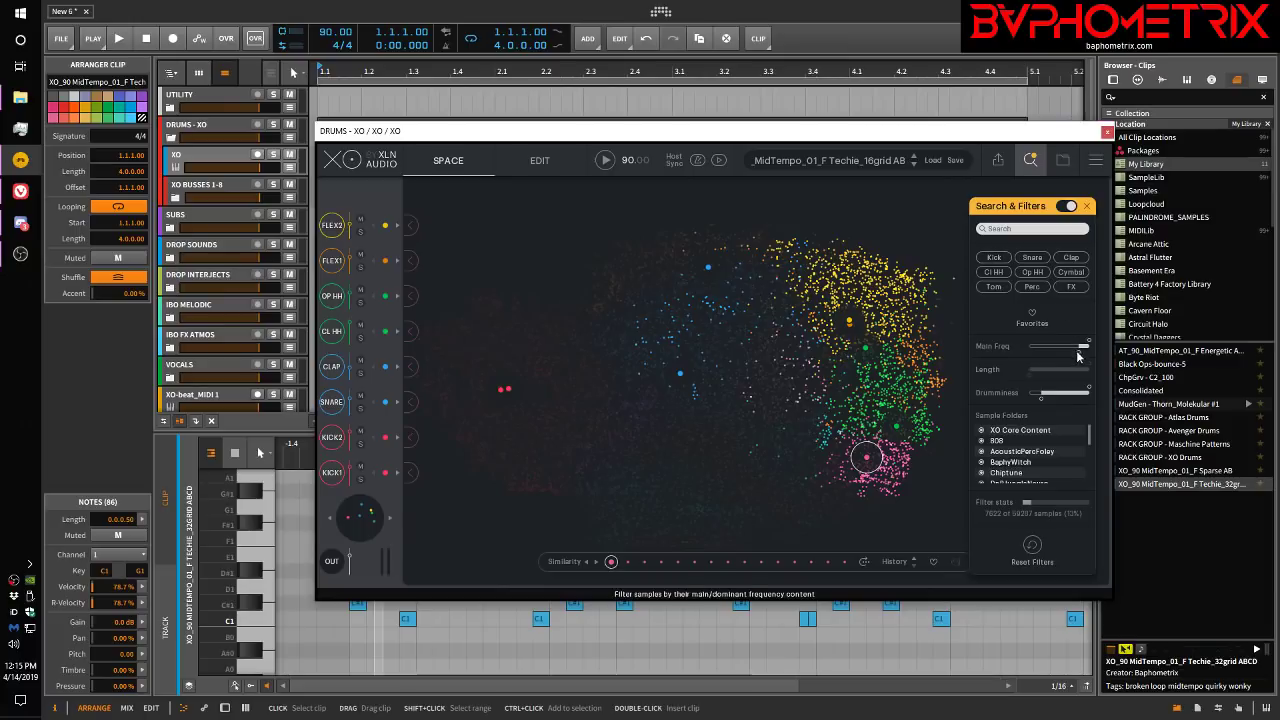
# Step: Restore the full Main Freq range and audition several samples across the orange cluster in the lower middle of the space
pyautogui.moveTo(1038, 354)
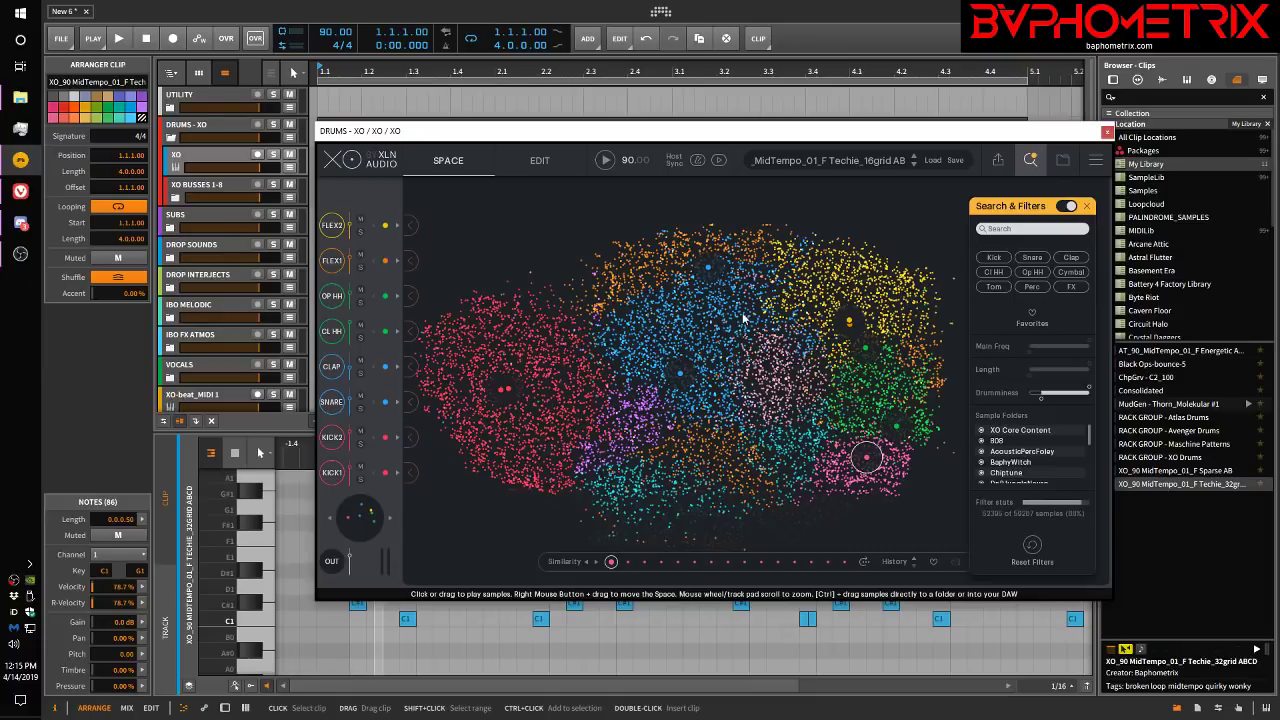
pyautogui.click(1043, 288)
pyautogui.click(721, 450)
pyautogui.click(741, 467)
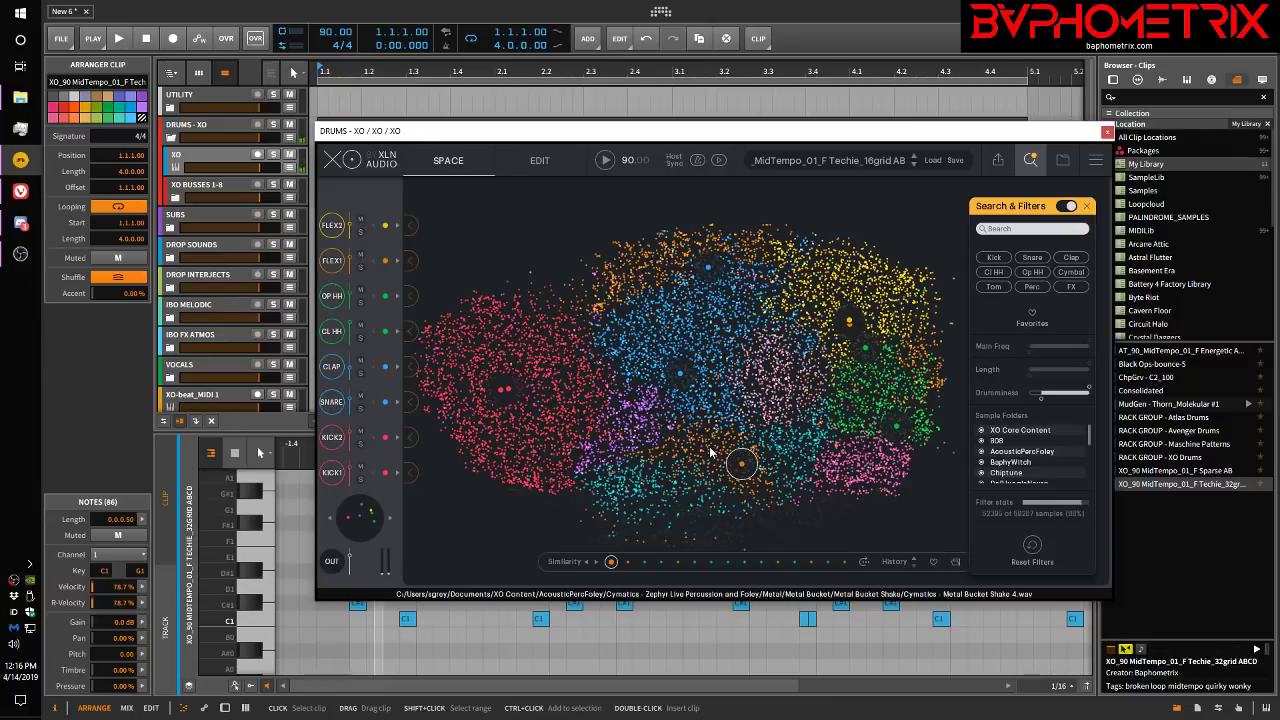
pyautogui.click(710, 450)
pyautogui.click(678, 447)
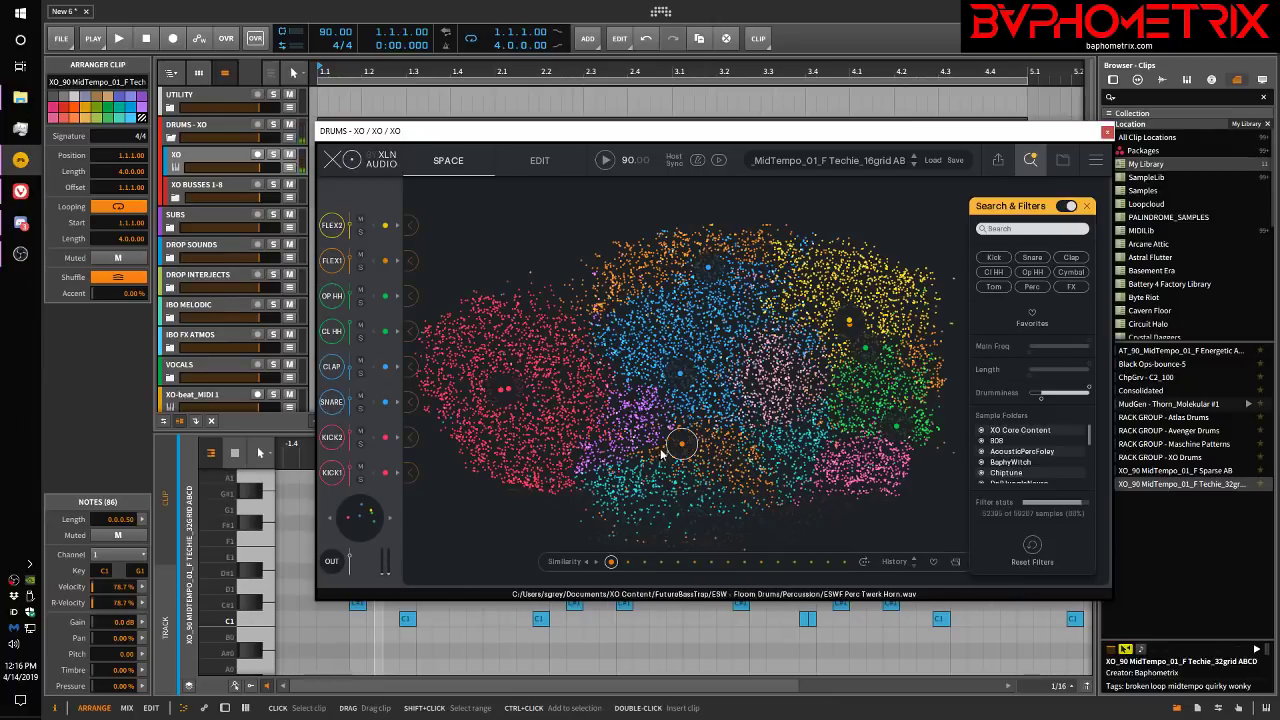
pyautogui.click(656, 447)
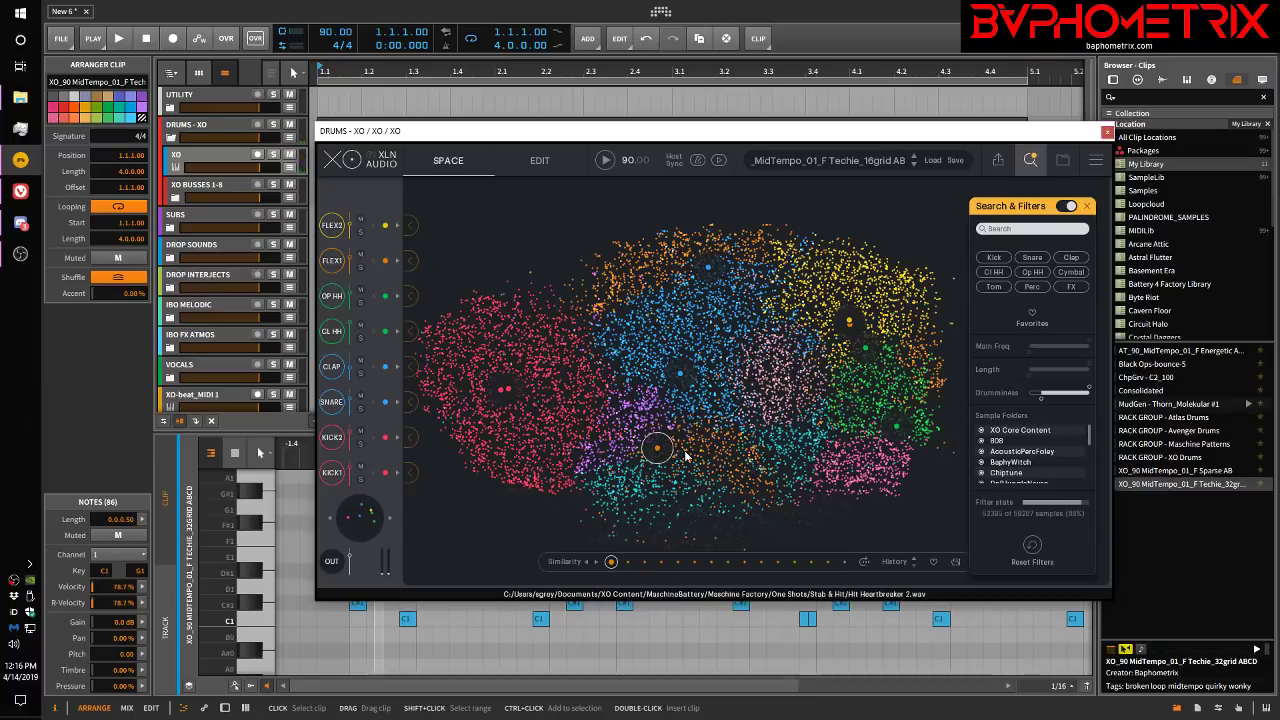
pyautogui.click(684, 450)
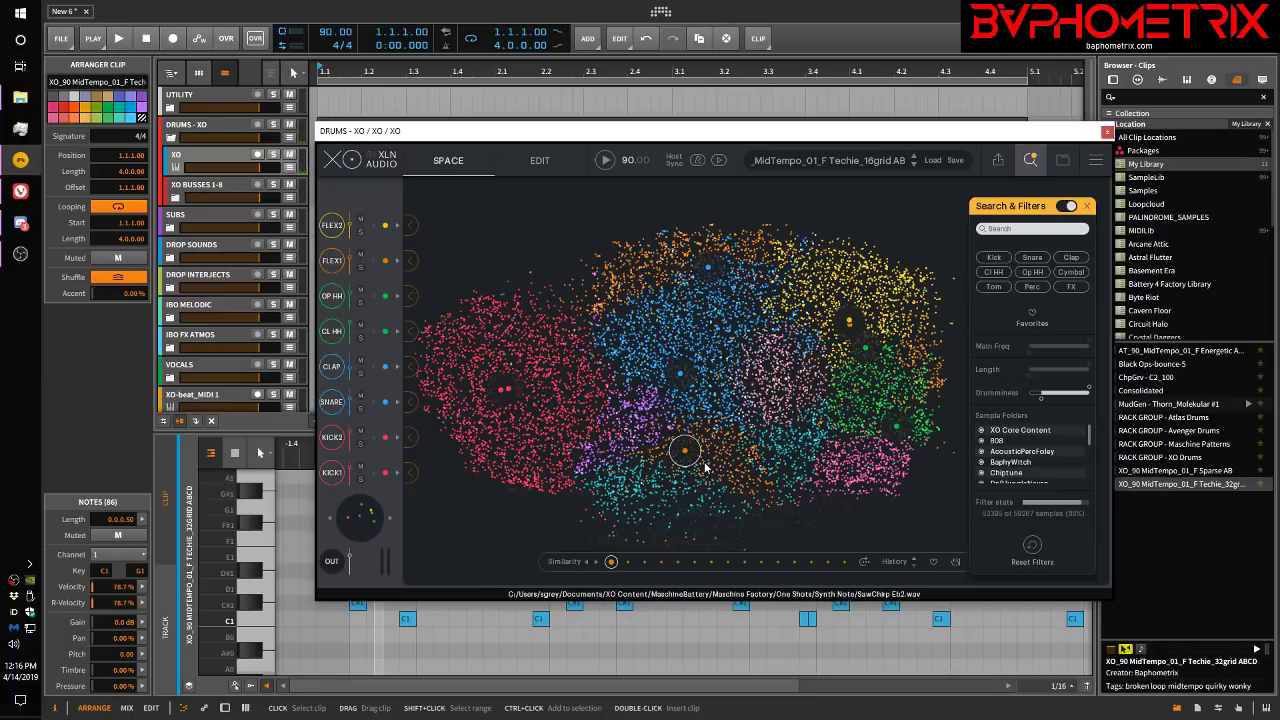
pyautogui.click(733, 477)
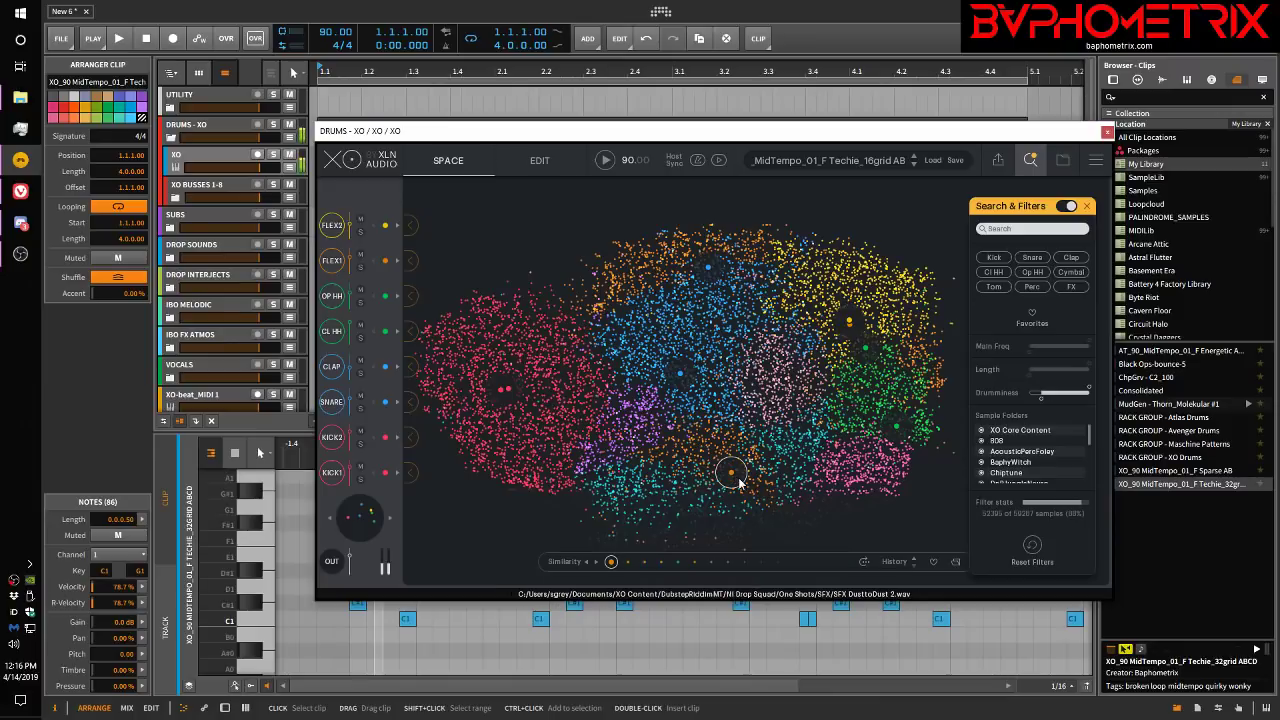
pyautogui.click(746, 486)
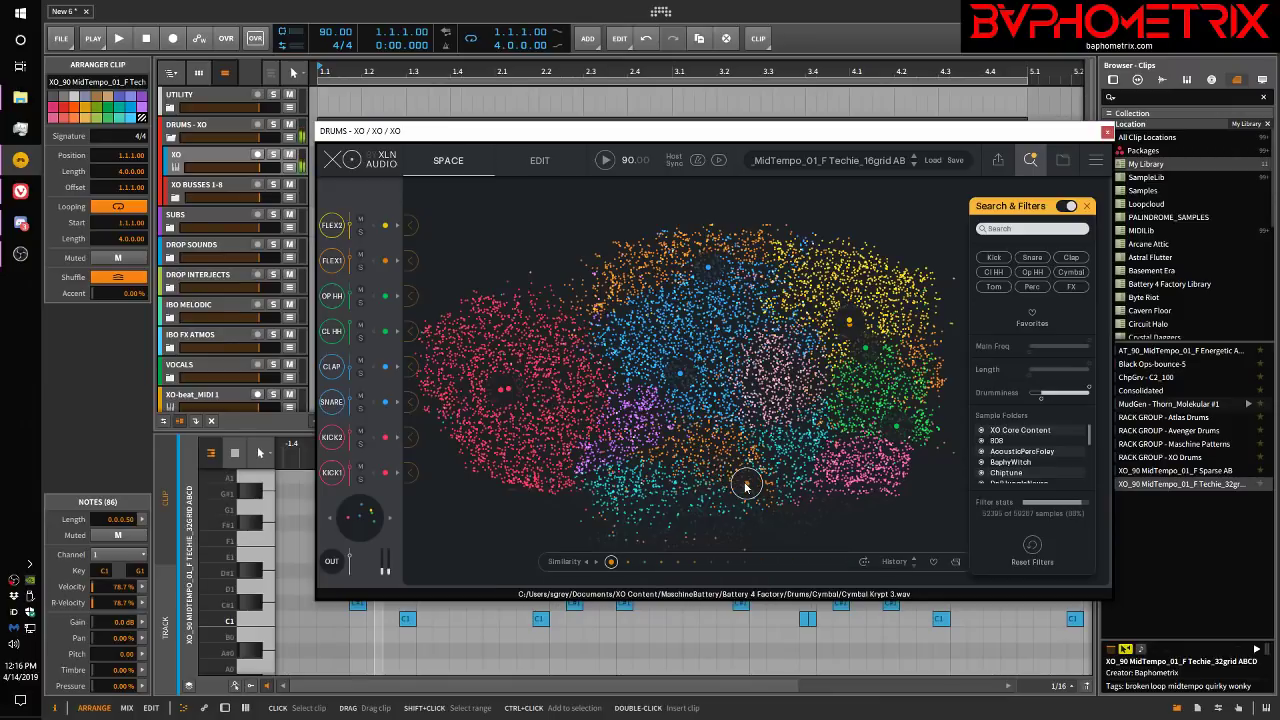
# Step: Audition samples in the orange cluster along the cloud's upper edge and in the one at its far right edge
pyautogui.click(660, 252)
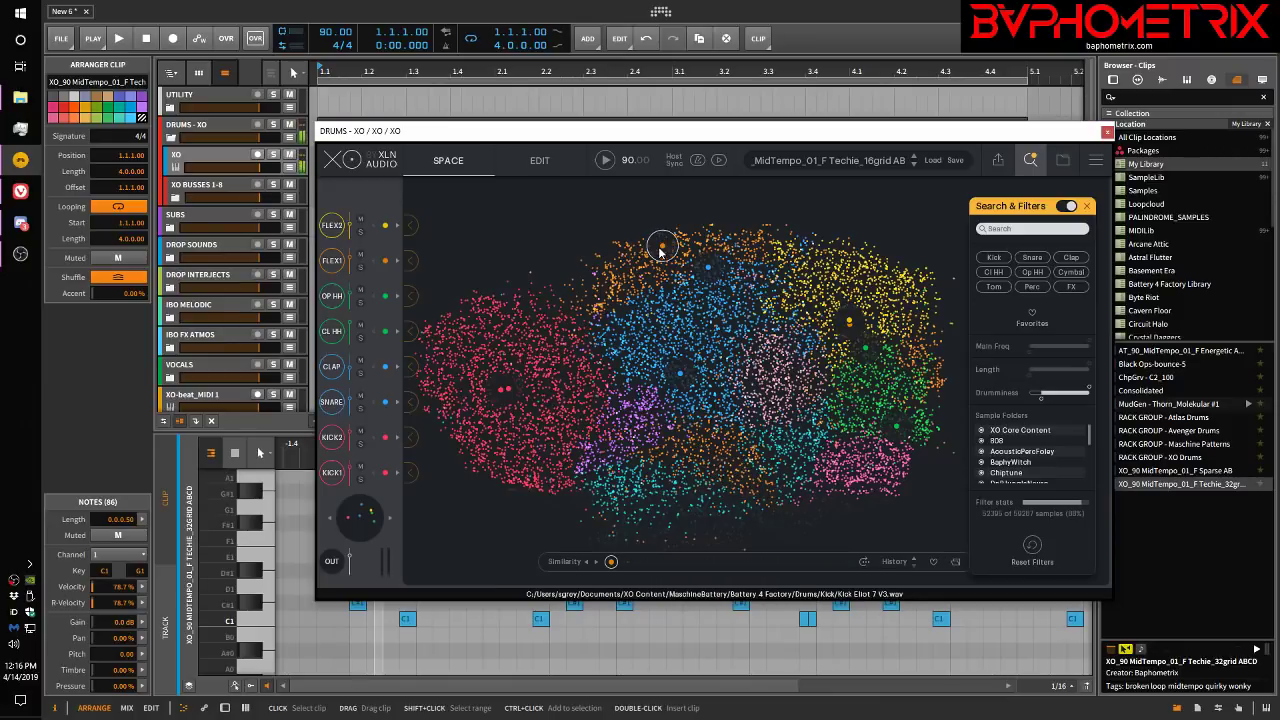
pyautogui.click(684, 242)
pyautogui.click(710, 246)
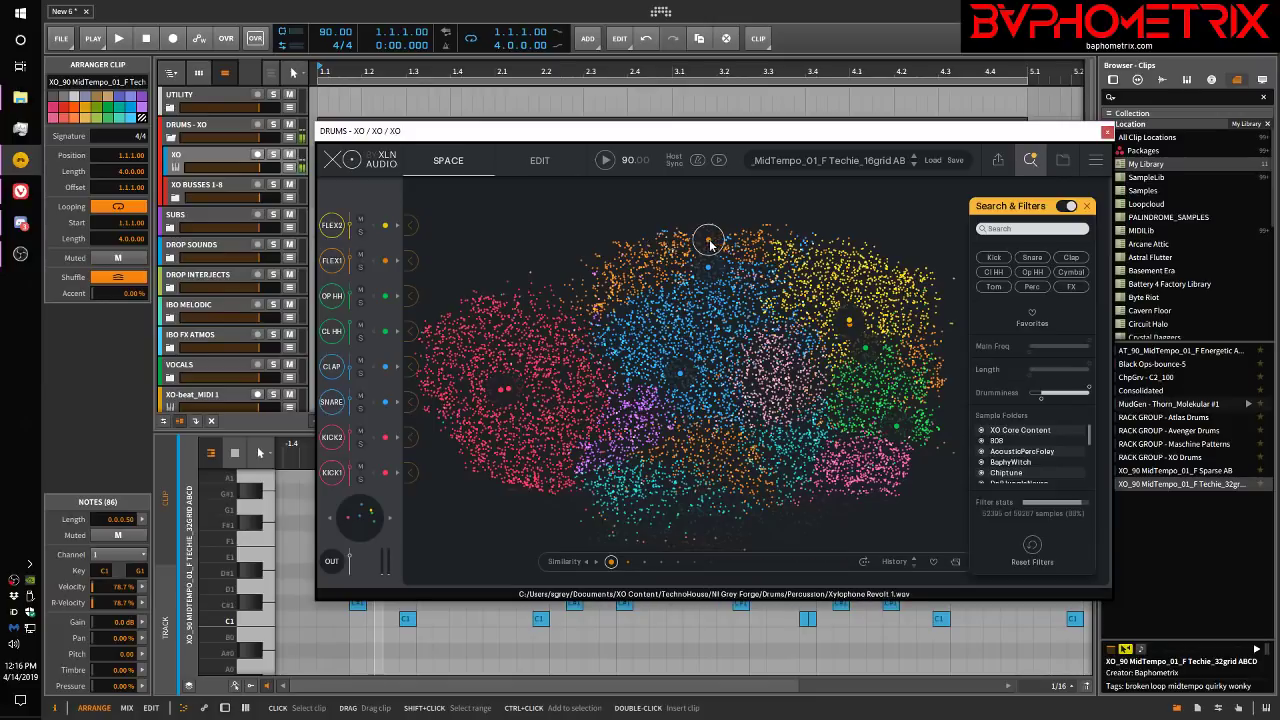
pyautogui.click(733, 247)
pyautogui.click(648, 257)
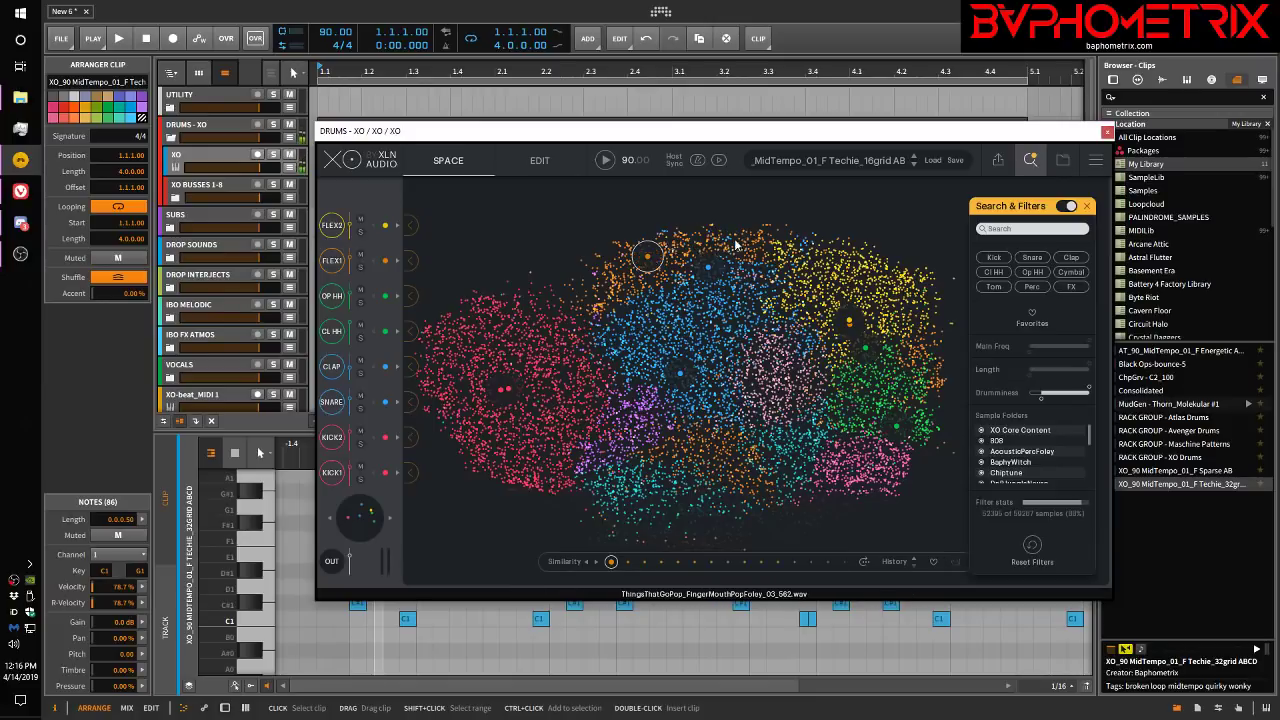
pyautogui.click(759, 232)
pyautogui.click(740, 240)
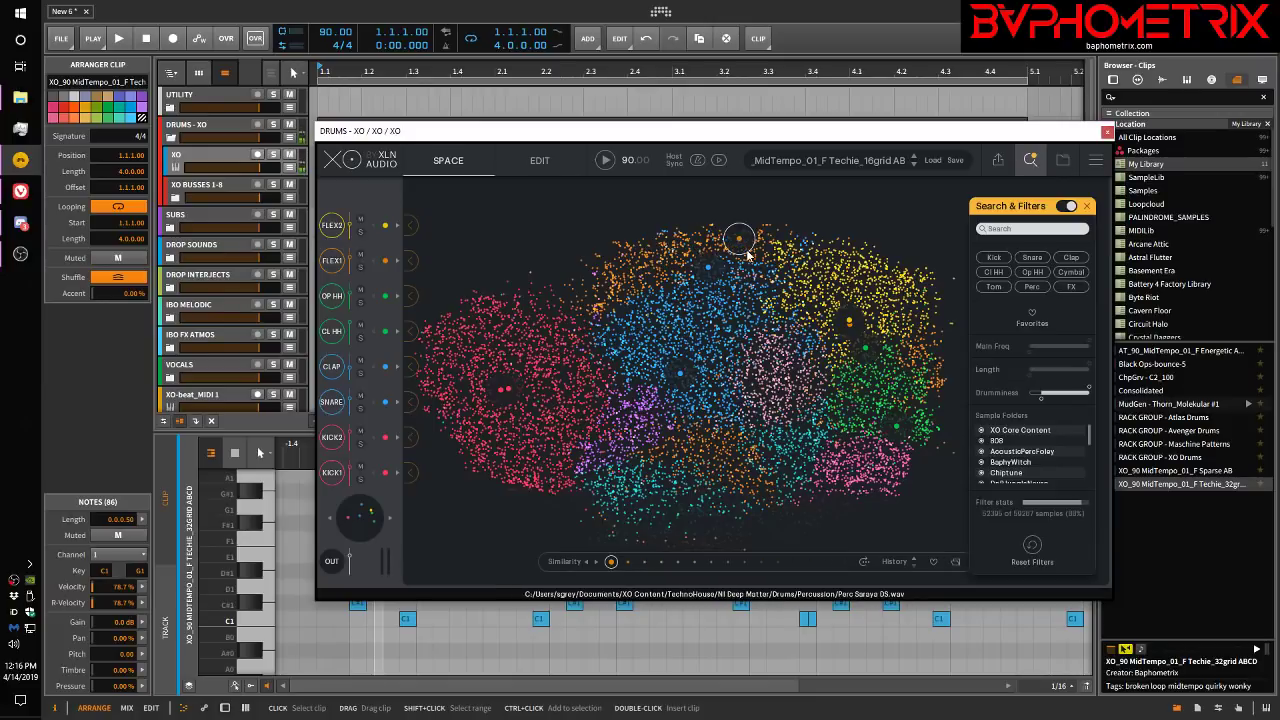
pyautogui.click(749, 251)
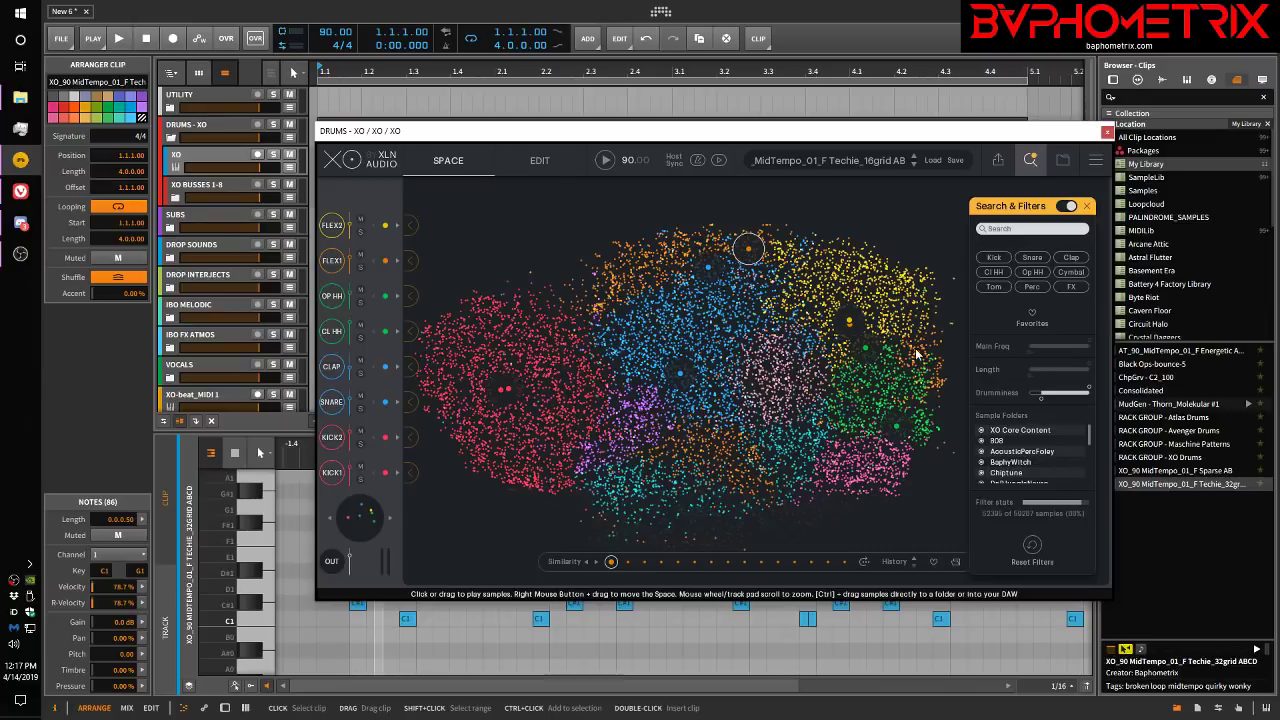
pyautogui.click(921, 349)
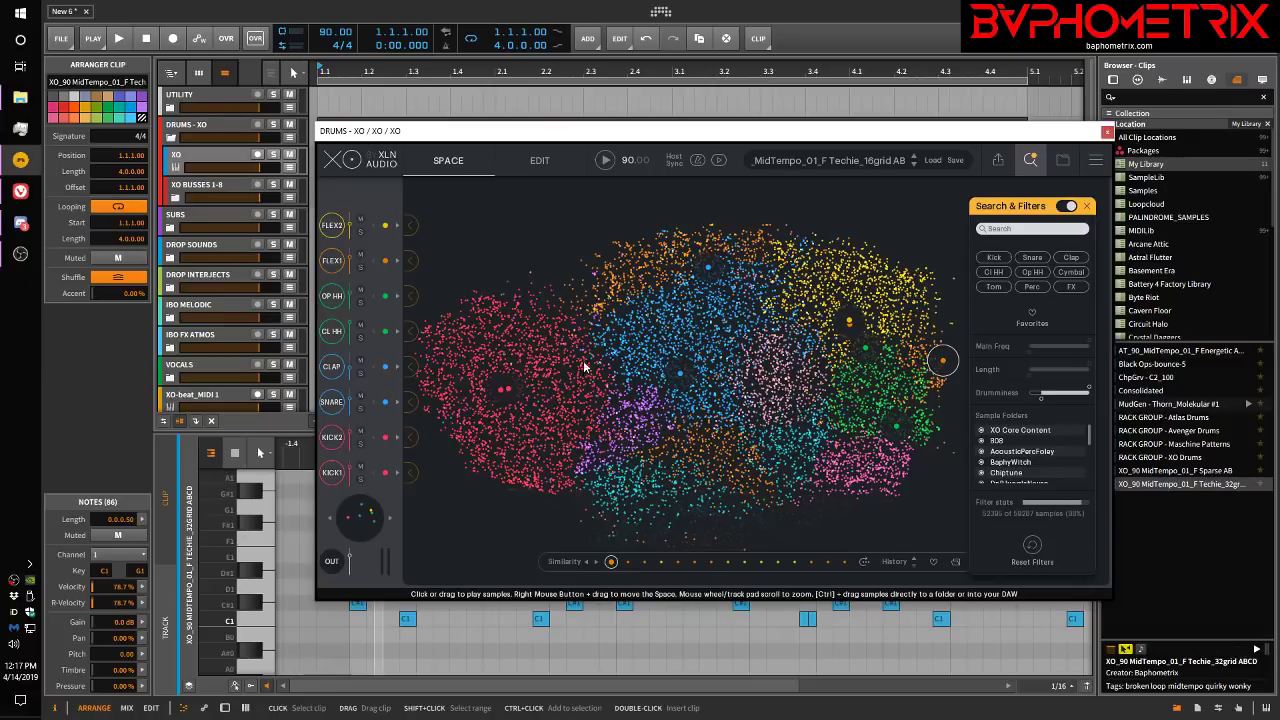
# Step: Filter the space to Snare samples and audition several along the left side of the blue cluster
pyautogui.click(1045, 256)
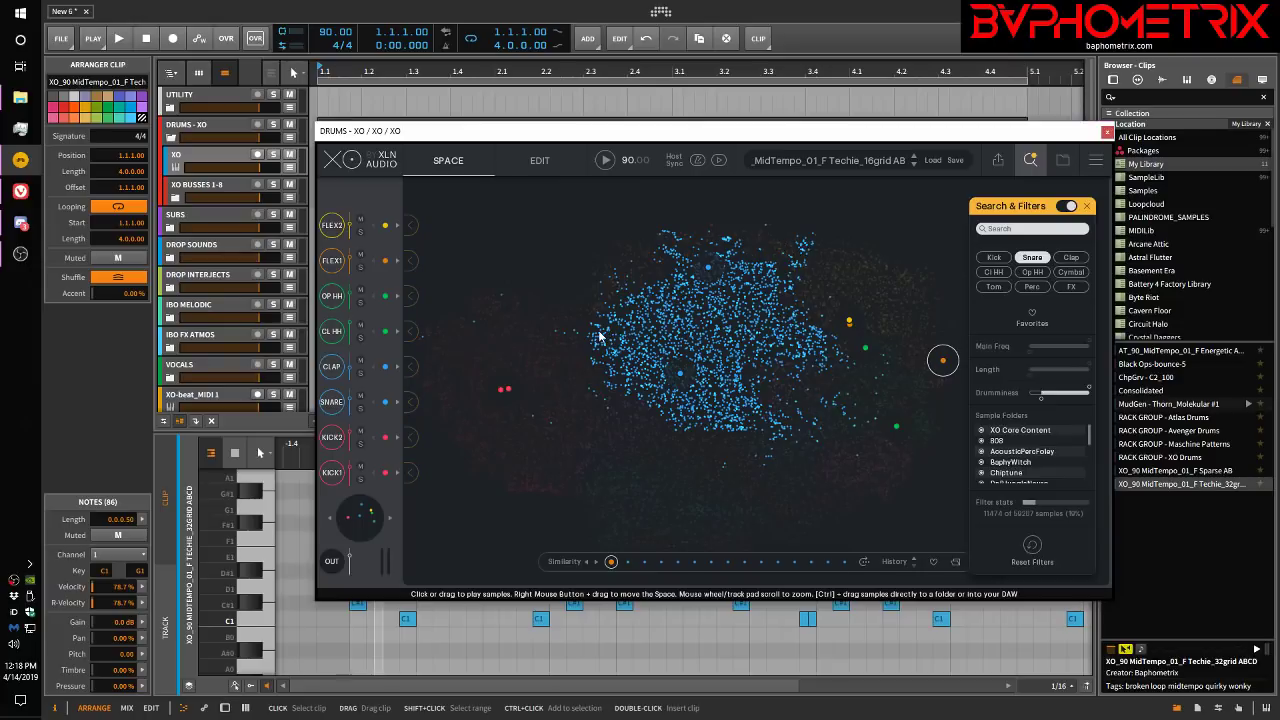
pyautogui.click(631, 369)
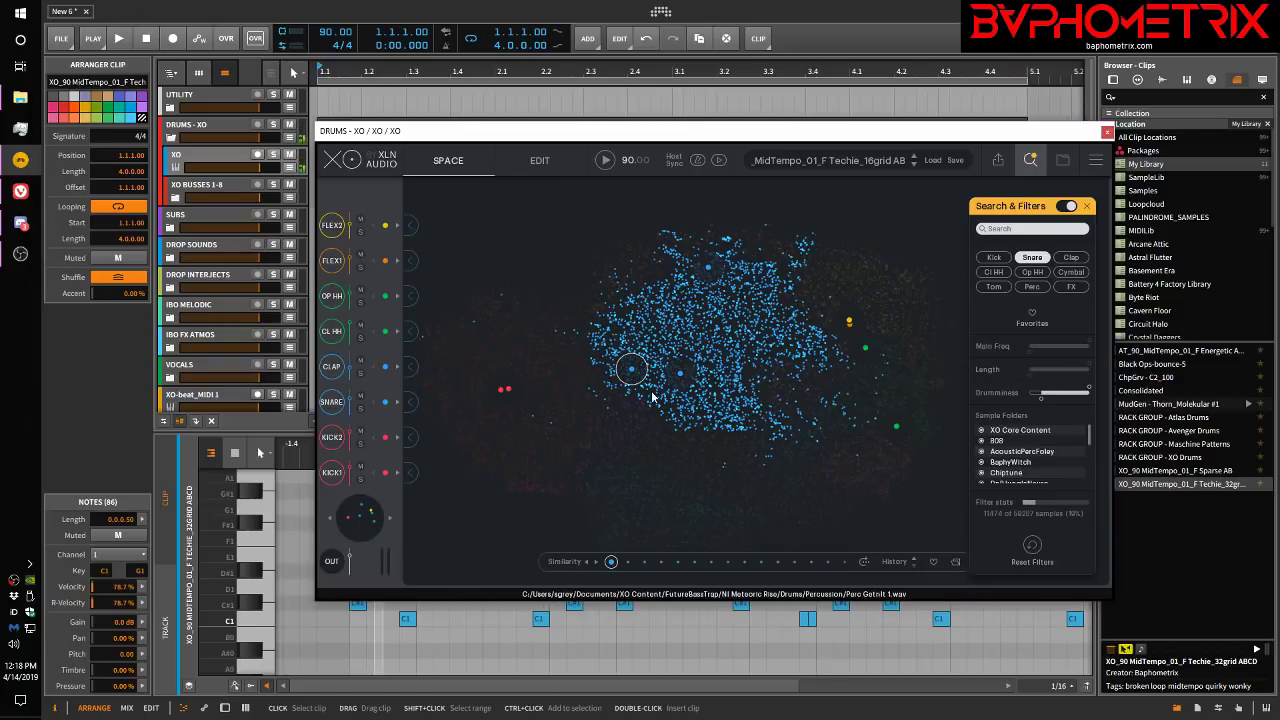
pyautogui.click(651, 367)
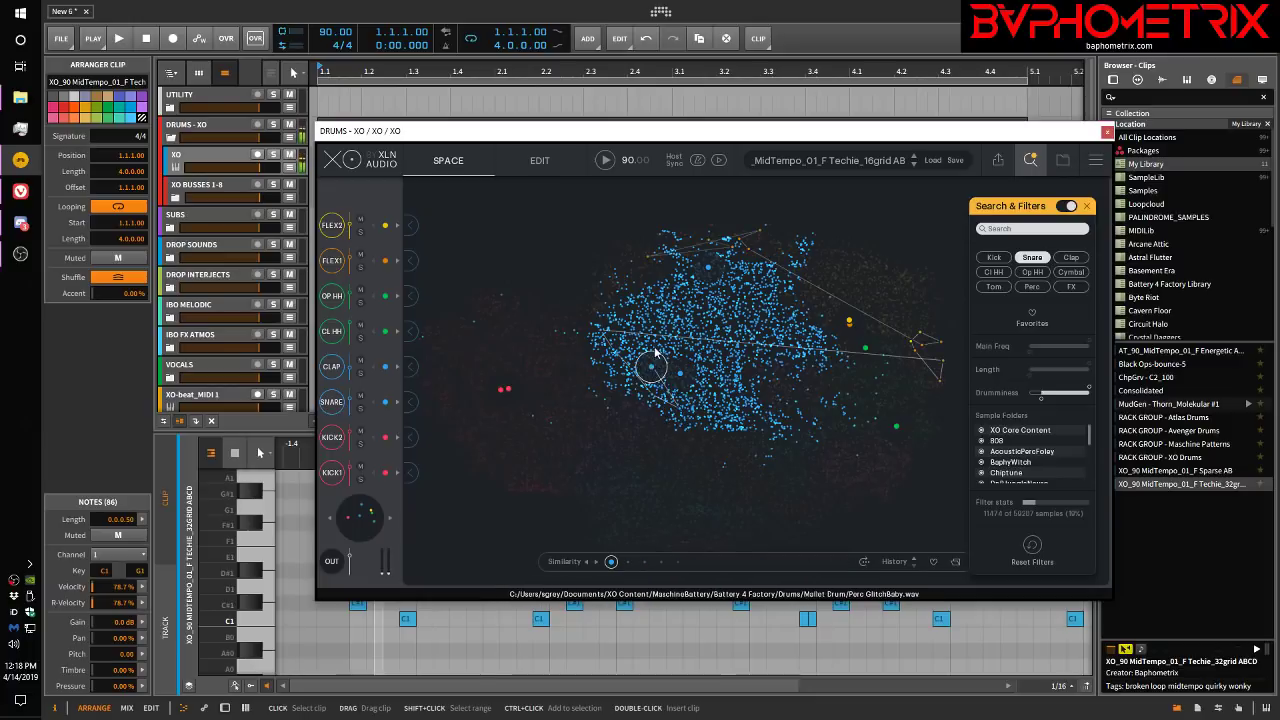
pyautogui.click(648, 346)
pyautogui.click(628, 352)
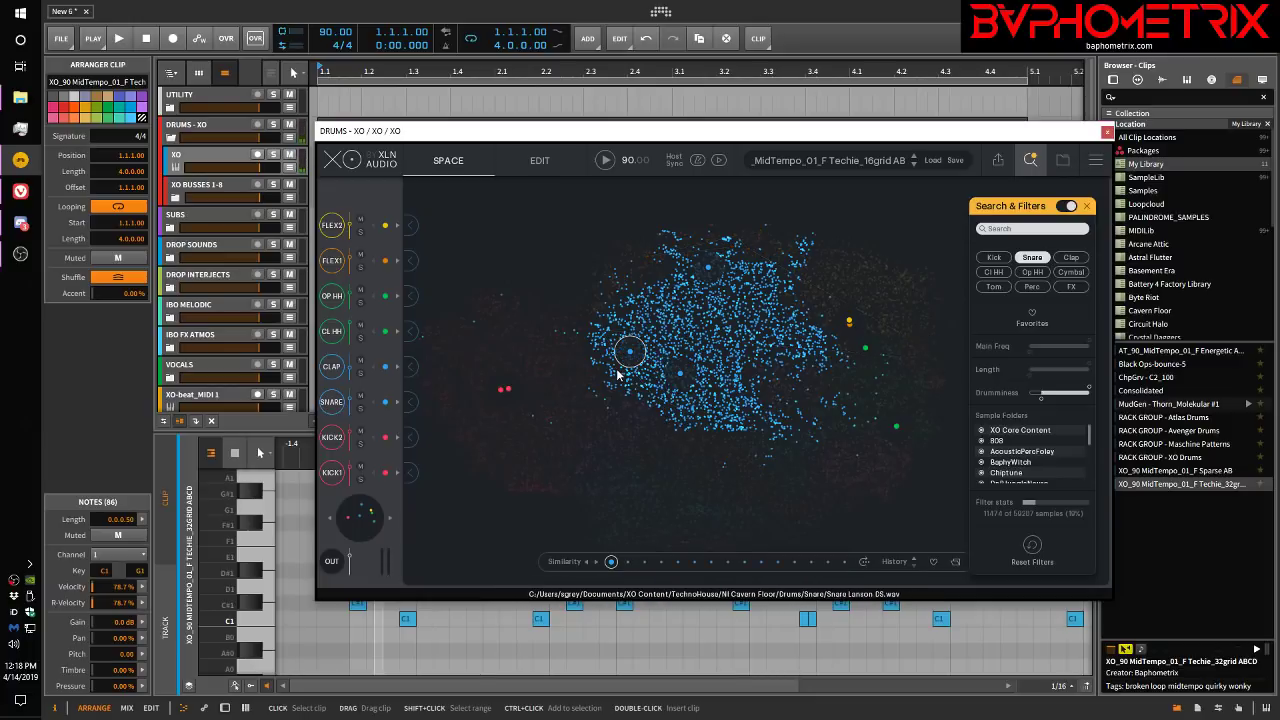
pyautogui.click(615, 372)
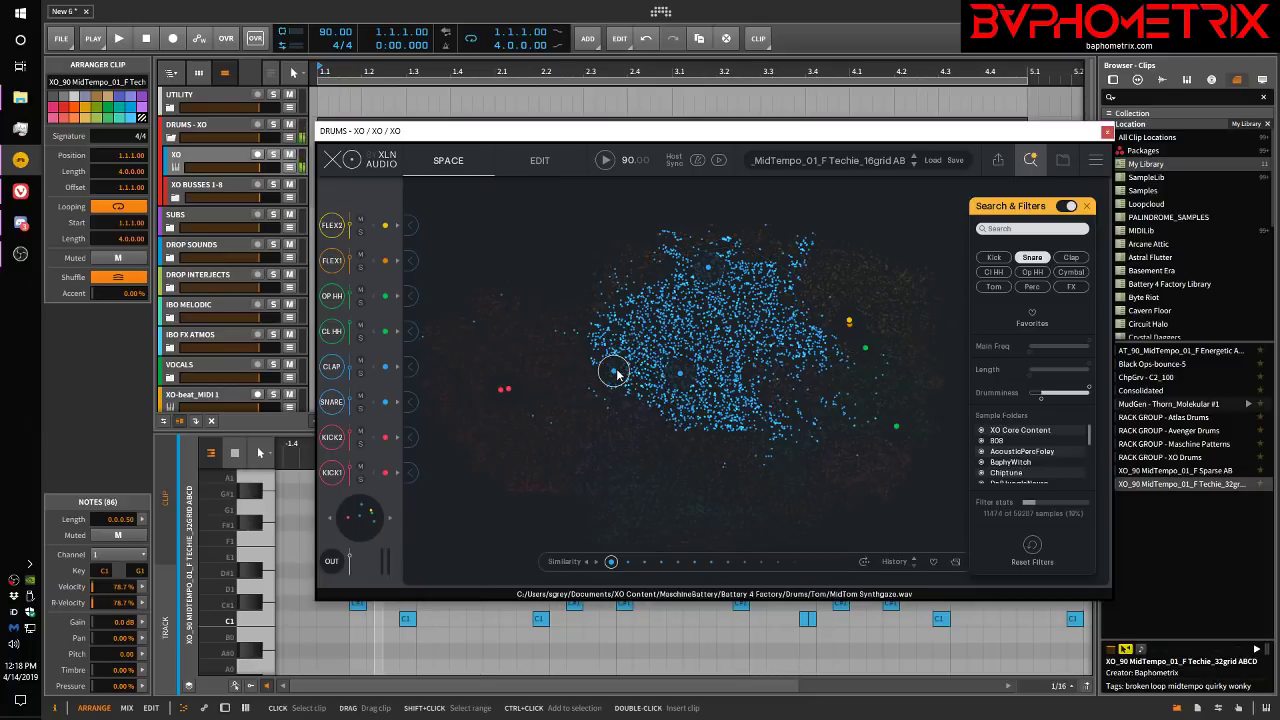
# Step: Audition snare samples from the blue cluster's upper-right tip down along its right edge
pyautogui.click(805, 247)
pyautogui.click(790, 268)
pyautogui.click(800, 252)
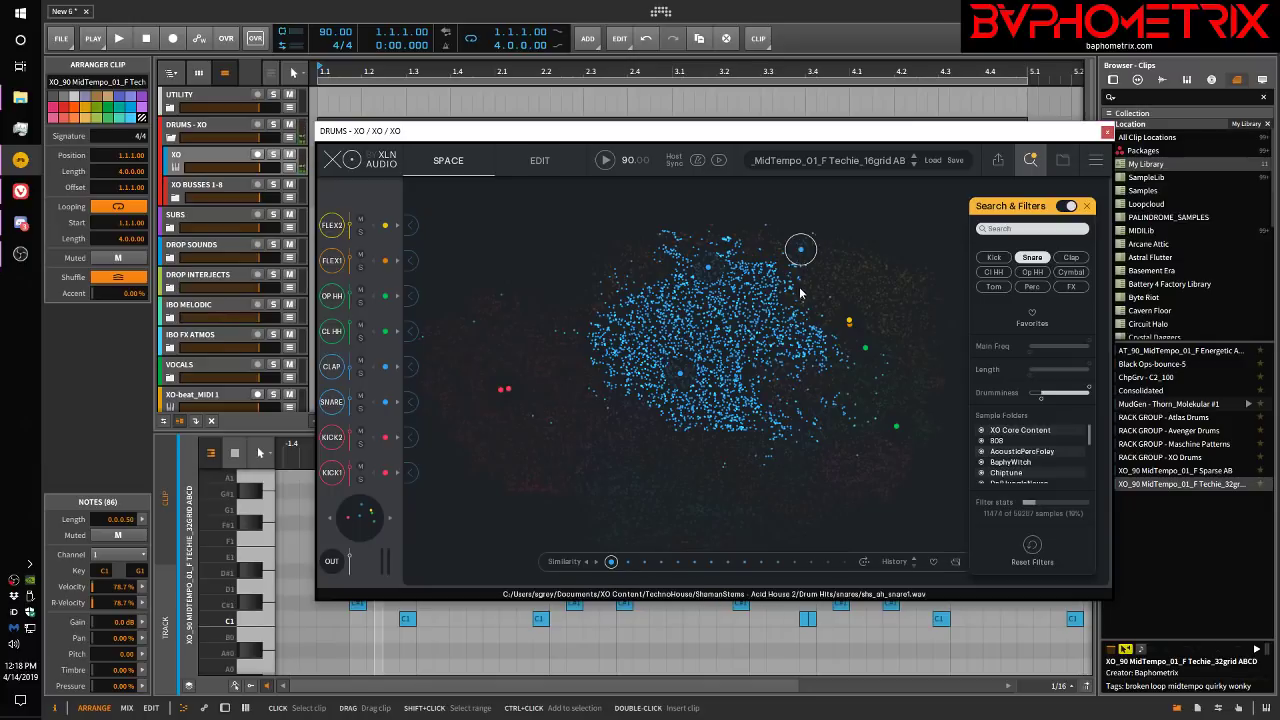
pyautogui.click(797, 292)
pyautogui.click(810, 328)
pyautogui.click(821, 349)
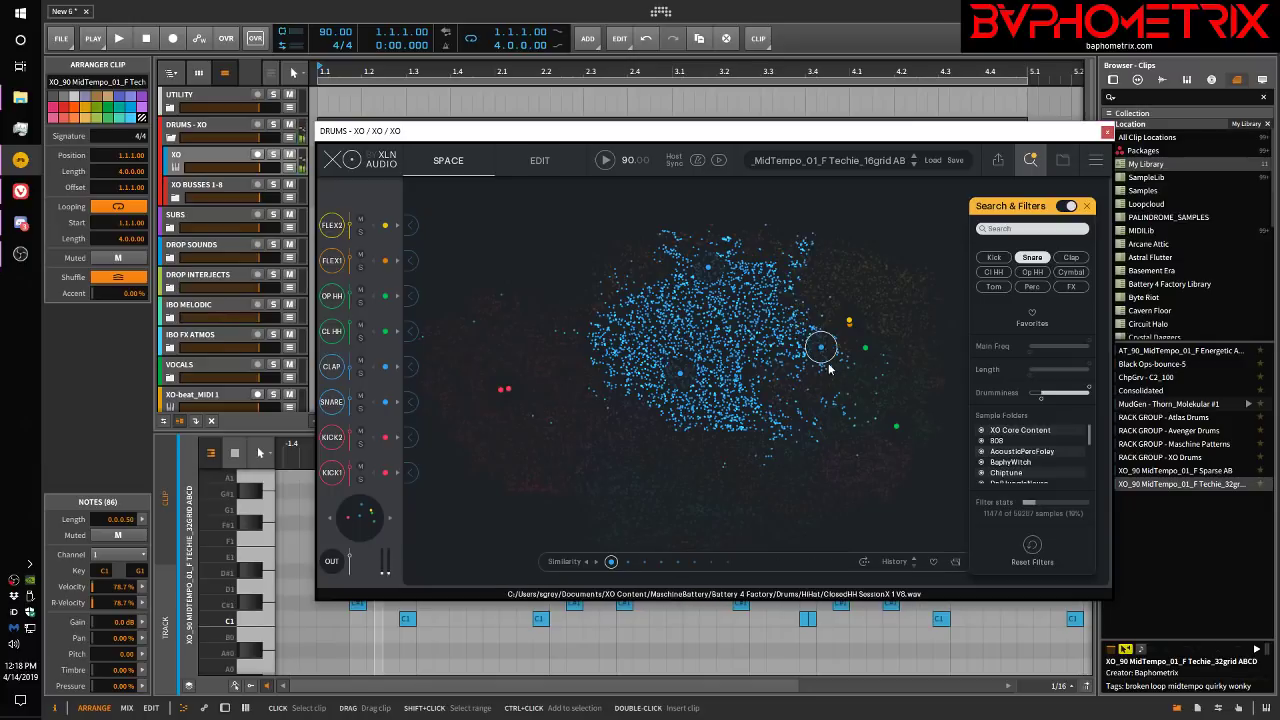
pyautogui.click(843, 370)
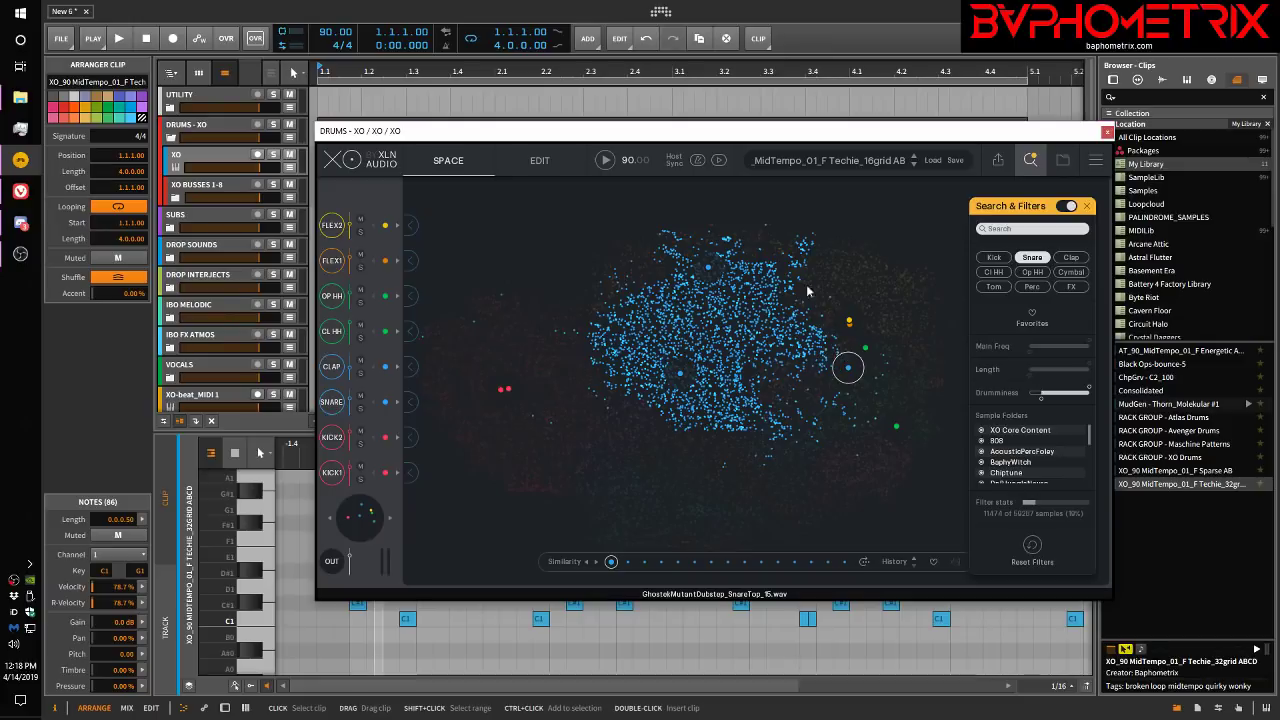
# Step: Audition further snare samples at the blue cluster's upper-right tip, bottom edge and upper edge
pyautogui.click(805, 245)
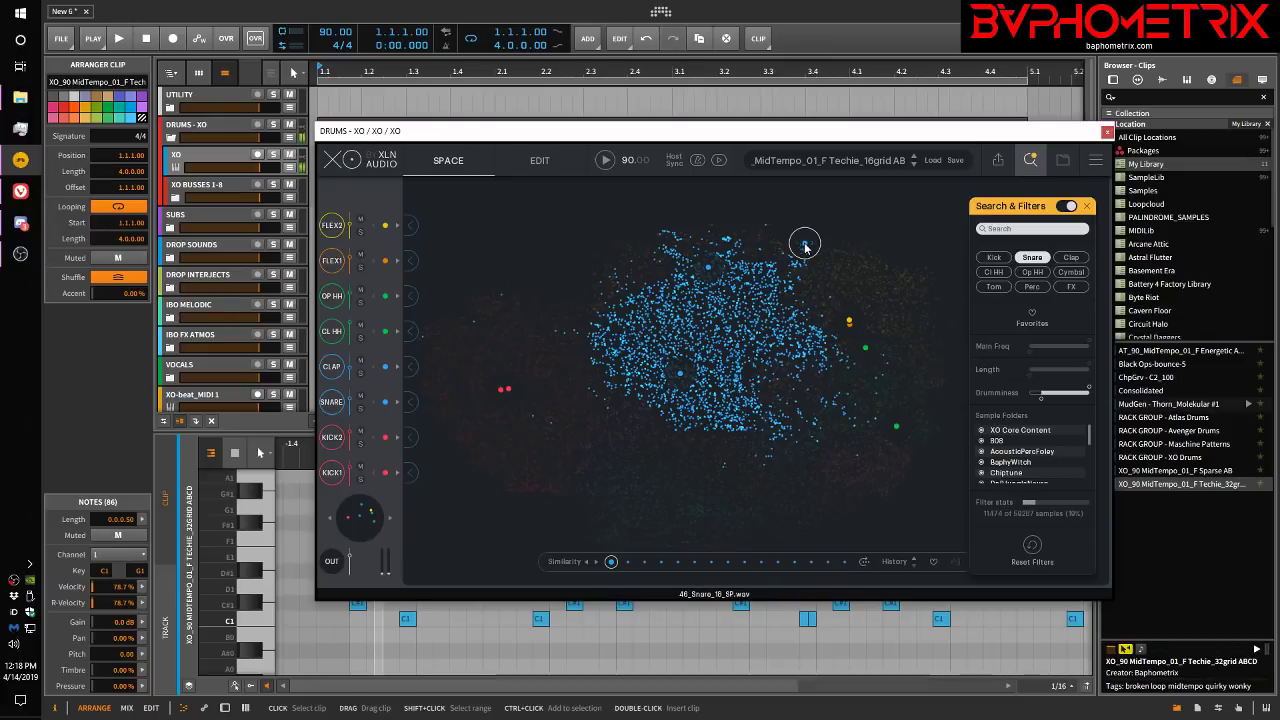
pyautogui.click(779, 435)
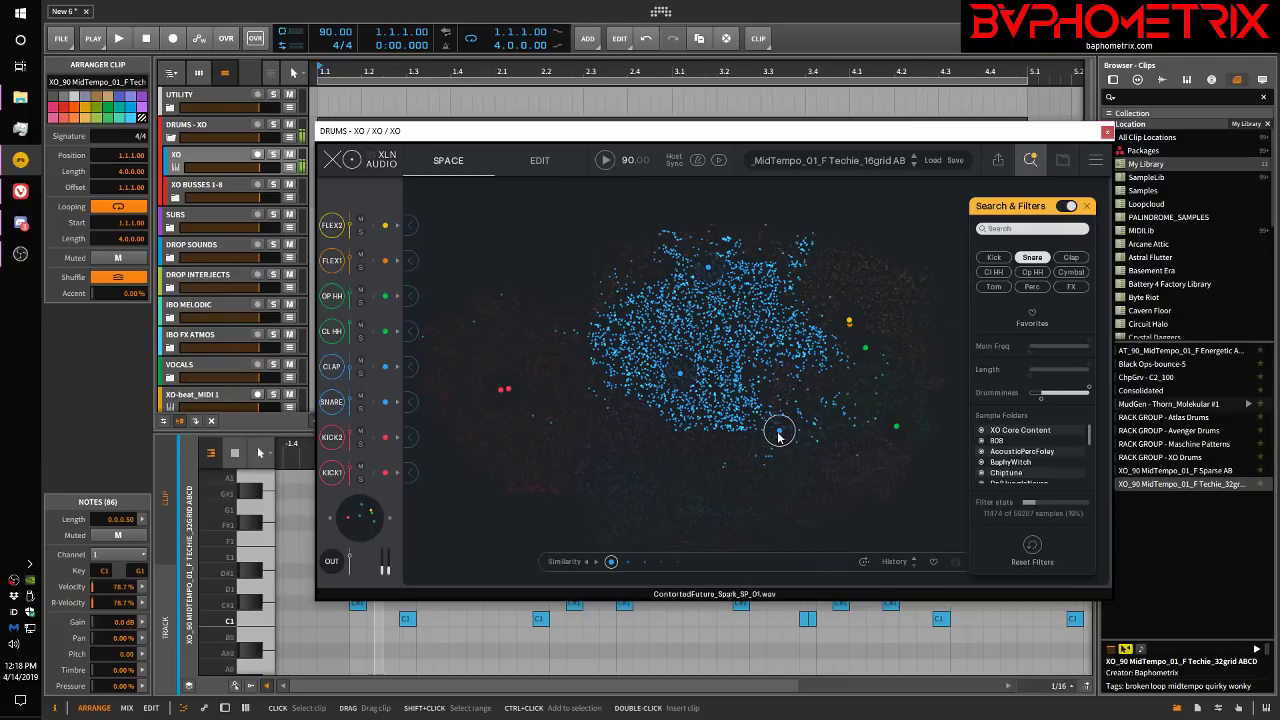
pyautogui.click(747, 422)
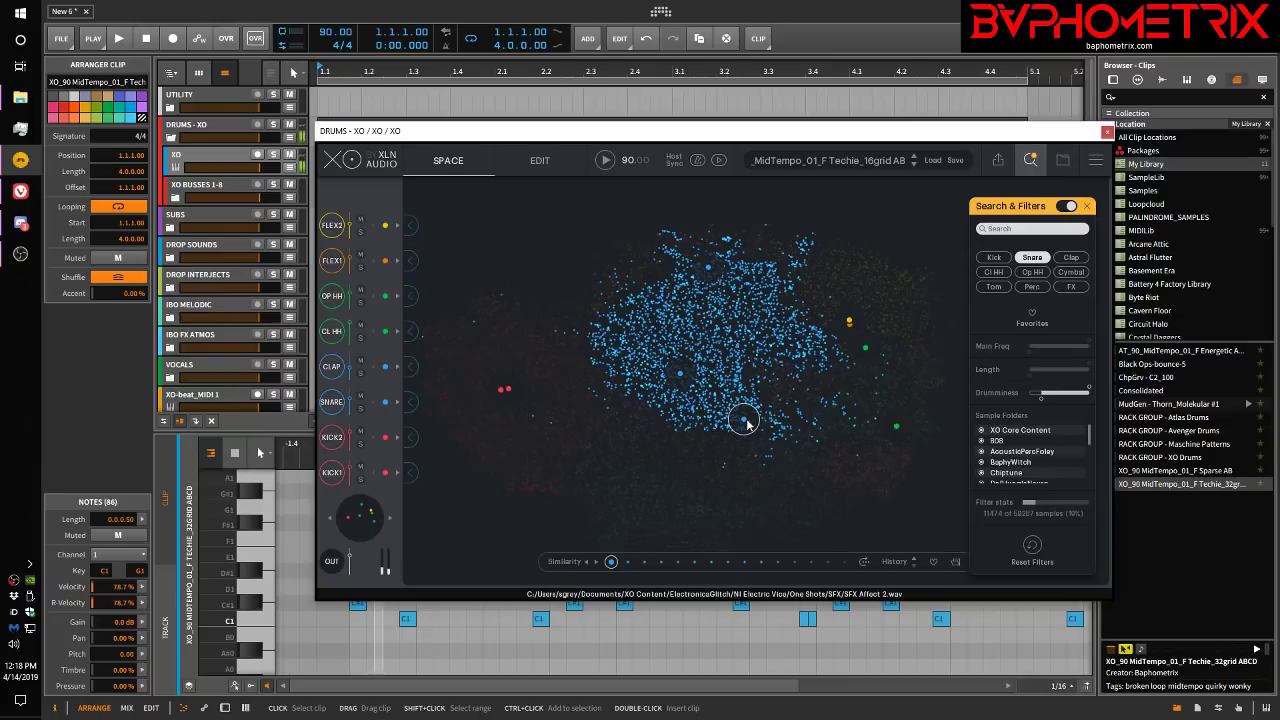
pyautogui.click(738, 248)
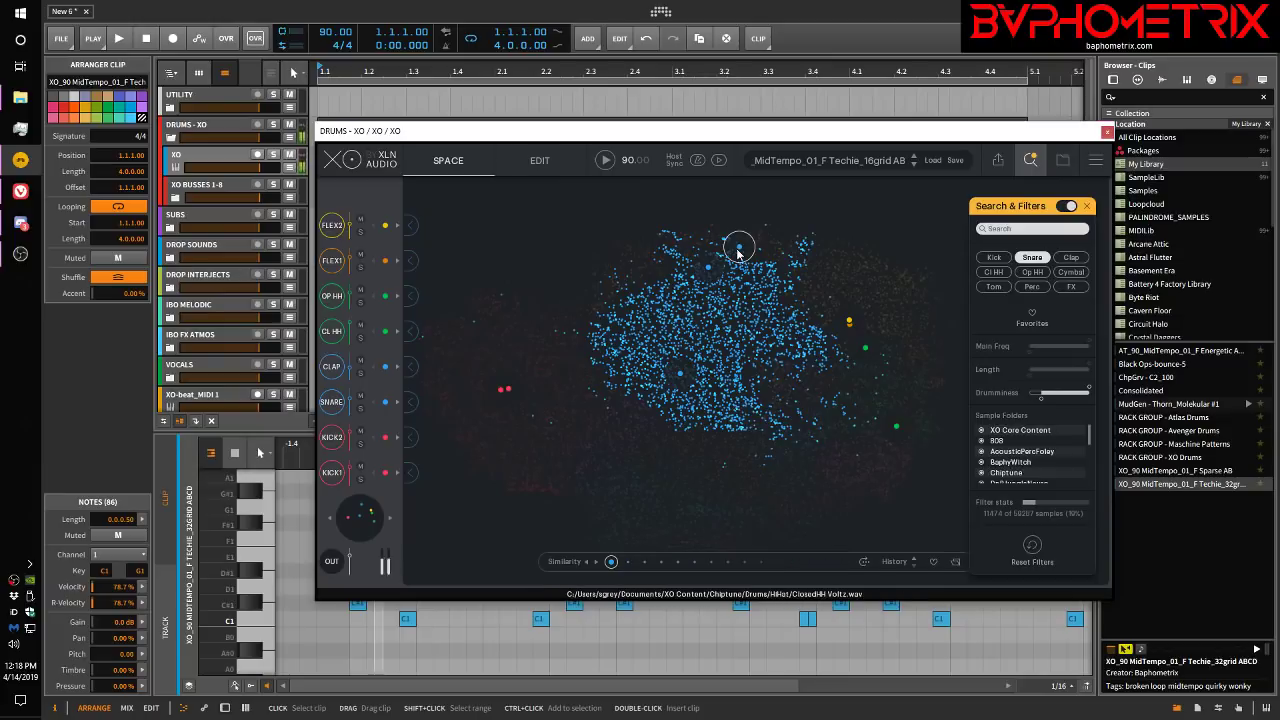
pyautogui.click(722, 260)
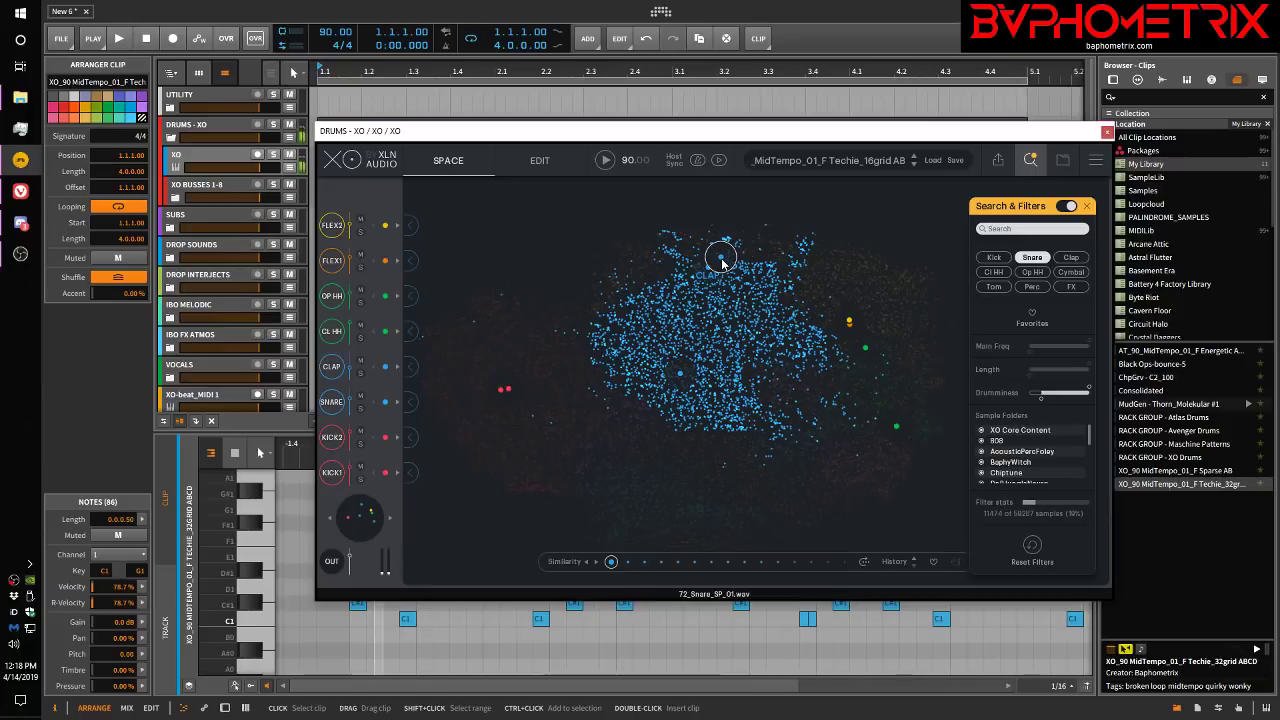
# Step: Audition outlying snare samples to the right and left of the blue cluster, ending inside its left side
pyautogui.click(822, 340)
pyautogui.moveTo(860, 366); pyautogui.dragTo(886, 365)
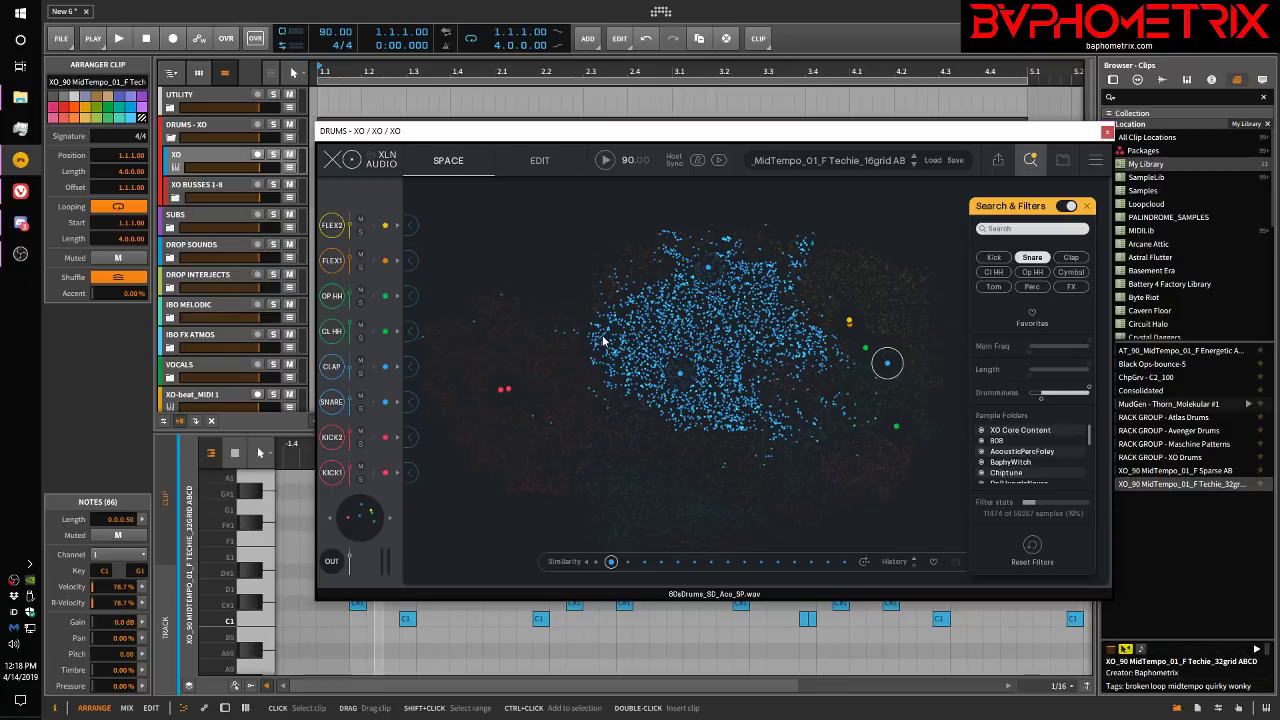
pyautogui.moveTo(597, 338); pyautogui.dragTo(557, 332)
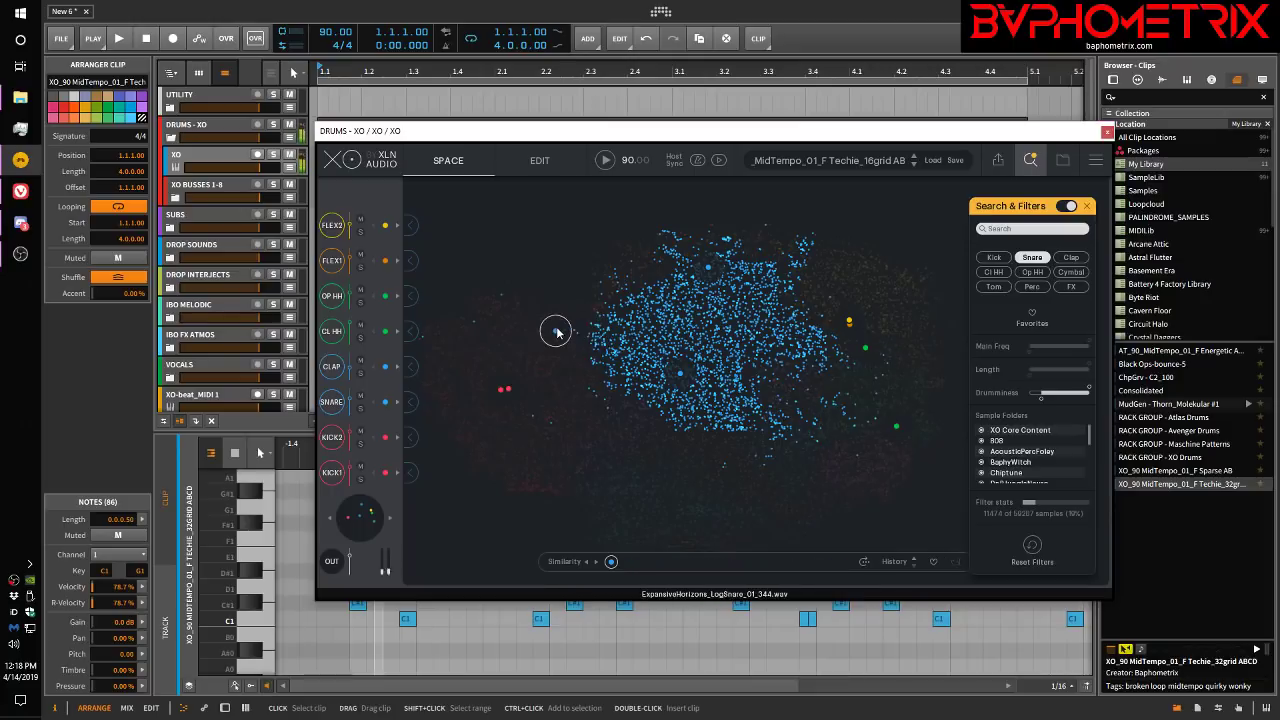
pyautogui.click(622, 396)
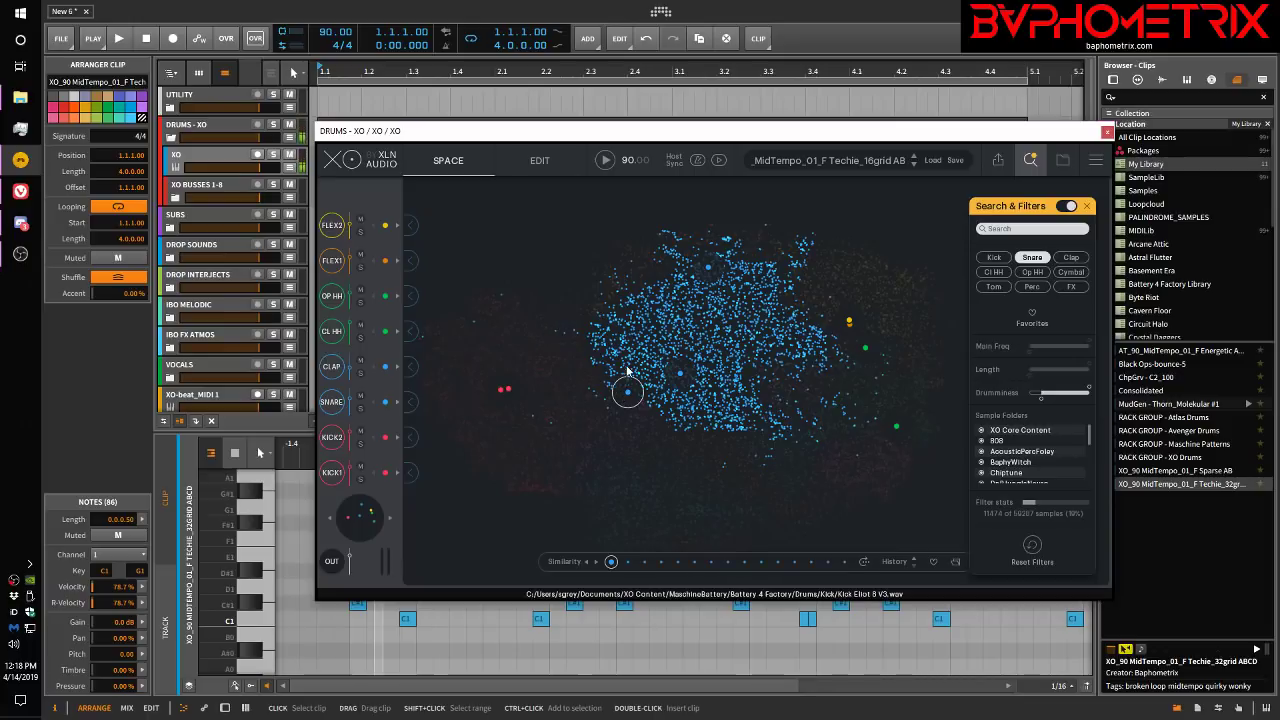
pyautogui.click(627, 370)
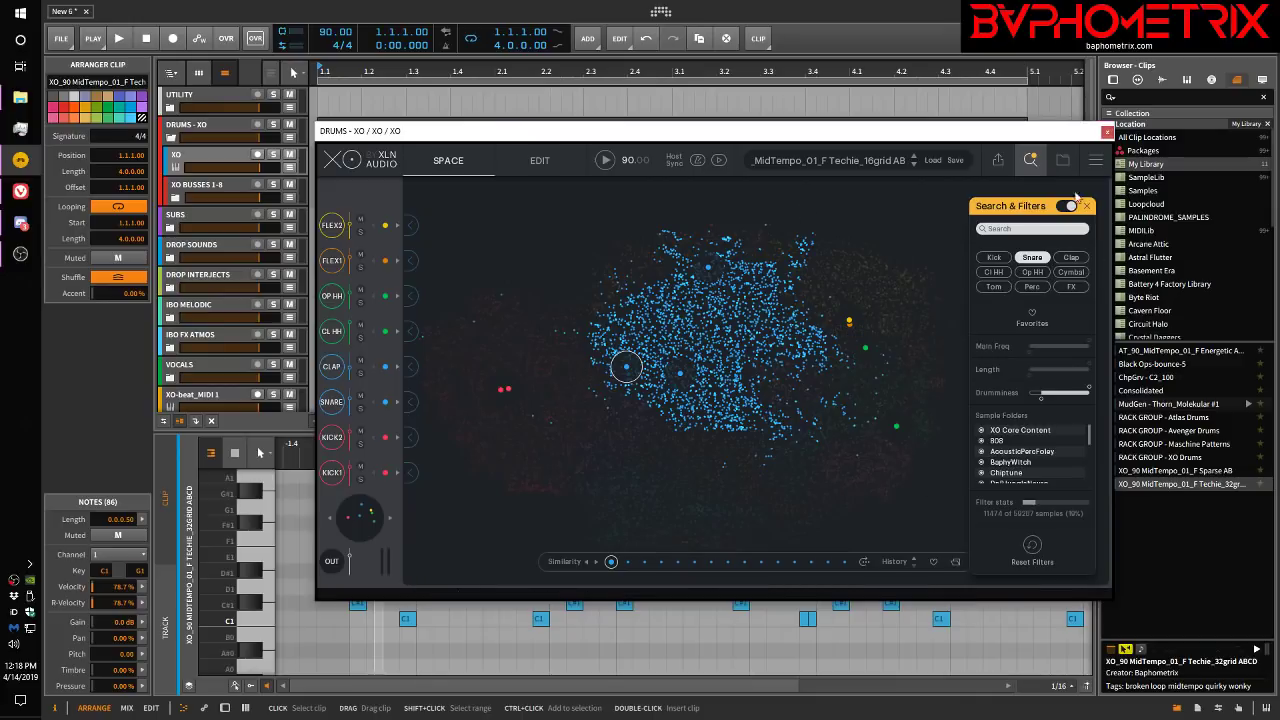
# Step: Add Kick samples to the type filter and audition kicks at the red cluster's left edge and lower part
pyautogui.click(994, 257)
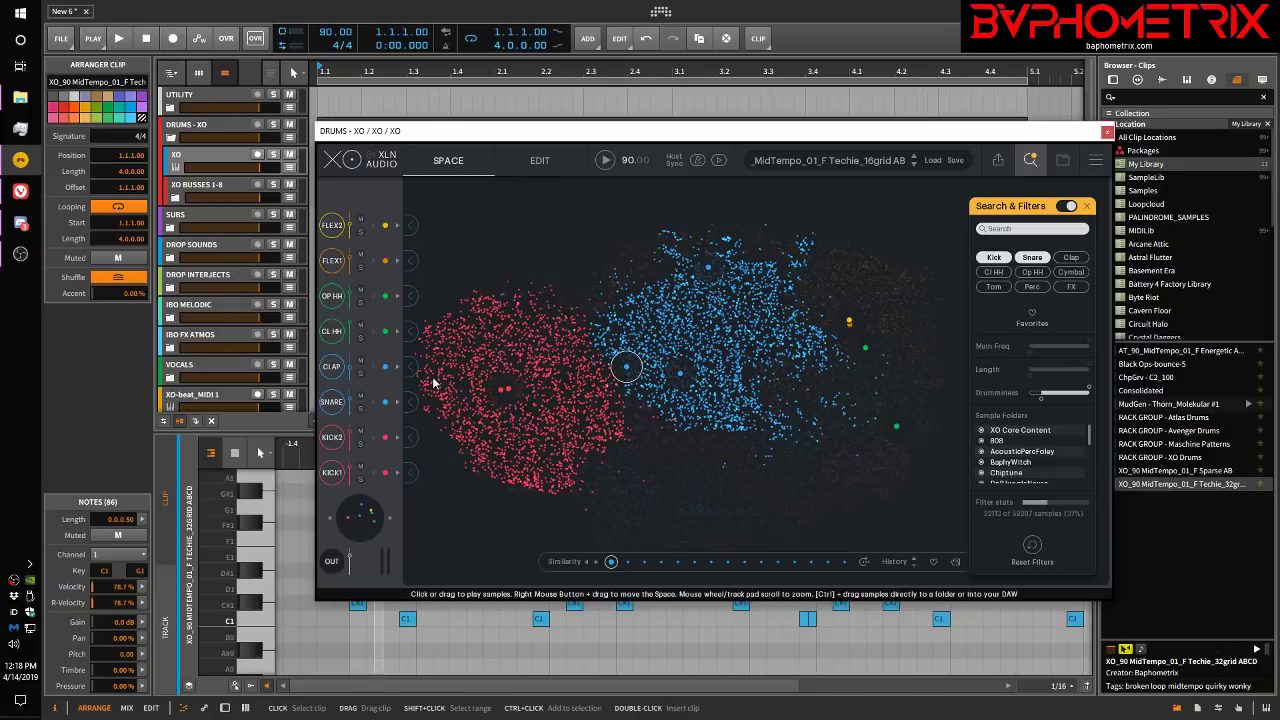
pyautogui.click(430, 379)
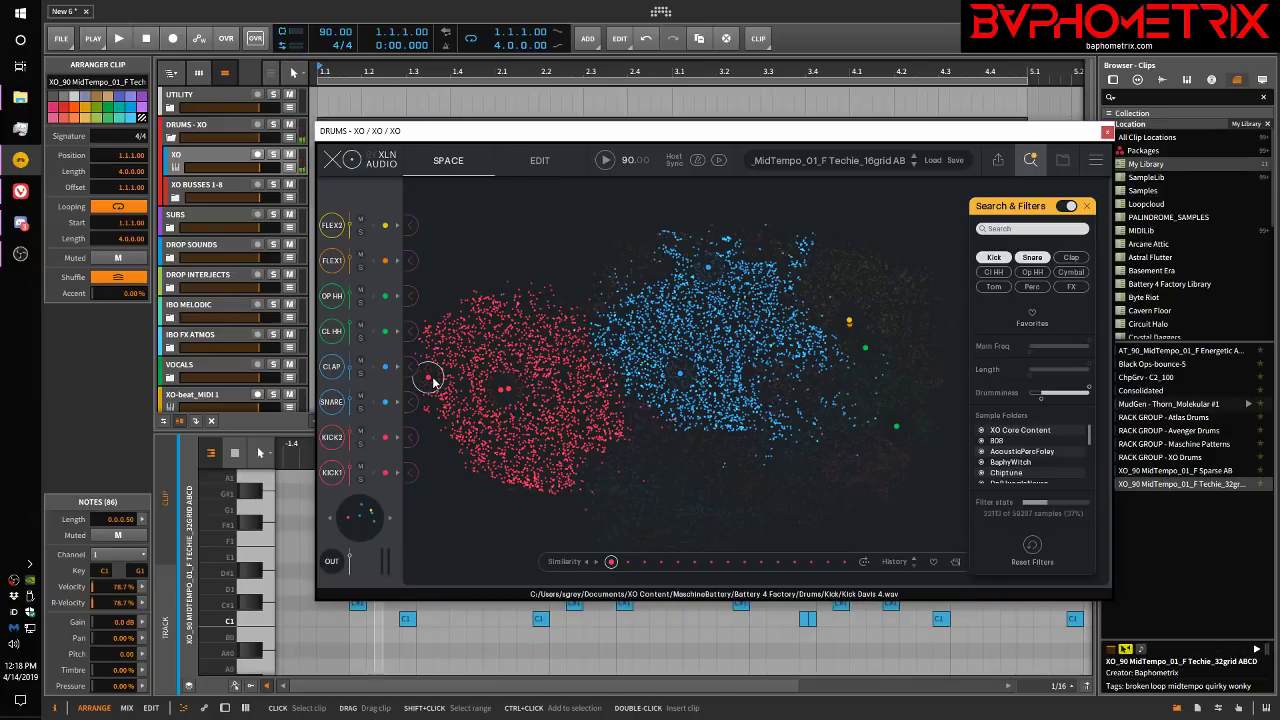
pyautogui.click(510, 470)
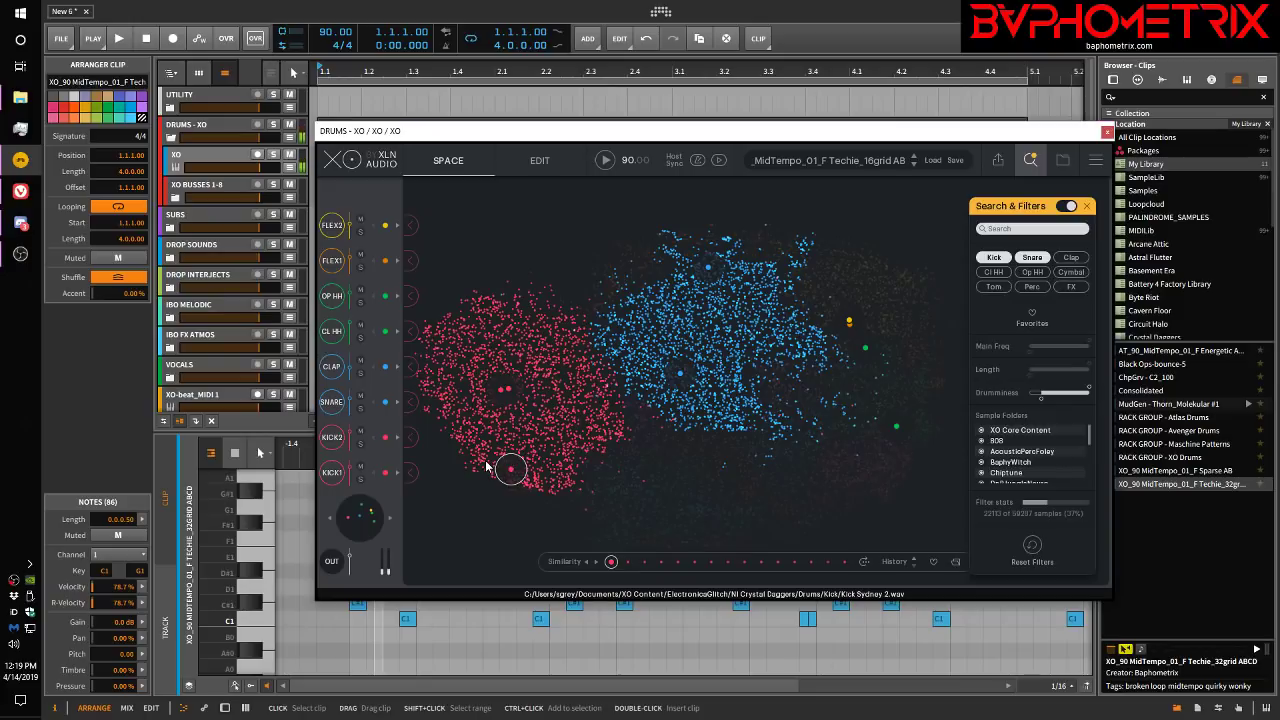
pyautogui.click(486, 464)
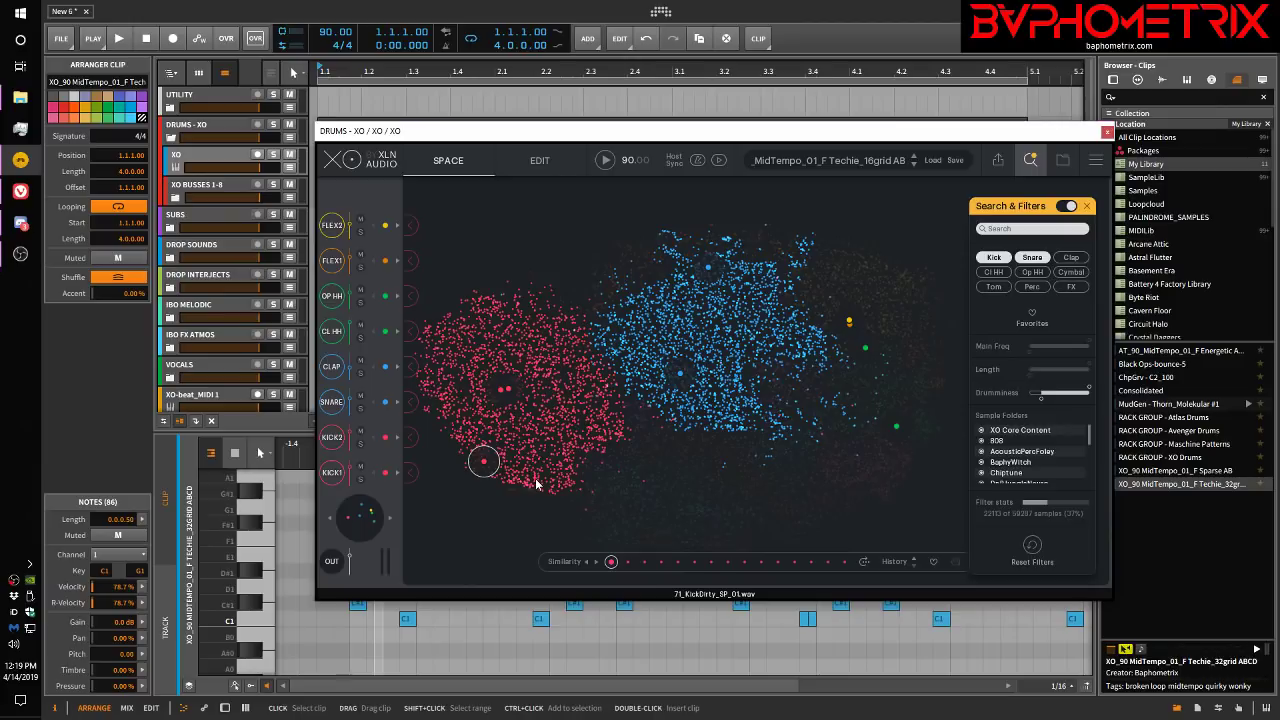
pyautogui.click(536, 484)
pyautogui.click(514, 479)
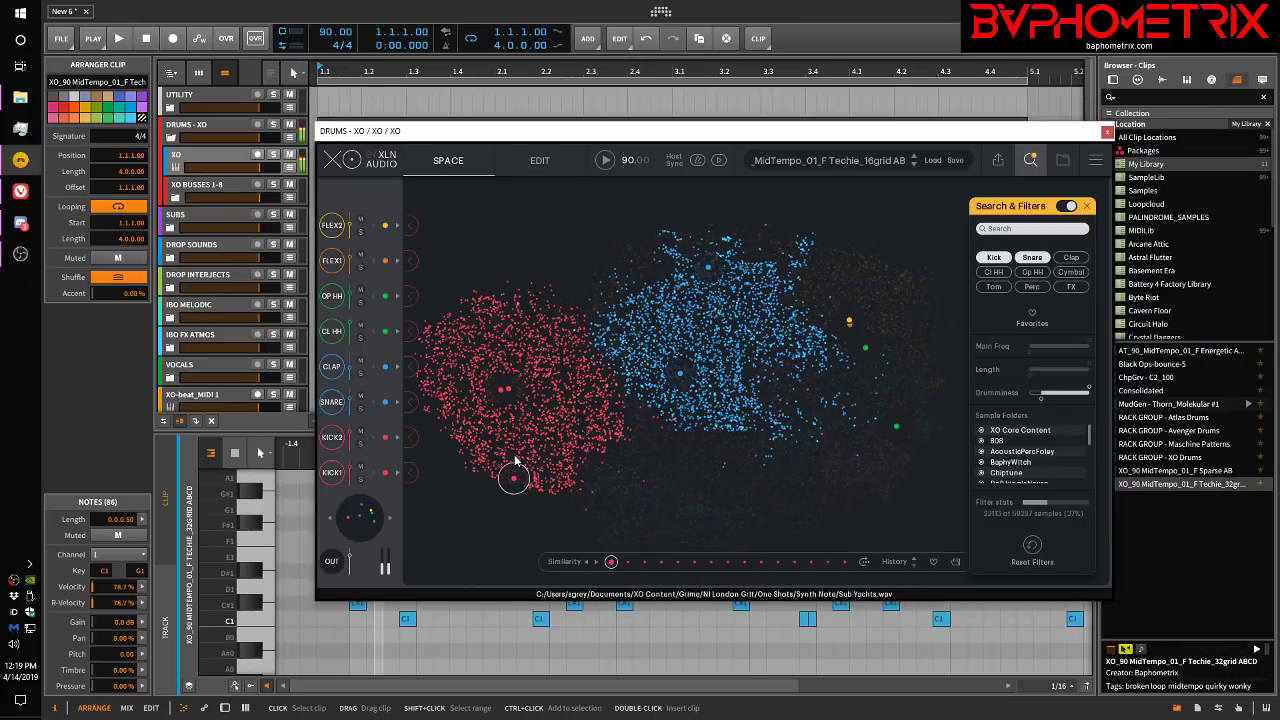
pyautogui.click(516, 458)
pyautogui.click(553, 456)
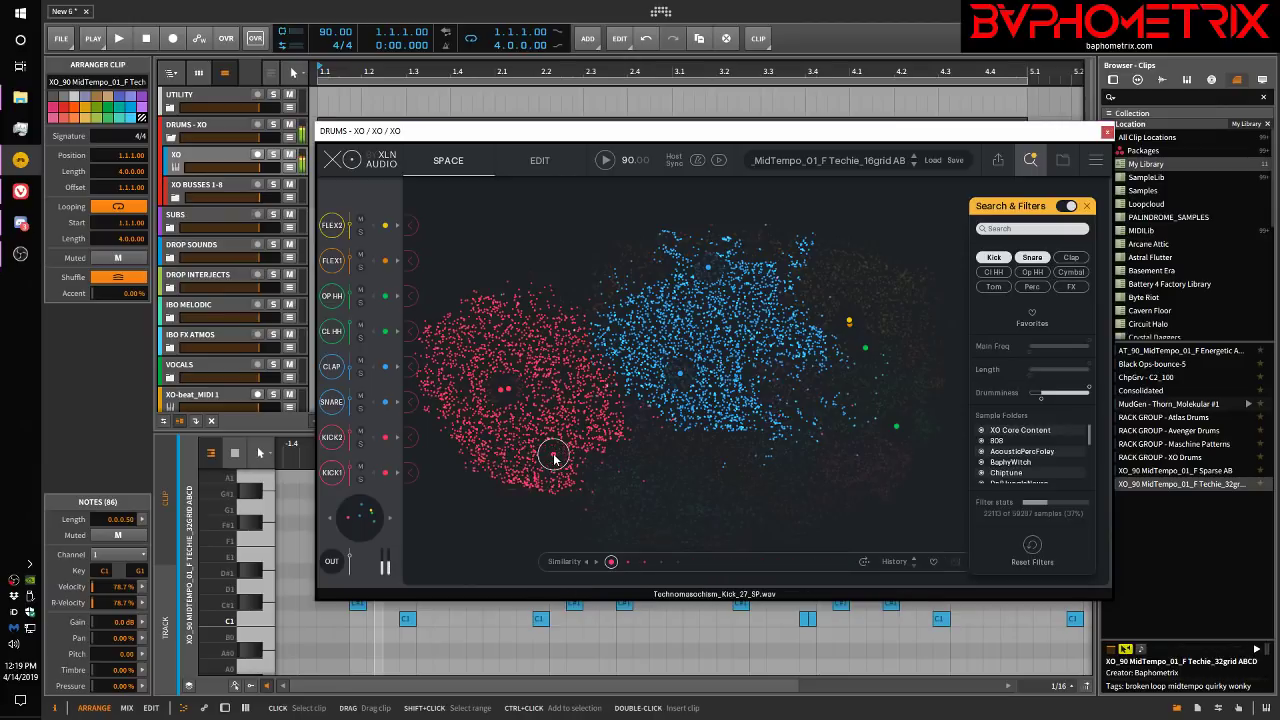
# Step: Audition kick samples across the upper edge of the red cluster
pyautogui.click(516, 302)
pyautogui.click(540, 320)
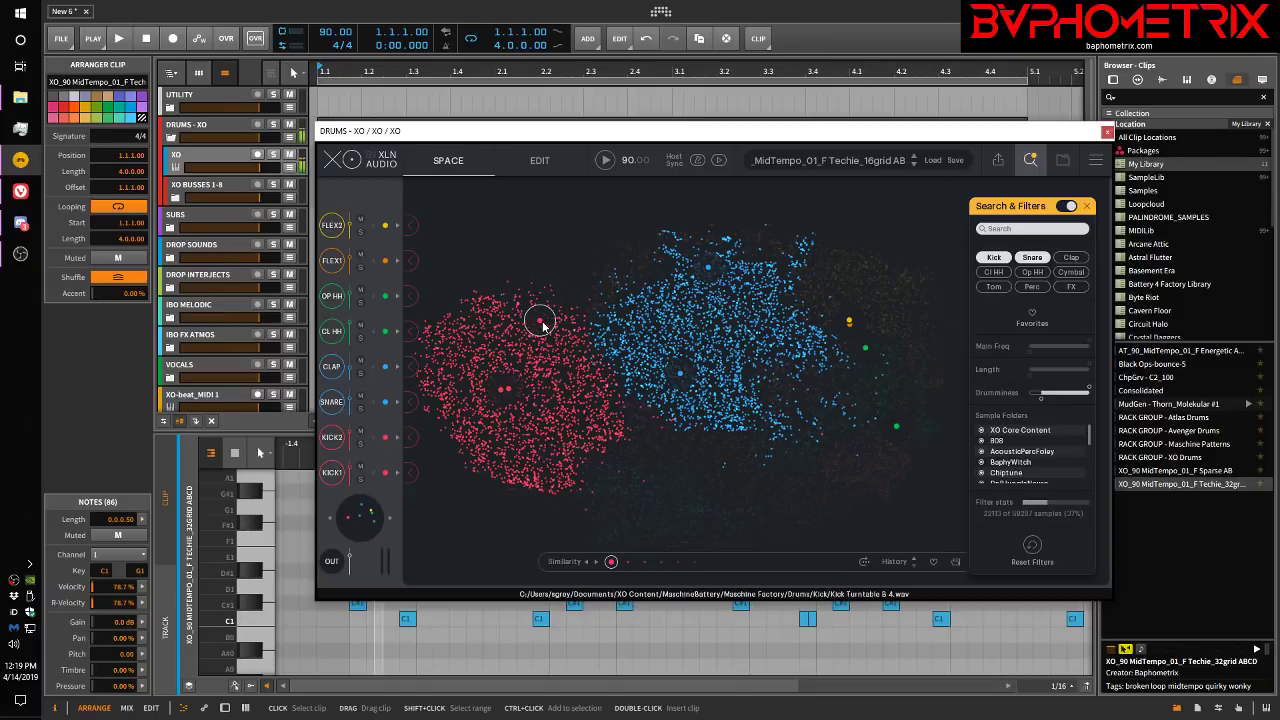
pyautogui.click(554, 297)
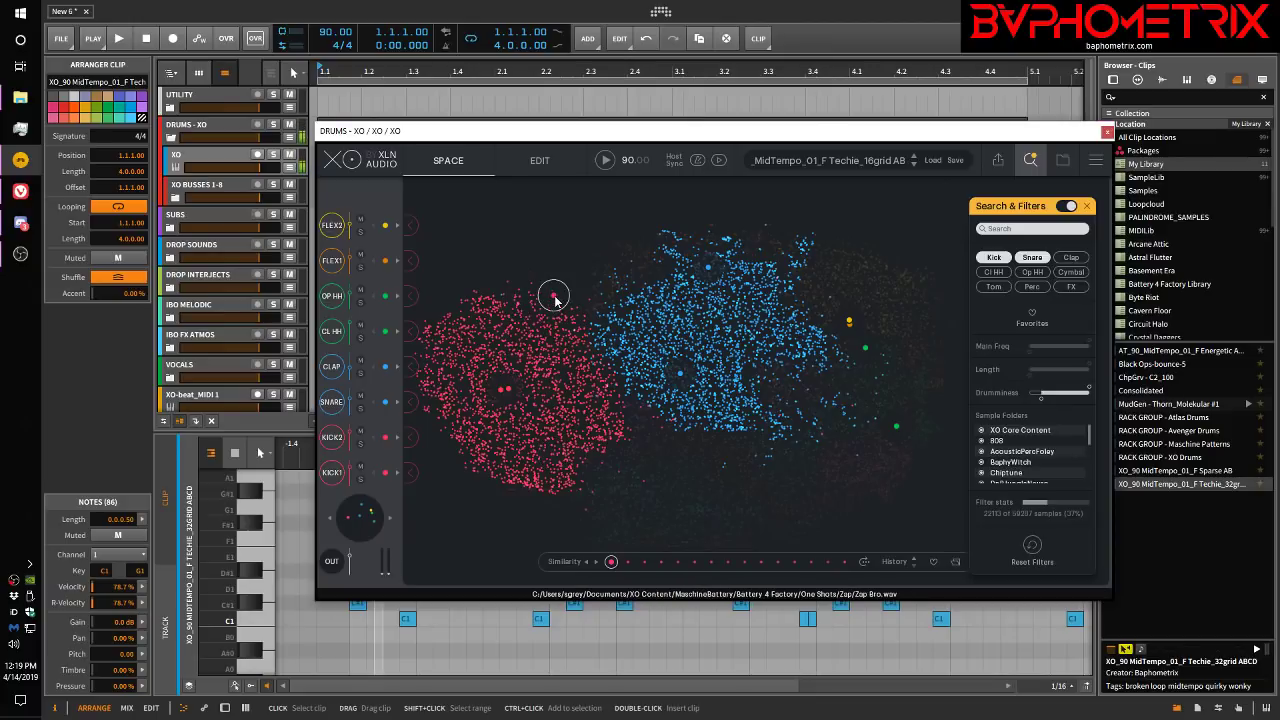
pyautogui.click(494, 306)
pyautogui.click(542, 338)
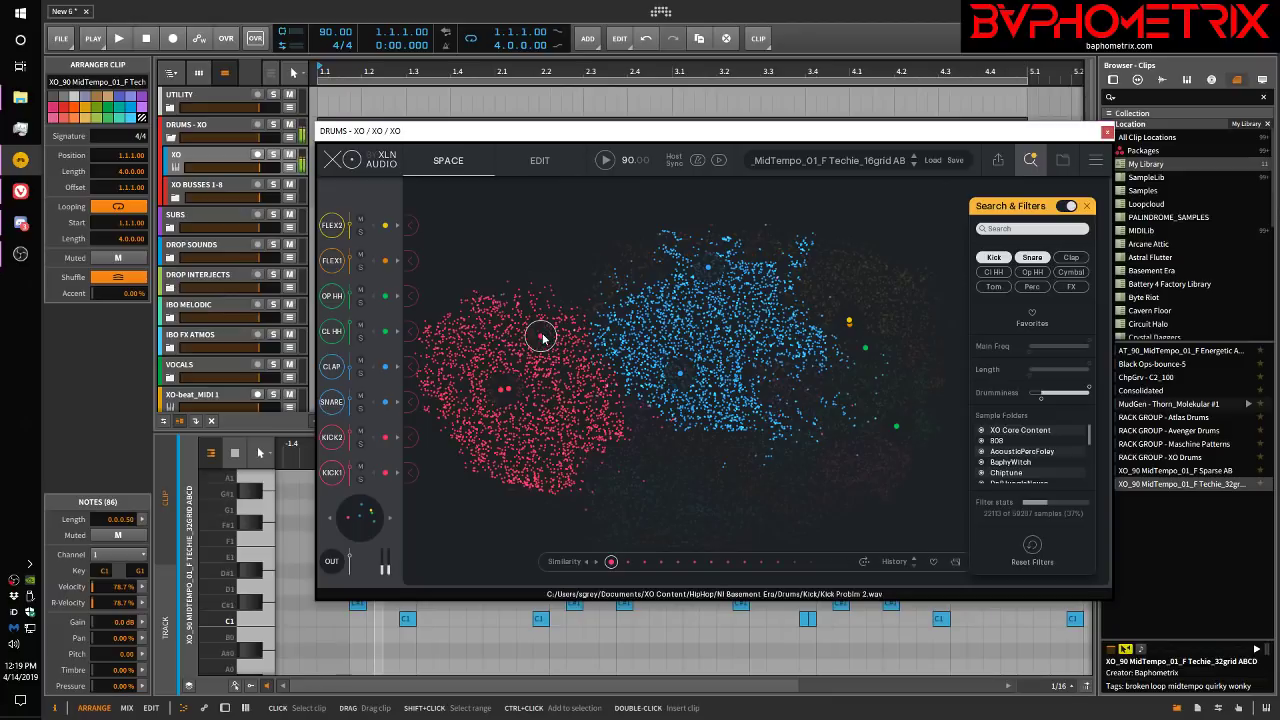
# Step: Audition kick samples on the red cluster's right edge where it borders the snares
pyautogui.click(605, 381)
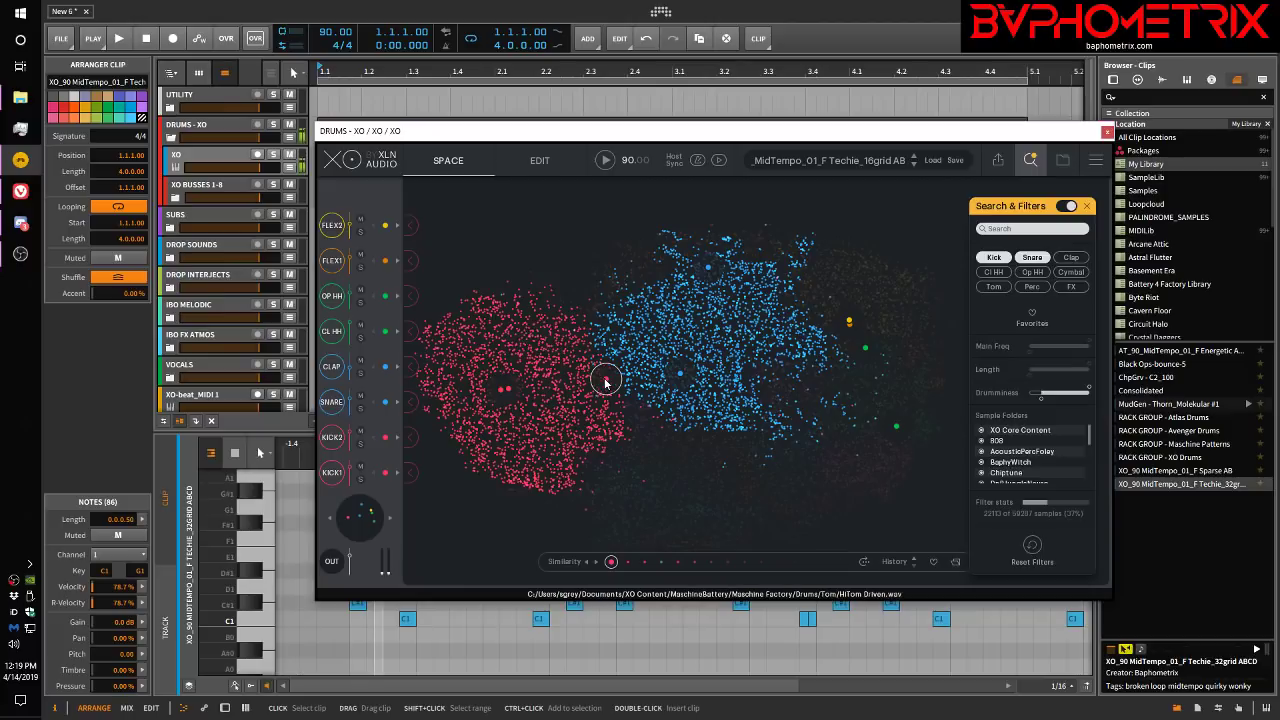
pyautogui.click(587, 362)
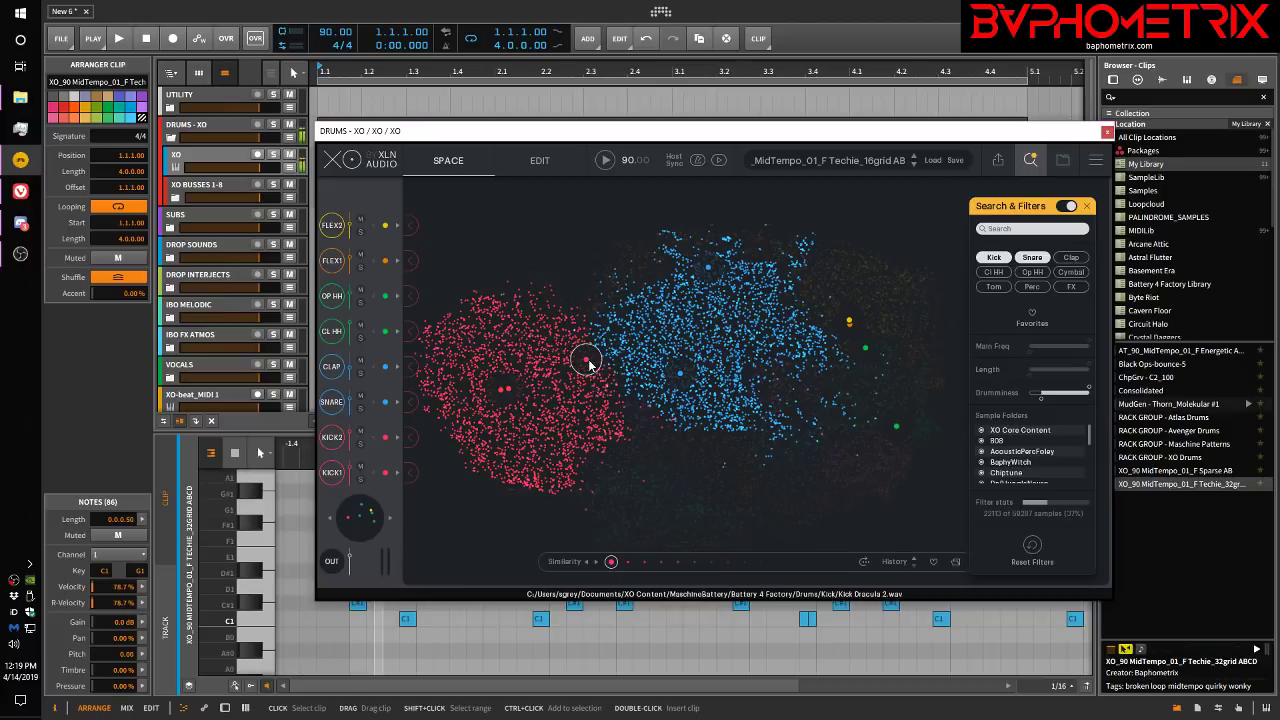
pyautogui.click(611, 392)
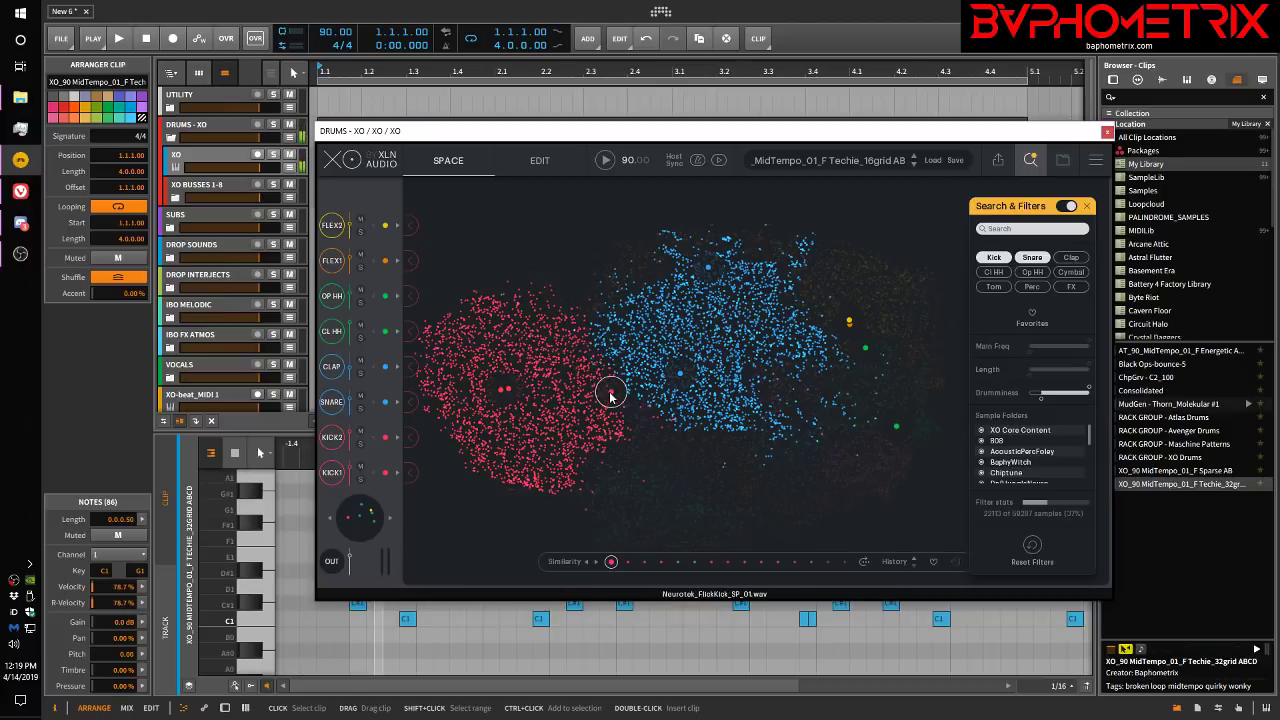
# Step: Assign Kick Beach 2.wav from the red cluster's left edge to the Clap channel and audition a neighbouring kick
pyautogui.click(441, 370)
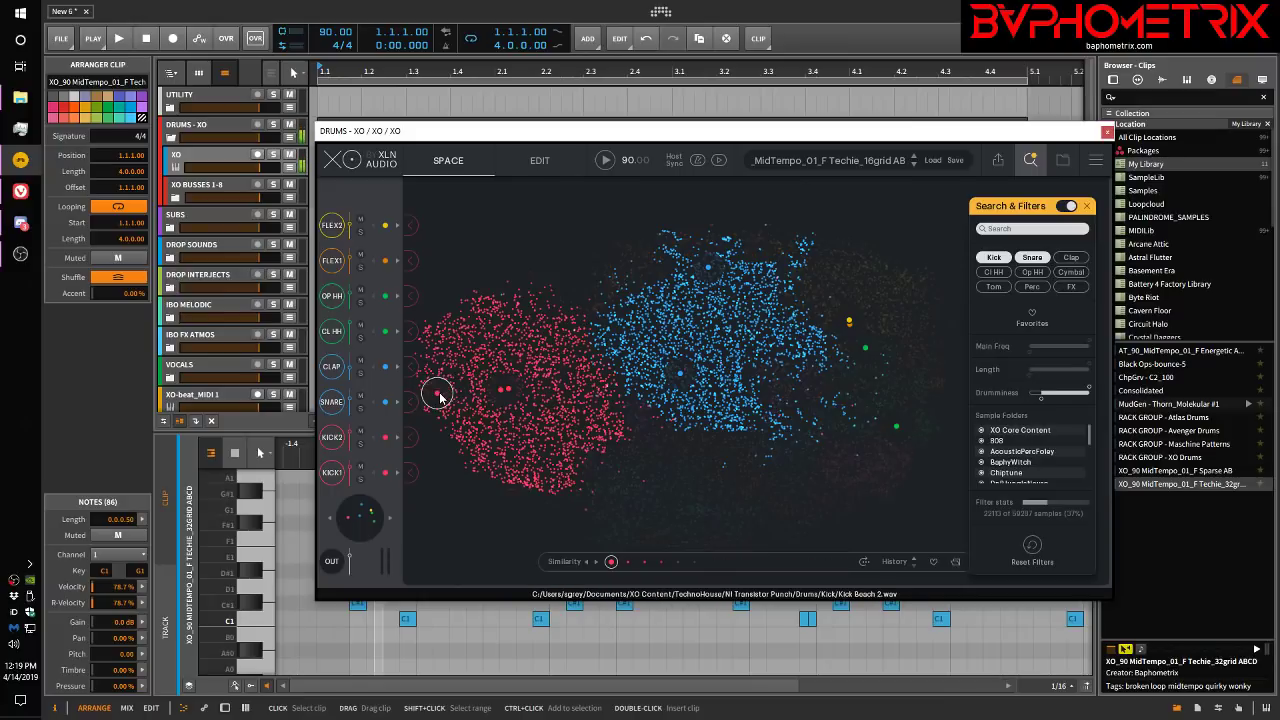
pyautogui.click(437, 393)
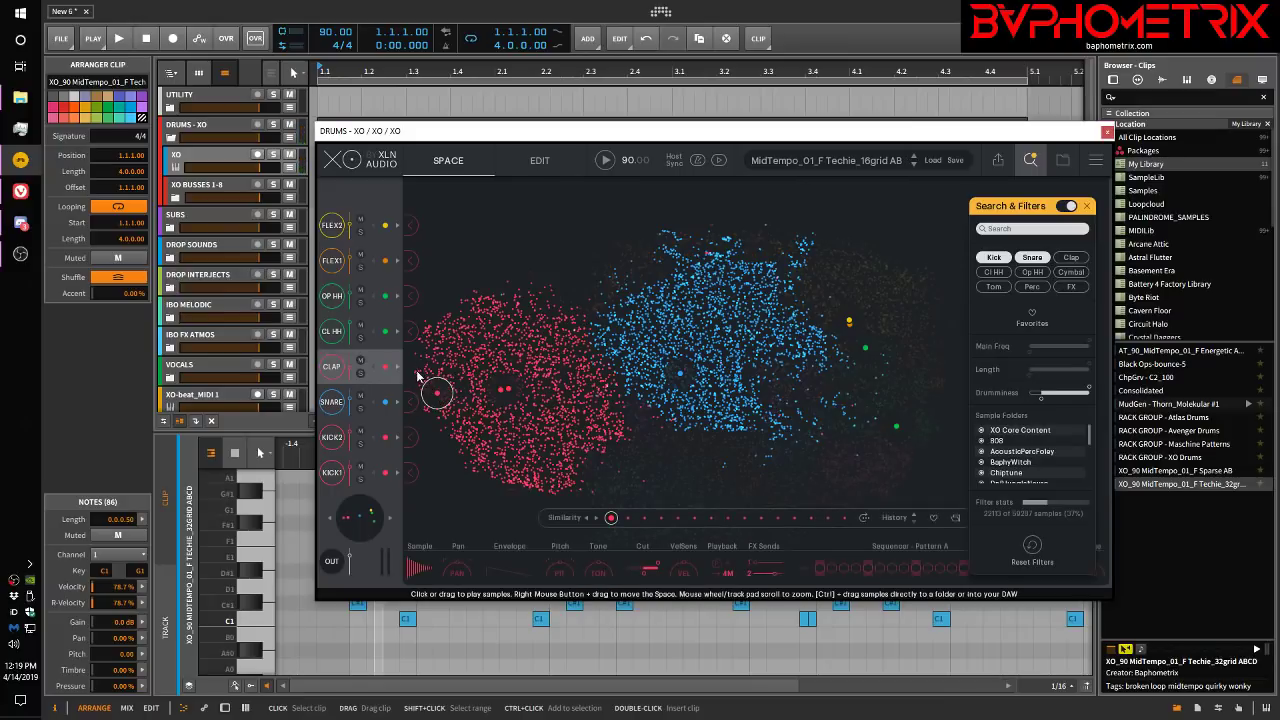
pyautogui.click(437, 366)
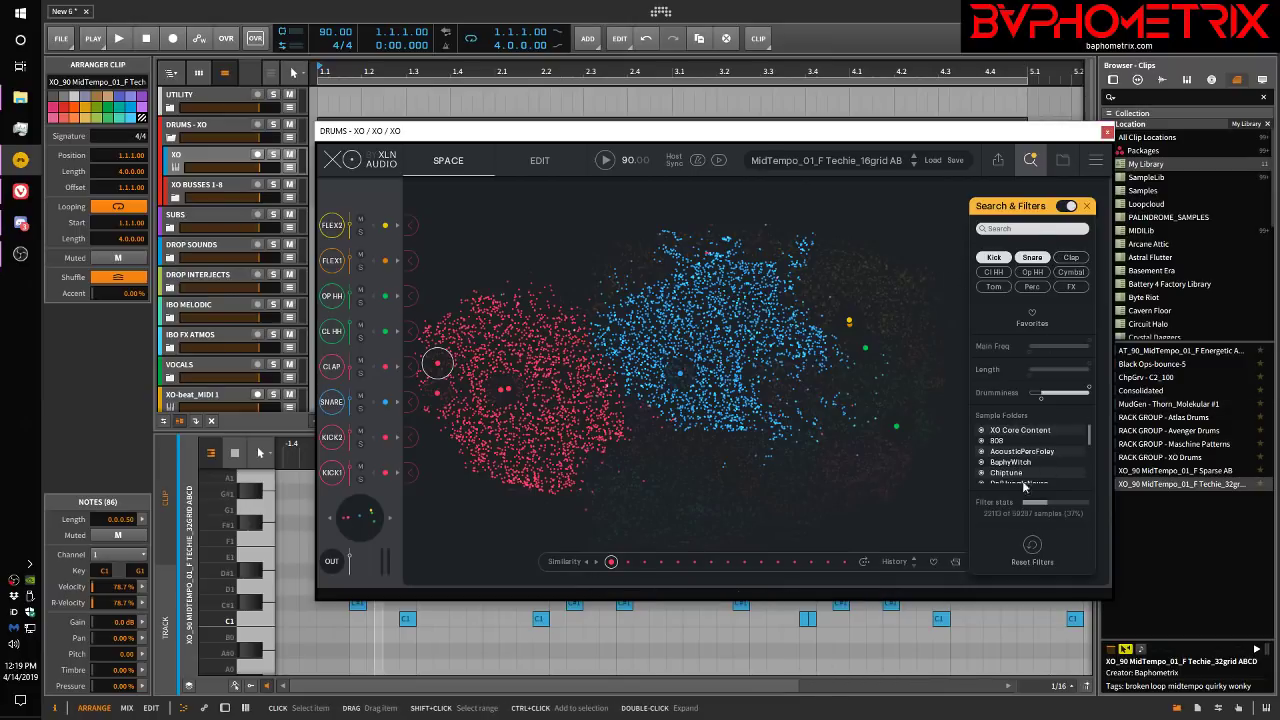
# Step: Clear the Kick and Snare type filters and exclude the FutureBassTrap sample folder
pyautogui.click(1033, 258)
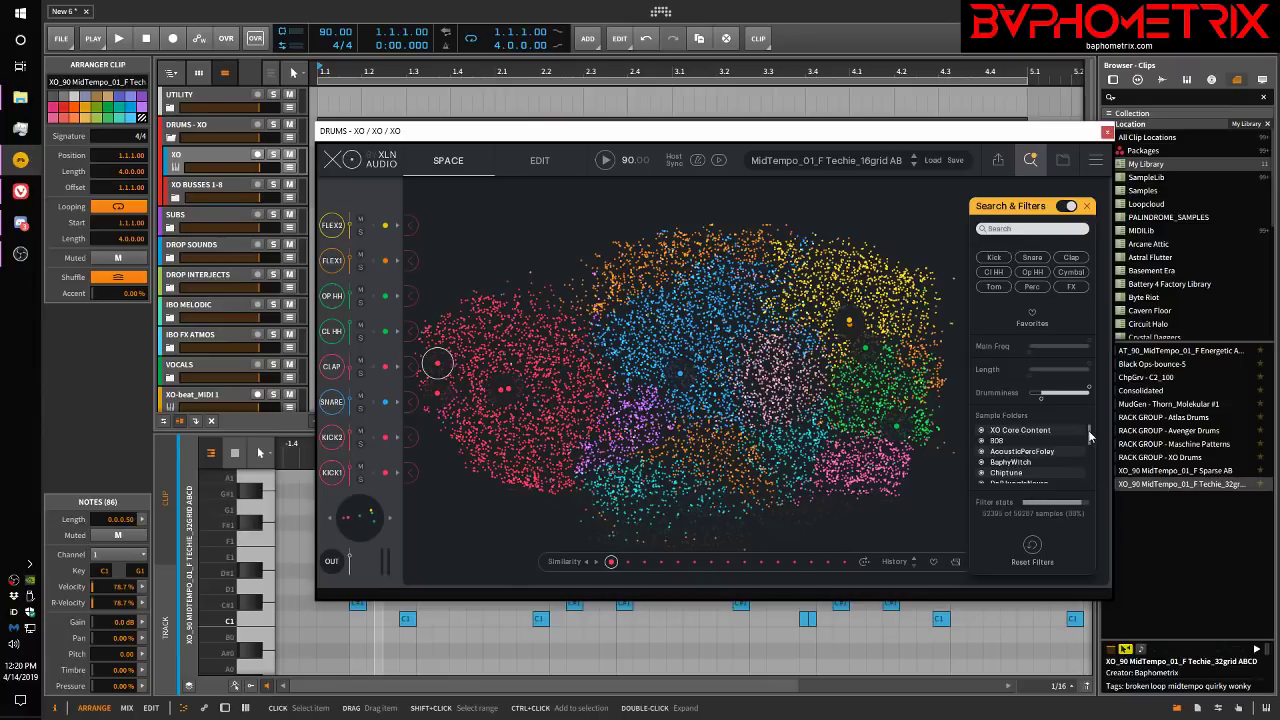
pyautogui.moveTo(1090, 435); pyautogui.dragTo(1093, 456)
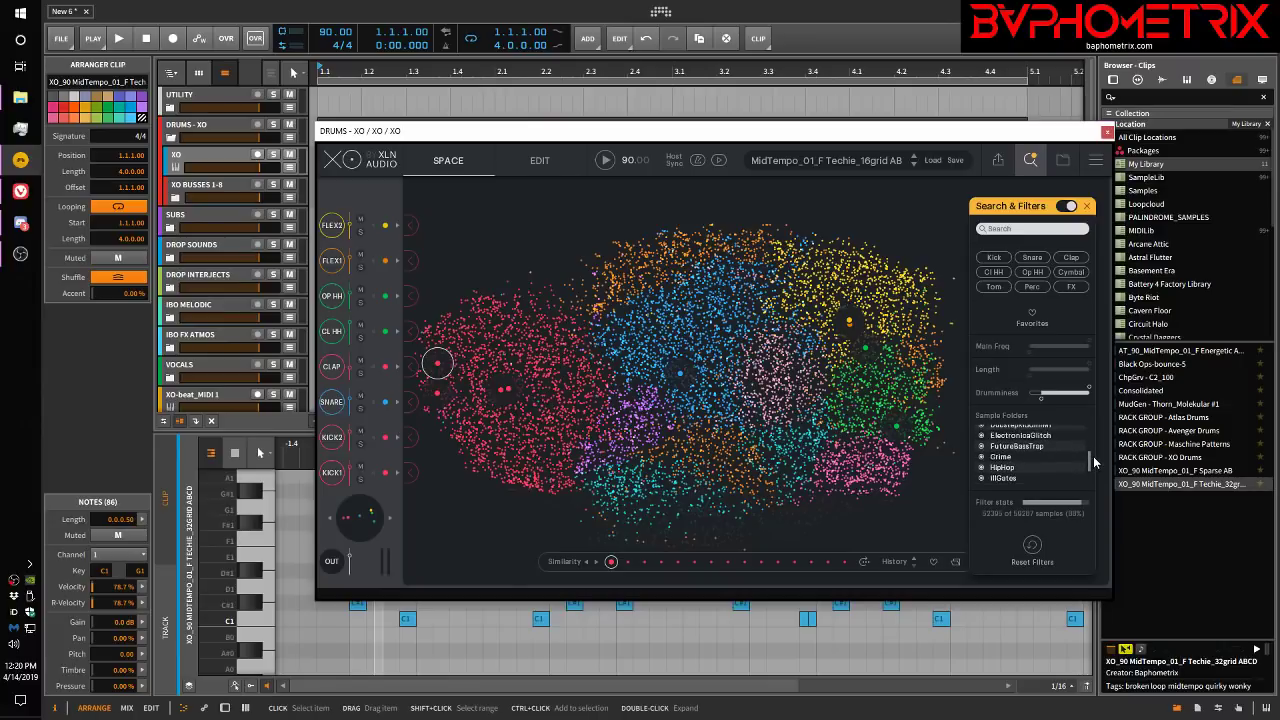
pyautogui.click(982, 445)
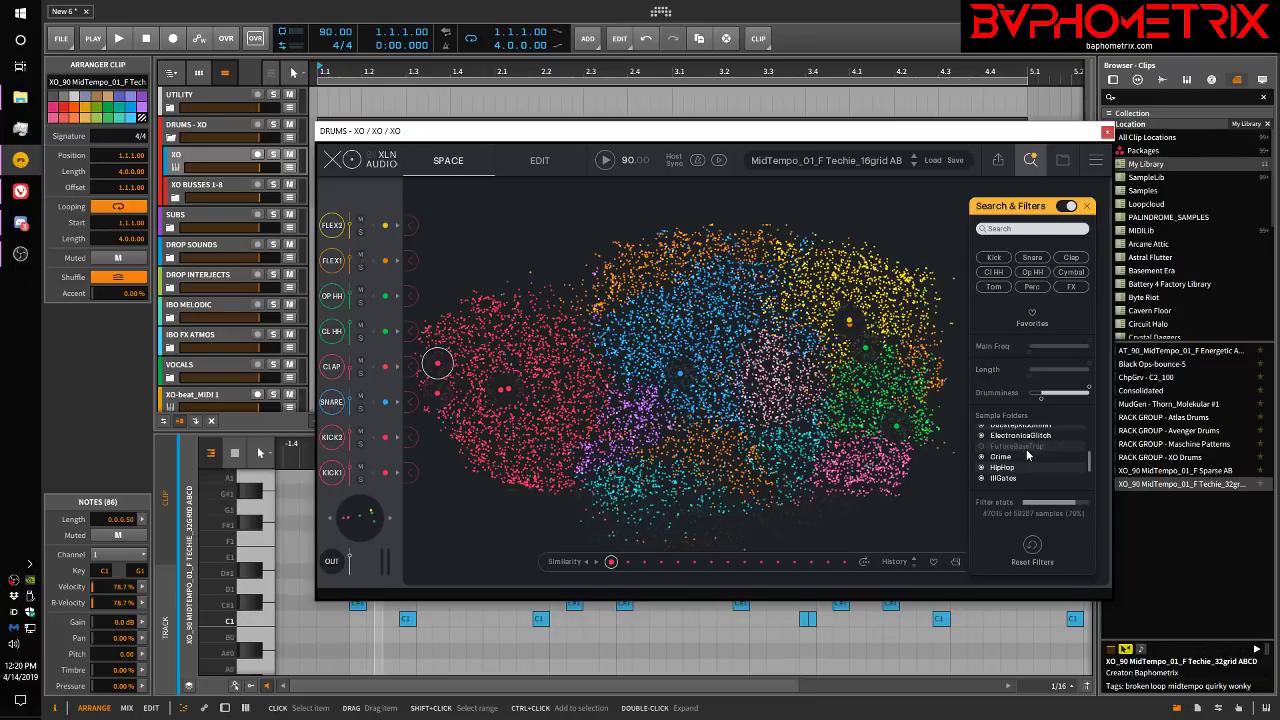
# Step: Exclude the ElectronicaGlitch, DubstepRiddimMT, DnBJungleNeuro, Chiptune, BaphyWitch, AcousticPercFoley, 808 and XO Core Content sample folders from the filter
pyautogui.click(1024, 432)
pyautogui.scroll(1, 1024, 440)
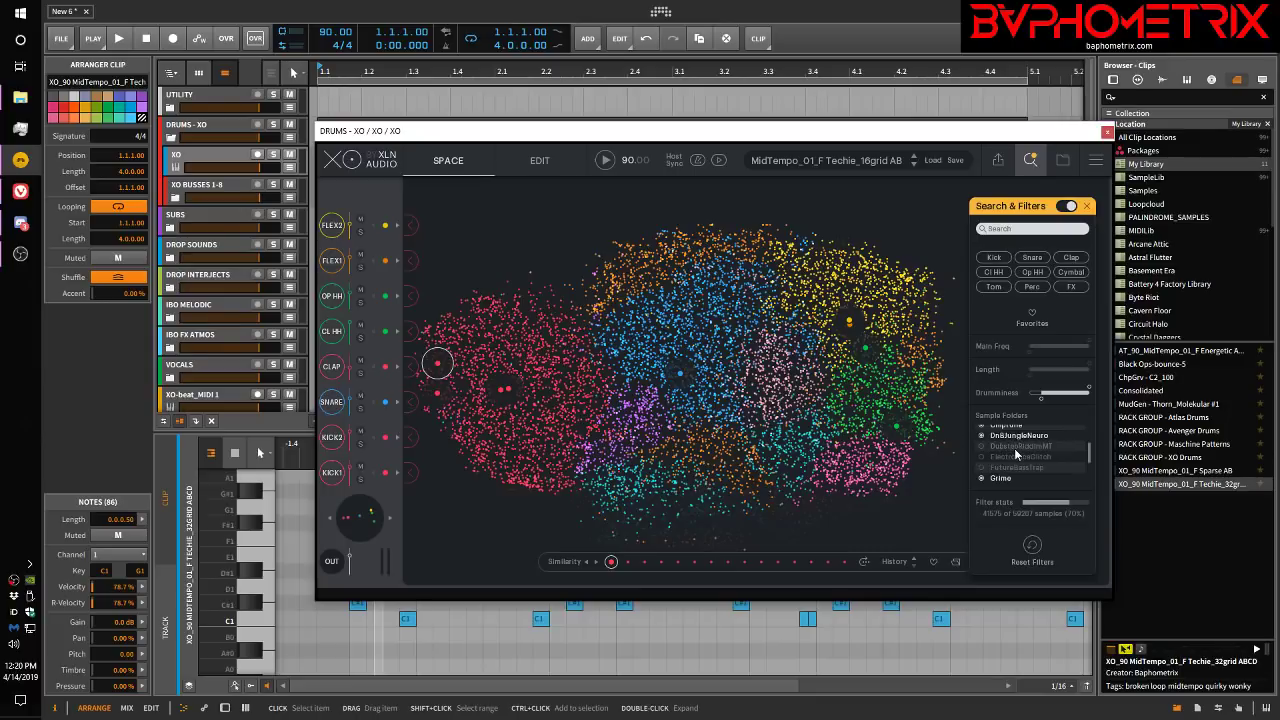
pyautogui.scroll(2, 1015, 450)
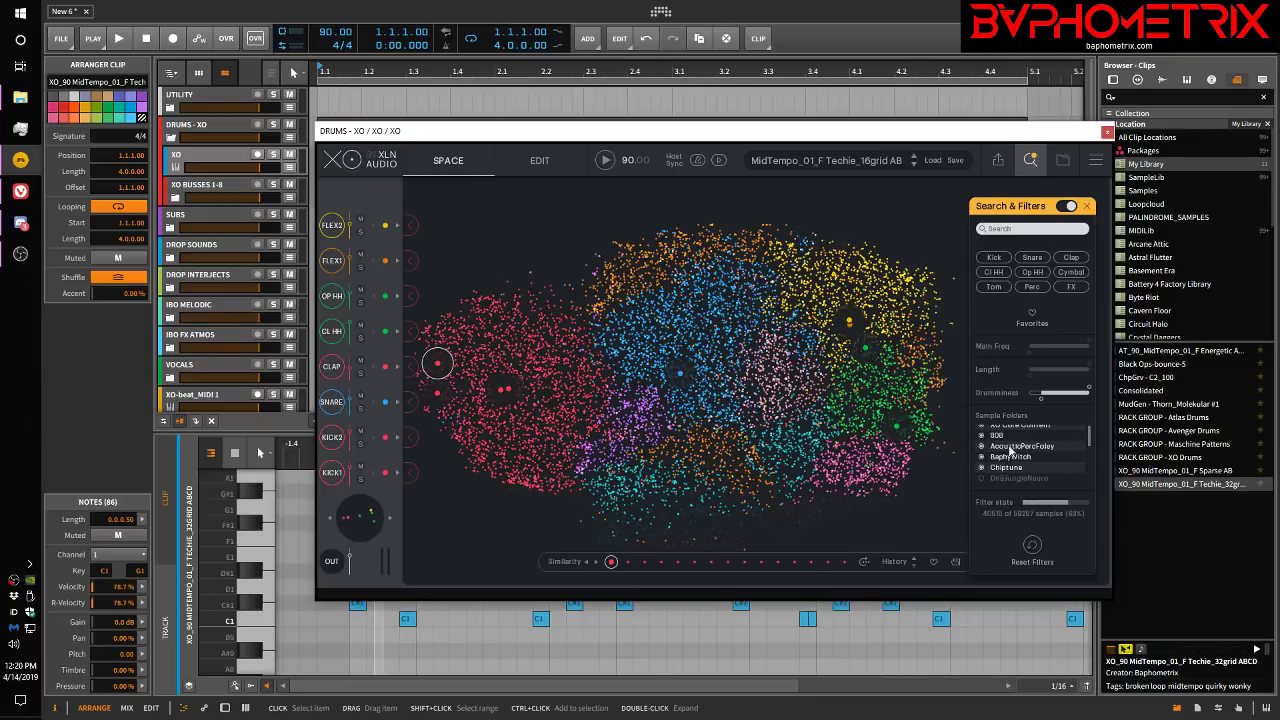
pyautogui.click(997, 437)
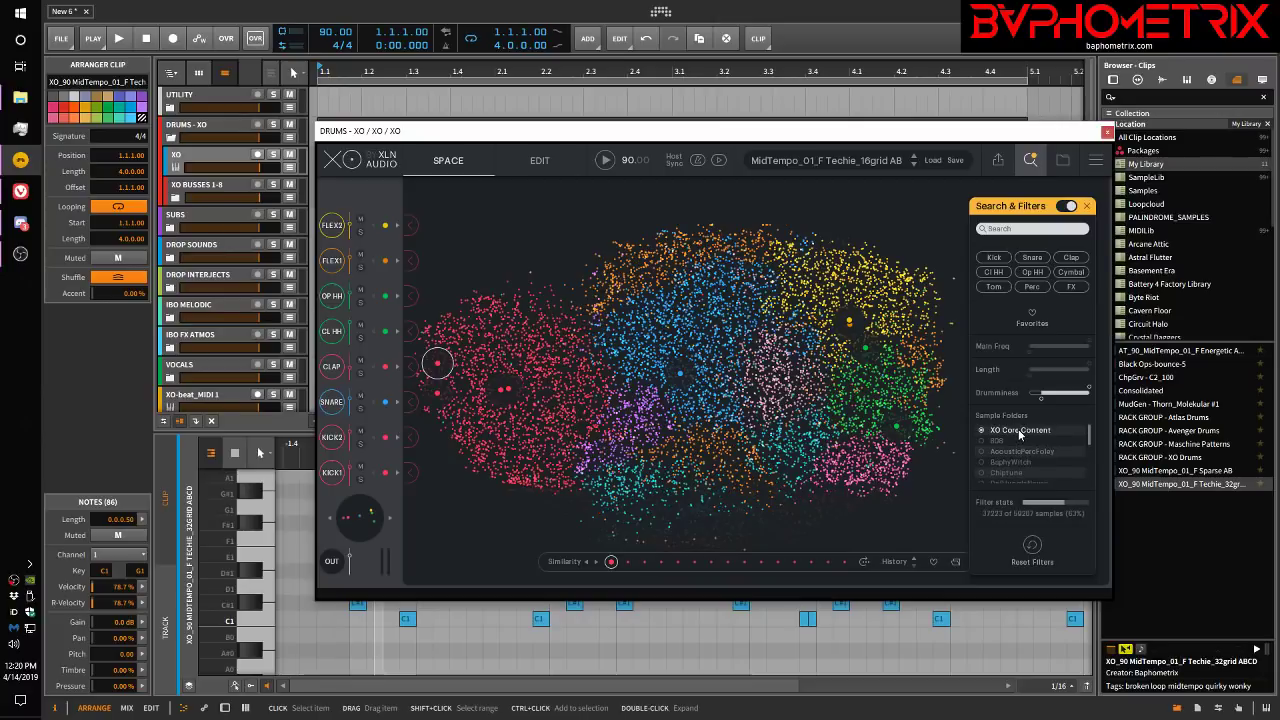
pyautogui.click(1020, 433)
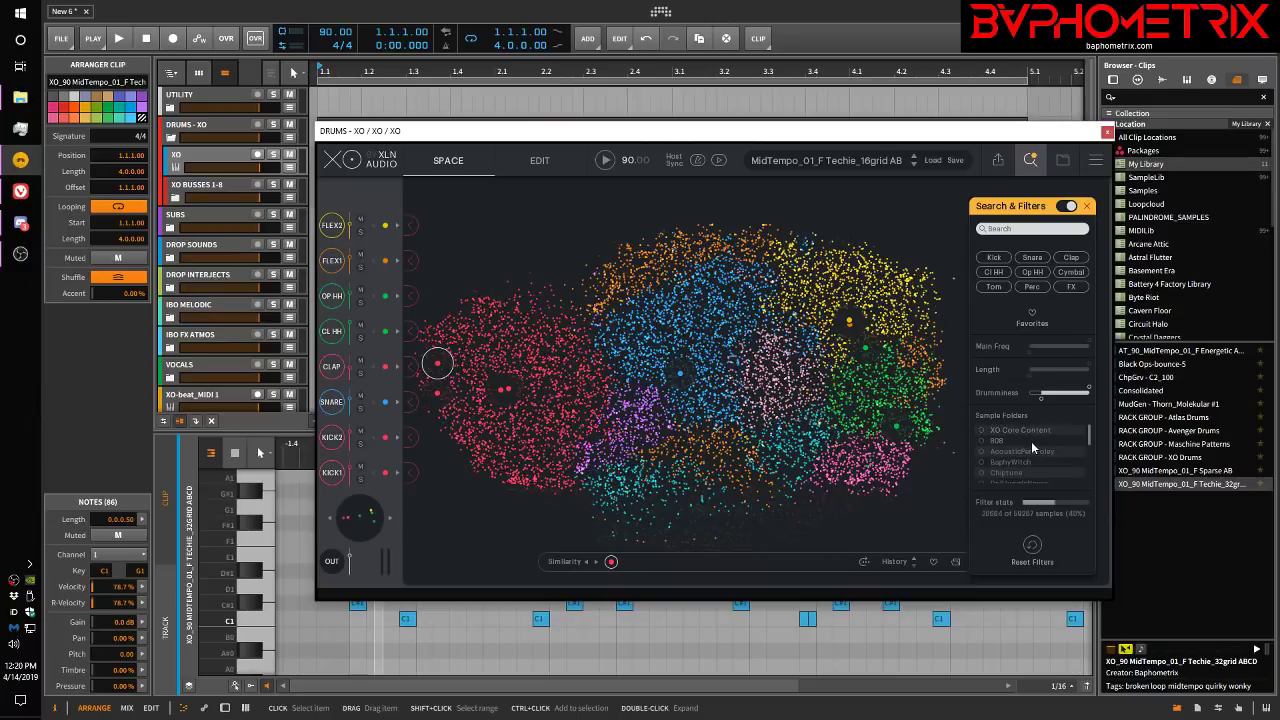
# Step: Exclude the HipHop, IllGates, MaschineBattery, TechnoHouse and Moombah sample folders, leaving only Grime included
pyautogui.scroll(-3, 1031, 441)
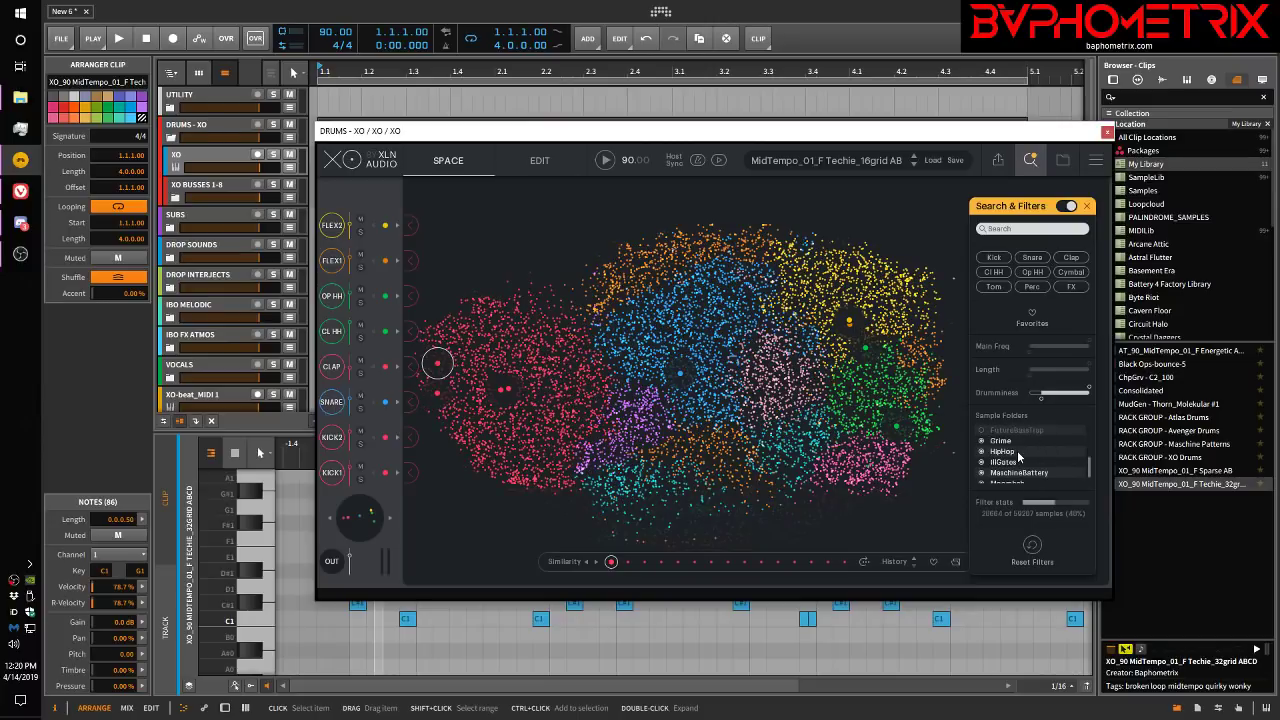
pyautogui.click(1006, 453)
pyautogui.click(1008, 462)
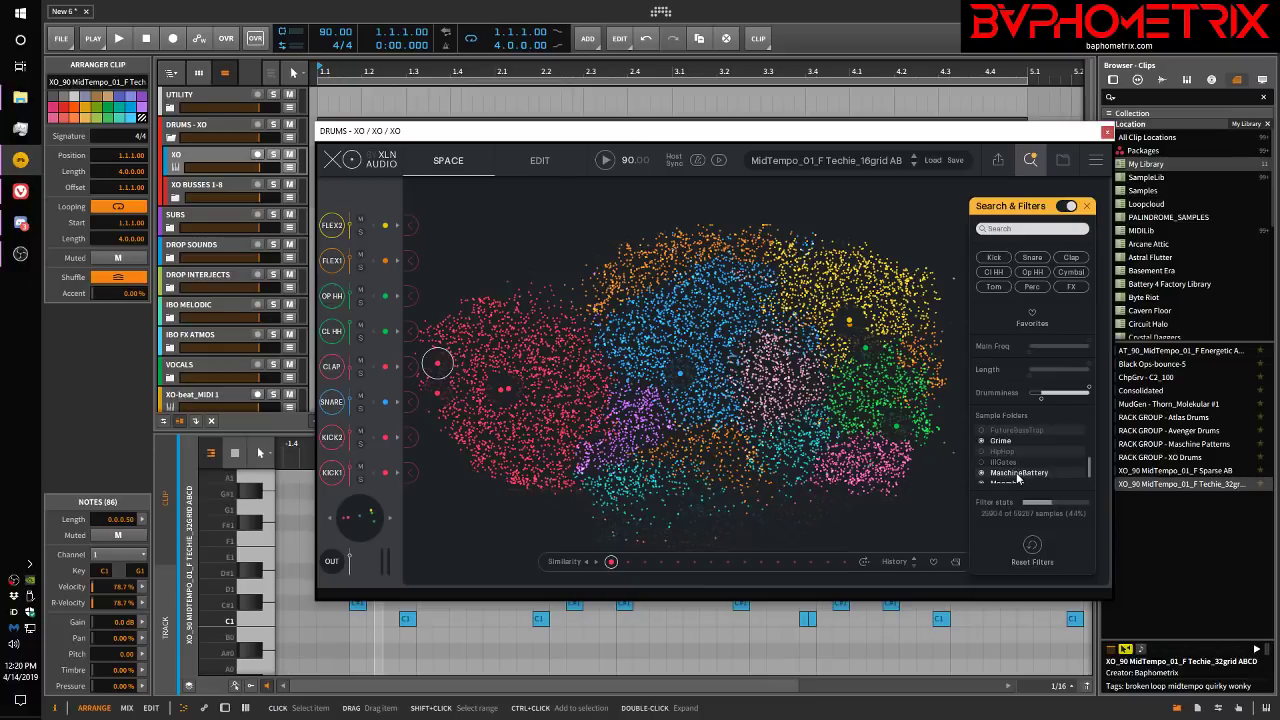
pyautogui.click(1025, 473)
pyautogui.scroll(-1, 1028, 476)
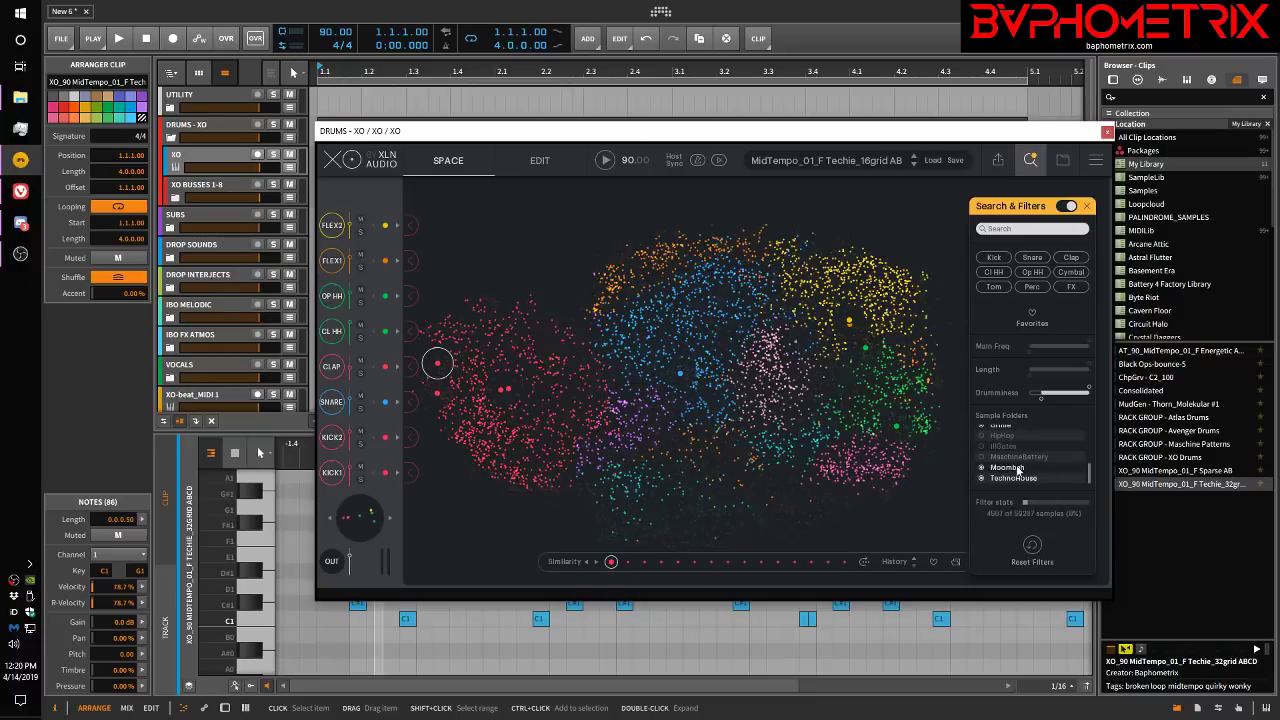
pyautogui.click(1018, 477)
pyautogui.click(1008, 467)
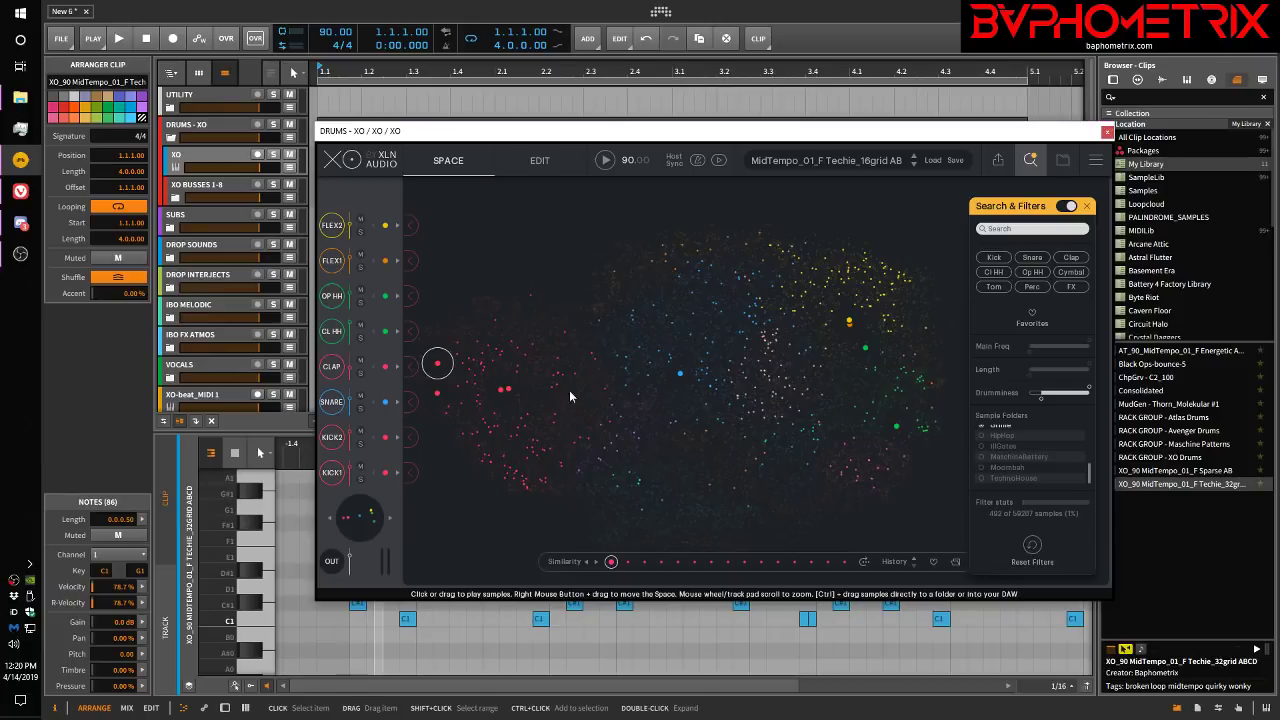
# Step: Audition the Grime folder's samples across the red, blue, teal, pale pink and yellow clusters of the space
pyautogui.moveTo(514, 432)
pyautogui.mouseDown()
pyautogui.moveTo(484, 448)
pyautogui.moveTo(526, 476)
pyautogui.moveTo(552, 391)
pyautogui.moveTo(518, 355)
pyautogui.moveTo(469, 368)
pyautogui.moveTo(467, 345)
pyautogui.moveTo(565, 376)
pyautogui.moveTo(582, 369)
pyautogui.moveTo(531, 295)
pyautogui.mouseUp()
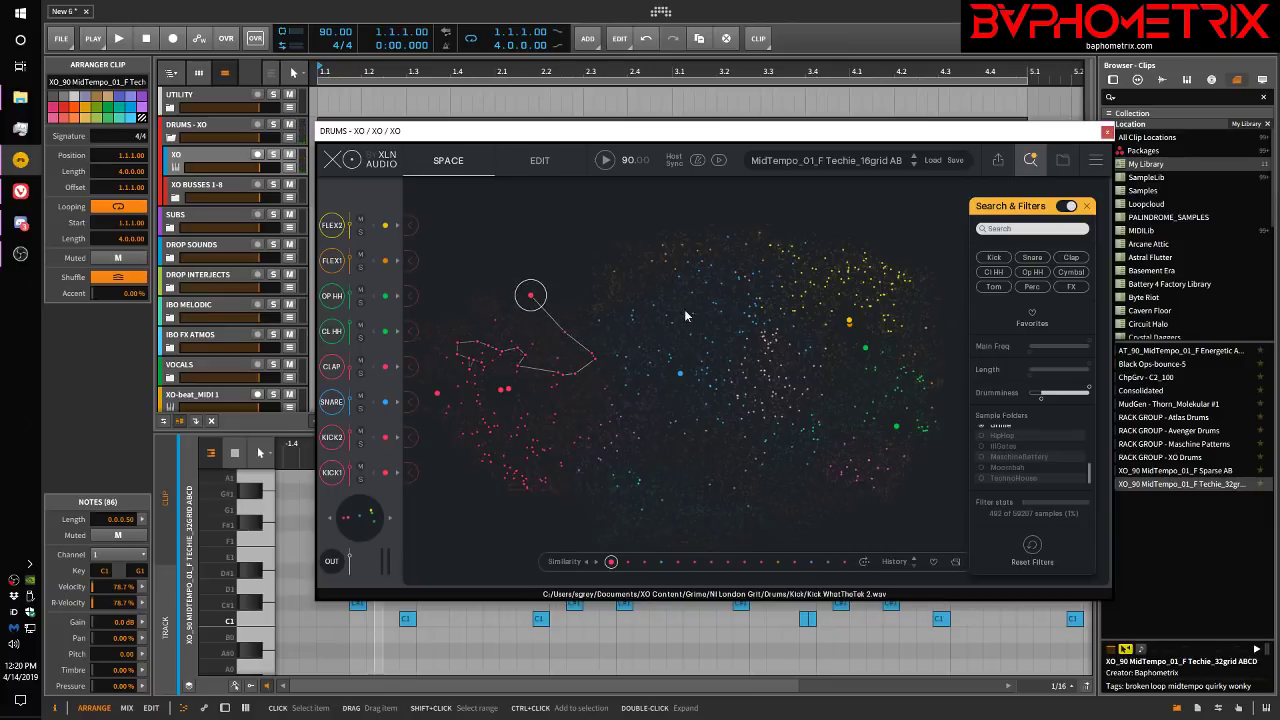
pyautogui.moveTo(718, 297)
pyautogui.mouseDown()
pyautogui.moveTo(689, 289)
pyautogui.moveTo(680, 308)
pyautogui.moveTo(758, 312)
pyautogui.moveTo(734, 347)
pyautogui.moveTo(705, 366)
pyautogui.moveTo(648, 352)
pyautogui.moveTo(648, 366)
pyautogui.mouseUp()
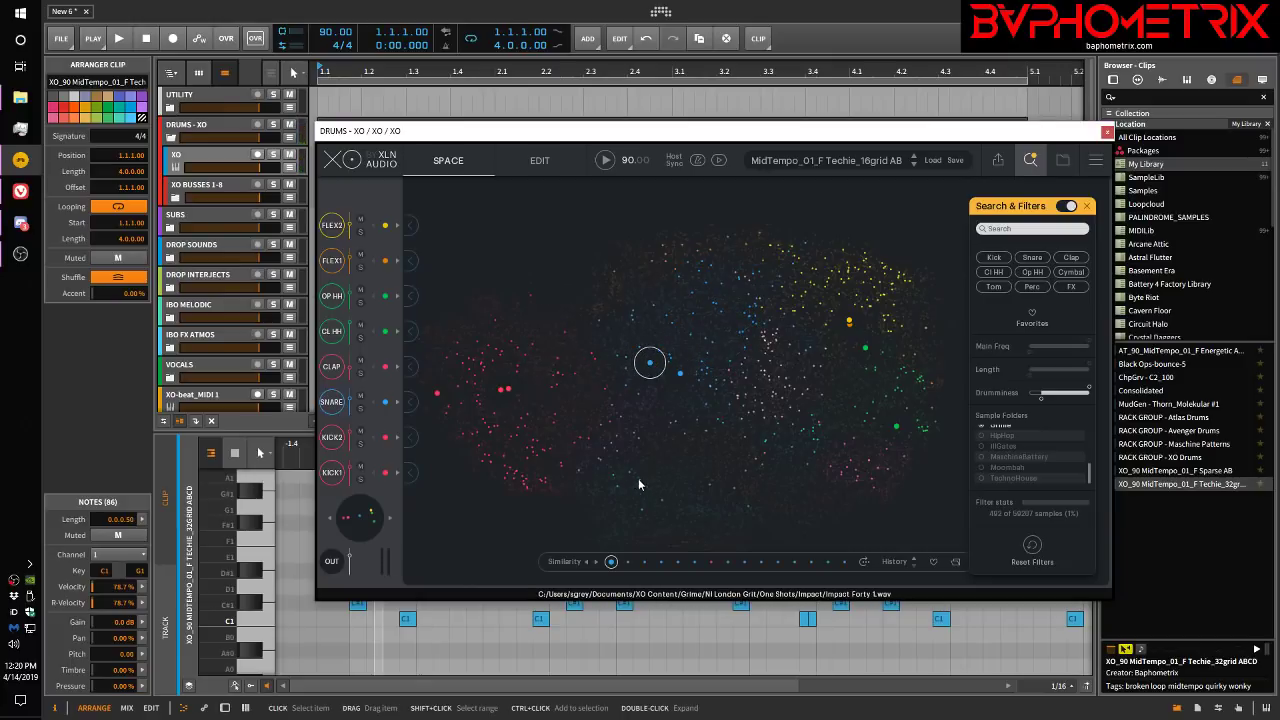
pyautogui.moveTo(638, 477)
pyautogui.mouseDown()
pyautogui.moveTo(615, 490)
pyautogui.moveTo(608, 472)
pyautogui.moveTo(629, 471)
pyautogui.mouseUp()
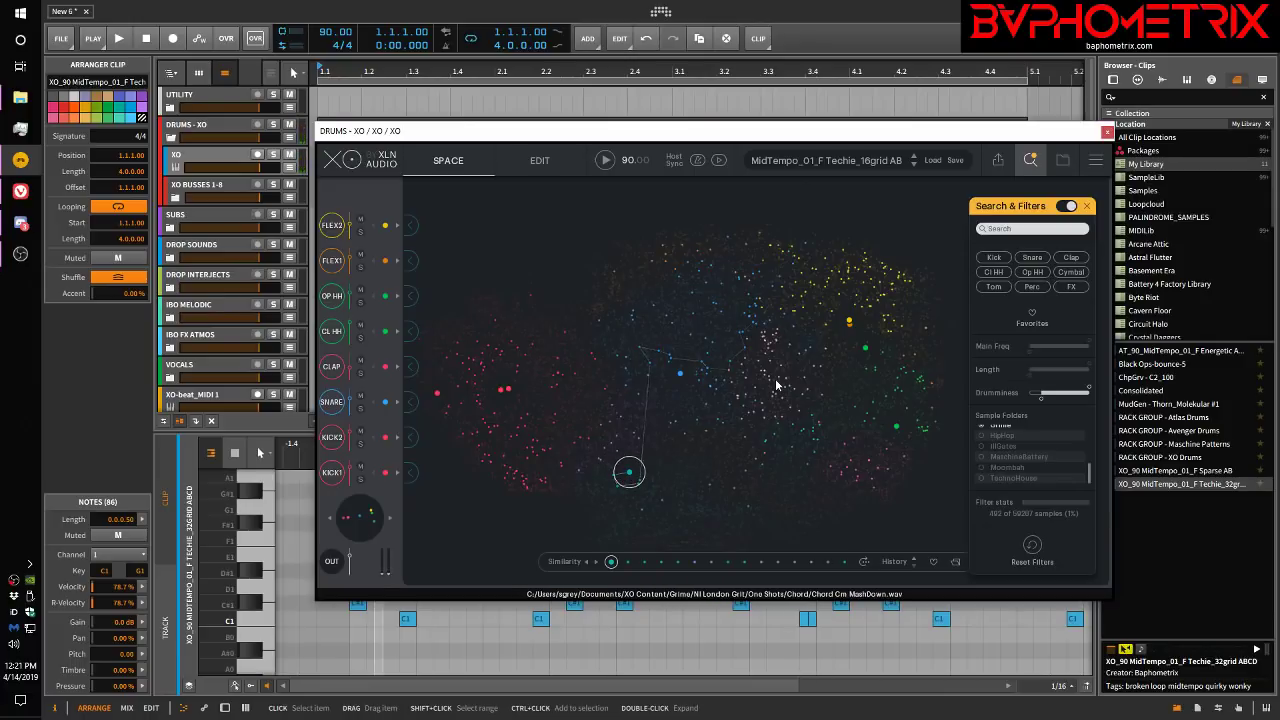
pyautogui.click(767, 370)
pyautogui.moveTo(769, 370)
pyautogui.mouseDown()
pyautogui.moveTo(766, 346)
pyautogui.moveTo(797, 387)
pyautogui.moveTo(778, 403)
pyautogui.moveTo(743, 372)
pyautogui.mouseUp()
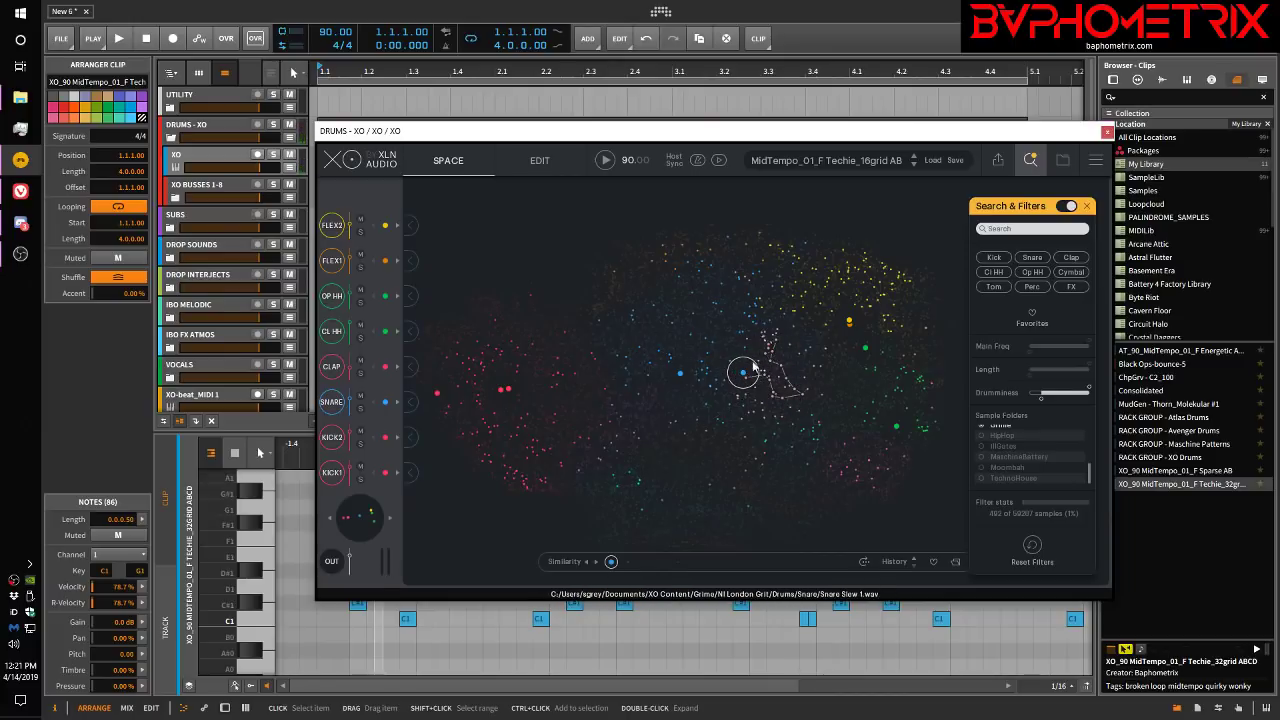
pyautogui.moveTo(804, 282)
pyautogui.mouseDown()
pyautogui.moveTo(868, 268)
pyautogui.moveTo(868, 285)
pyautogui.moveTo(898, 280)
pyautogui.moveTo(902, 294)
pyautogui.moveTo(847, 293)
pyautogui.moveTo(799, 259)
pyautogui.mouseUp()
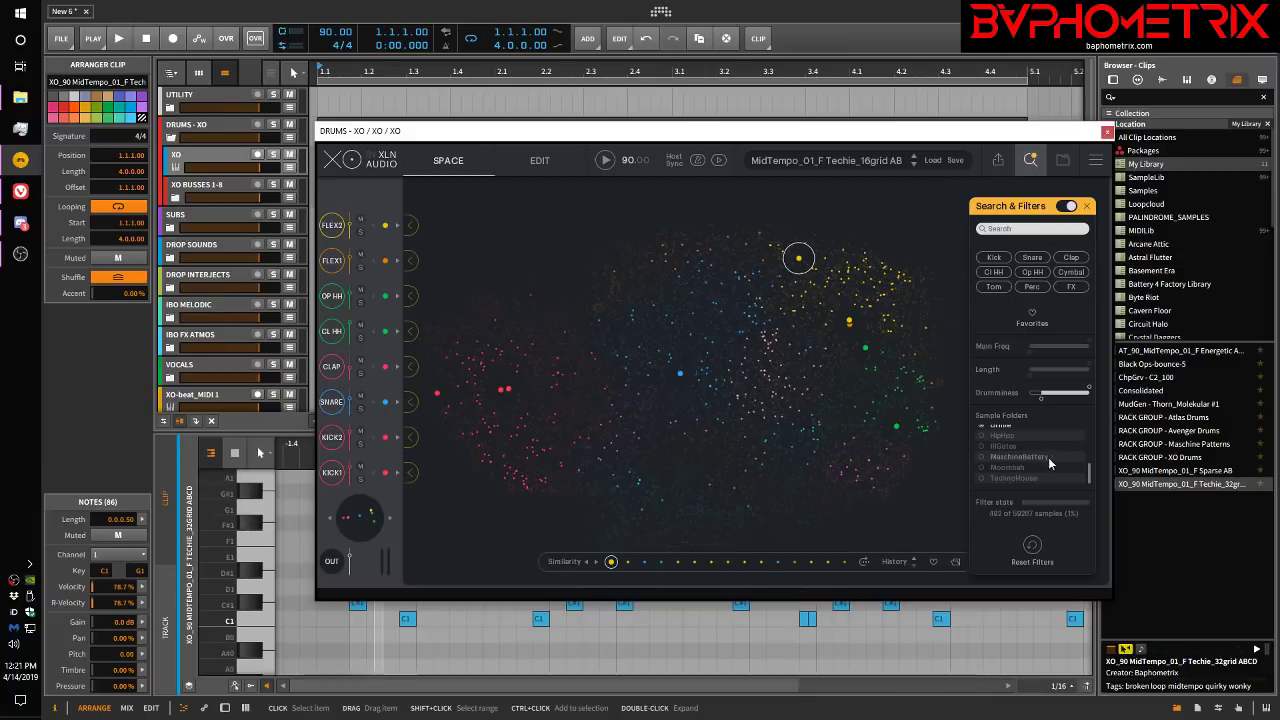
# Step: Open the Sample Folders dialog, examine the full list of scanned folders, and close it without changes
pyautogui.click(1063, 161)
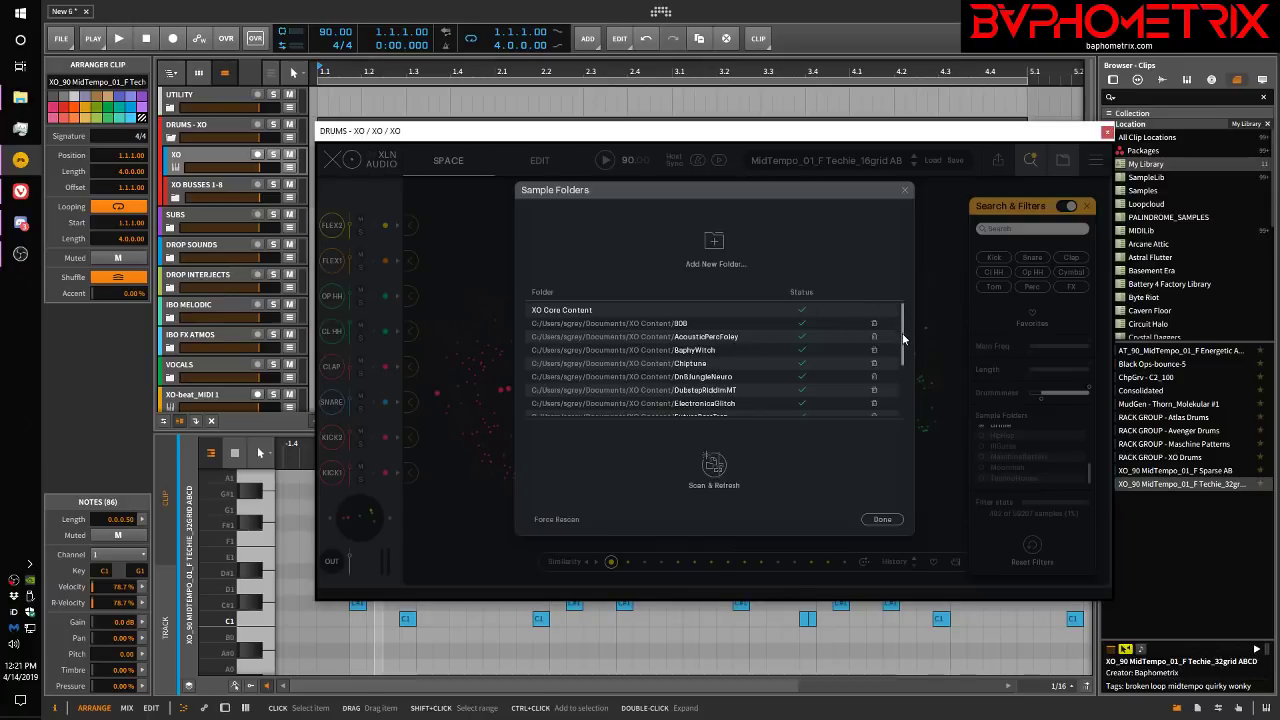
pyautogui.moveTo(902, 333)
pyautogui.mouseDown()
pyautogui.moveTo(901, 414)
pyautogui.moveTo(891, 331)
pyautogui.mouseUp()
pyautogui.scroll(-3, 731, 378)
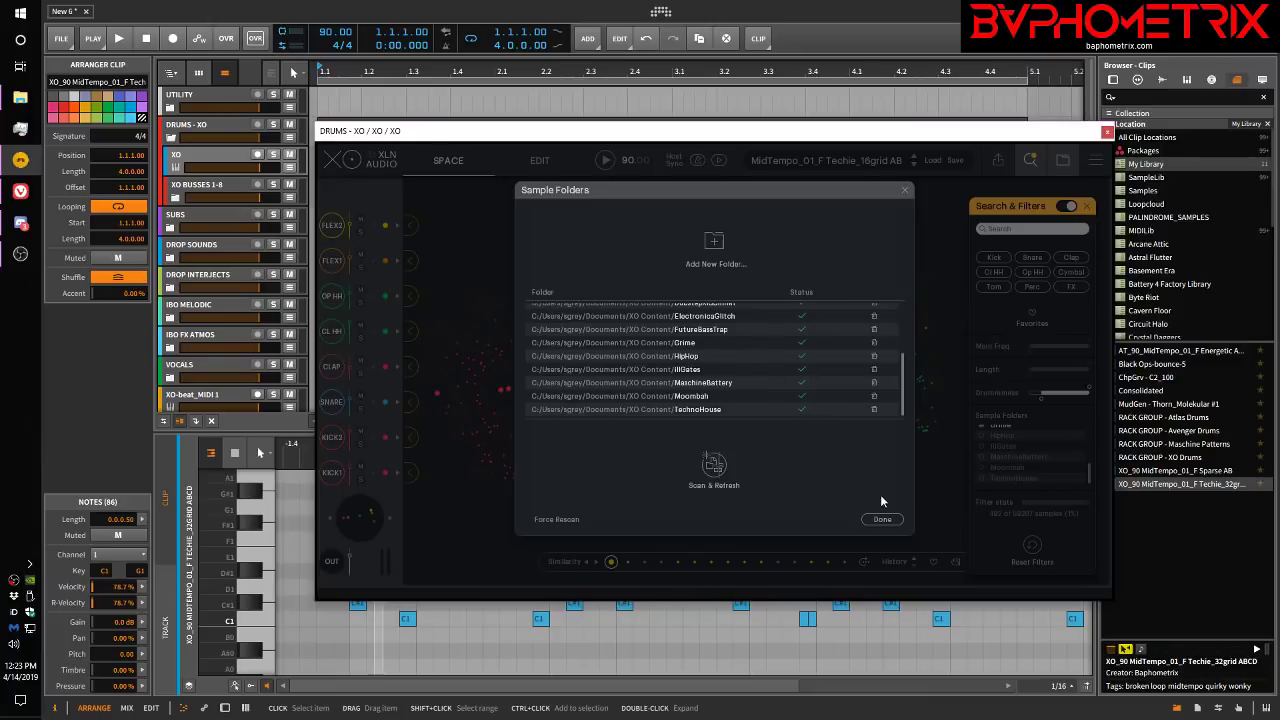
pyautogui.click(904, 189)
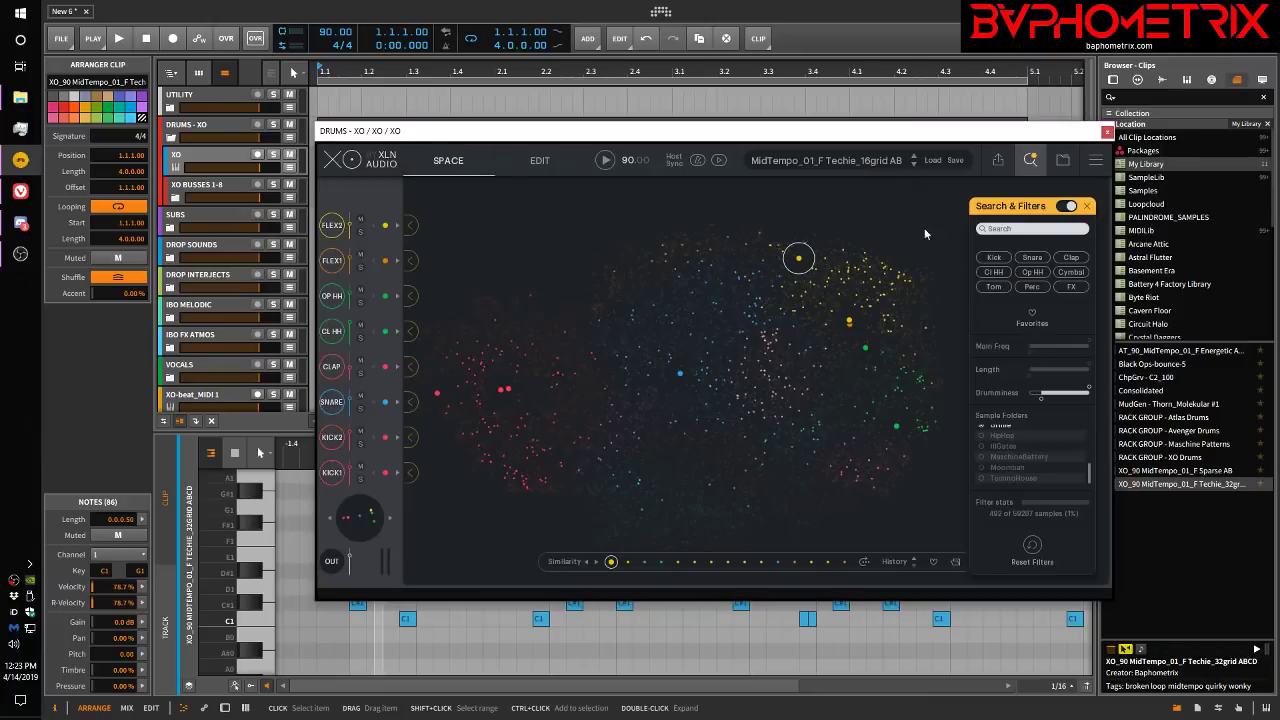
# Step: Include the XO Core Content, 808, AcousticPercFoley, BaphyWitch and Chiptune sample folders in the filter again
pyautogui.scroll(2, 1026, 474)
pyautogui.scroll(3, 1026, 474)
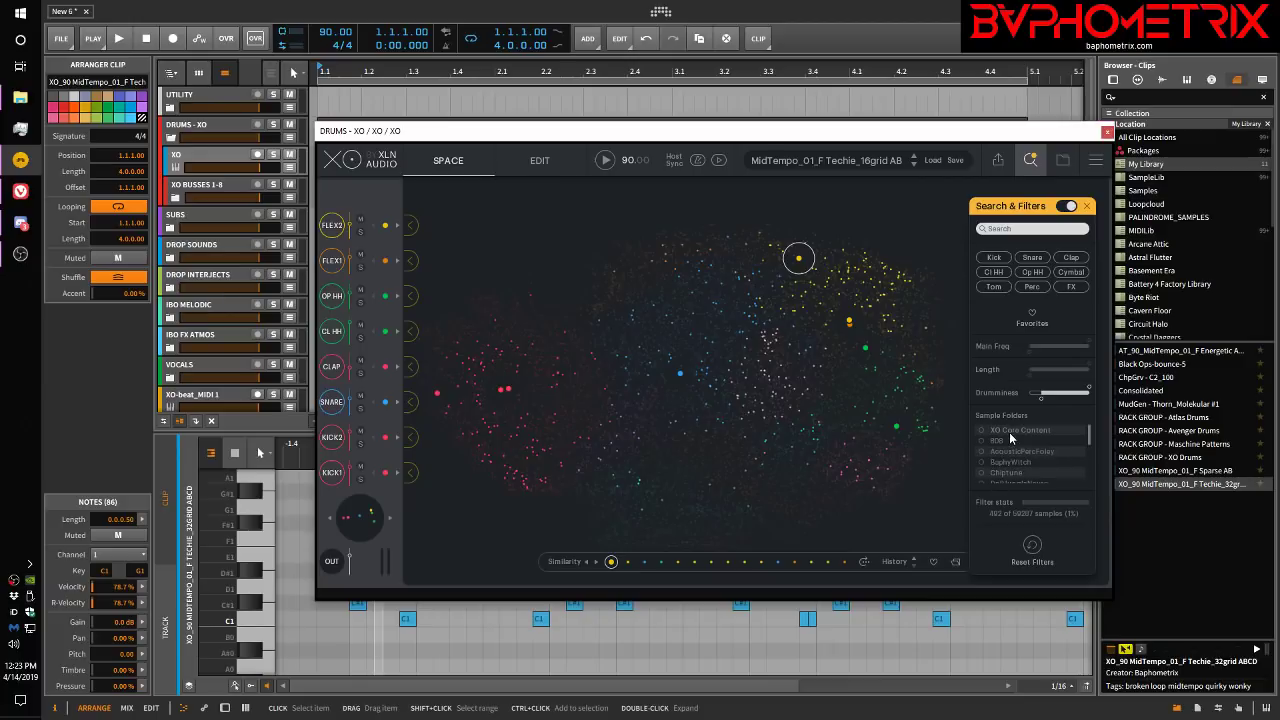
pyautogui.click(1010, 440)
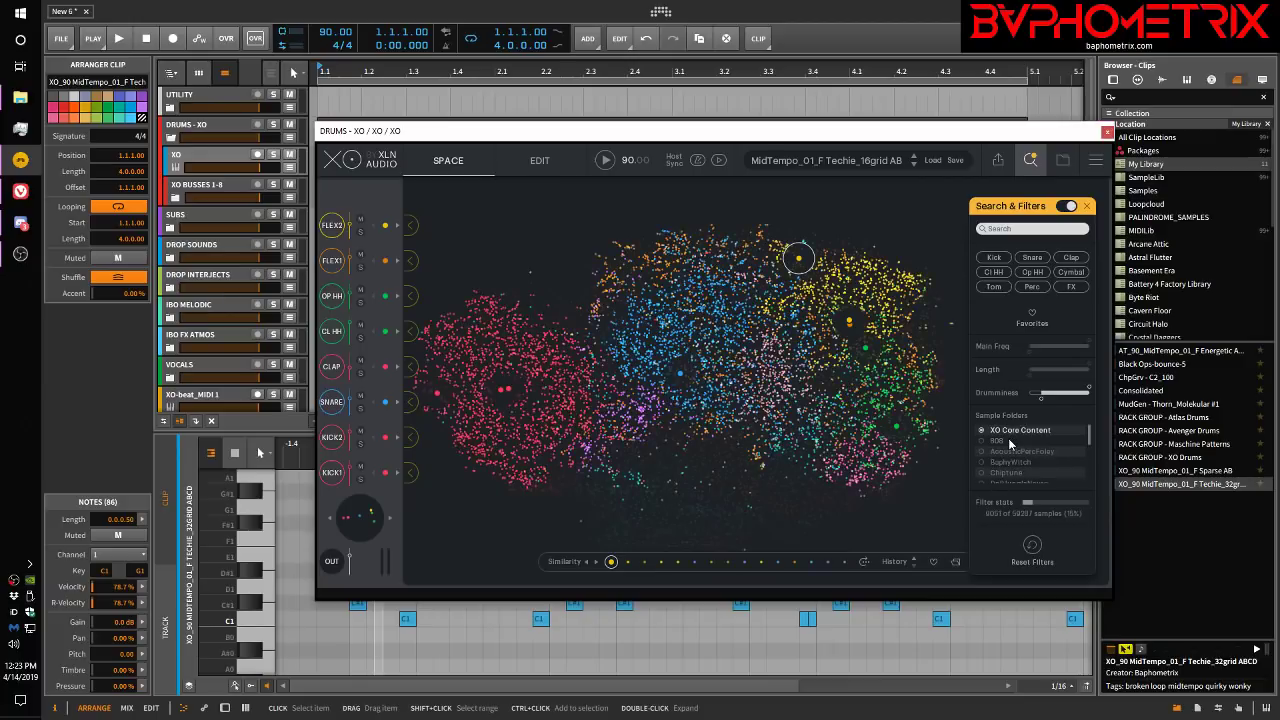
pyautogui.click(1012, 451)
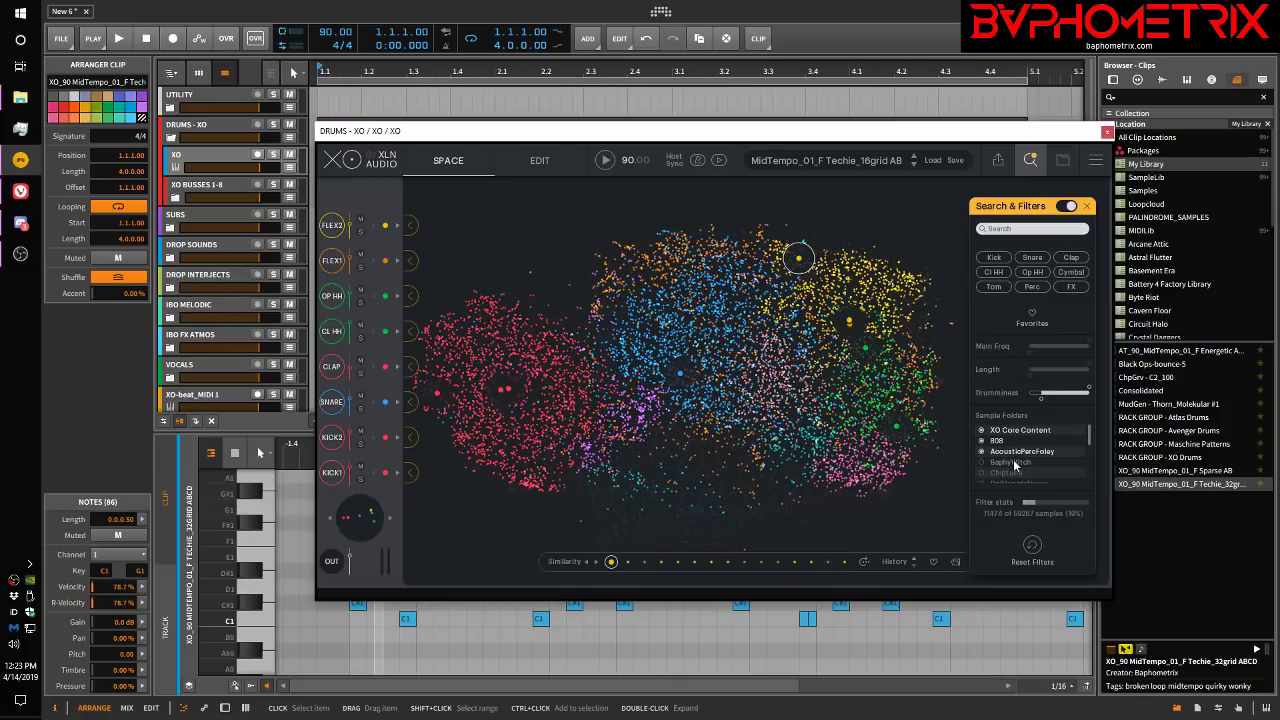
pyautogui.click(1013, 461)
pyautogui.click(1014, 472)
# Step: Include the DnBJungleNeuro, DubstepRiddimMT, ElectronicaGlitch and FutureBassTrap sample folders in the filter again
pyautogui.scroll(-3, 1018, 474)
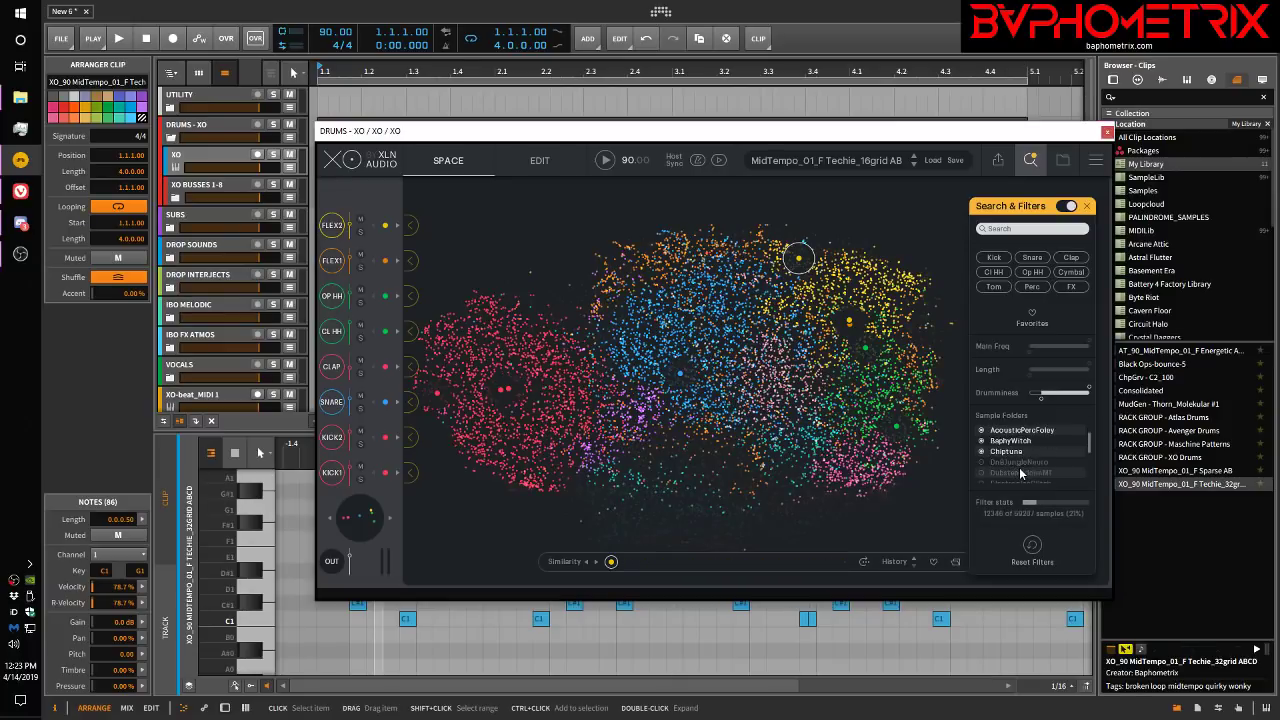
pyautogui.click(1023, 442)
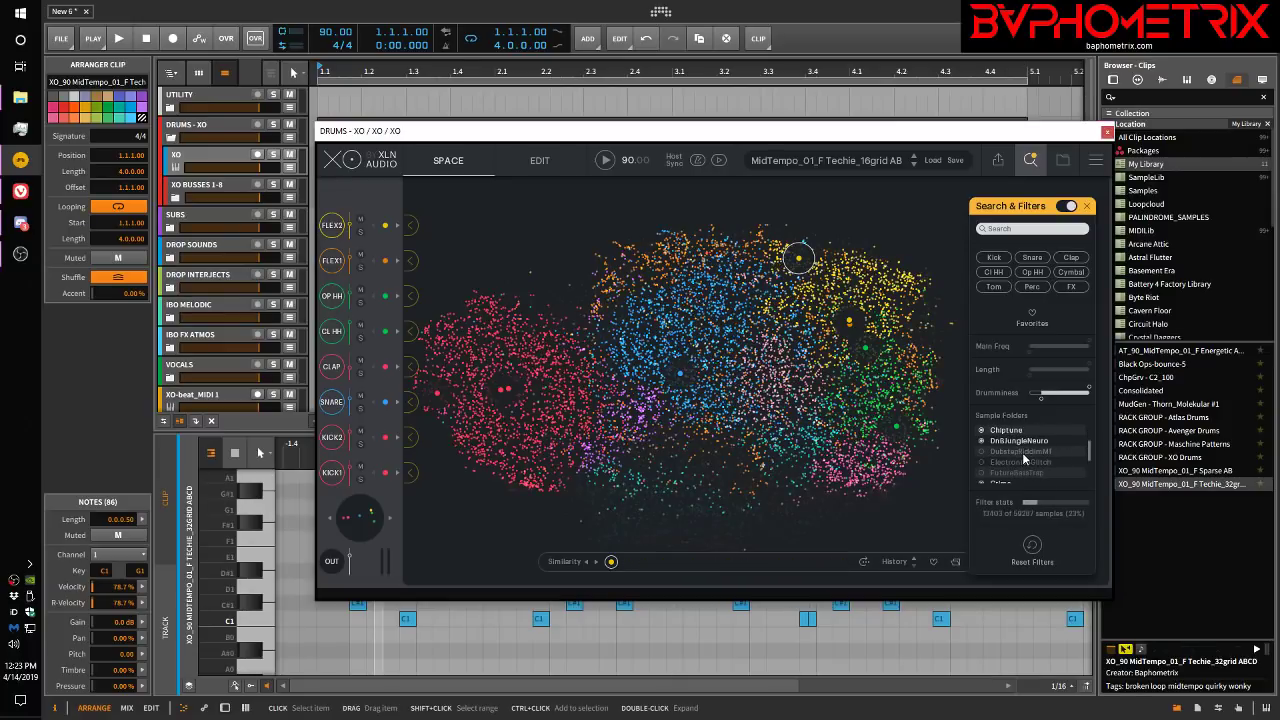
pyautogui.click(1022, 452)
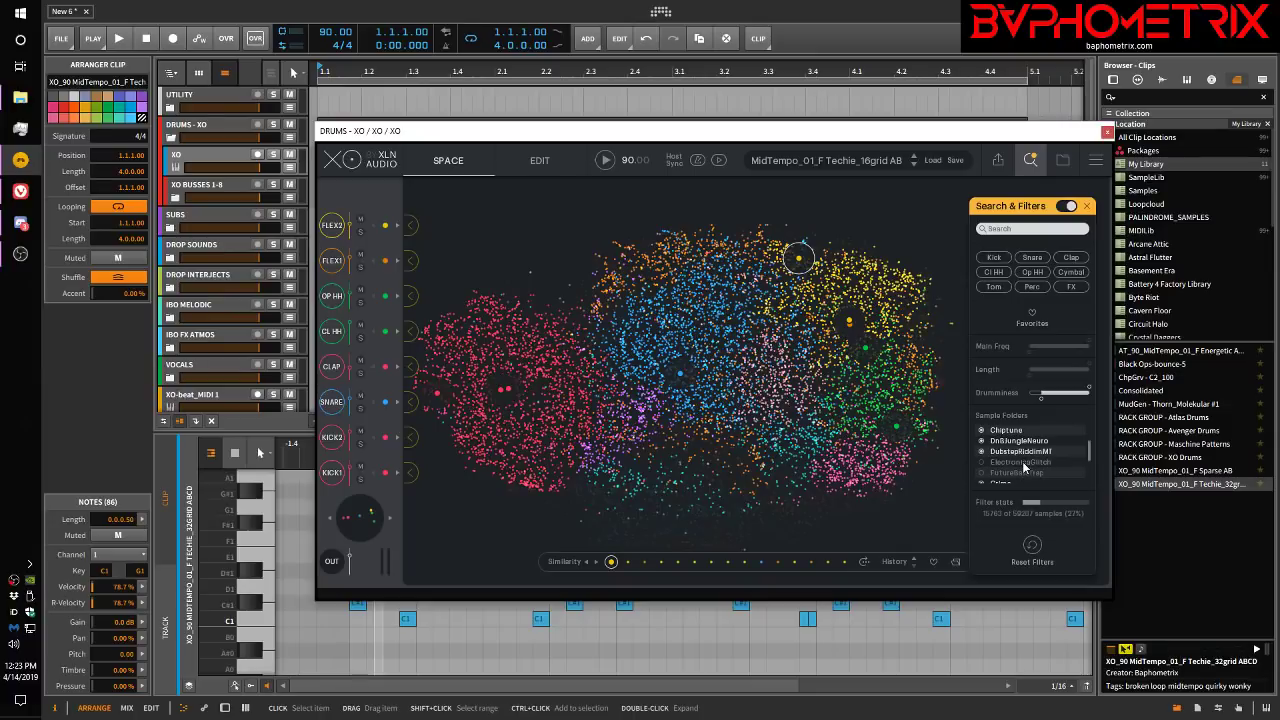
pyautogui.click(1022, 462)
pyautogui.click(1027, 473)
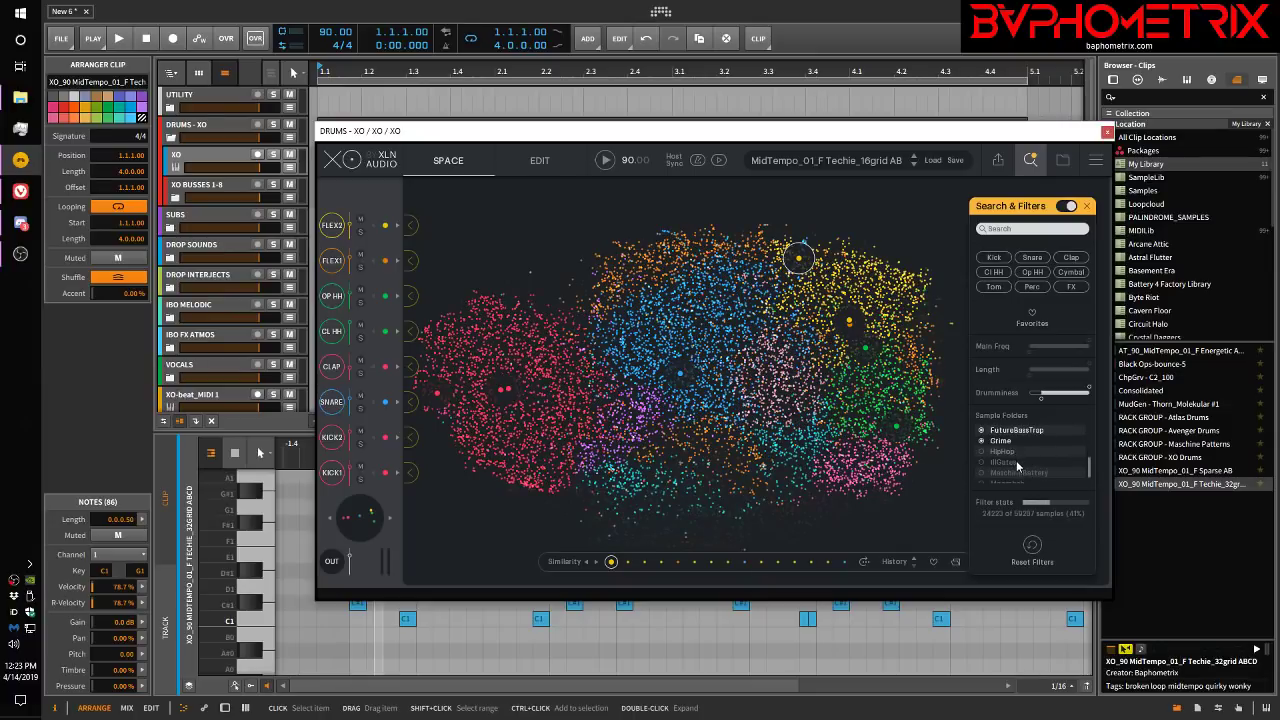
# Step: Include the HipHop, IllGates, MaschineBattery, TechnoHouse and Moombah sample folders in the filter again
pyautogui.click(1016, 453)
pyautogui.click(1021, 466)
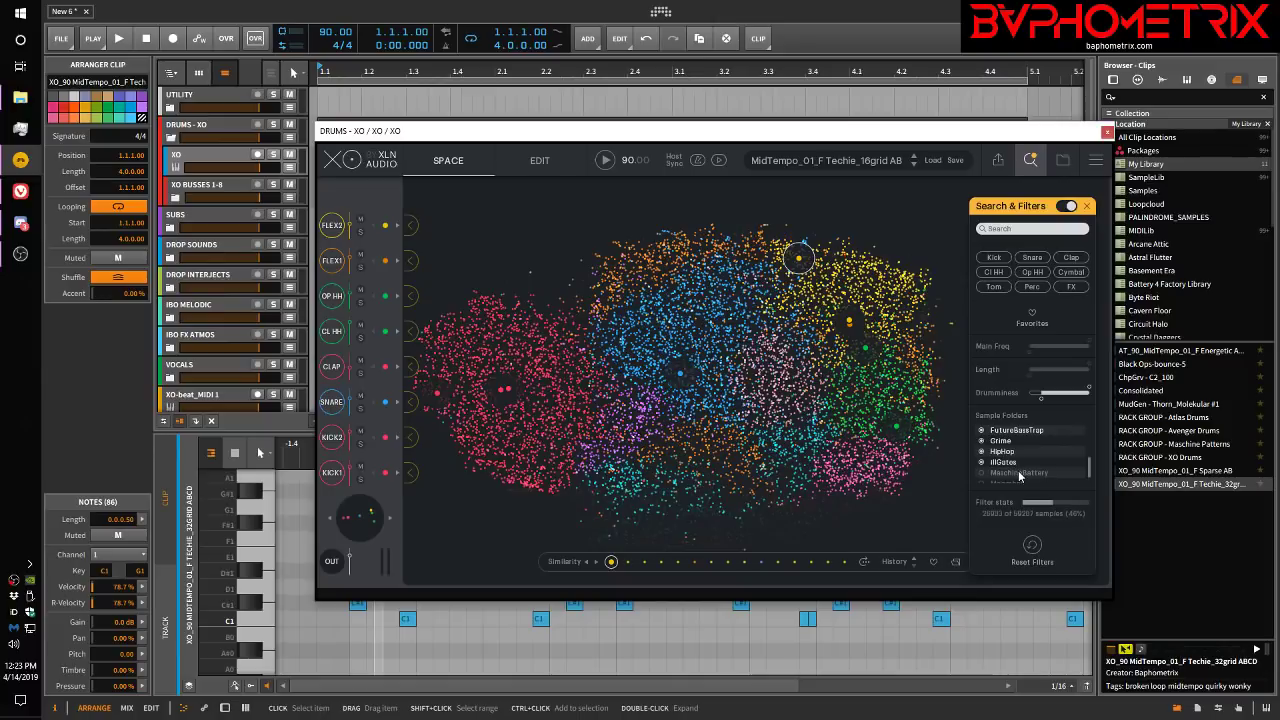
pyautogui.scroll(-1, 1034, 463)
pyautogui.click(1034, 463)
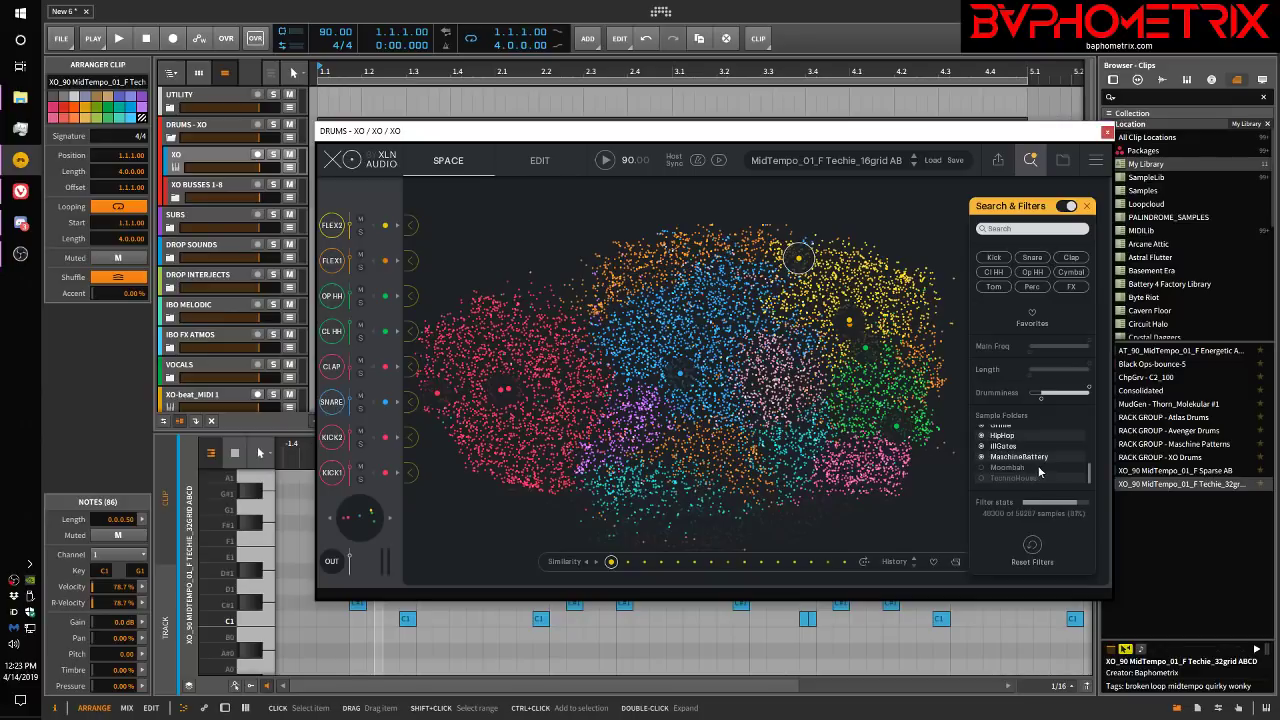
pyautogui.click(1022, 476)
pyautogui.click(1040, 467)
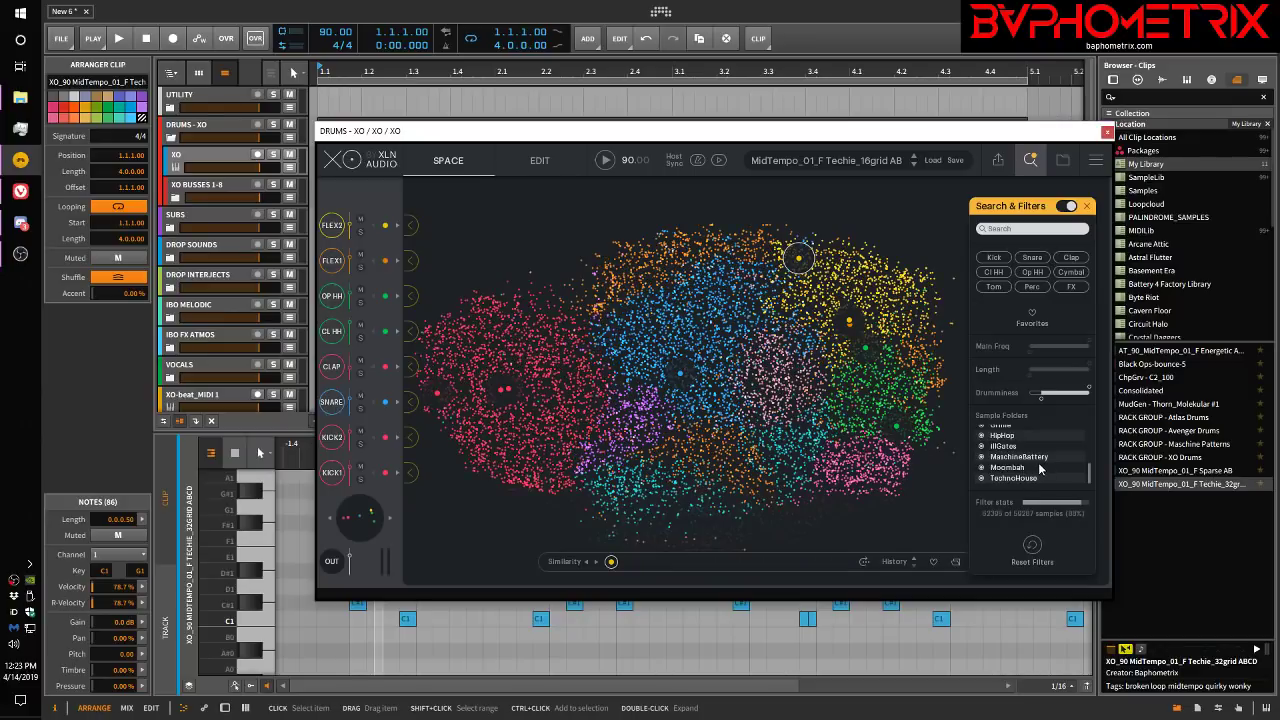
pyautogui.scroll(2, 1040, 467)
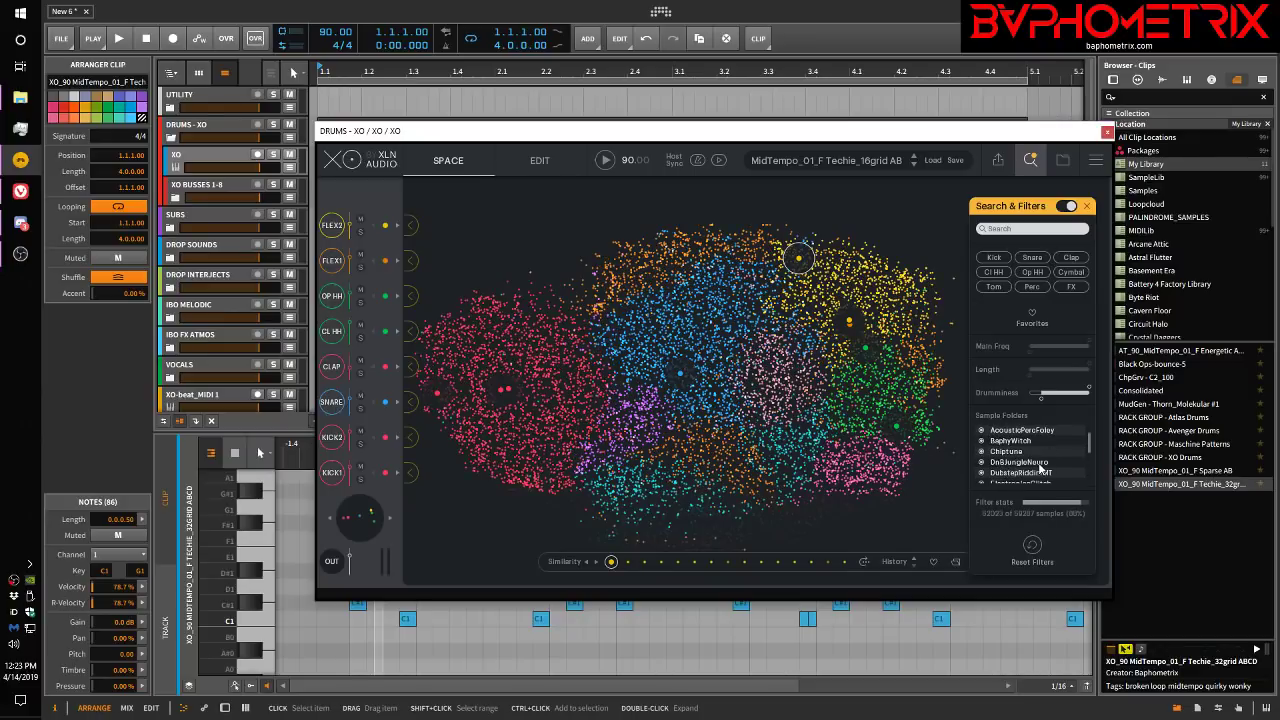
pyautogui.scroll(-2, 1040, 467)
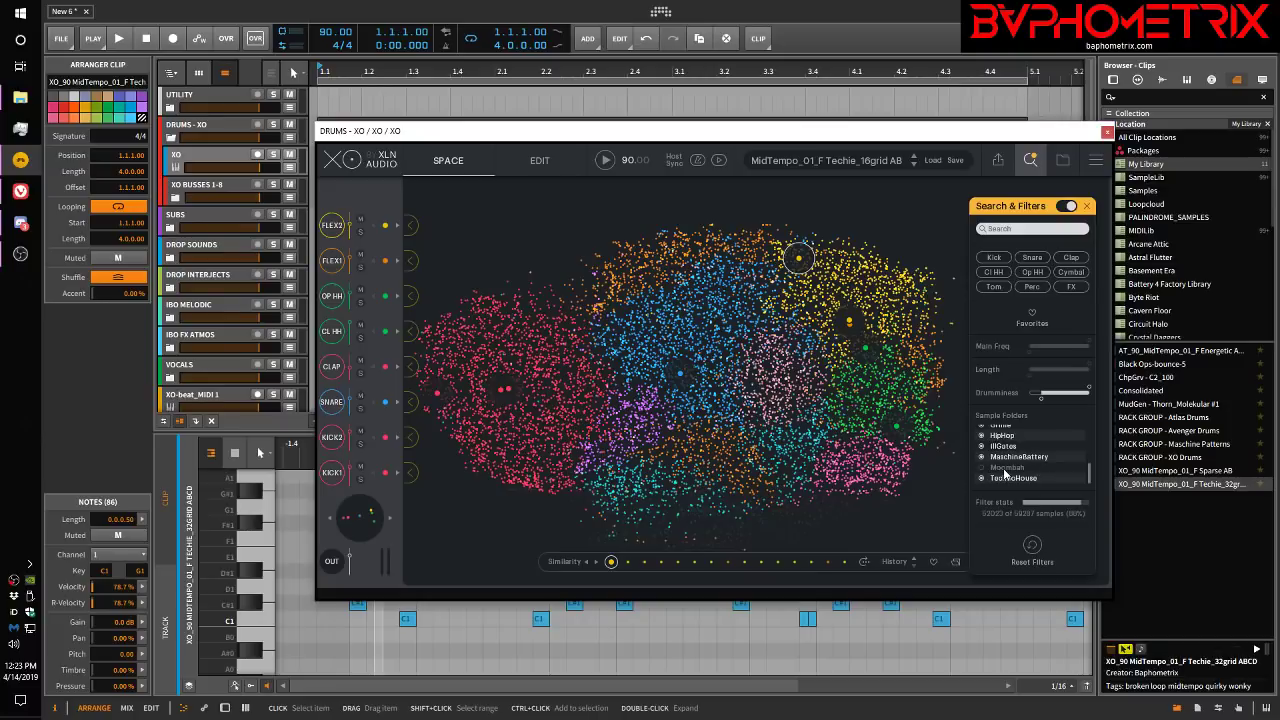
pyautogui.click(1035, 467)
# Step: Check the sample folder list for any folder still excluded and close Search & Filters
pyautogui.scroll(5, 1035, 470)
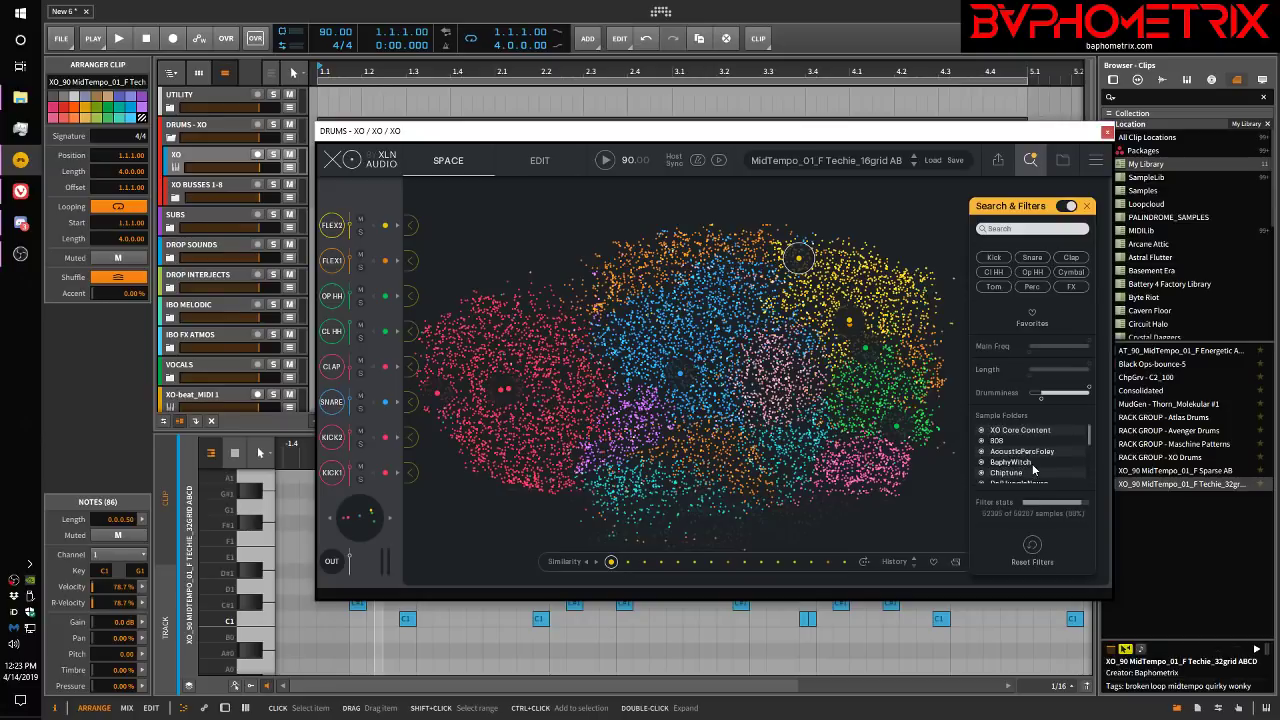
pyautogui.scroll(-2, 1035, 470)
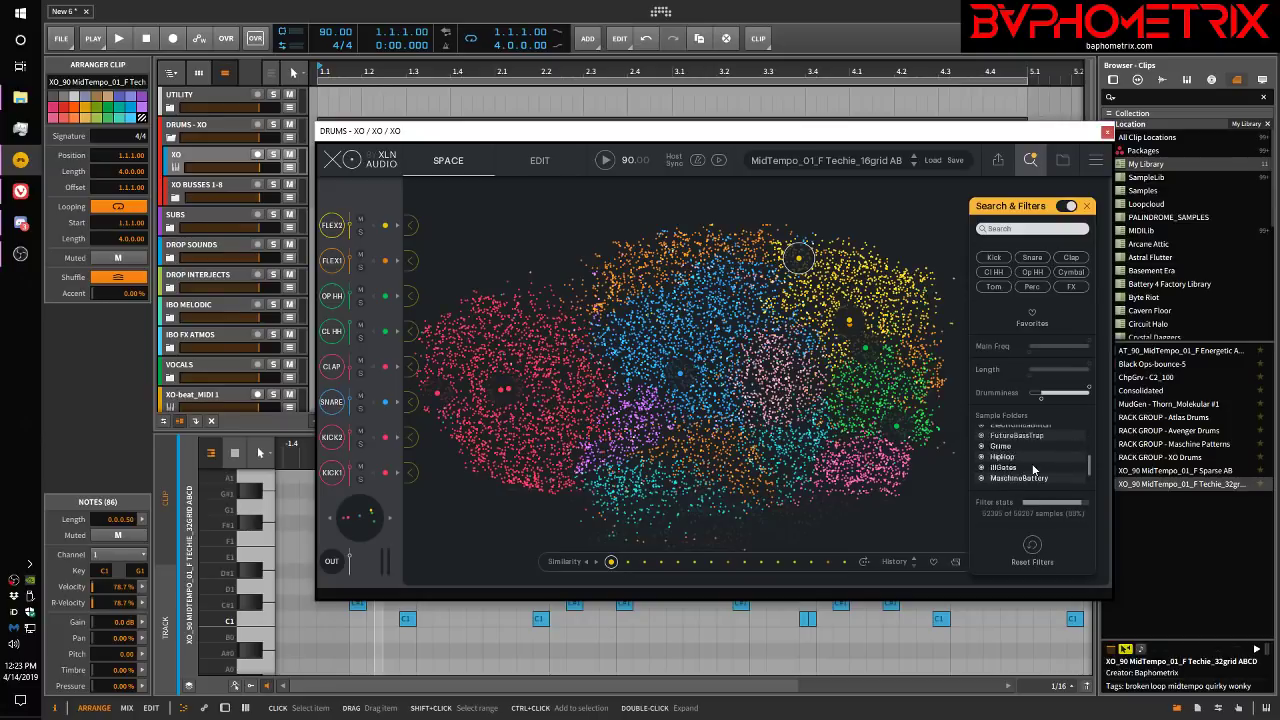
pyautogui.scroll(2, 1035, 470)
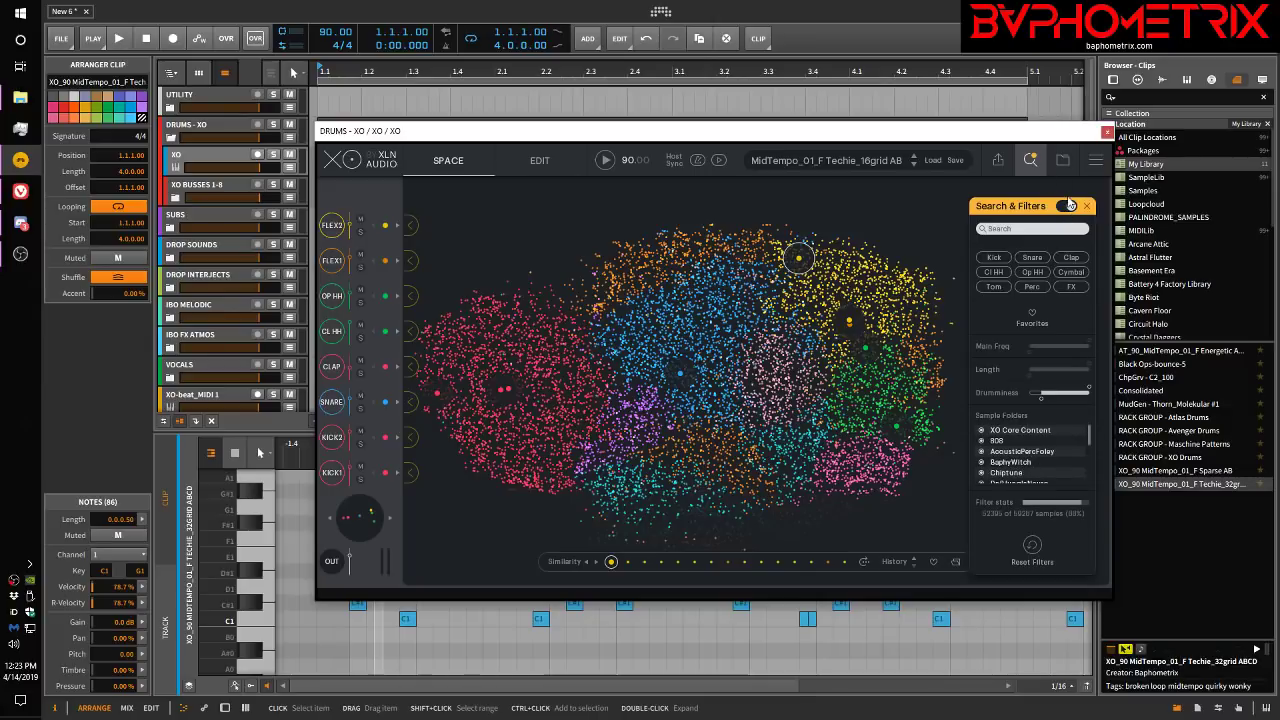
pyautogui.click(1032, 165)
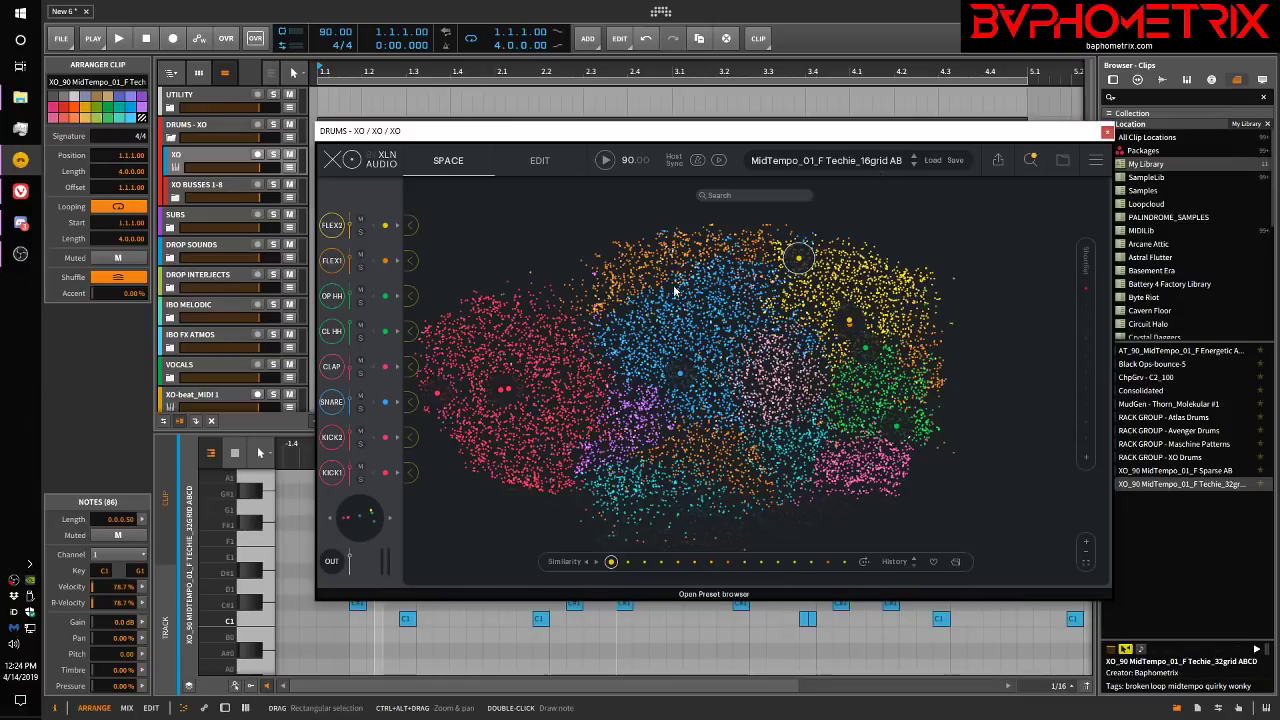
# Step: Try the user preset _MidTempo_01_F Sparse AB, switch back to _MidTempo_01_F Techie_16grid AB and confirm it in the preset browser
pyautogui.click(826, 160)
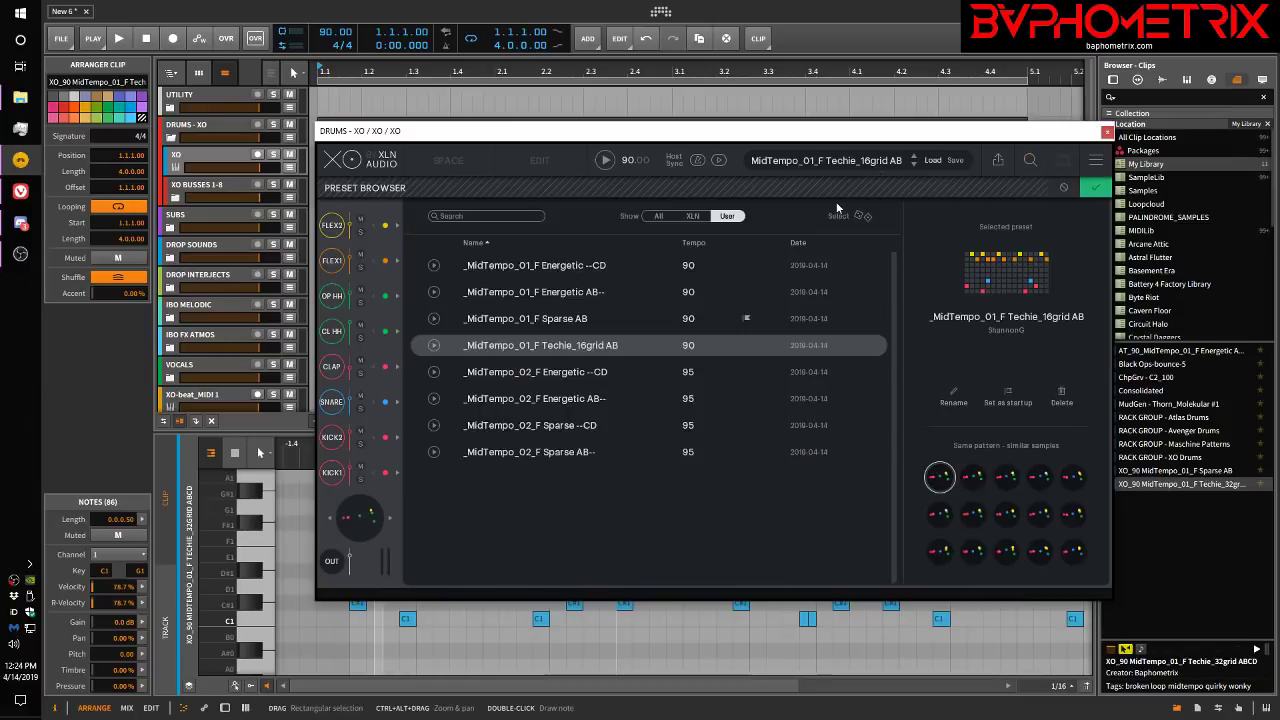
pyautogui.click(573, 324)
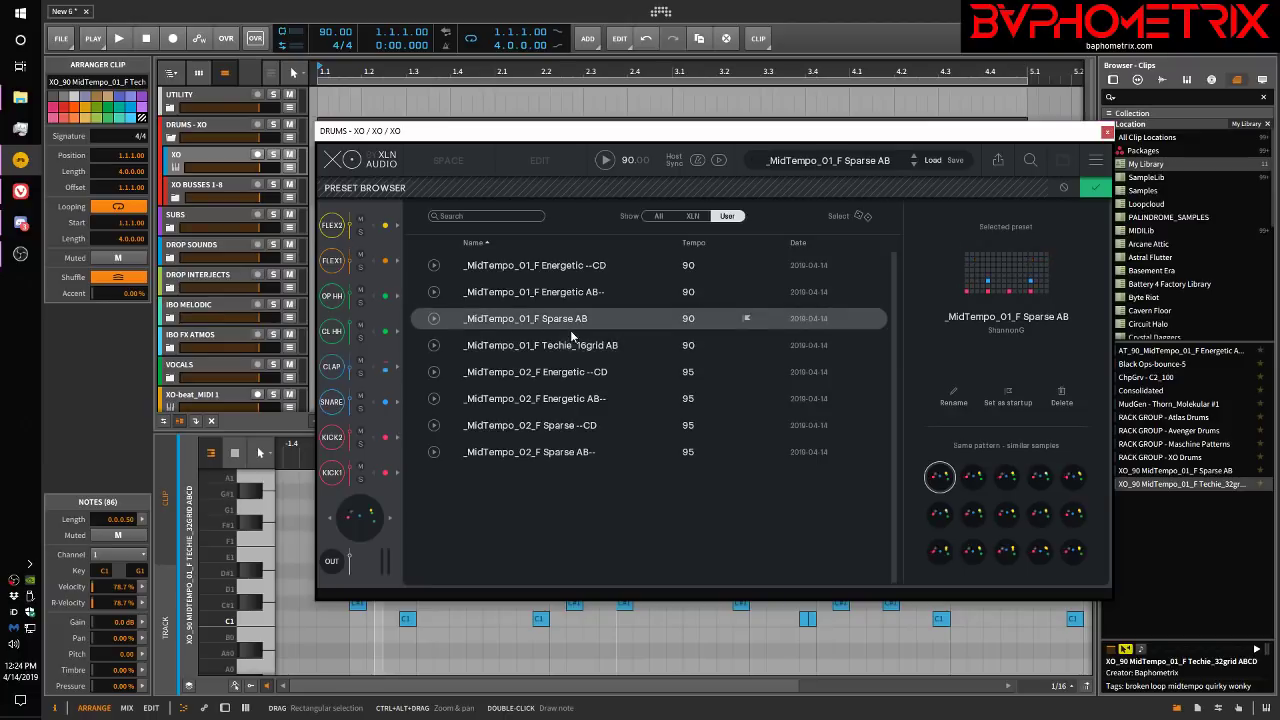
pyautogui.click(565, 340)
pyautogui.click(1092, 189)
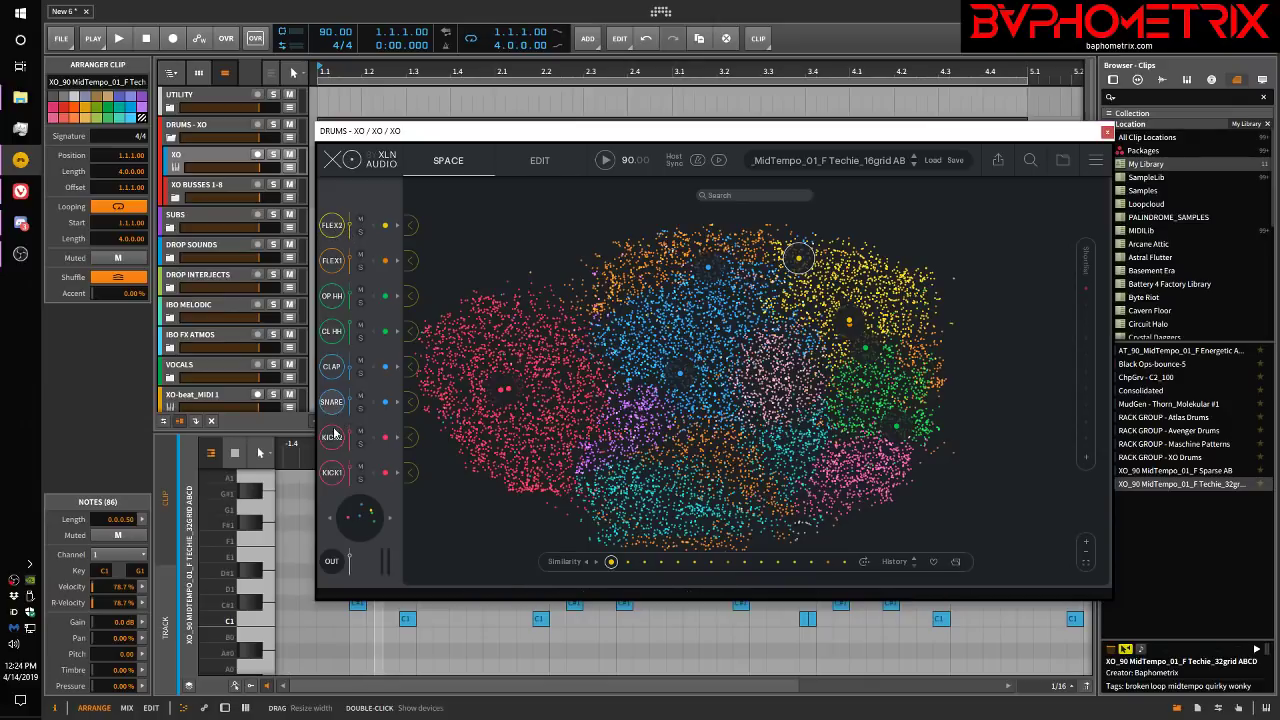
# Step: View the Sample Combiner for the loaded beat on the Edit page, then close it and leave the playground
pyautogui.click(535, 160)
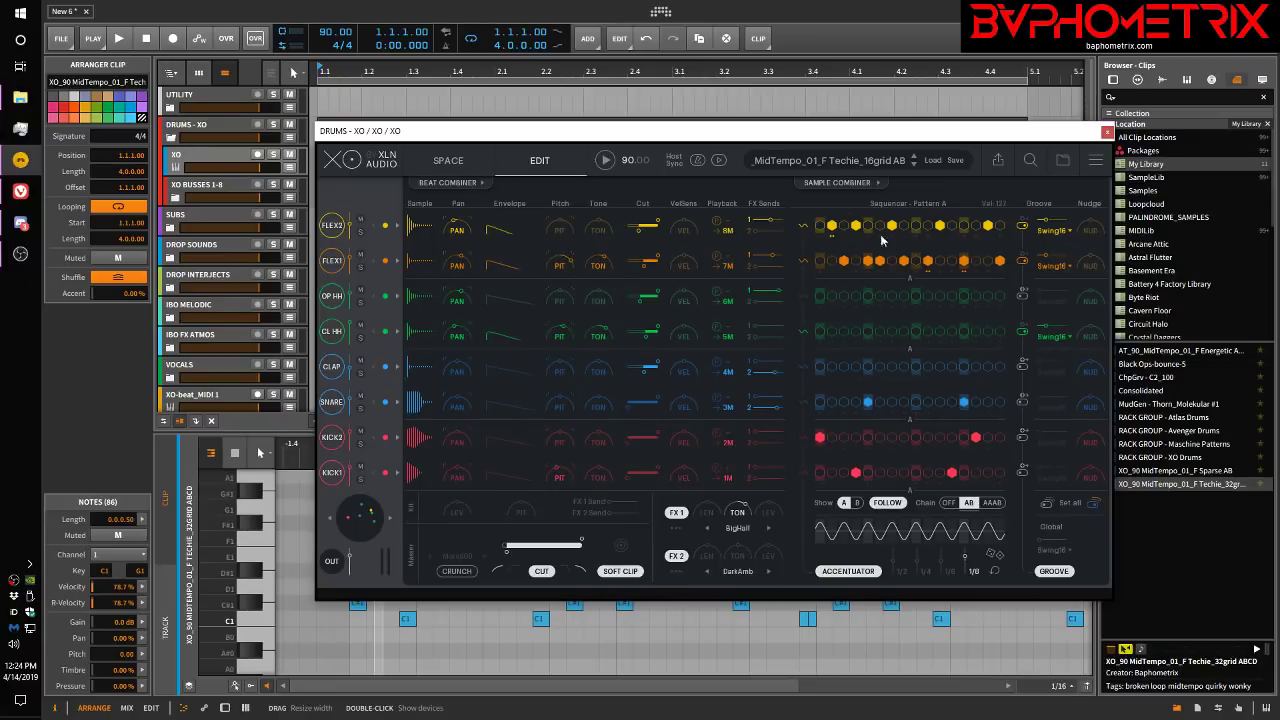
pyautogui.click(818, 190)
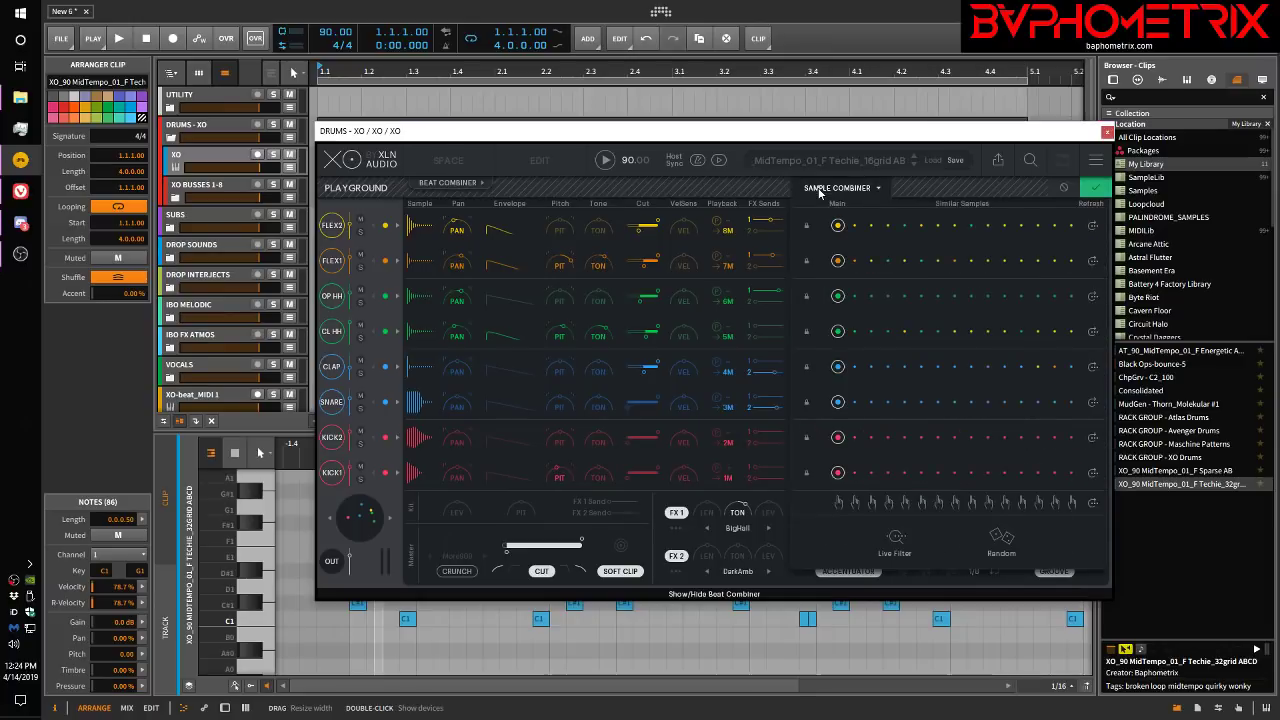
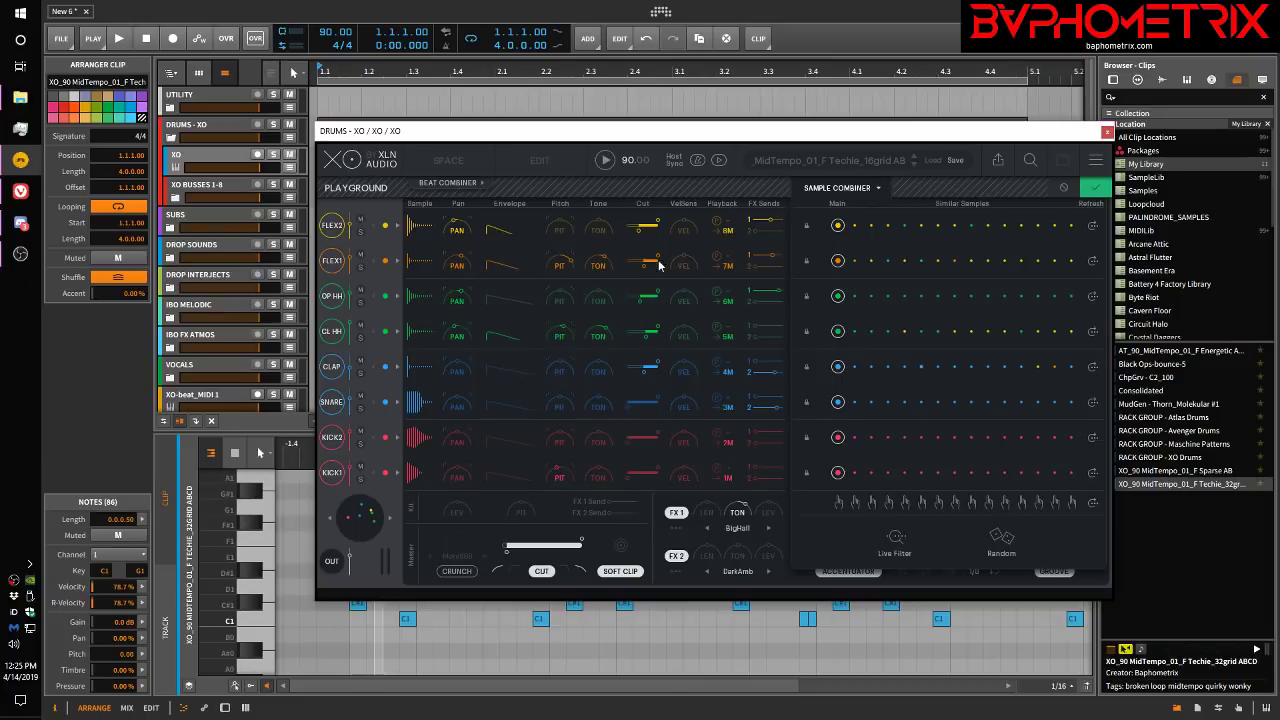
pyautogui.click(829, 188)
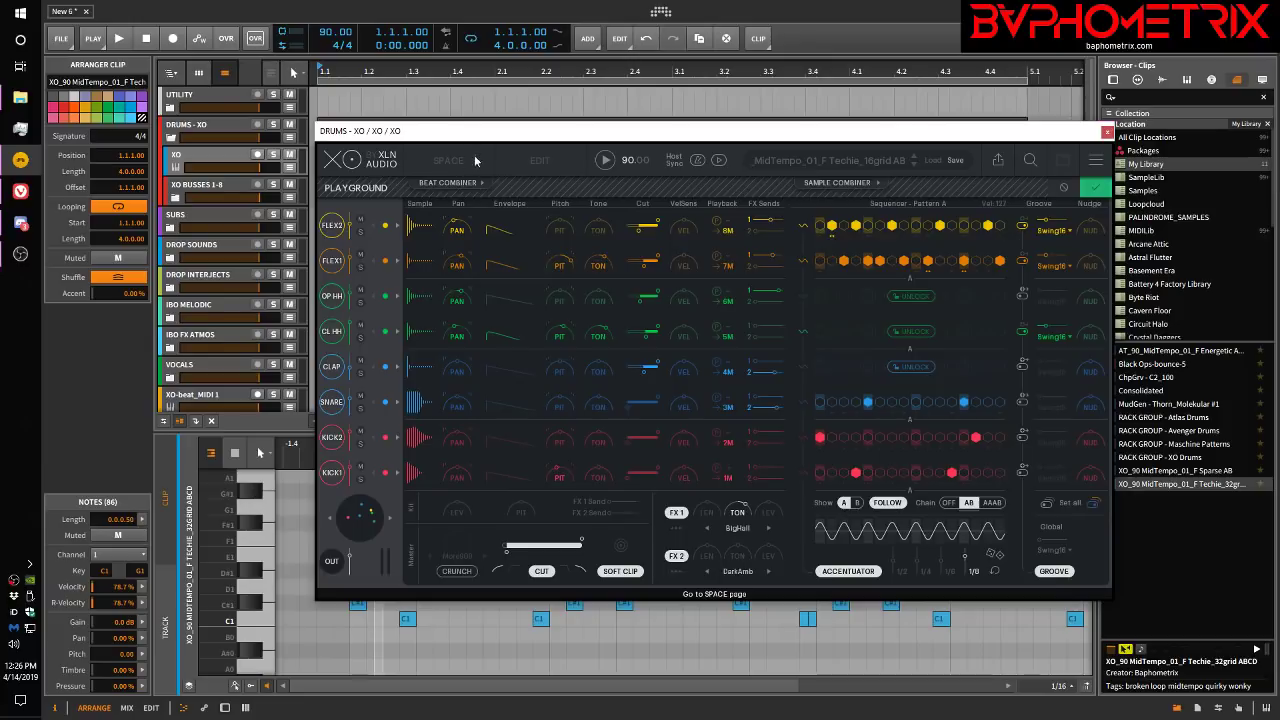
pyautogui.click(1095, 188)
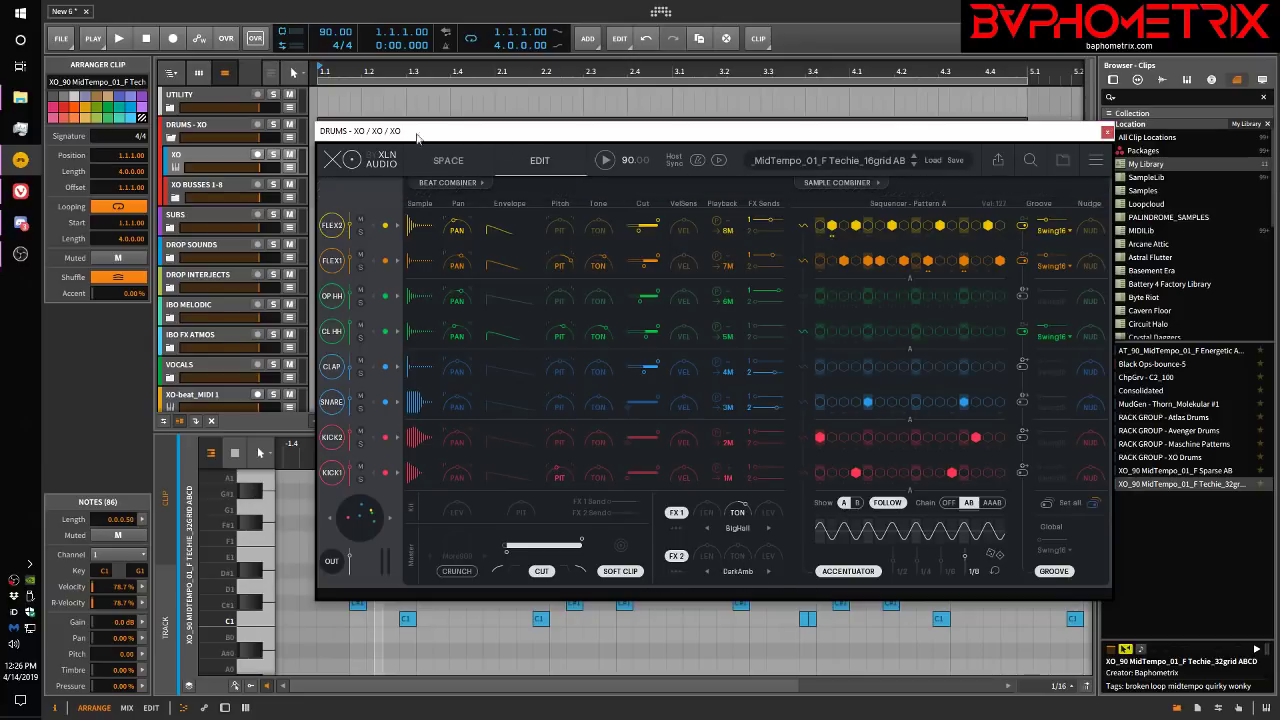
# Step: Locate the Kick1, Kick2, Snare and Clap samples in the Space view by selecting each channel in turn
pyautogui.click(426, 164)
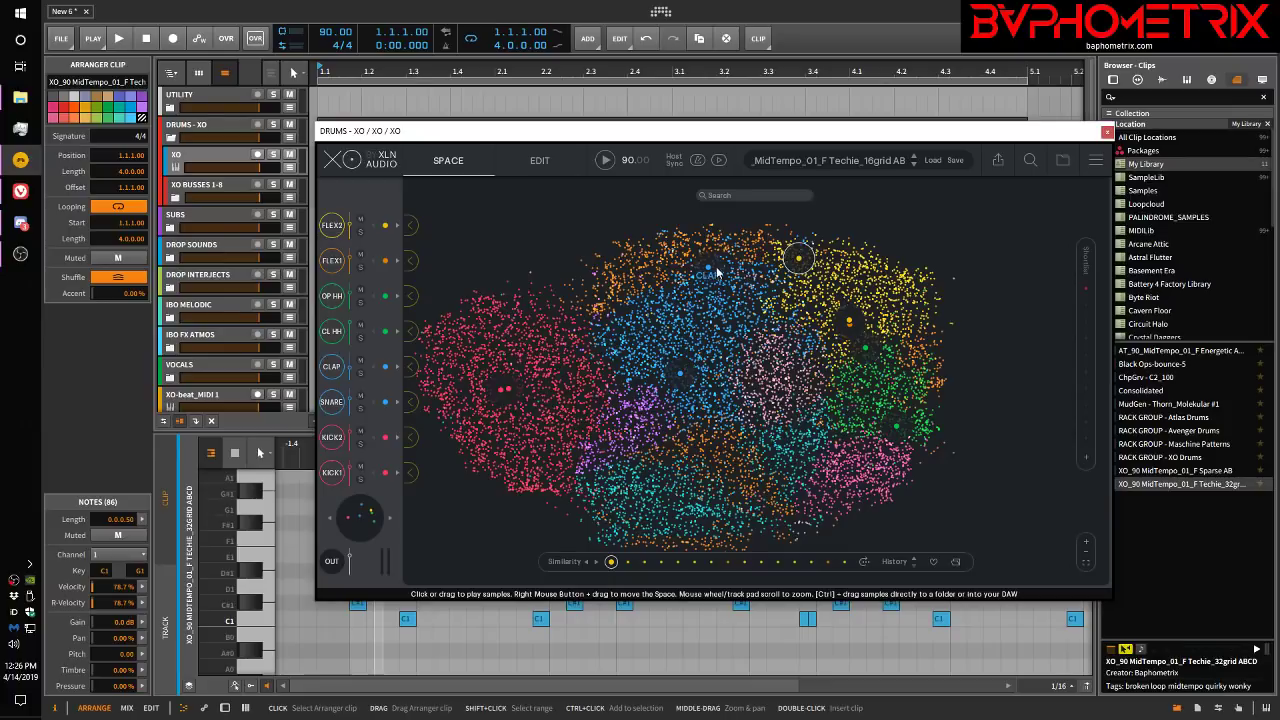
pyautogui.click(338, 475)
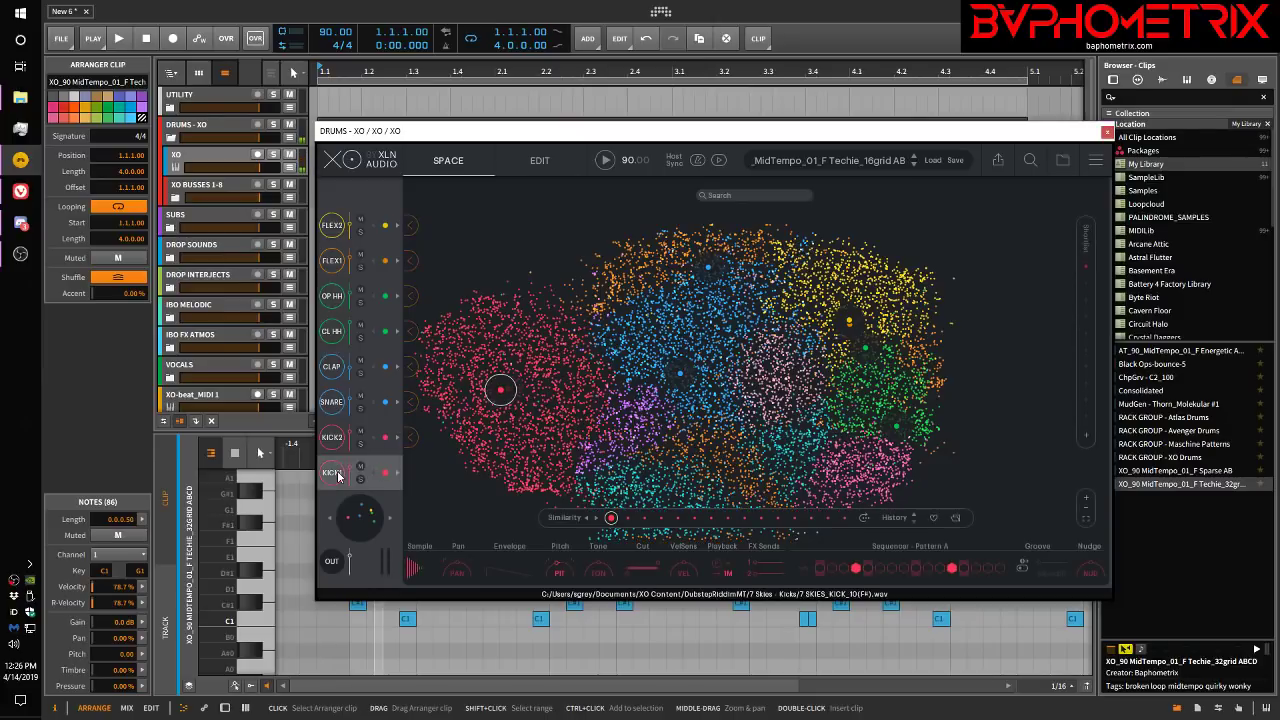
pyautogui.click(345, 437)
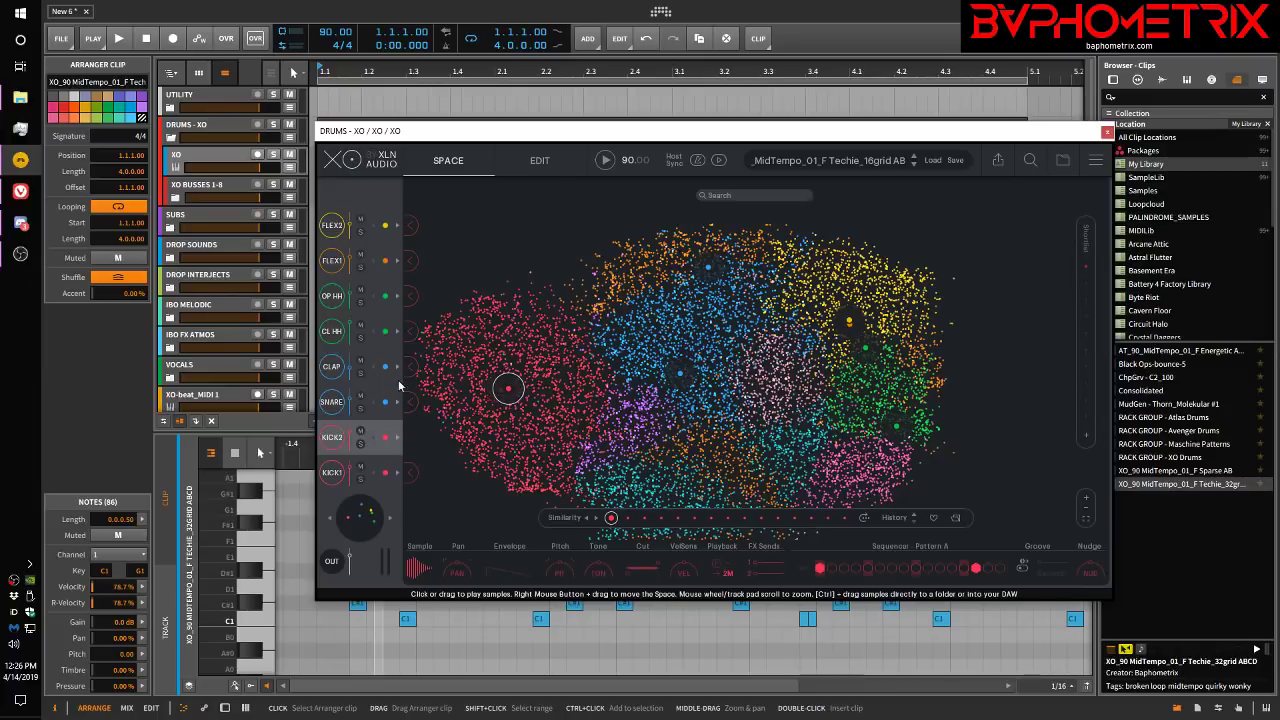
pyautogui.click(334, 403)
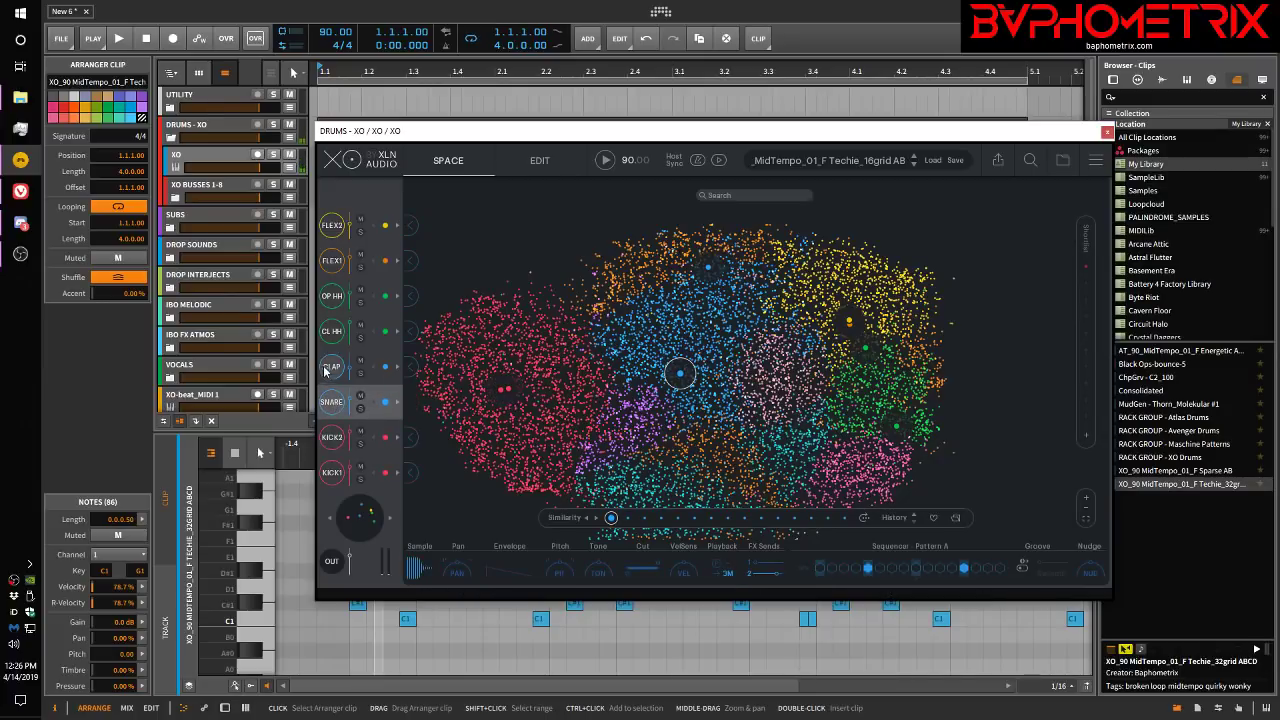
pyautogui.click(332, 366)
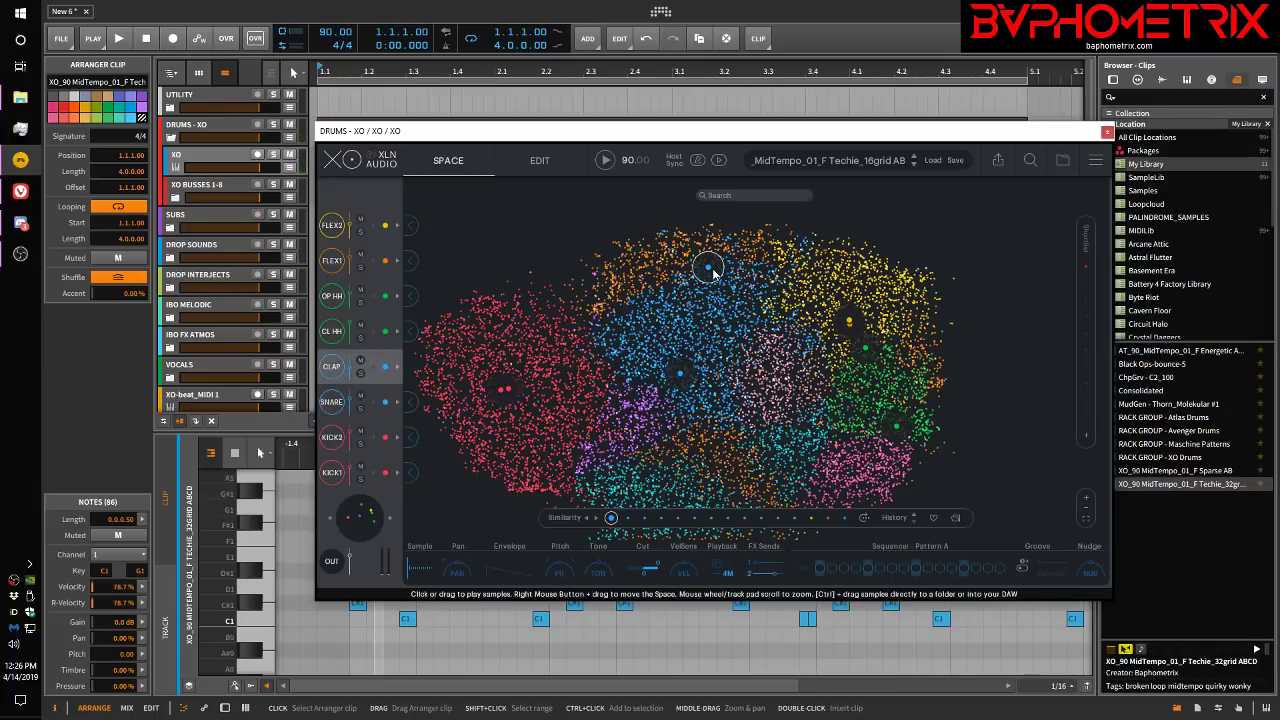
# Step: Select the Snare channel and audition similar samples, advancing through the similarity list to the Forsaken snare
pyautogui.click(340, 402)
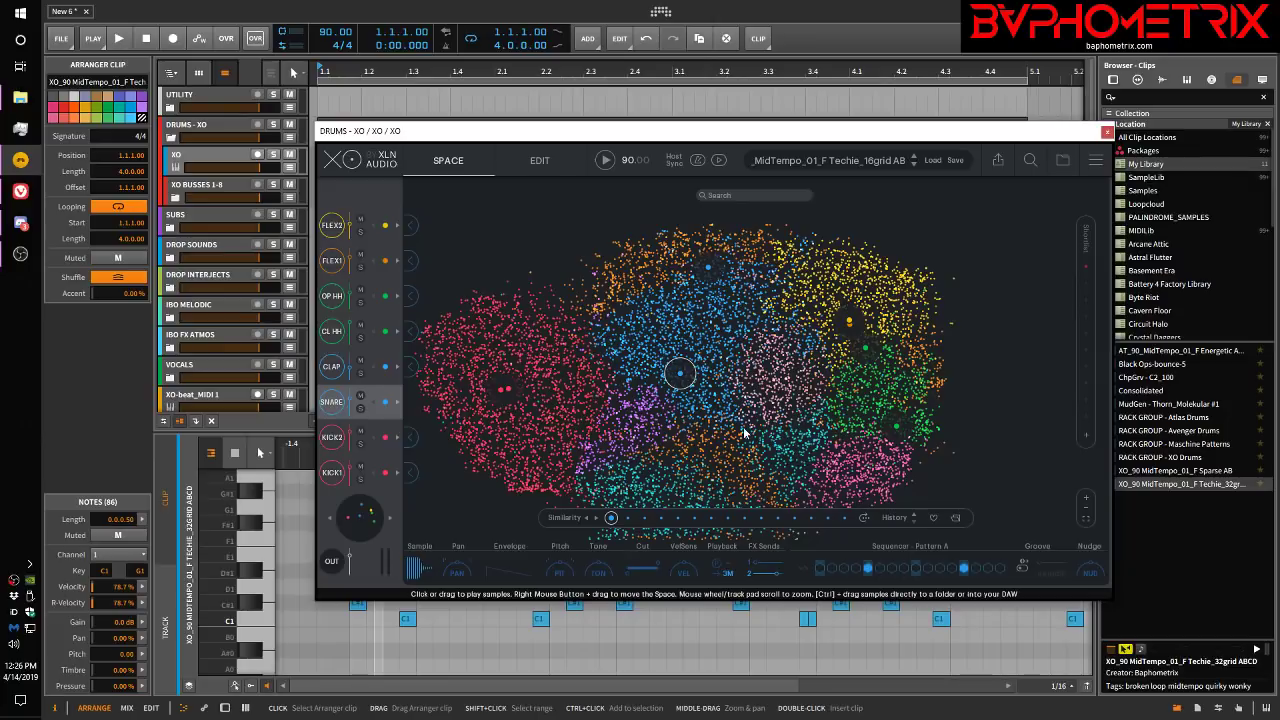
pyautogui.press('Right')
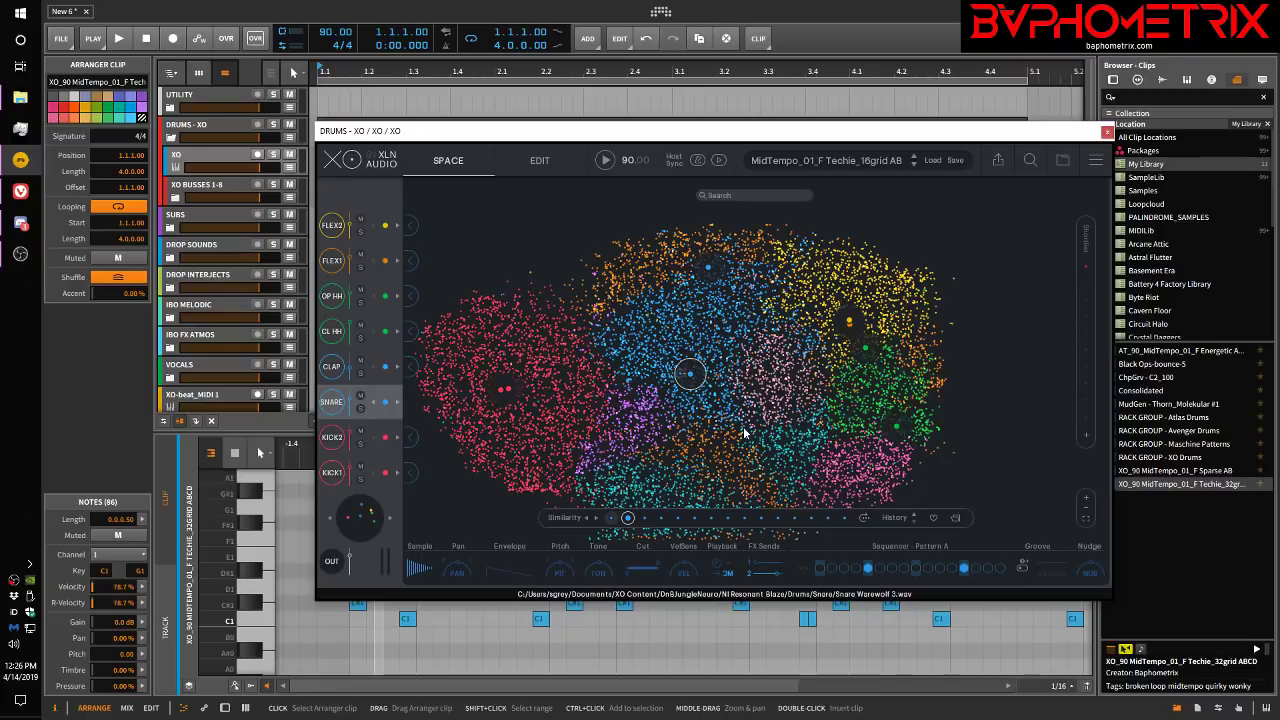
pyautogui.press('Left')
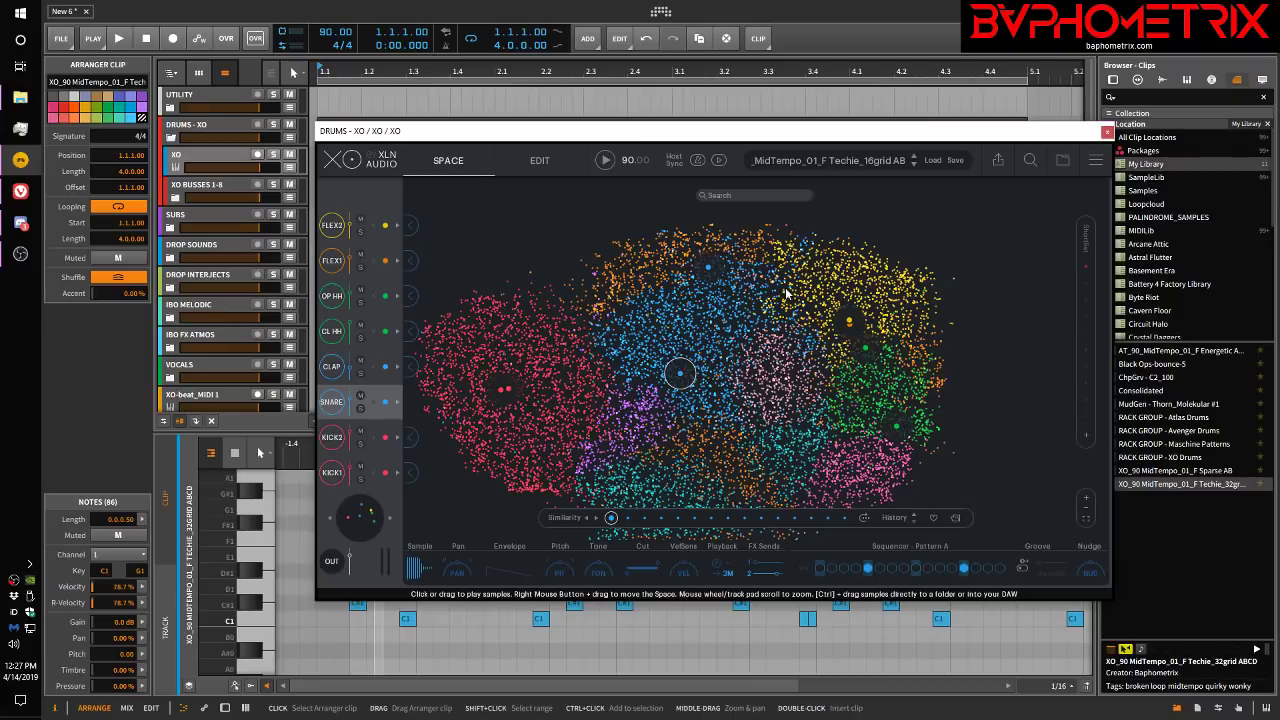
pyautogui.press('Right')
pyautogui.press('Right')
pyautogui.press('Right')
pyautogui.press('Right')
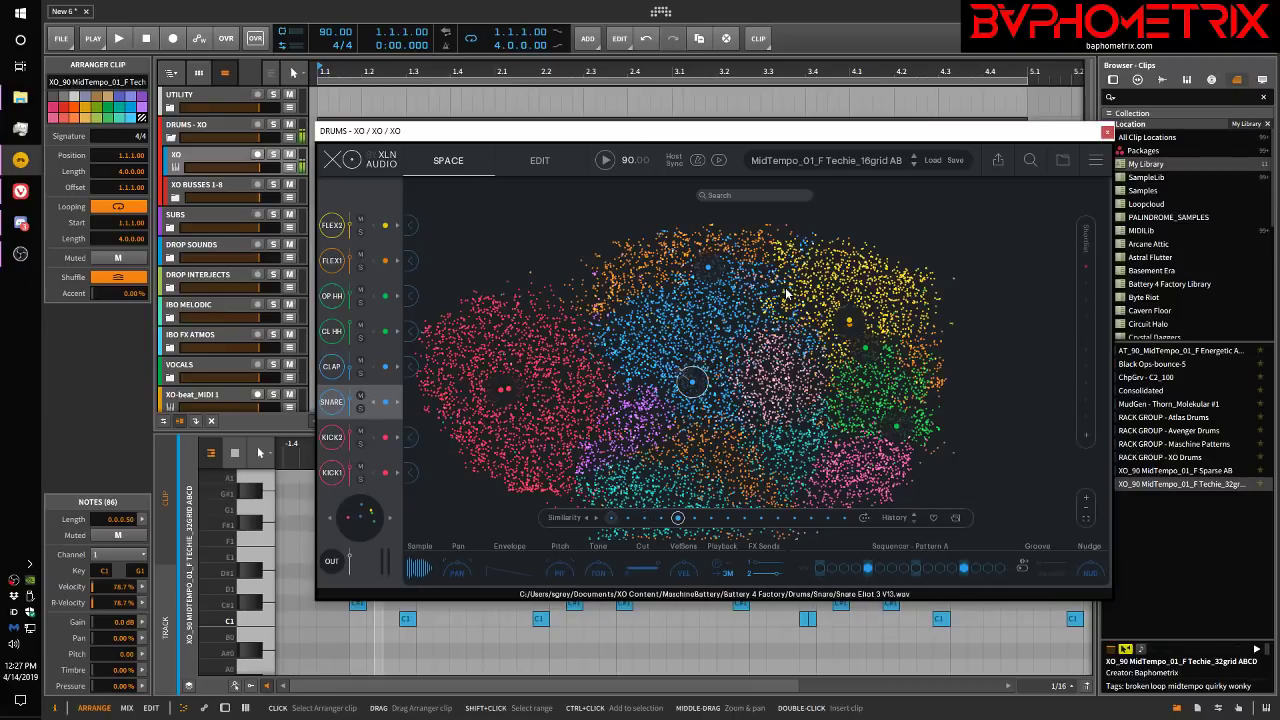
pyautogui.press('Right')
pyautogui.press('Right')
pyautogui.press('Right')
pyautogui.press('Right')
pyautogui.press('Right')
pyautogui.press('Right')
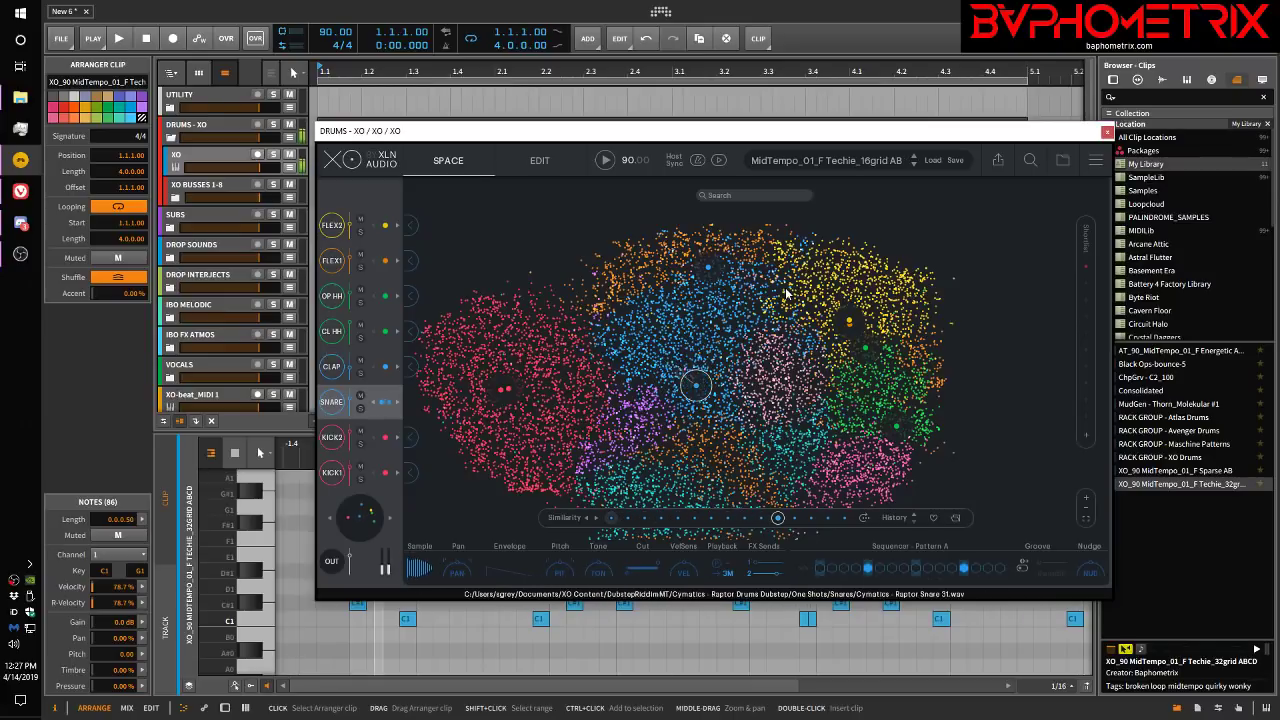
pyautogui.press('Right')
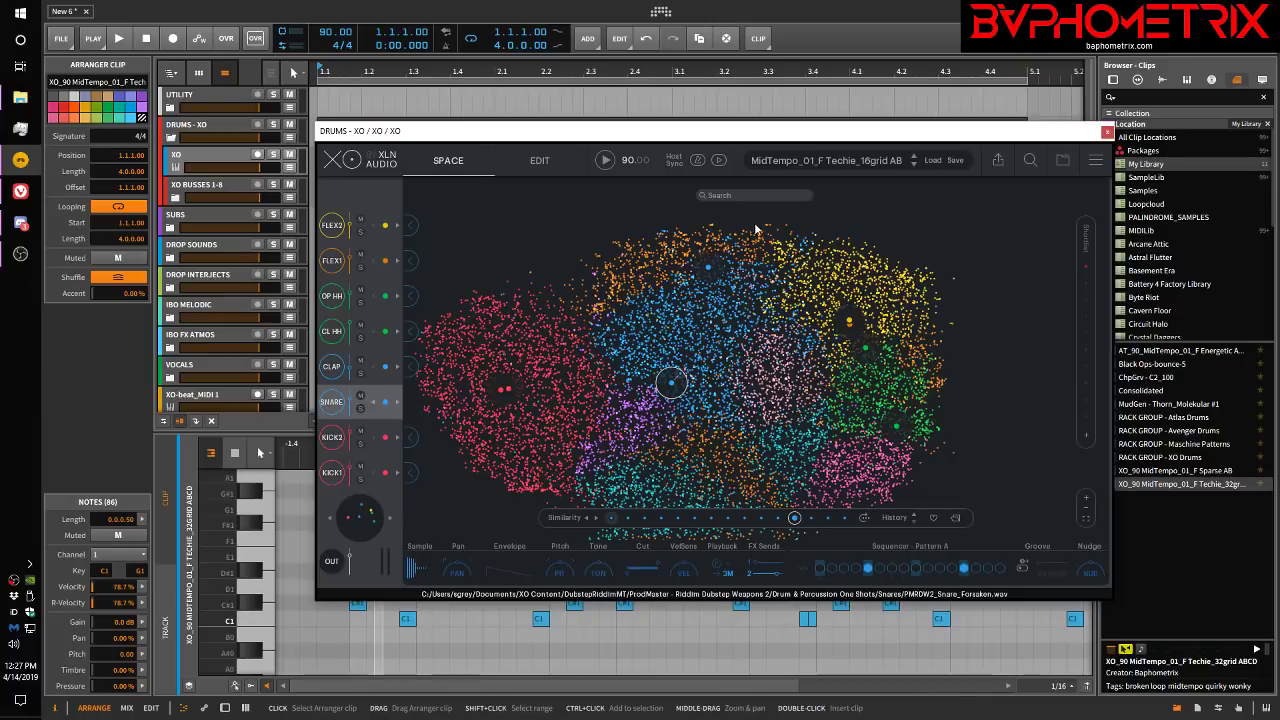
# Step: Rebuild the snare's similarity list around the currently loaded Forsaken sample
pyautogui.click(864, 519)
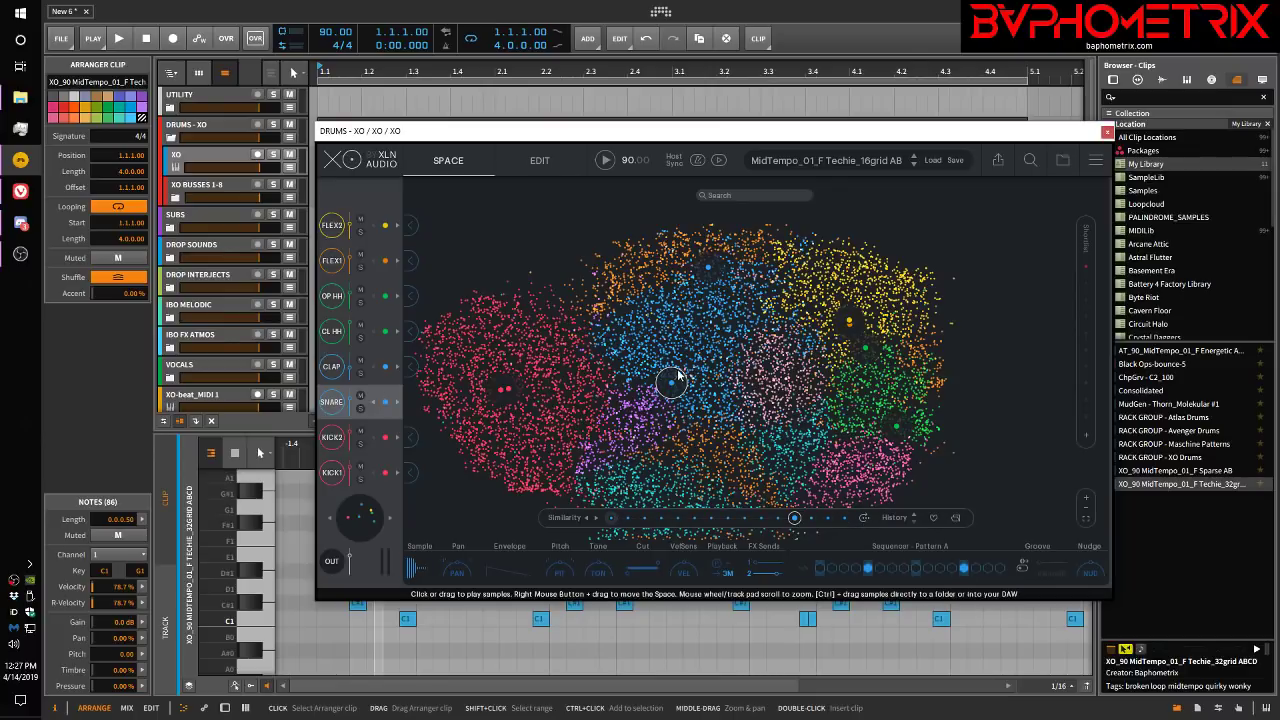
pyautogui.scroll(2, 678, 371)
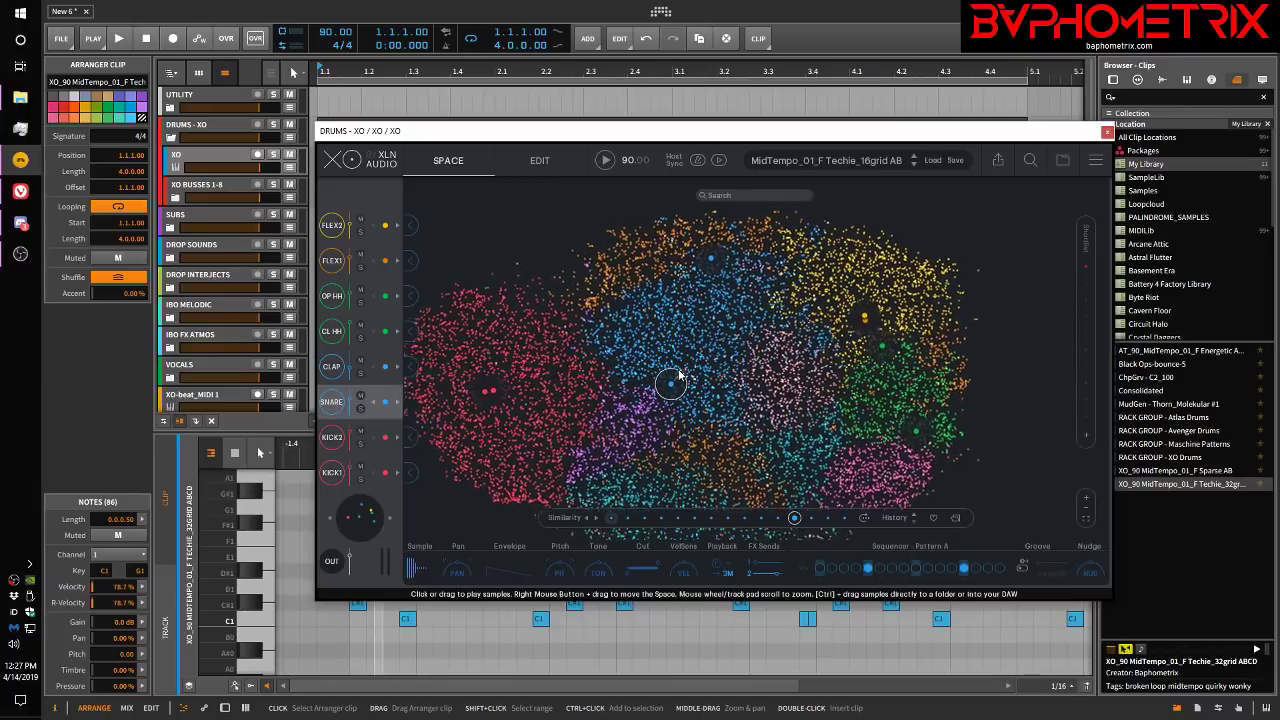
pyautogui.scroll(4, 678, 371)
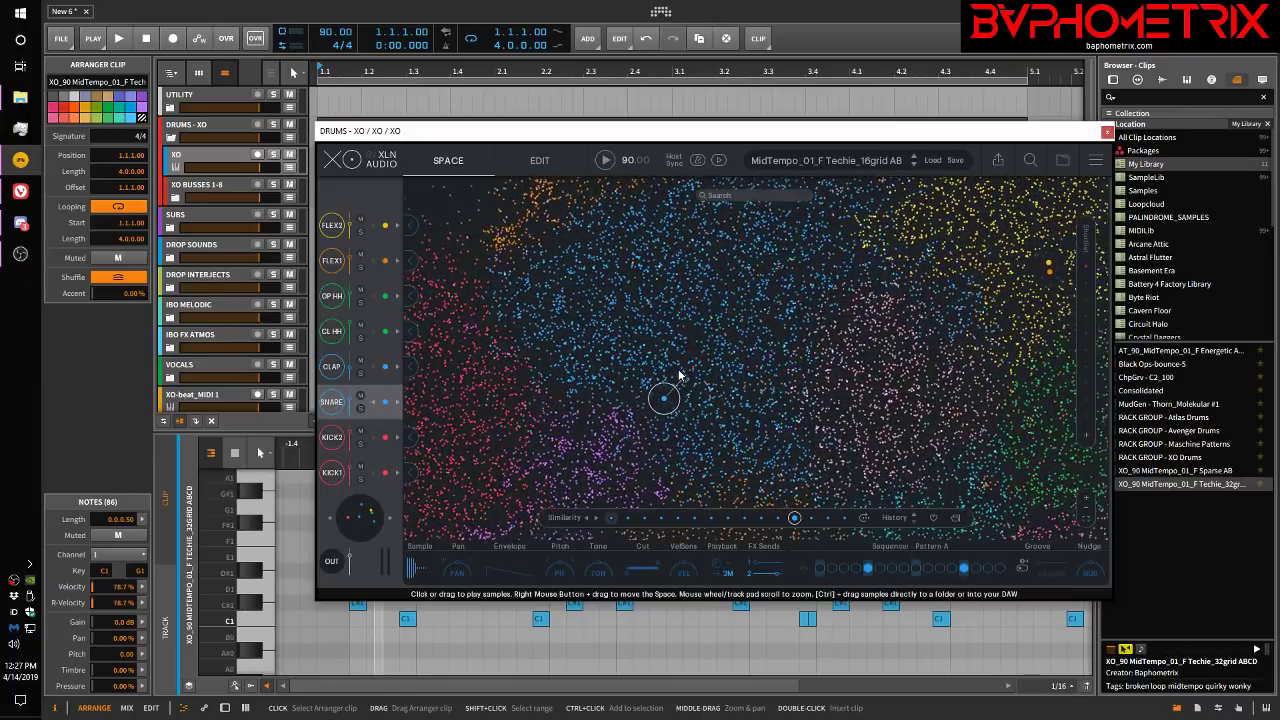
pyautogui.scroll(4, 679, 375)
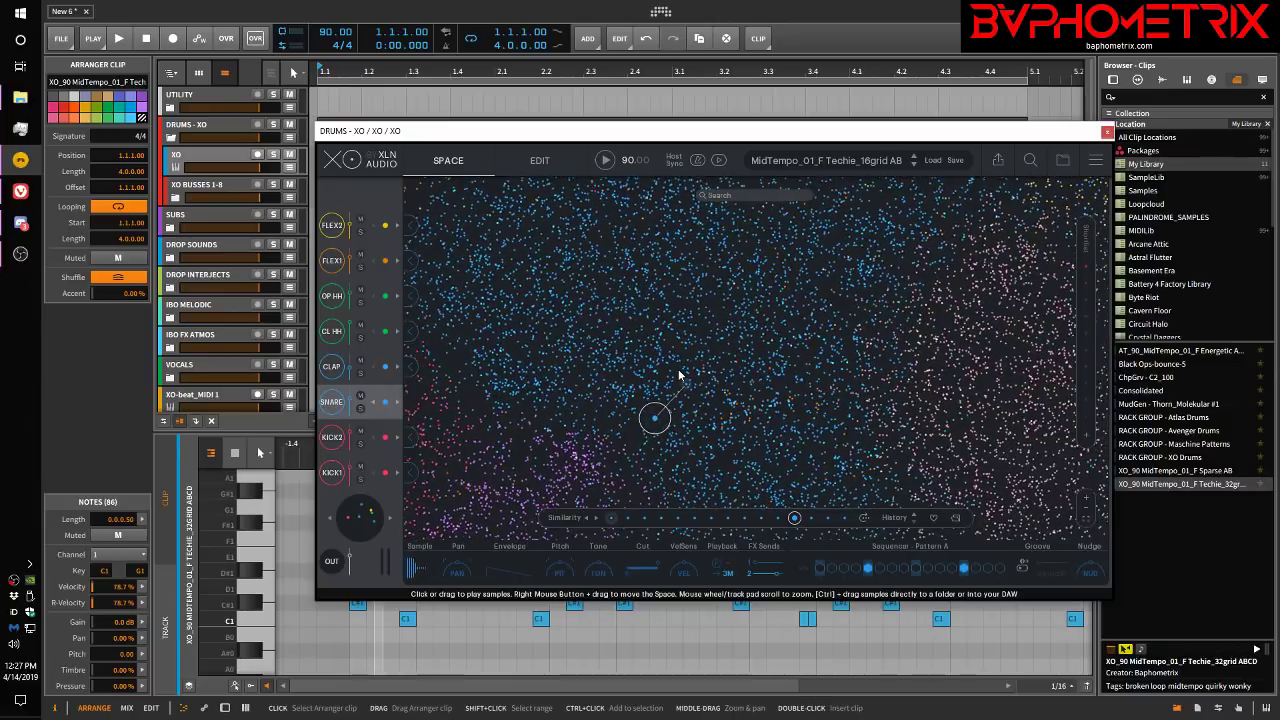
pyautogui.scroll(4, 679, 375)
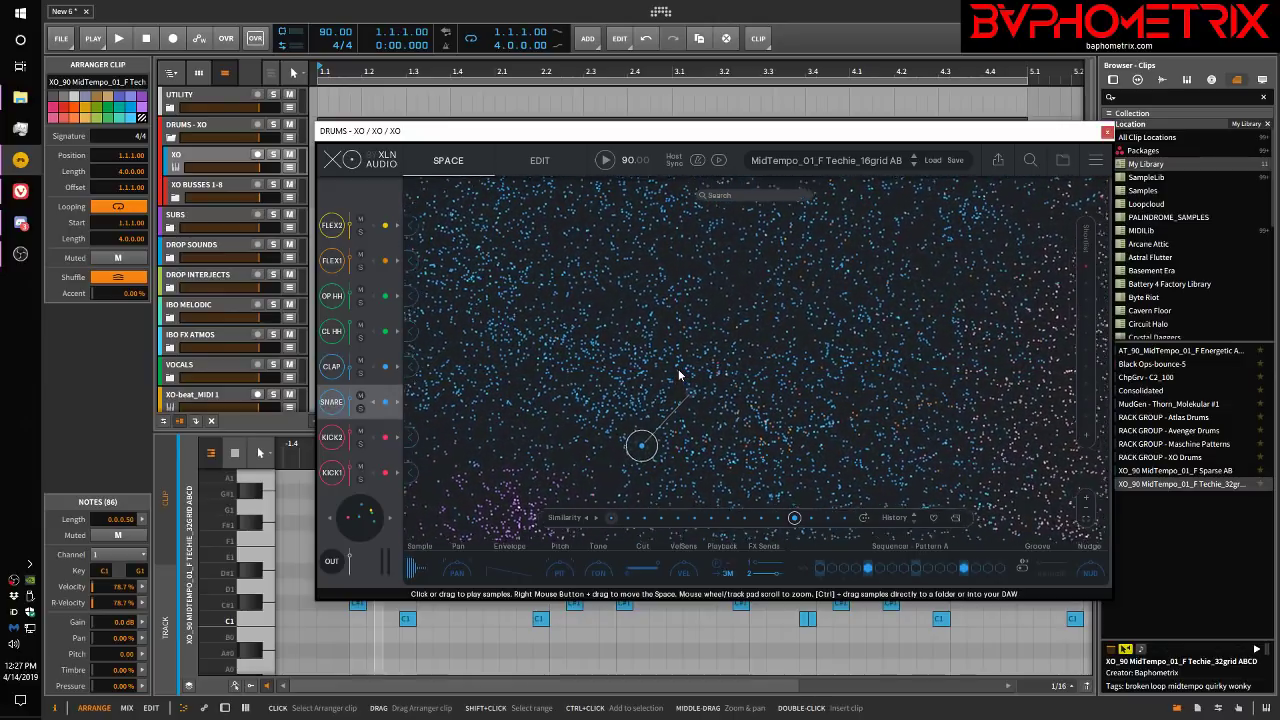
pyautogui.scroll(2, 678, 375)
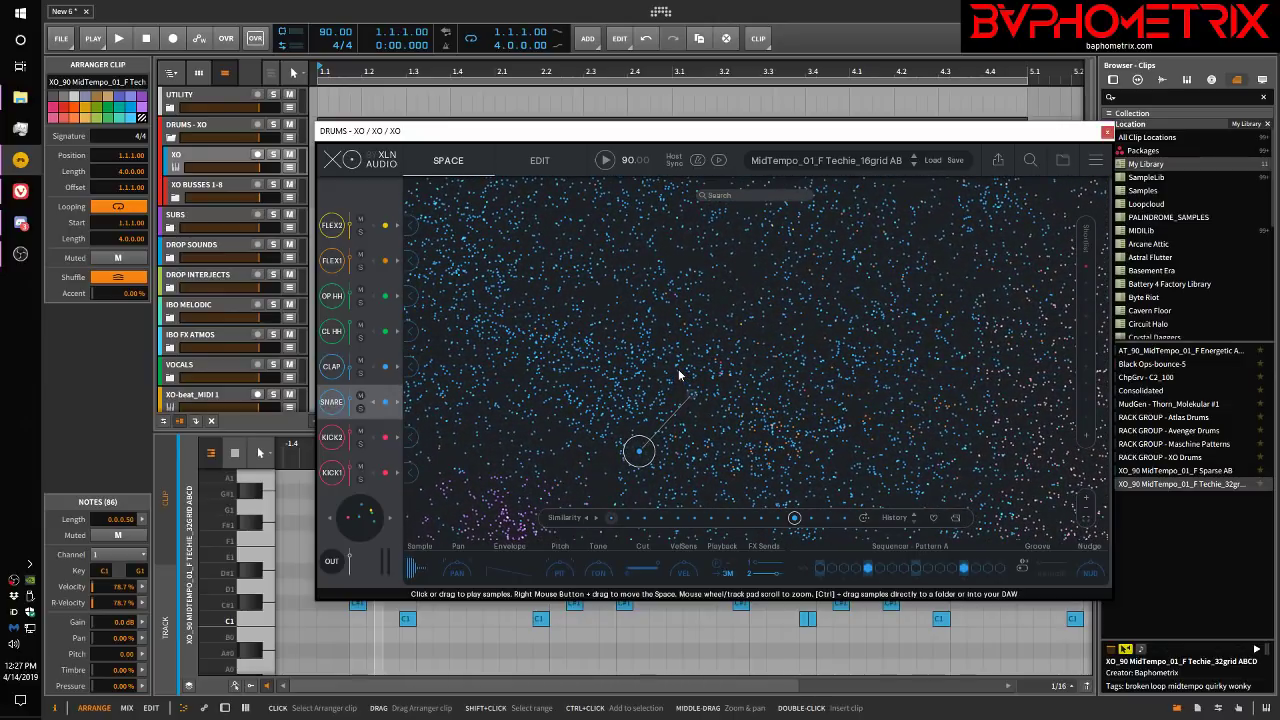
pyautogui.moveTo(665, 385); pyautogui.dragTo(750, 295)
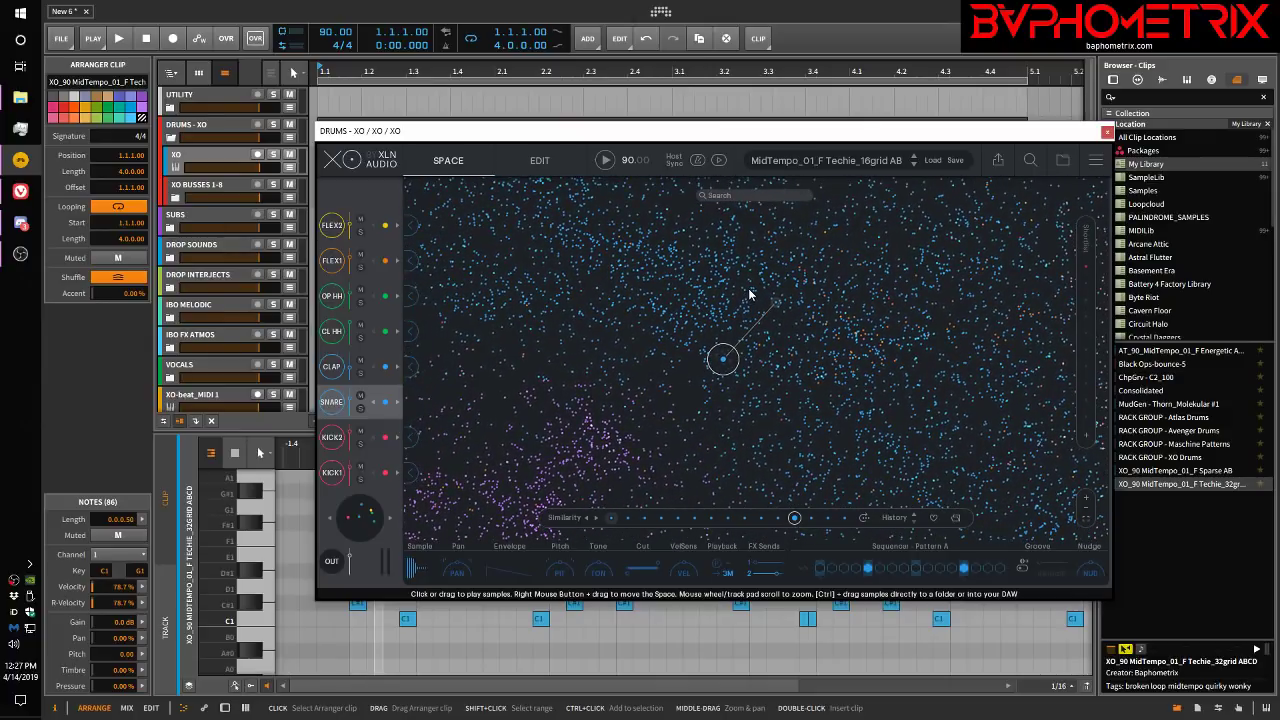
pyautogui.click(865, 517)
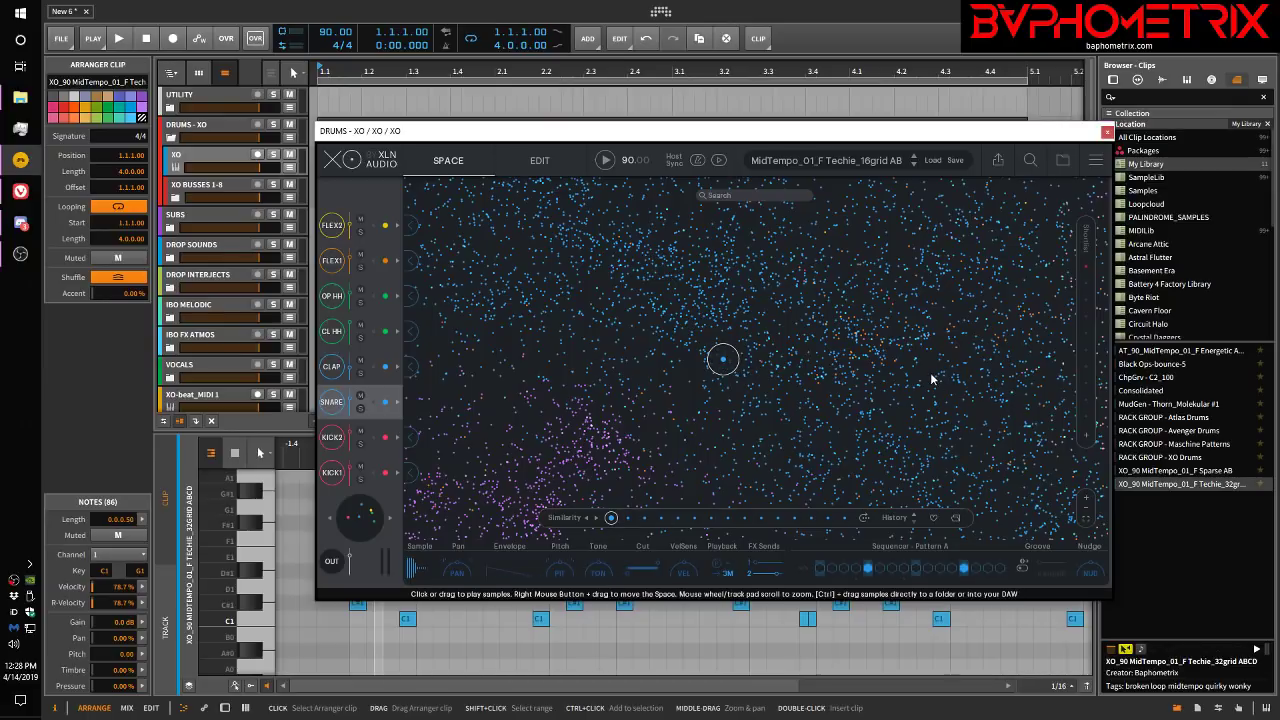
# Step: Audition the new similar snares back and forth, ending on Snare LetItGo 1 in the fifth slot
pyautogui.press('Right')
pyautogui.press('Right')
pyautogui.press('Right')
pyautogui.press('Right')
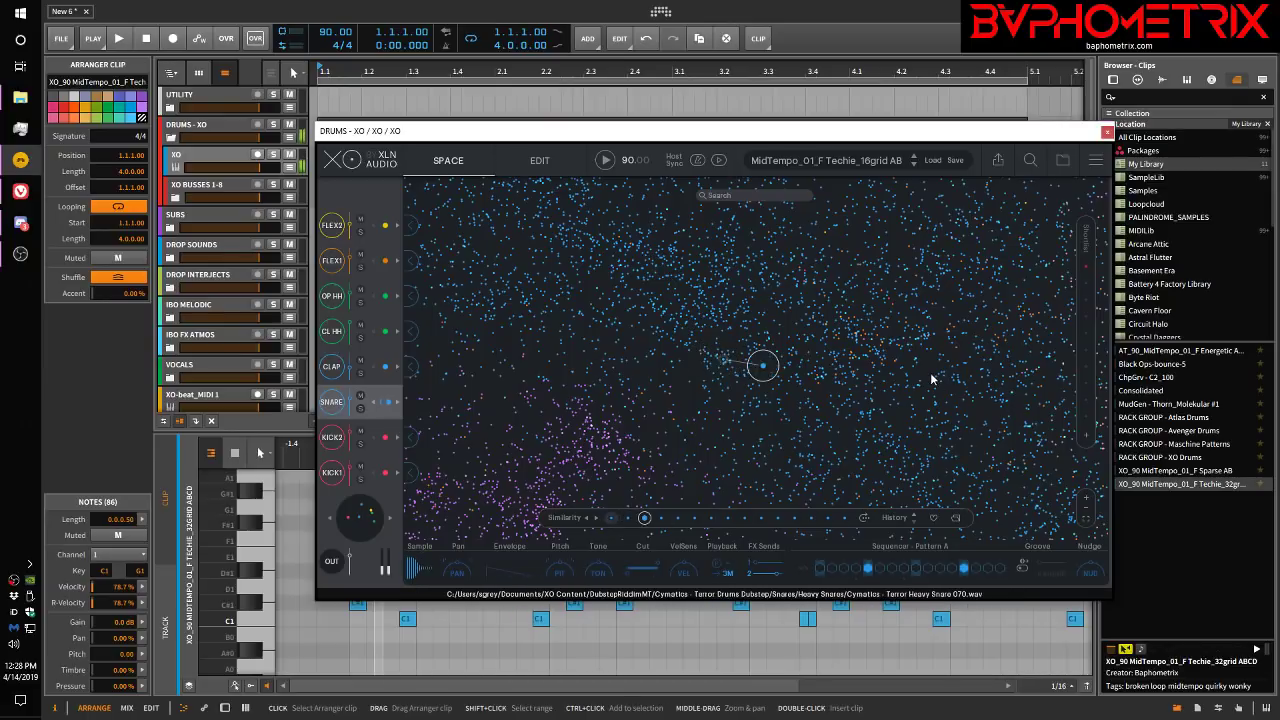
pyautogui.press('Left')
pyautogui.press('Left')
pyautogui.press('Left')
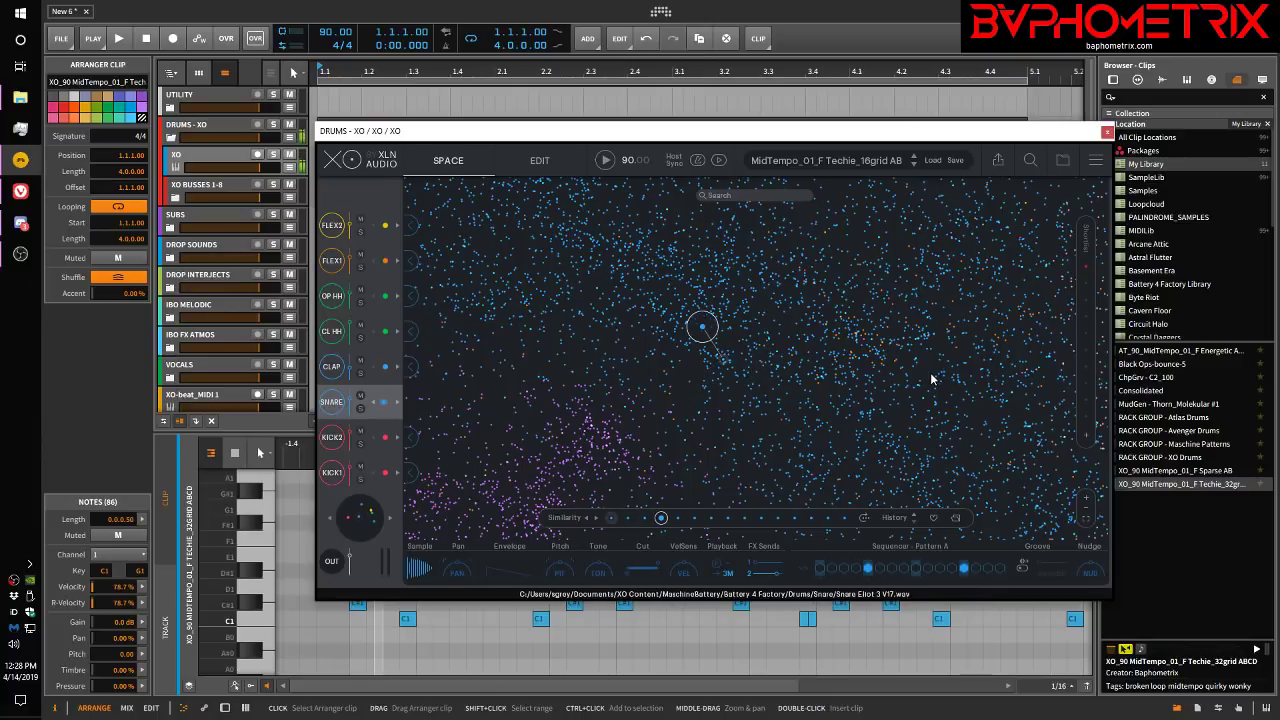
pyautogui.press('Right')
pyautogui.press('Right')
pyautogui.press('Right')
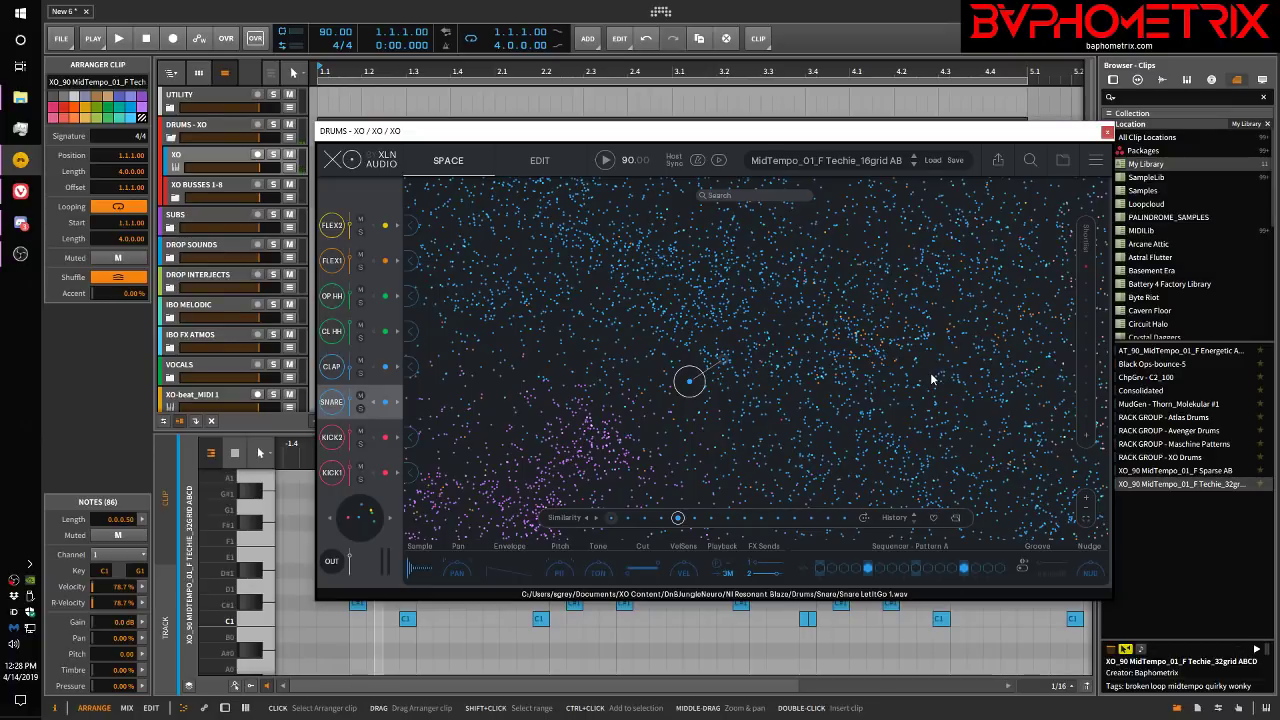
# Step: Rebuild the similarity list around Snare LetItGo 1 and advance four samples to Terror Heavy Snare 070
pyautogui.click(864, 518)
pyautogui.press('Right')
pyautogui.press('Right')
pyautogui.press('Right')
pyautogui.press('Right')
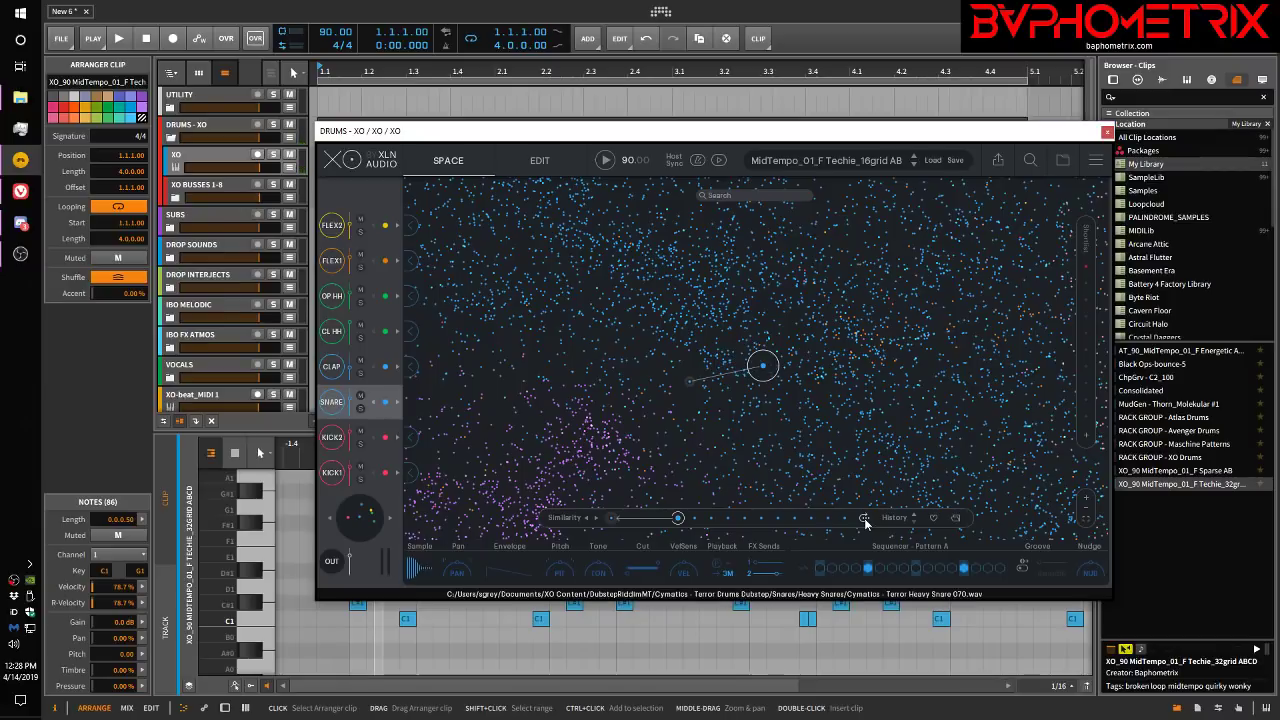
# Step: Rebuild the similarity list around Terror Heavy Snare 070, advance four samples and go back in the sample history
pyautogui.click(864, 518)
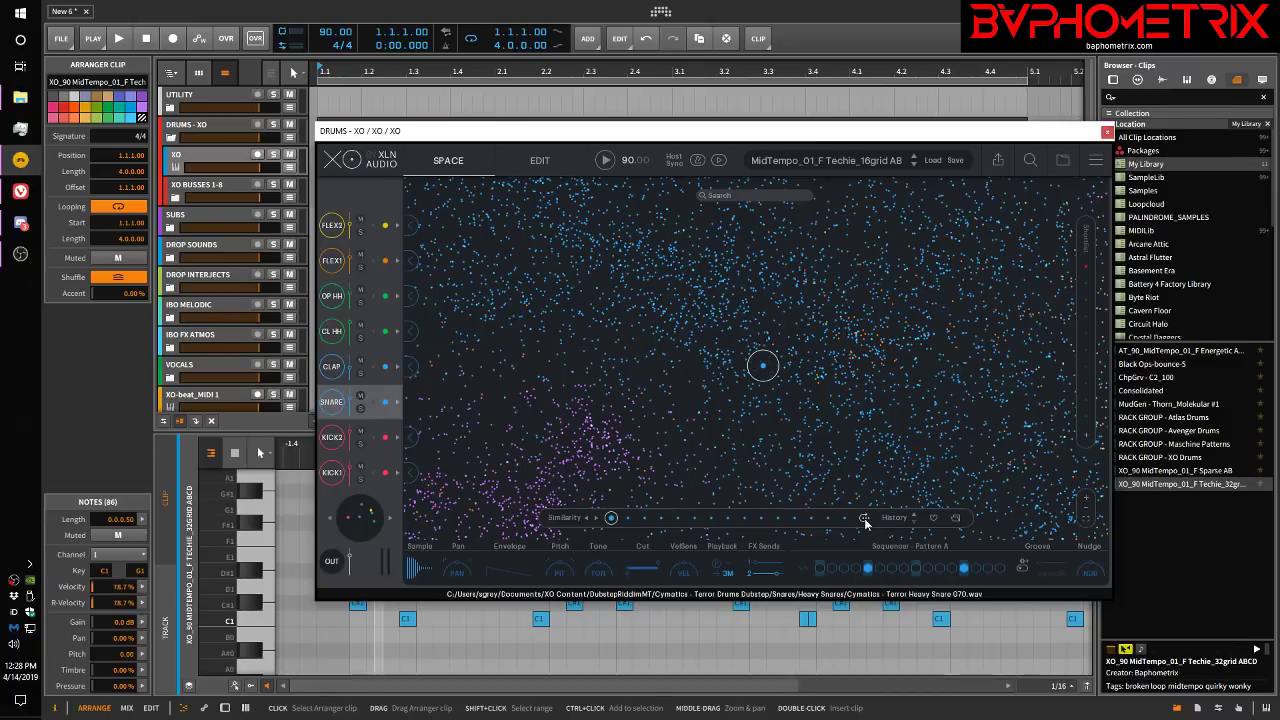
pyautogui.press('Right')
pyautogui.press('Right')
pyautogui.press('Right')
pyautogui.press('Right')
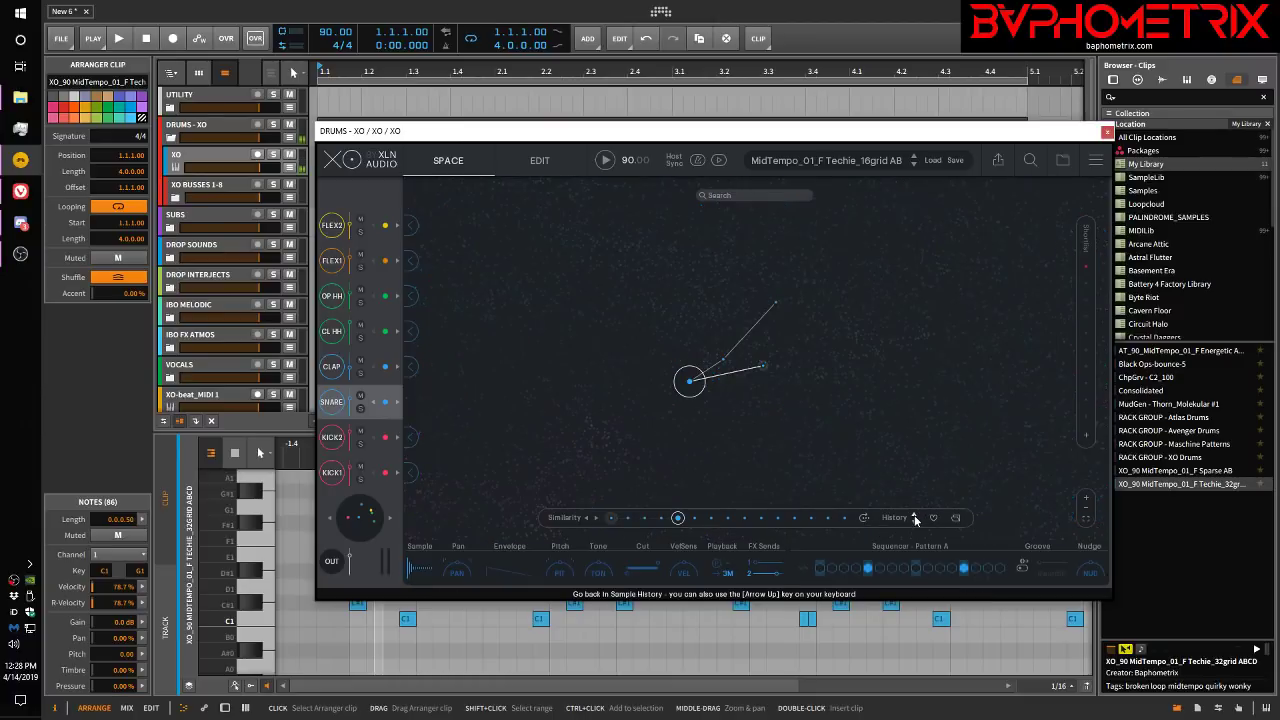
pyautogui.click(914, 517)
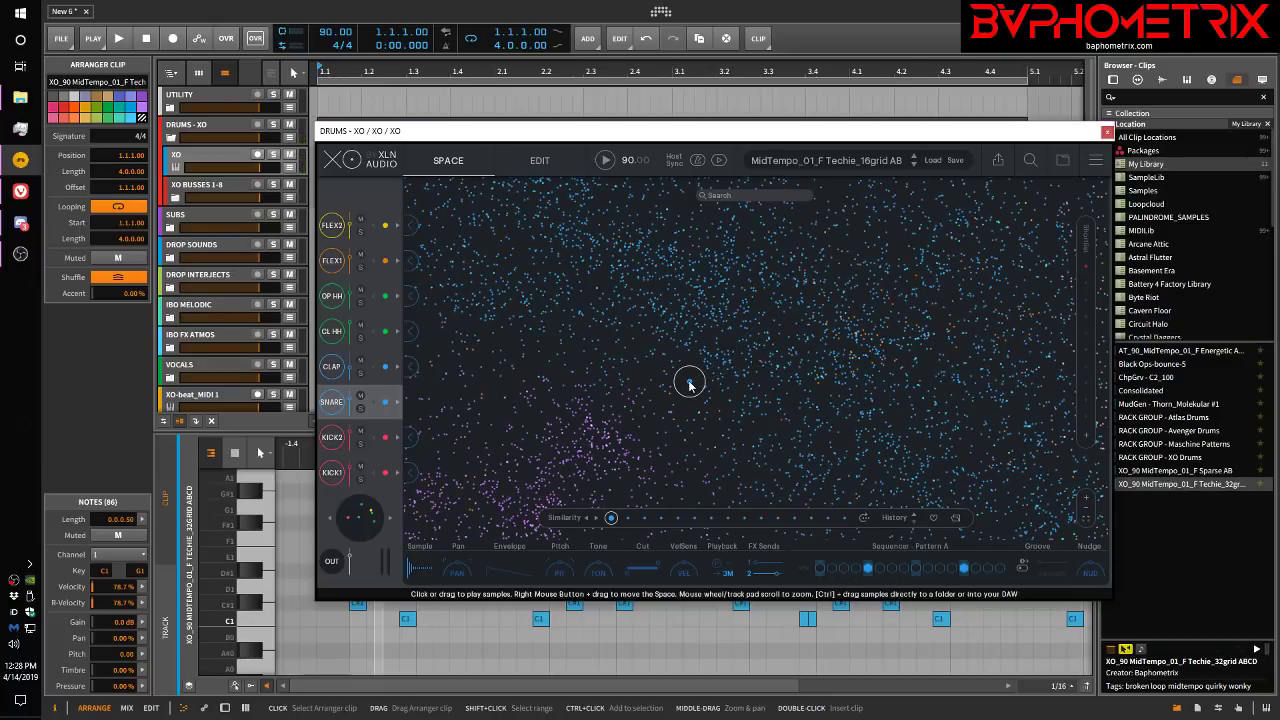
# Step: Deselect the Snare channel and reload the user preset _MidTempo_01_F Techie_16grid AB to restore its original samples
pyautogui.click(689, 383)
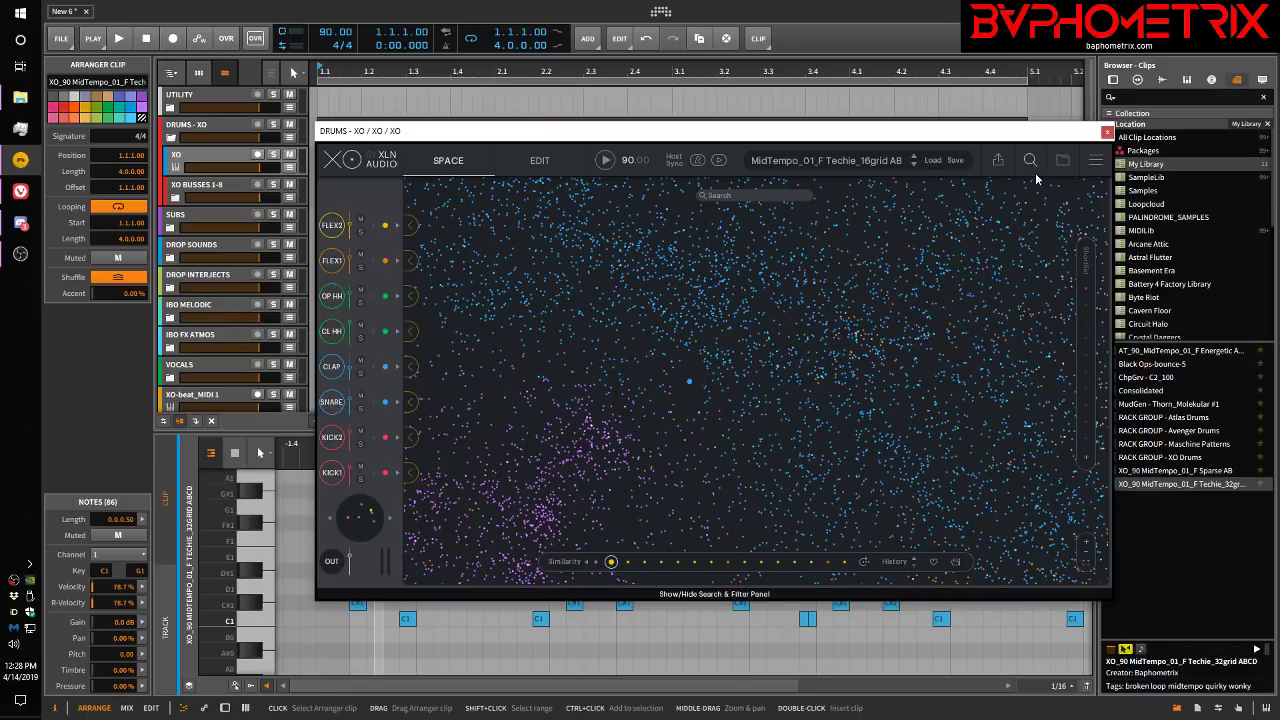
pyautogui.click(850, 322)
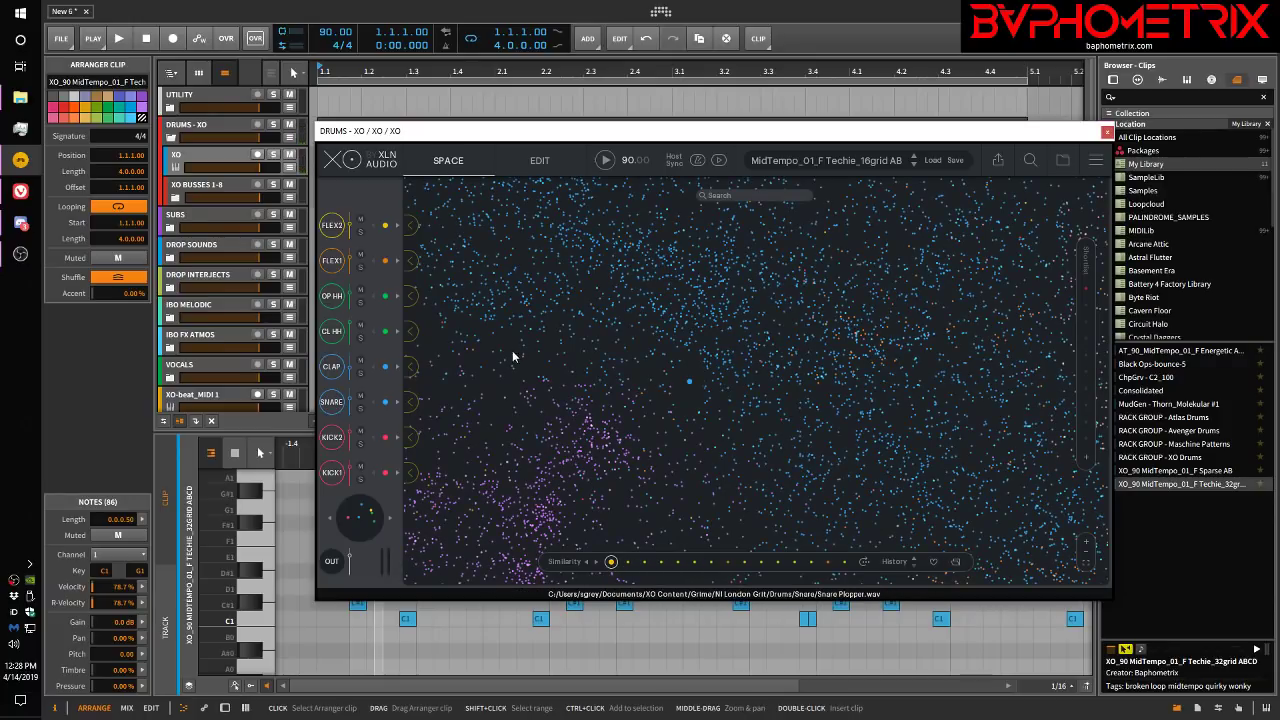
pyautogui.click(873, 158)
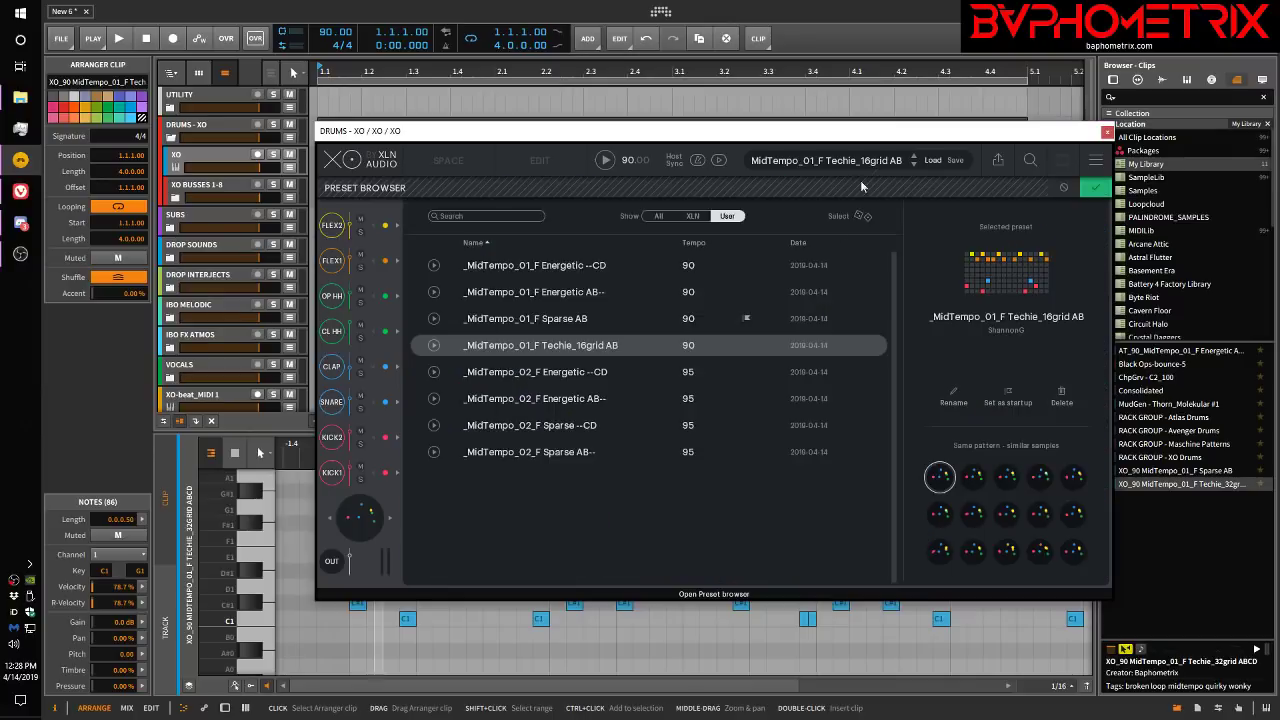
pyautogui.click(1096, 190)
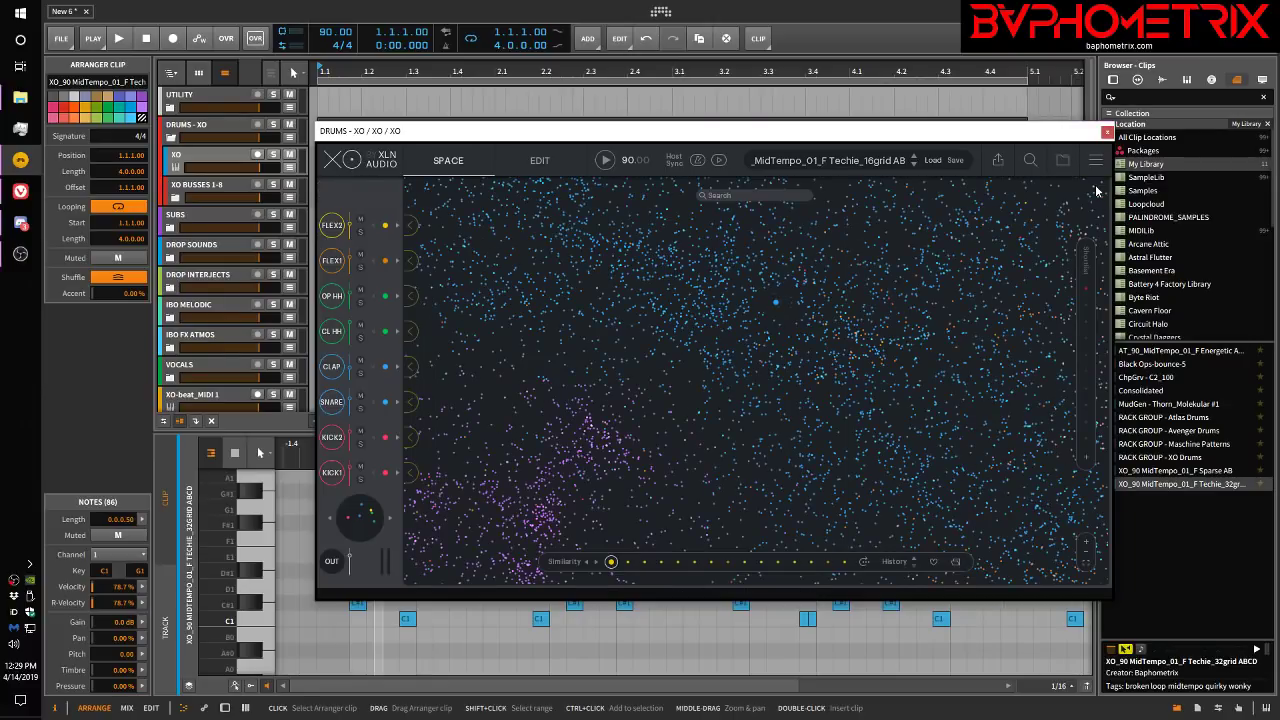
# Step: Select the Snare channel and audition the first few similar samples, returning to Terror Heavy Snare 007
pyautogui.click(331, 401)
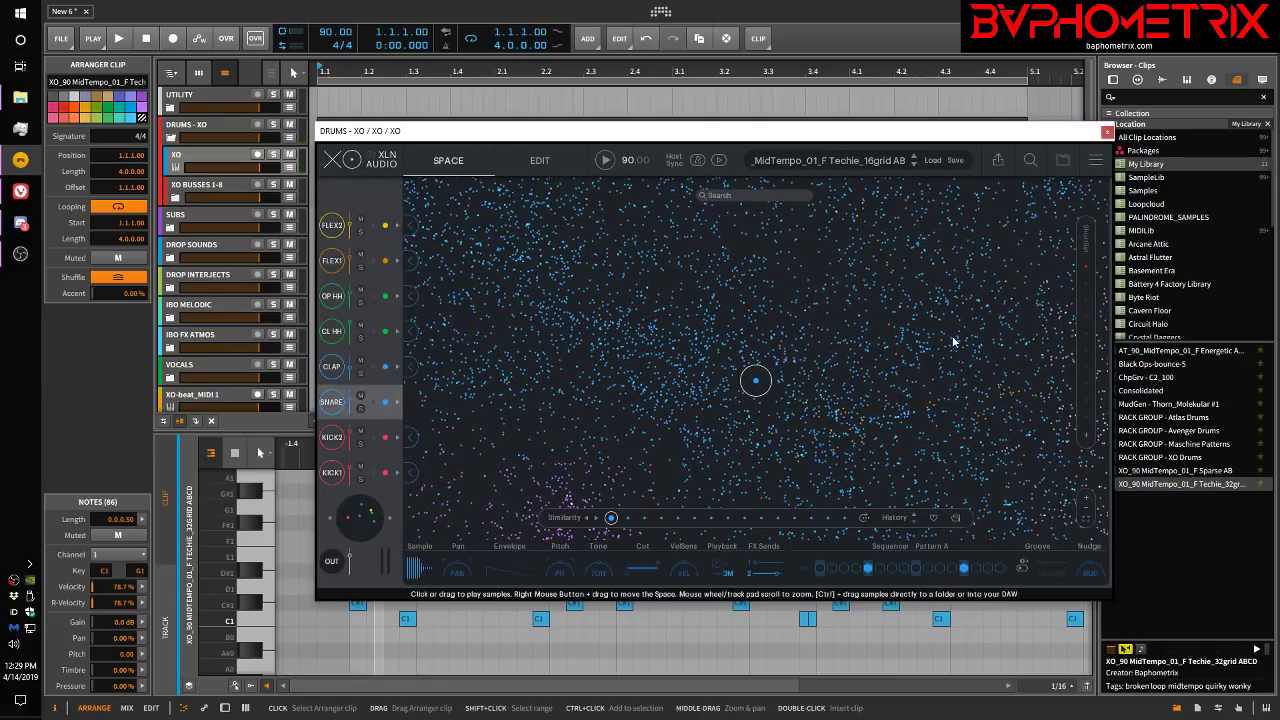
pyautogui.click(337, 368)
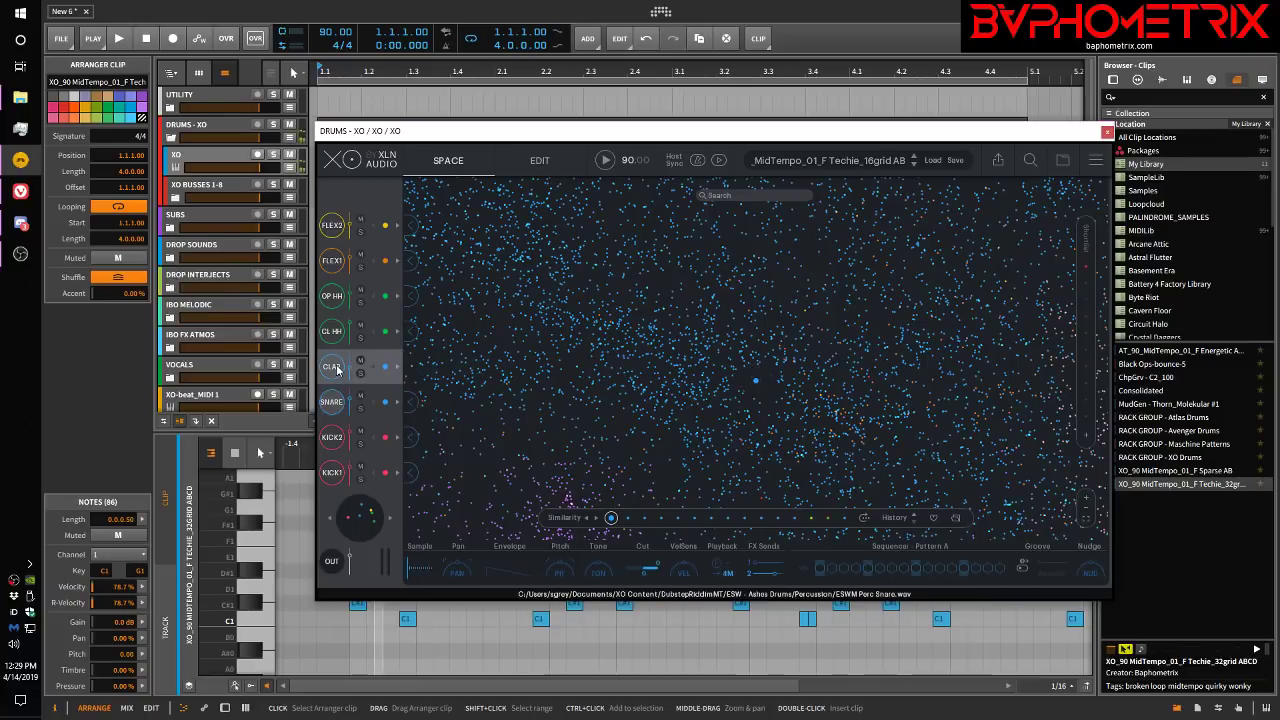
pyautogui.click(331, 401)
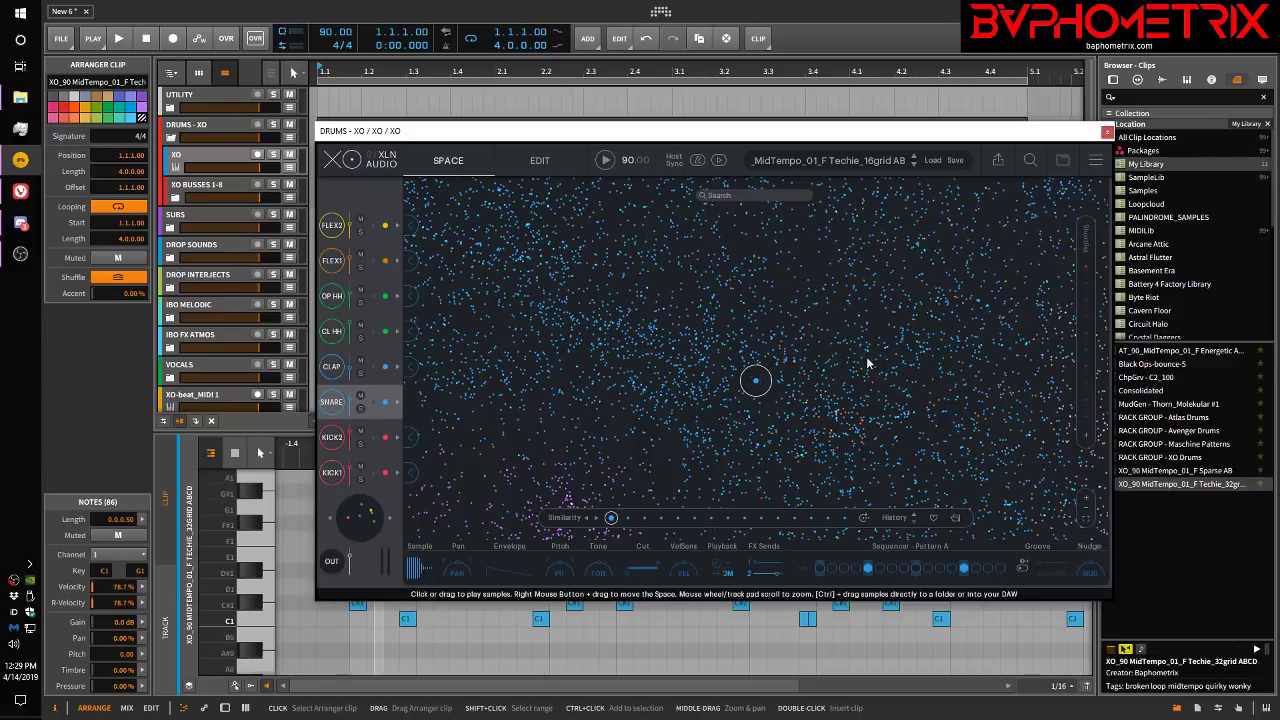
pyautogui.press('Right')
pyautogui.press('Left')
pyautogui.press('Right')
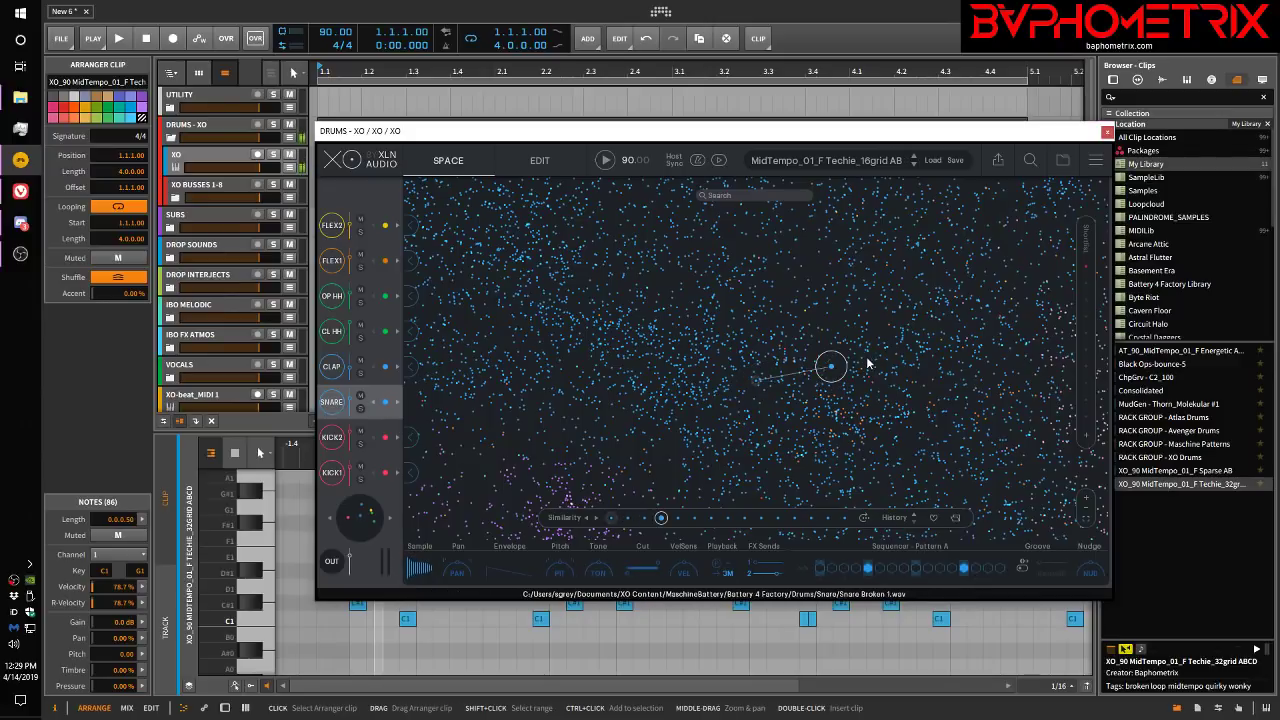
pyautogui.press('Down')
pyautogui.press('Up')
pyautogui.press('Left')
pyautogui.press('Right')
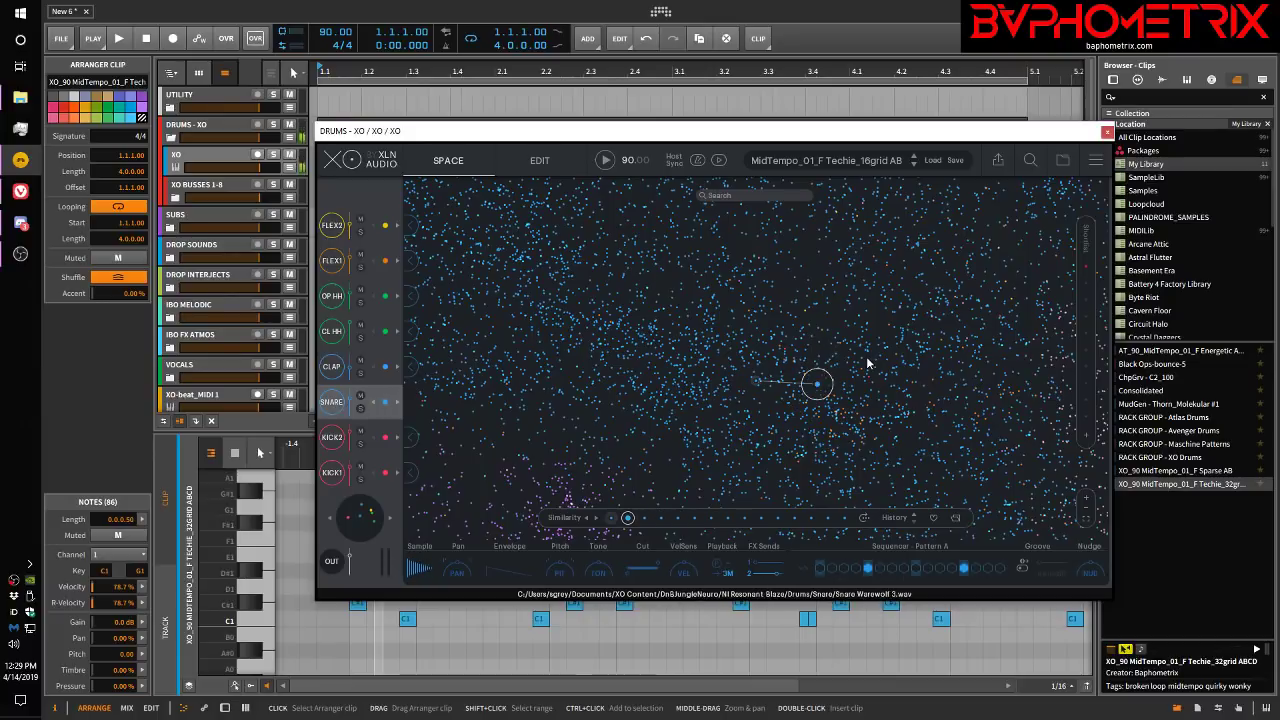
pyautogui.press('Left')
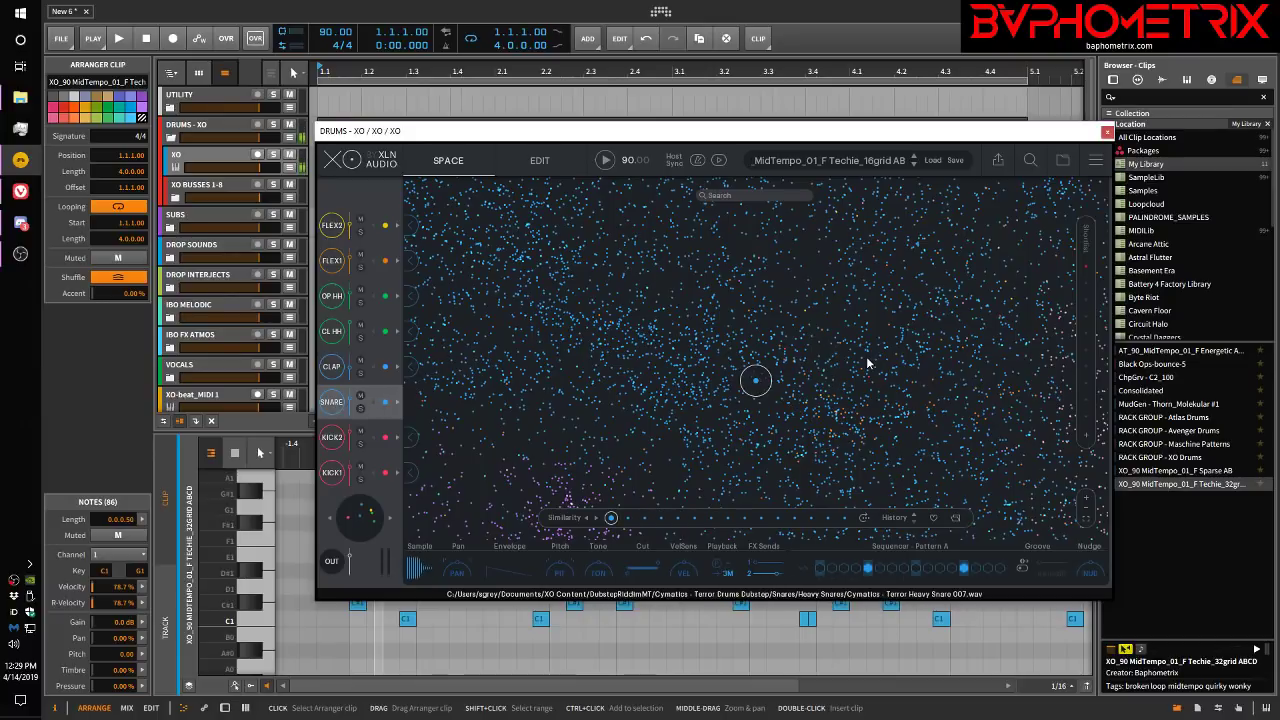
# Step: Rebuild the similarity list around Terror Heavy Snare 007, audition the following samples and step back to the first slot
pyautogui.click(864, 521)
pyautogui.press('Right')
pyautogui.press('Right')
pyautogui.press('Right')
pyautogui.press('Right')
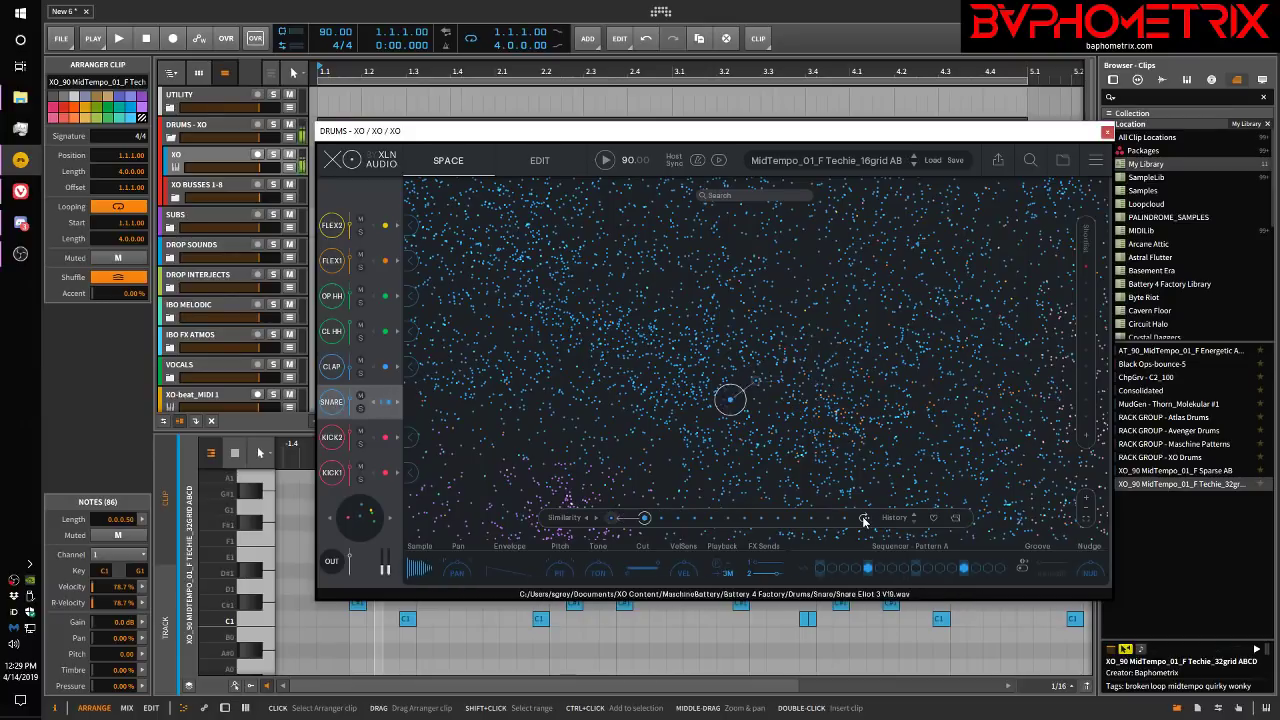
pyautogui.press('Left')
pyautogui.press('Left')
pyautogui.press('Left')
pyautogui.press('Left')
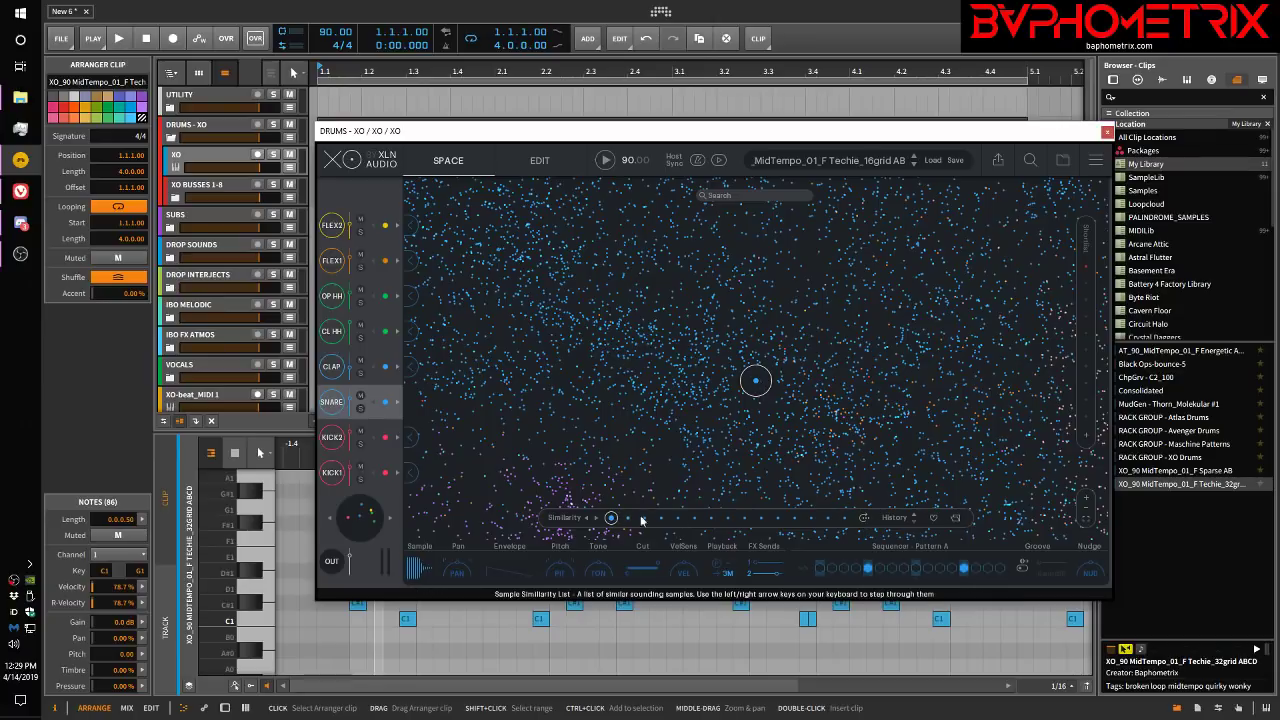
# Step: Refresh the similarity list once more, audition up to Snare Eliot 3 V13 in the fifth slot and return to Terror Heavy Snare 007
pyautogui.click(866, 519)
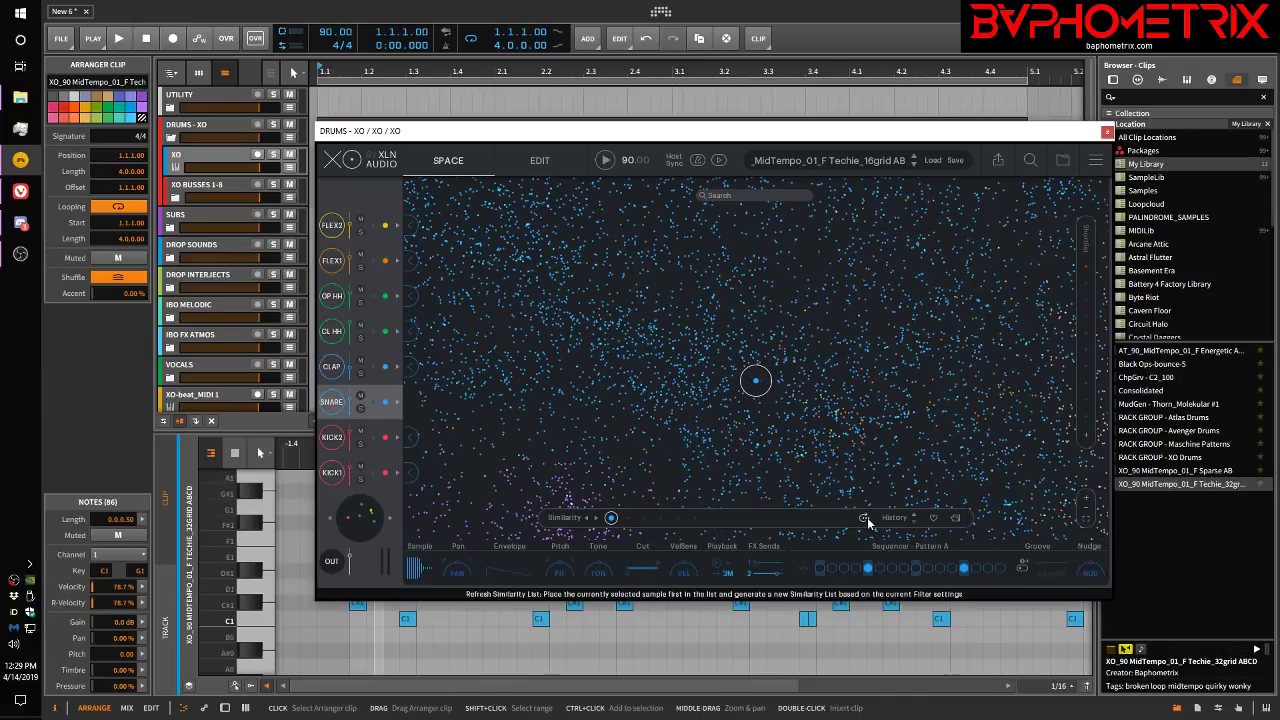
pyautogui.press('Right')
pyautogui.press('Right')
pyautogui.press('Right')
pyautogui.press('Right')
pyautogui.press('Right')
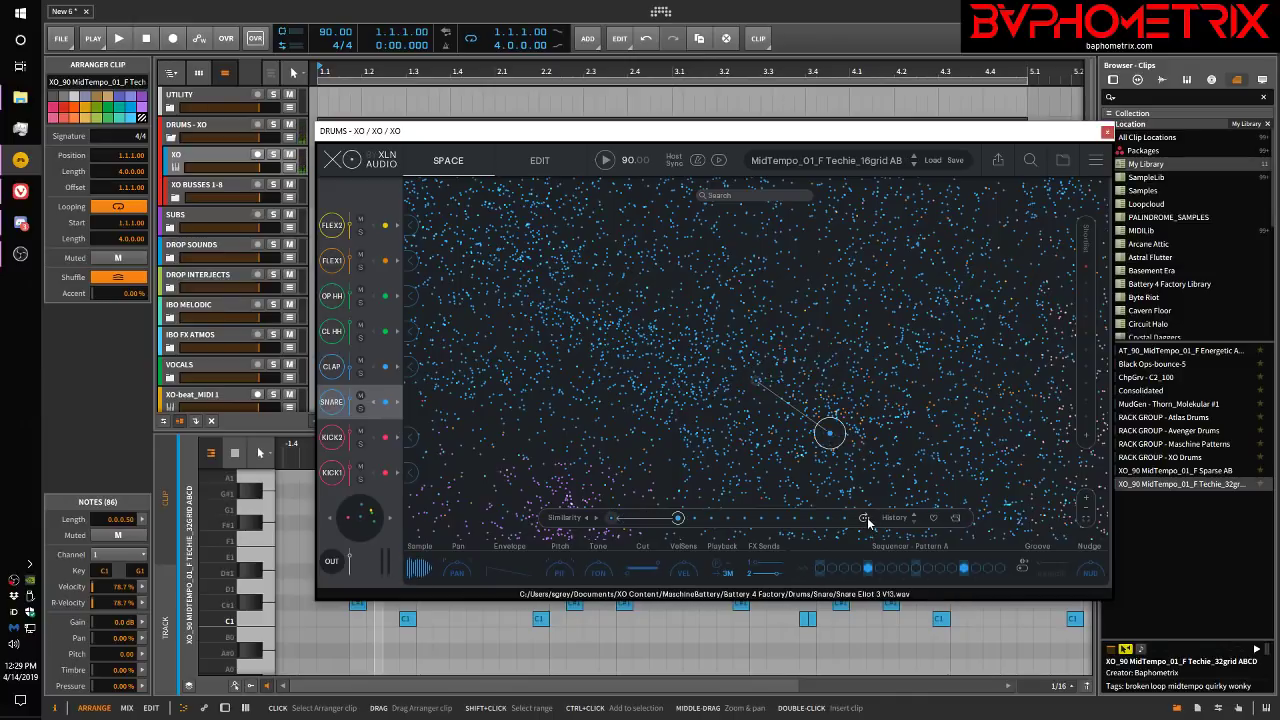
pyautogui.press('Left')
pyautogui.press('Left')
pyautogui.press('Left')
pyautogui.press('Left')
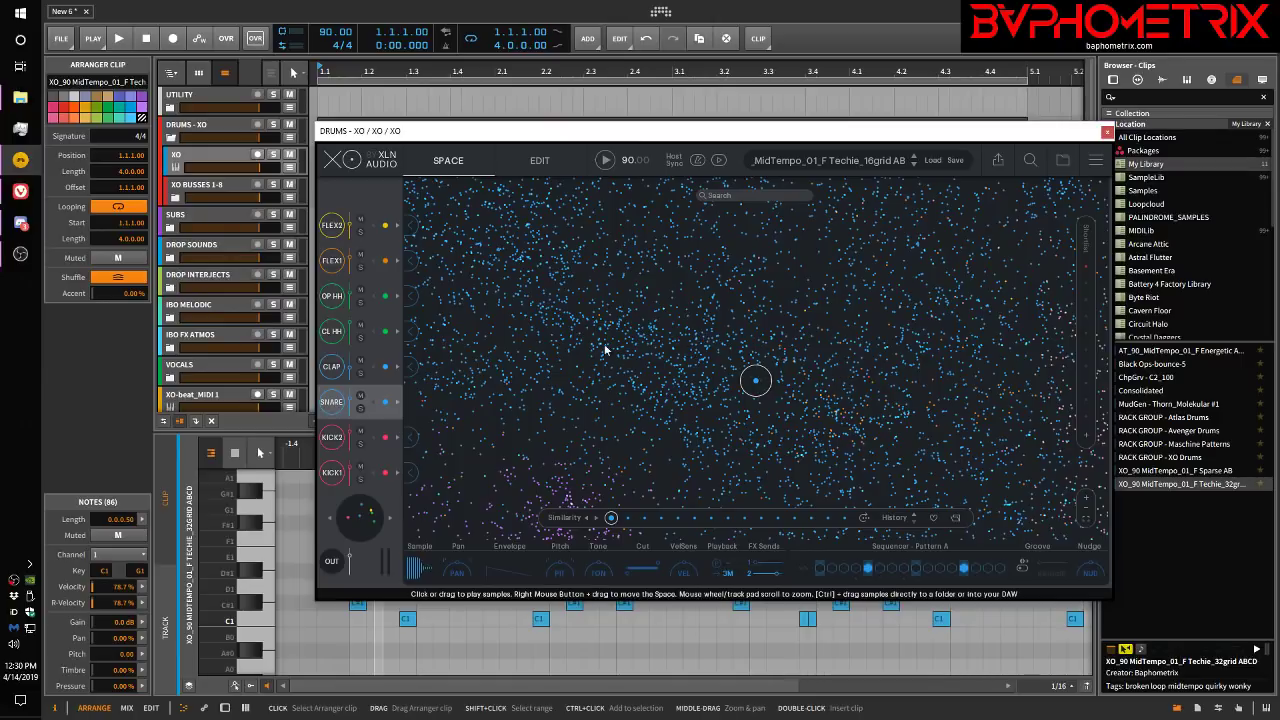
# Step: Hot-swap the Snare channel's sample, auditioning nearby samples in the space and accepting United_Pop_Fudge_Break, and select the Snare channel
pyautogui.click(387, 404)
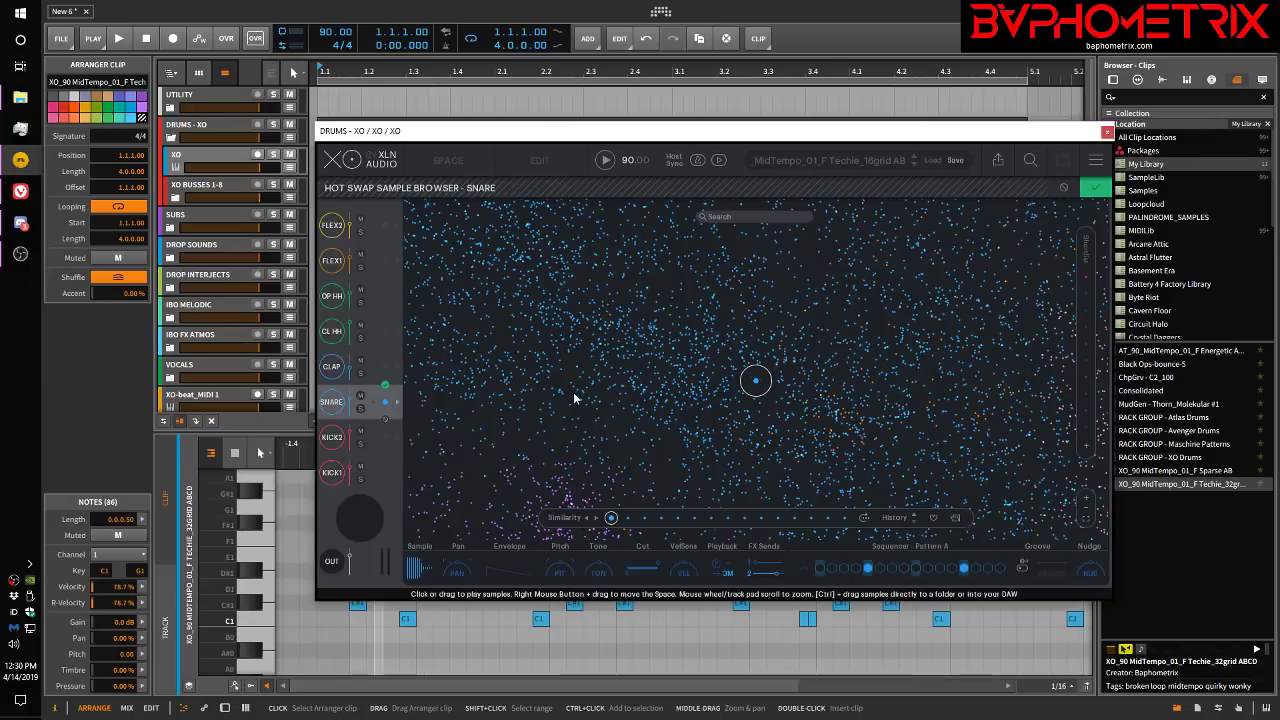
pyautogui.click(700, 345)
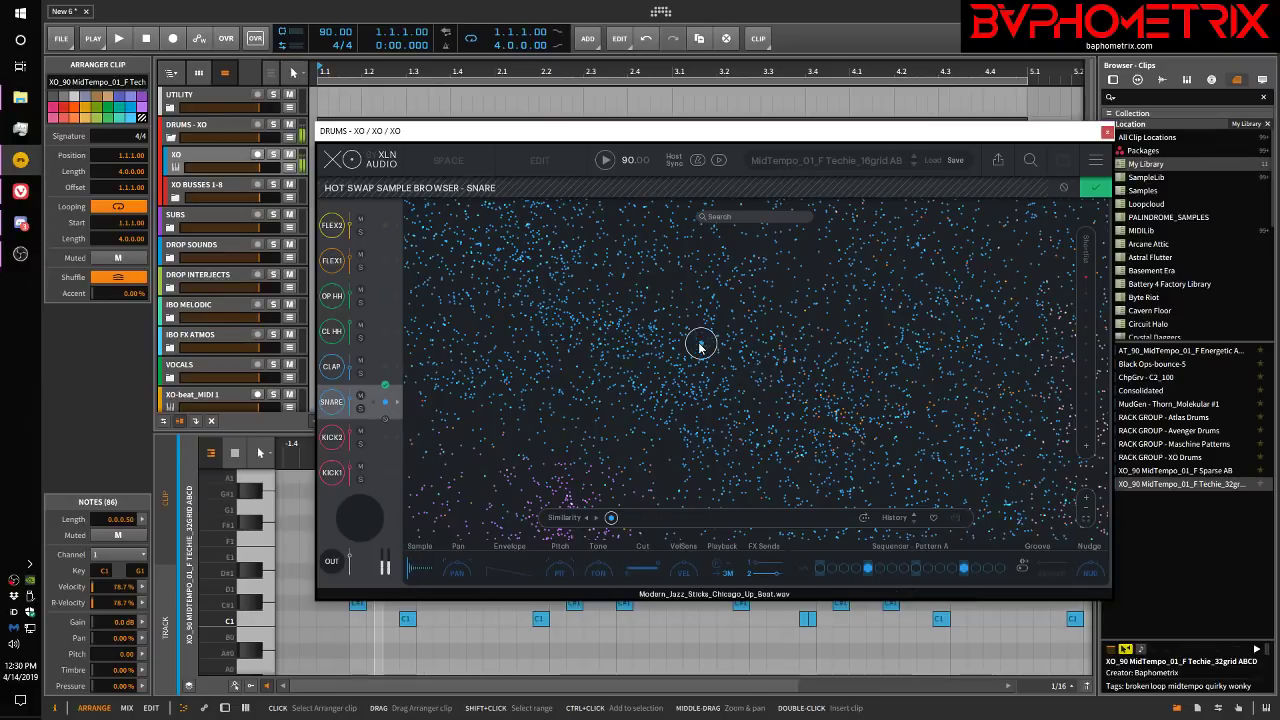
pyautogui.click(757, 370)
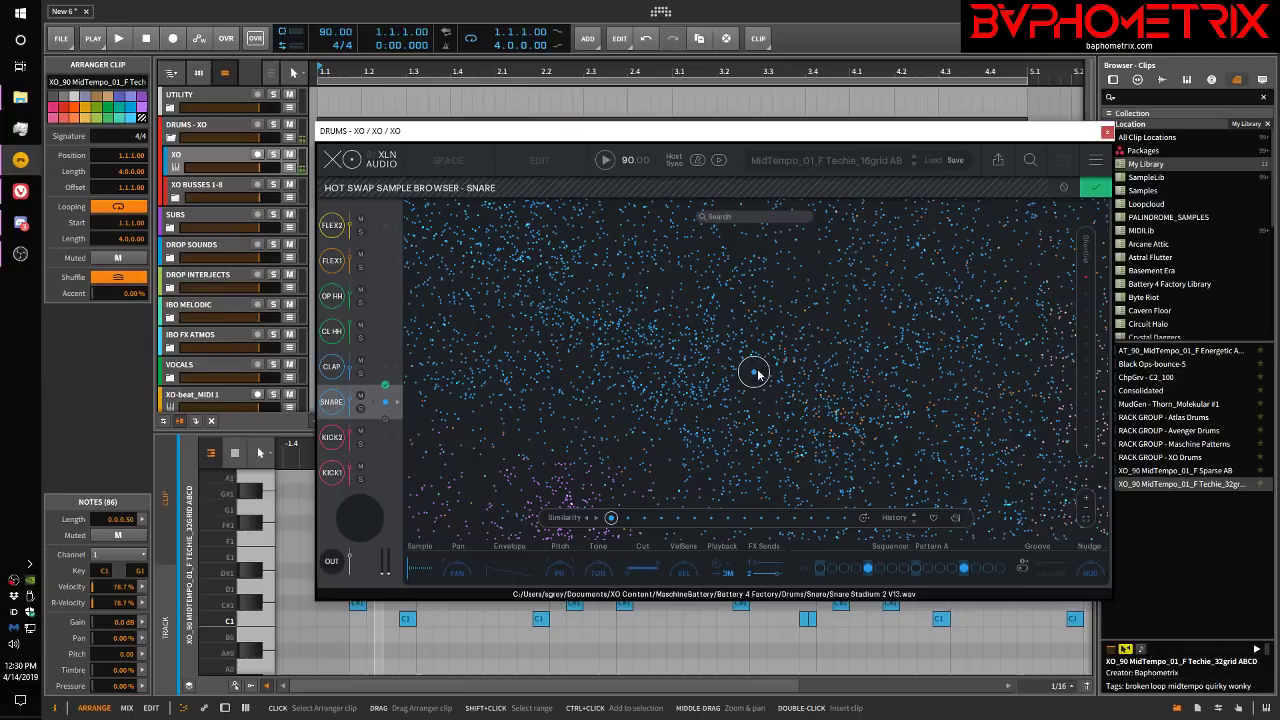
pyautogui.click(681, 370)
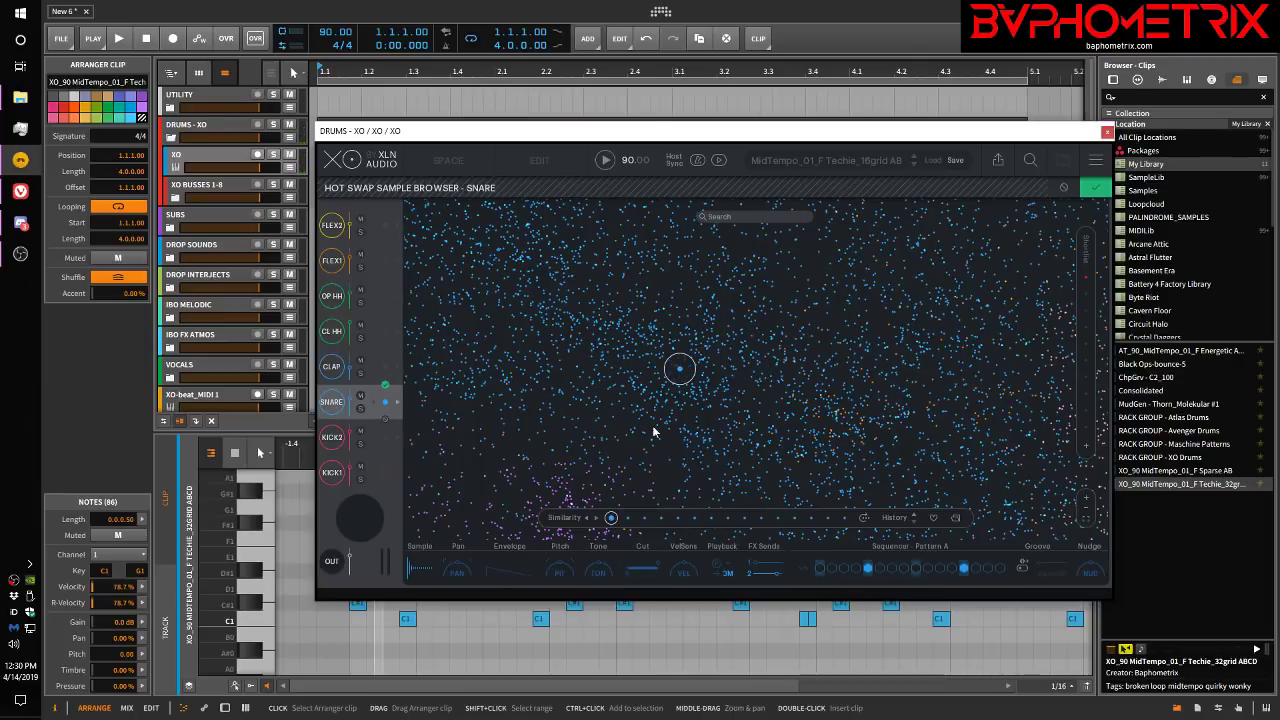
pyautogui.click(645, 354)
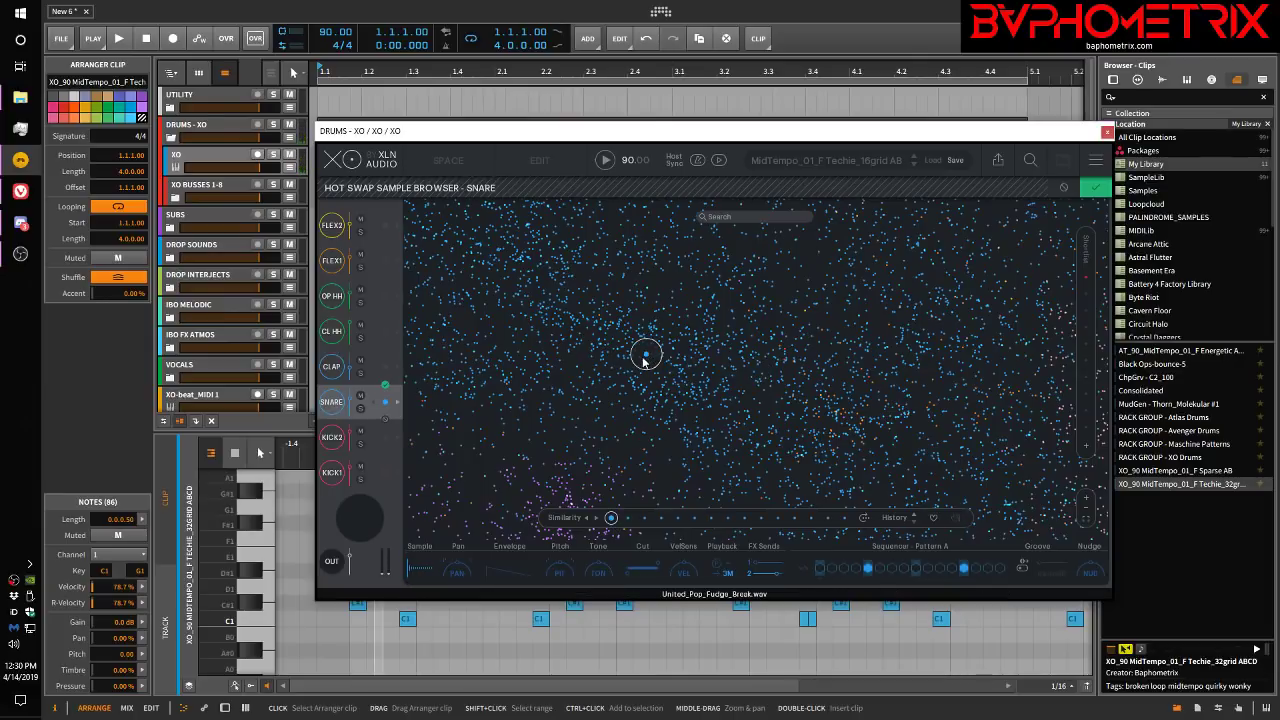
pyautogui.click(385, 384)
pyautogui.click(332, 404)
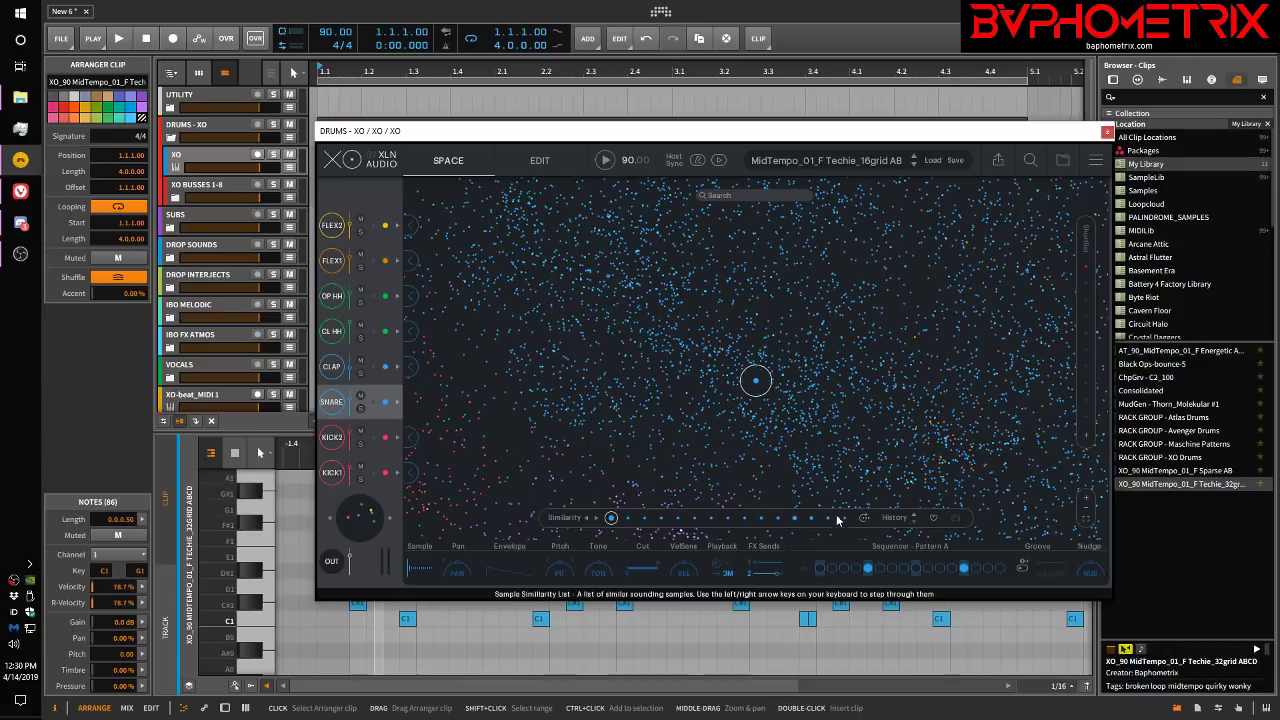
# Step: Step through samples similar to the new snare, comparing neighbours and ending on Snare Garage 1 V4 in the seventh slot
pyautogui.press('Right')
pyautogui.press('Right')
pyautogui.press('Right')
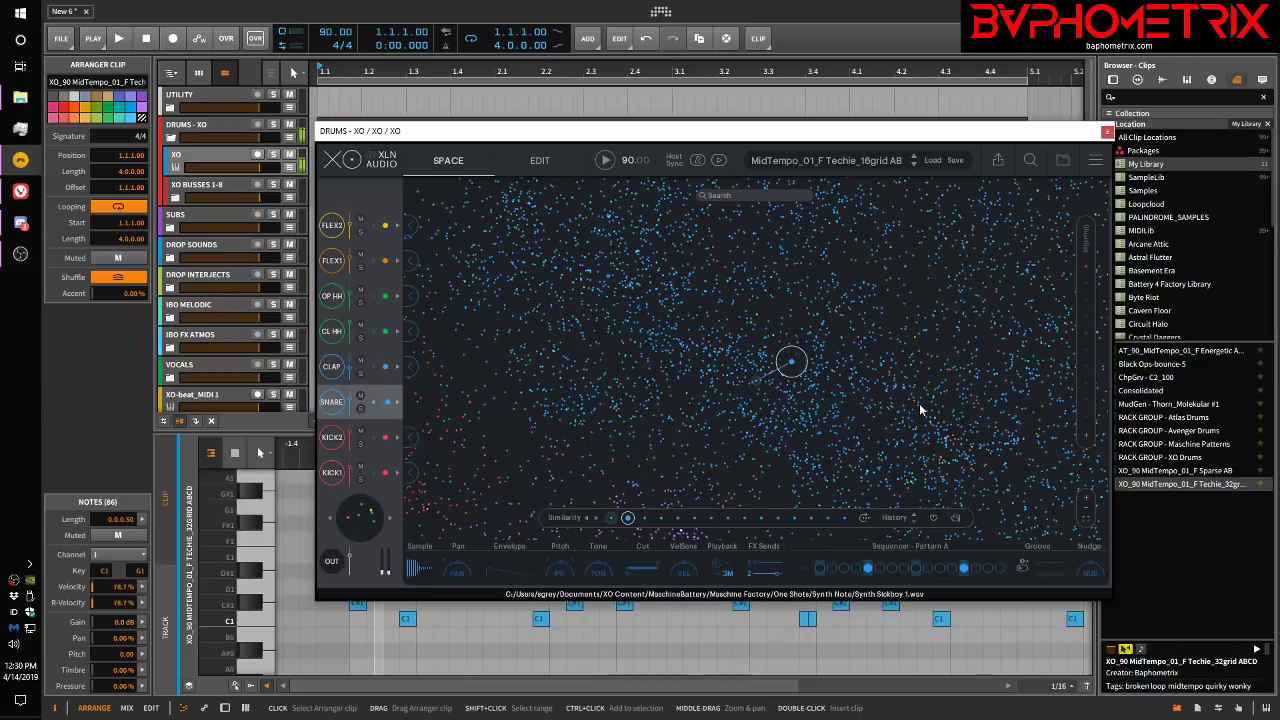
pyautogui.press('Right')
pyautogui.press('Right')
pyautogui.press('Right')
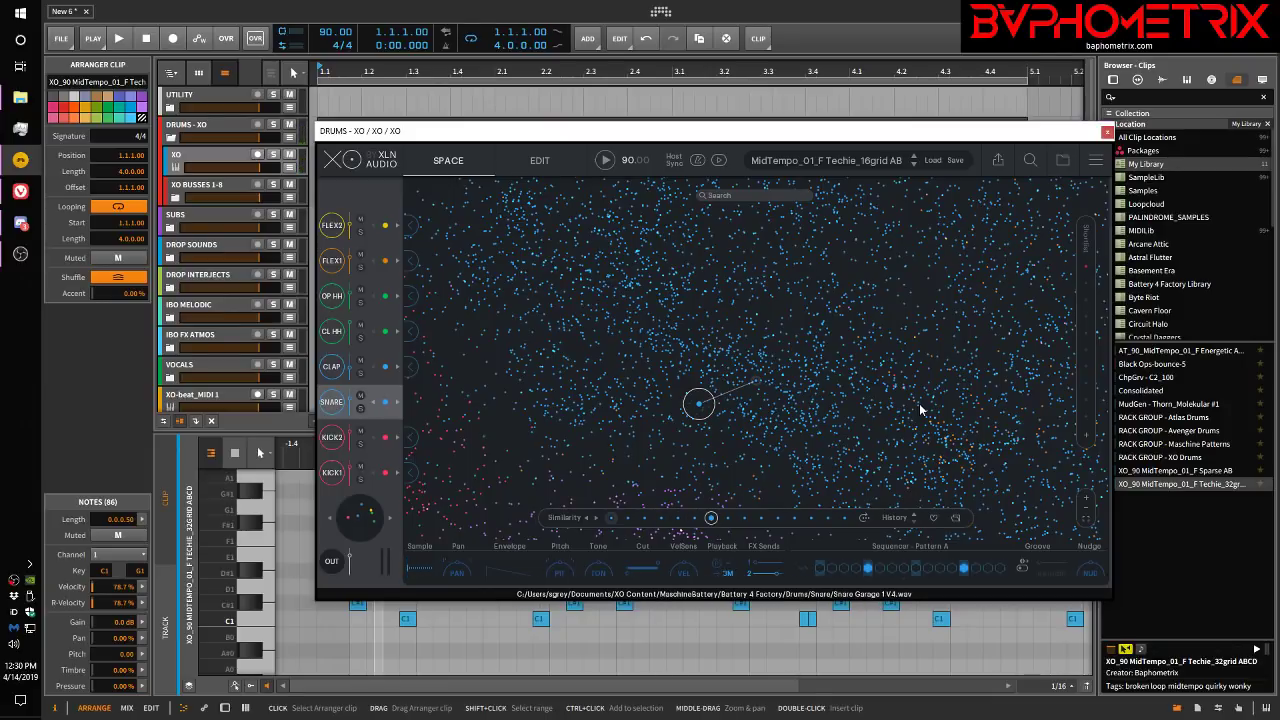
pyautogui.press('Left')
pyautogui.press('Right')
pyautogui.press('Left')
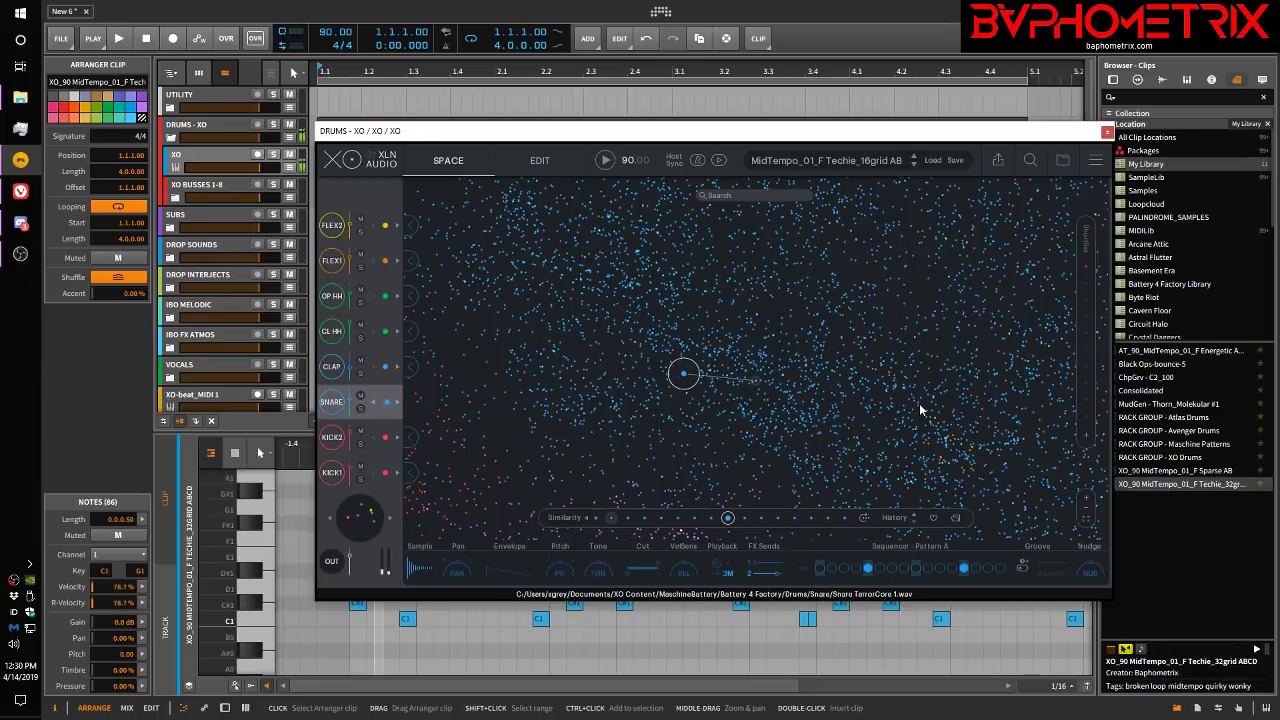
pyautogui.press('Right')
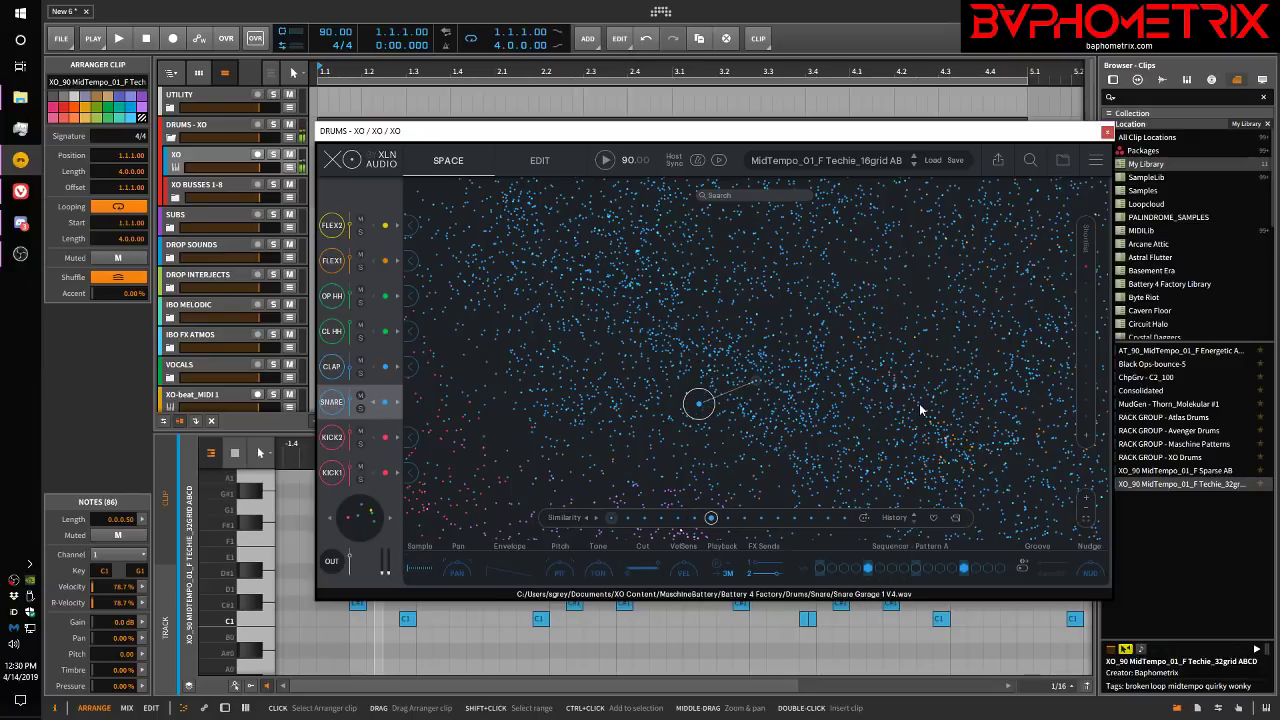
# Step: Start a new similarity list from Snare Garage 1 V4 in the space and audition its matches, ending on Snare Garage 1 V3
pyautogui.click(702, 406)
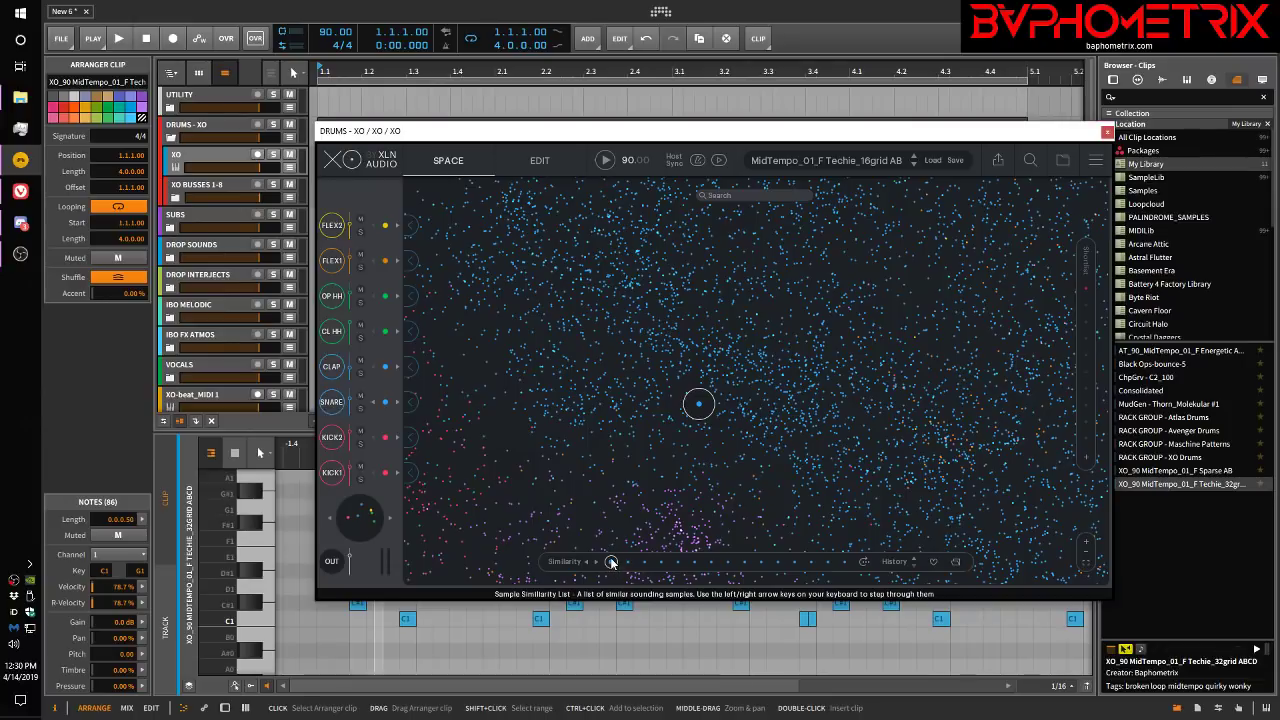
pyautogui.press('Right')
pyautogui.press('Right')
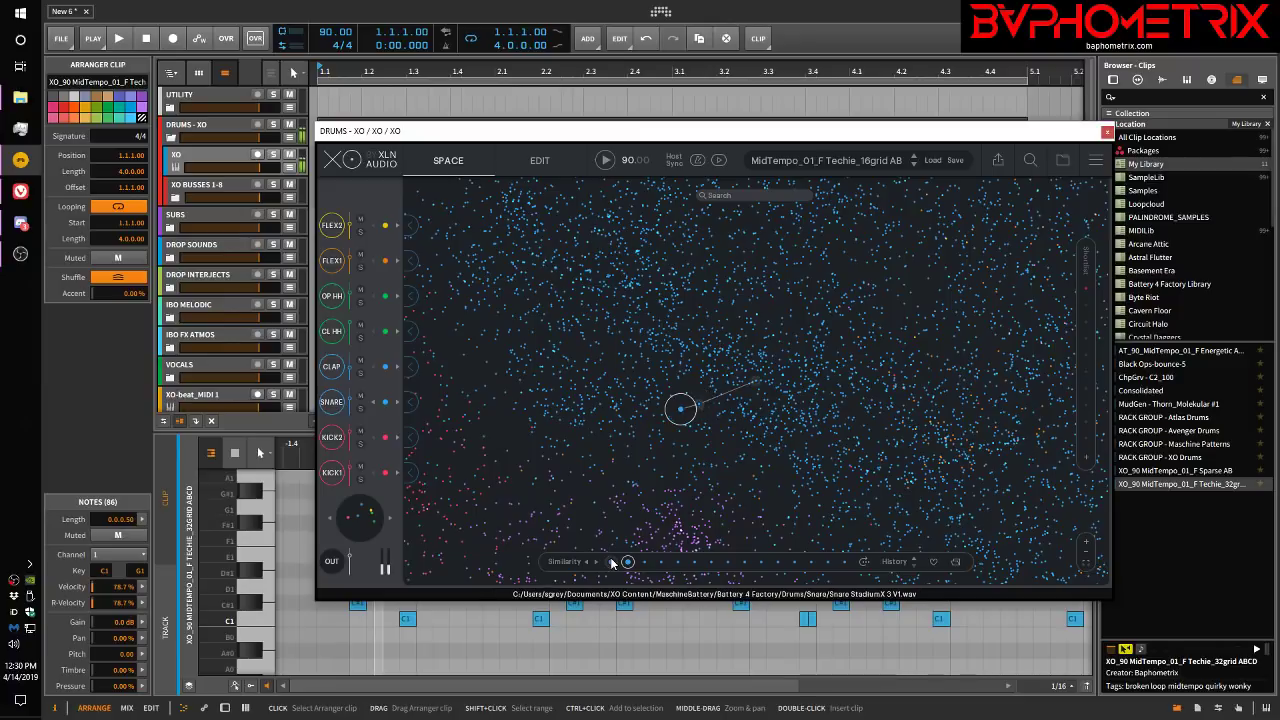
pyautogui.press('Right')
pyautogui.press('Right')
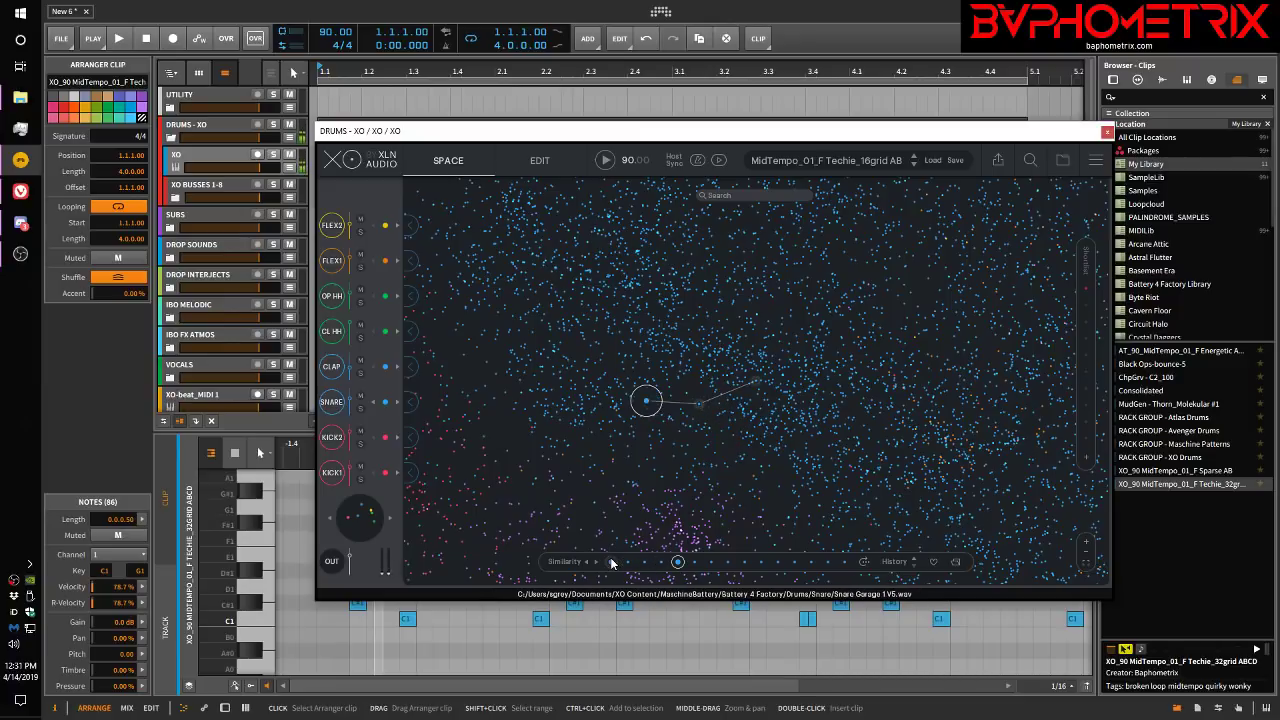
pyautogui.press('Right')
pyautogui.press('Left')
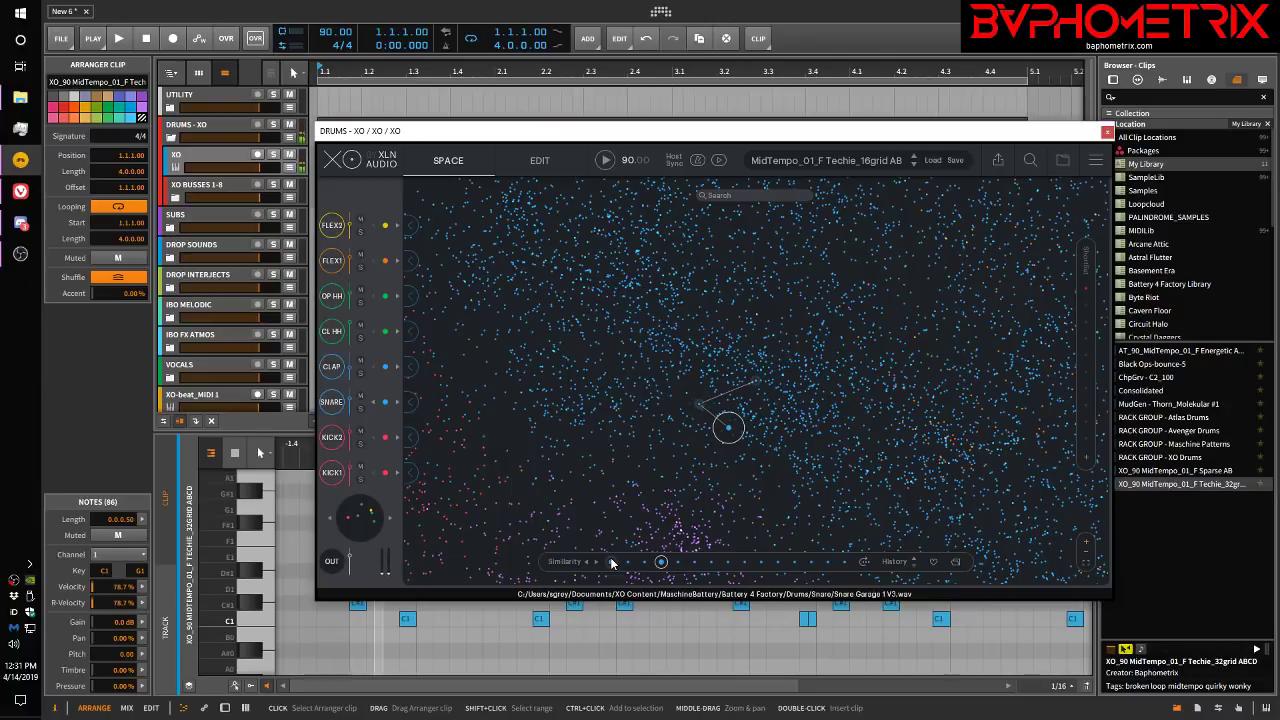
# Step: Audition the remaining similar snares onward through the list up to Snare StadiumX 3 V10 in the fourteenth slot
pyautogui.press('Right')
pyautogui.press('Right')
pyautogui.press('Right')
pyautogui.press('Right')
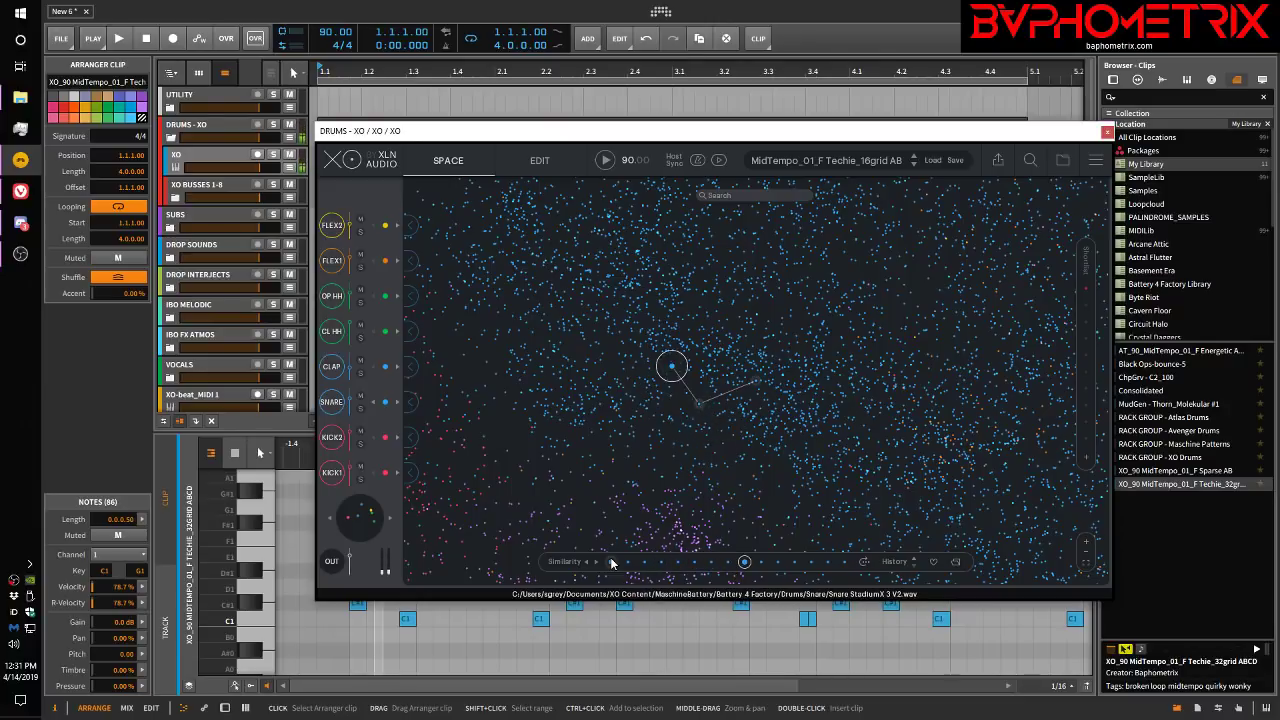
pyautogui.press('Left')
pyautogui.press('Right')
pyautogui.press('Right')
pyautogui.press('Right')
pyautogui.press('Right')
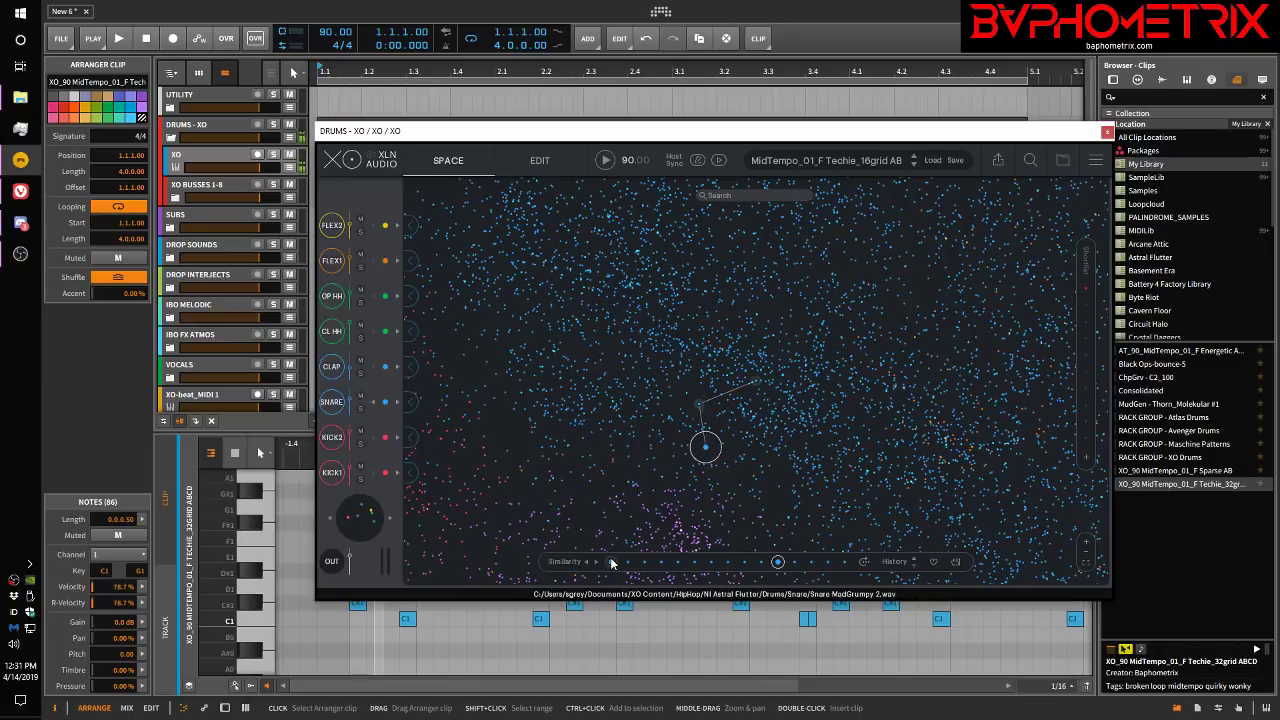
pyautogui.press('Right')
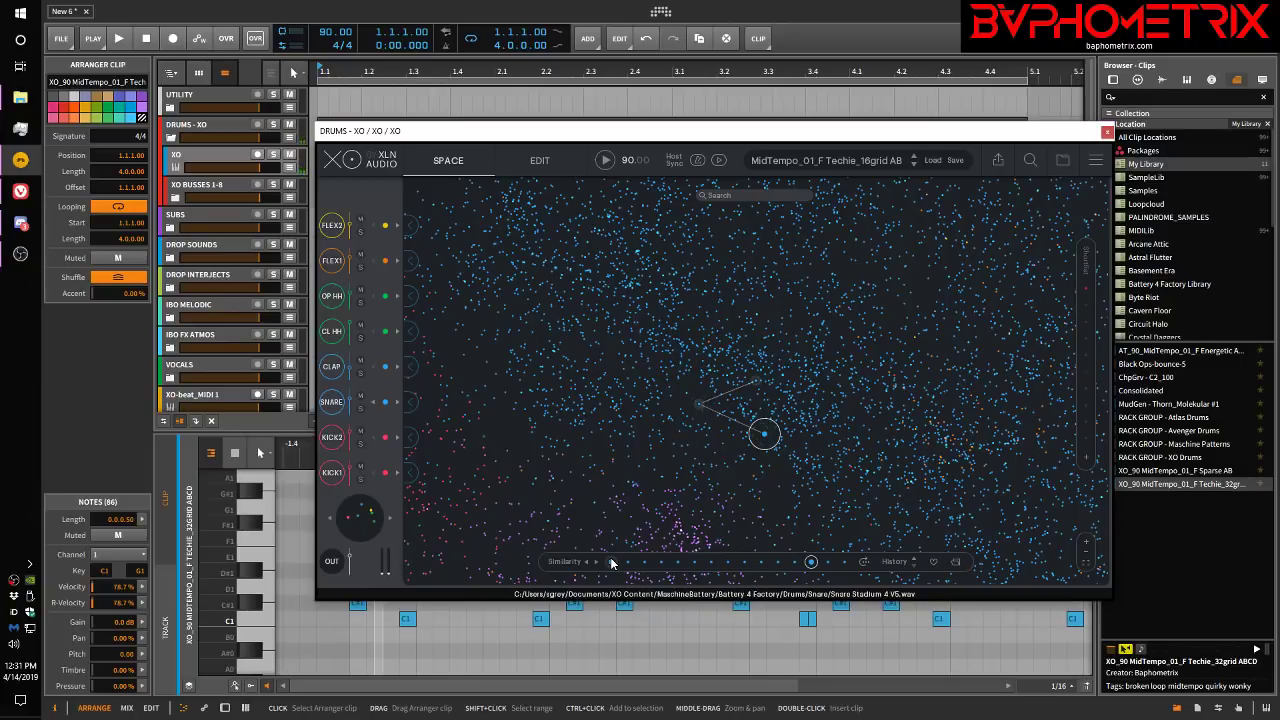
pyautogui.press('Right')
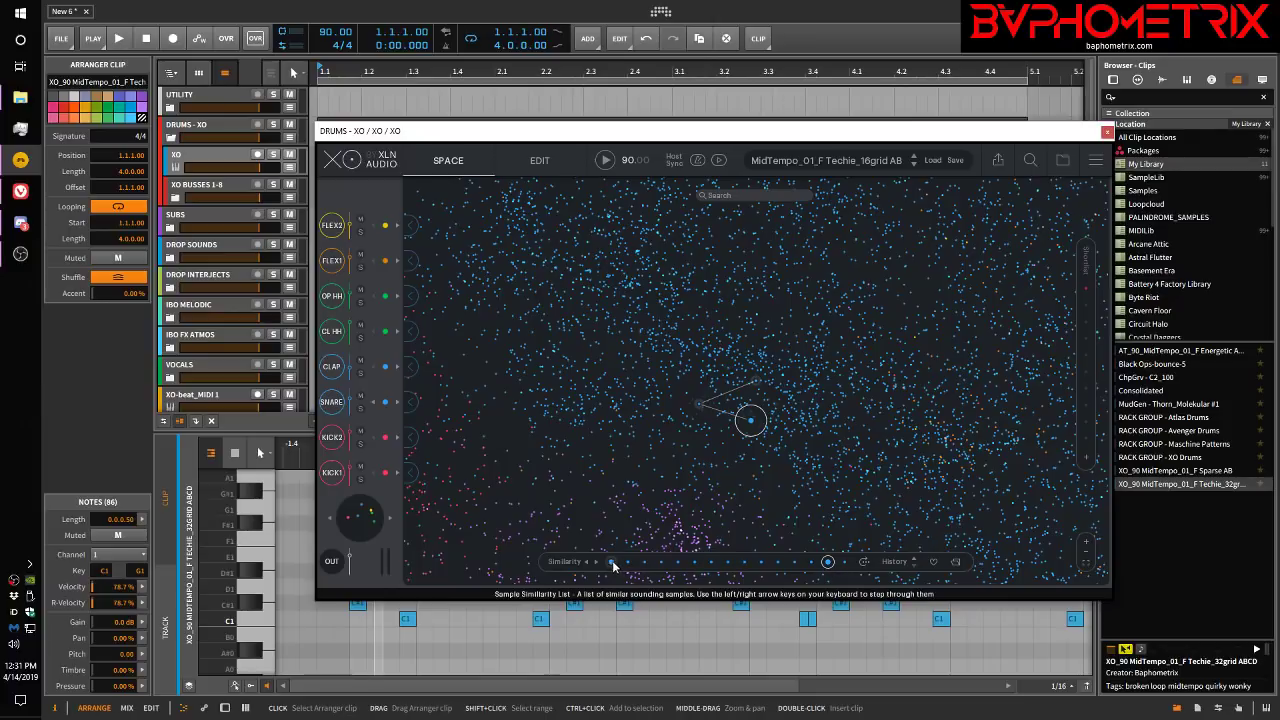
# Step: Rebuild the similarity list around Snare StadiumX 3 V10 and audition its neighbours back and forth, ending on the Snare Stadium 2 sample in the third slot
pyautogui.click(863, 562)
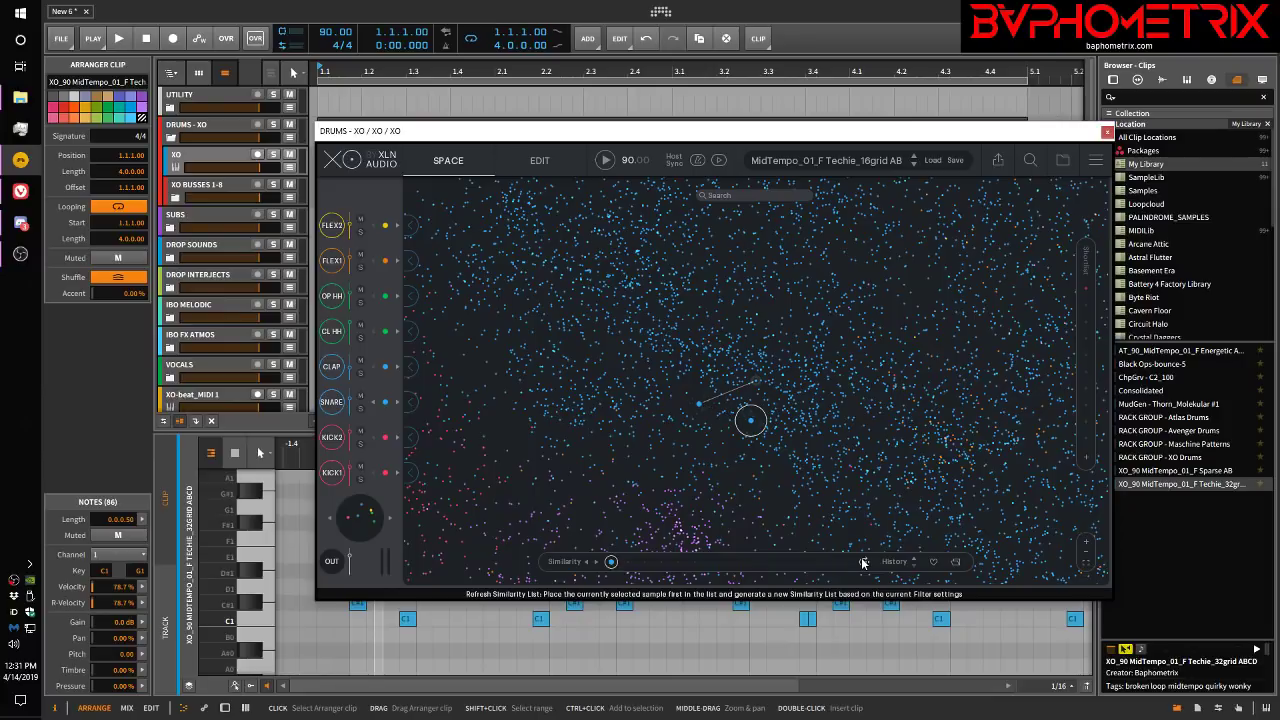
pyautogui.click(751, 422)
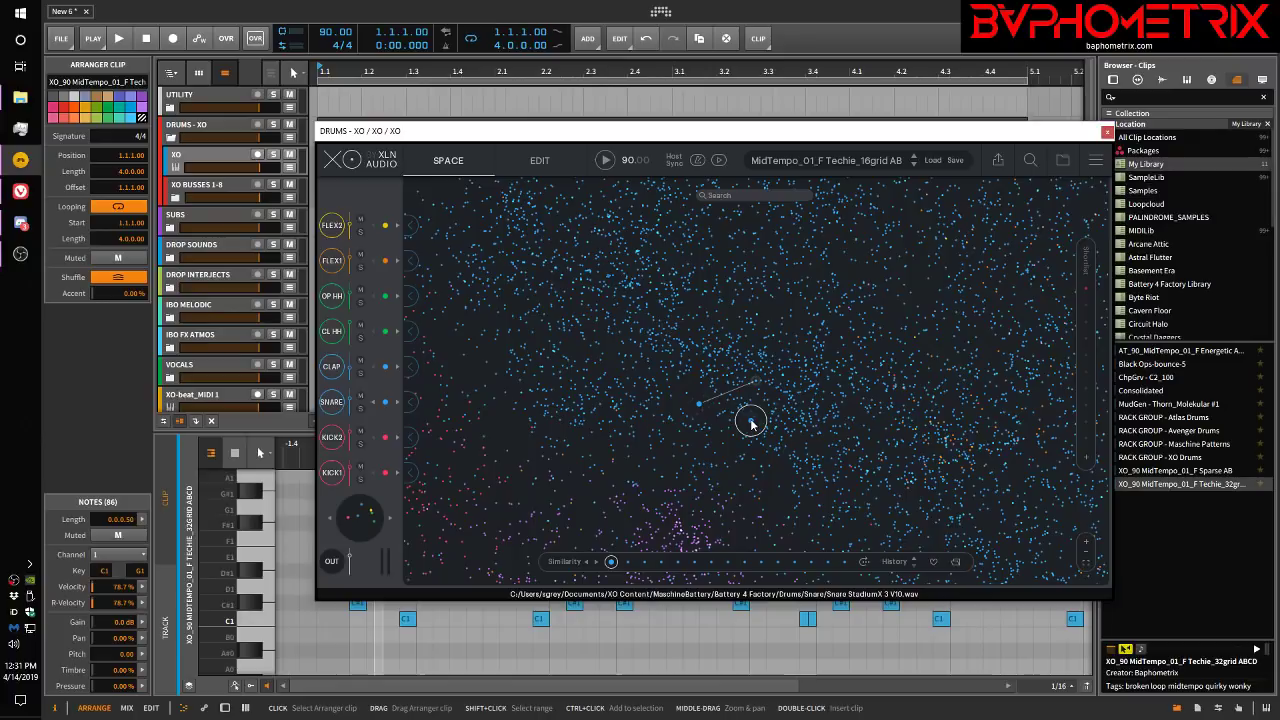
pyautogui.click(752, 423)
pyautogui.click(752, 424)
pyautogui.click(752, 424)
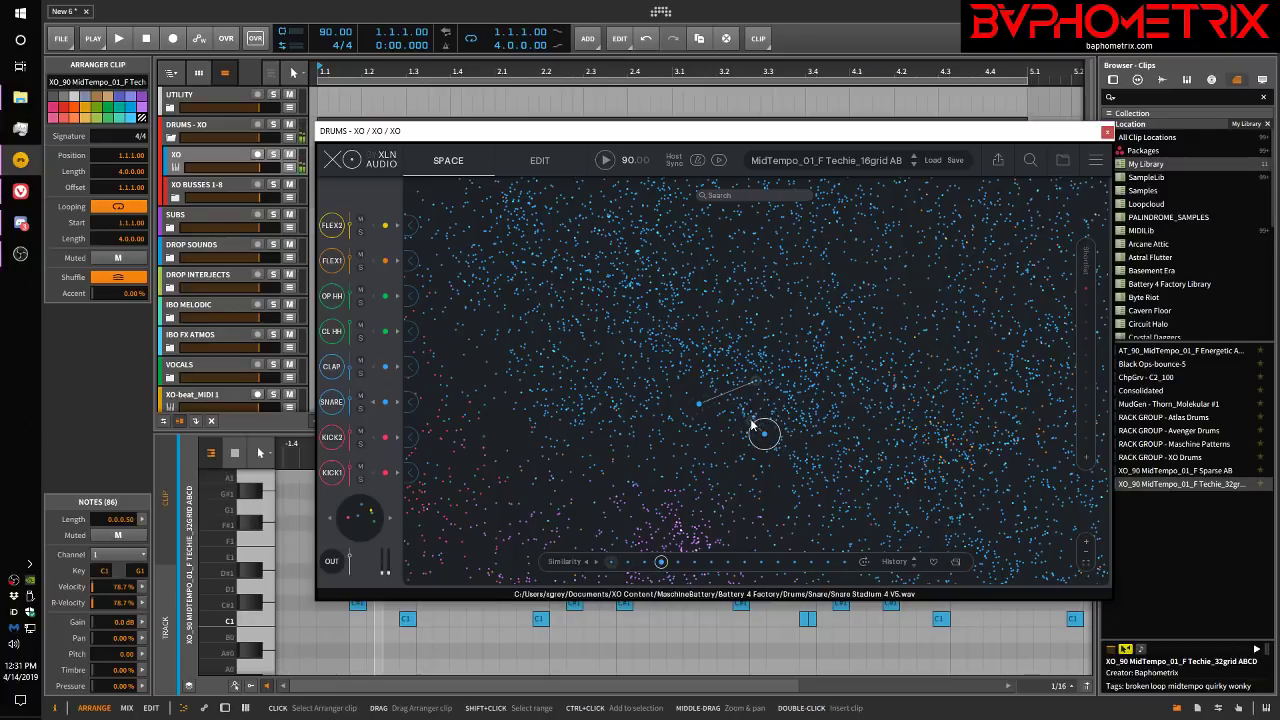
pyautogui.click(752, 424)
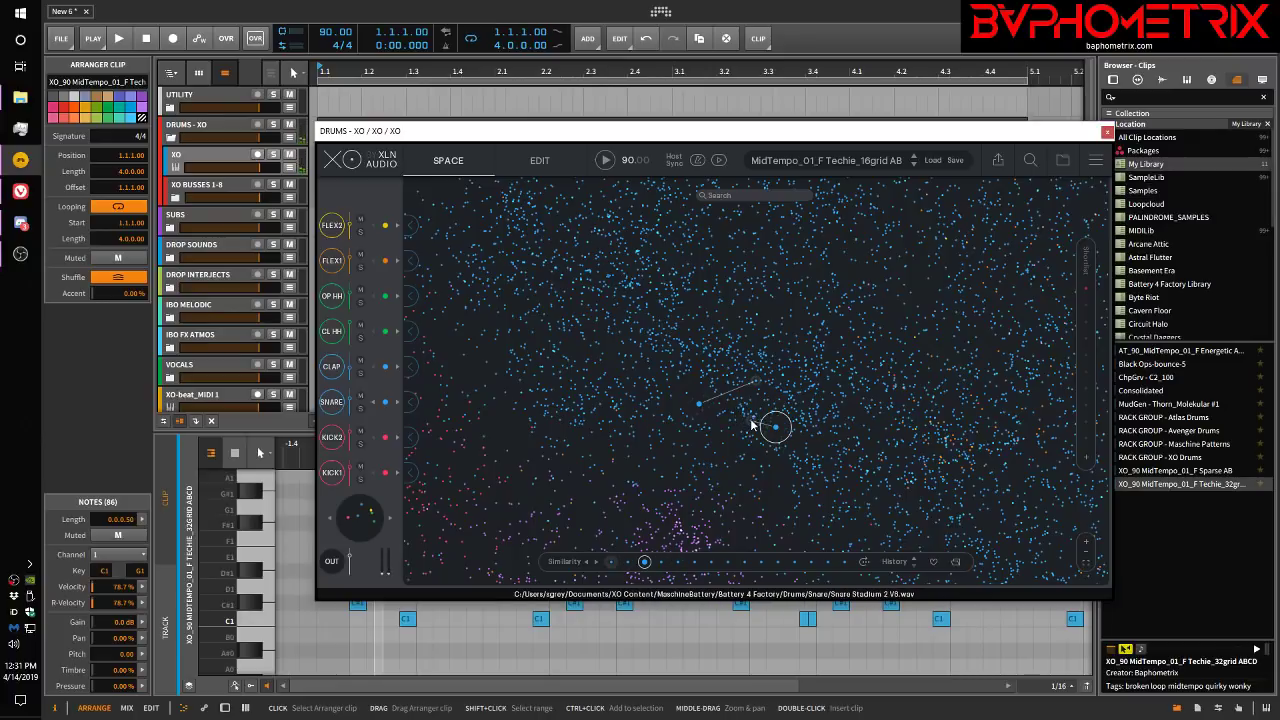
pyautogui.click(752, 424)
pyautogui.click(752, 424)
pyautogui.click(752, 424)
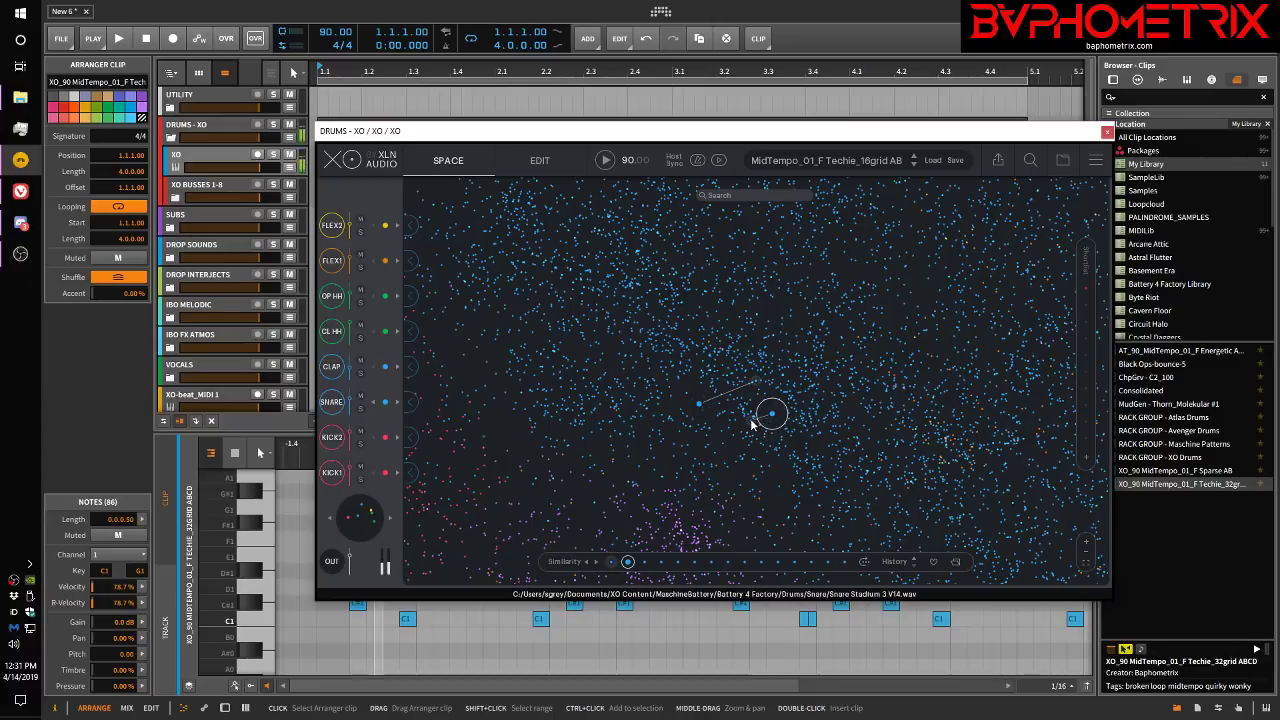
pyautogui.click(752, 424)
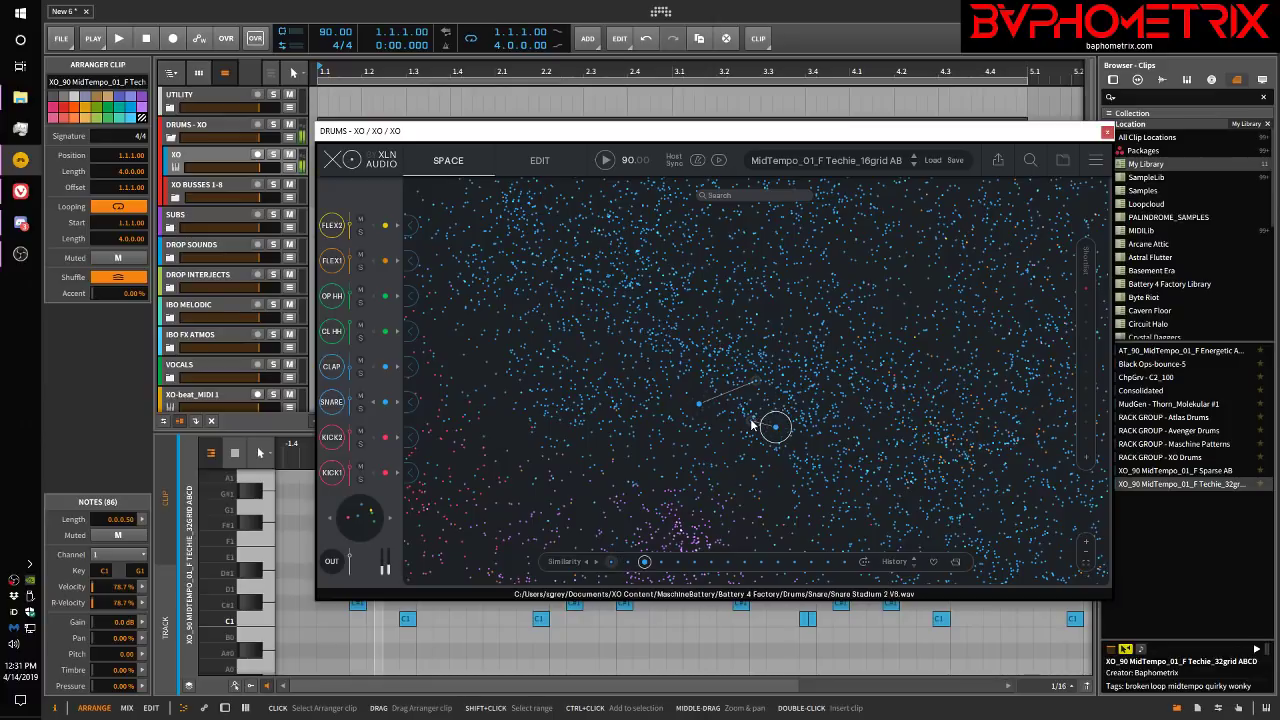
# Step: Audition further matches in the similarity list, ending on Snare Stadium 2 V10 in the ninth slot
pyautogui.click(752, 424)
pyautogui.click(752, 424)
pyautogui.click(752, 424)
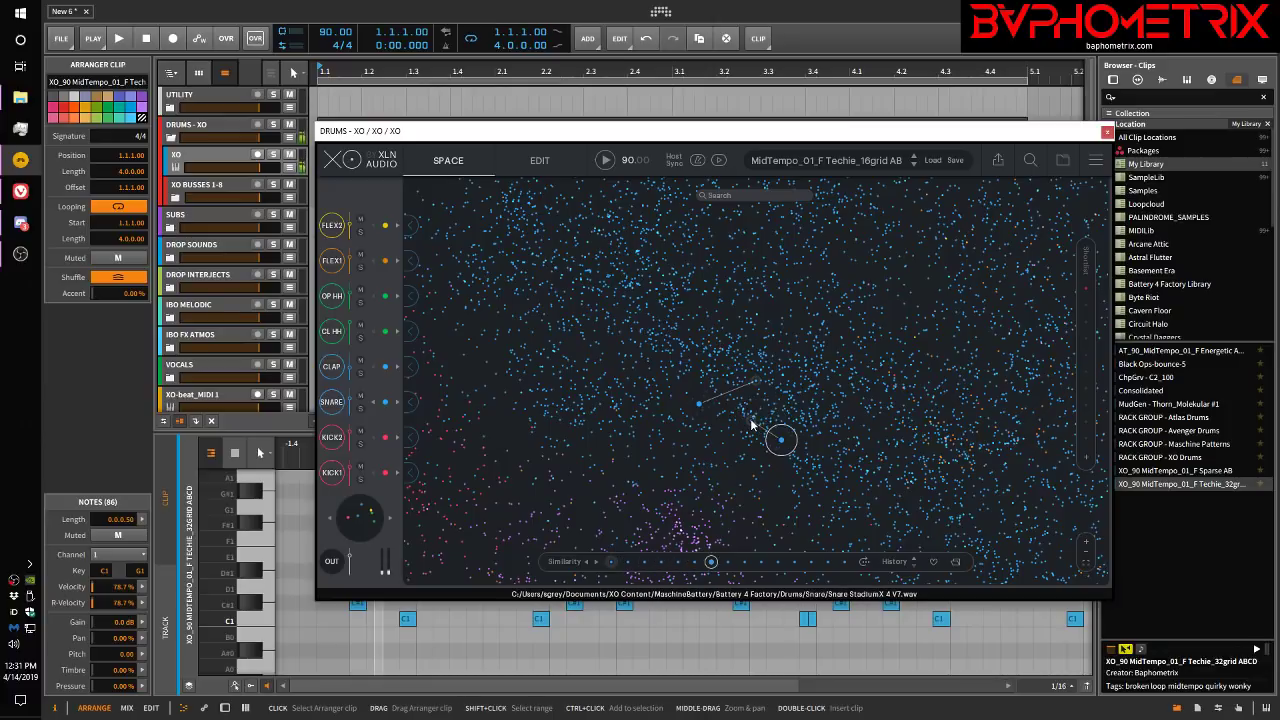
pyautogui.click(752, 424)
pyautogui.click(752, 424)
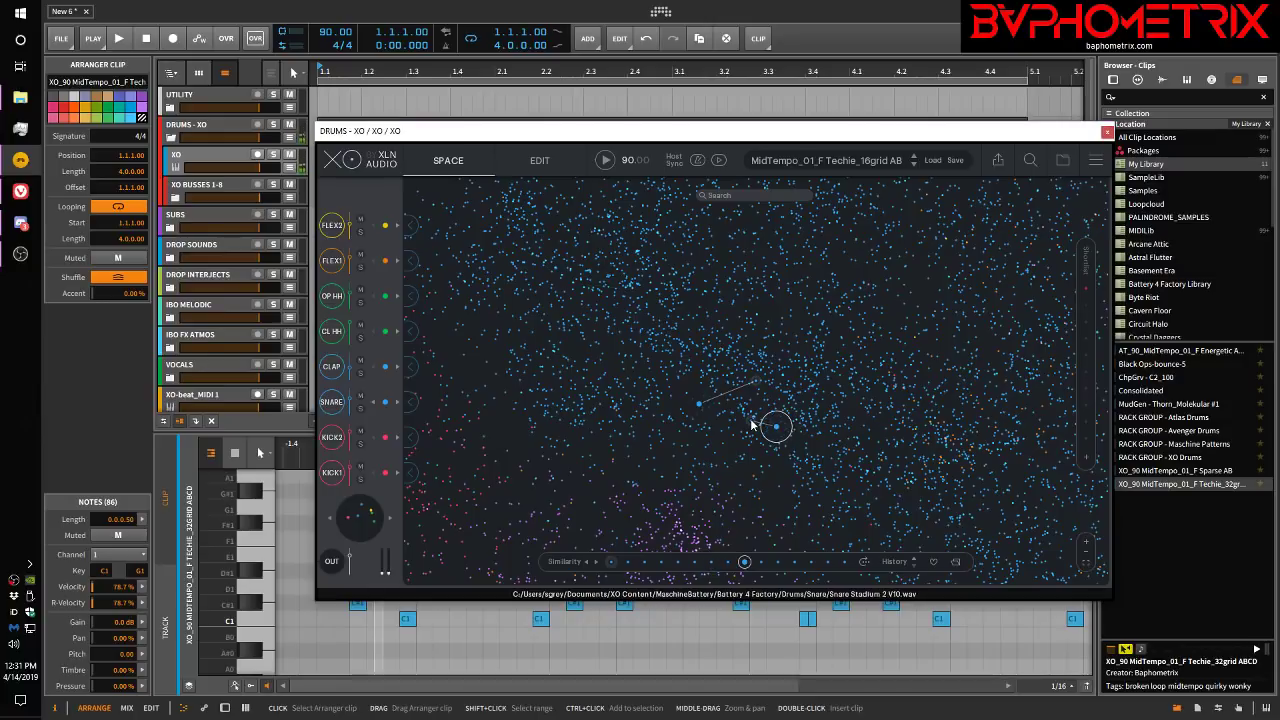
pyautogui.click(752, 424)
pyautogui.click(752, 424)
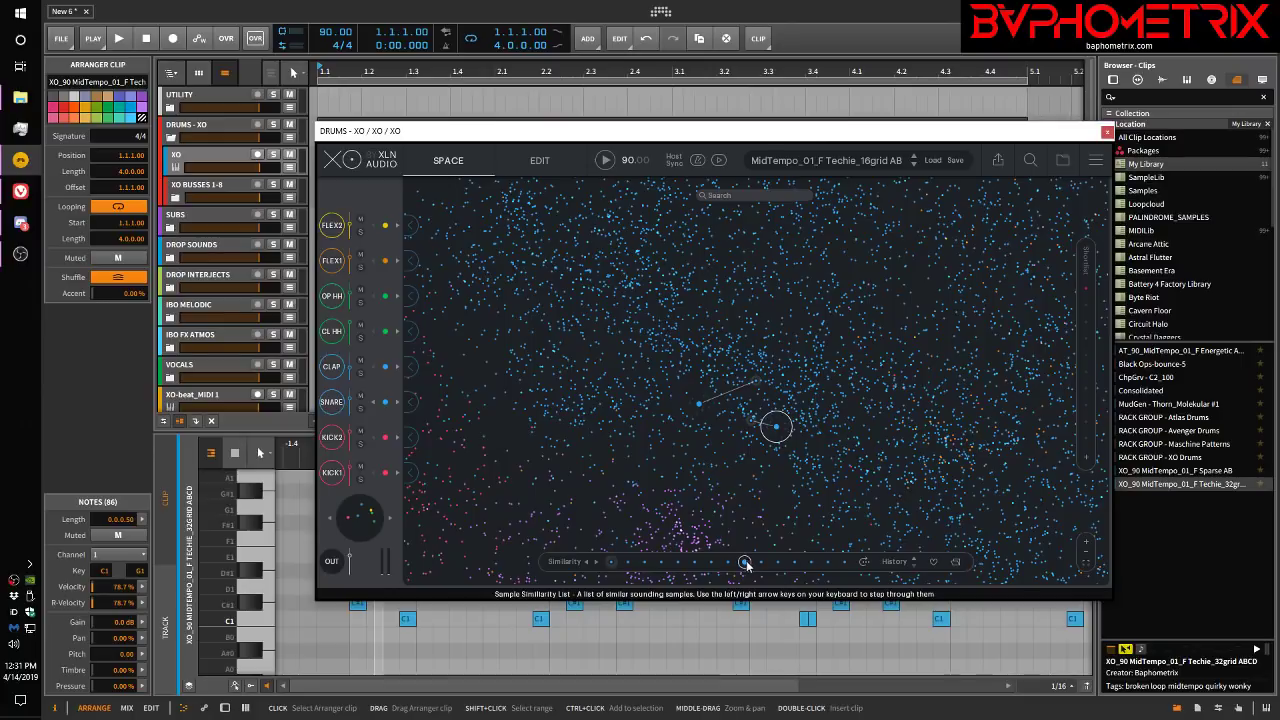
# Step: Compare Snare Stadium 2 V10 with the first sample in the list, reselect it and load it into the Snare slot
pyautogui.moveTo(744, 566); pyautogui.dragTo(612, 564)
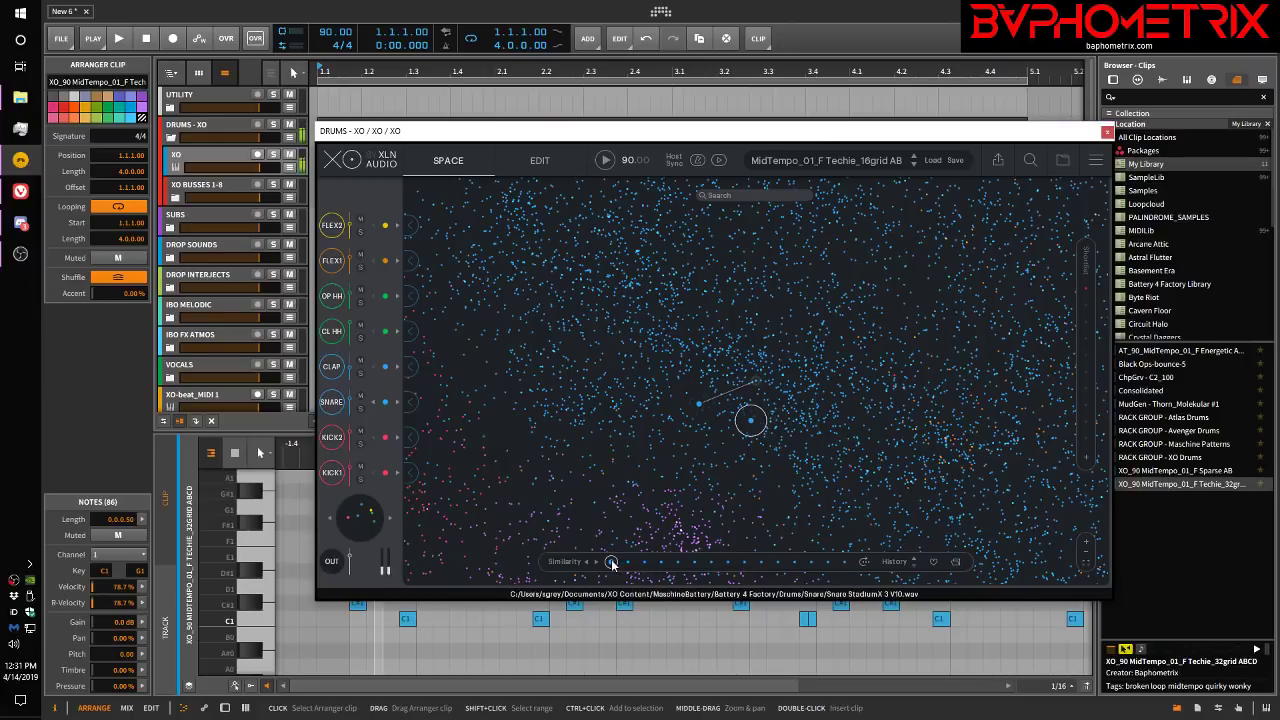
pyautogui.click(744, 564)
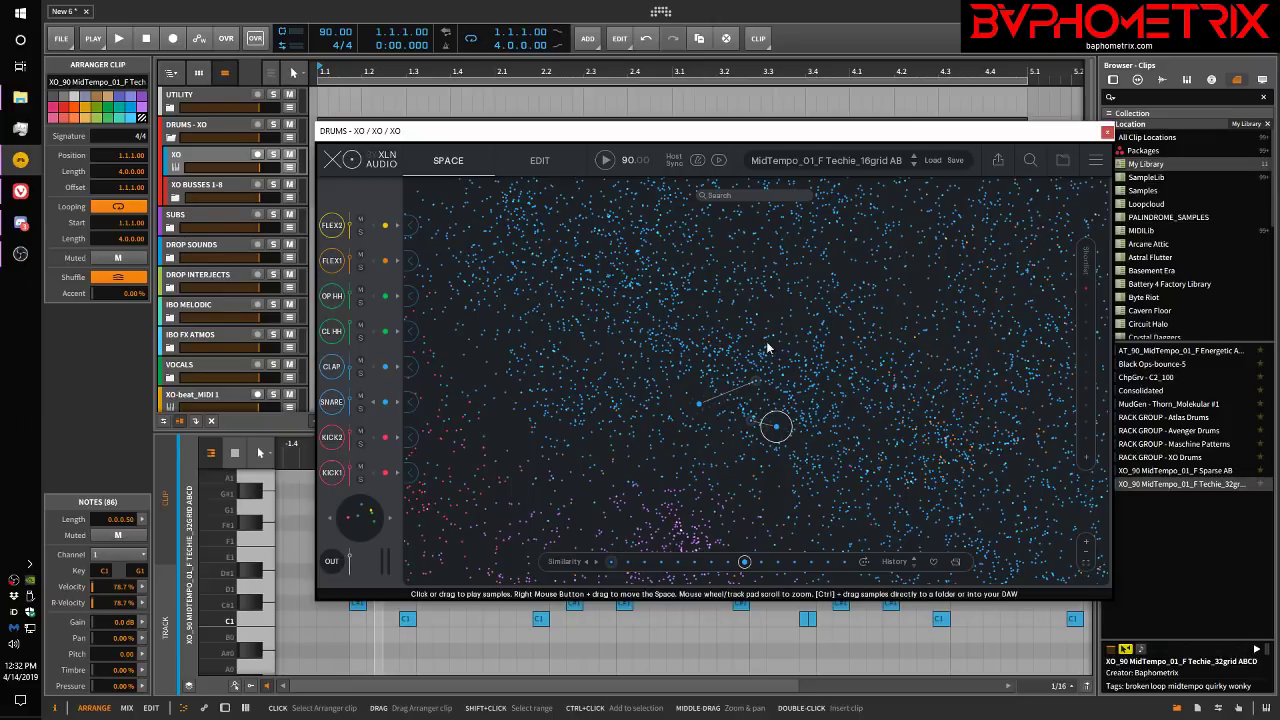
pyautogui.click(408, 403)
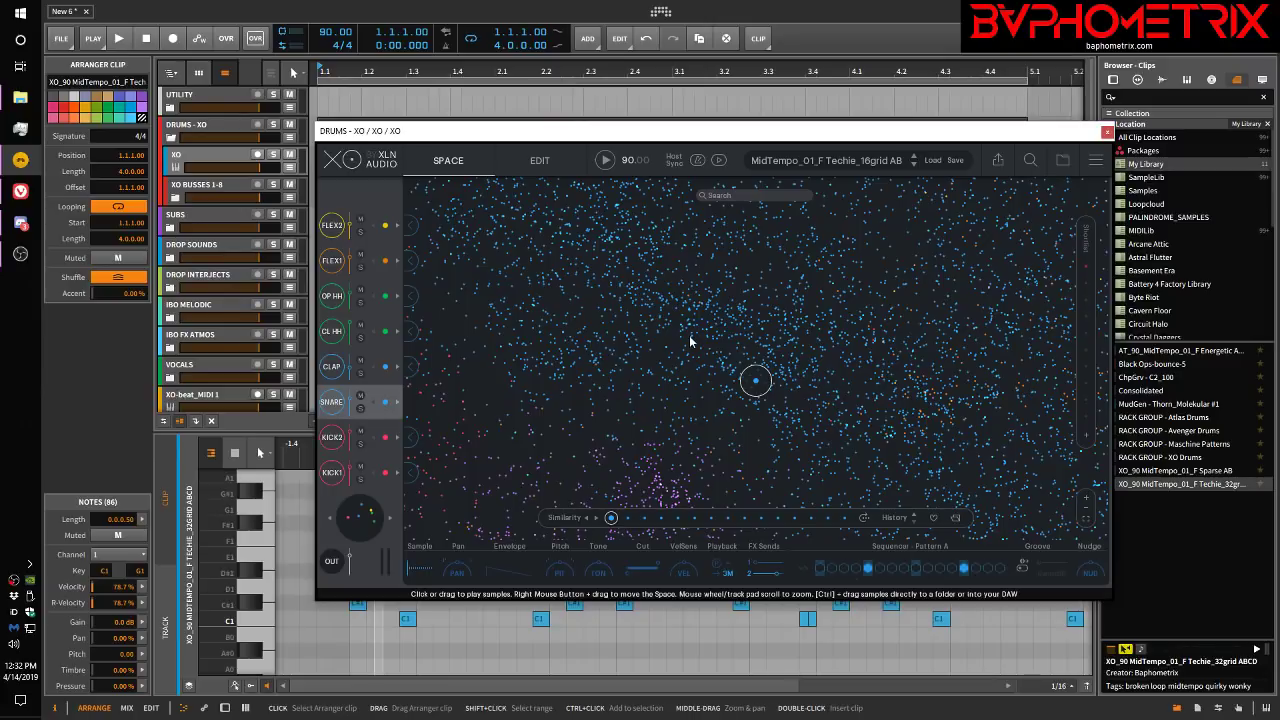
# Step: Try hot-swapping the clap with Snare Brixton 1 and cancel the swap
pyautogui.click(386, 367)
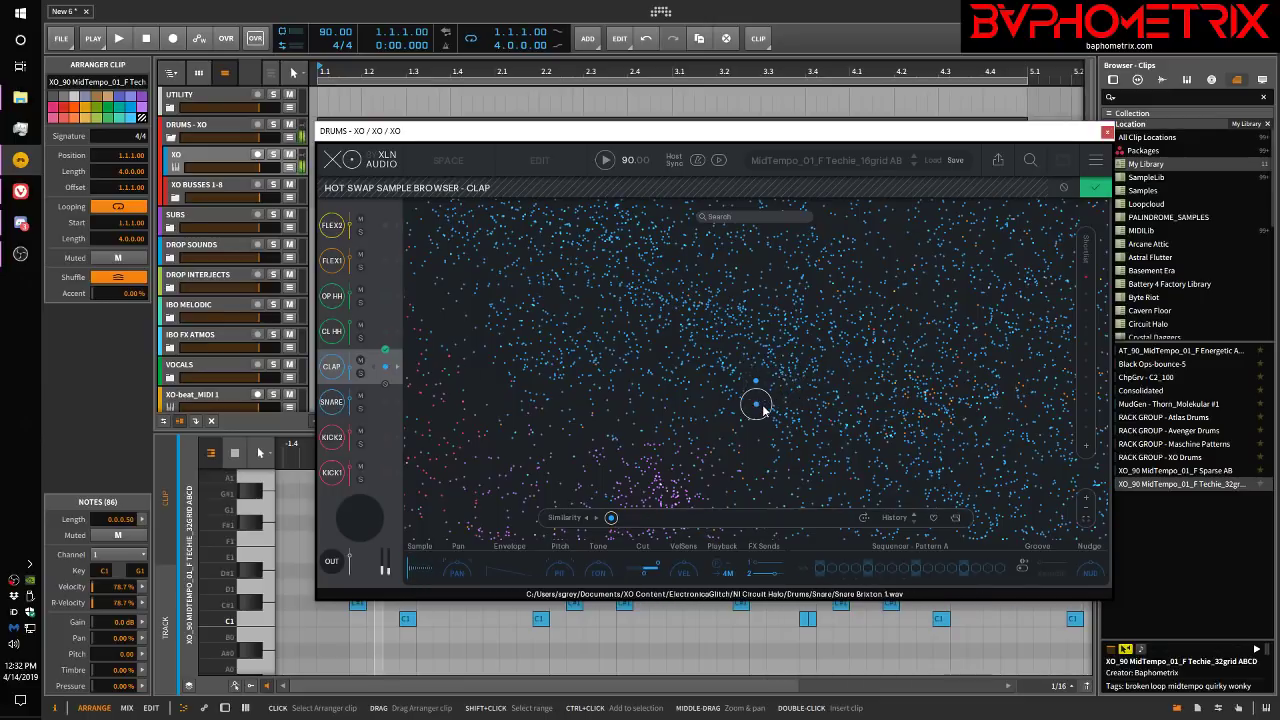
pyautogui.click(762, 406)
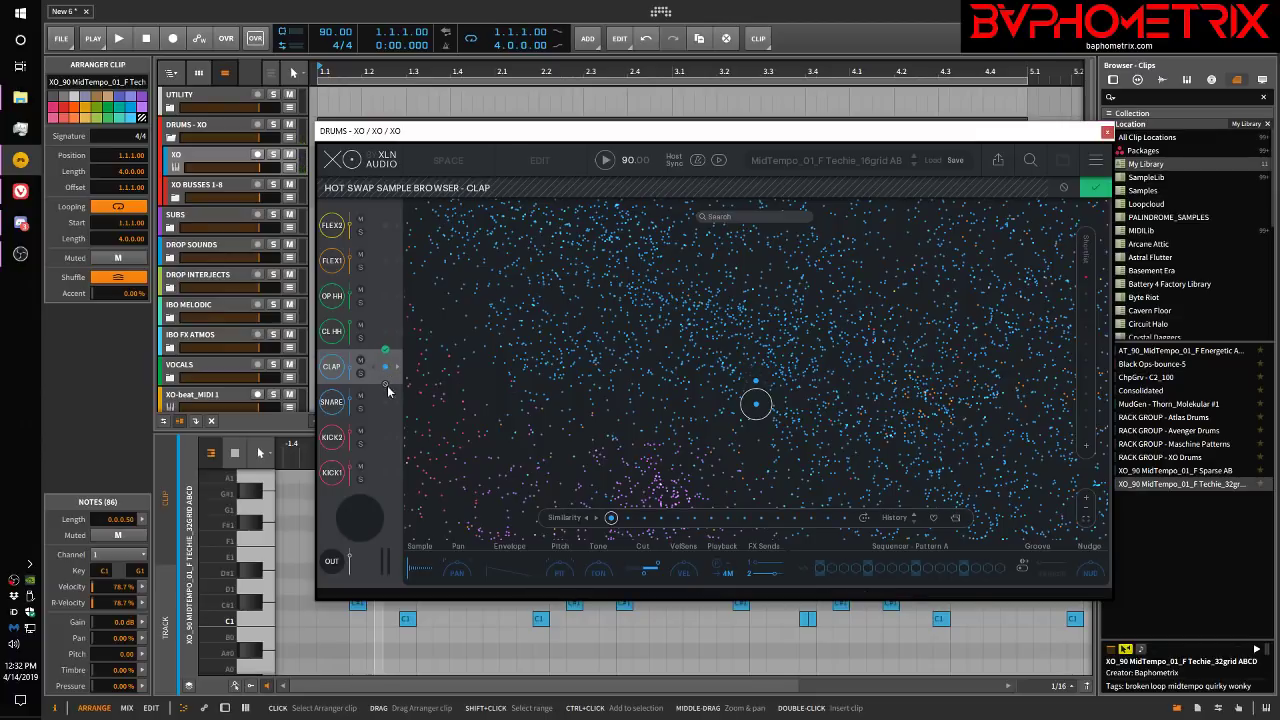
pyautogui.click(383, 387)
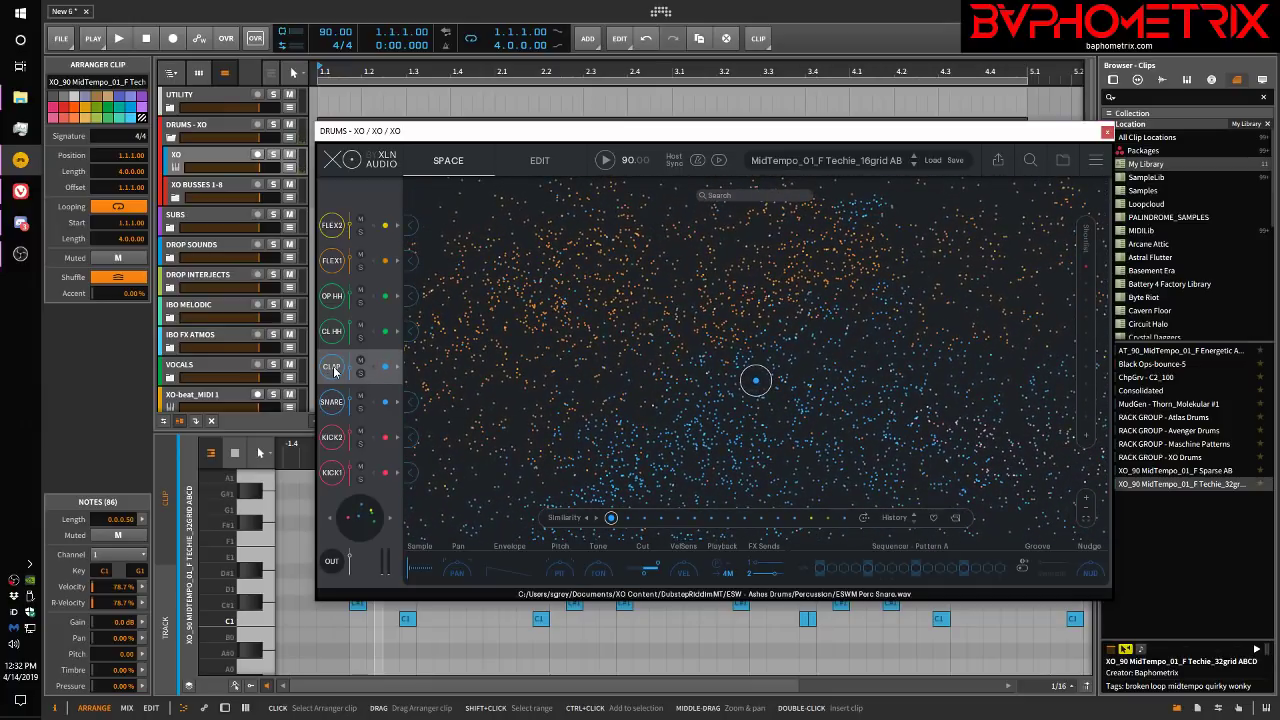
# Step: Select the Snare slot, hot-swap it with a Snare StudioStadium sample from the space and start beat playback
pyautogui.click(332, 404)
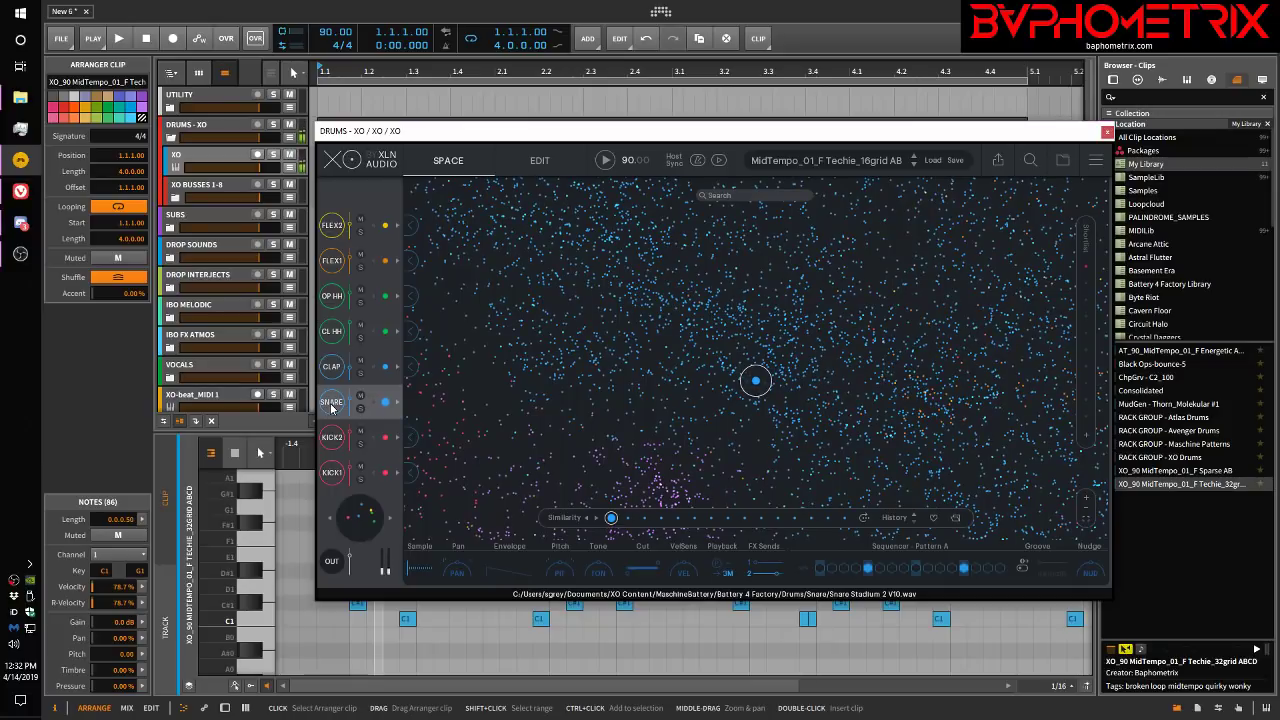
pyautogui.click(386, 402)
pyautogui.moveTo(722, 364); pyautogui.dragTo(743, 330)
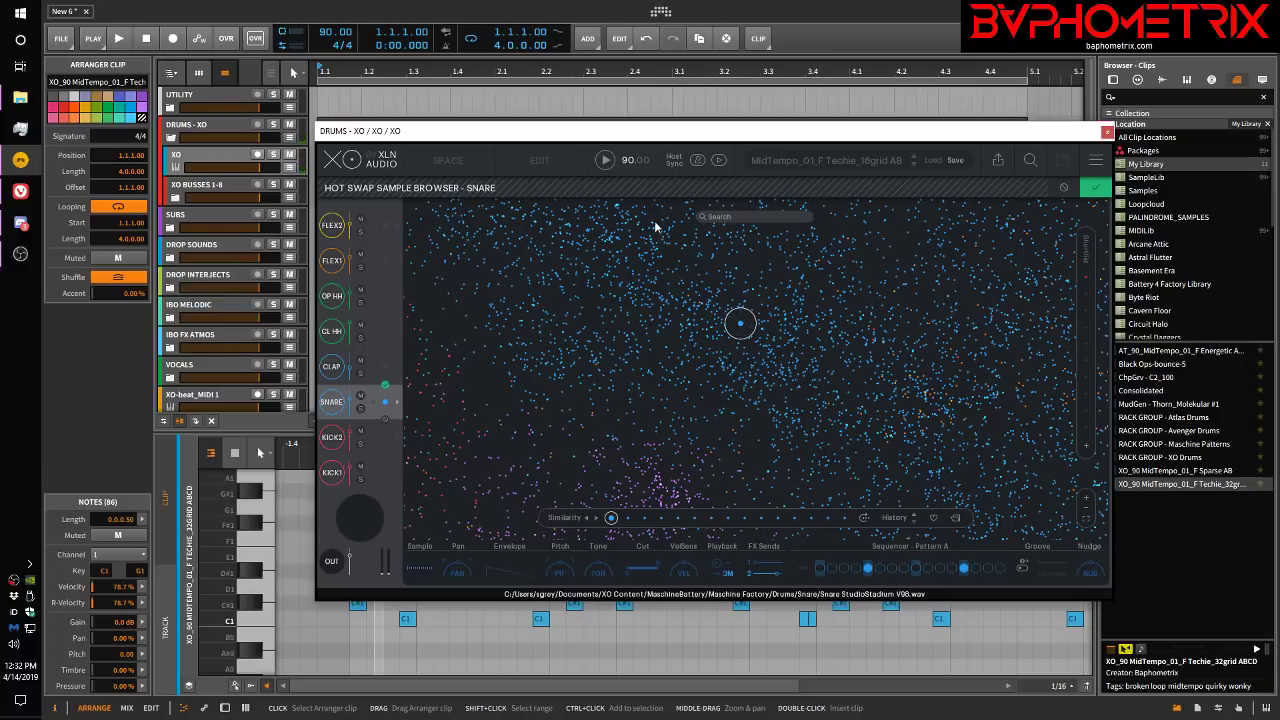
pyautogui.click(606, 162)
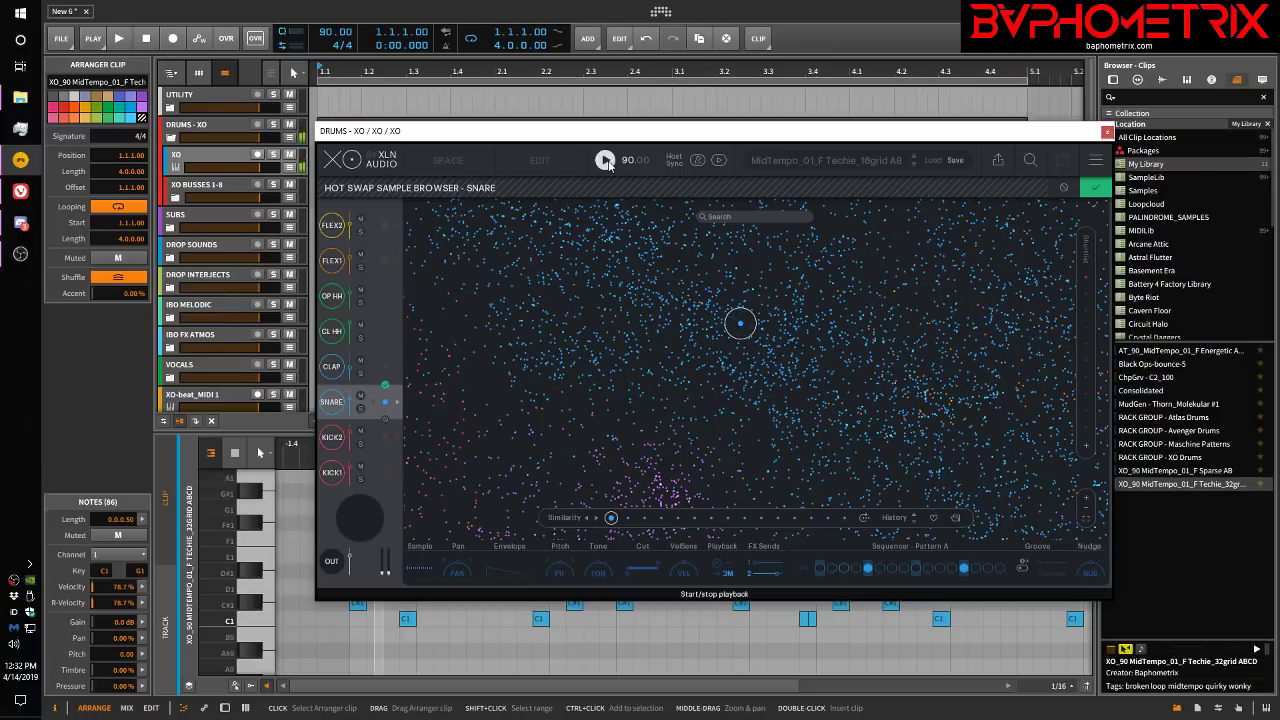
# Step: Try other snare replacements while the beat plays, from SnareRim Materials through Snare Gold 4 to 22_Snare_23_SP, and leave the hot-swap browser
pyautogui.click(767, 346)
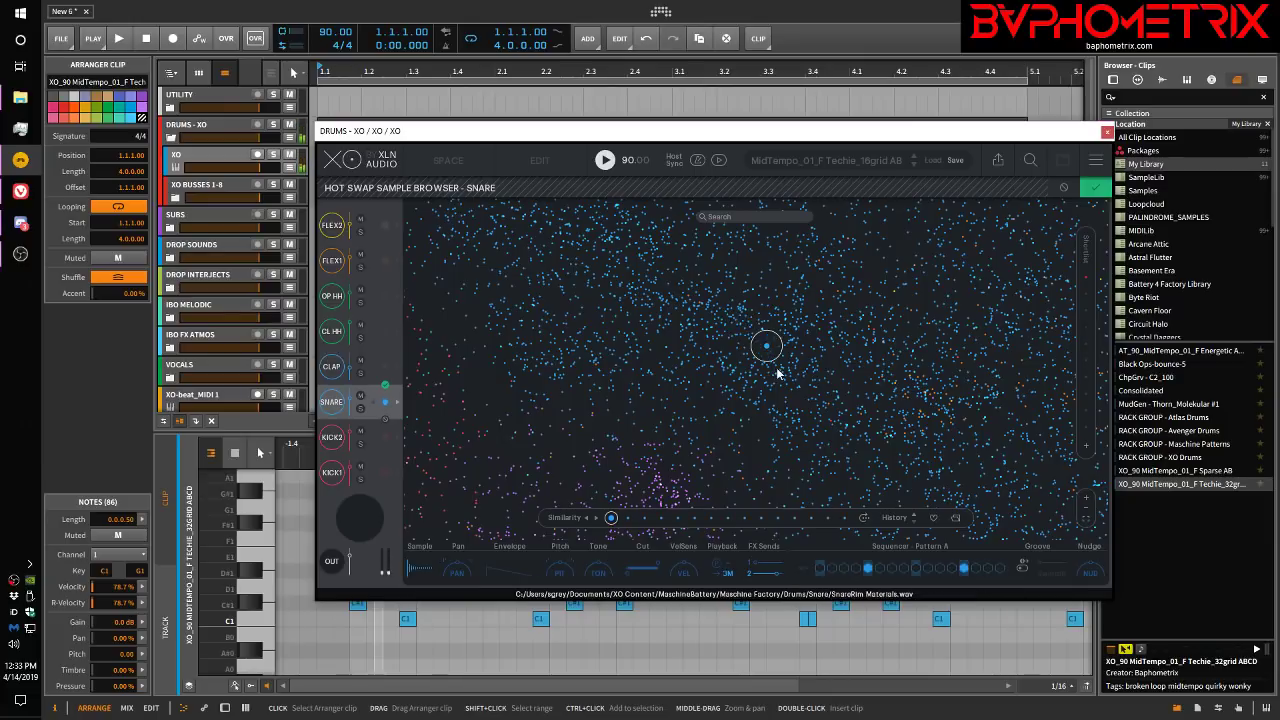
pyautogui.click(764, 384)
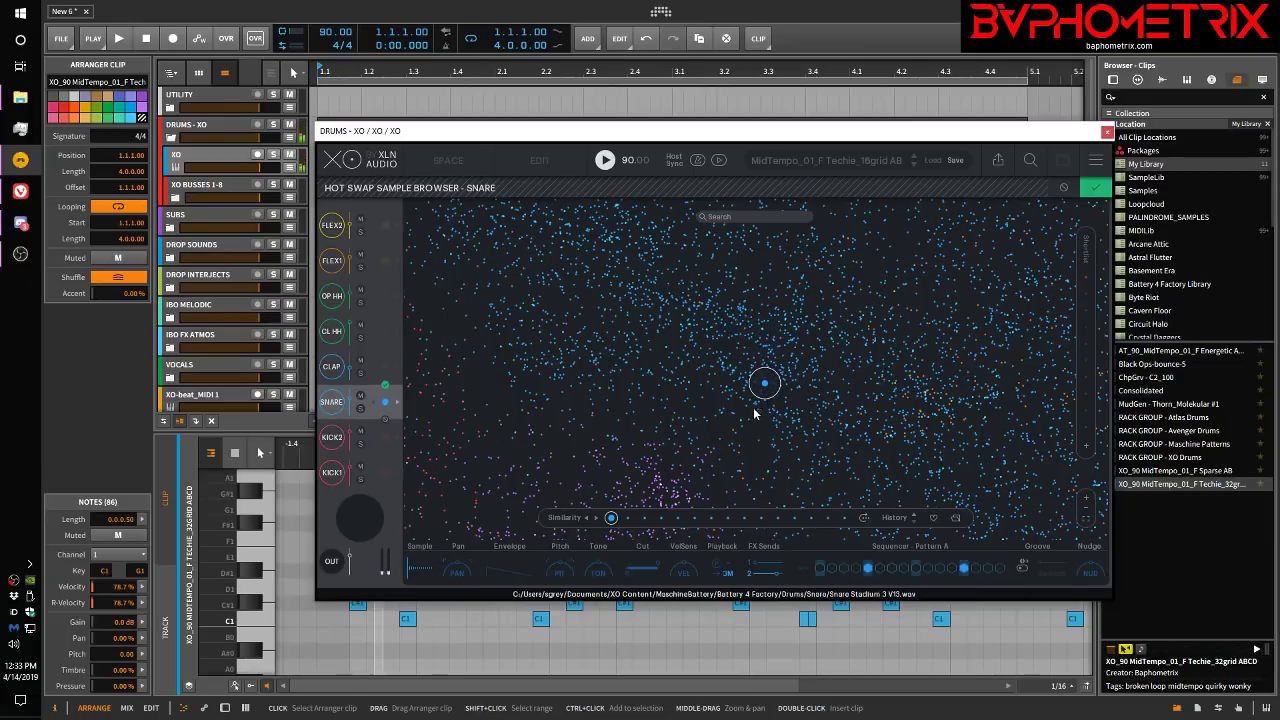
pyautogui.click(777, 427)
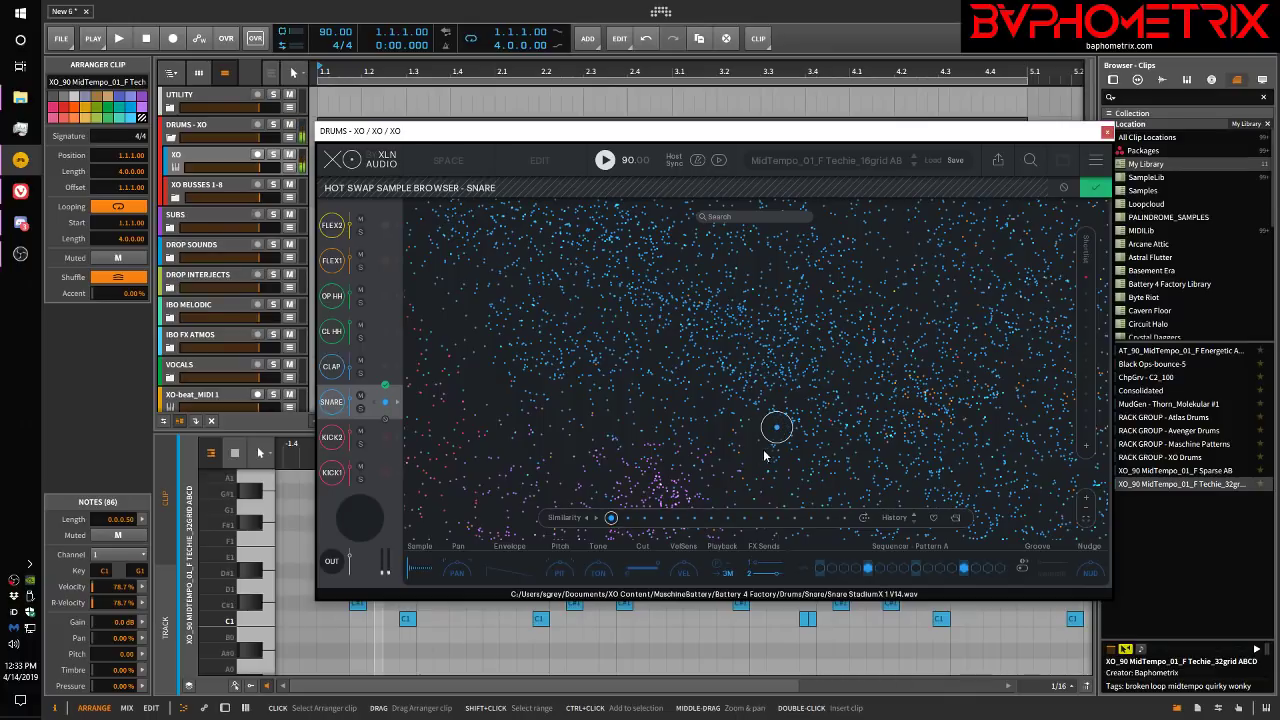
pyautogui.click(645, 394)
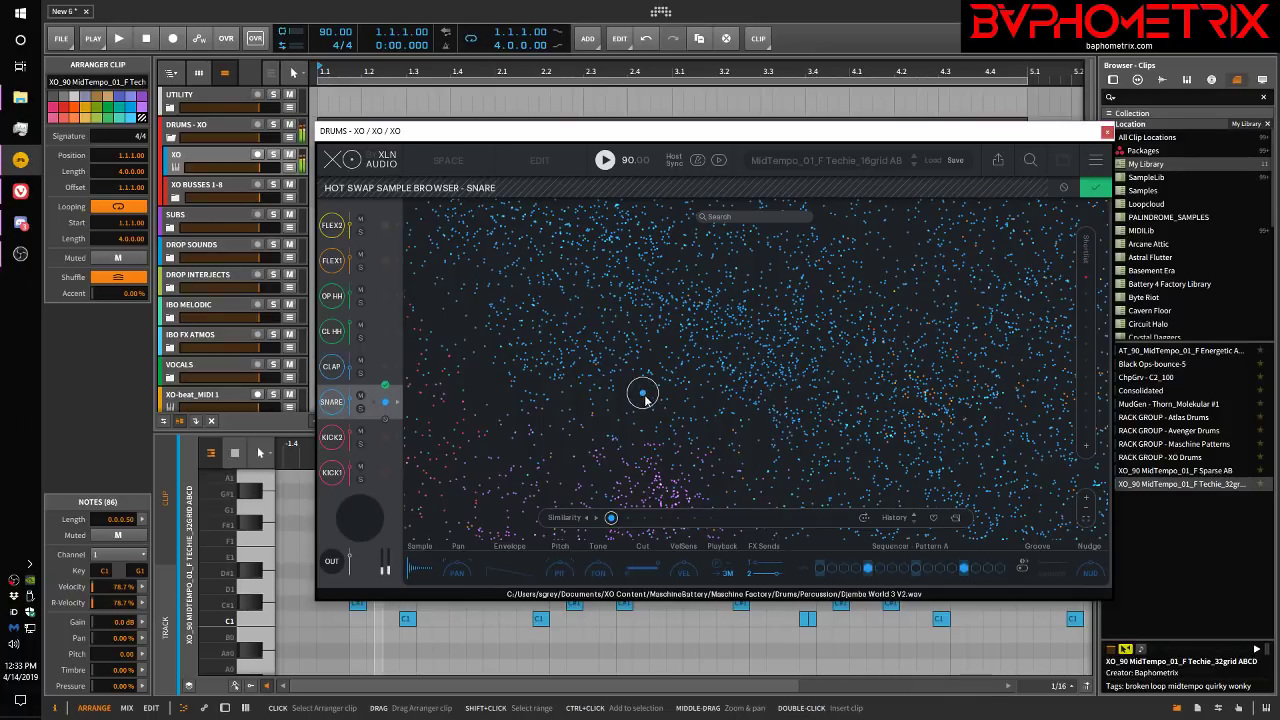
pyautogui.click(570, 339)
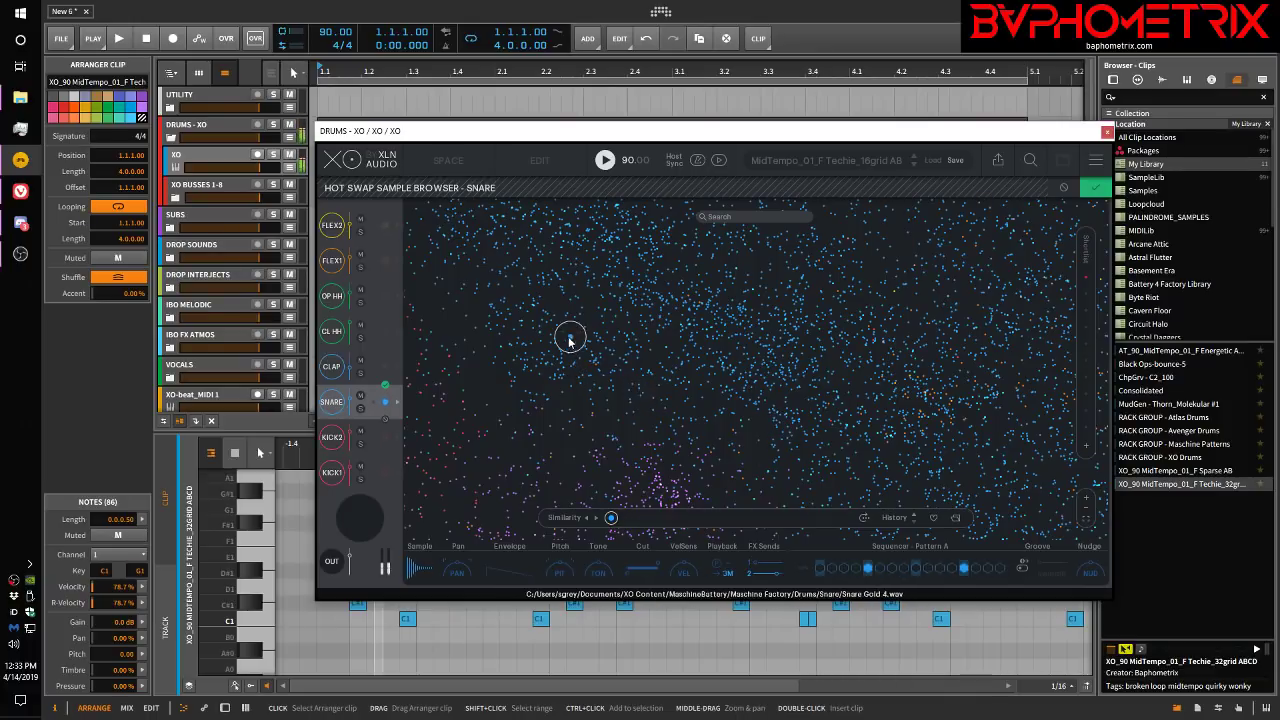
pyautogui.click(683, 305)
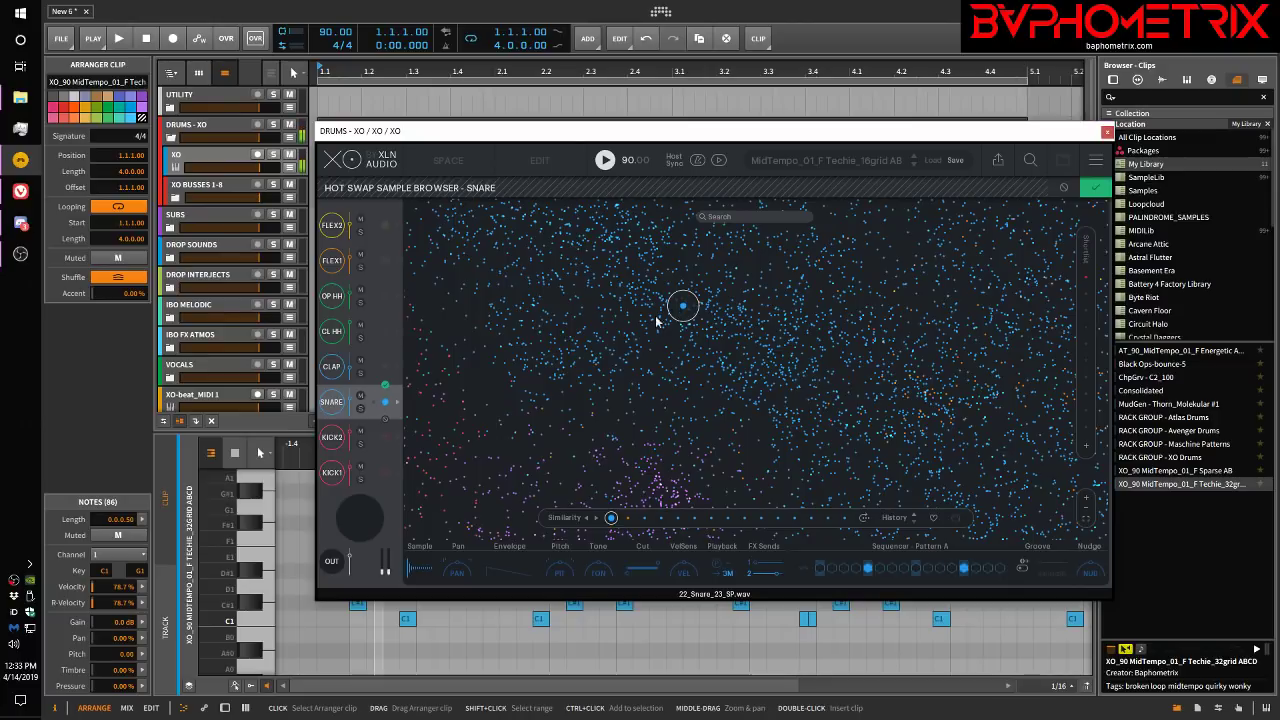
pyautogui.click(390, 401)
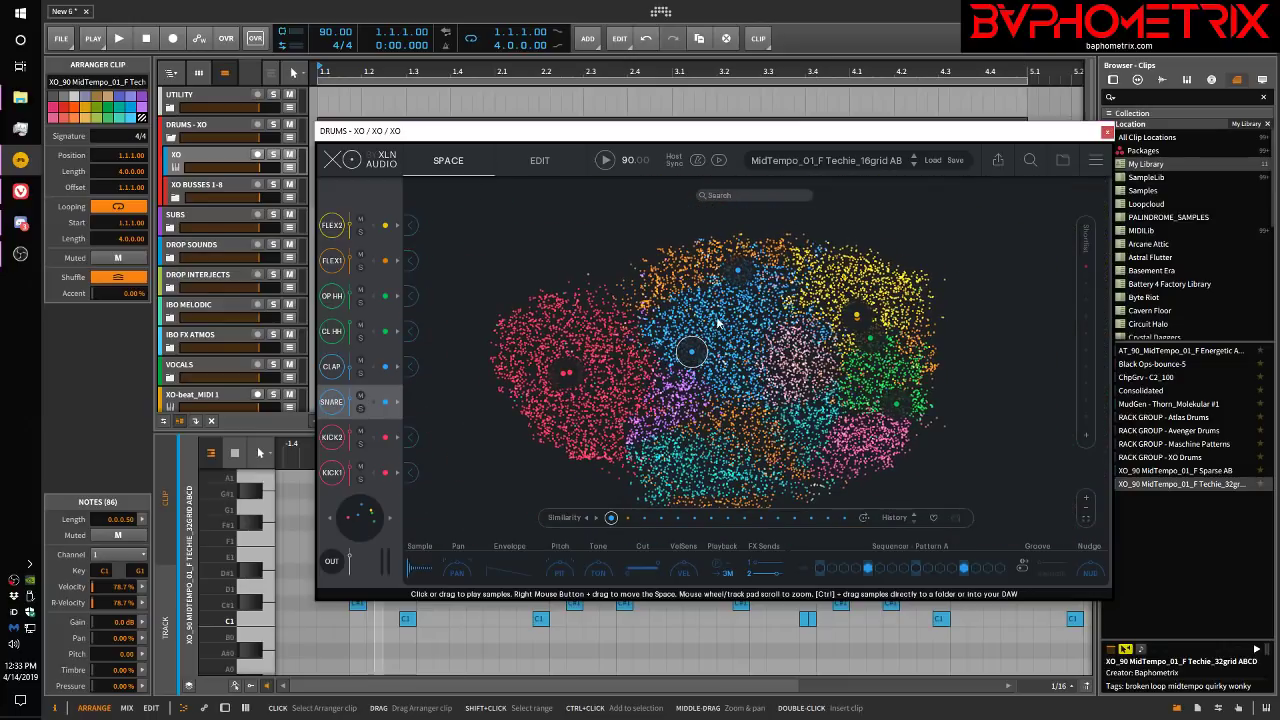
# Step: Audition samples across the snare and clap areas of the full space, including Snare DubRemix 2 V24, Clap Groovin 1 and TH_Clap_24
pyautogui.click(670, 341)
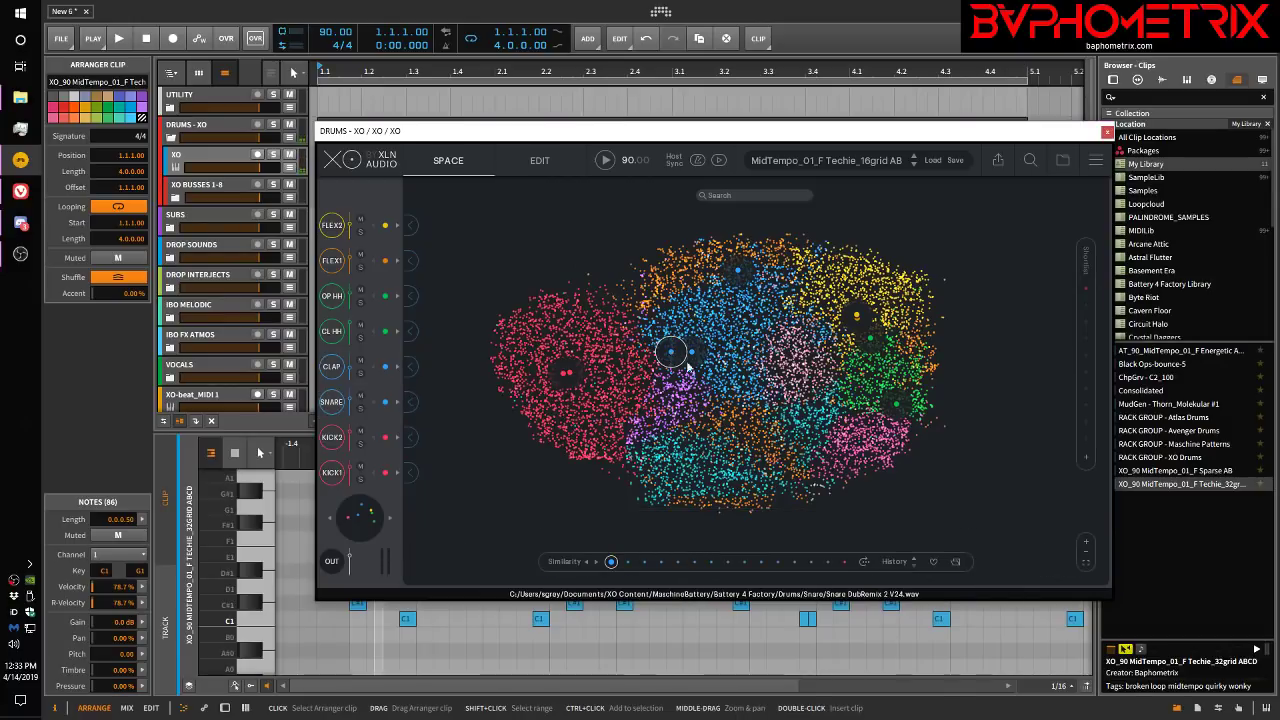
pyautogui.click(685, 358)
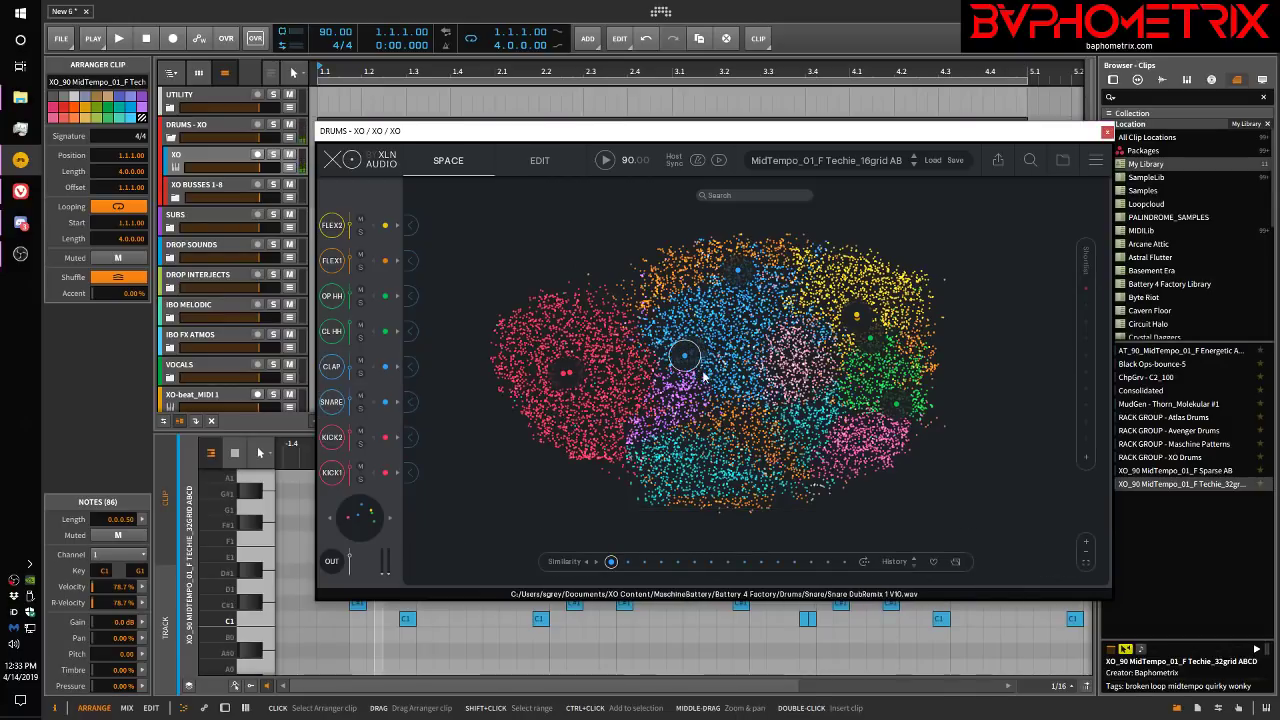
pyautogui.click(726, 381)
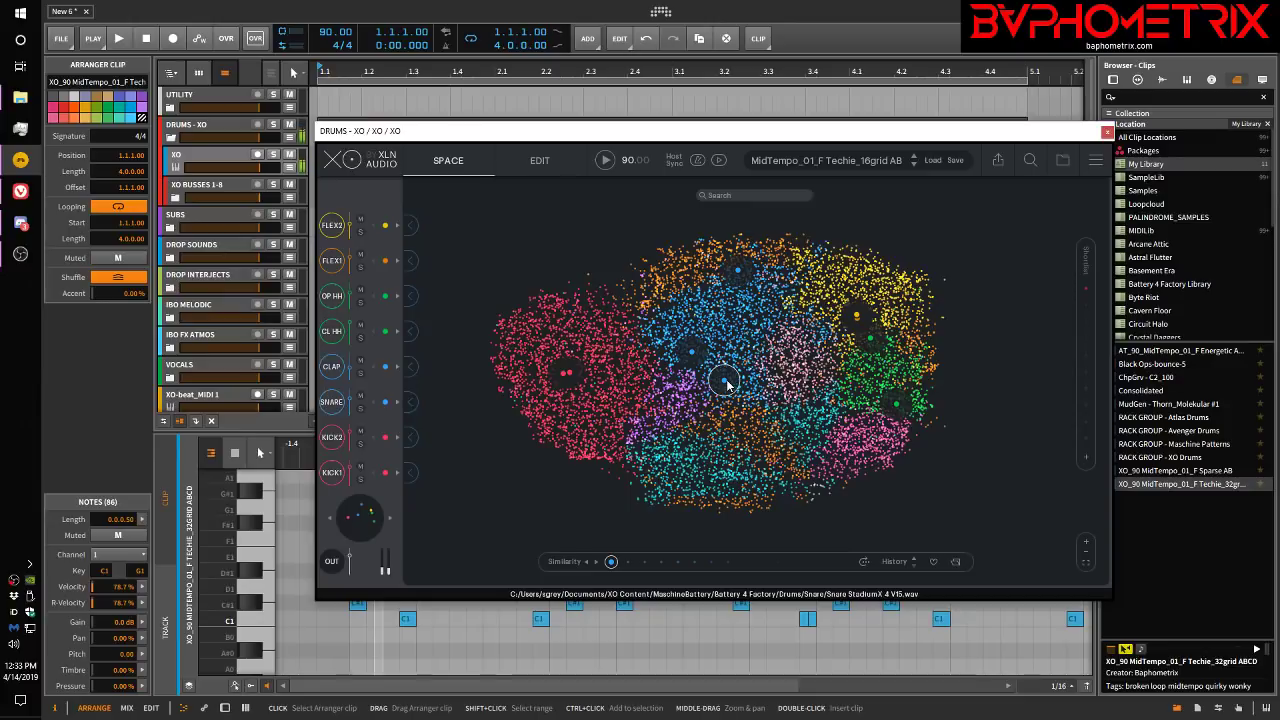
pyautogui.click(774, 321)
pyautogui.click(782, 318)
pyautogui.click(792, 318)
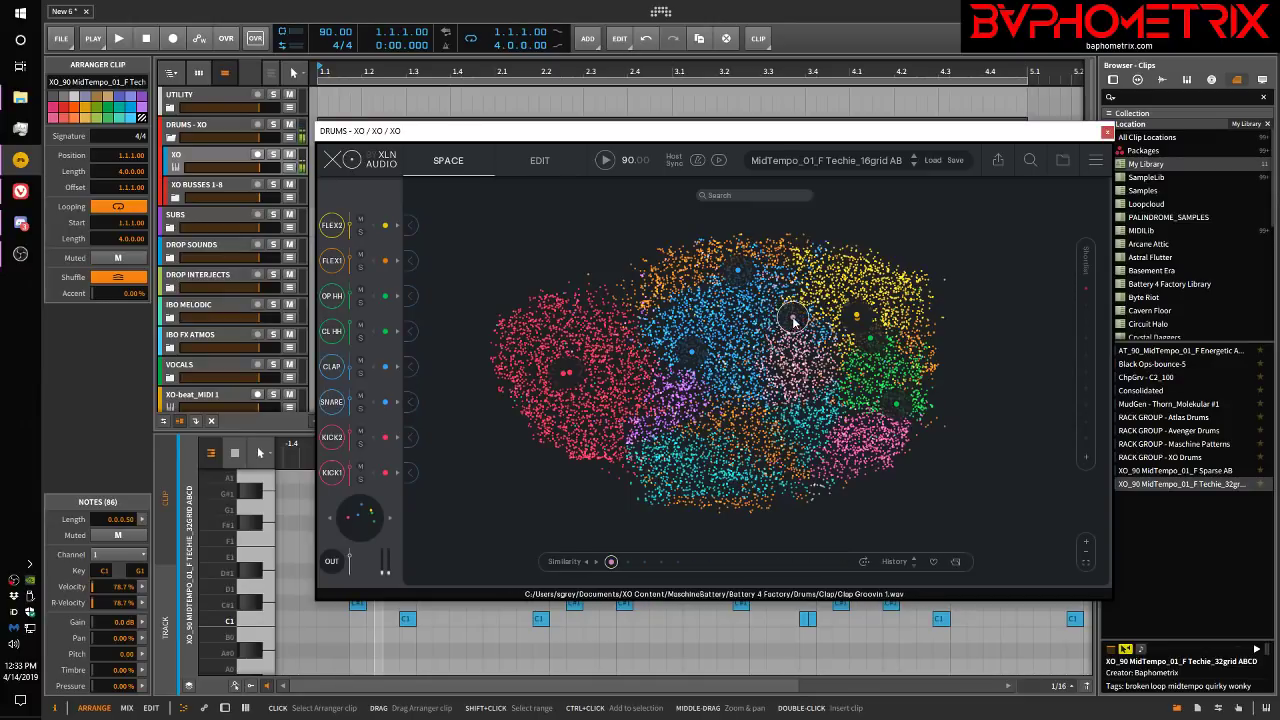
pyautogui.click(776, 314)
pyautogui.click(775, 300)
pyautogui.click(778, 292)
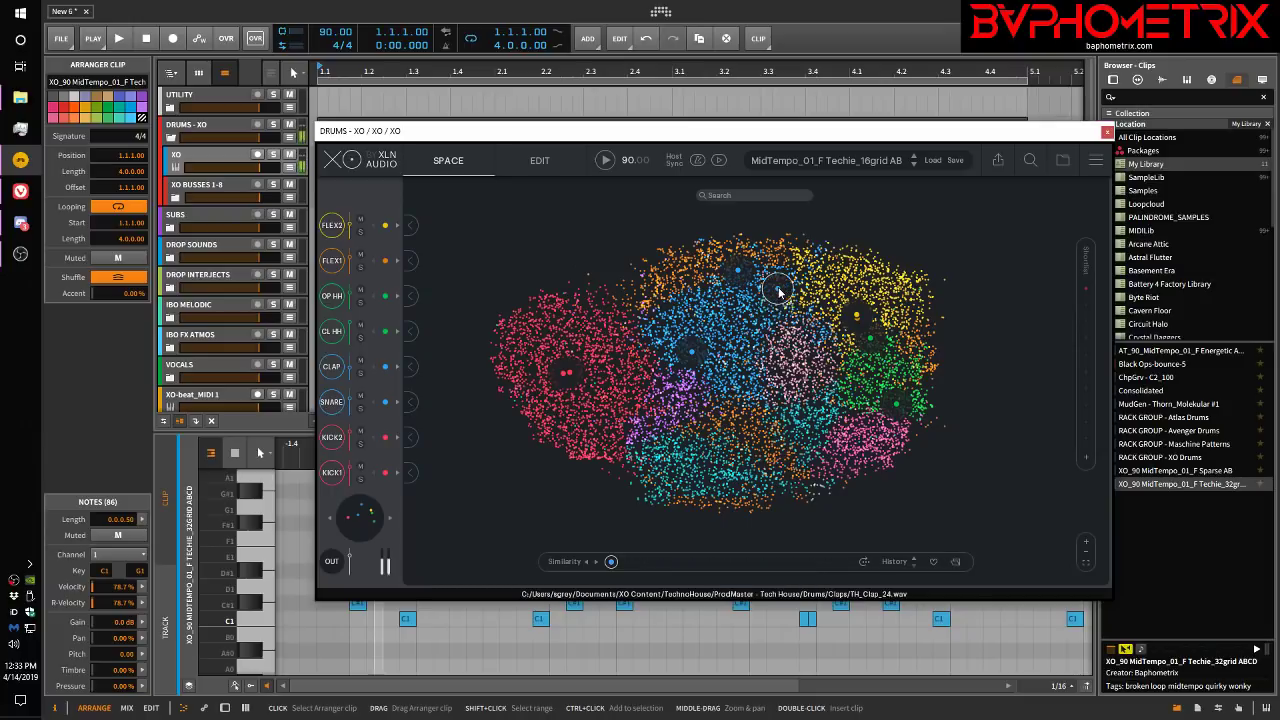
# Step: Audition more samples in the blue snare region, including Perc LilTrax 2 and SideStick StadiumX V11
pyautogui.click(755, 305)
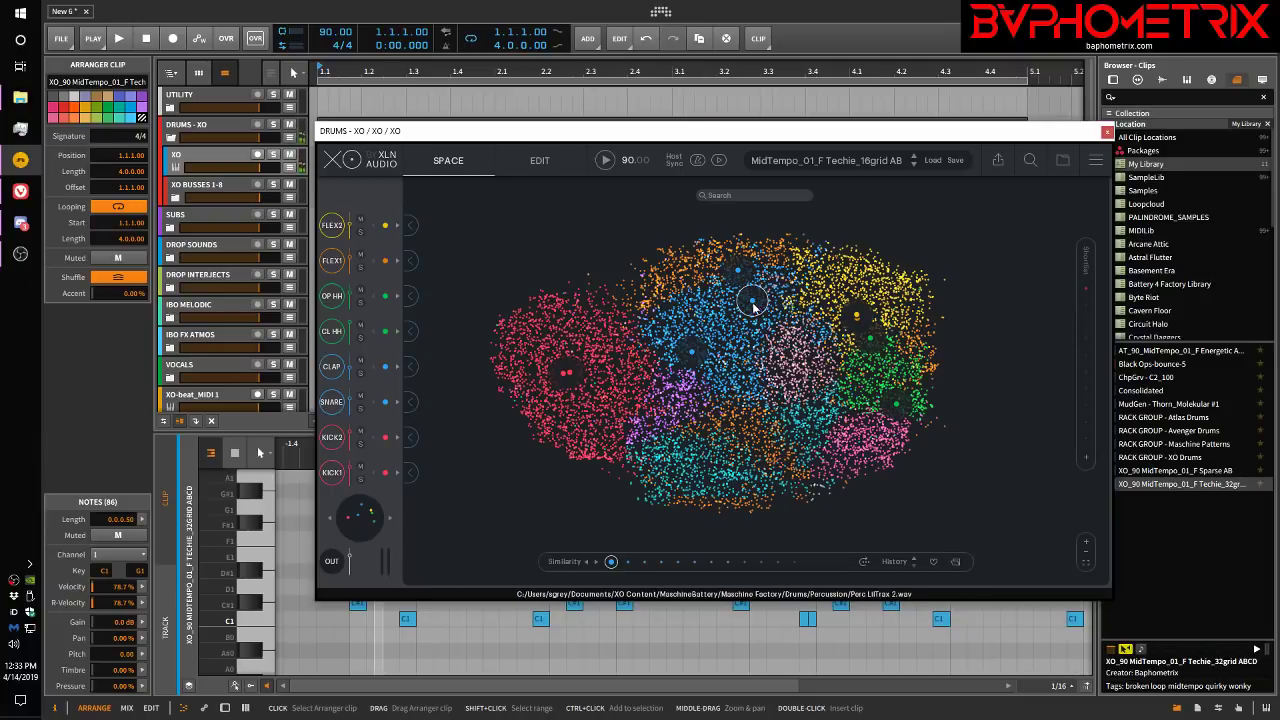
pyautogui.click(735, 310)
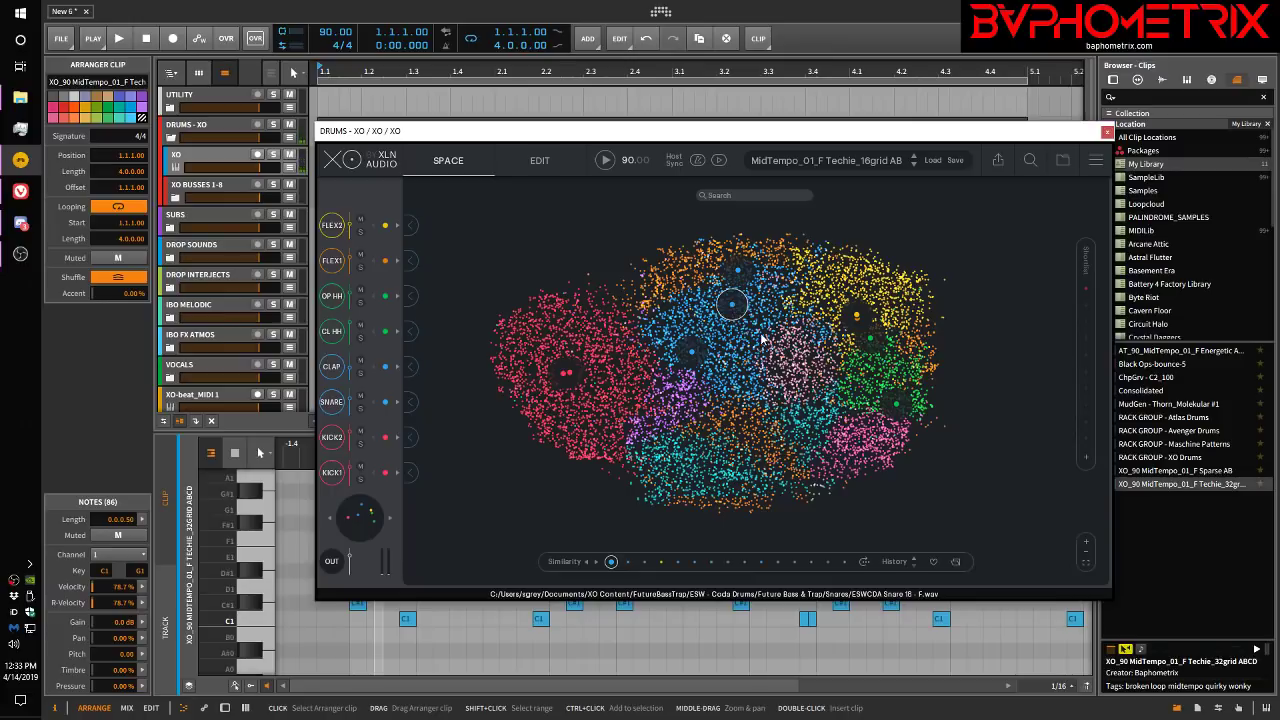
pyautogui.click(757, 340)
pyautogui.click(763, 340)
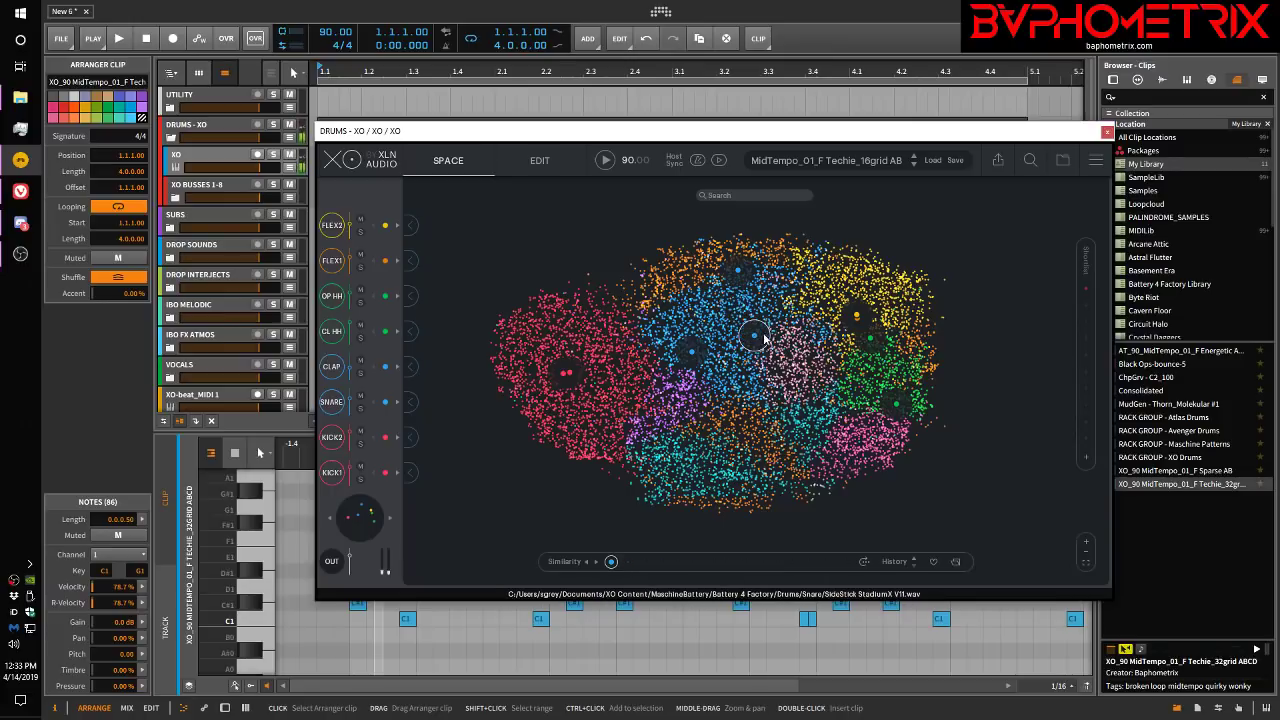
# Step: Pick a blue sample on the border between the pink and yellow clusters and load it into the Snare slot
pyautogui.click(825, 336)
pyautogui.click(823, 337)
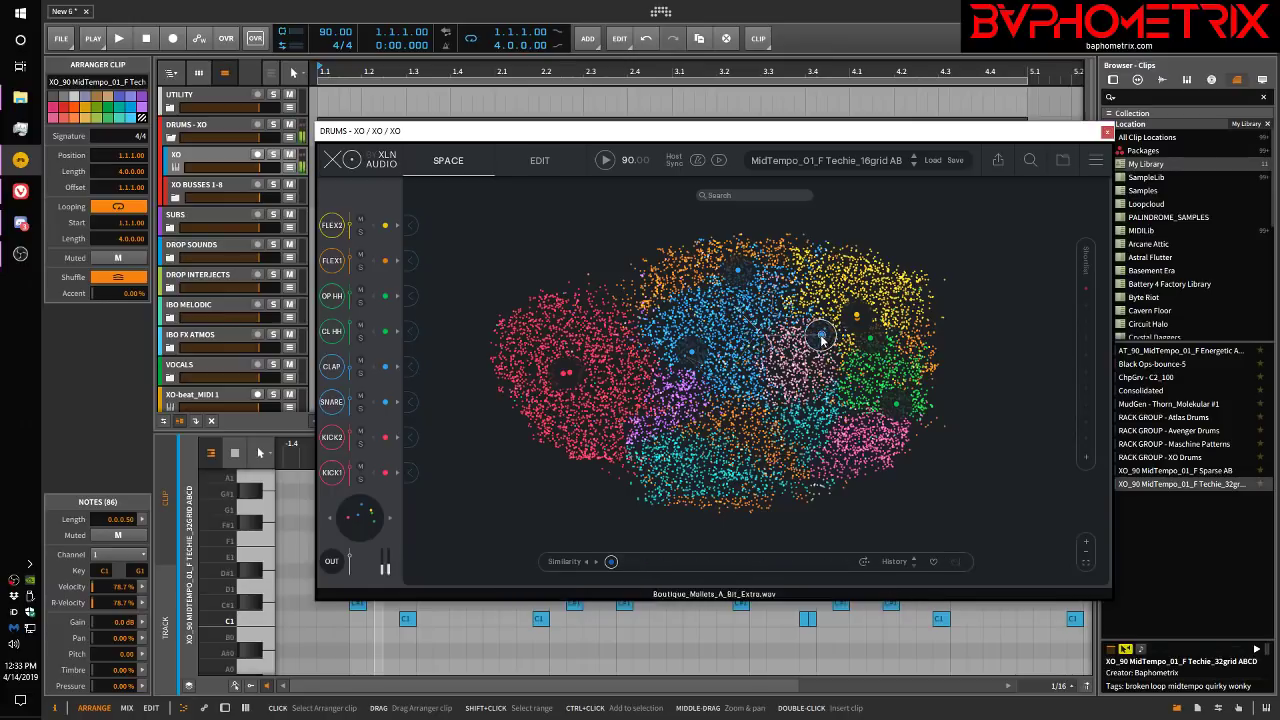
pyautogui.click(820, 338)
pyautogui.click(820, 339)
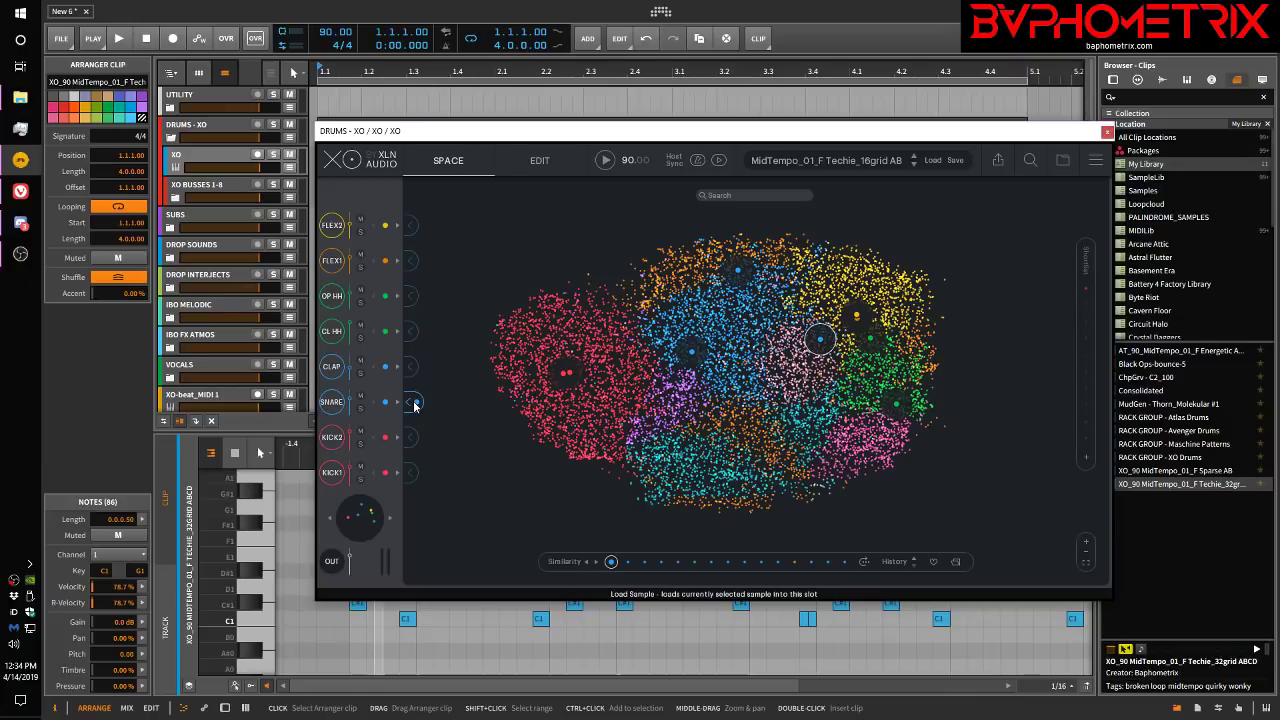
pyautogui.click(414, 404)
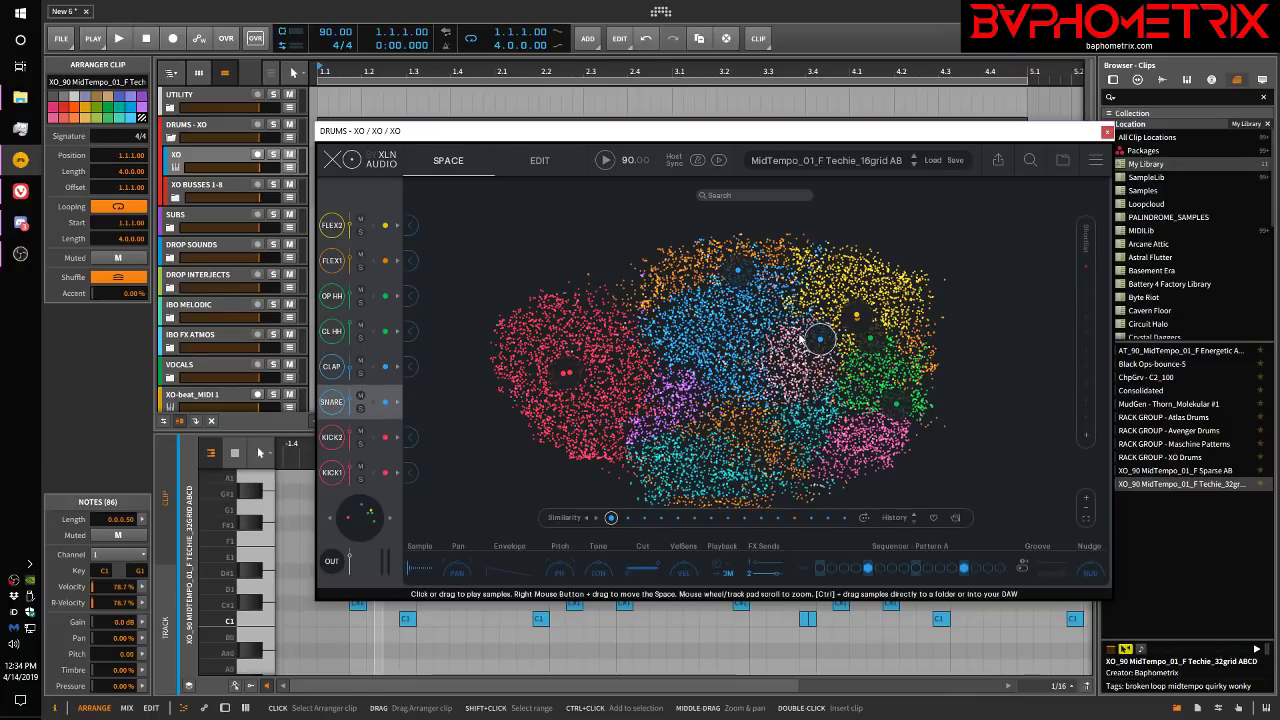
# Step: Play the beat with the replaced snare and lower the Snare slot's volume
pyautogui.click(605, 161)
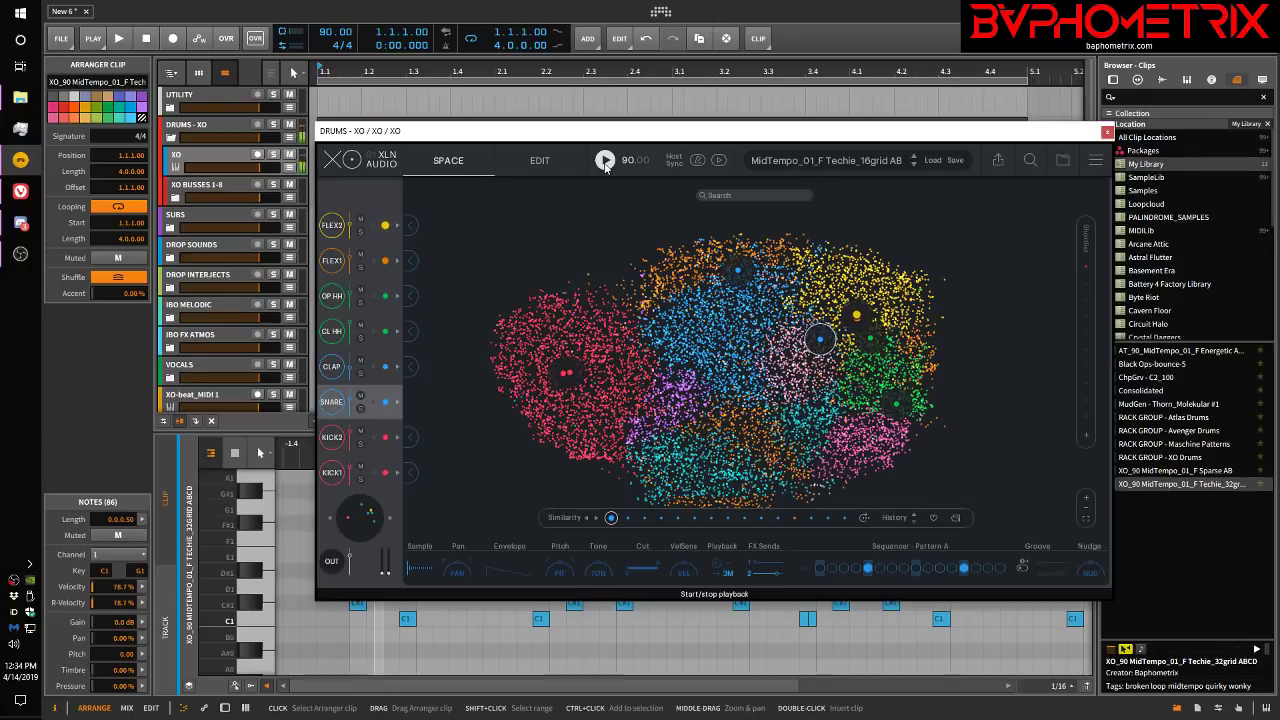
pyautogui.moveTo(352, 400)
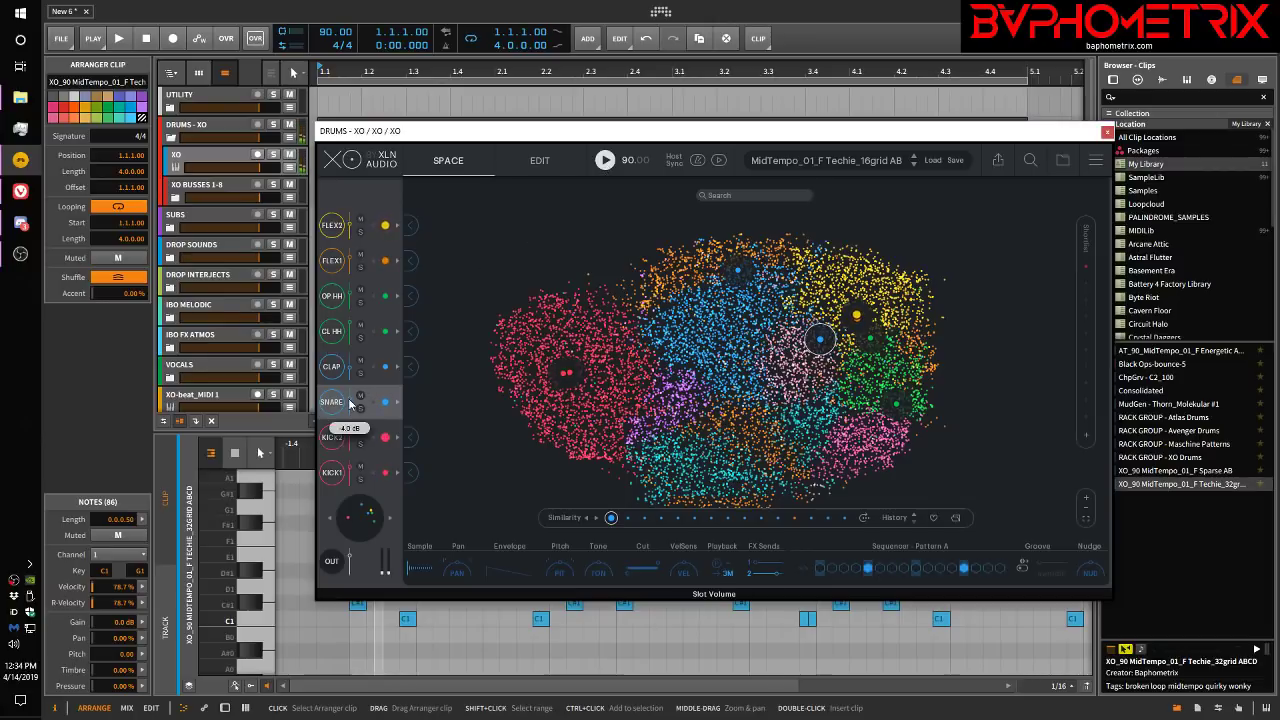
pyautogui.scroll(-3, 352, 400)
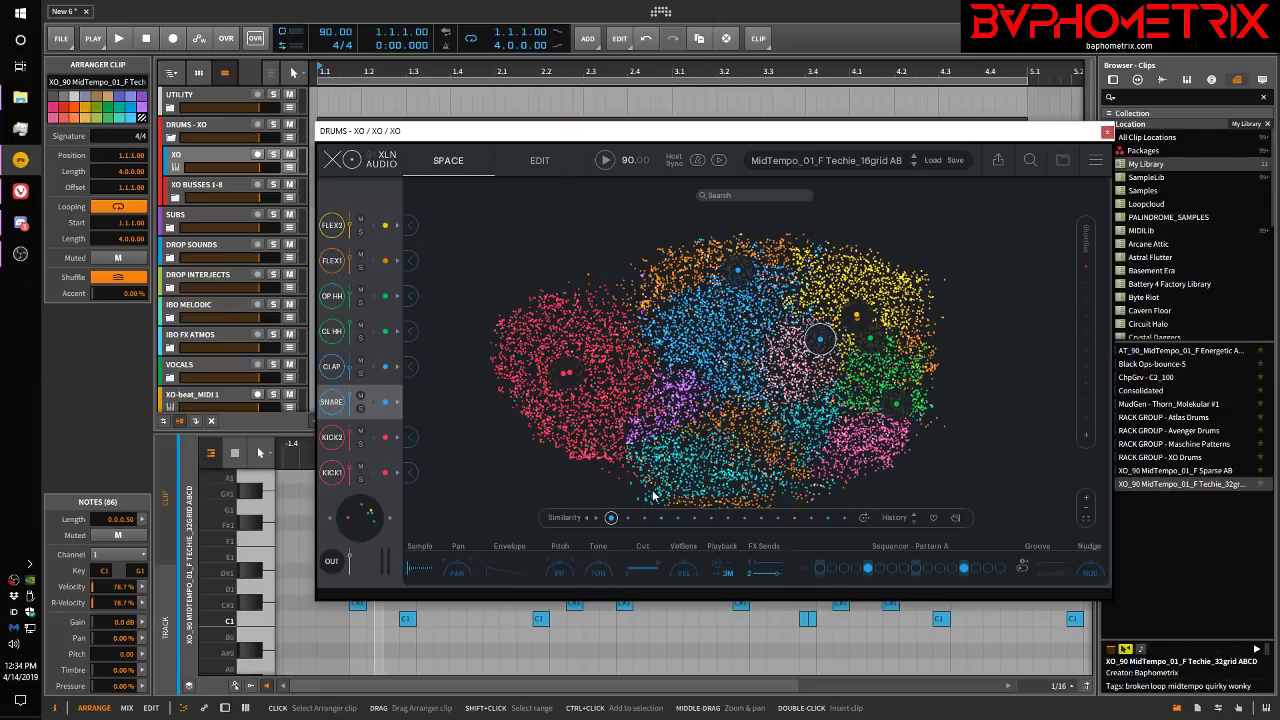
# Step: Switch to the beat editing view and open the Sample Combiner with similar samples for every slot
pyautogui.click(539, 160)
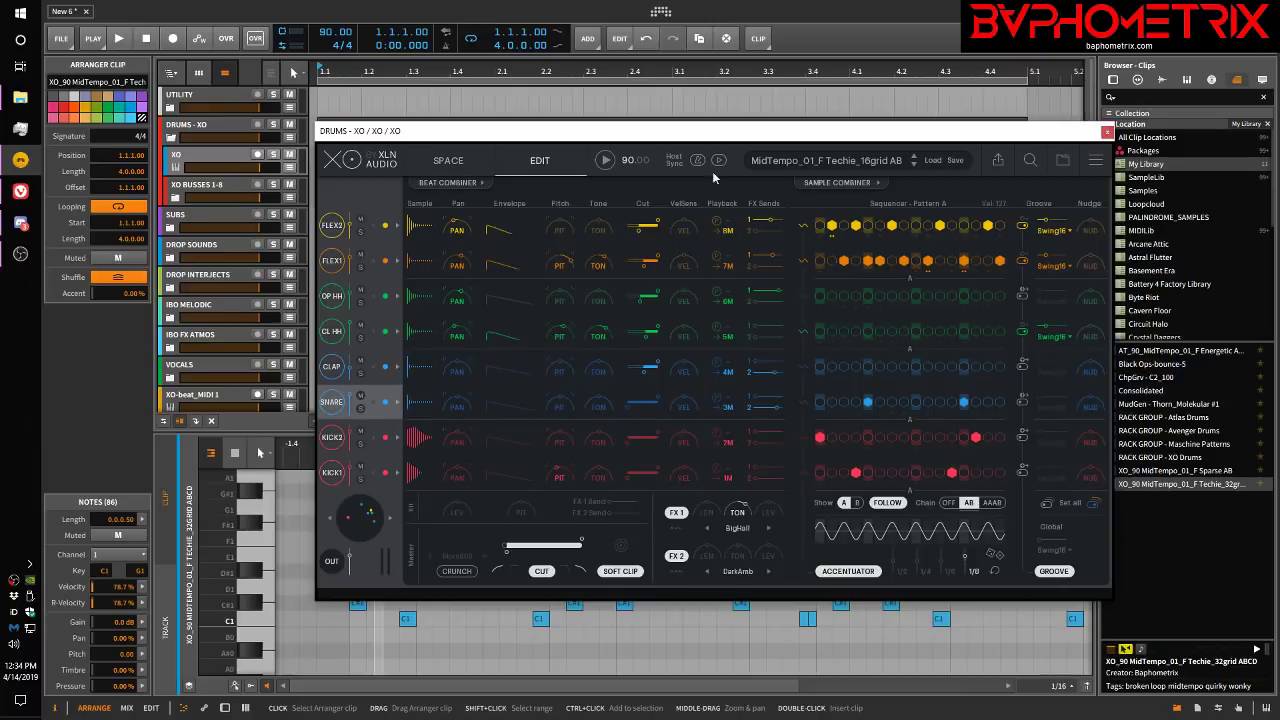
pyautogui.click(837, 182)
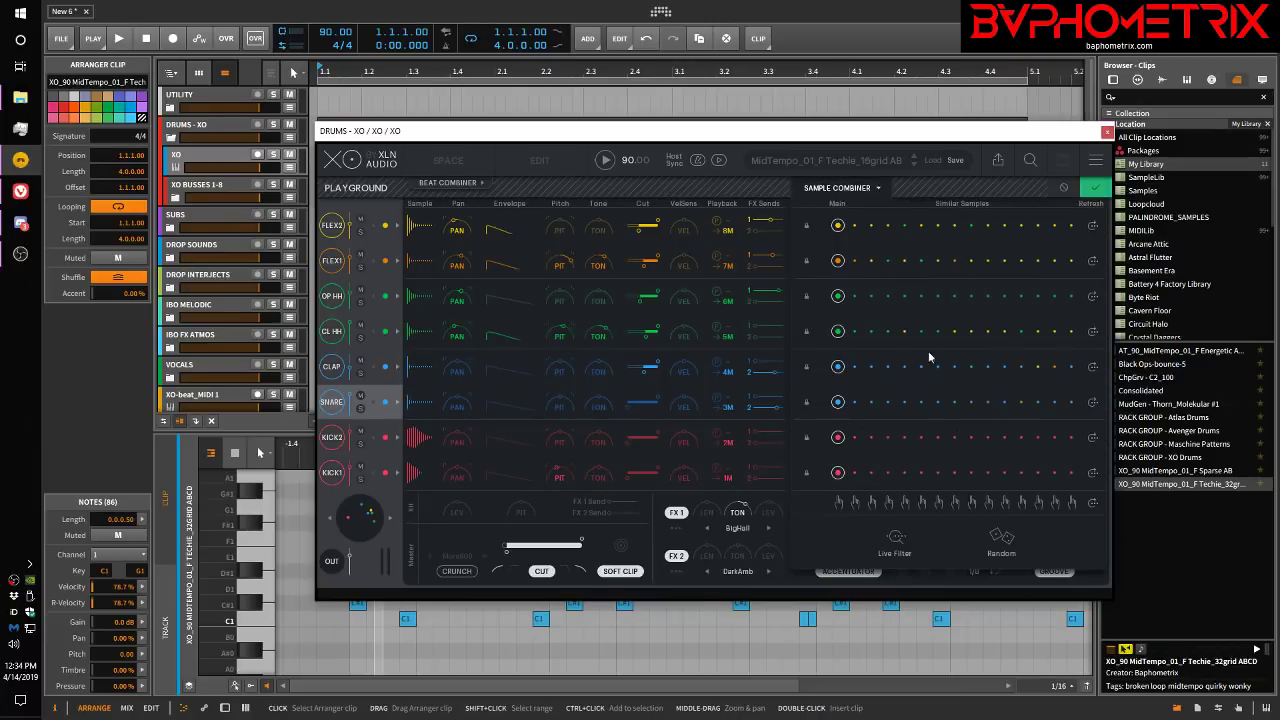
# Step: Reload the user preset _MidTempo_01_F Techie_16grid AB and play its beat briefly
pyautogui.click(868, 187)
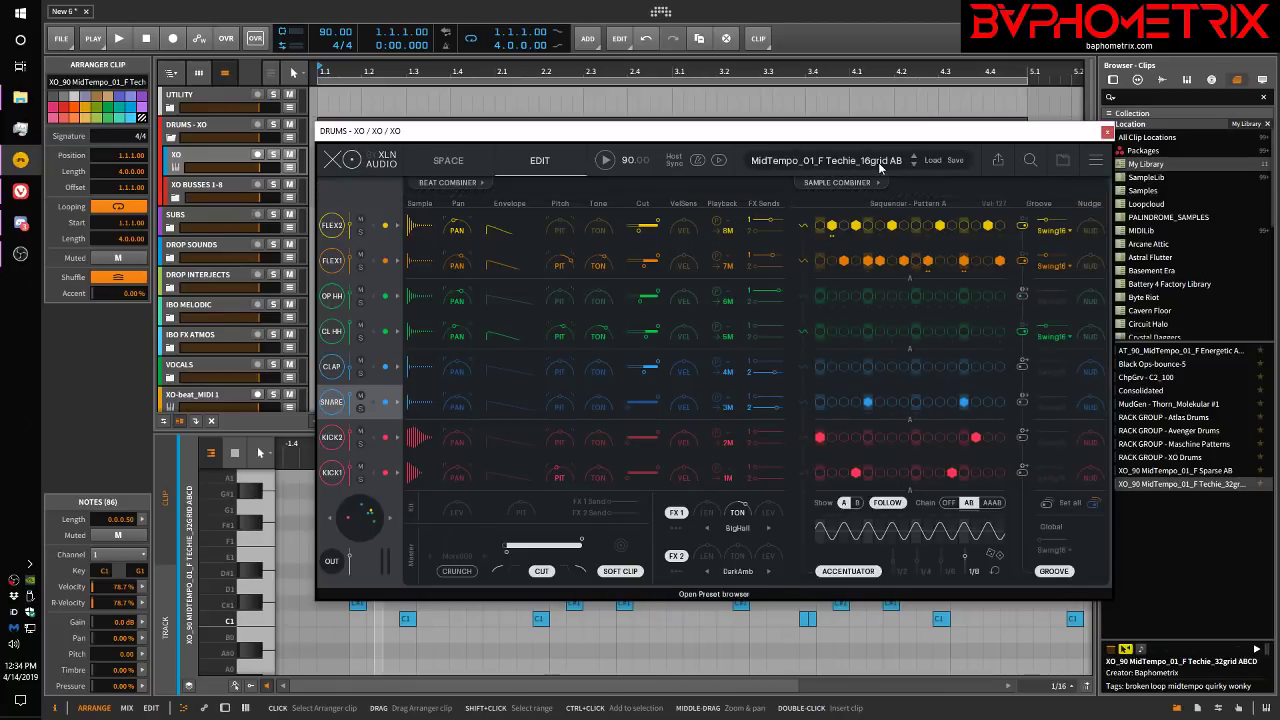
pyautogui.click(878, 162)
pyautogui.click(604, 345)
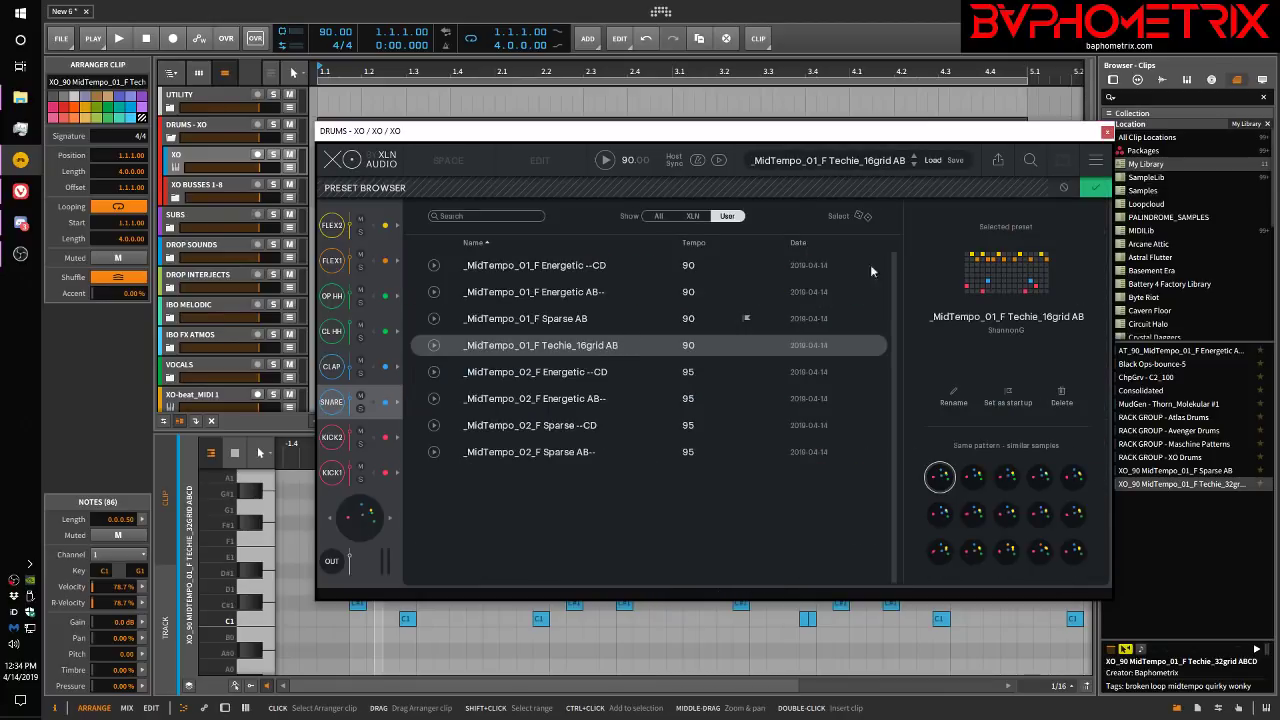
pyautogui.click(1094, 191)
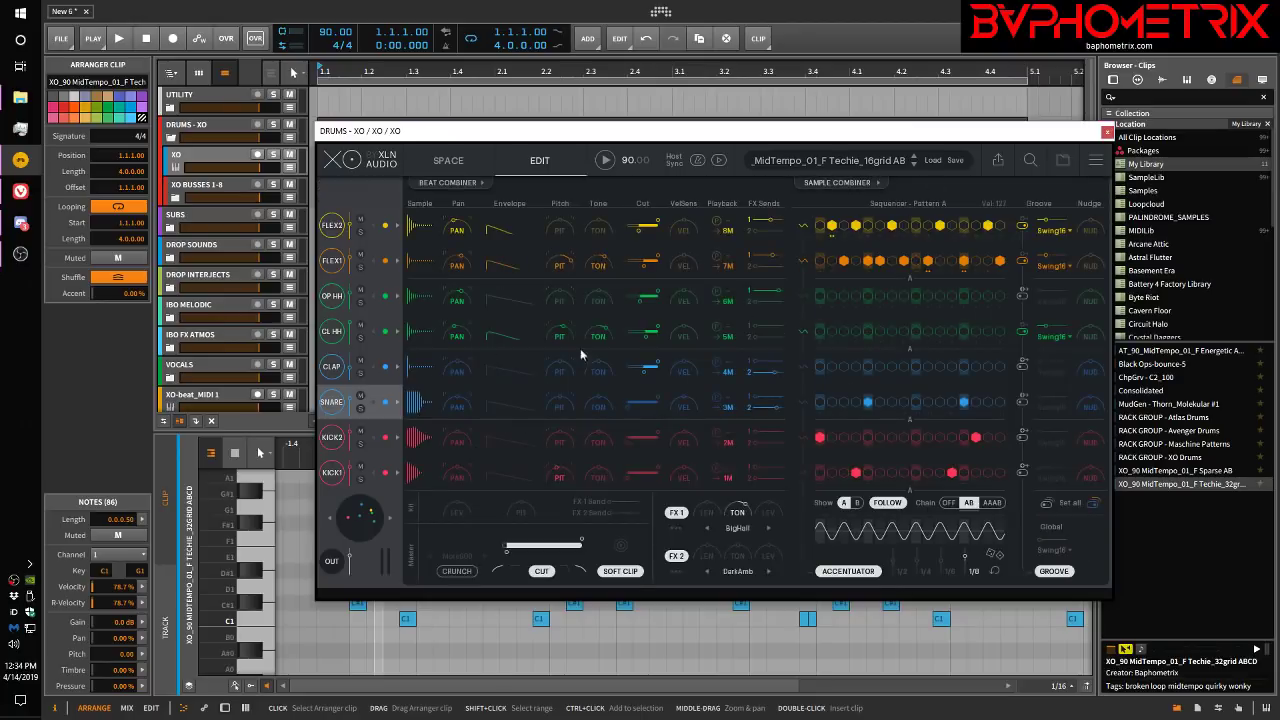
pyautogui.click(605, 160)
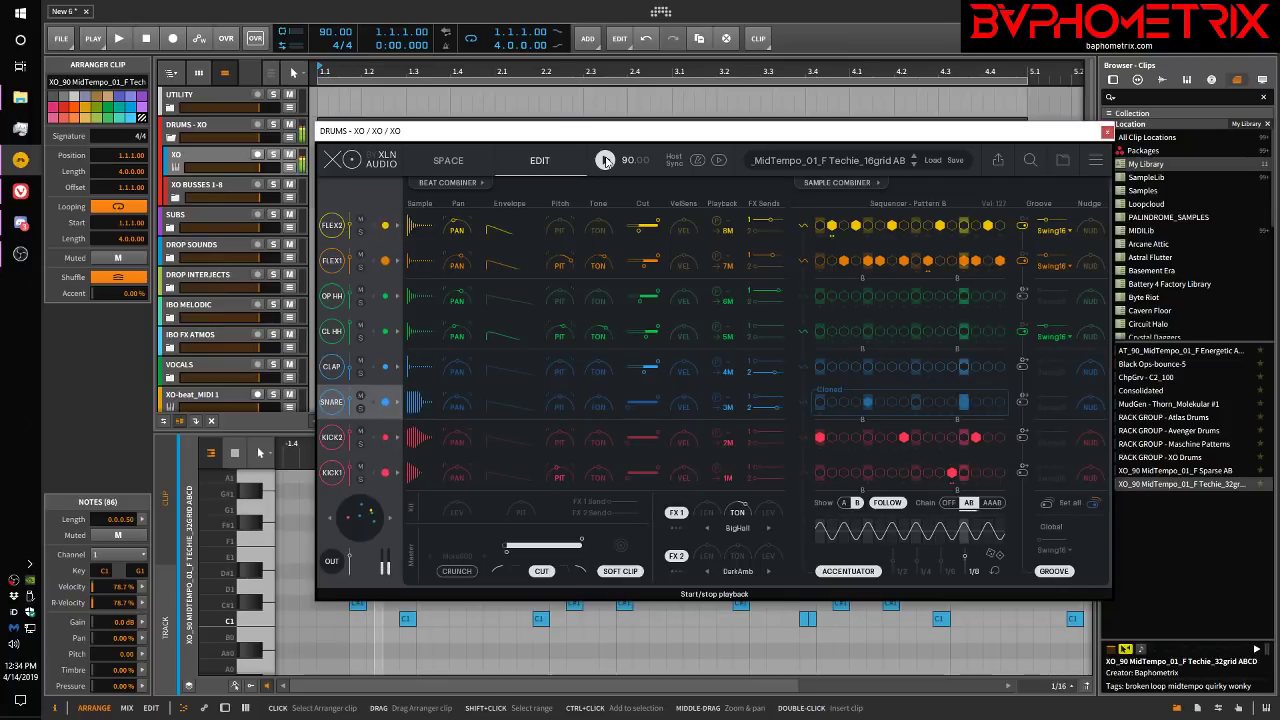
pyautogui.click(605, 160)
# Step: View the similar samples in the Sample Combiner and leave the playground without applying changes
pyautogui.click(840, 182)
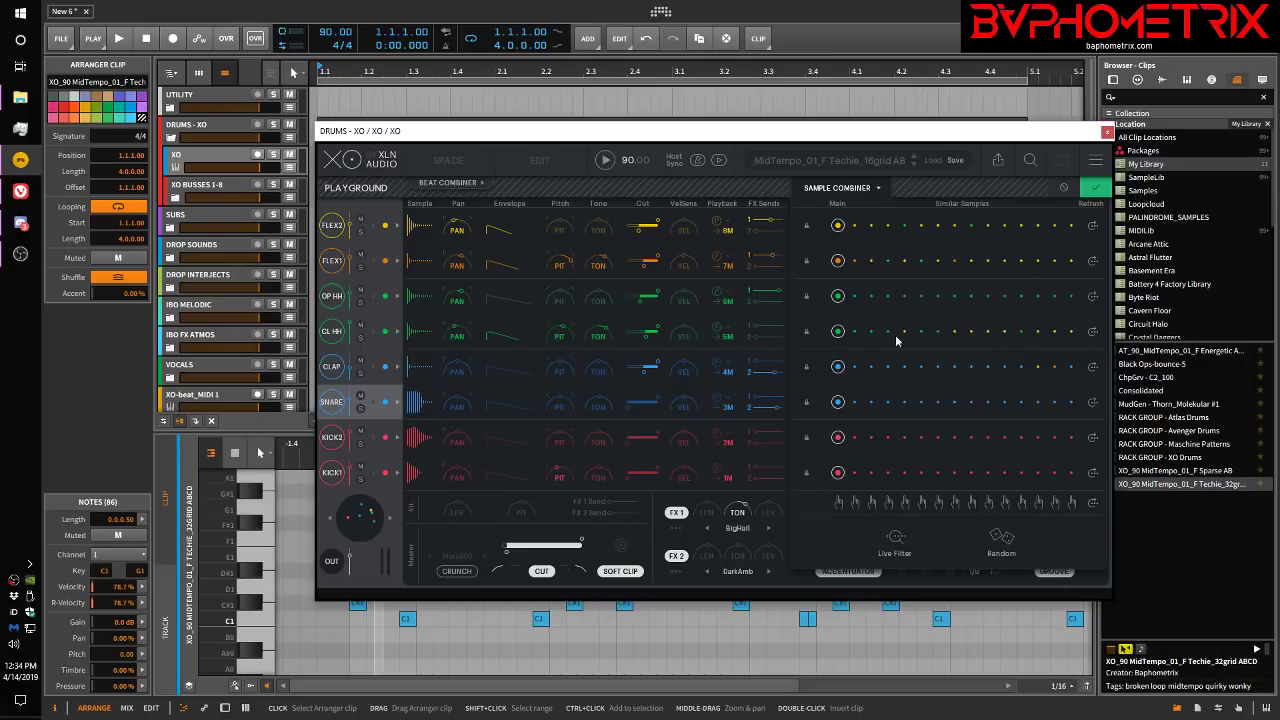
pyautogui.click(888, 437)
pyautogui.click(832, 182)
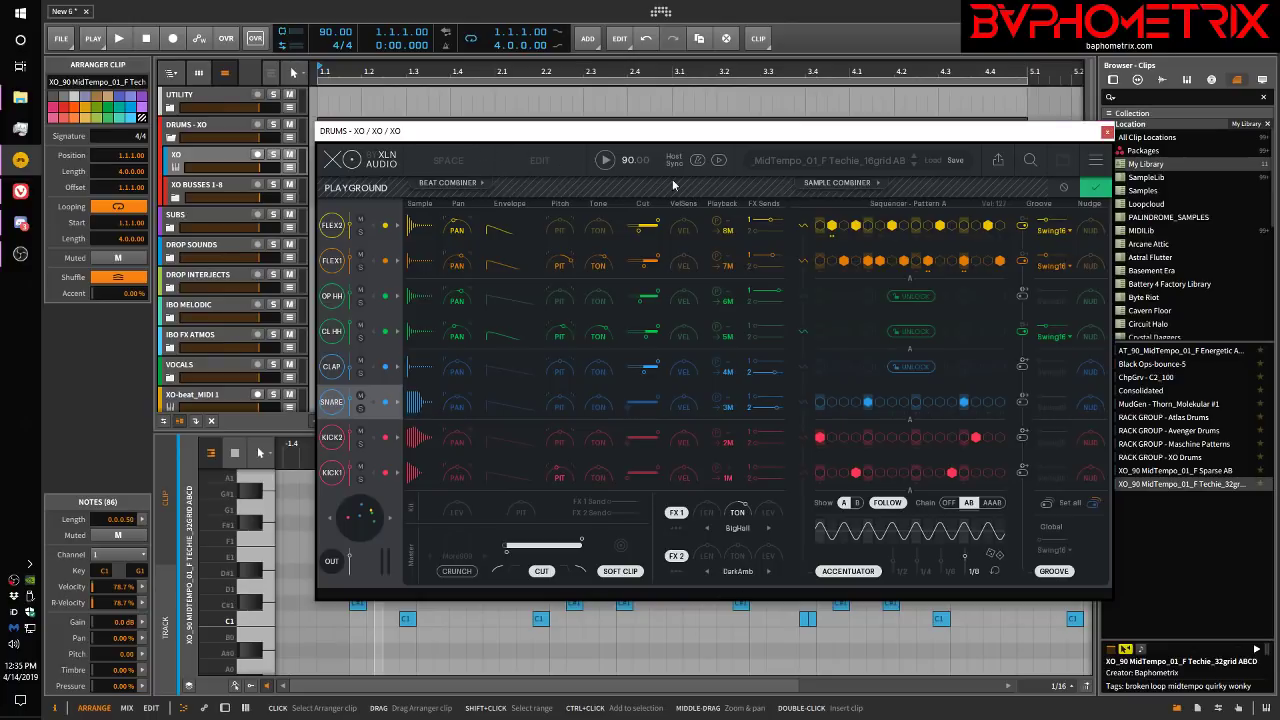
pyautogui.click(1064, 187)
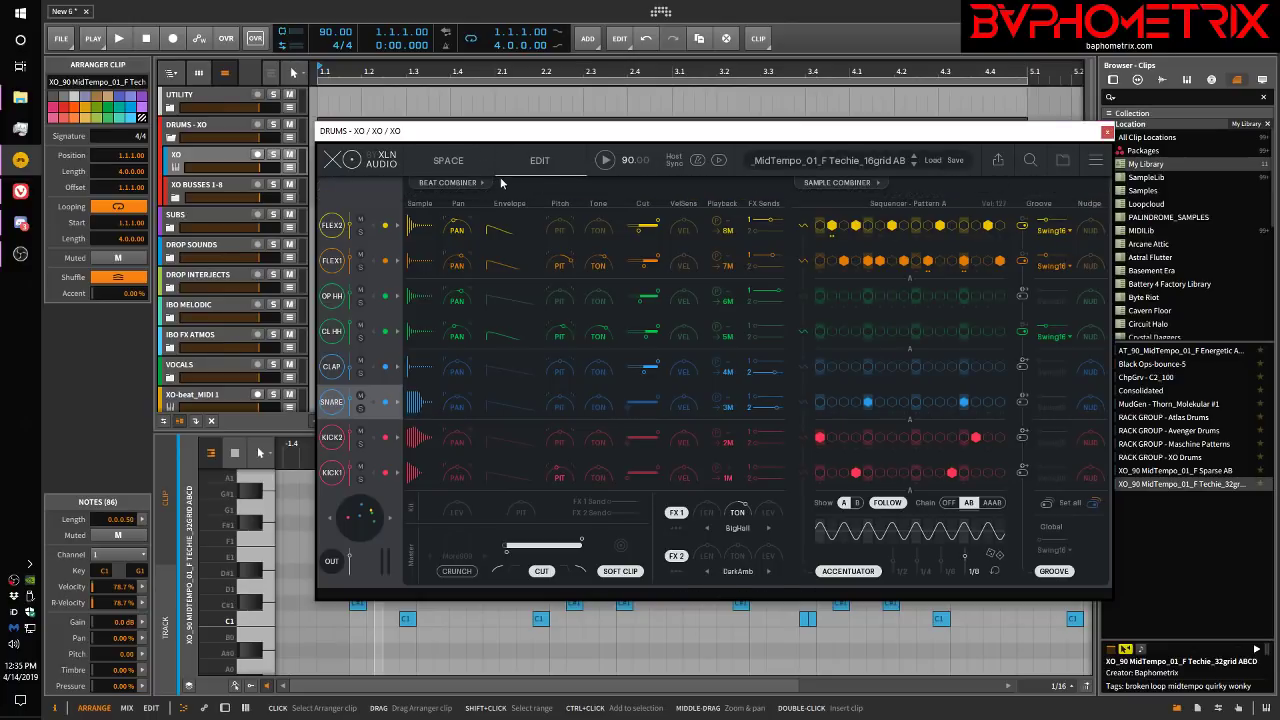
# Step: Return to the sample space and view the copy, reset and lock options for the whole kit
pyautogui.click(461, 187)
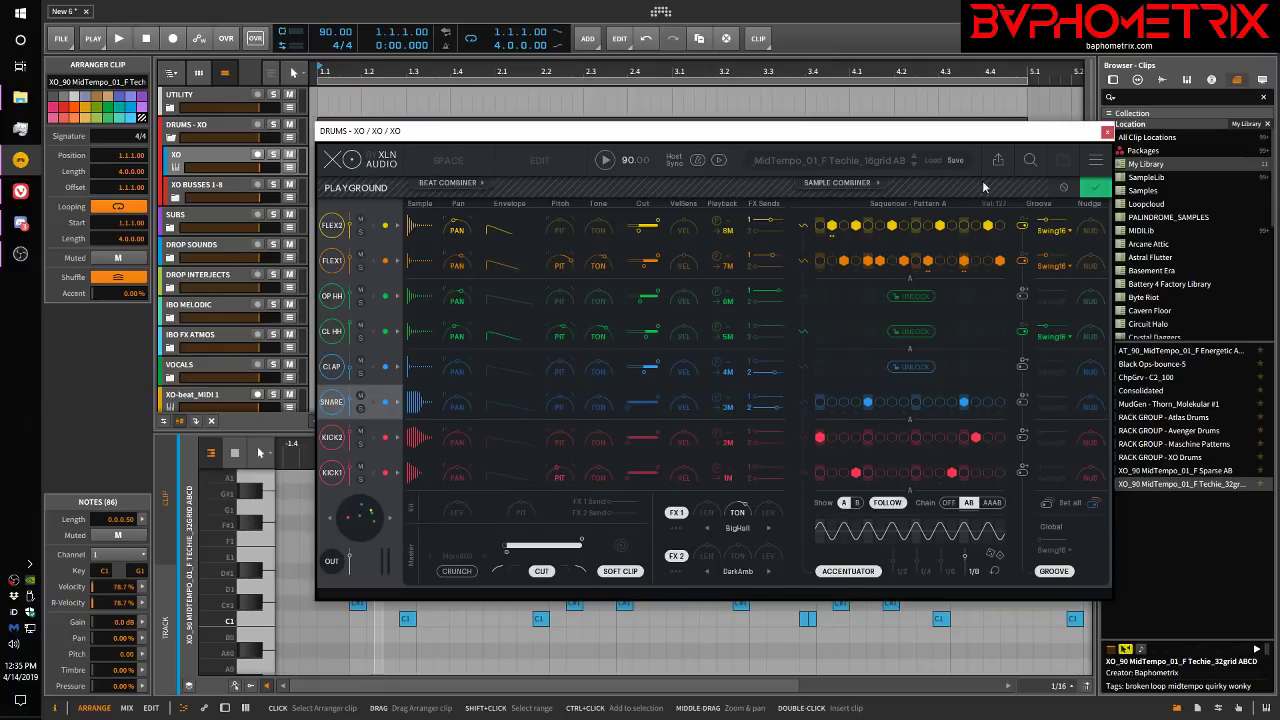
pyautogui.click(470, 160)
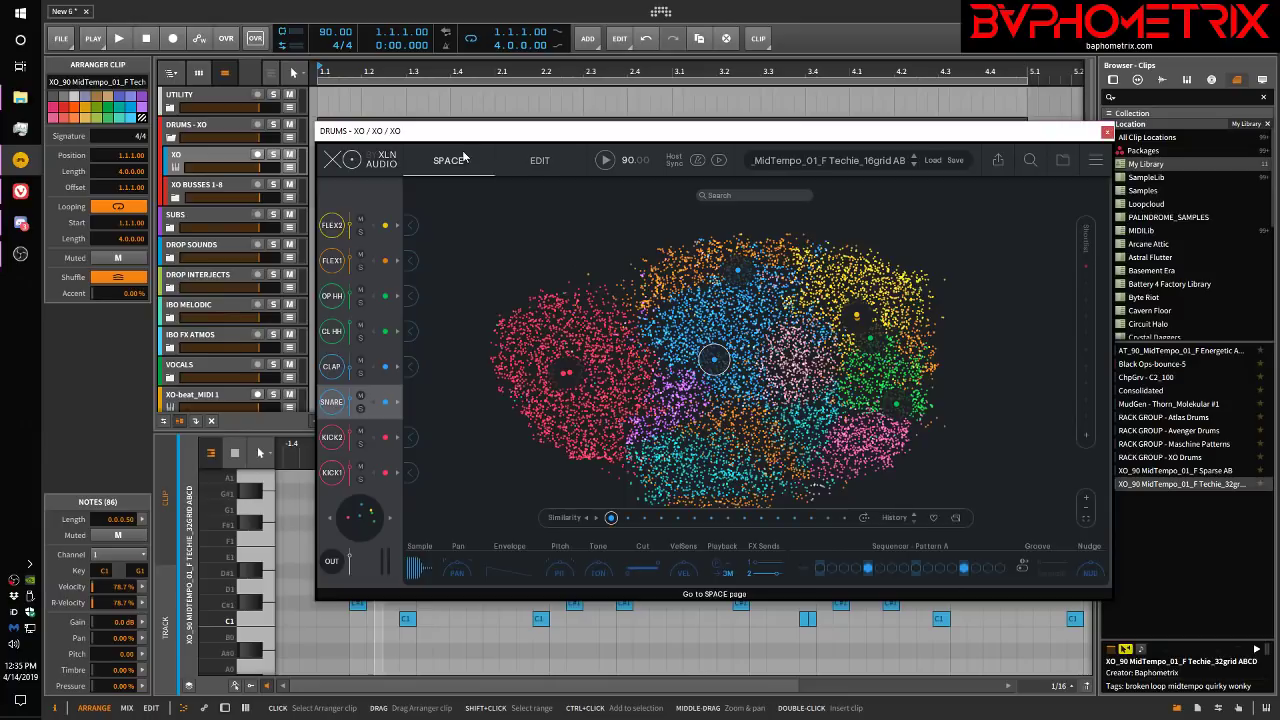
pyautogui.rightClick(366, 517)
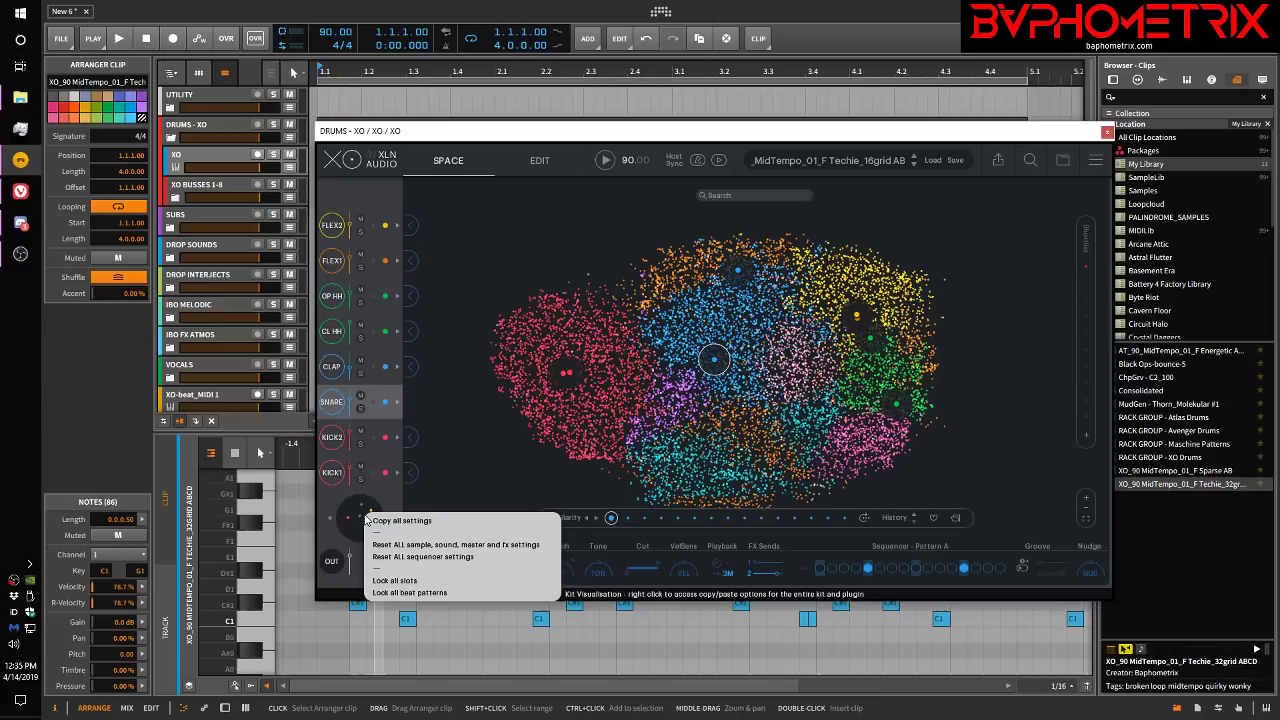
pyautogui.click(331, 503)
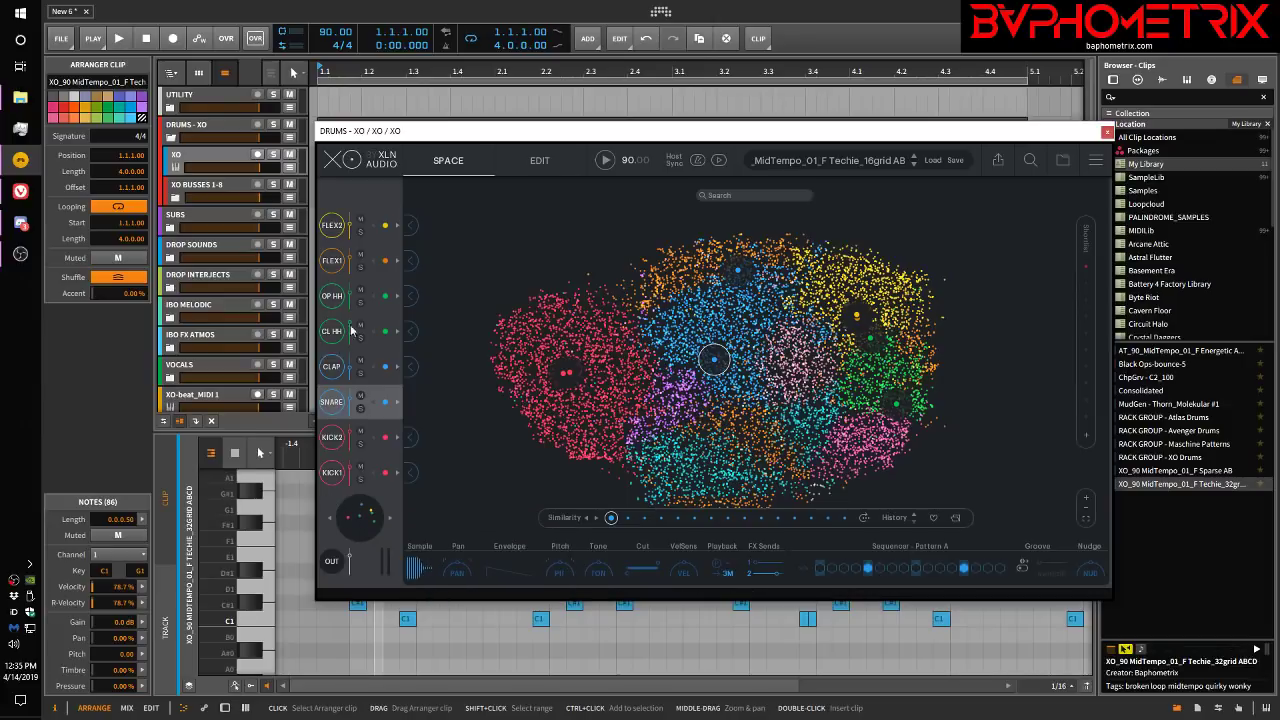
# Step: Go back to the beat editing view and look at the Sample Combiner and the Beat Combiner in turn
pyautogui.click(527, 166)
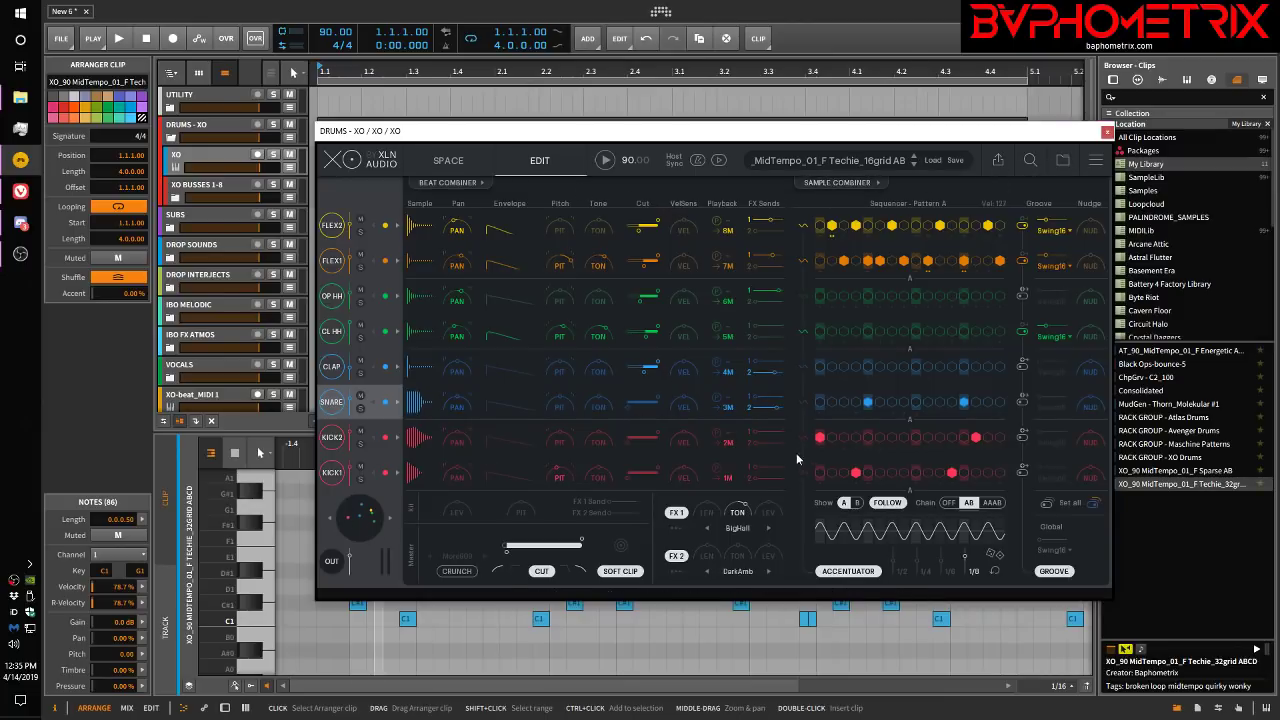
pyautogui.click(845, 183)
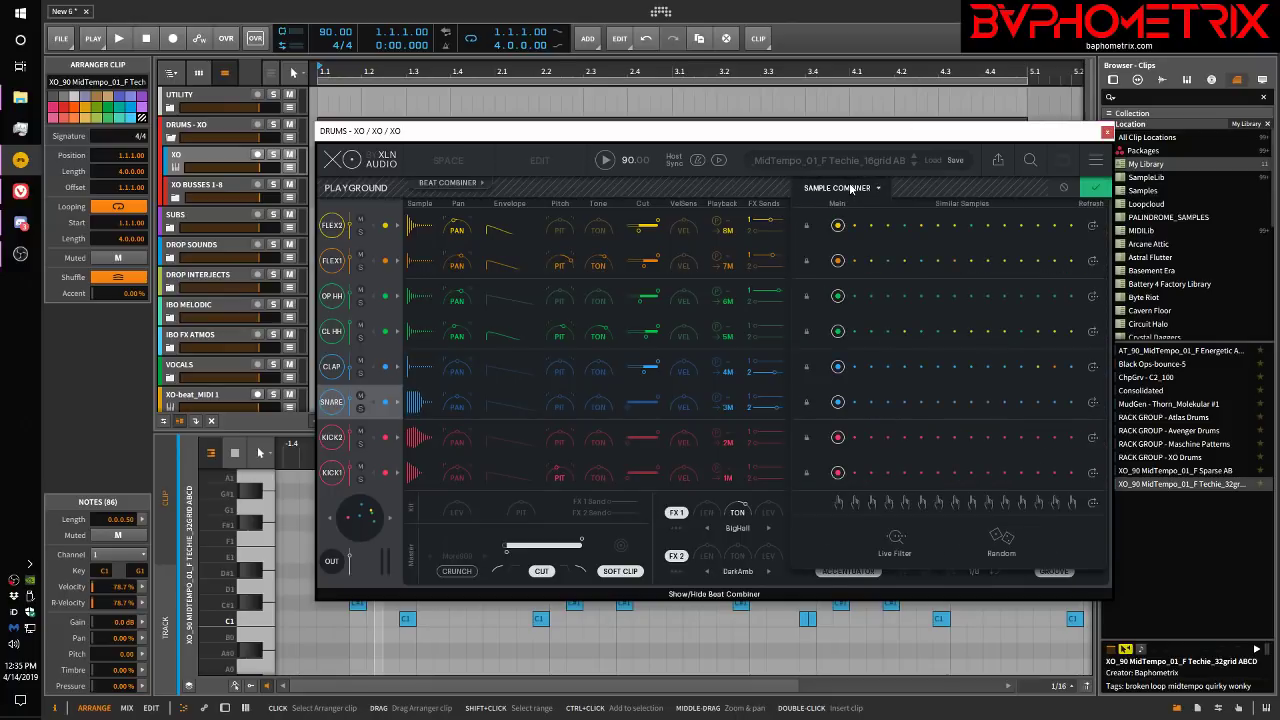
pyautogui.click(849, 188)
pyautogui.click(468, 189)
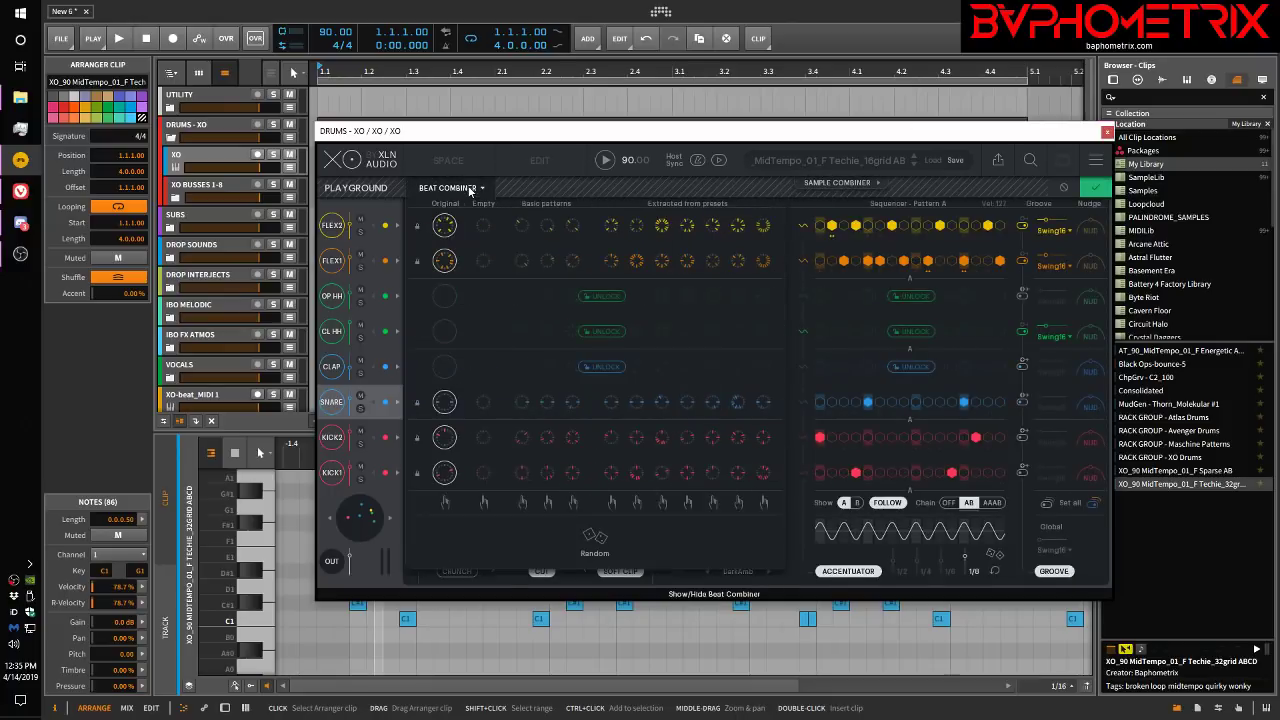
pyautogui.click(468, 185)
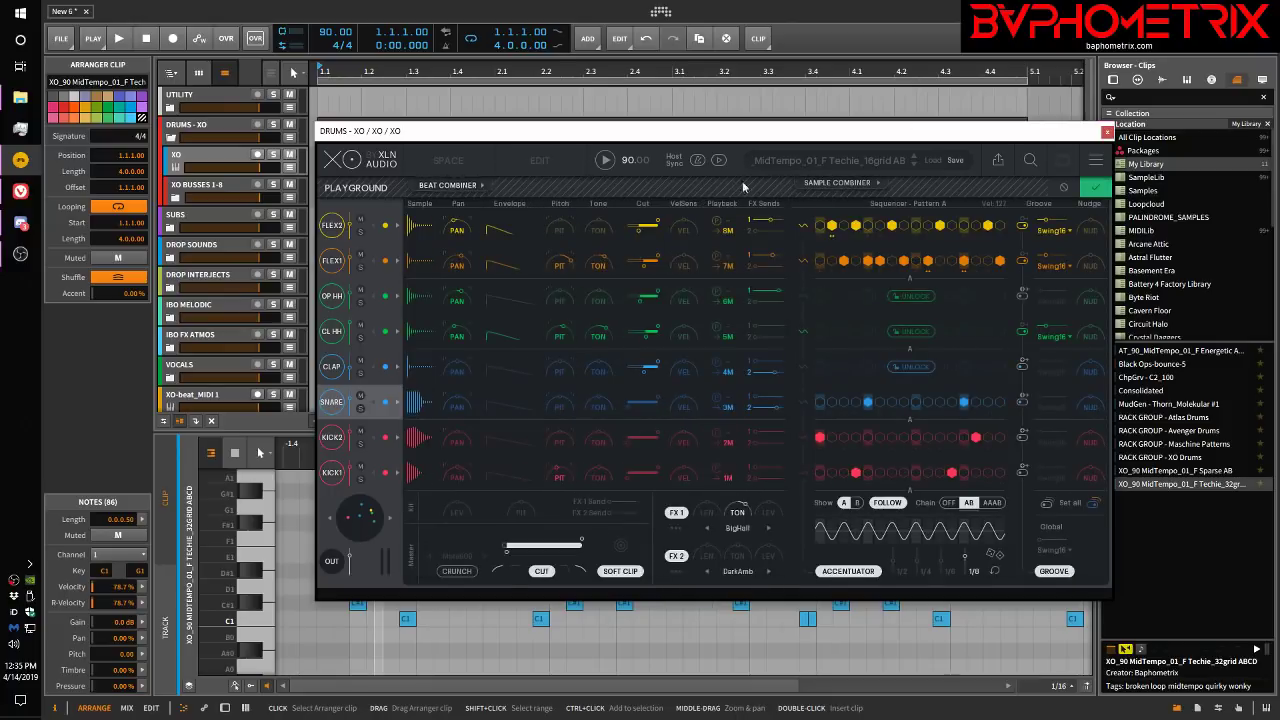
# Step: Show the Live Filter options of the Sample Combiner, close them, and leave the Sample Combiner open
pyautogui.click(848, 188)
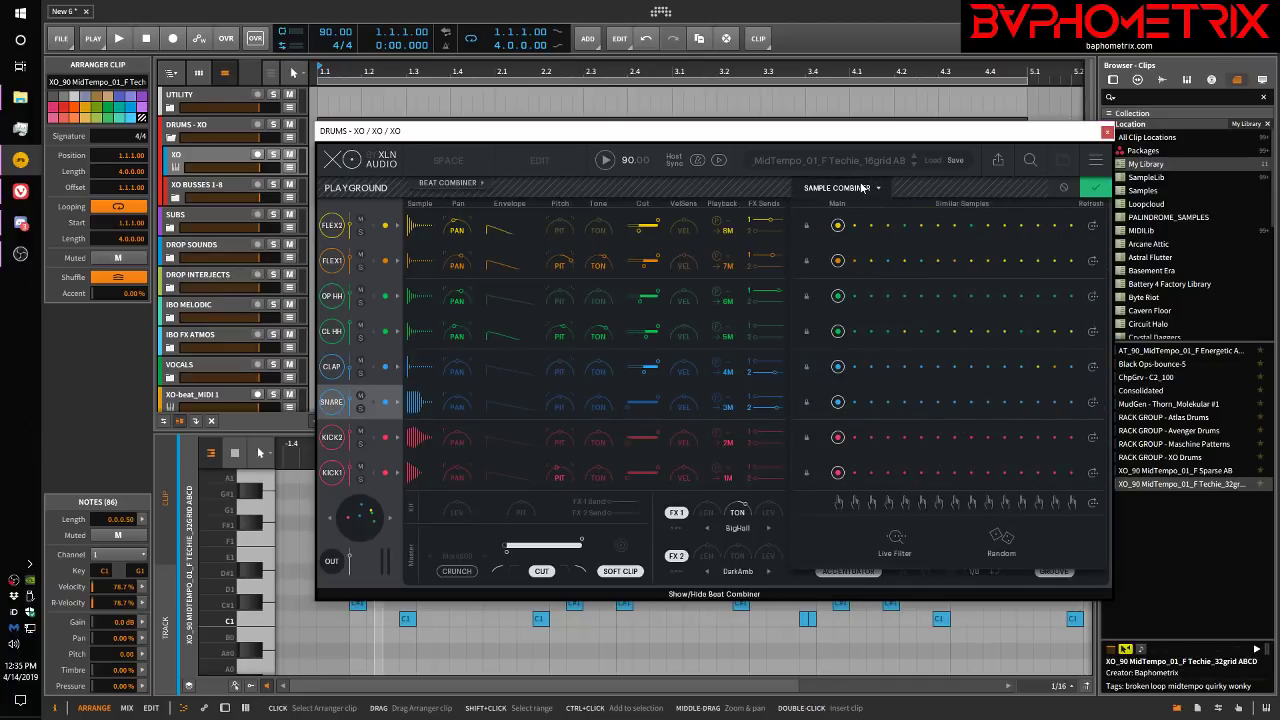
pyautogui.click(897, 542)
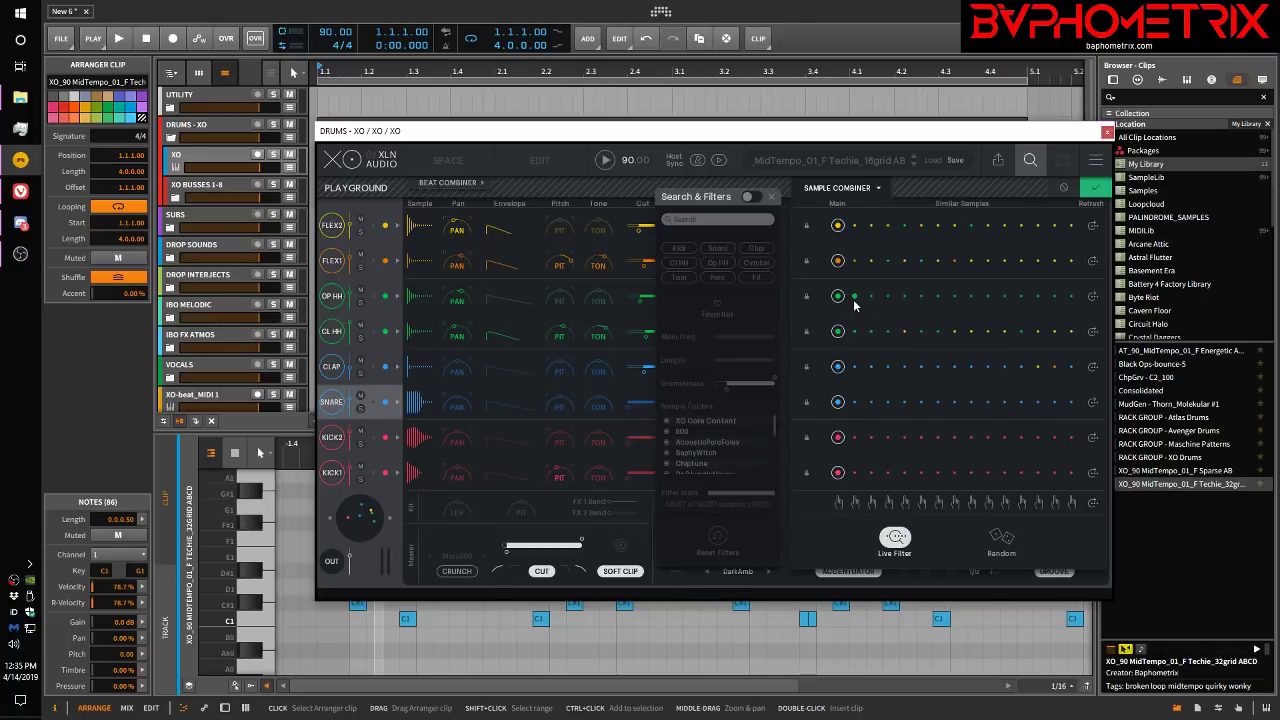
pyautogui.click(771, 198)
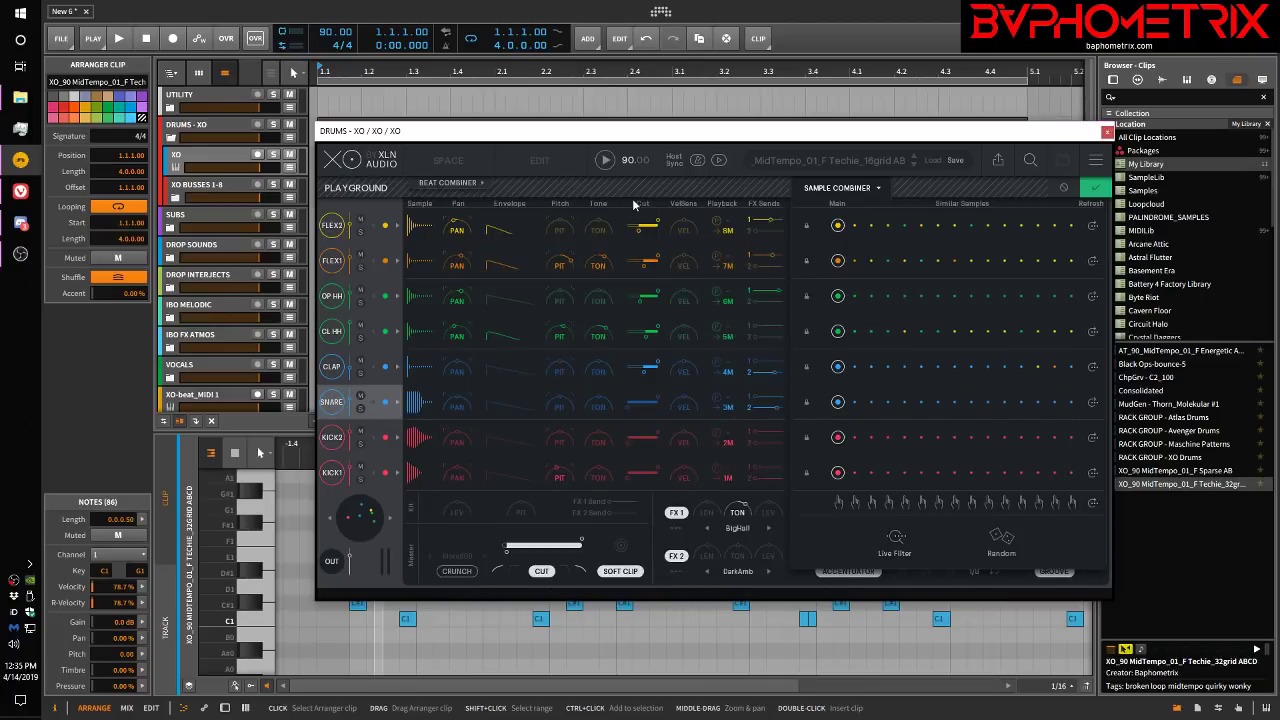
pyautogui.click(862, 193)
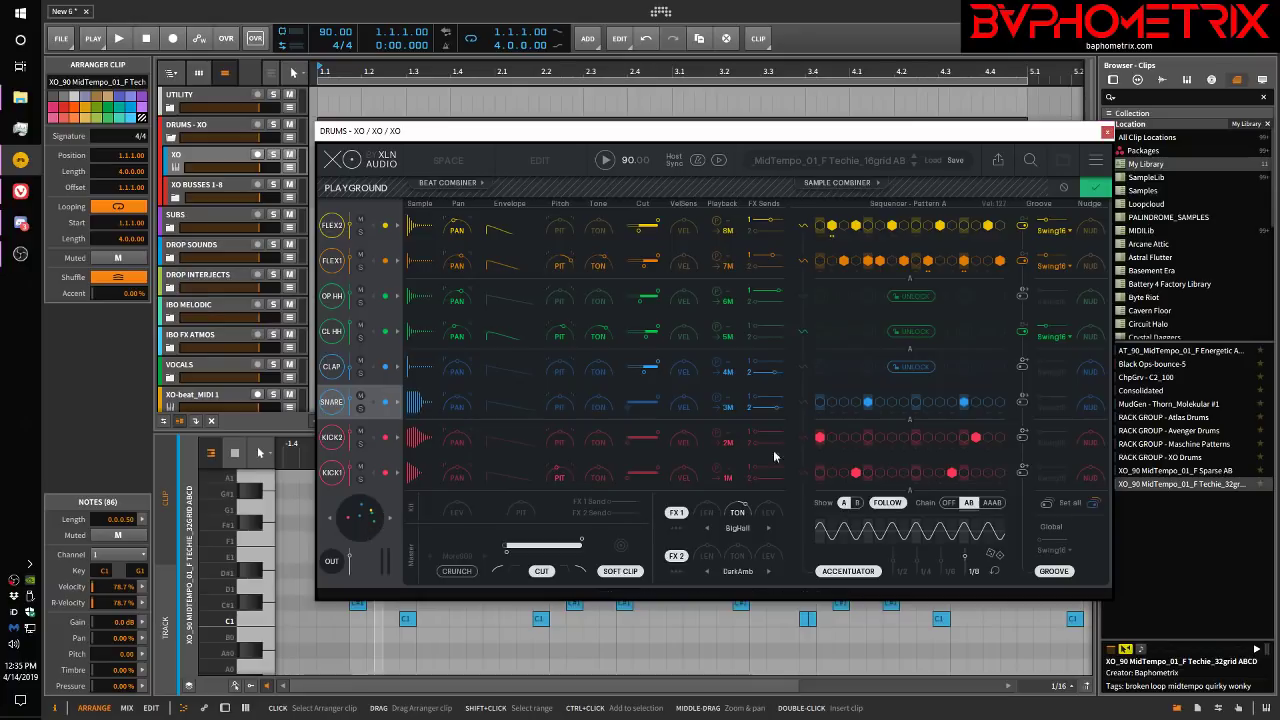
pyautogui.click(860, 189)
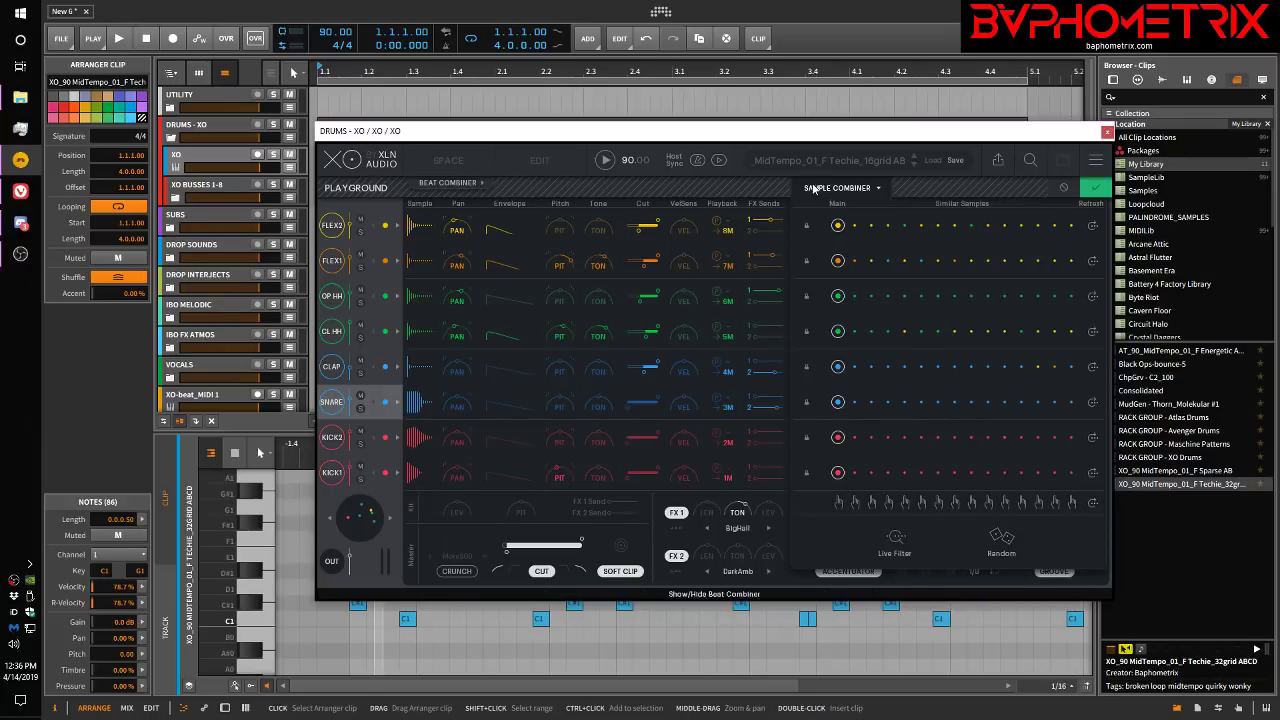
# Step: Play the beat and audition the first six similar-sample columns across all lanes of the Sample Combiner, then stop playback
pyautogui.click(605, 160)
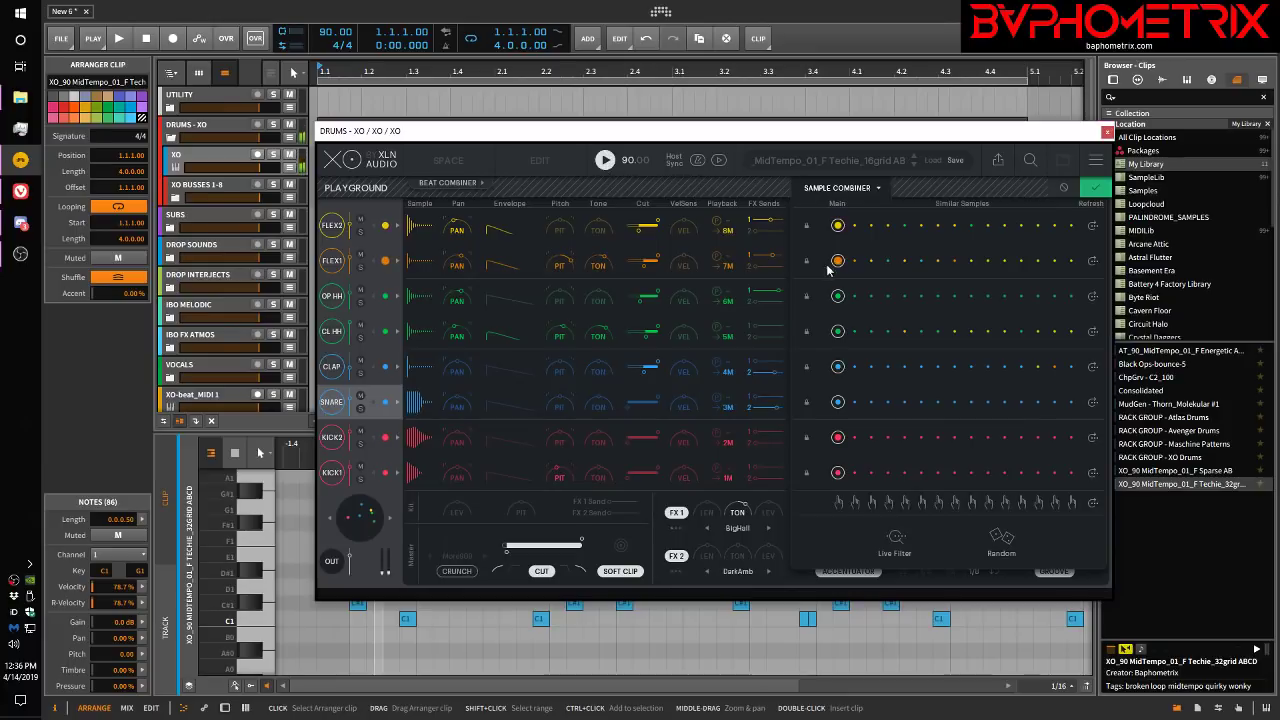
pyautogui.click(856, 503)
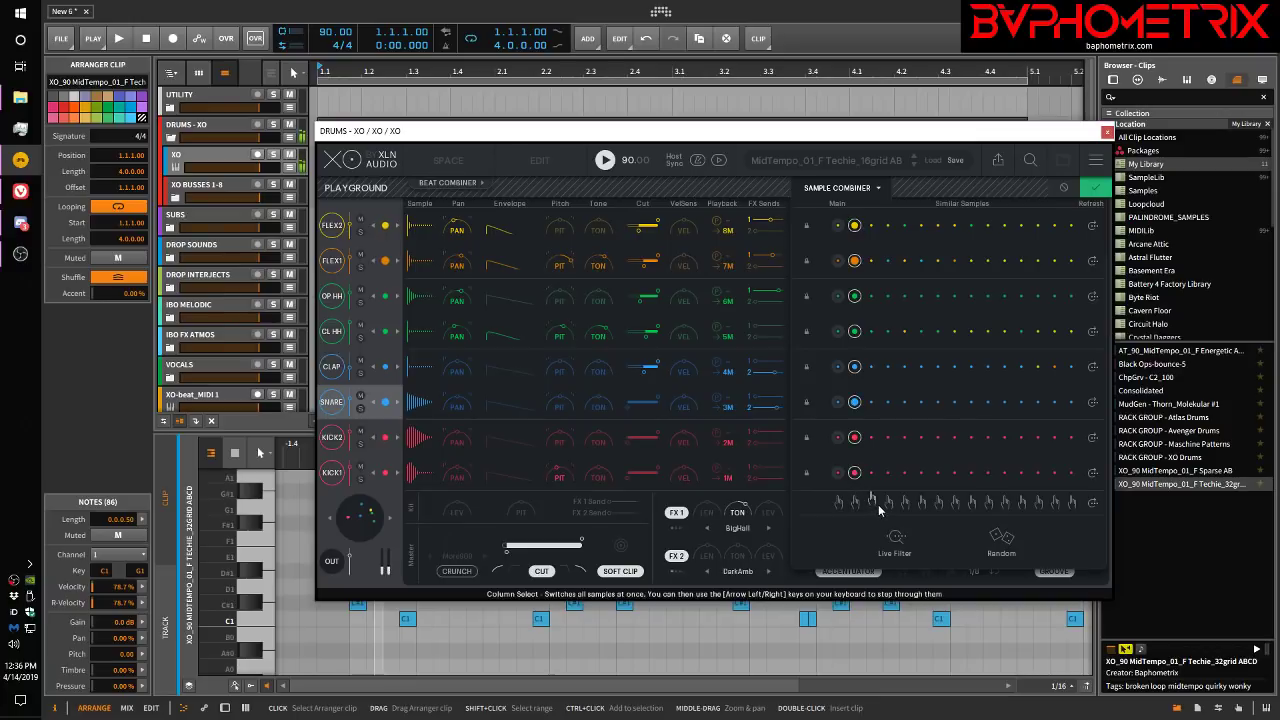
pyautogui.click(874, 502)
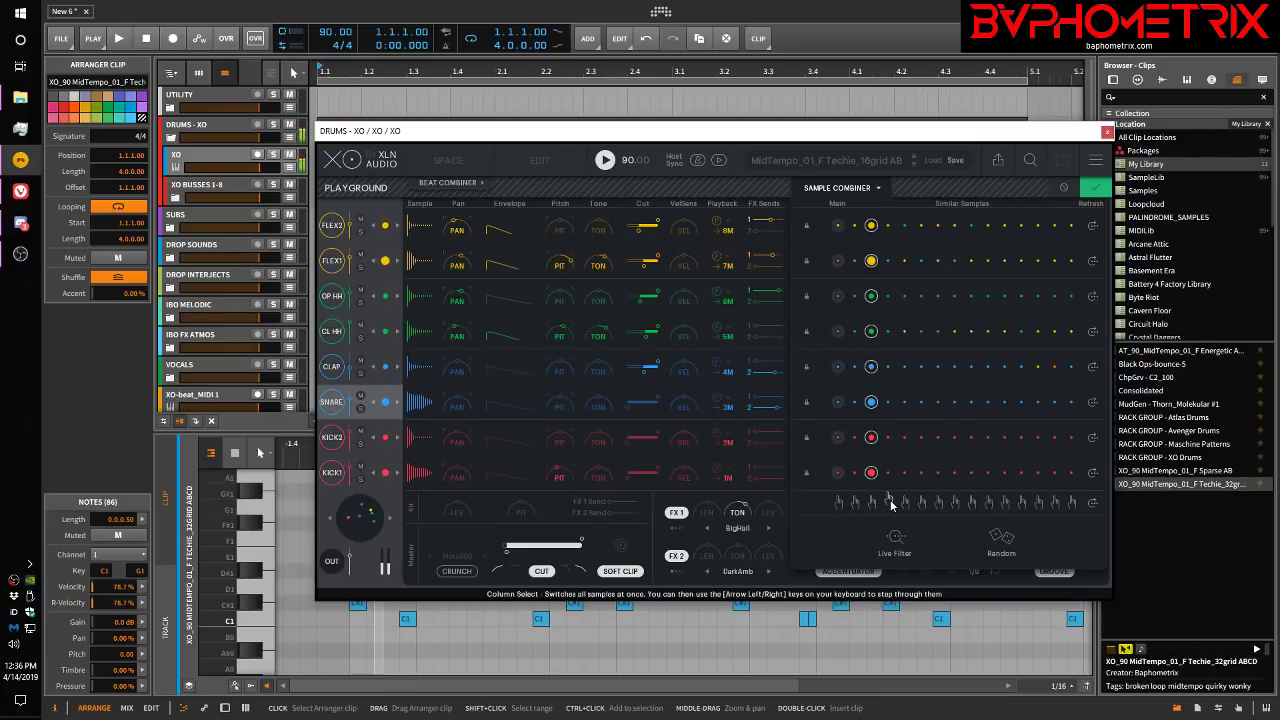
pyautogui.click(889, 503)
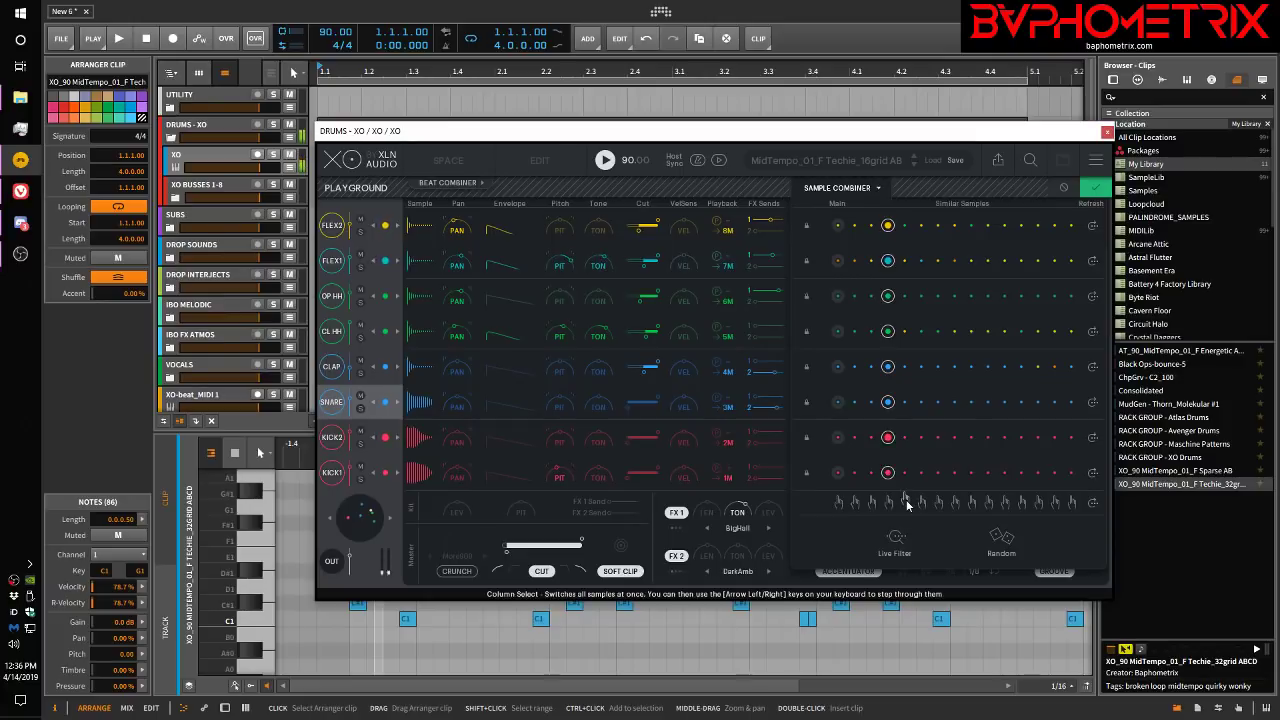
pyautogui.click(906, 503)
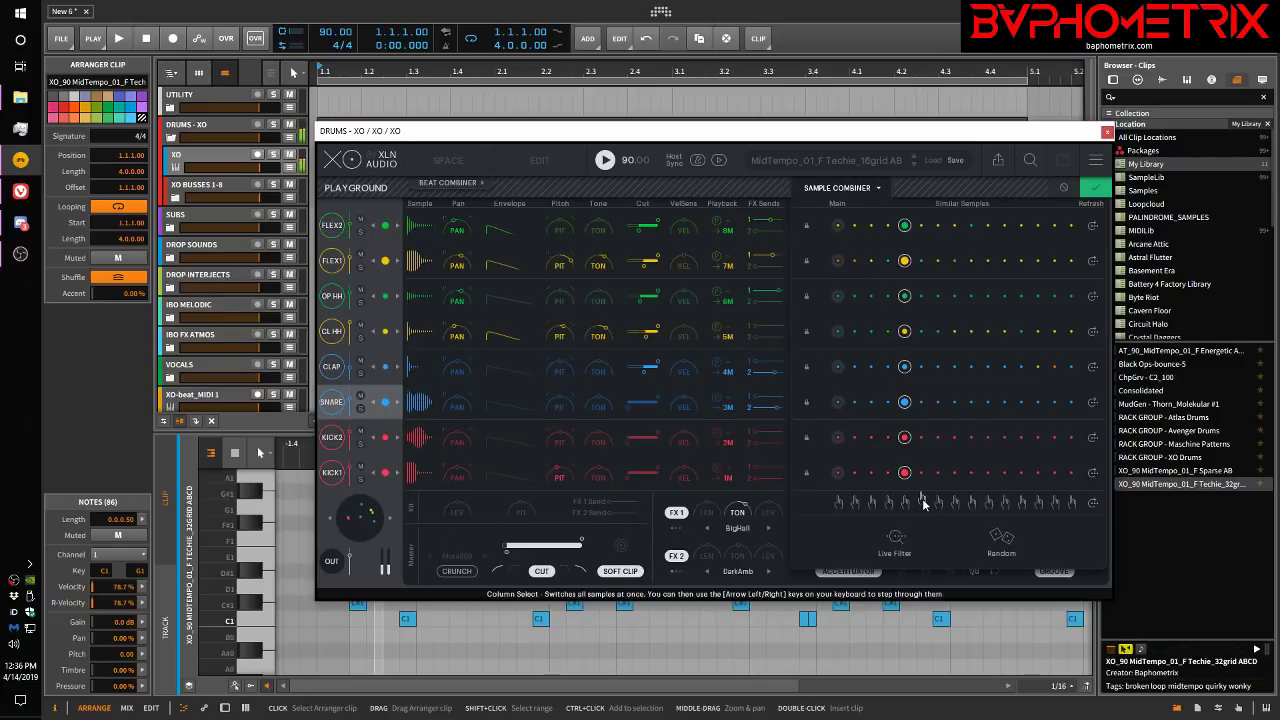
pyautogui.click(922, 503)
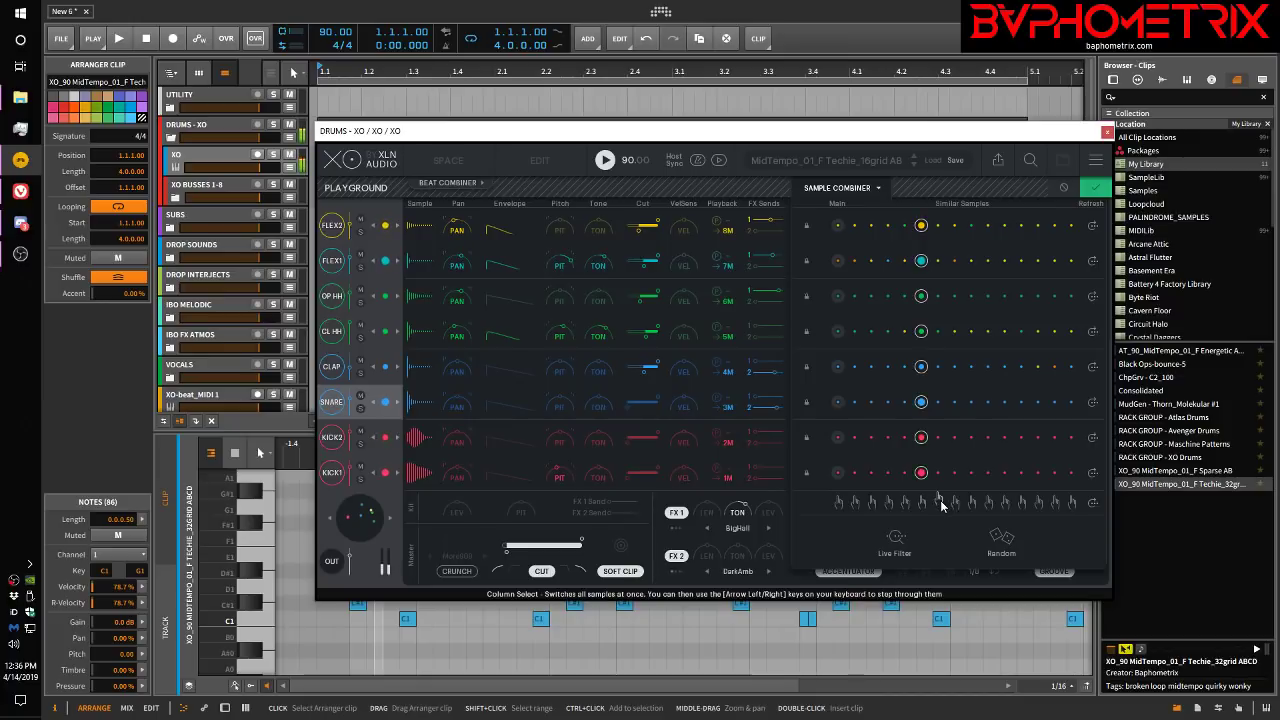
pyautogui.click(940, 503)
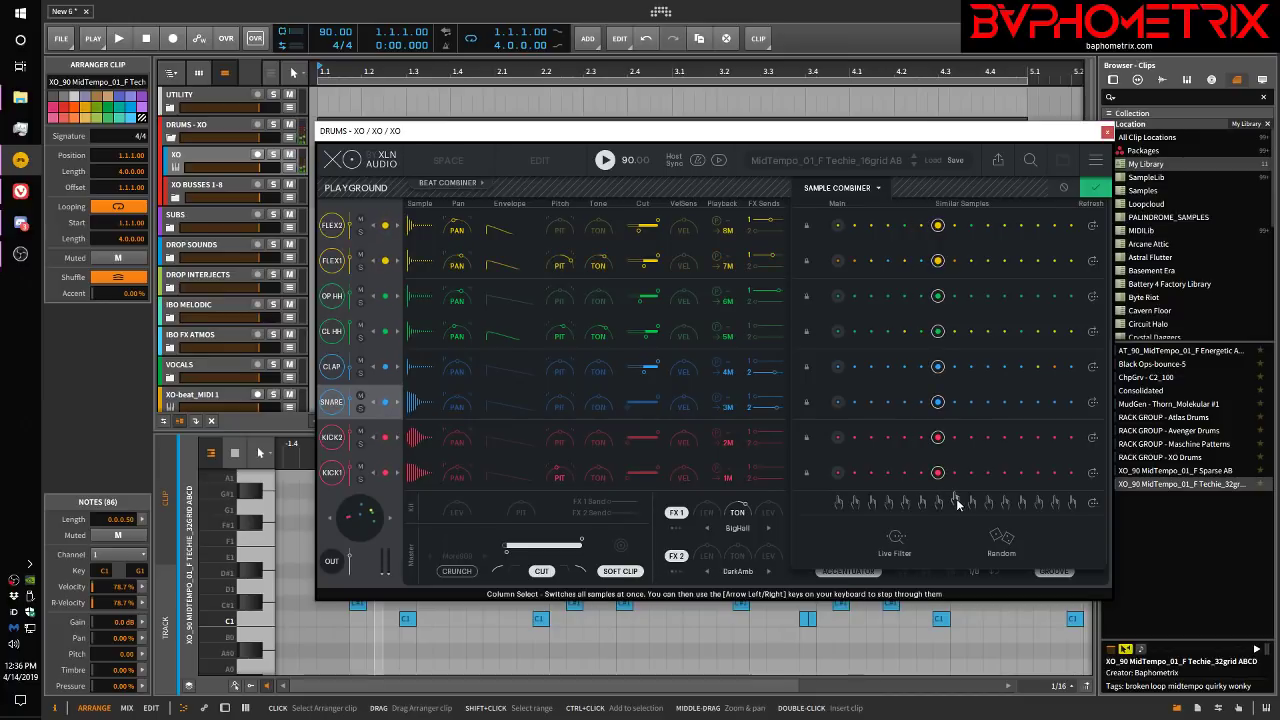
pyautogui.click(604, 160)
# Step: Restart the beat and audition the seventh and eighth similar-sample columns across all lanes
pyautogui.click(855, 331)
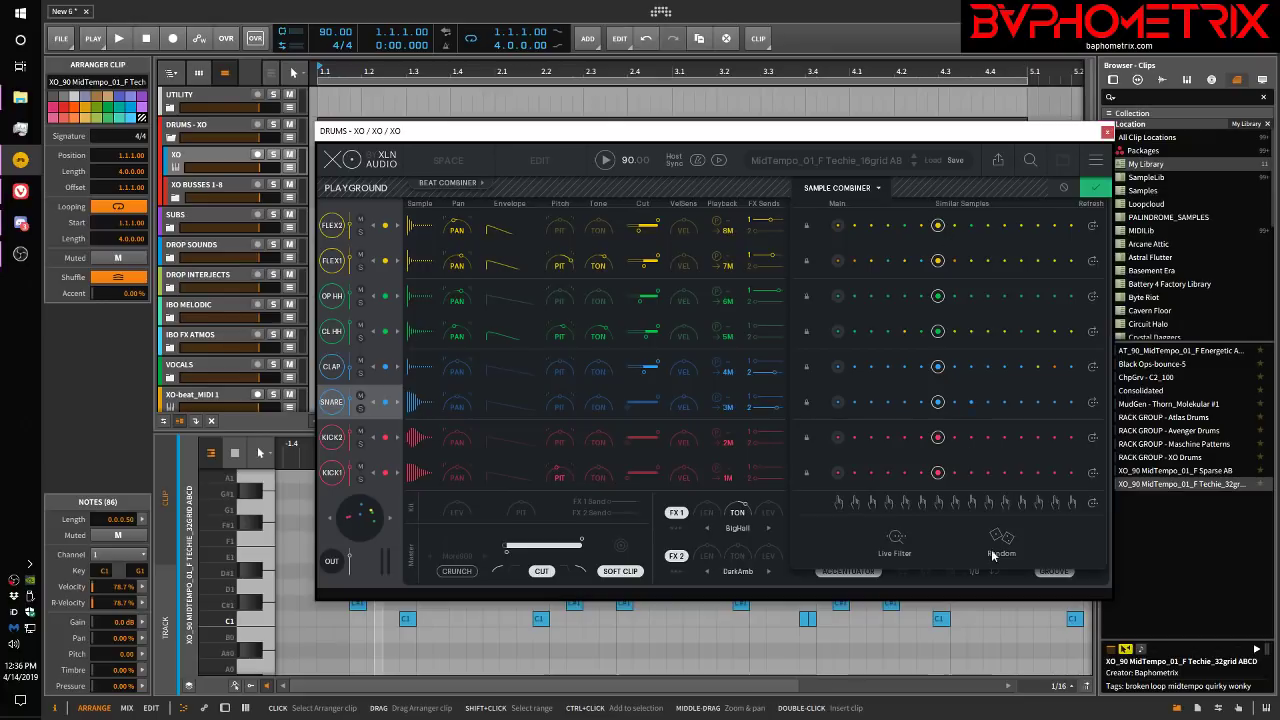
pyautogui.click(604, 160)
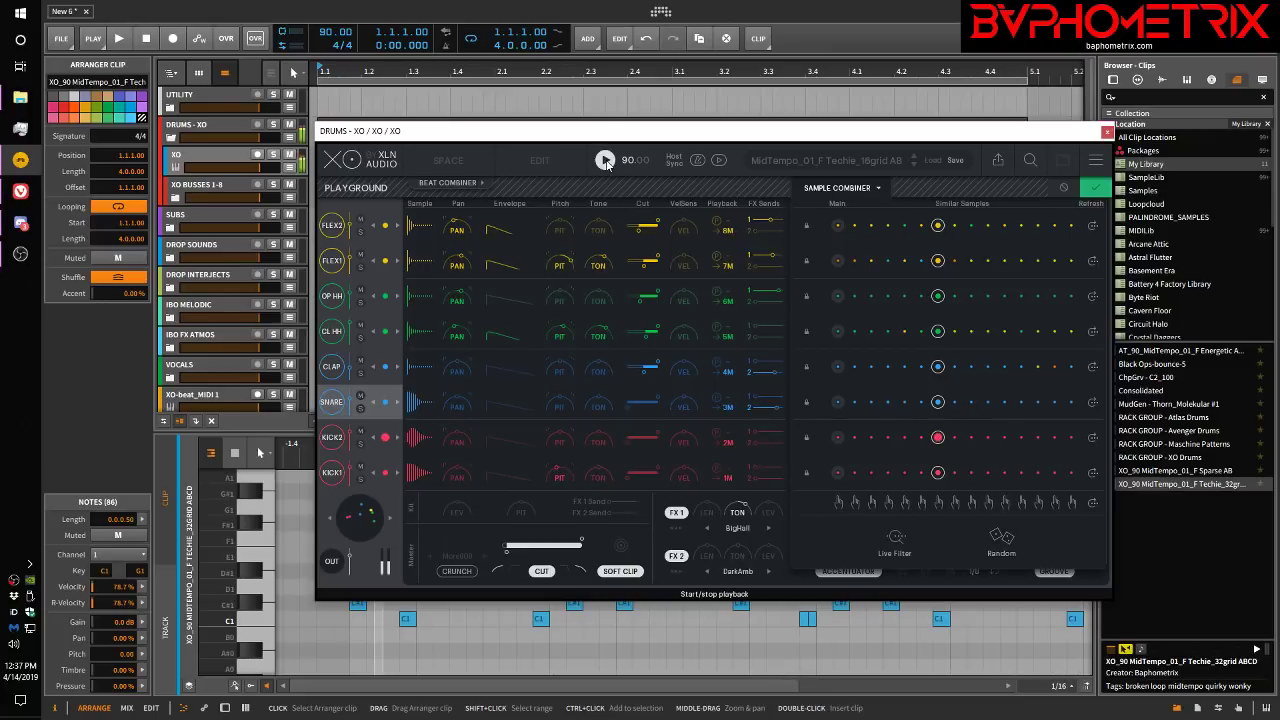
pyautogui.click(958, 503)
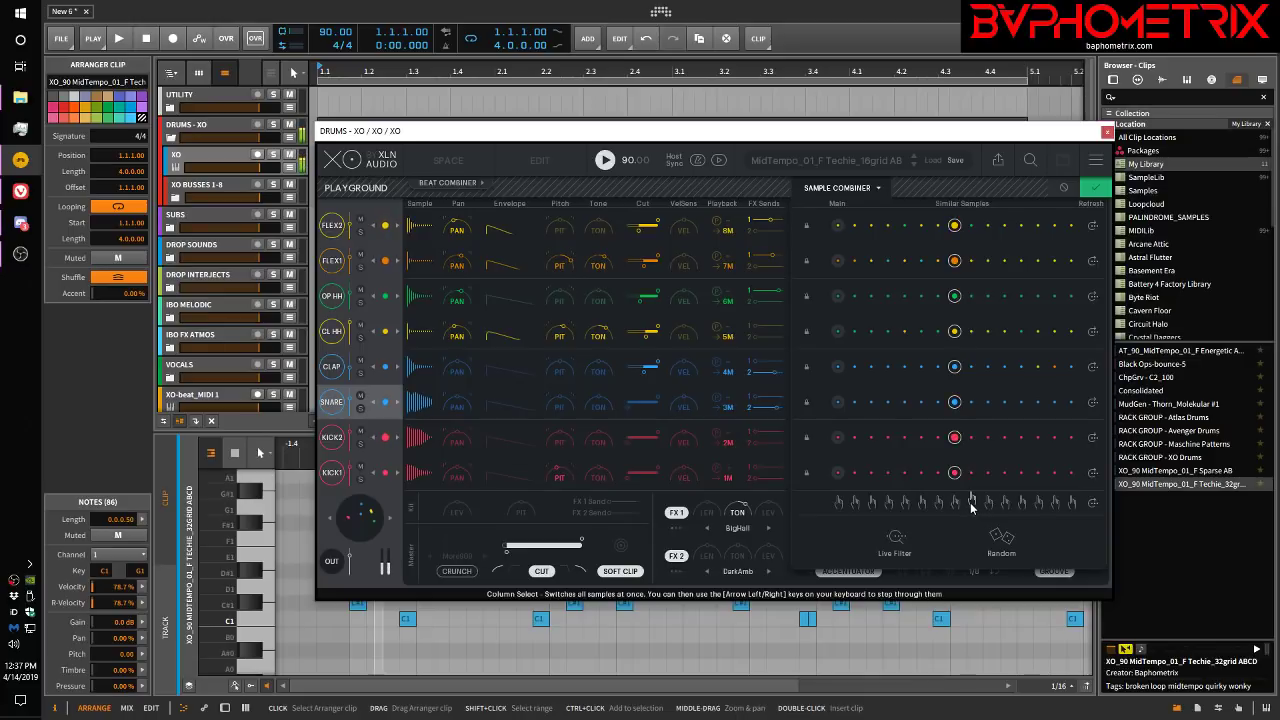
pyautogui.click(970, 502)
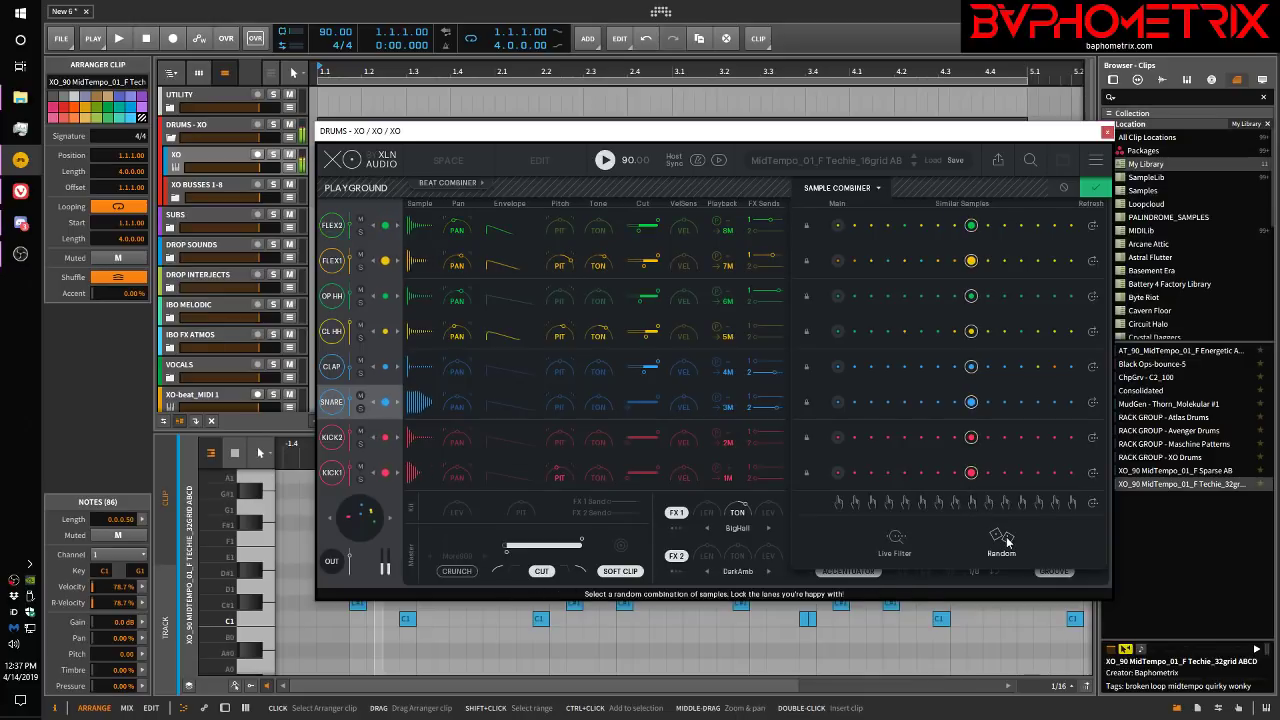
# Step: Randomize the sample combination for all lanes three times and accept the Playground changes
pyautogui.click(1006, 536)
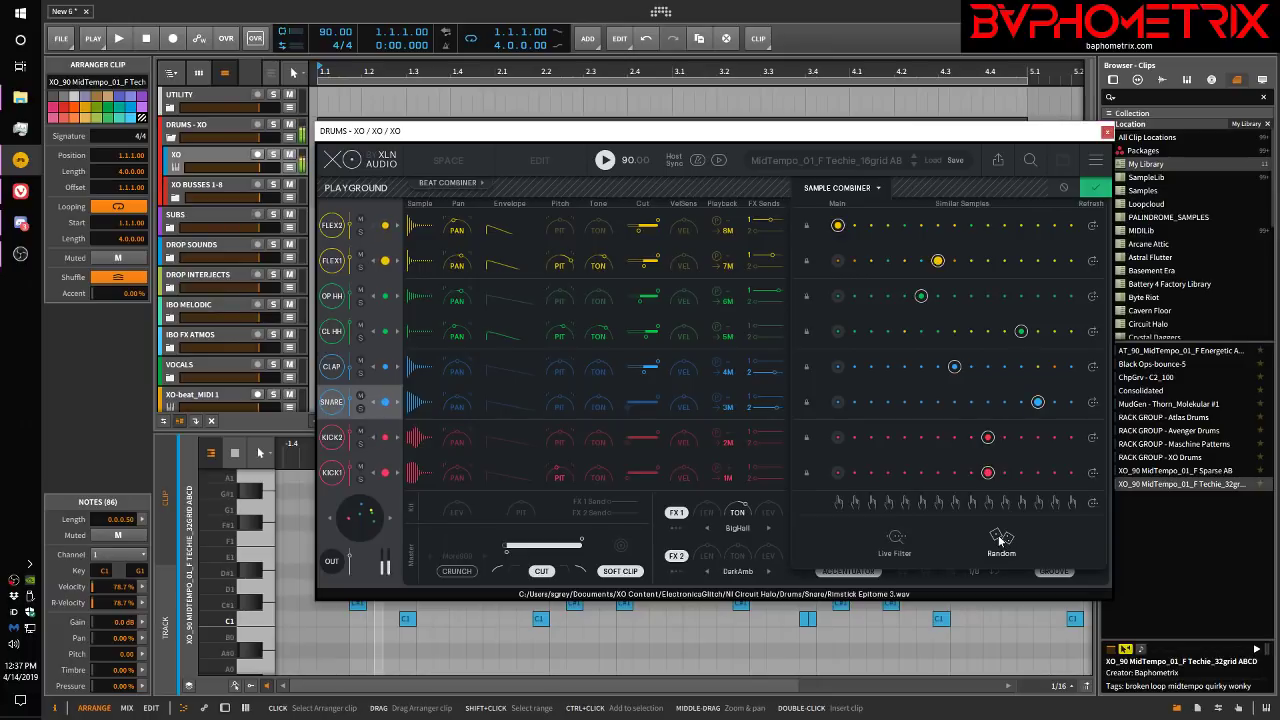
pyautogui.click(998, 535)
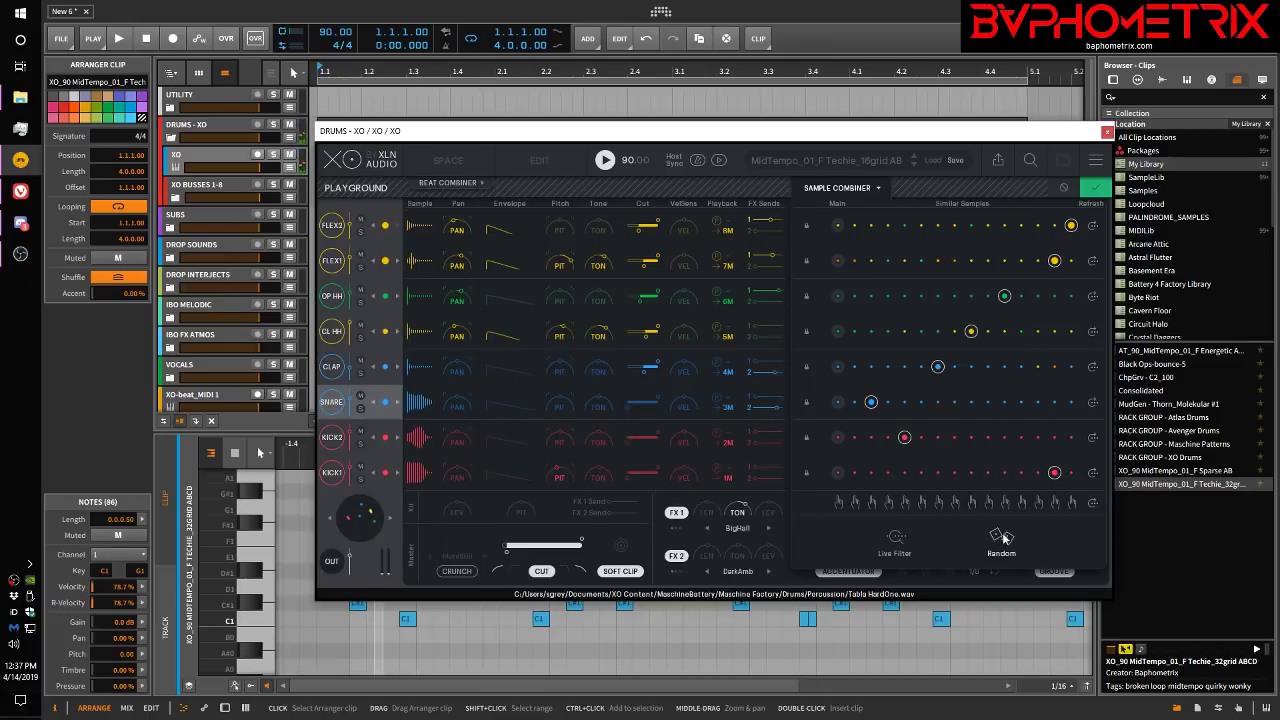
pyautogui.click(1001, 536)
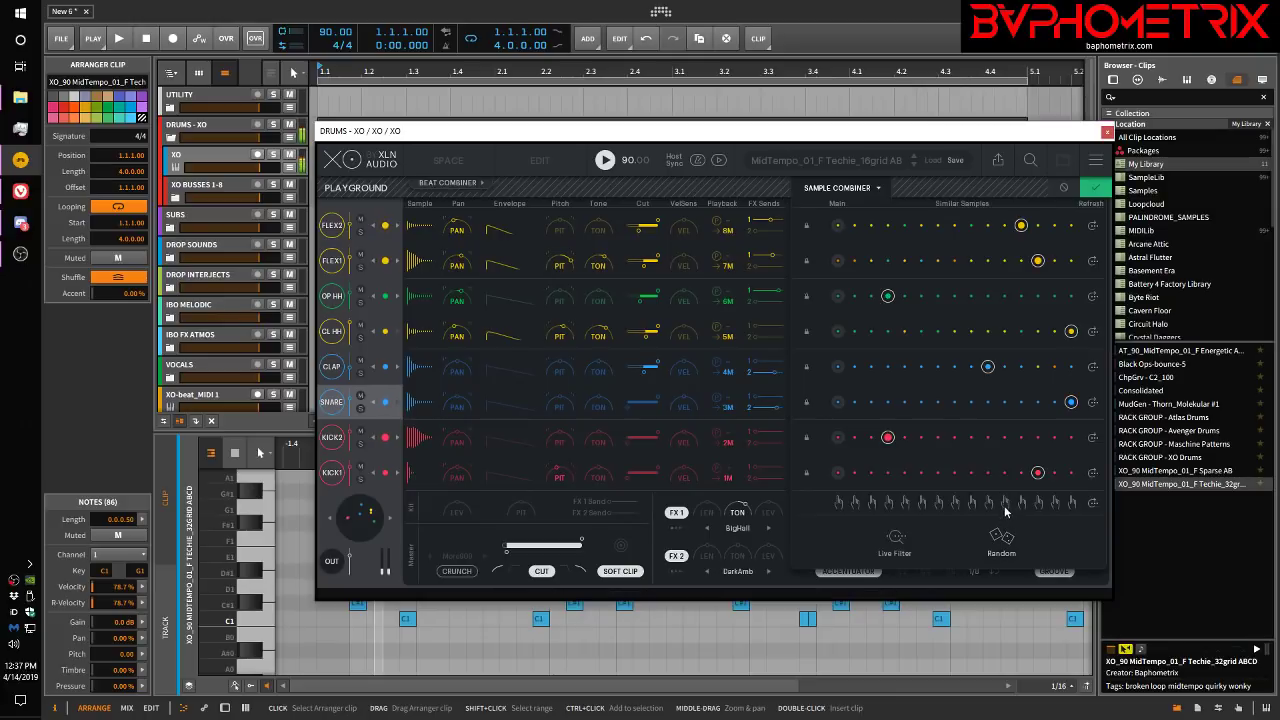
pyautogui.click(1094, 188)
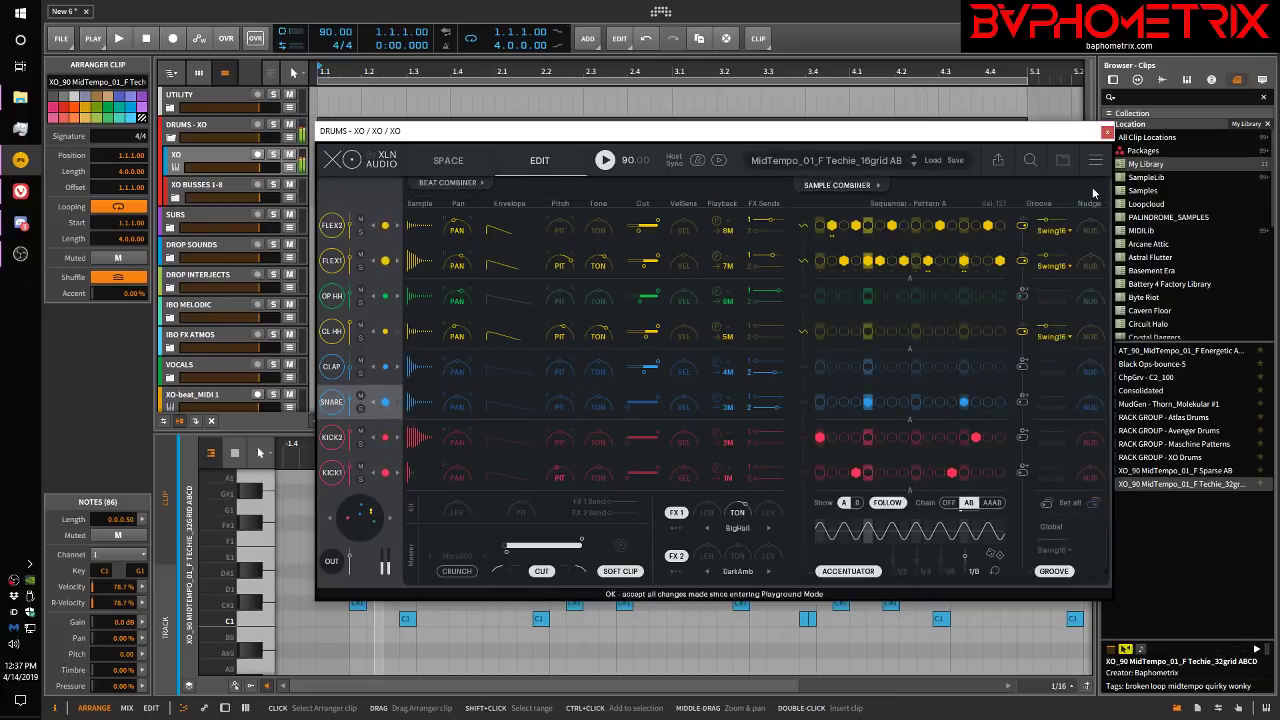
# Step: Reopen the Sample Combiner and, with the beat playing, refresh all similarity lists from the currently selected samples
pyautogui.click(837, 185)
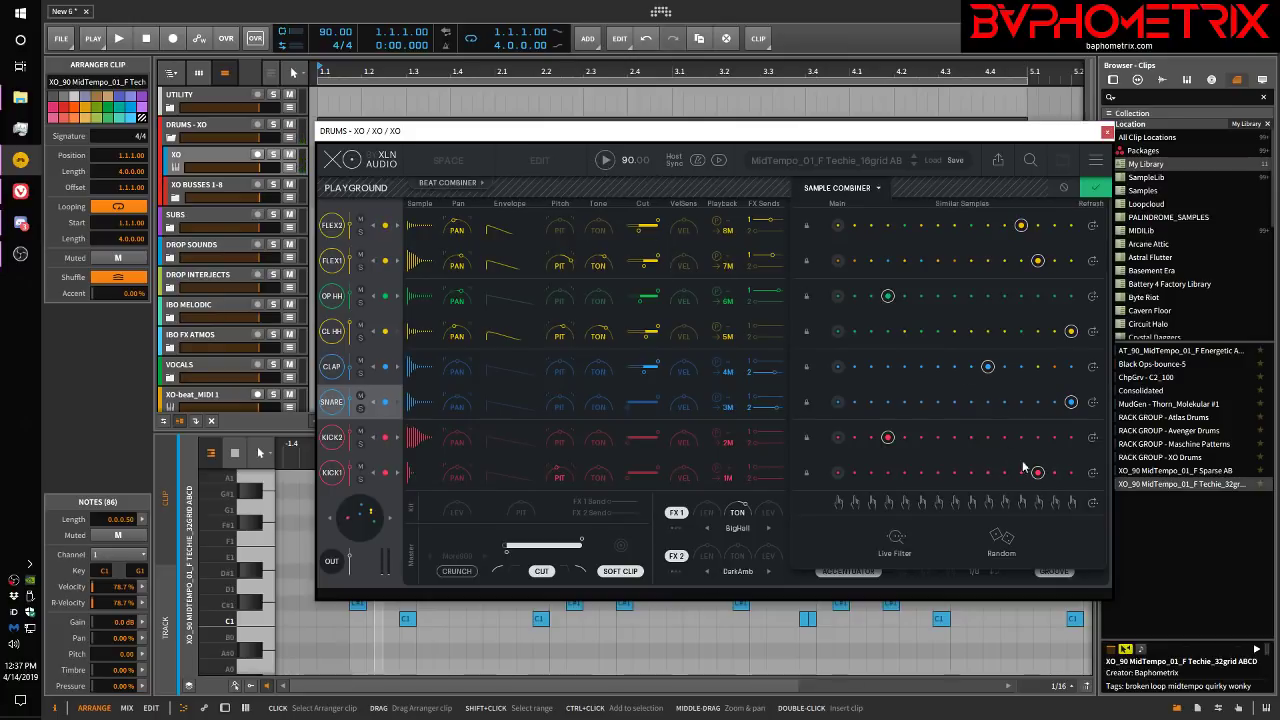
pyautogui.click(1093, 503)
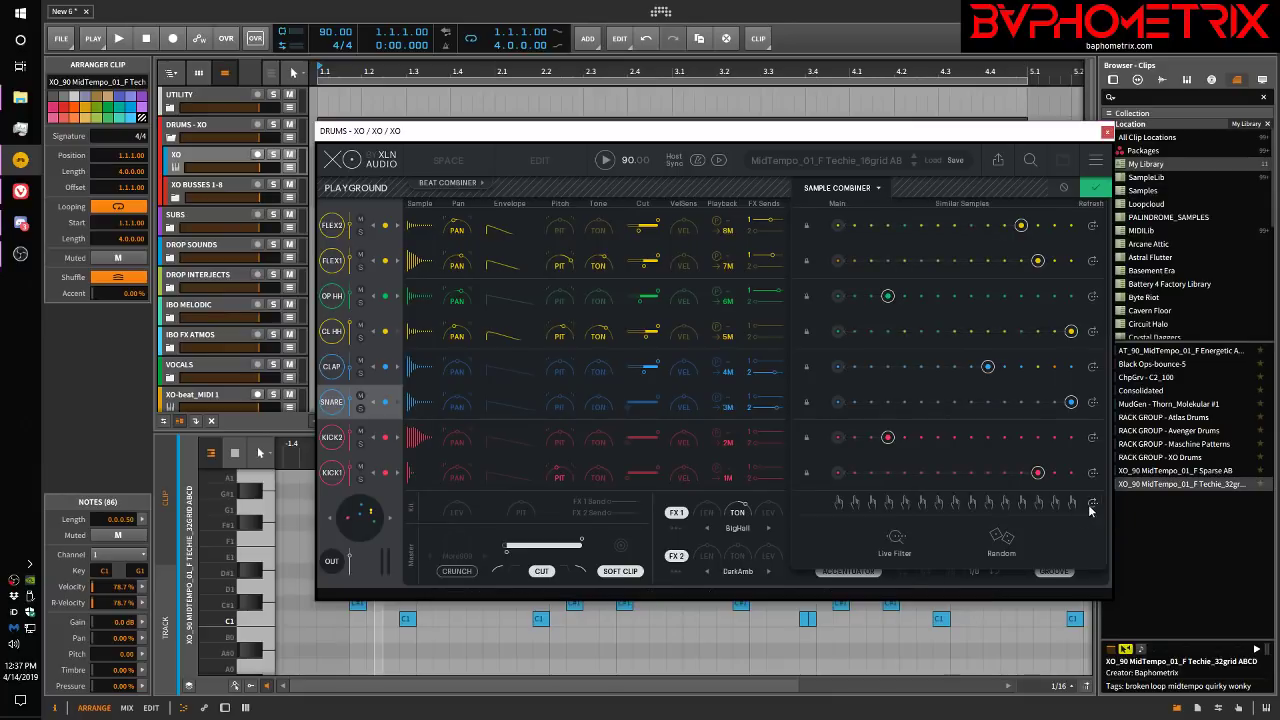
pyautogui.click(1089, 506)
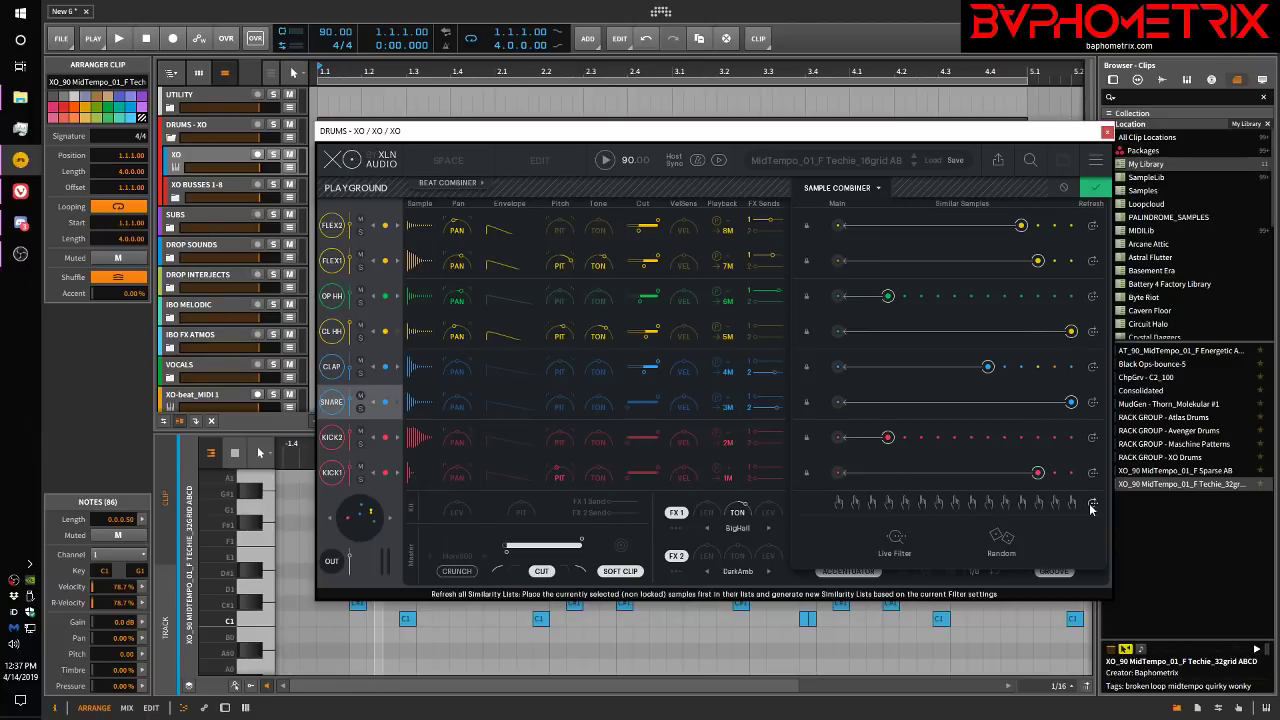
pyautogui.click(1089, 503)
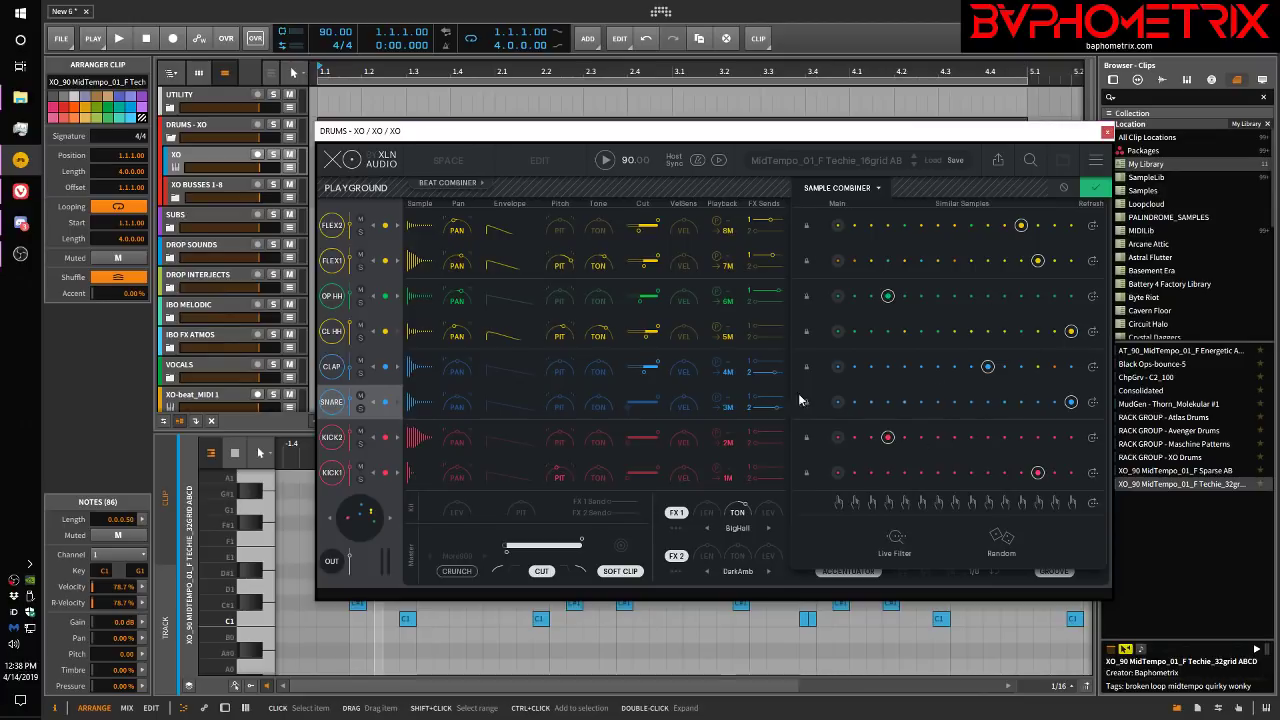
pyautogui.click(606, 162)
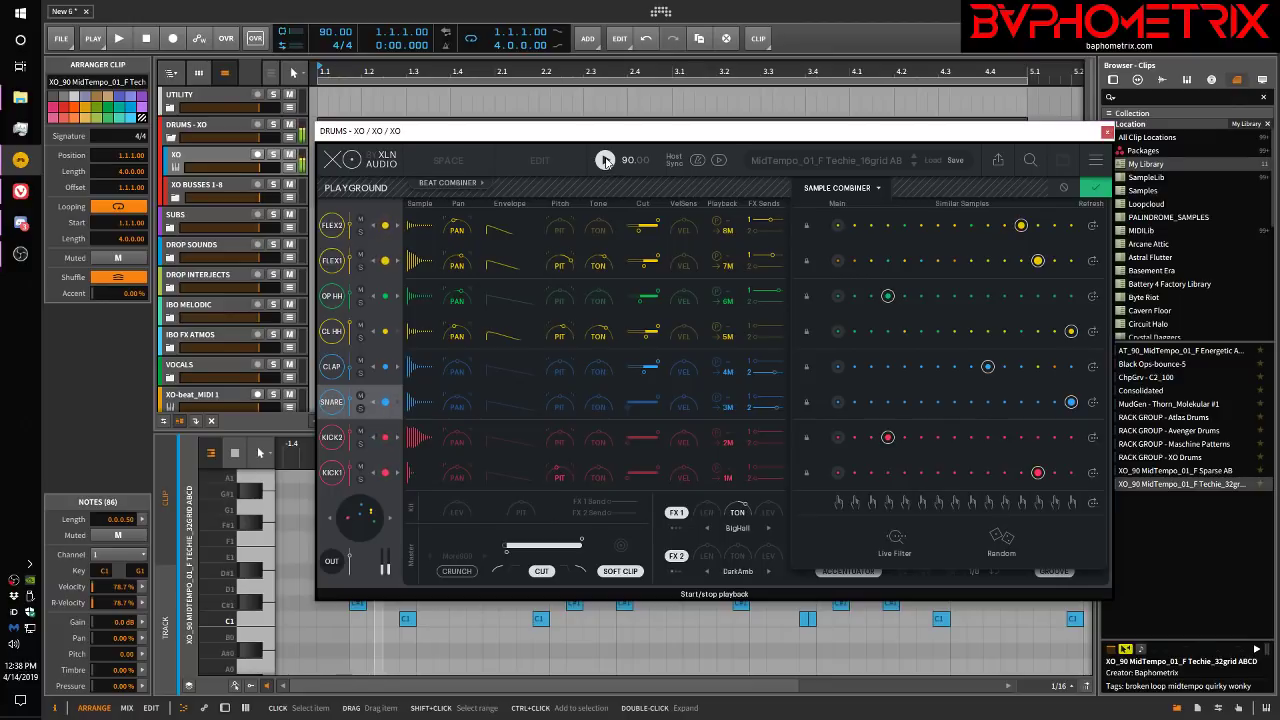
pyautogui.click(1092, 503)
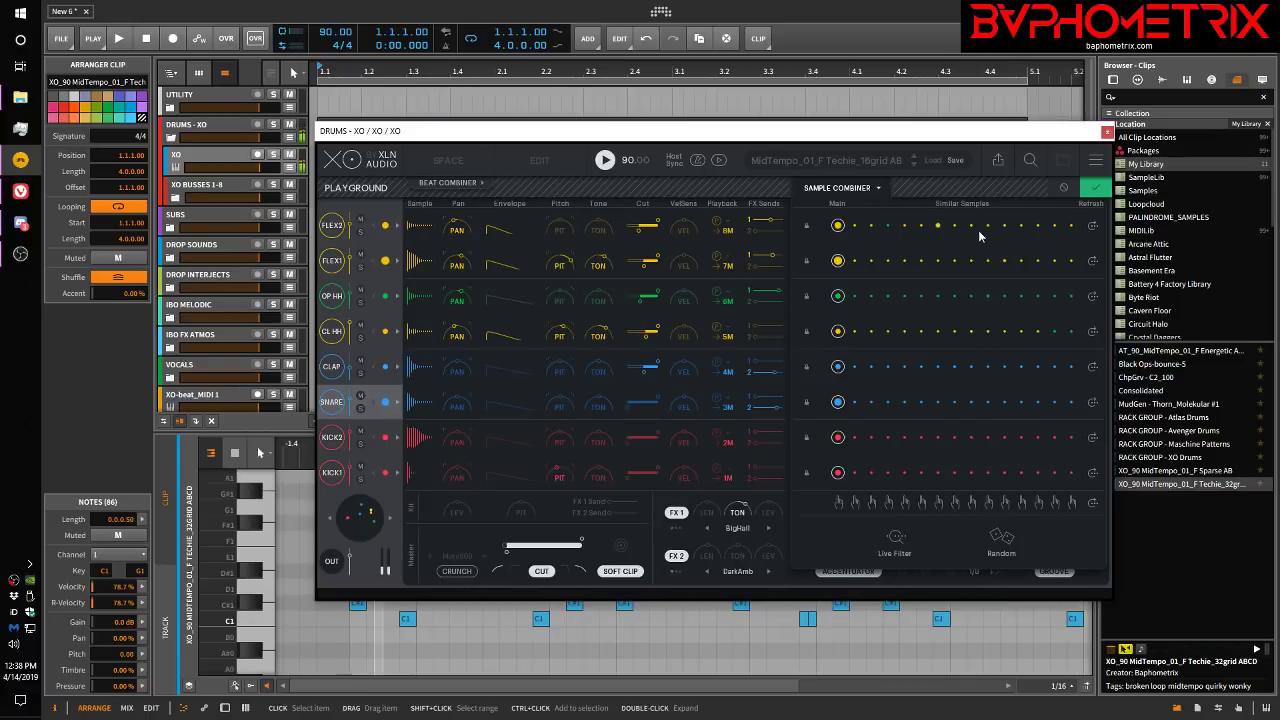
# Step: Audition the first four columns of the refreshed similar samples across all lanes and stop playback
pyautogui.click(856, 501)
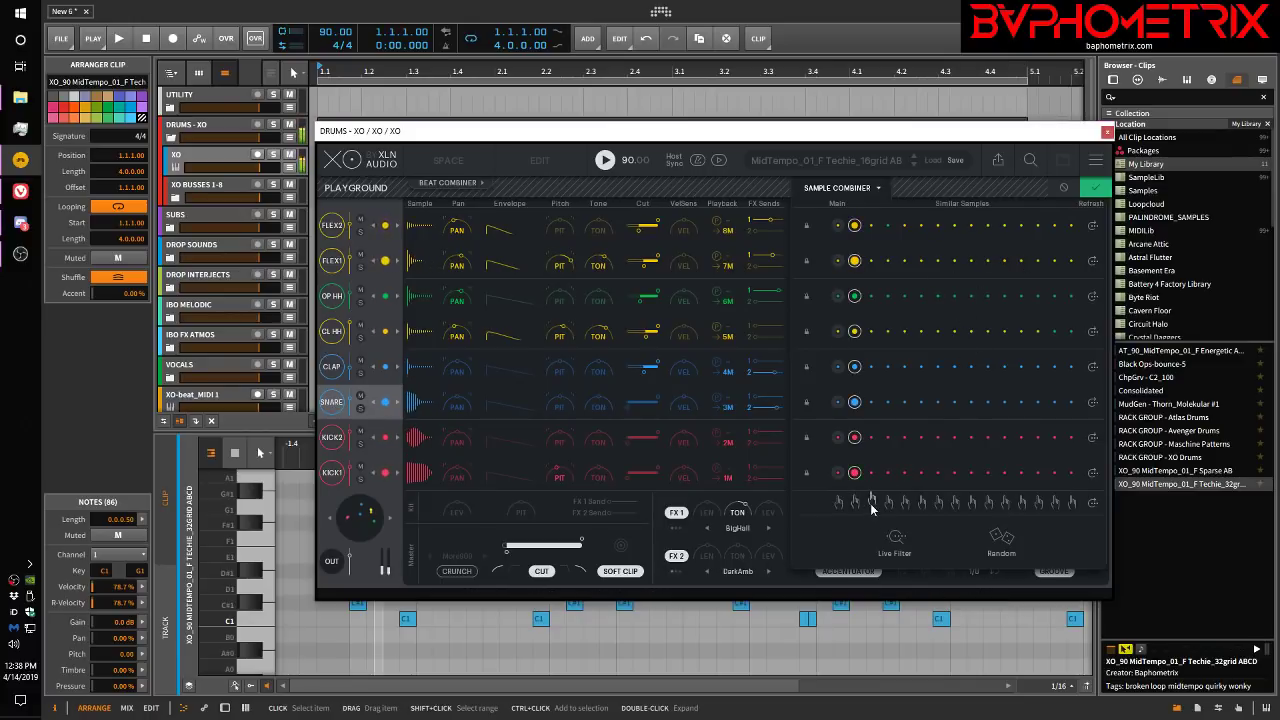
pyautogui.click(871, 501)
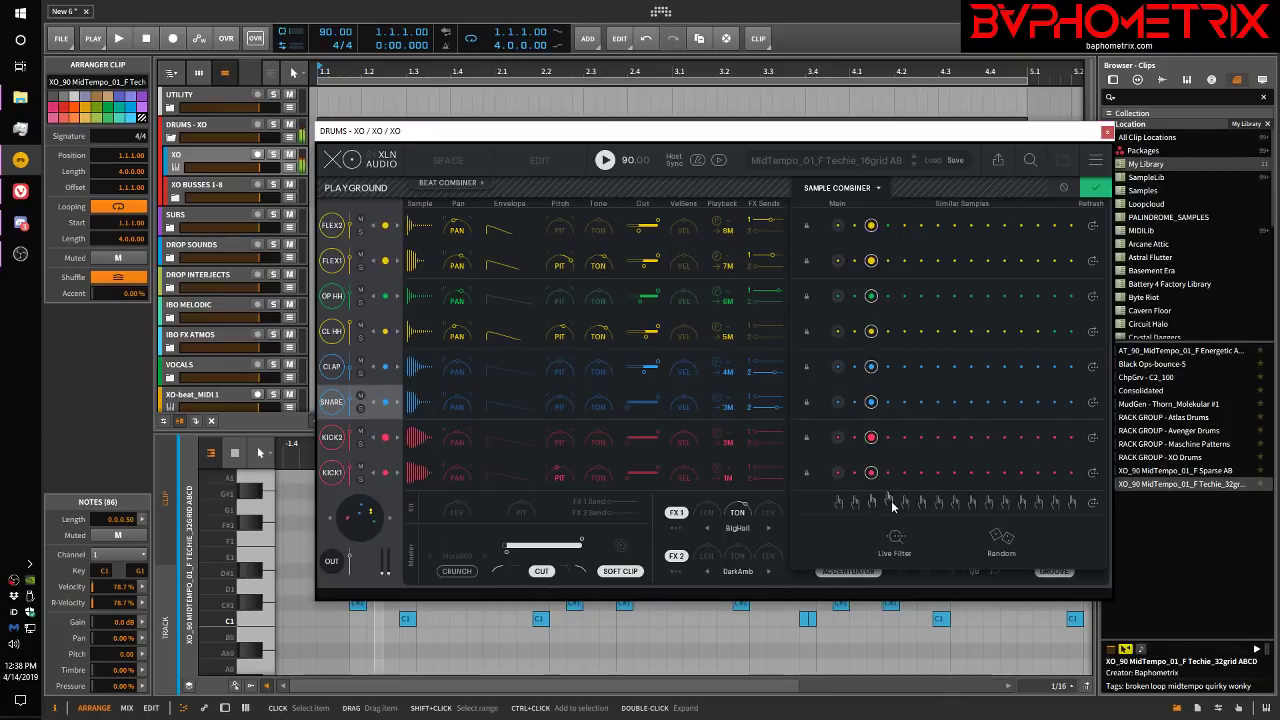
pyautogui.click(889, 502)
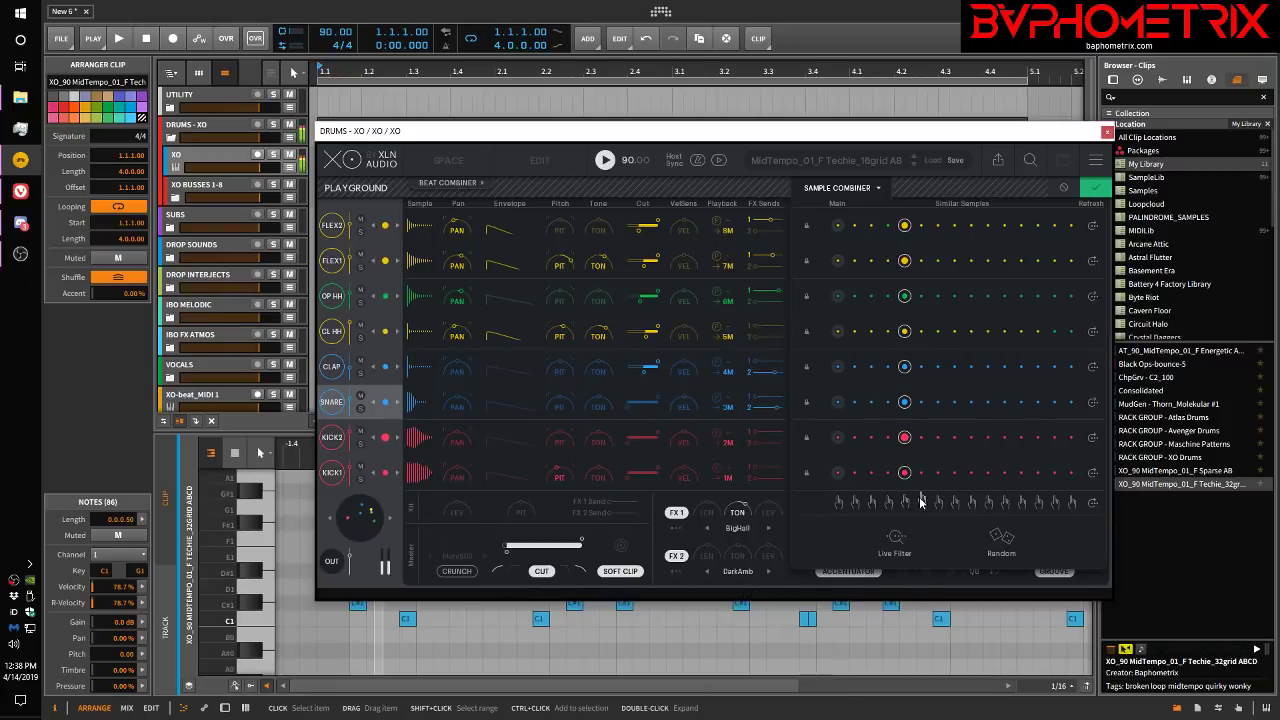
pyautogui.click(905, 502)
pyautogui.click(605, 160)
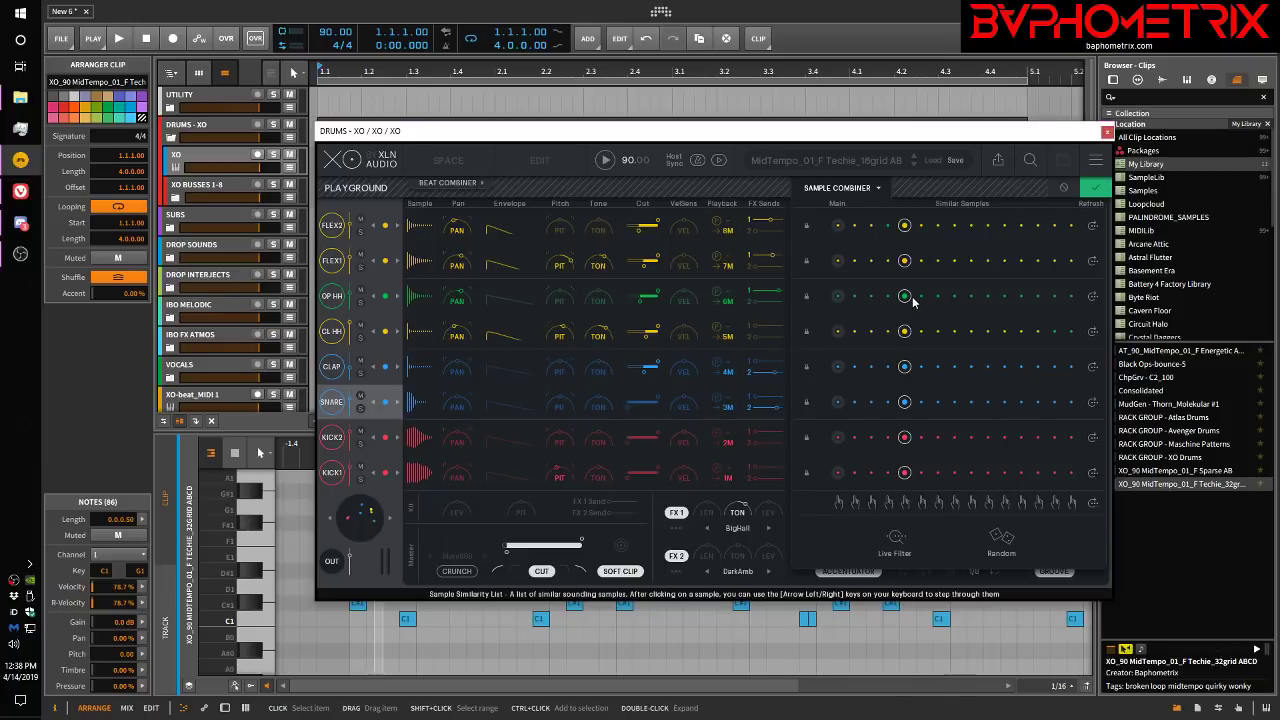
# Step: Generate three random combinations from the refreshed similarity lists, listening to the beat, and stop playback
pyautogui.click(1001, 540)
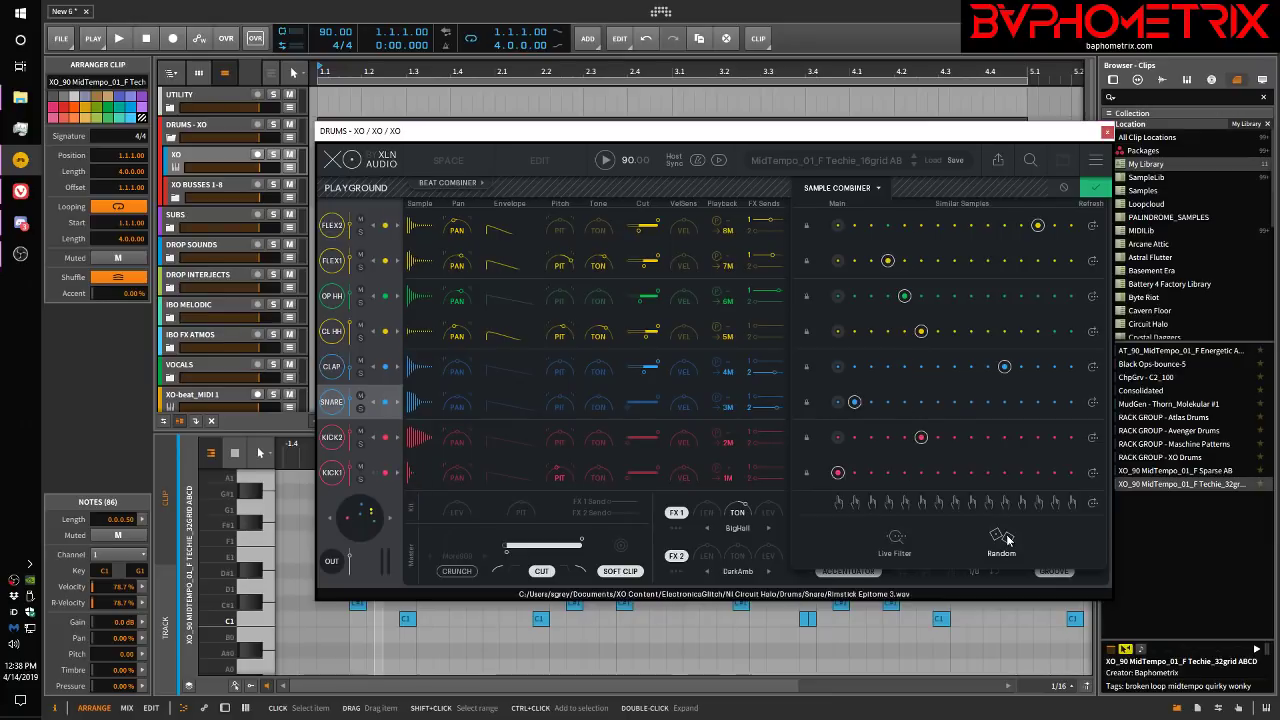
pyautogui.click(604, 160)
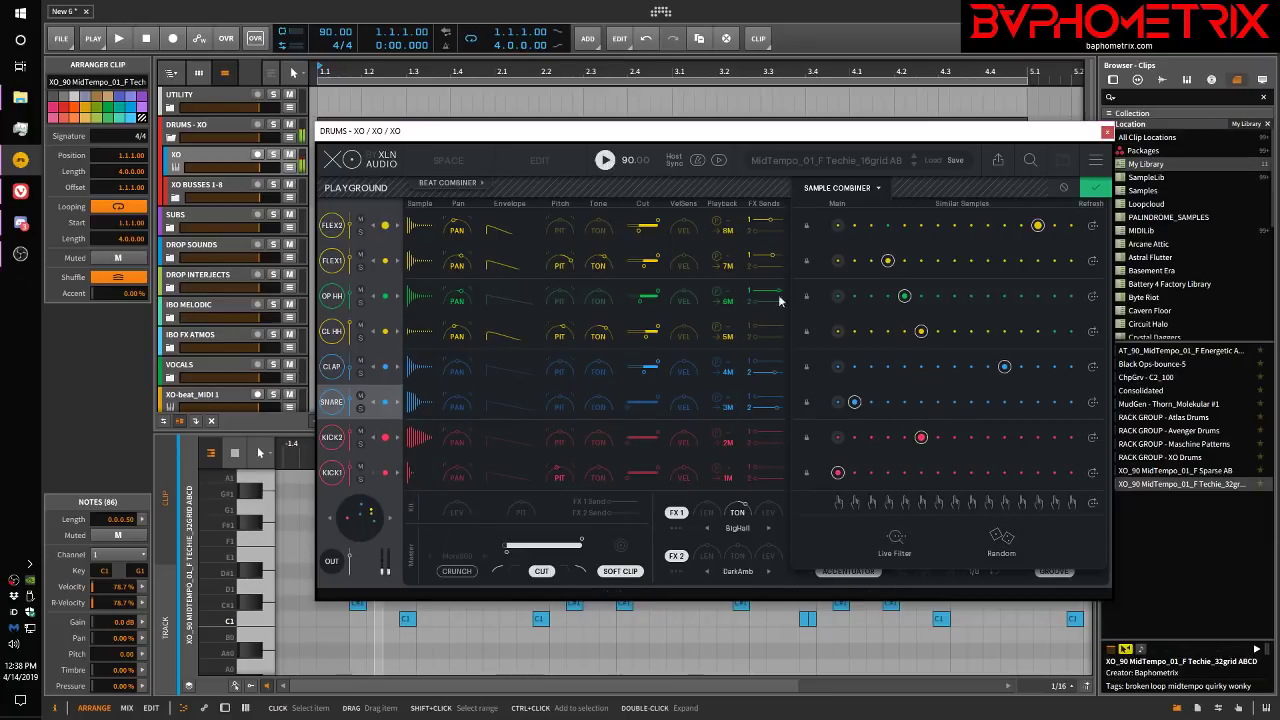
pyautogui.click(1002, 538)
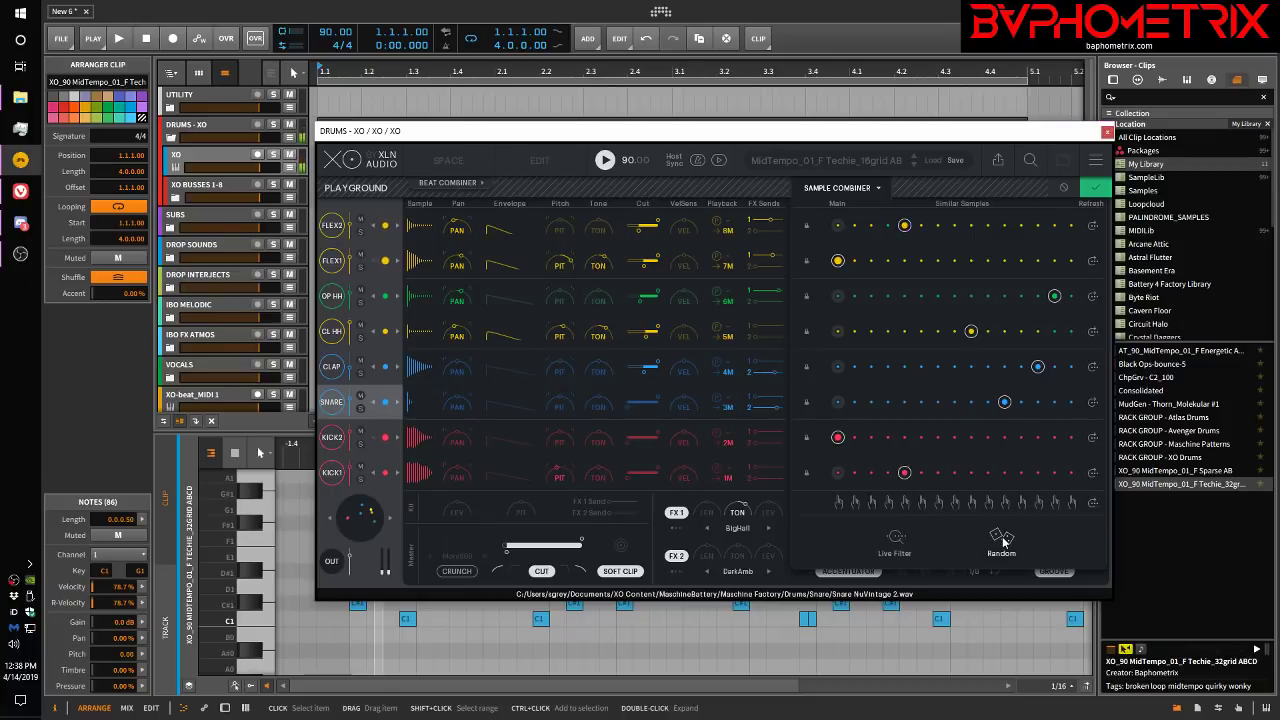
pyautogui.click(1002, 536)
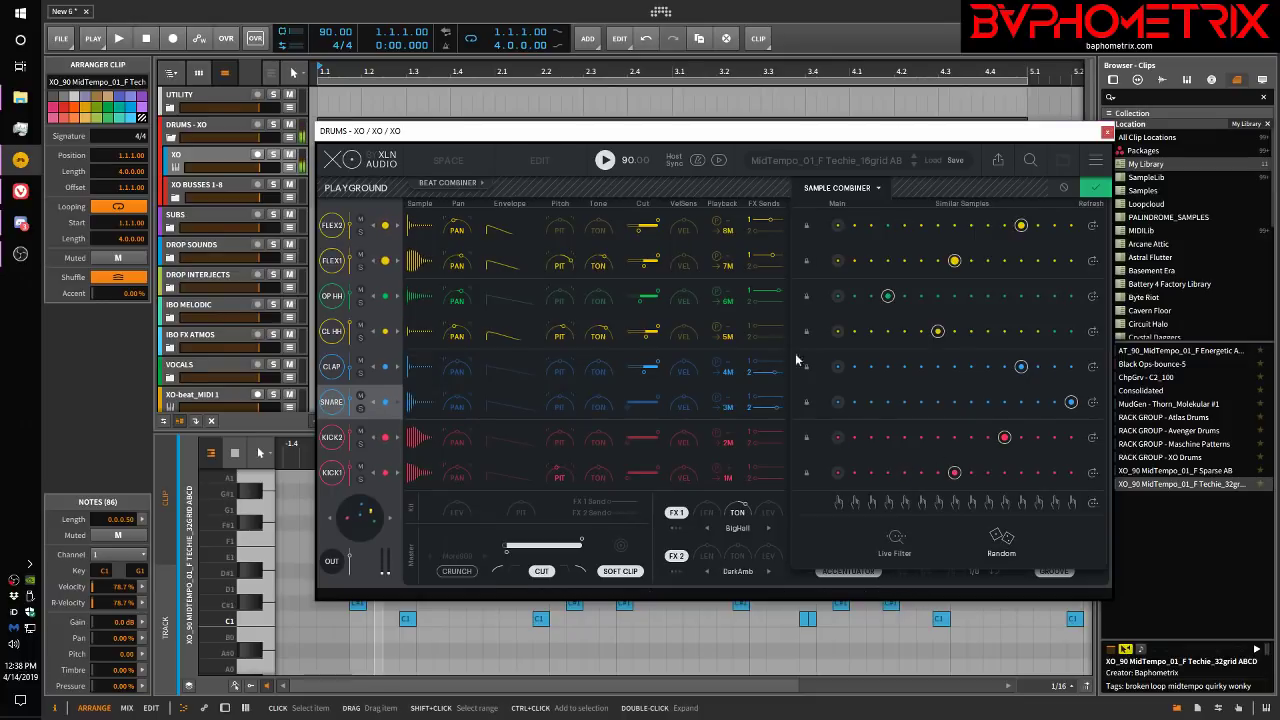
pyautogui.click(605, 162)
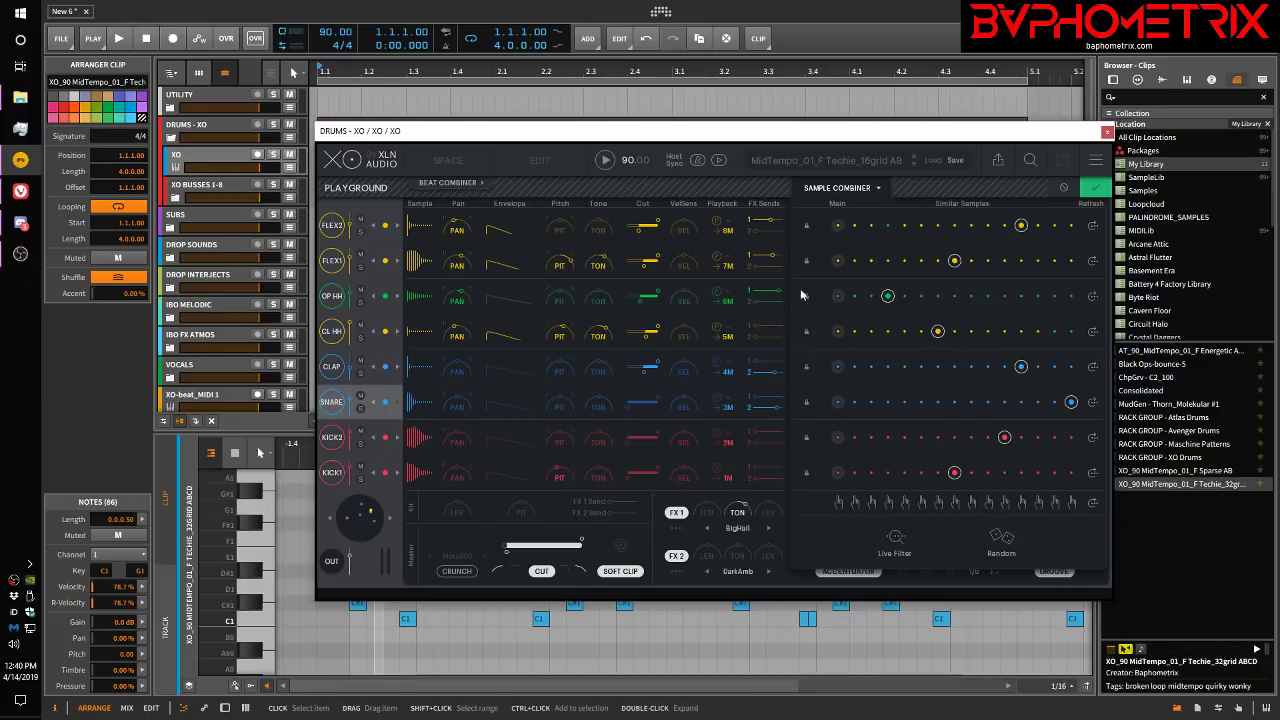
# Step: Open the WAV and MIDI export options and render the processed samples and the beat as WAVs
pyautogui.click(999, 163)
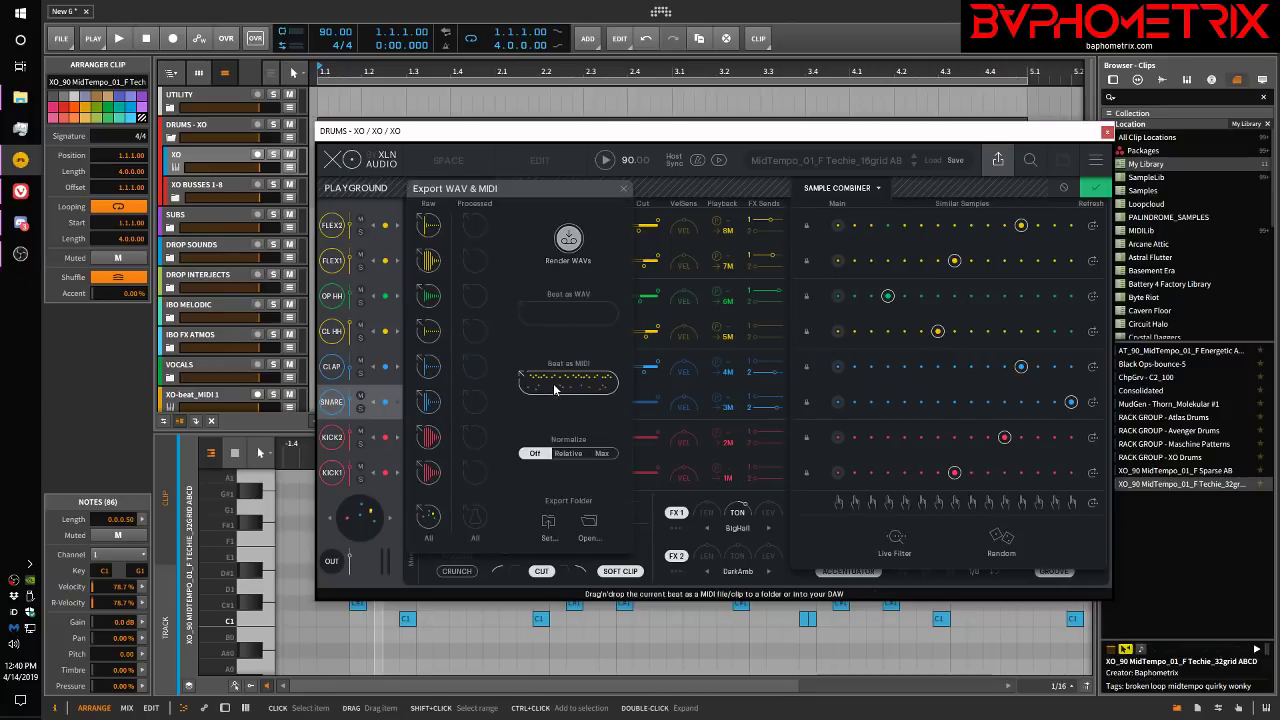
pyautogui.click(568, 238)
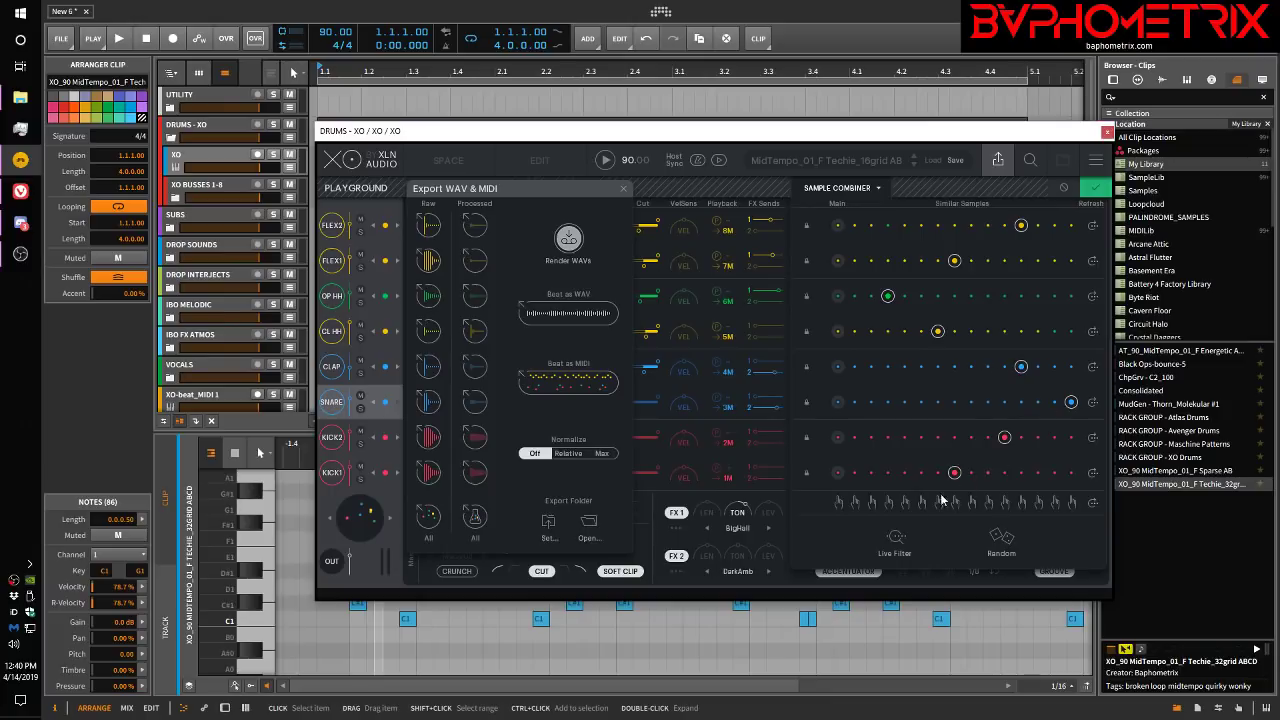
# Step: Move the plug-in window clear of the arranger tracks and delete the UTILITY group track
pyautogui.moveTo(598, 133); pyautogui.dragTo(762, 375)
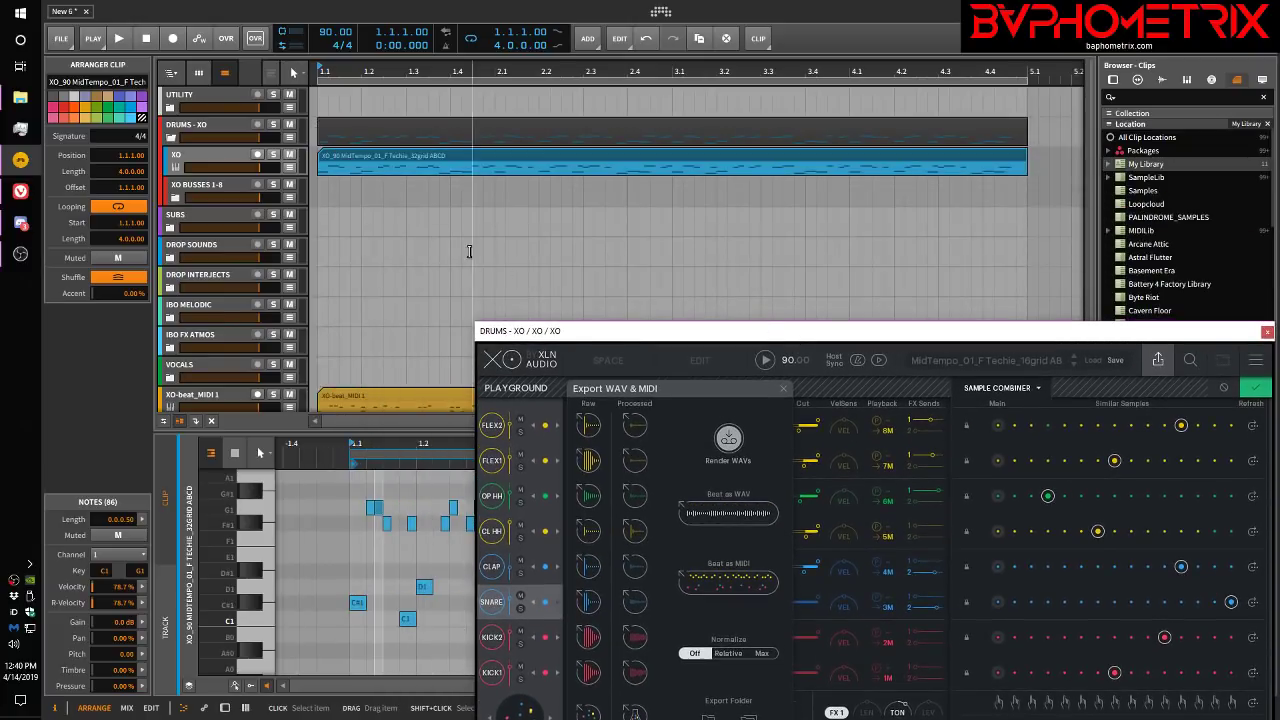
pyautogui.click(196, 101)
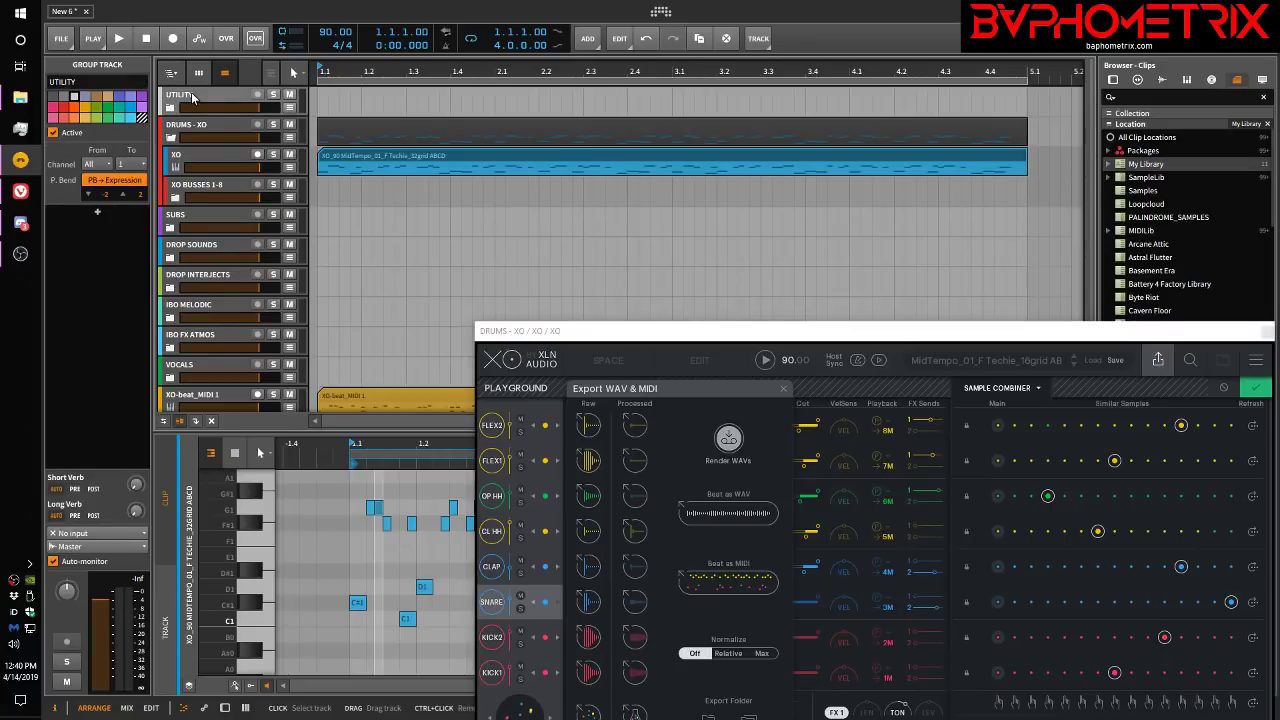
pyautogui.press('Delete')
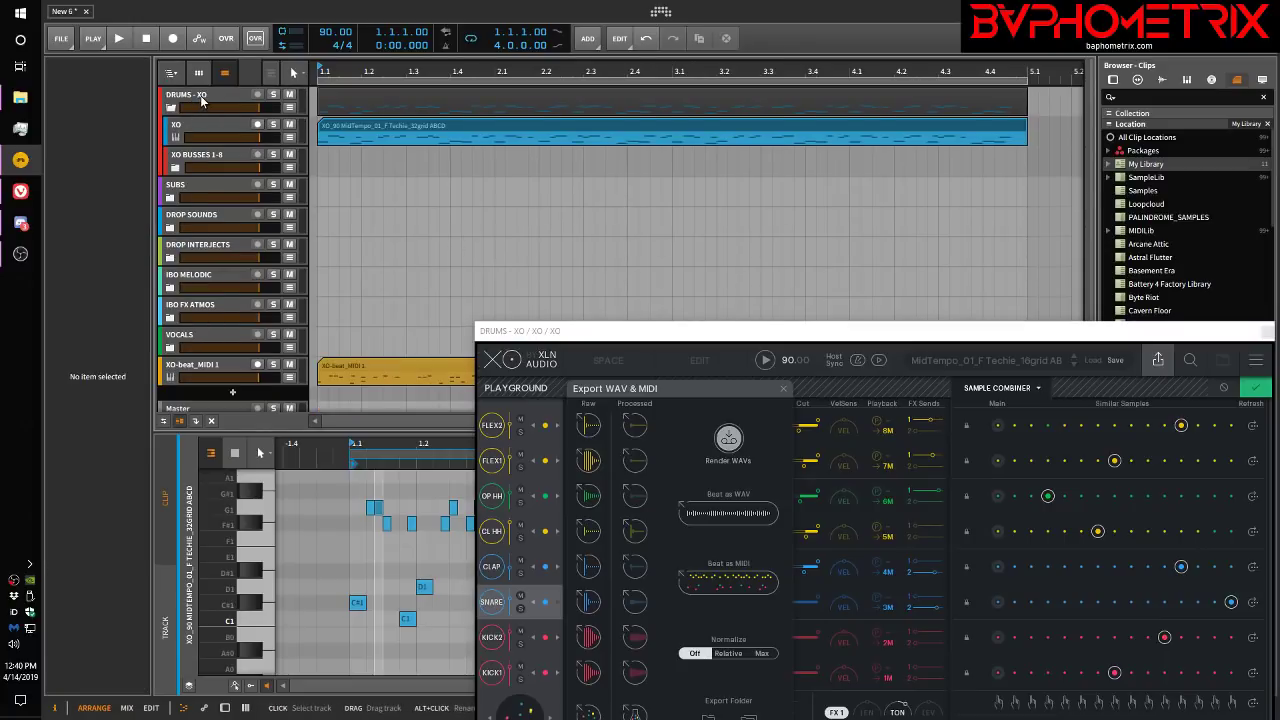
# Step: Delete the SUBS, DROP SOUNDS, DROP INTERJECTS, IBO MELODIC, IBO FX ATMOS, VOCALS and XO-beat_MIDI 1 tracks
pyautogui.click(198, 184)
pyautogui.press('Delete')
pyautogui.press('Delete')
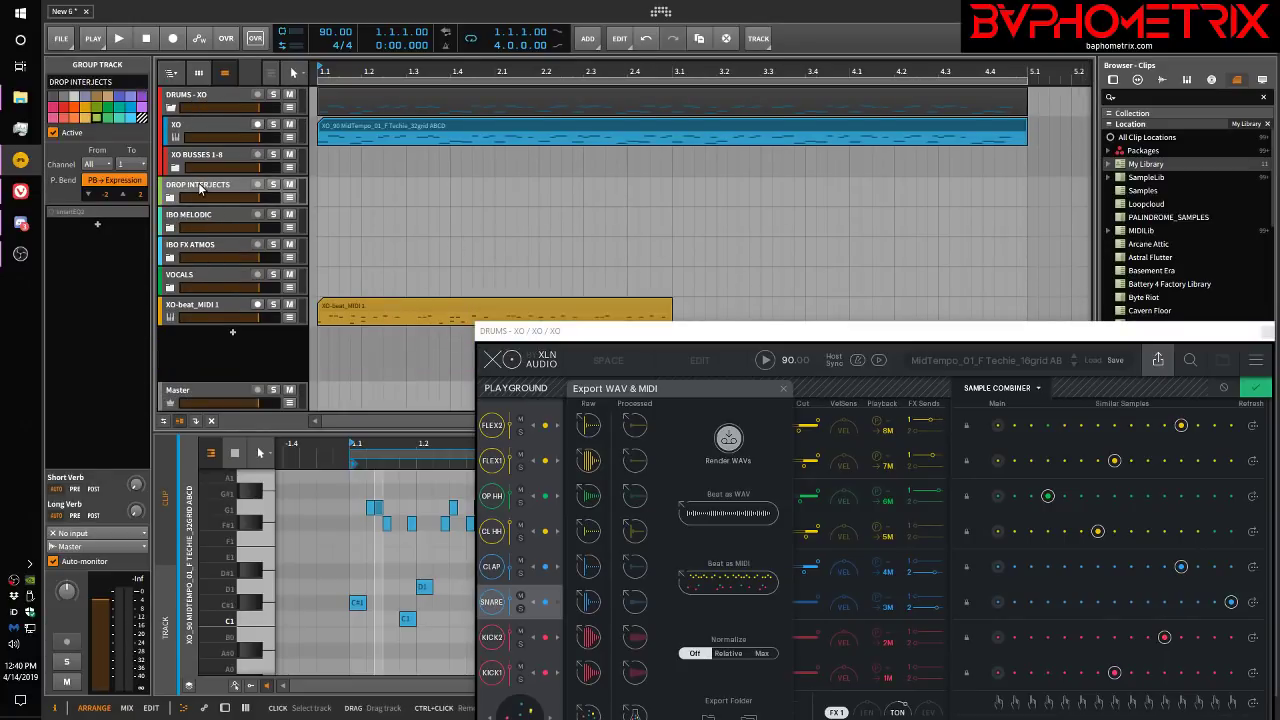
pyautogui.press('Delete')
pyautogui.press('Delete')
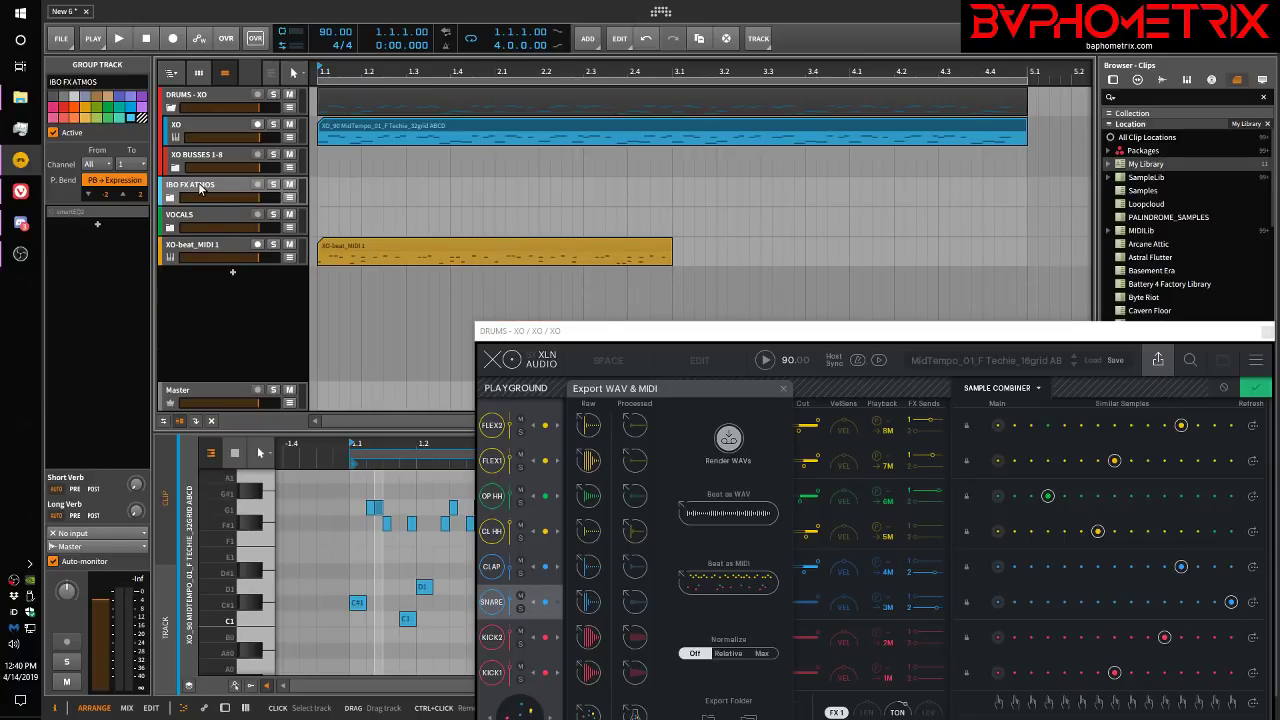
pyautogui.press('Delete')
pyautogui.press('Delete')
pyautogui.click(200, 189)
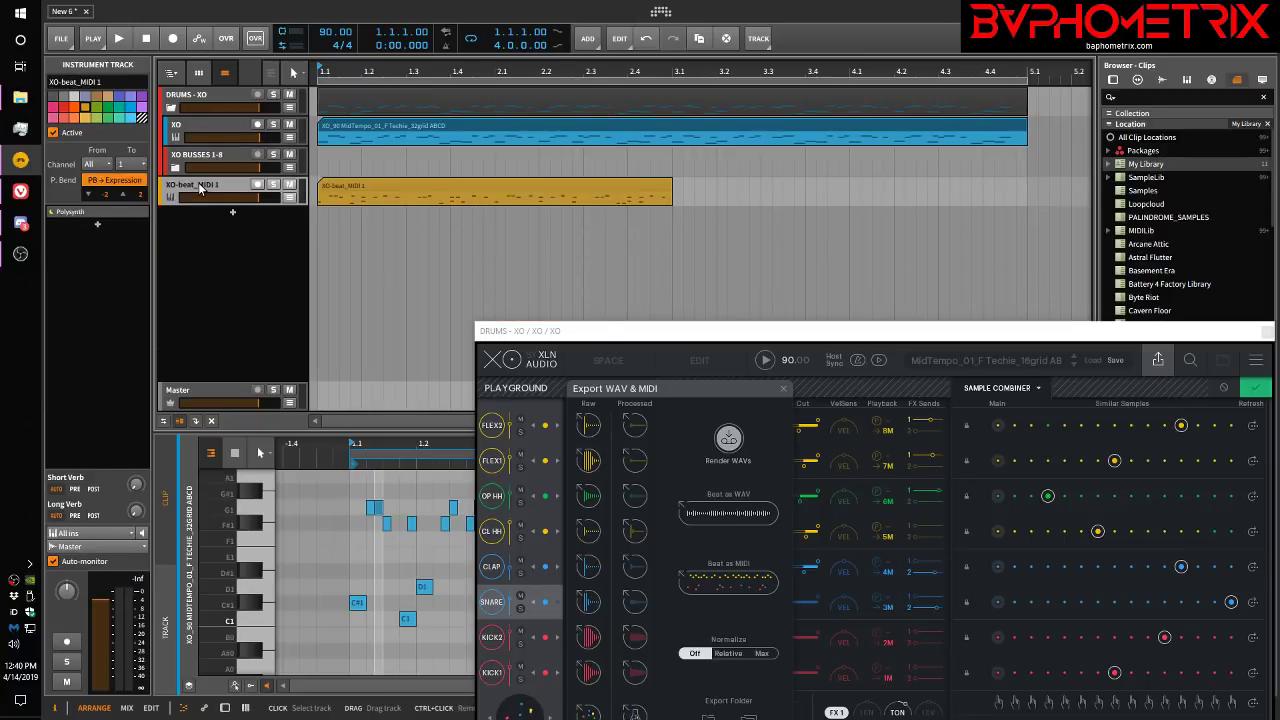
pyautogui.press('Delete')
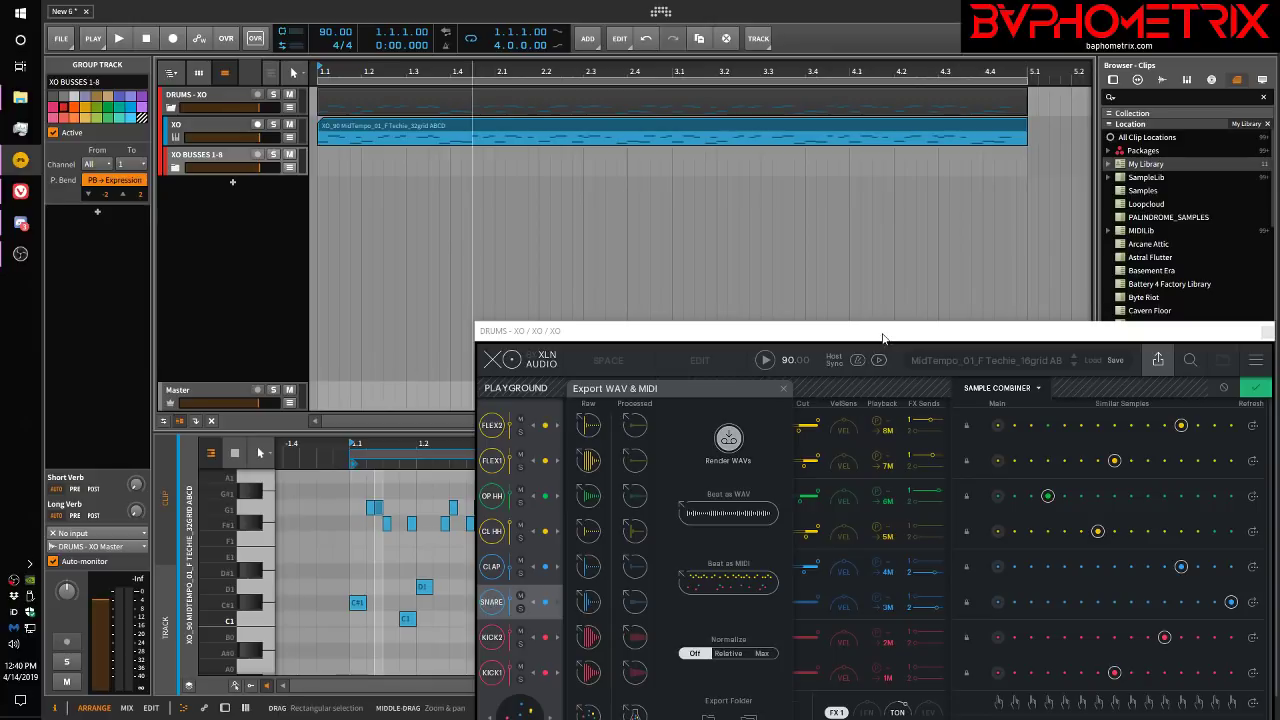
# Step: Place the rendered beat WAV at 1.1 on a new audio track below XO BUSSES 1-8, keeping the plug-in window clear of it
pyautogui.moveTo(880, 333); pyautogui.dragTo(842, 223)
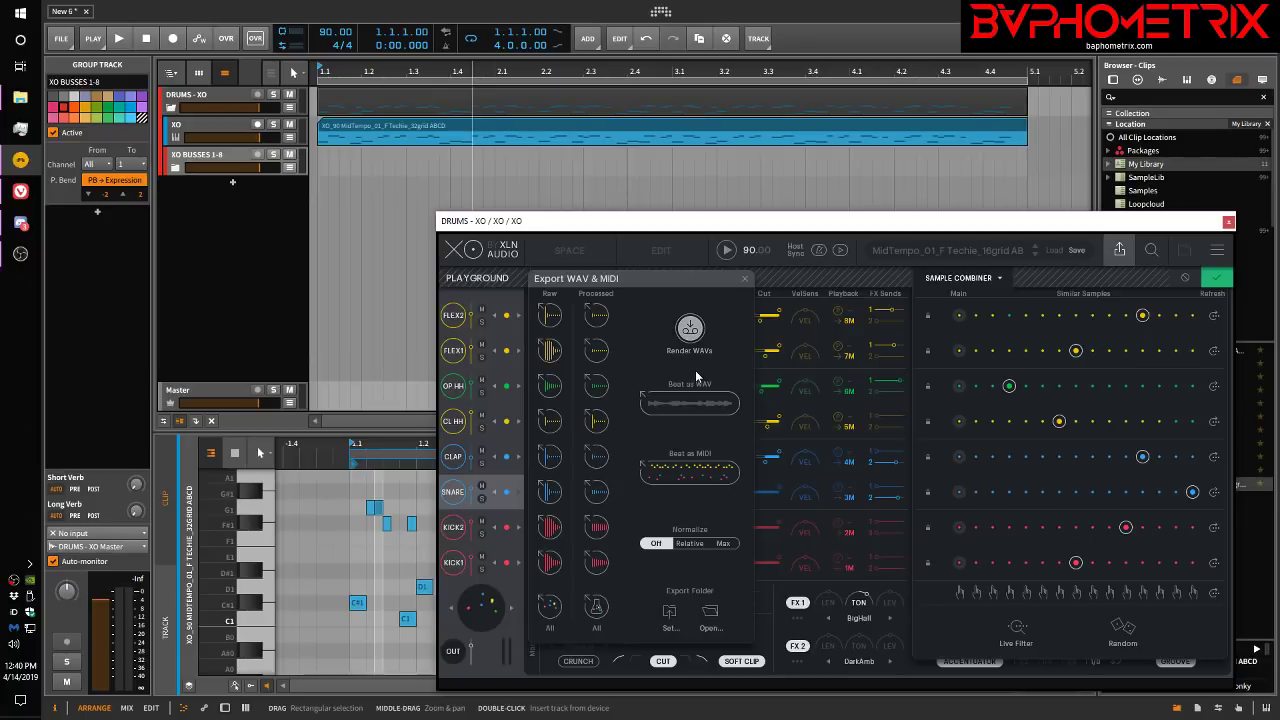
pyautogui.moveTo(690, 400); pyautogui.dragTo(325, 185)
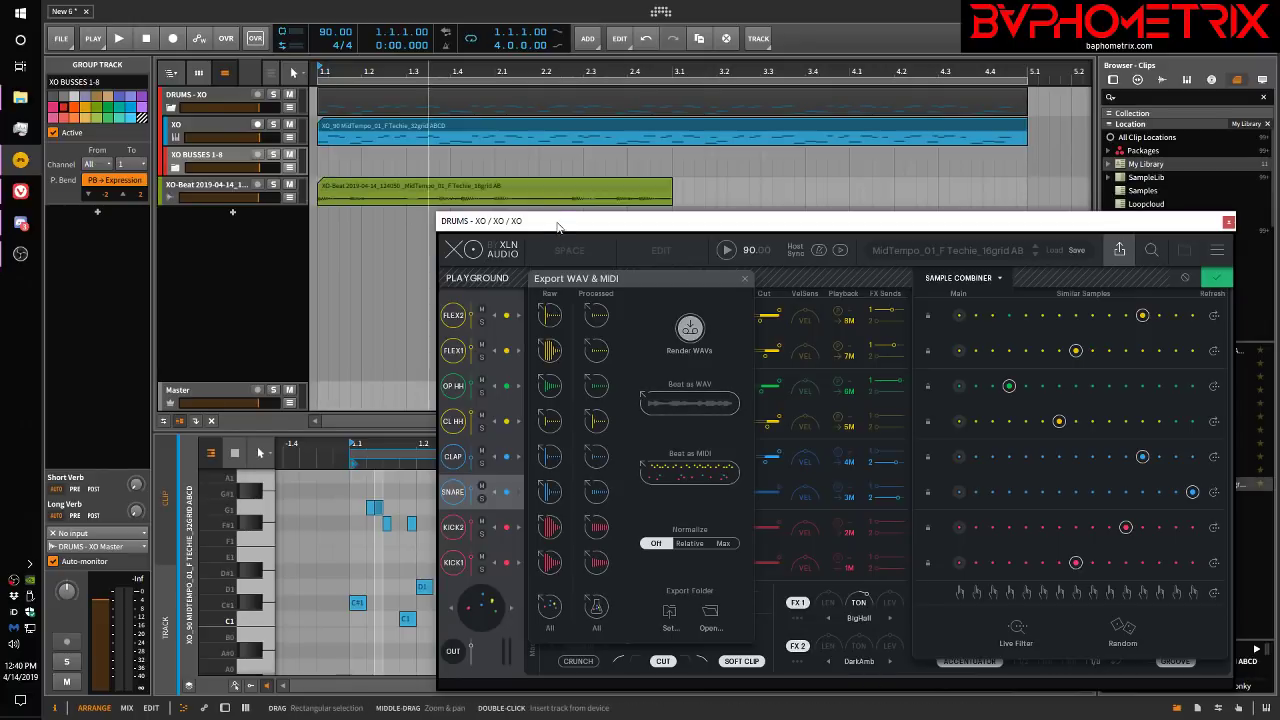
pyautogui.moveTo(558, 226); pyautogui.dragTo(565, 247)
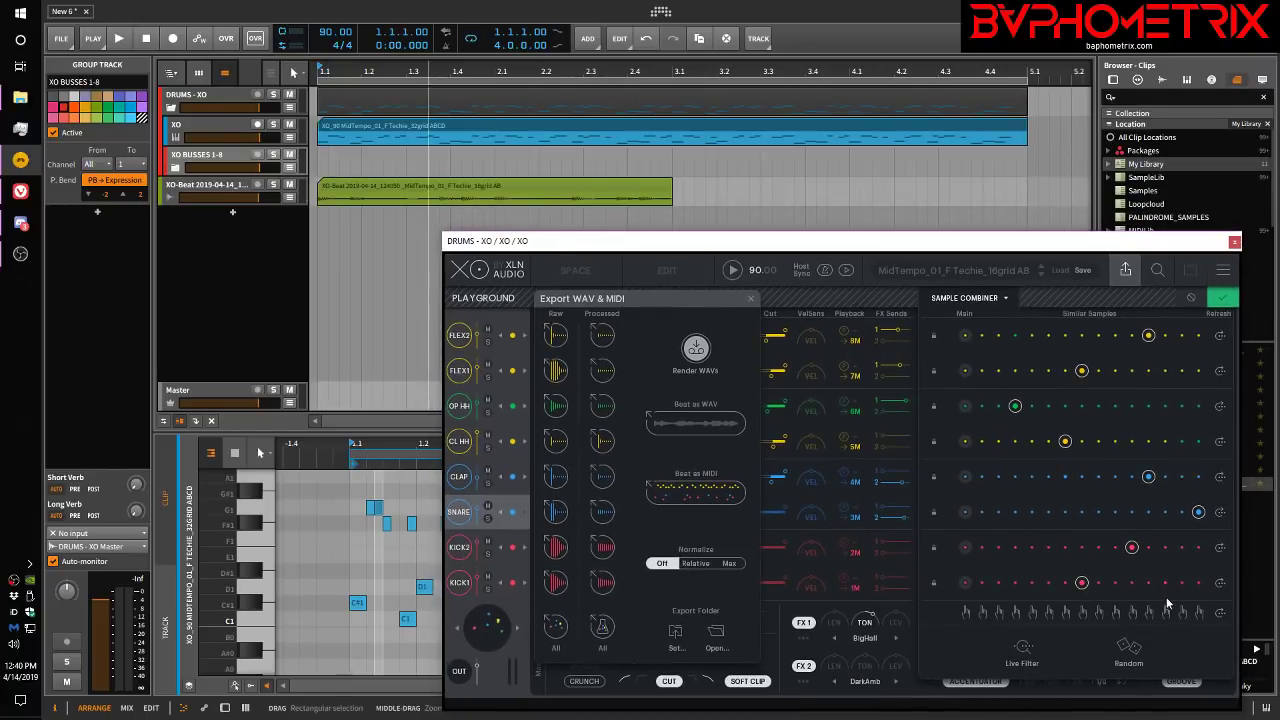
# Step: Generate a random sample combination, render it, and place its beat WAV at 1.1 on a second new audio track
pyautogui.click(1129, 648)
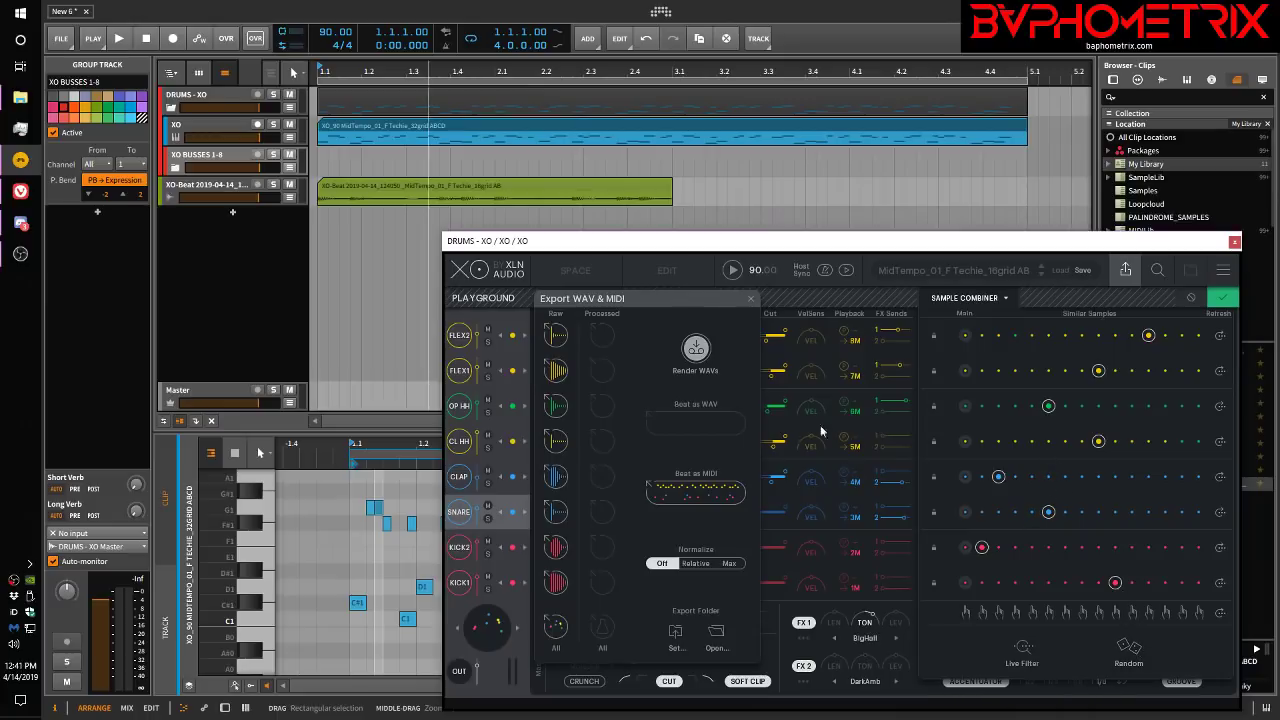
pyautogui.click(696, 349)
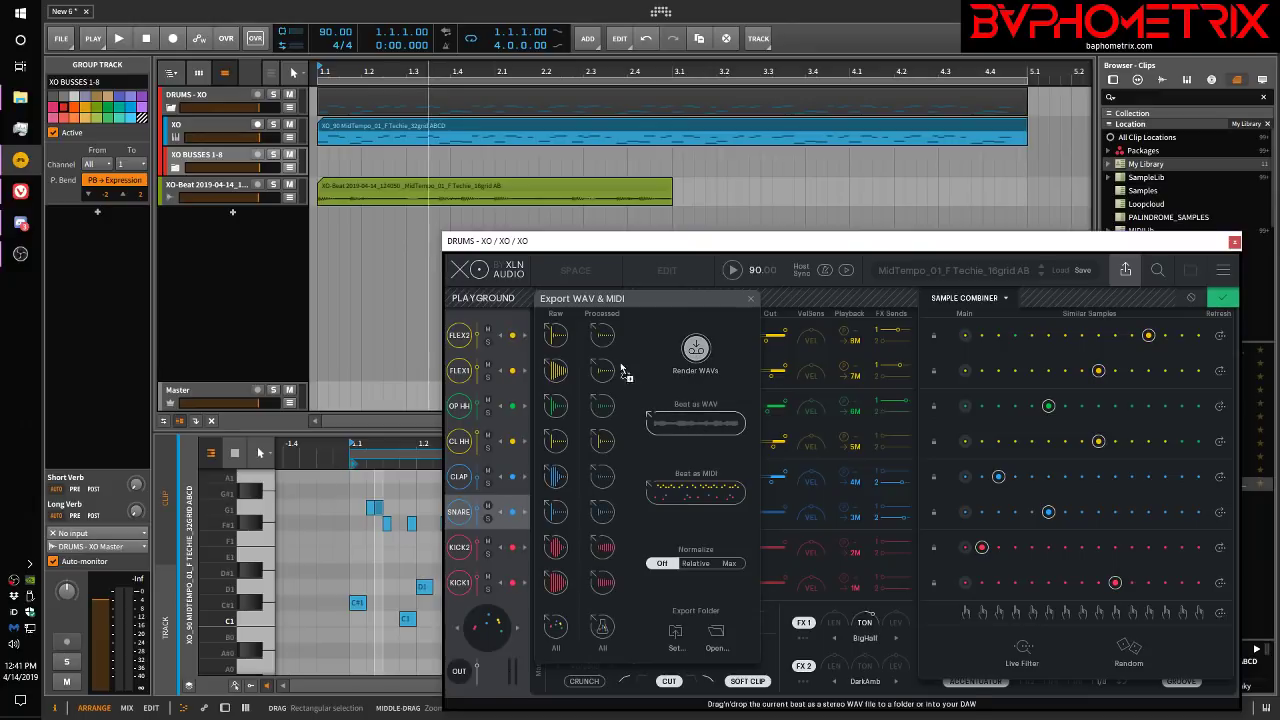
pyautogui.moveTo(507, 280); pyautogui.dragTo(327, 212)
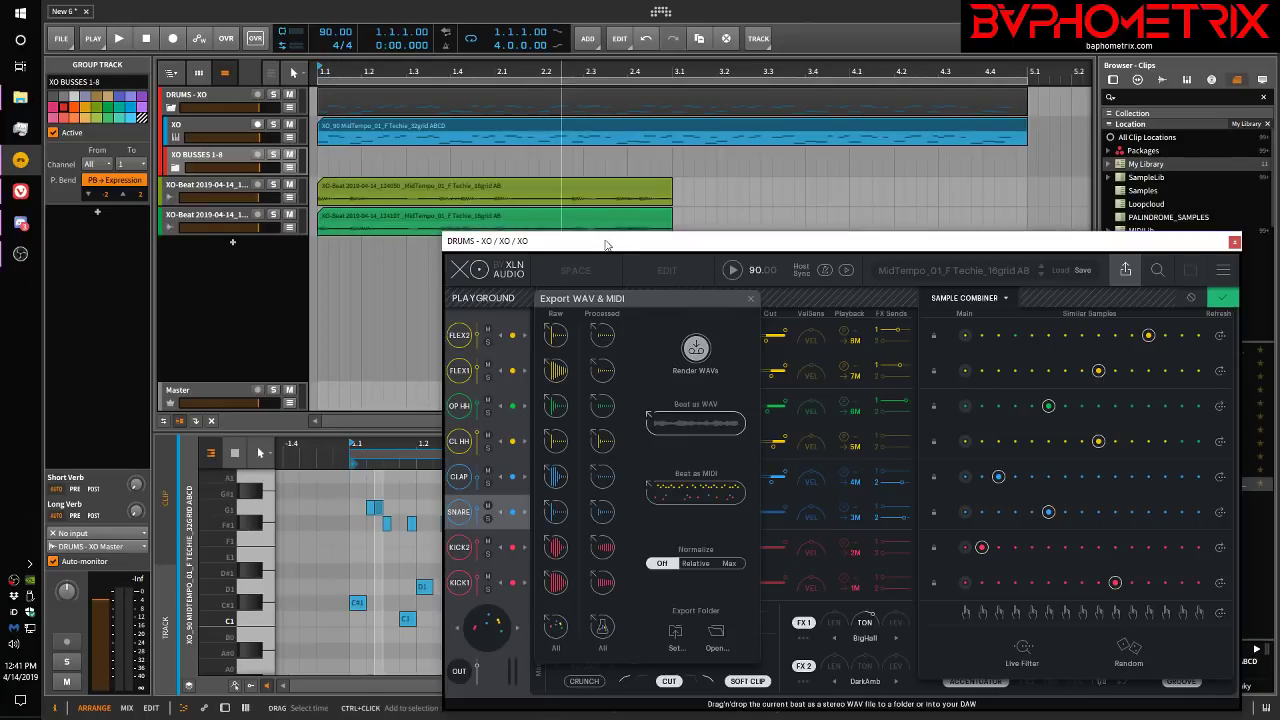
# Step: Return all lanes to their Main samples, render the WAVs, and place the beat WAV at 1.1 on a third new audio track
pyautogui.moveTo(602, 272); pyautogui.dragTo(562, 263)
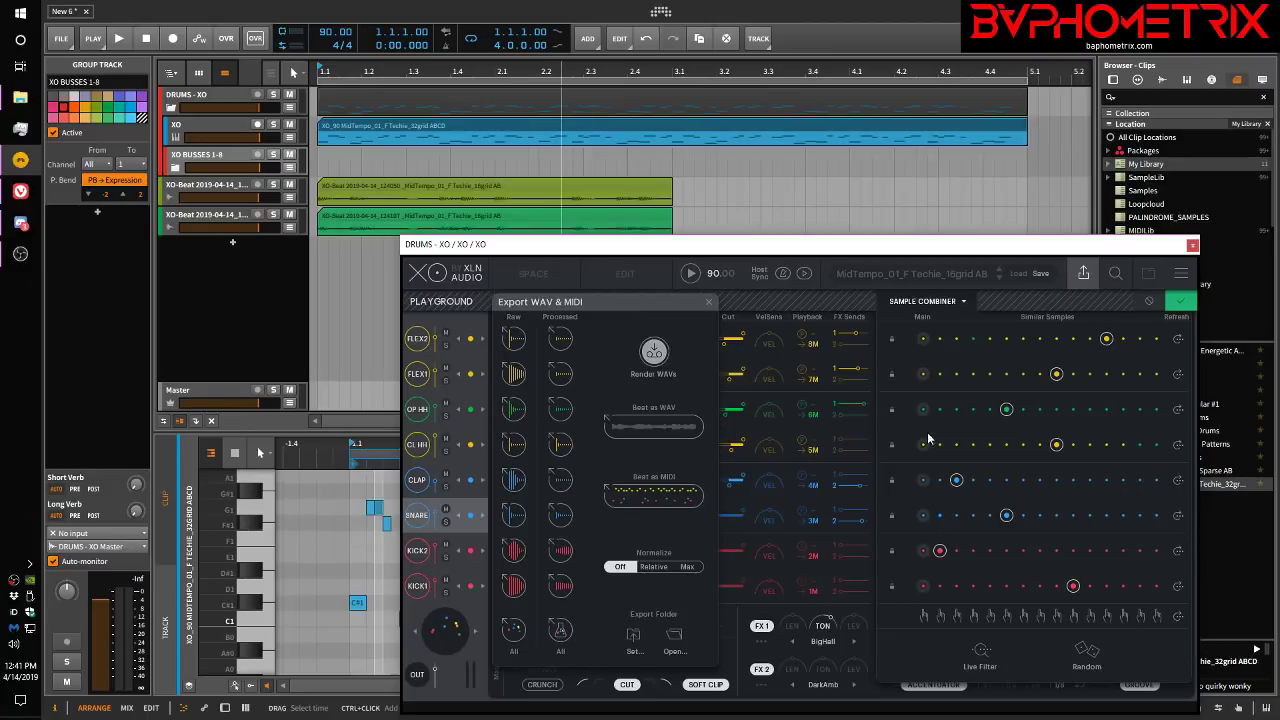
pyautogui.click(924, 617)
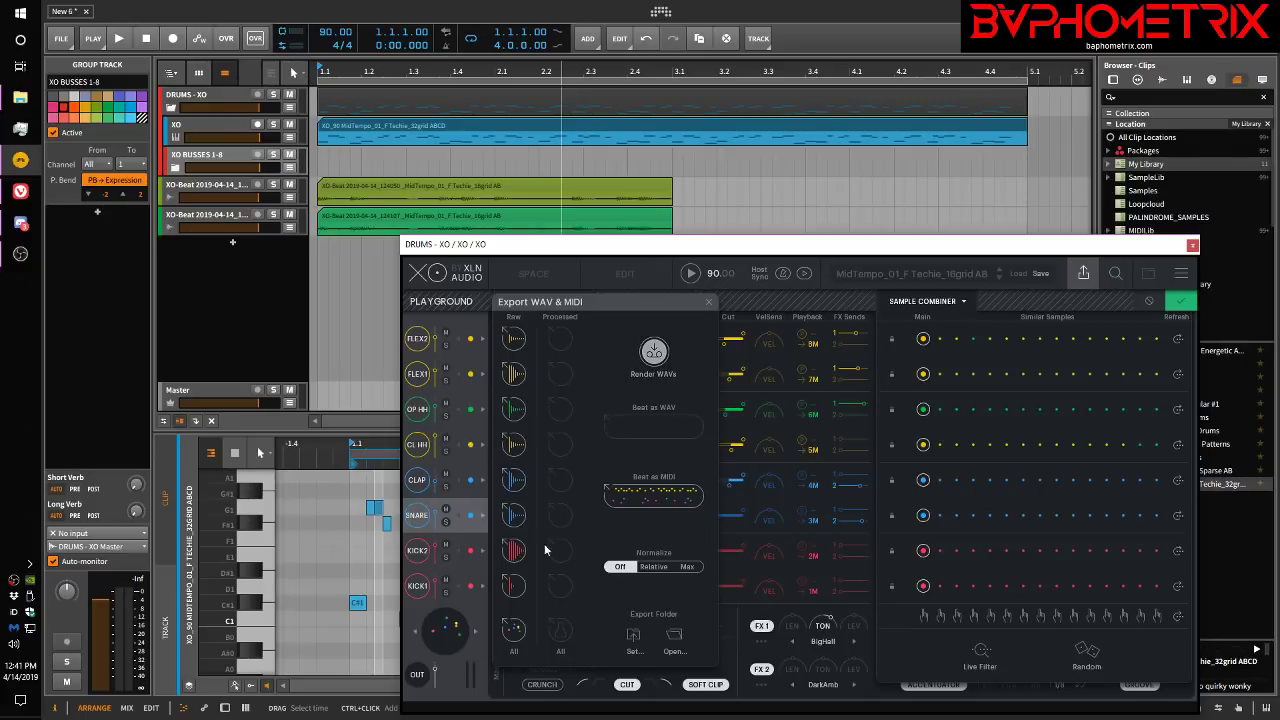
pyautogui.click(653, 353)
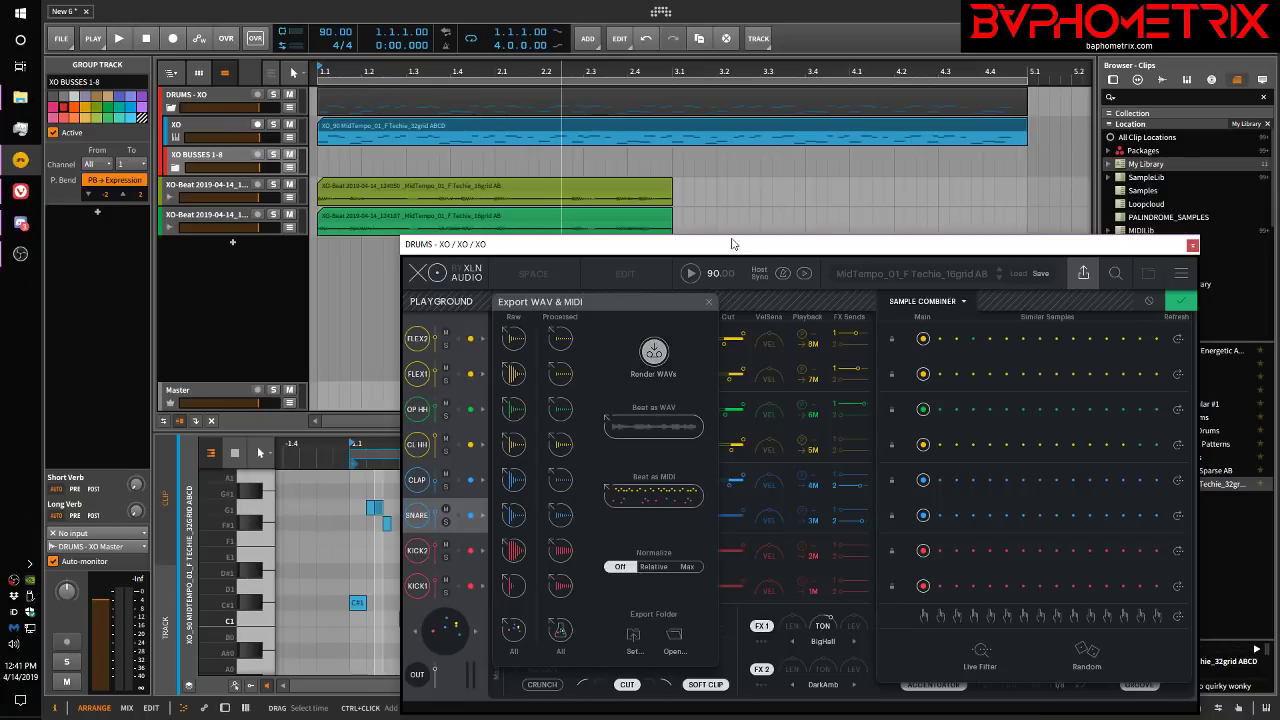
pyautogui.moveTo(730, 250); pyautogui.dragTo(877, 238)
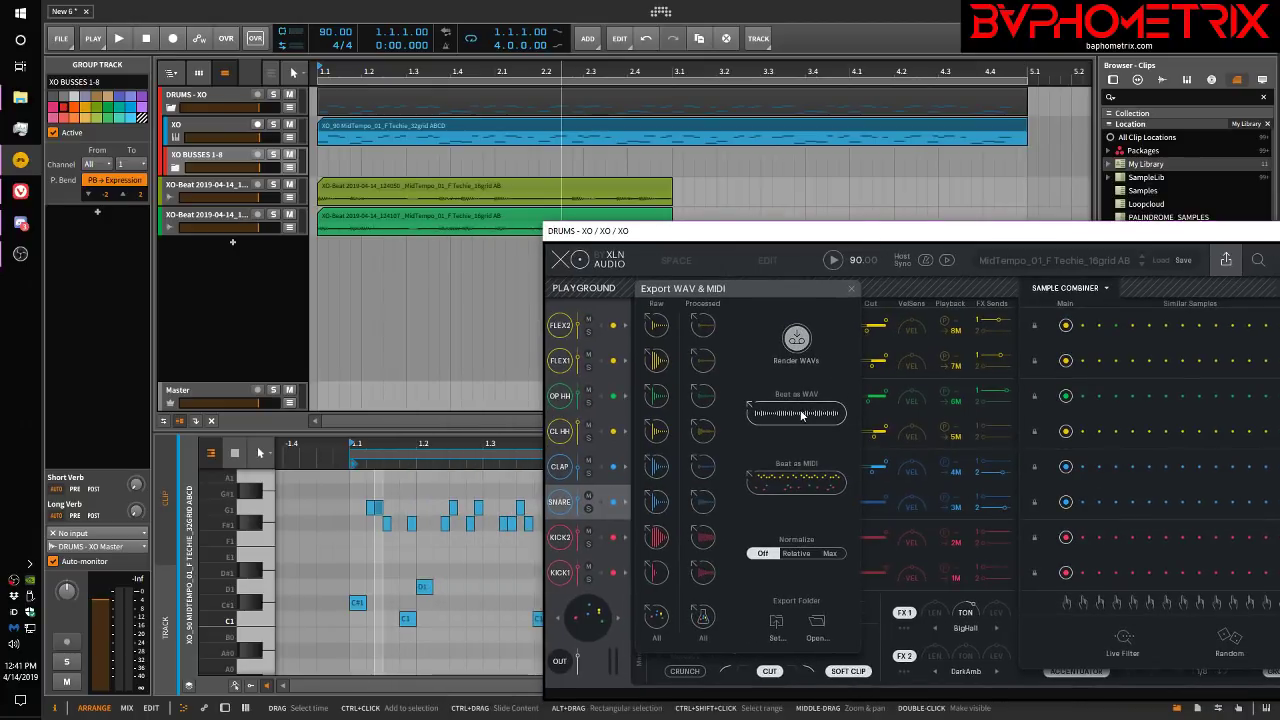
pyautogui.moveTo(800, 416); pyautogui.dragTo(324, 265)
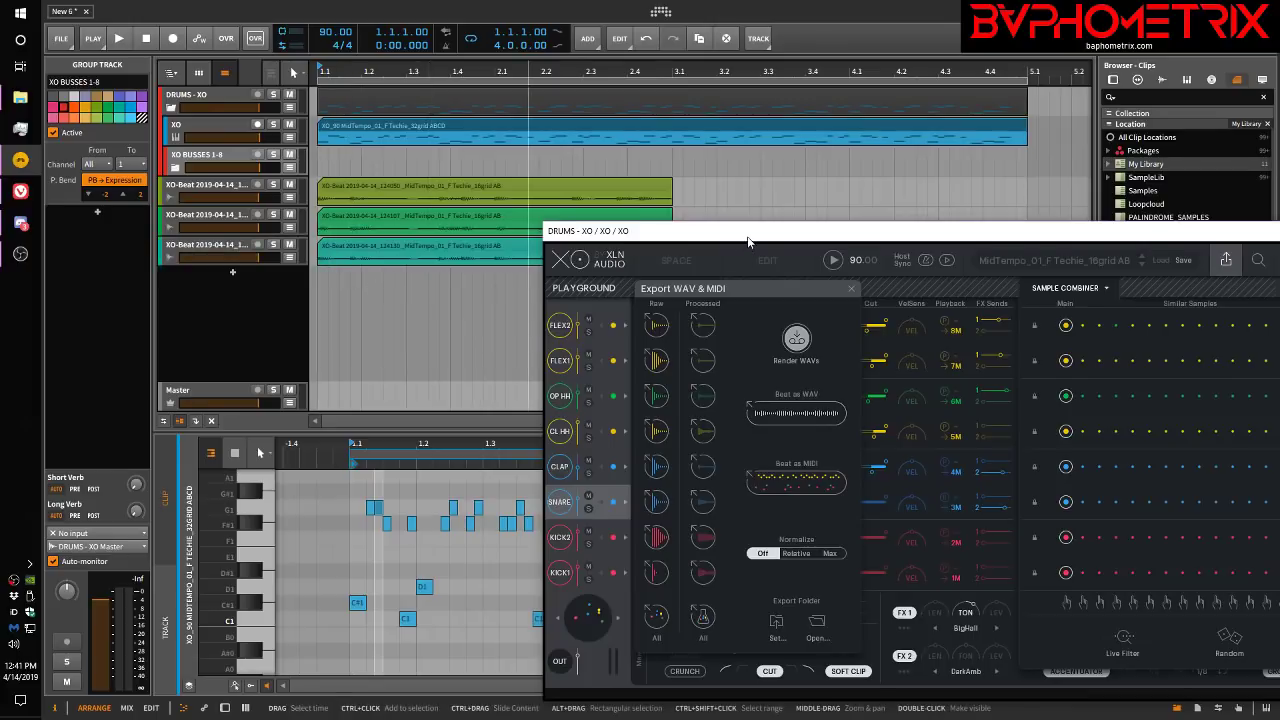
# Step: Close the plug-in window and audition the three exported beat tracks one at a time in solo, stopping playback at the end
pyautogui.moveTo(748, 241); pyautogui.dragTo(566, 159)
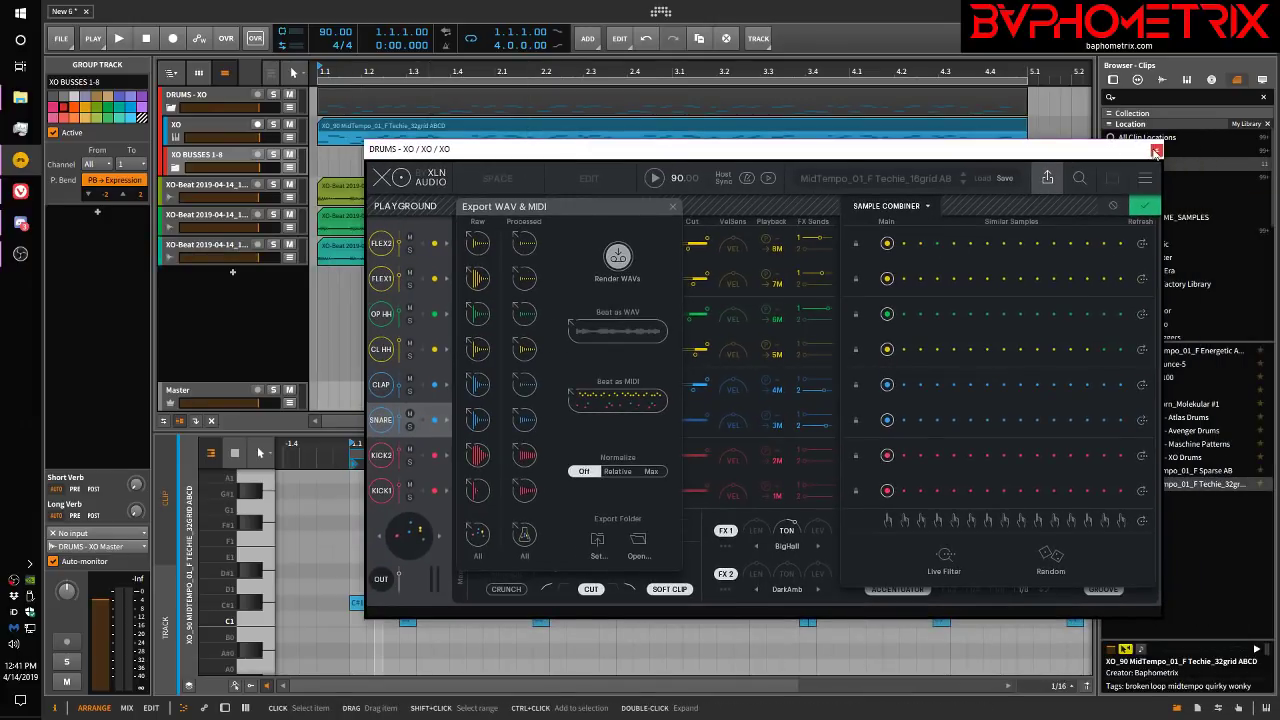
pyautogui.click(1156, 152)
pyautogui.click(272, 185)
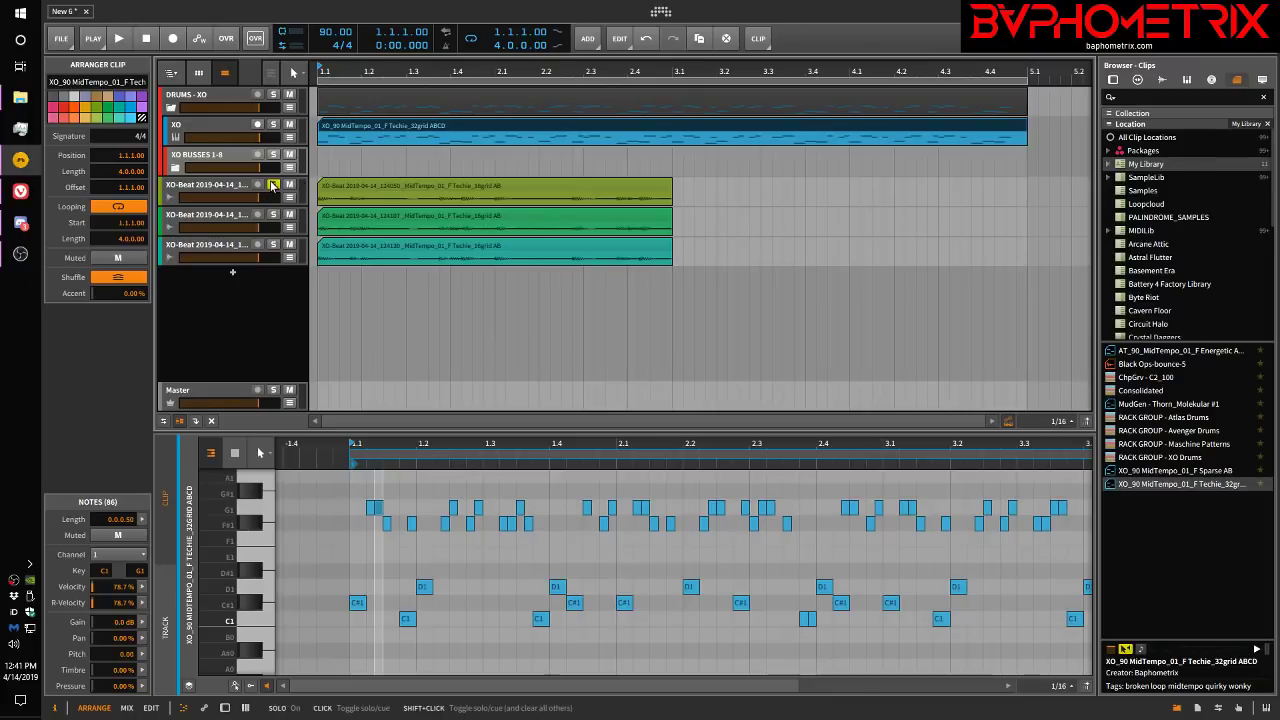
pyautogui.press('space')
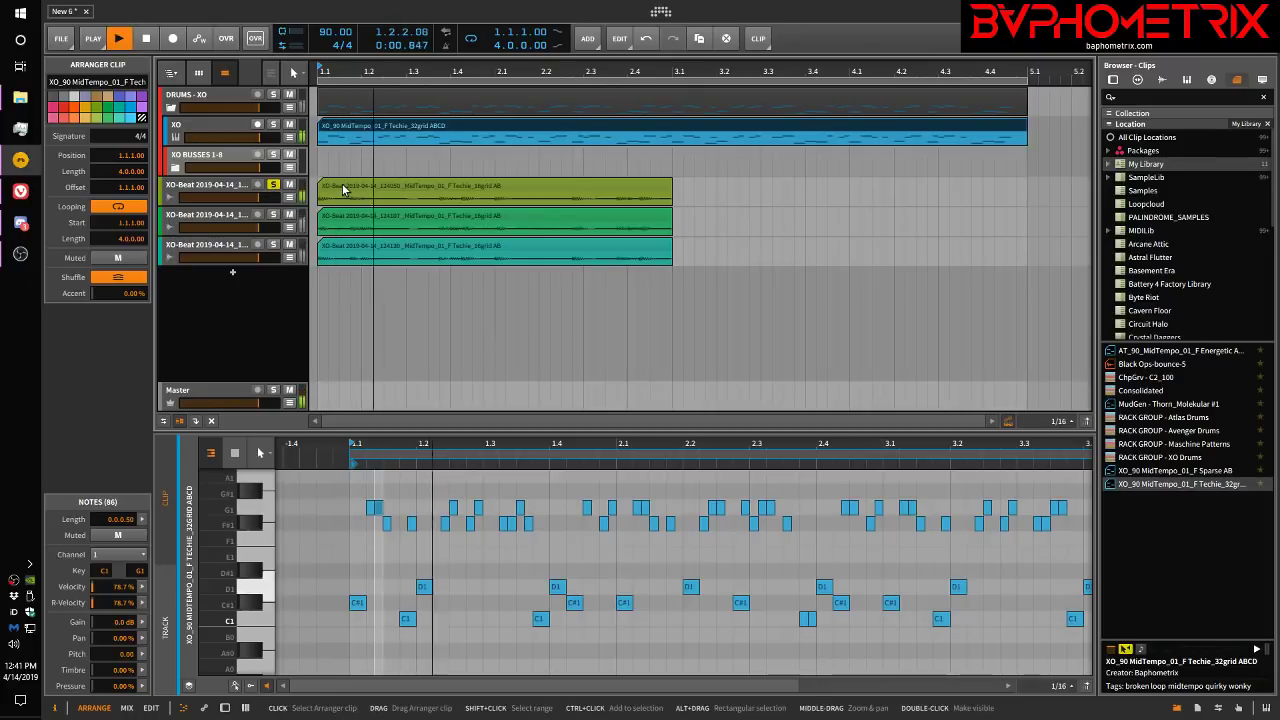
pyautogui.click(275, 216)
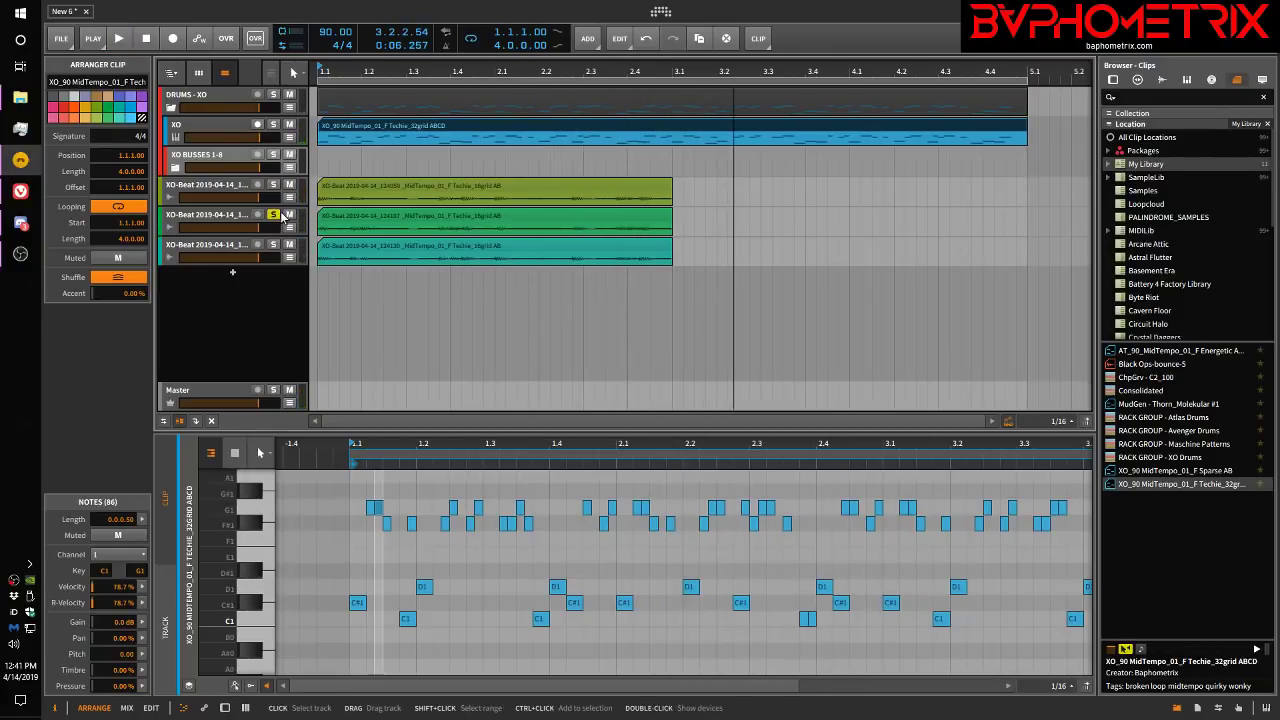
pyautogui.press('space')
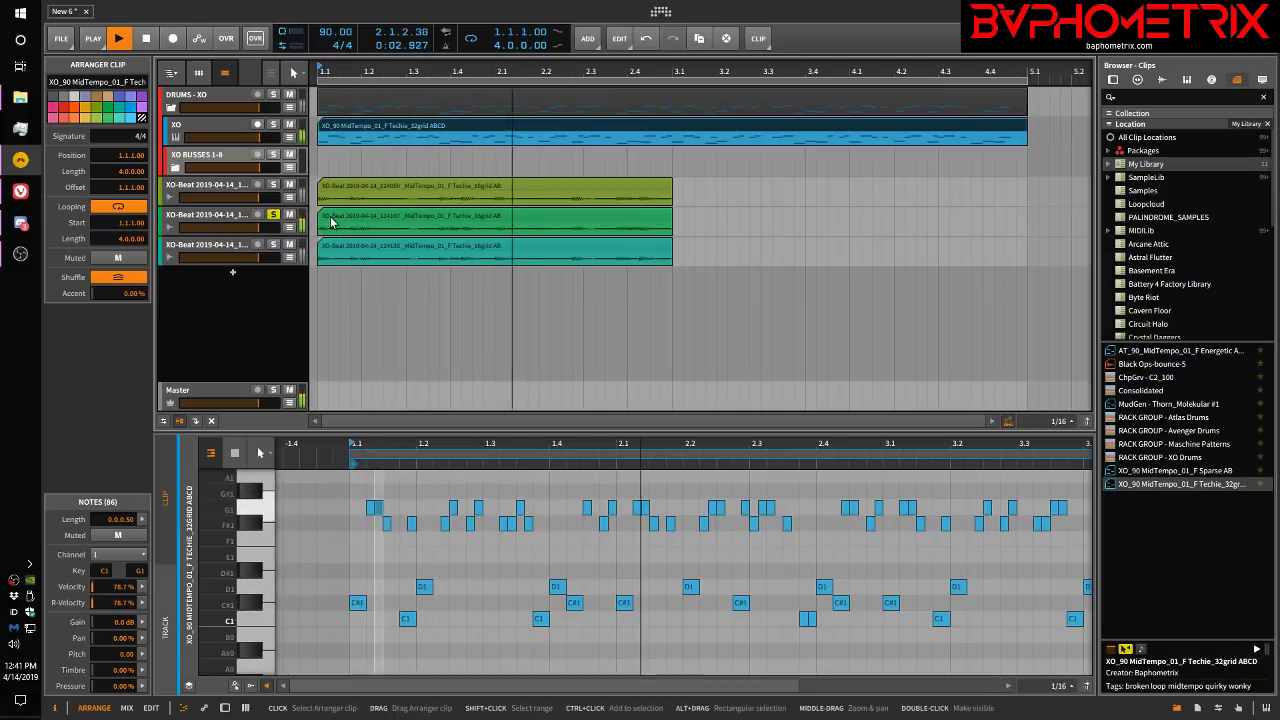
pyautogui.press('space')
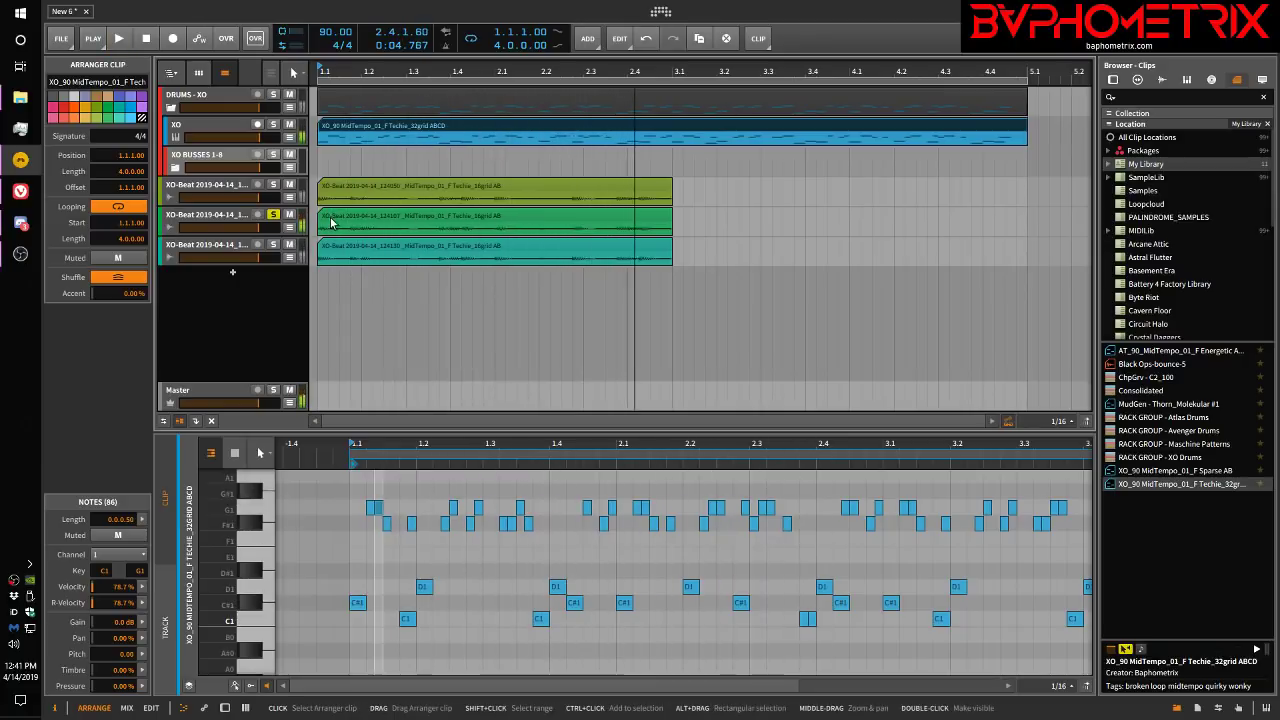
pyautogui.click(273, 245)
pyautogui.press('space')
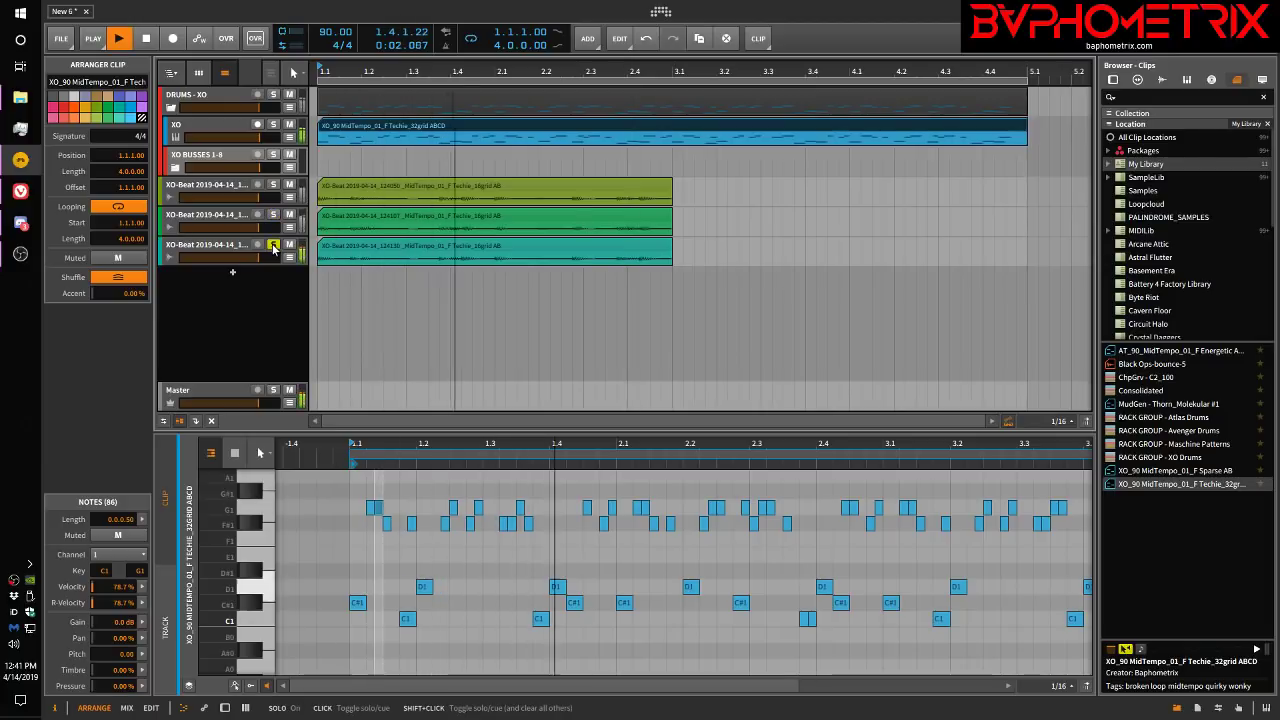
pyautogui.press('space')
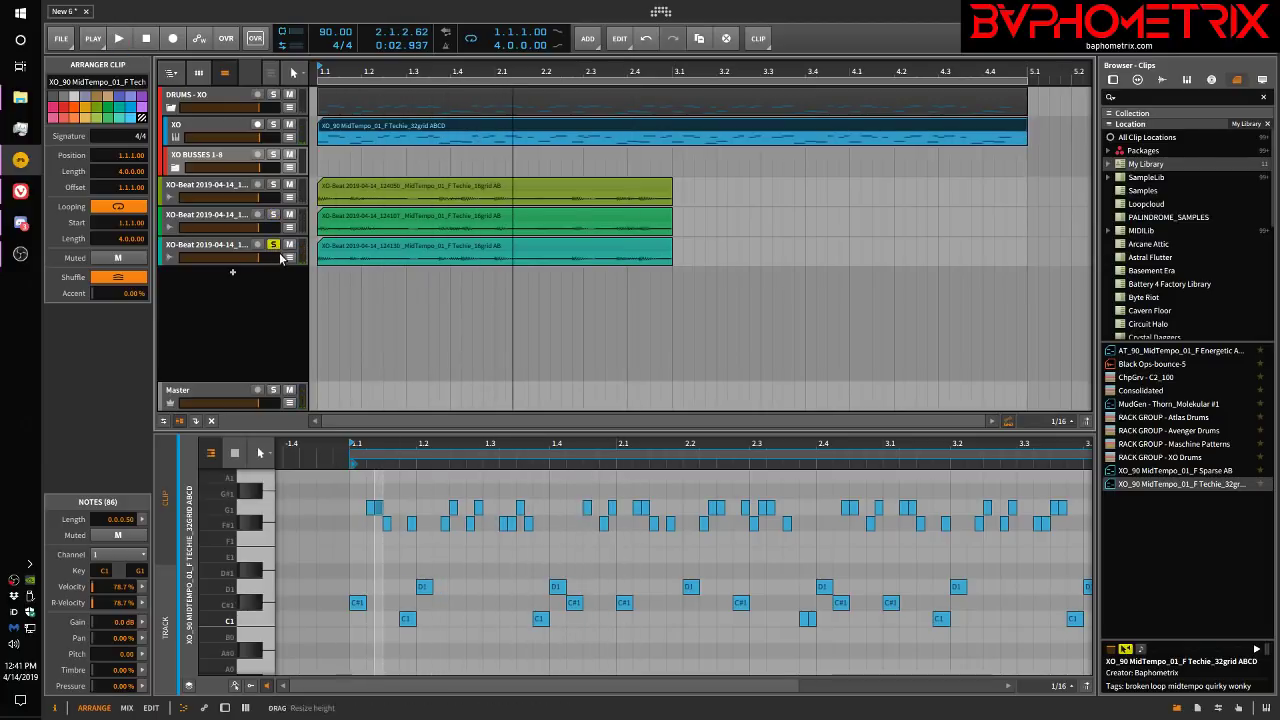
# Step: Show the XO track's device chain and reopen the XO plug-in window
pyautogui.click(230, 133)
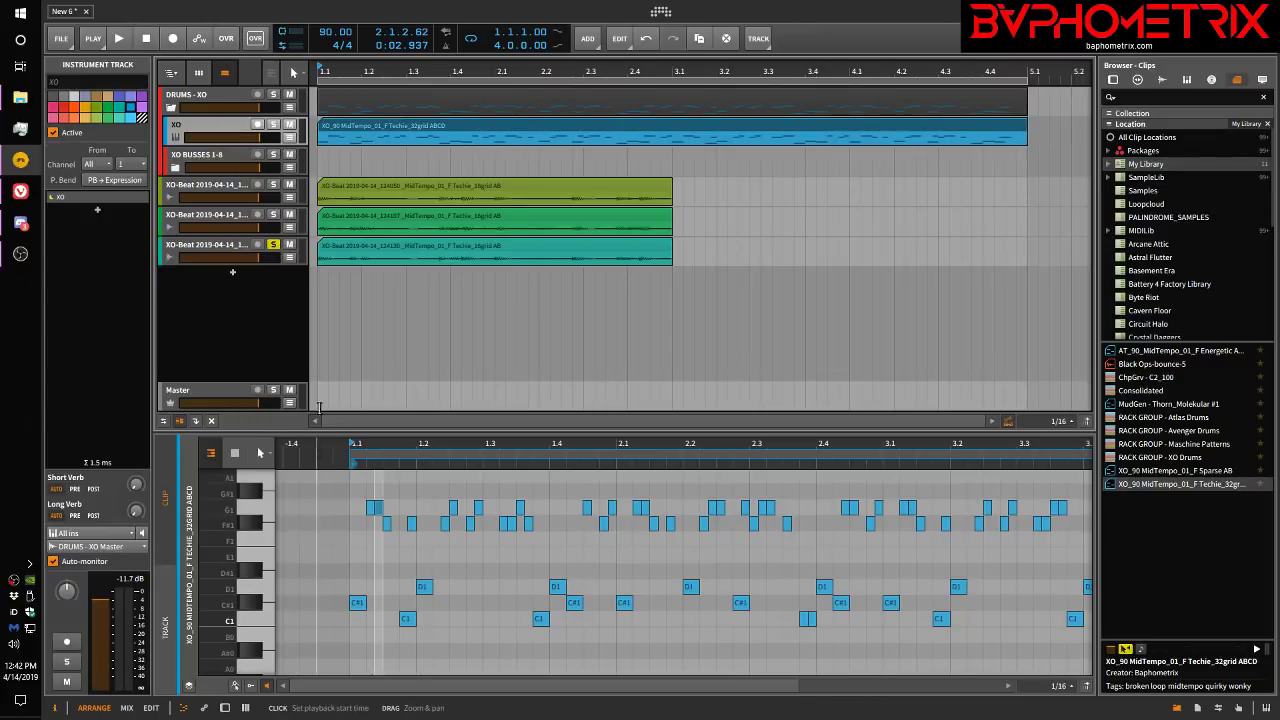
pyautogui.doubleClick(210, 133)
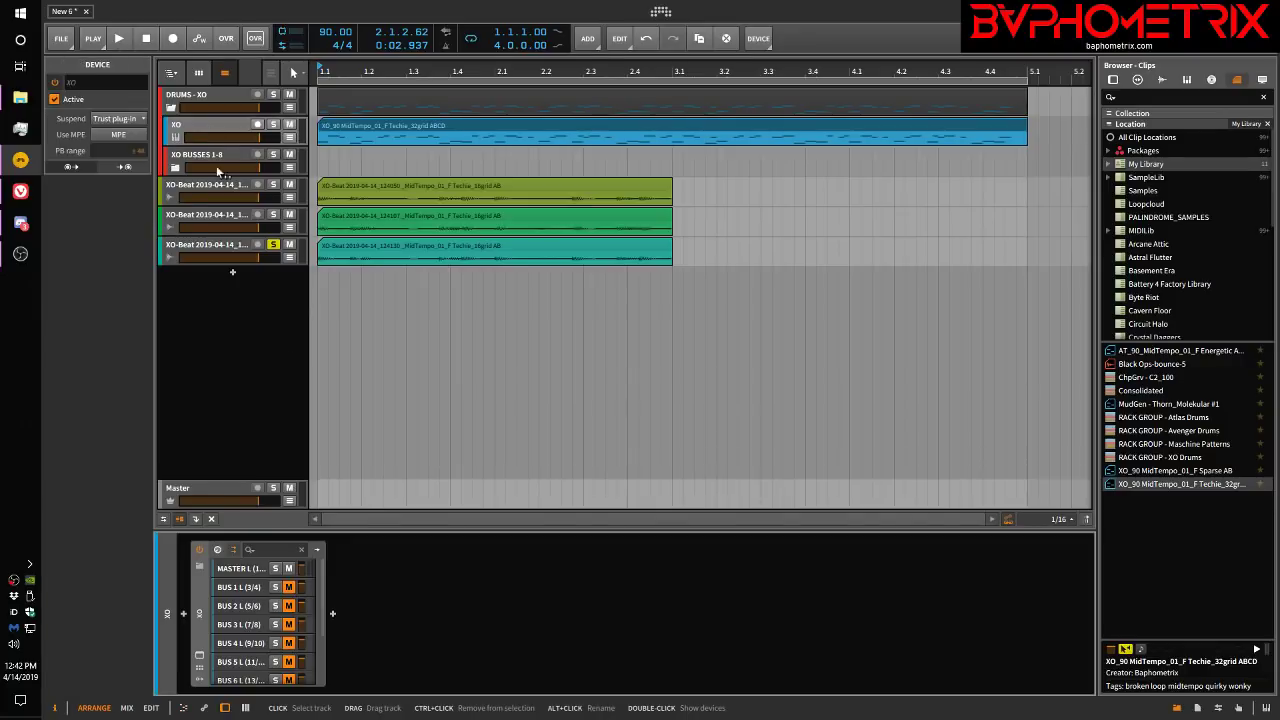
pyautogui.click(217, 549)
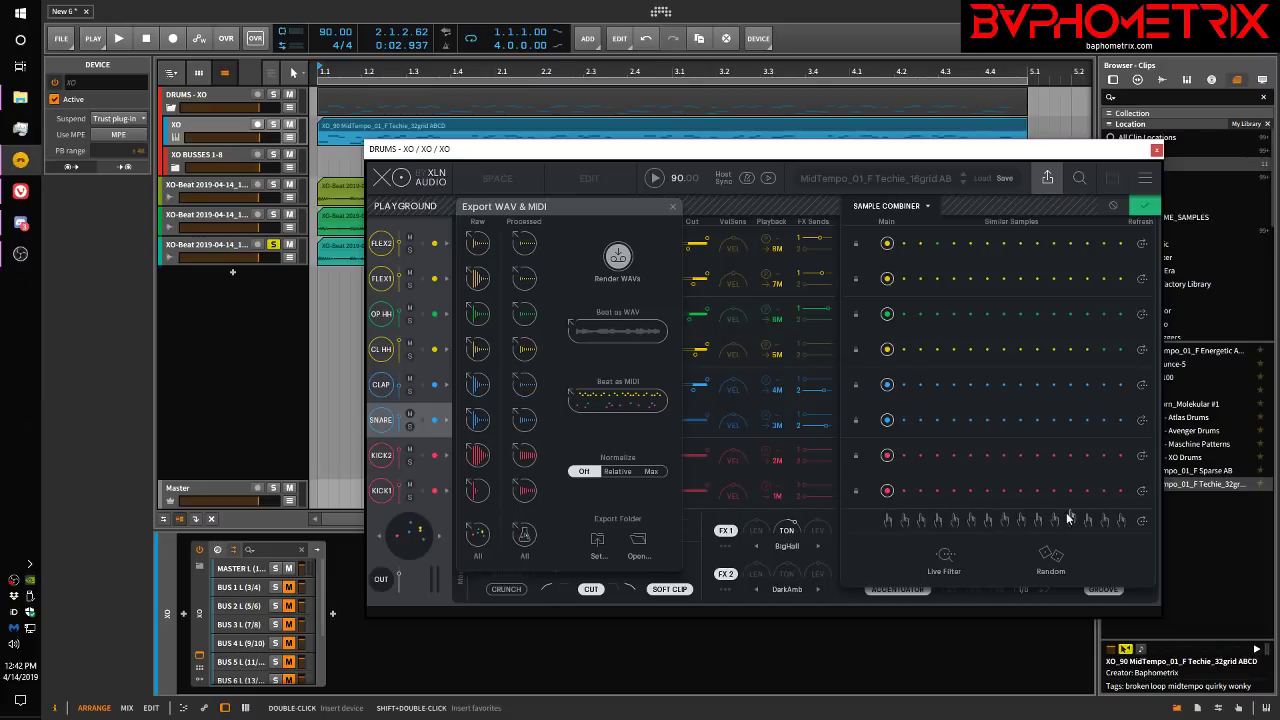
# Step: Generate another random combination, render it, and place its beat WAV at 1.1 on a fourth new audio track
pyautogui.click(1056, 552)
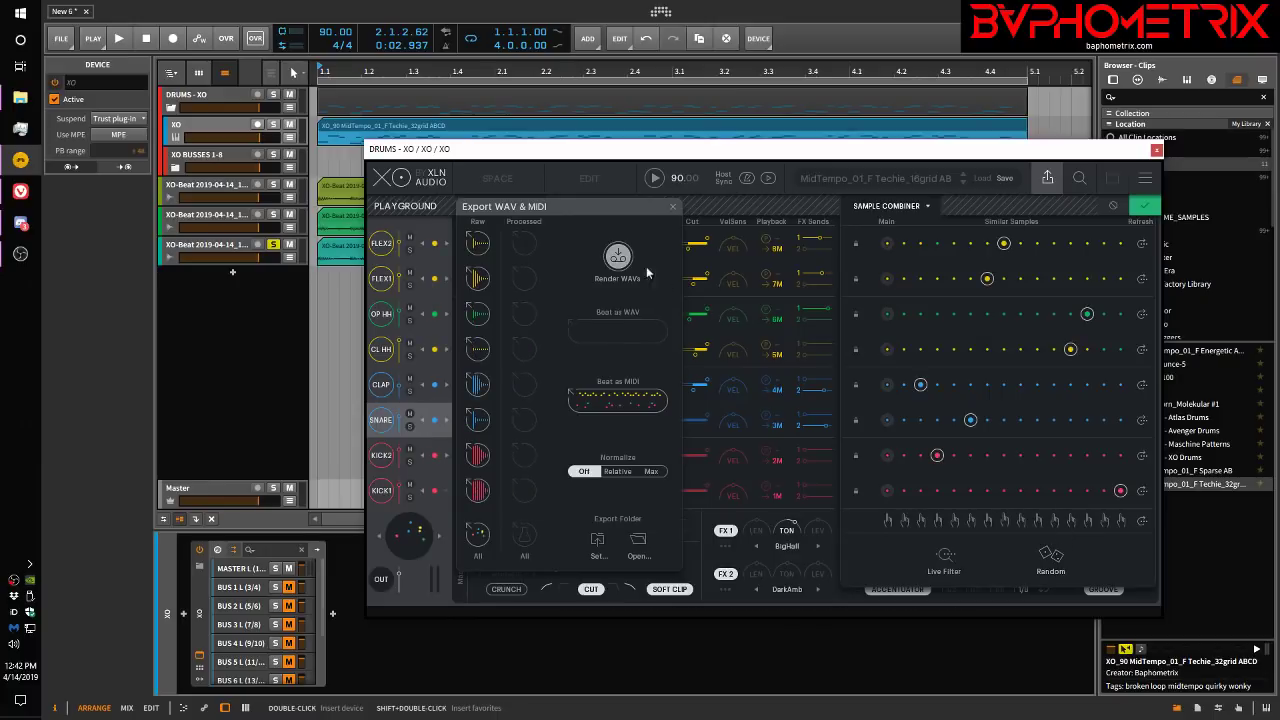
pyautogui.click(617, 257)
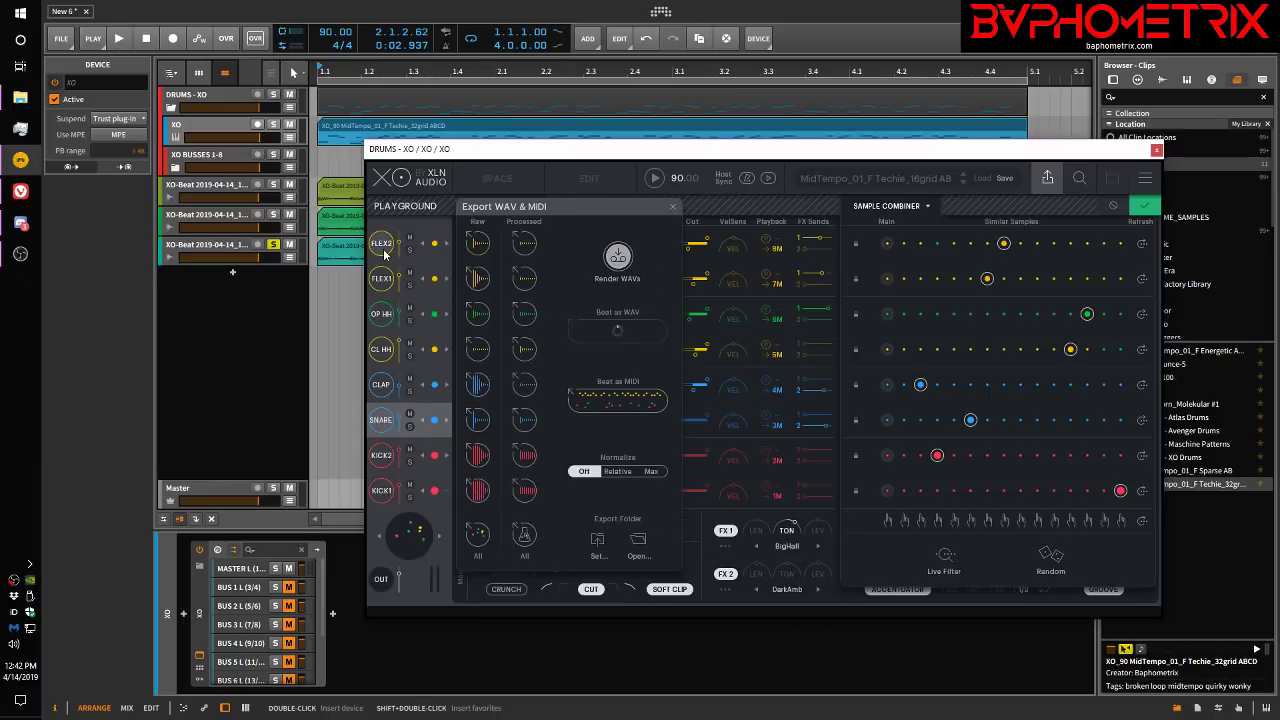
pyautogui.moveTo(472, 157); pyautogui.dragTo(574, 391)
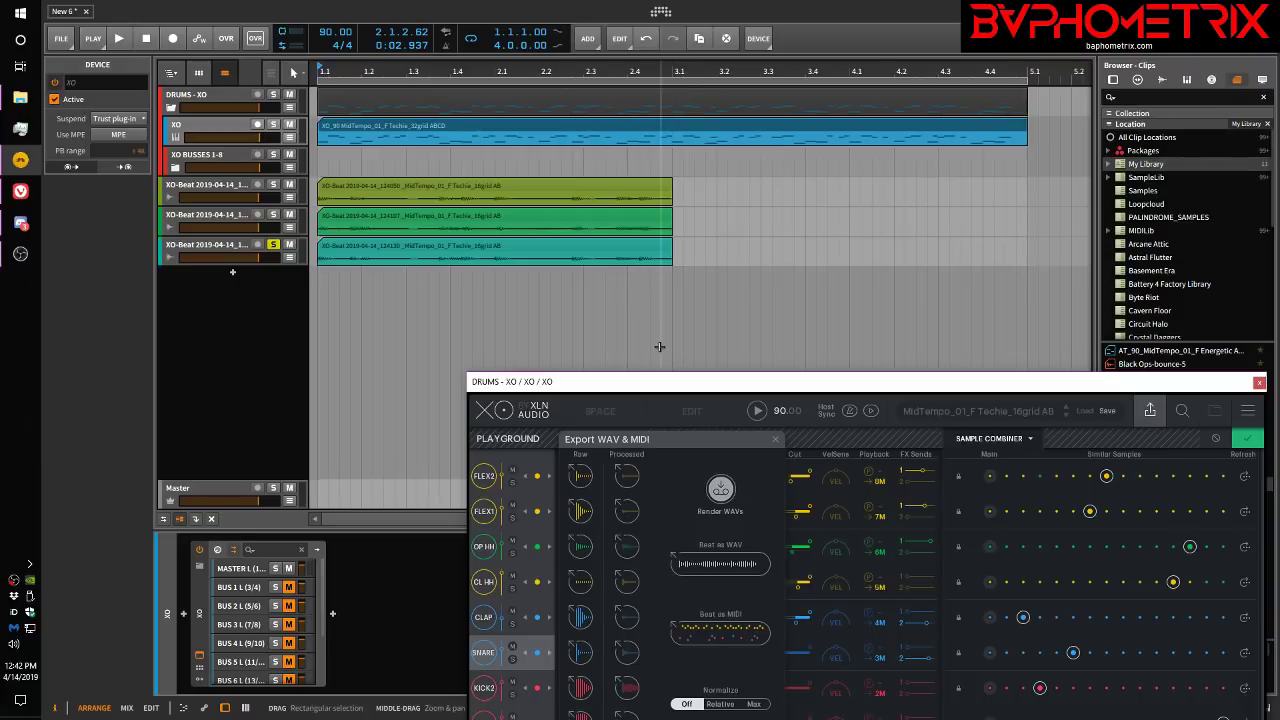
pyautogui.moveTo(707, 567); pyautogui.dragTo(326, 286)
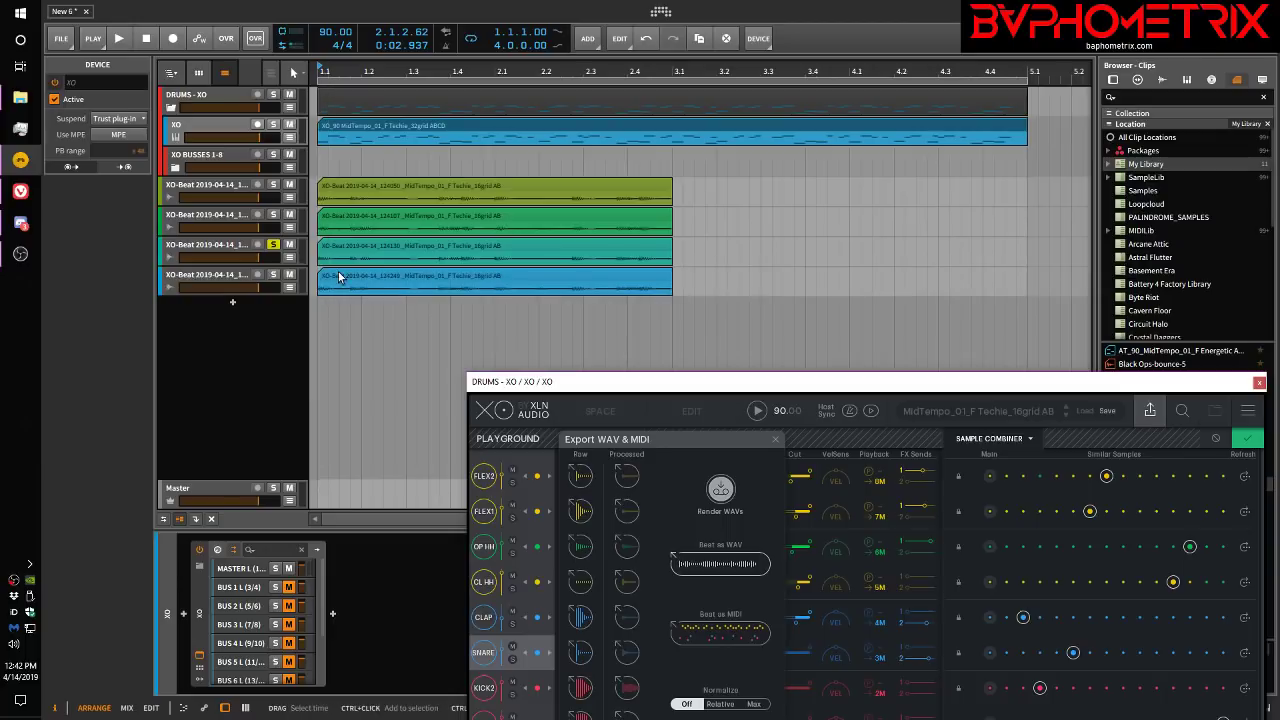
# Step: Split the audio clips on the lowest two XO-Beat tracks at 1.3 and 2.1 to isolate that section in each
pyautogui.click(408, 282)
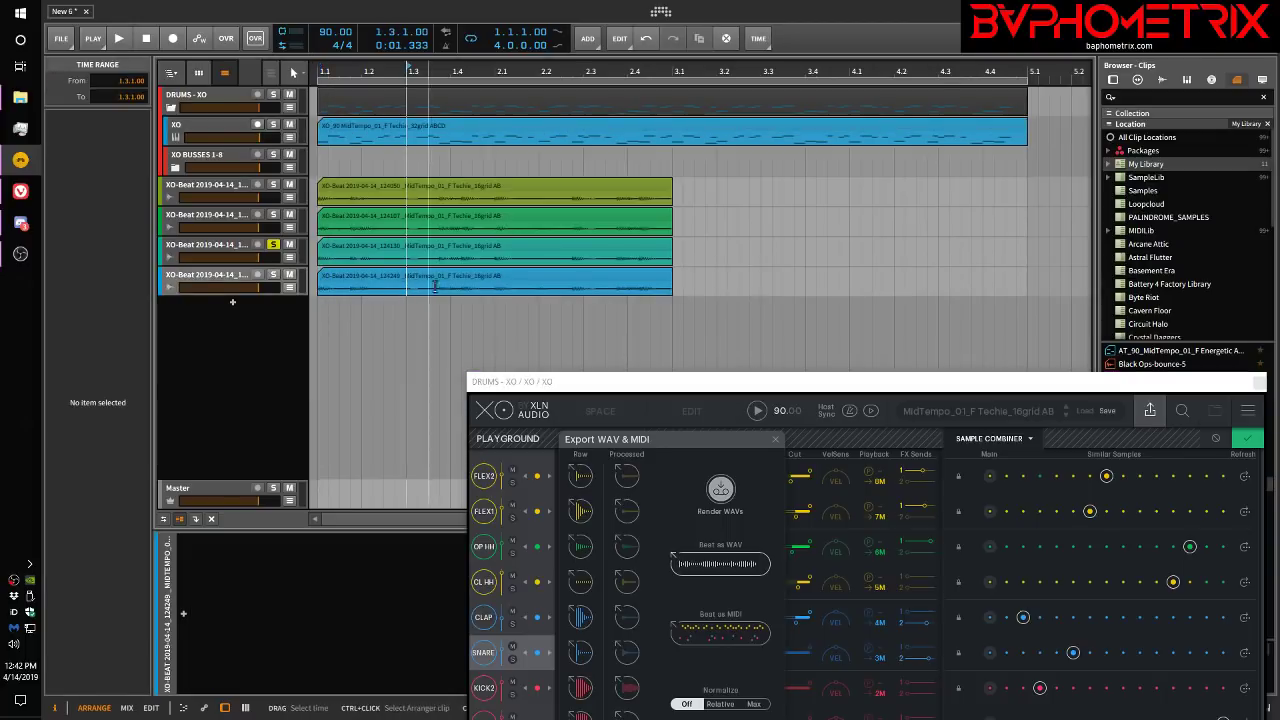
pyautogui.click(492, 289)
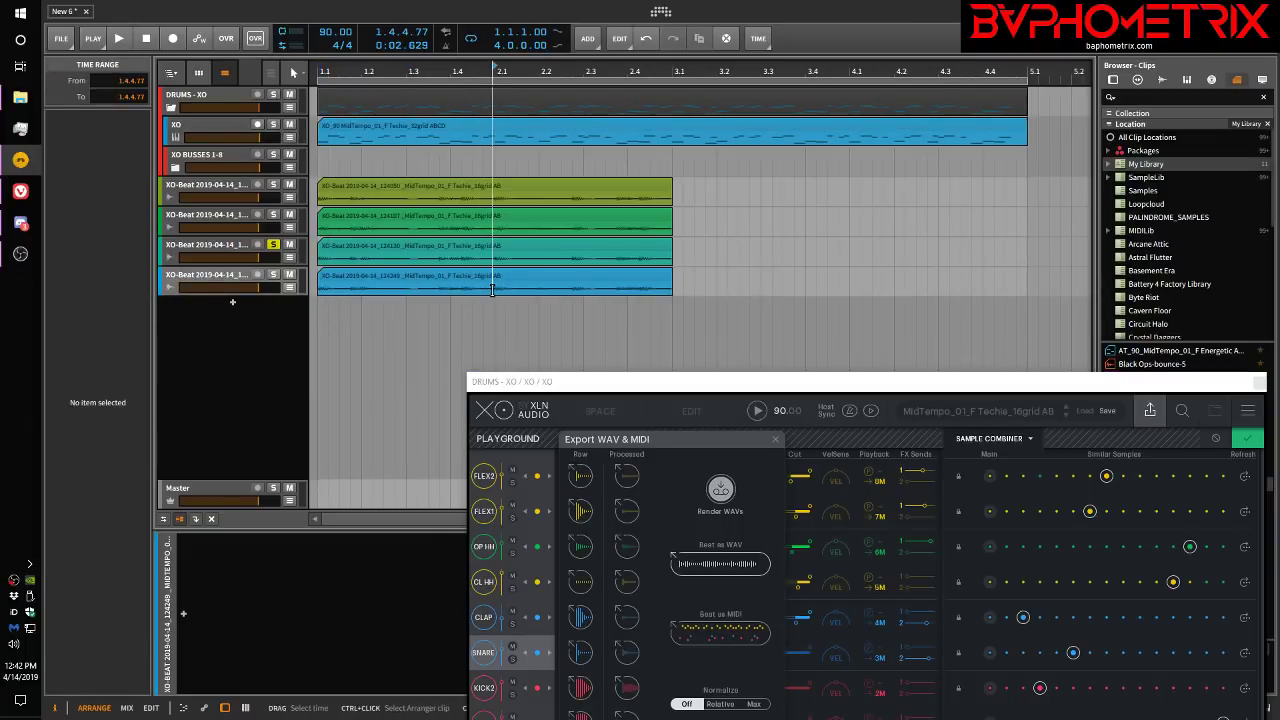
pyautogui.moveTo(408, 286); pyautogui.dragTo(493, 296)
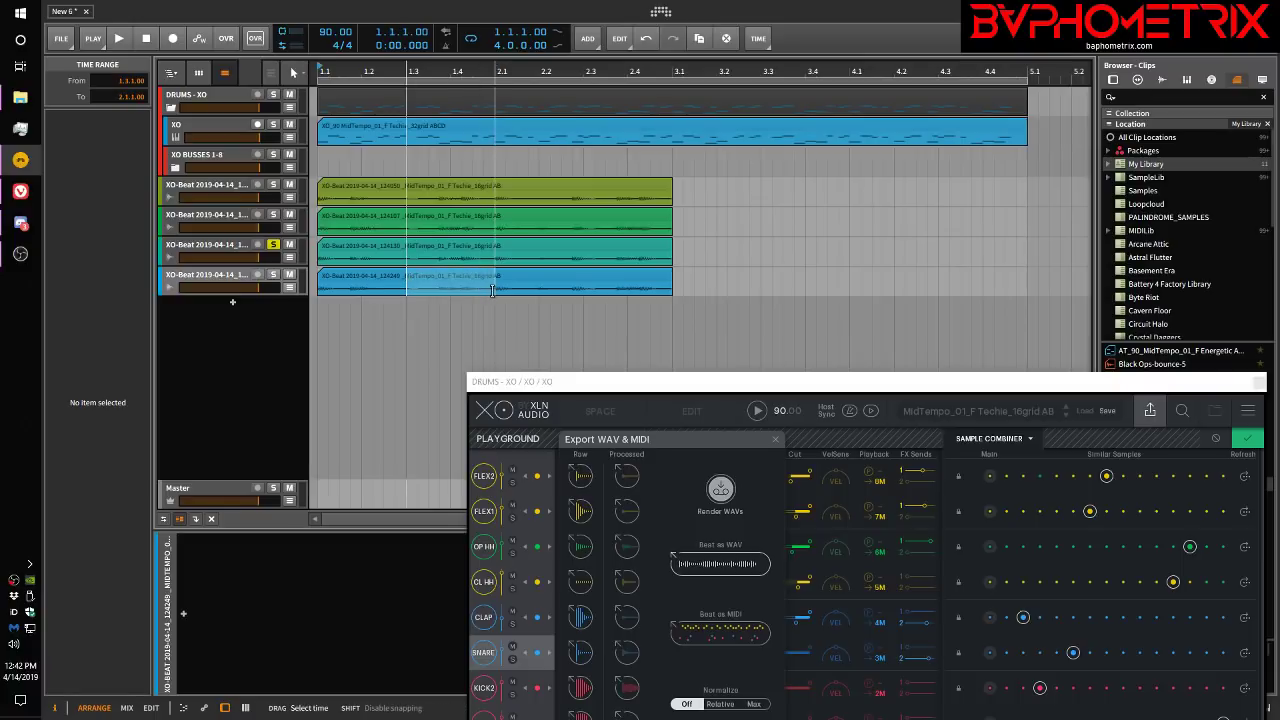
pyautogui.click(493, 294)
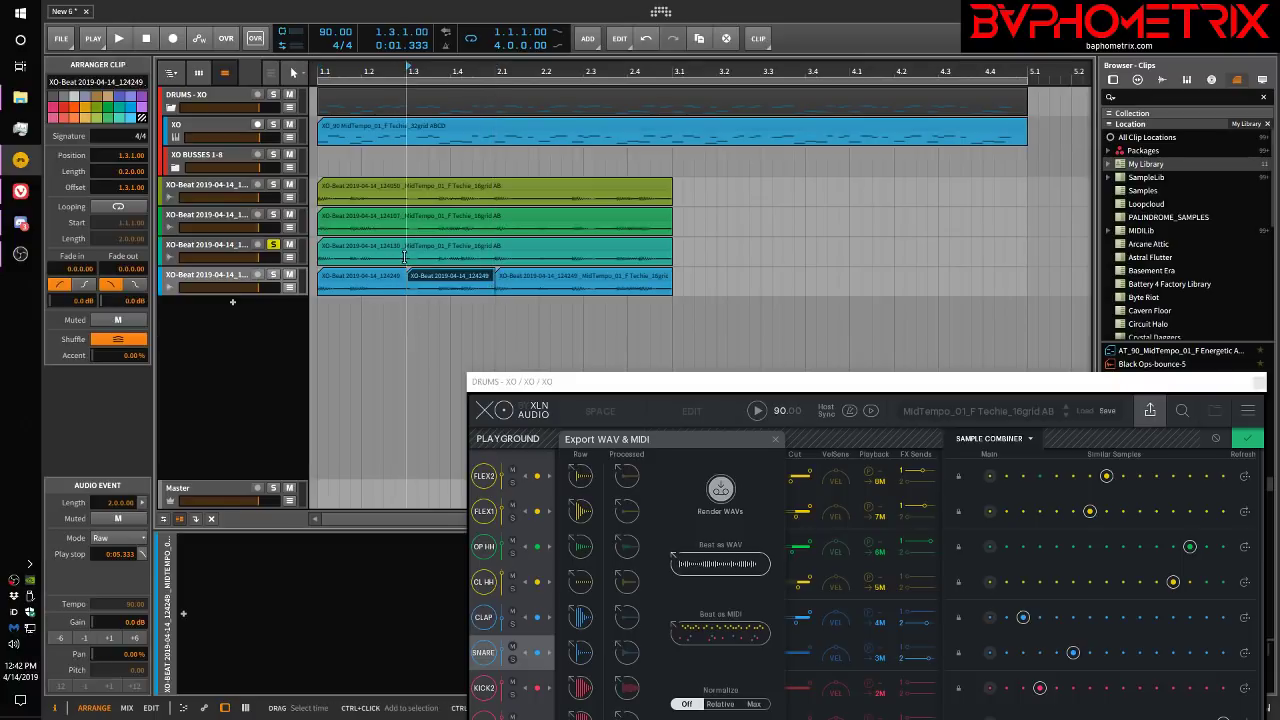
pyautogui.moveTo(407, 257); pyautogui.dragTo(493, 265)
pyautogui.click(494, 265)
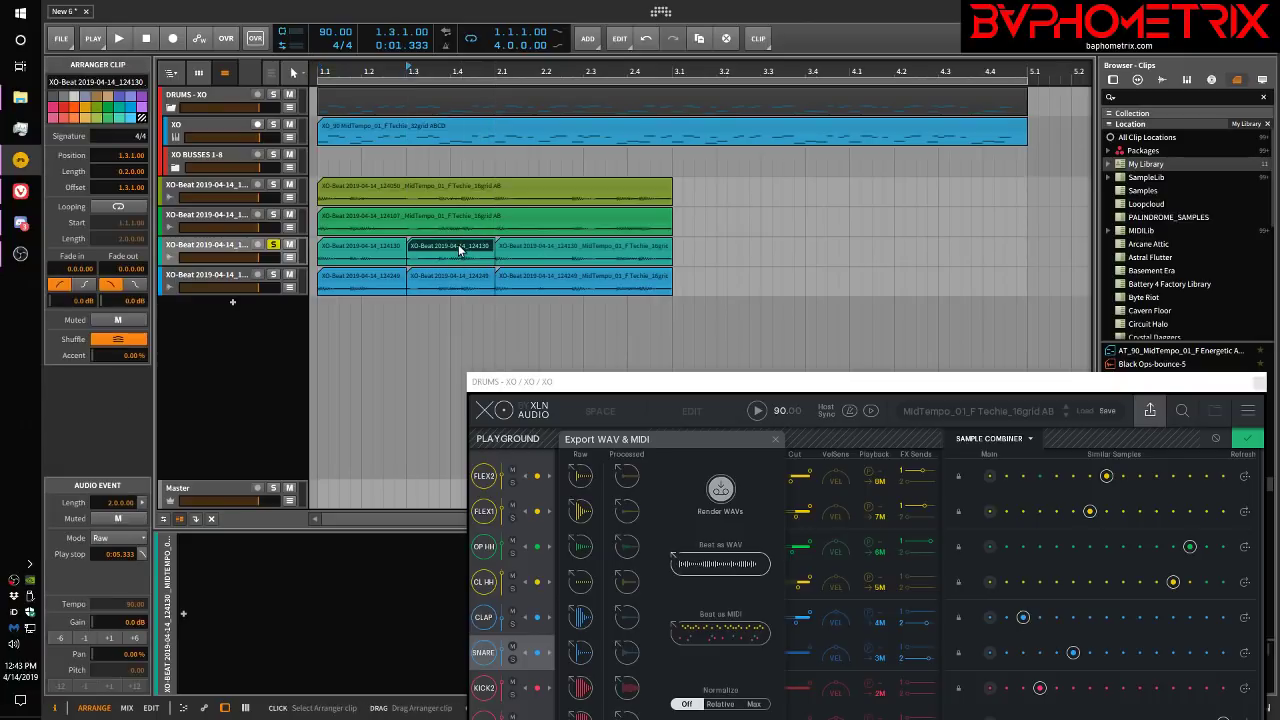
# Step: Mute the 1.3–2.1 clip on the third XO-Beat track and the clips before and after that section on the fourth
pyautogui.press('m')
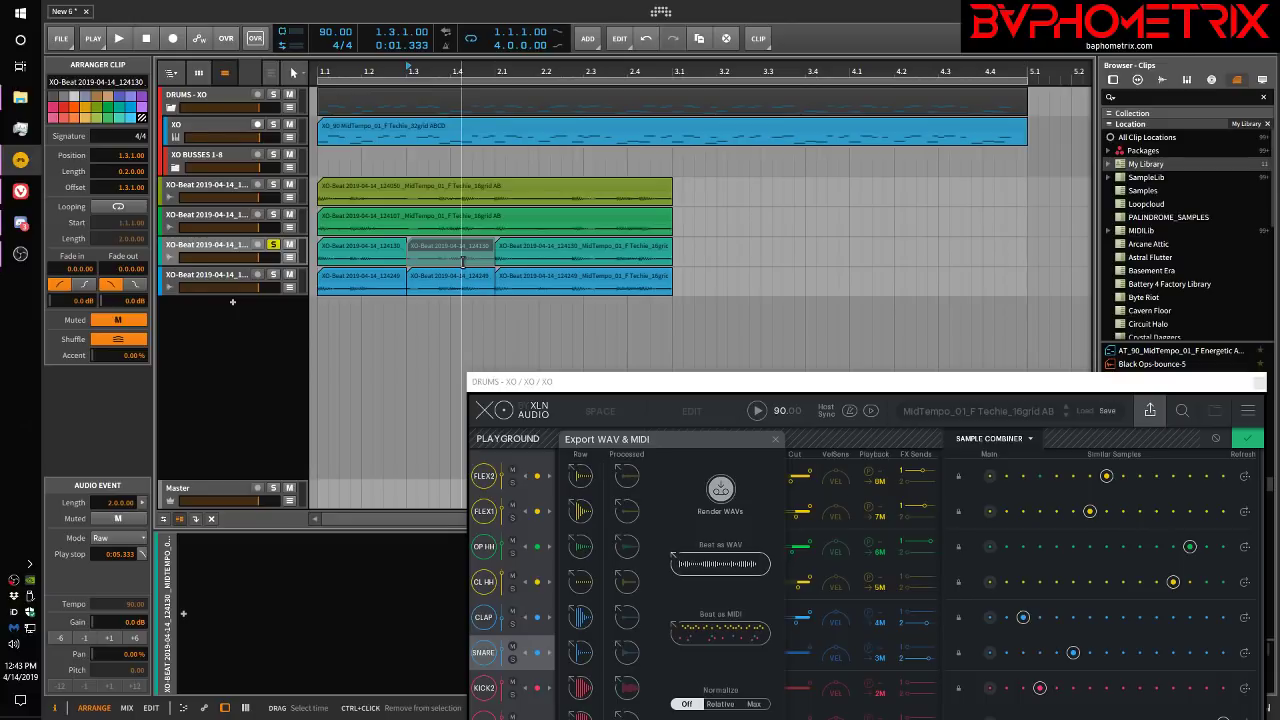
pyautogui.click(397, 280)
pyautogui.click(503, 278)
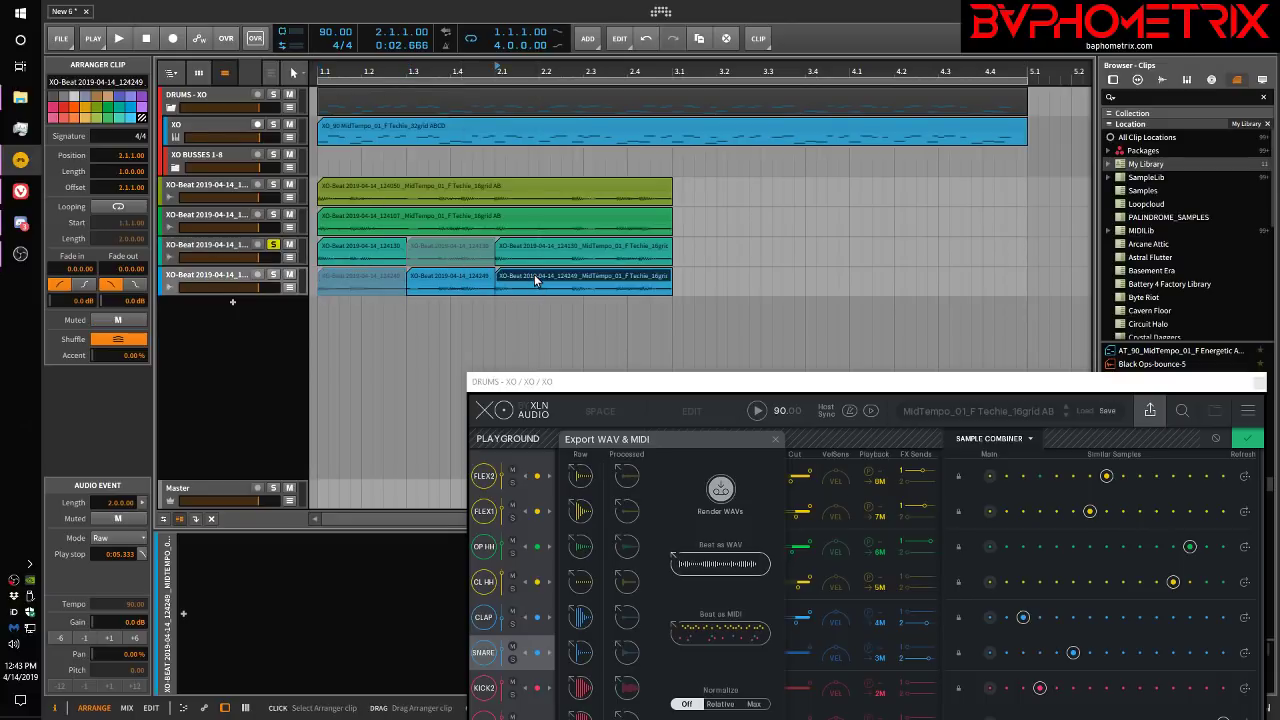
pyautogui.hotkey('alt', 'm')
# Step: Solo the fourth XO-Beat track alongside the third and audition their combined beat from 1.1
pyautogui.click(273, 274)
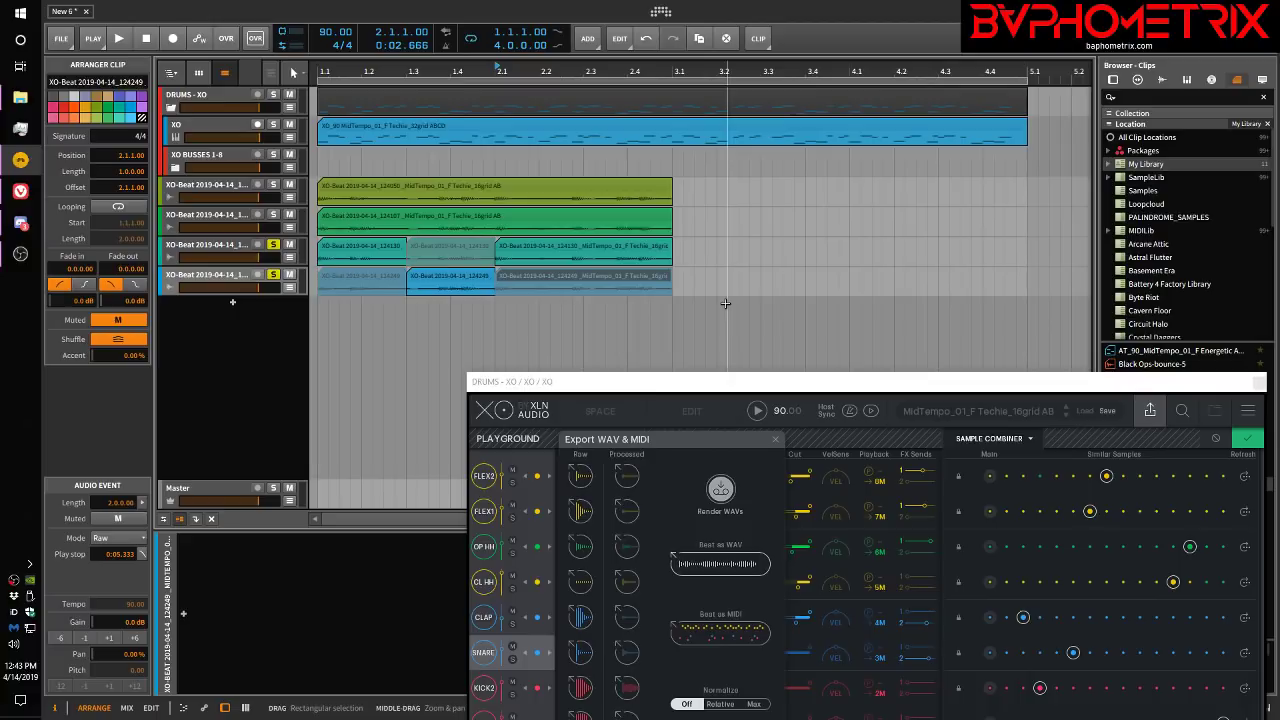
pyautogui.press('space')
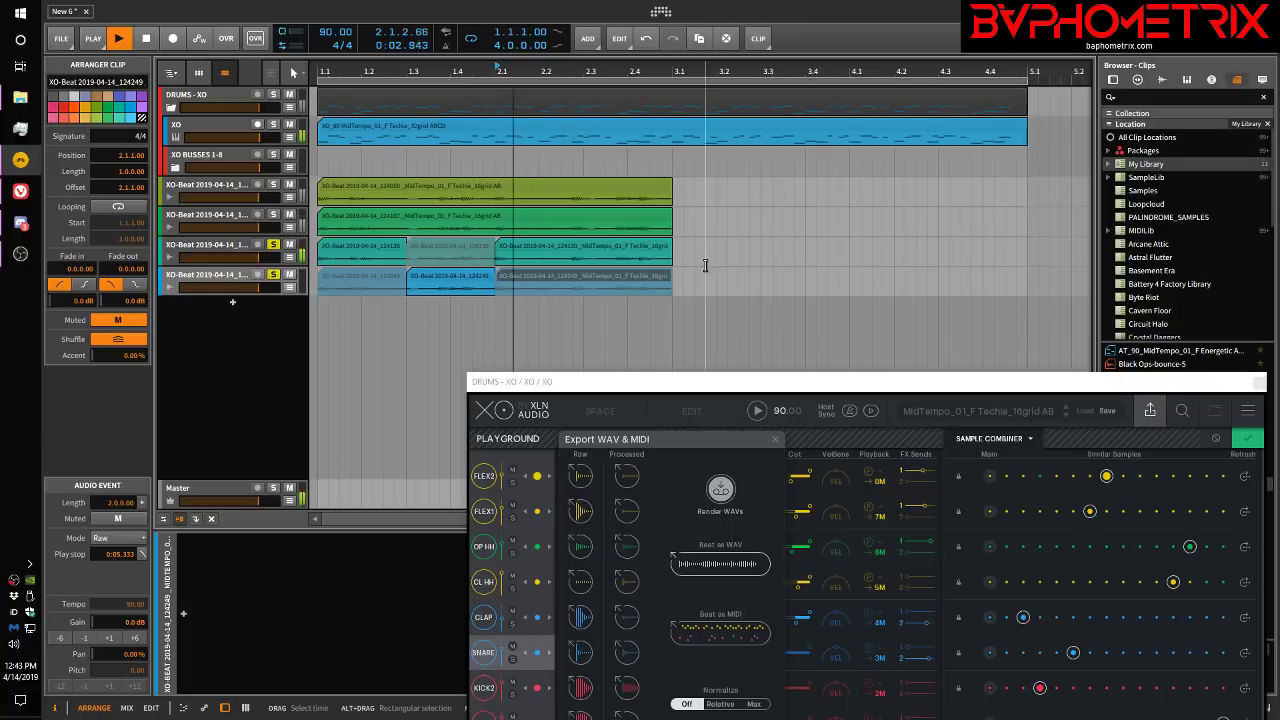
pyautogui.press('space')
pyautogui.click(380, 246)
pyautogui.press('space')
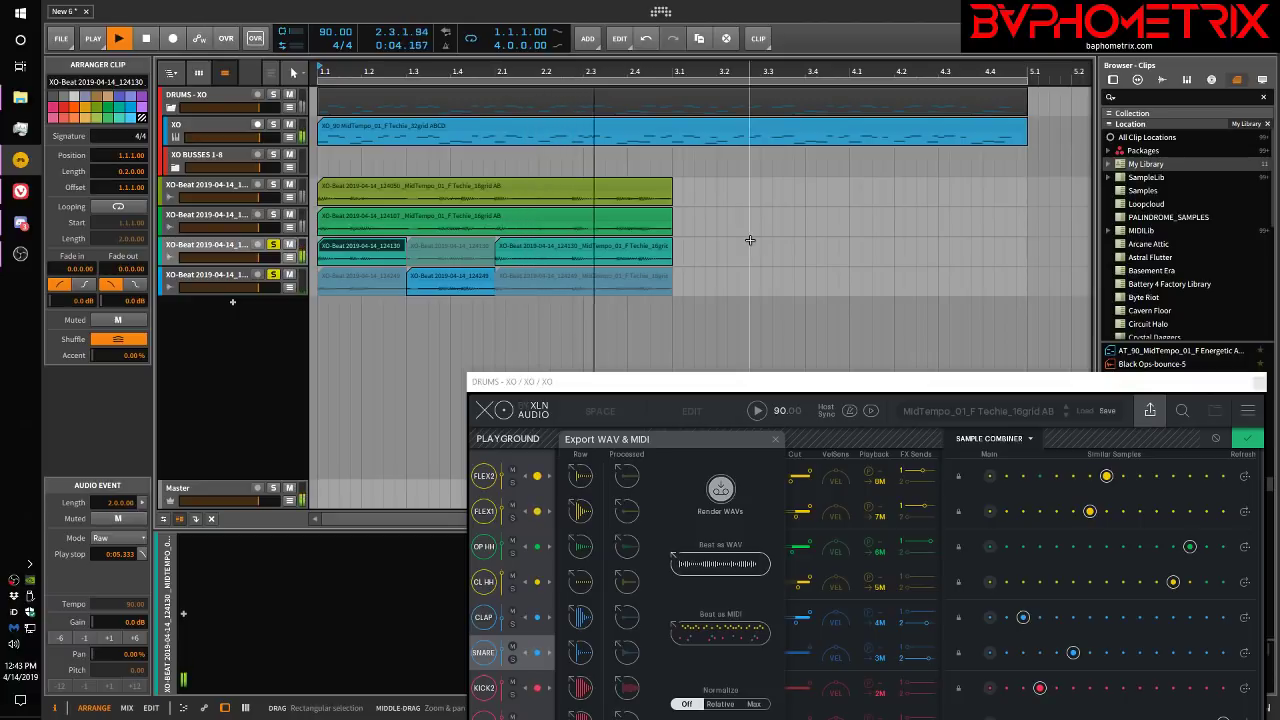
pyautogui.press('space')
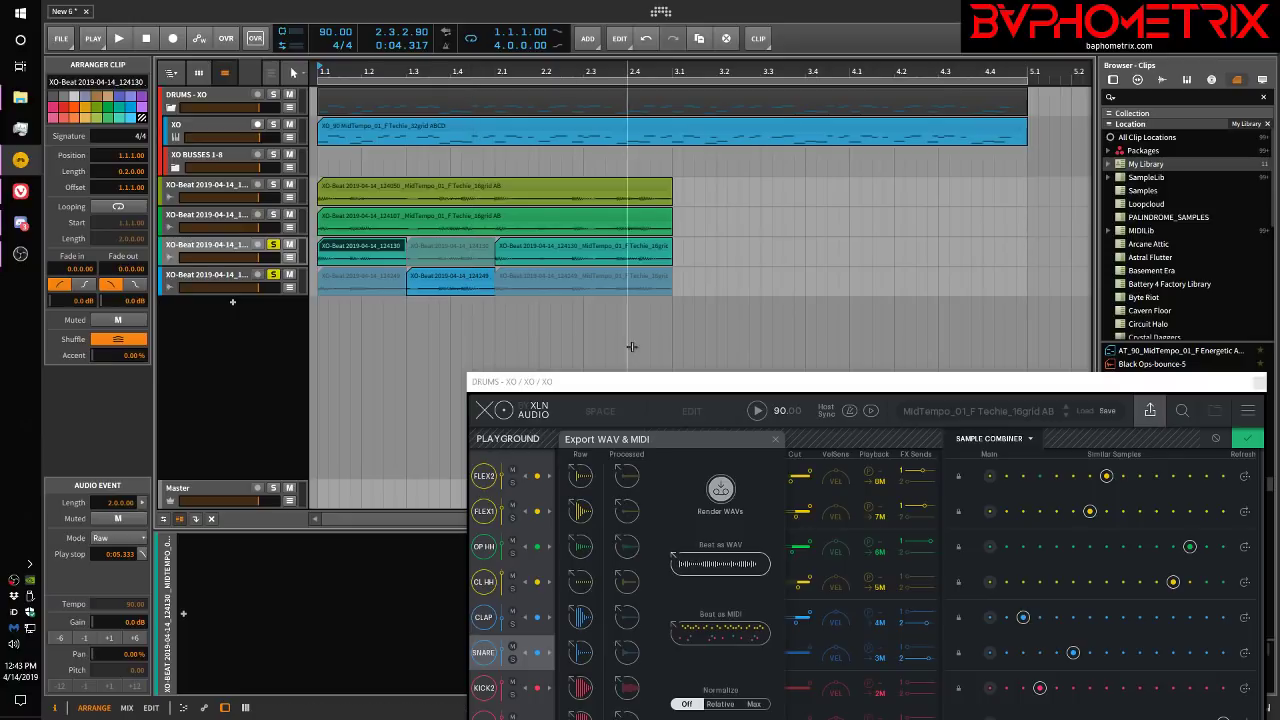
# Step: Close XO's Export WAV & MIDI panel and set every Sample Combiner row to its Main sample
pyautogui.moveTo(685, 387); pyautogui.dragTo(610, 213)
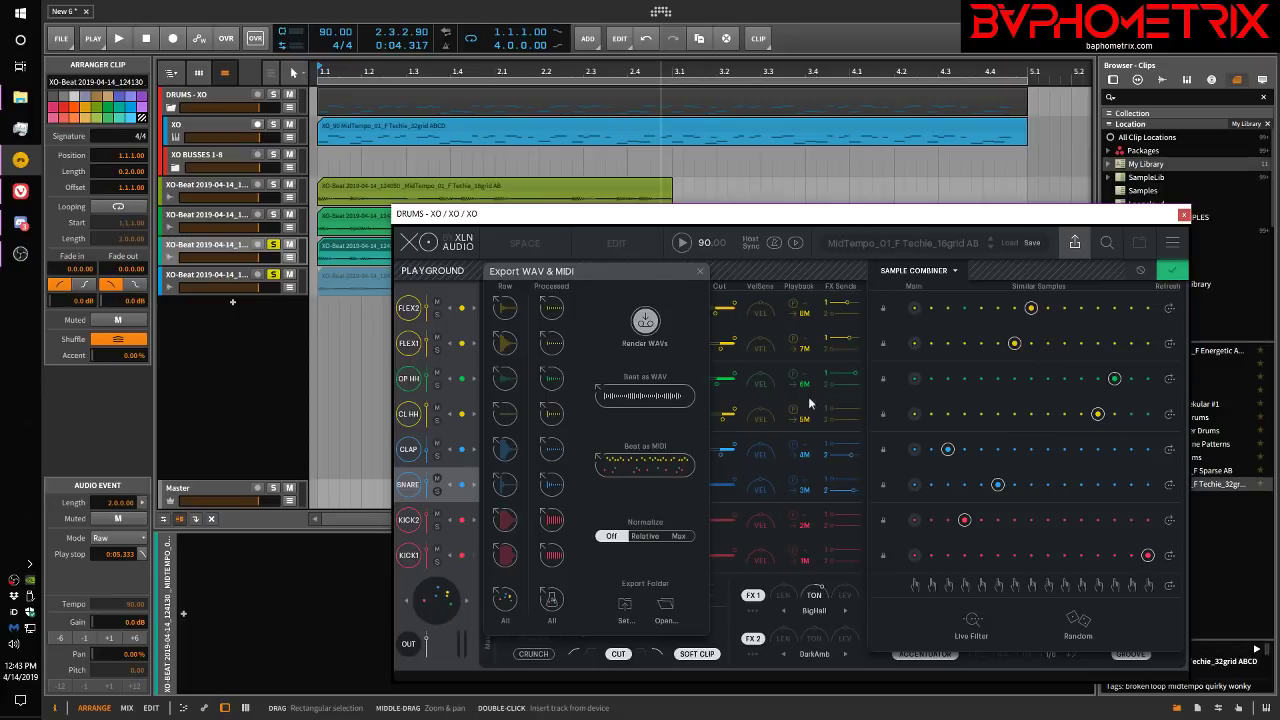
pyautogui.click(700, 272)
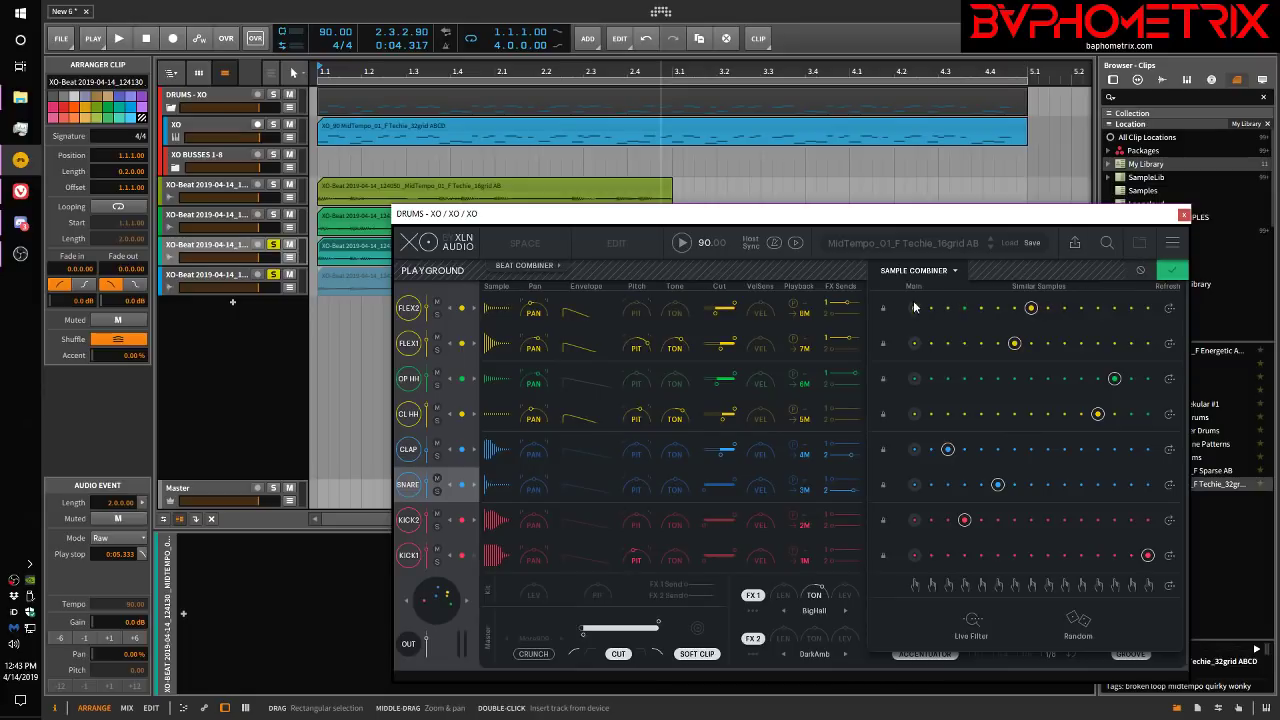
pyautogui.click(913, 584)
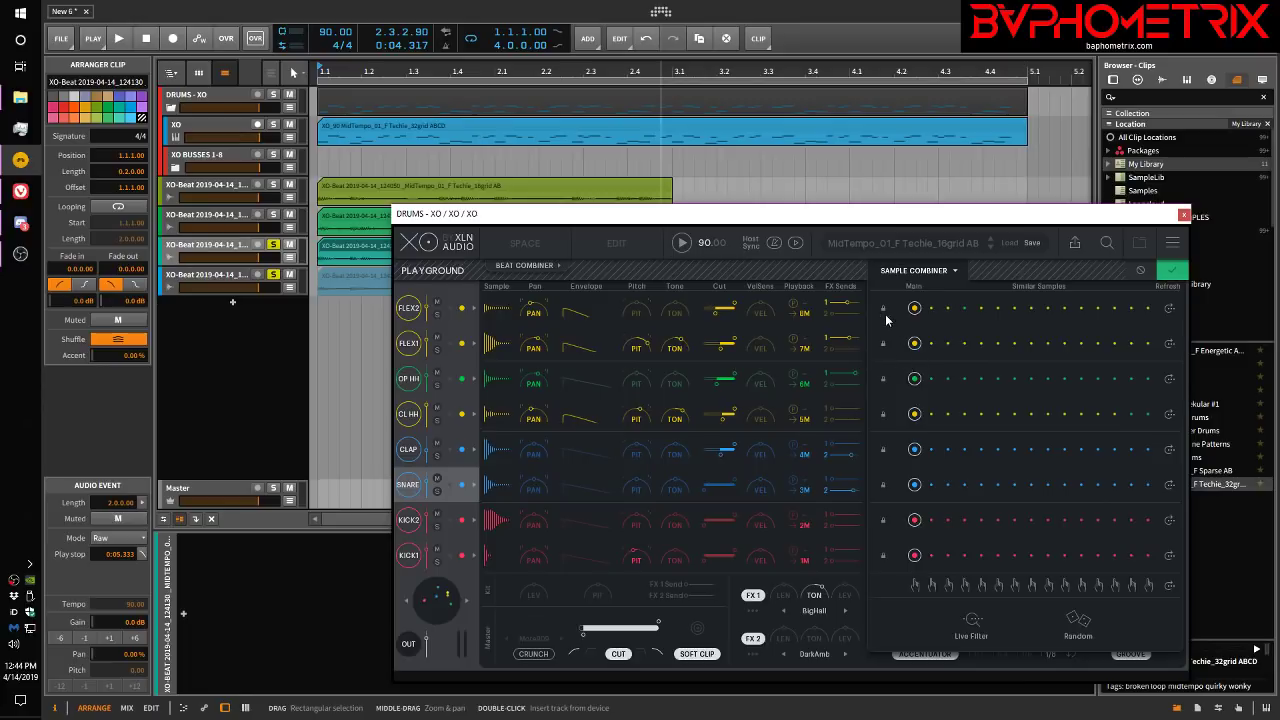
# Step: Take the lowest two XO-Beat tracks out of solo, and mute all four XO-Beat tracks to hear only the XO instrument
pyautogui.press('space')
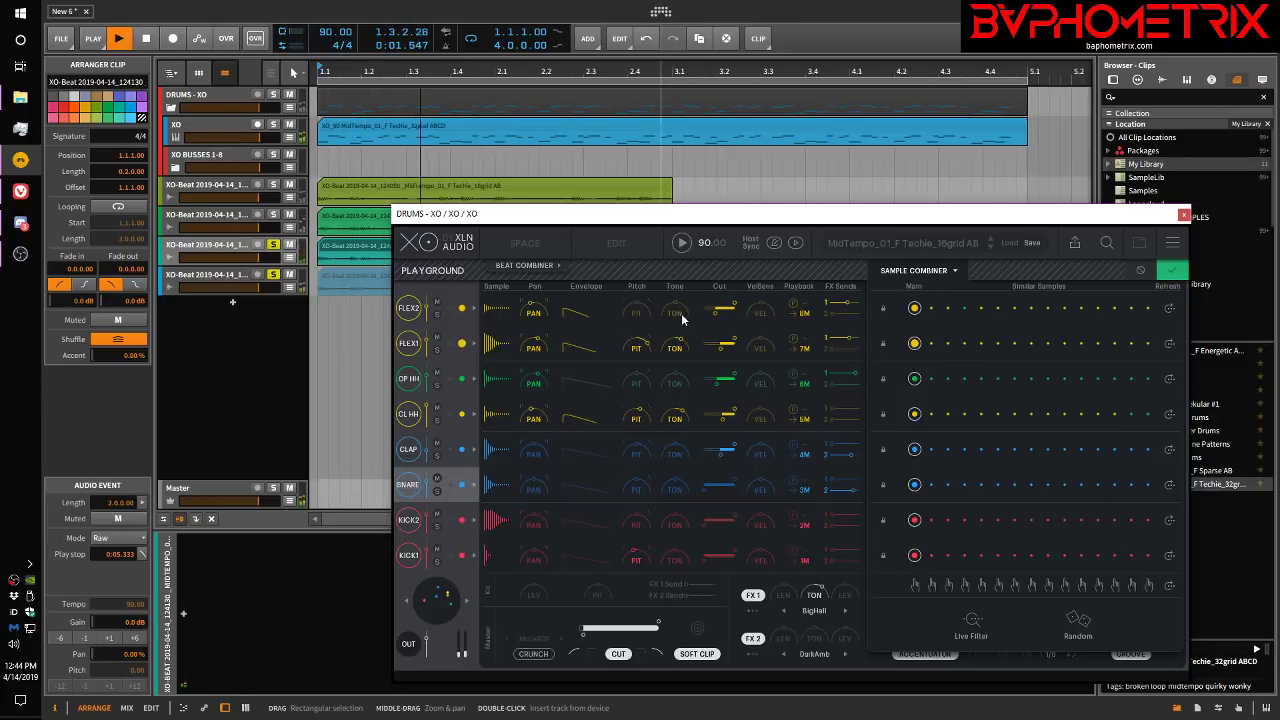
pyautogui.press('space')
pyautogui.click(273, 244)
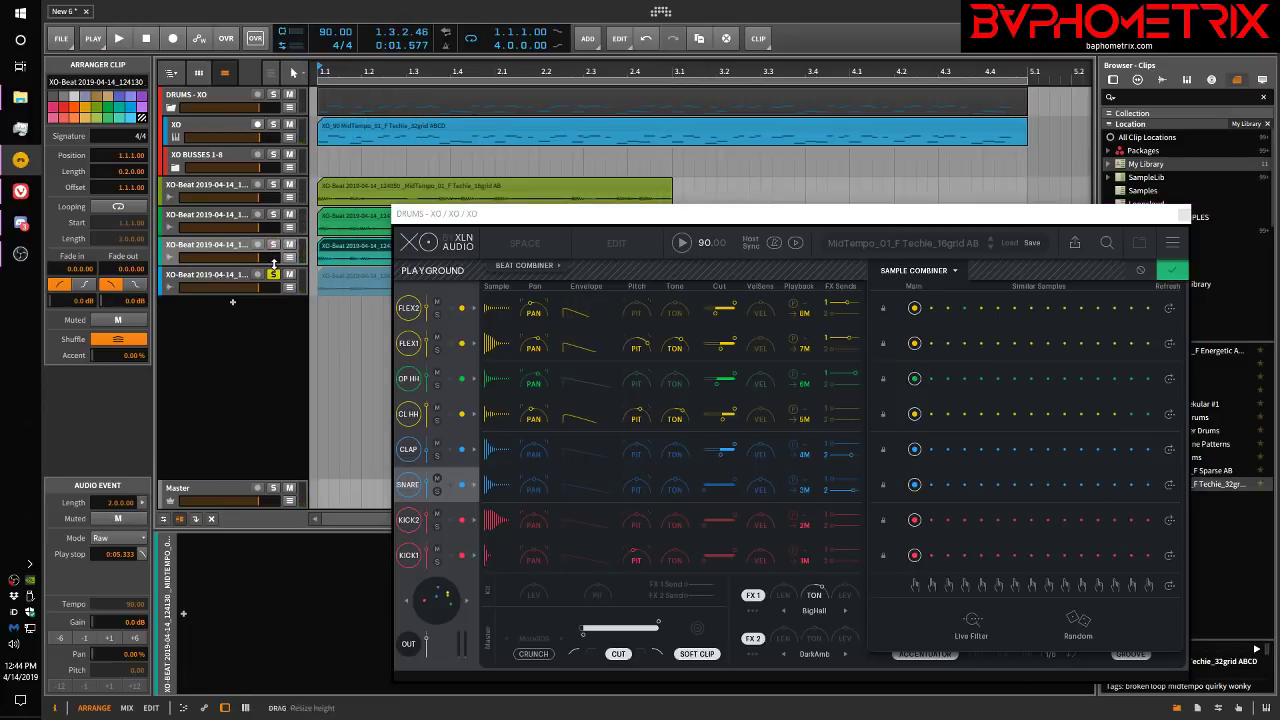
pyautogui.click(273, 274)
pyautogui.click(290, 185)
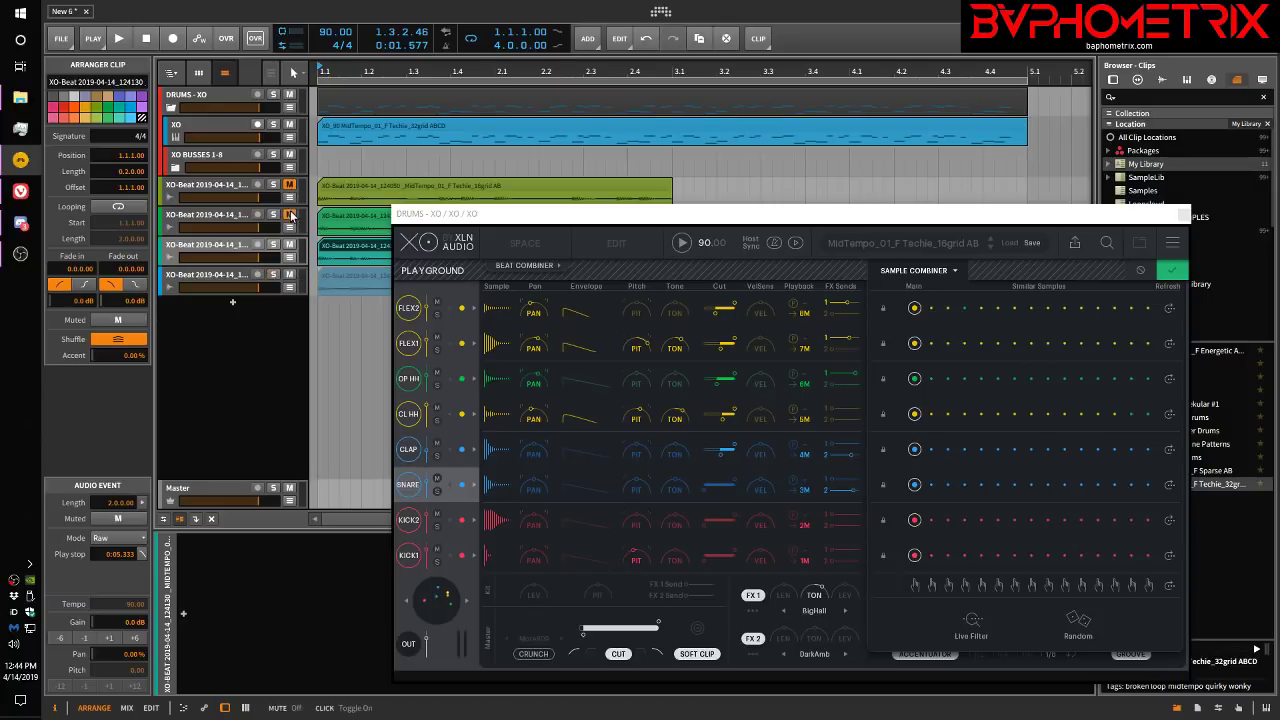
pyautogui.click(290, 244)
pyautogui.click(290, 274)
pyautogui.press('space')
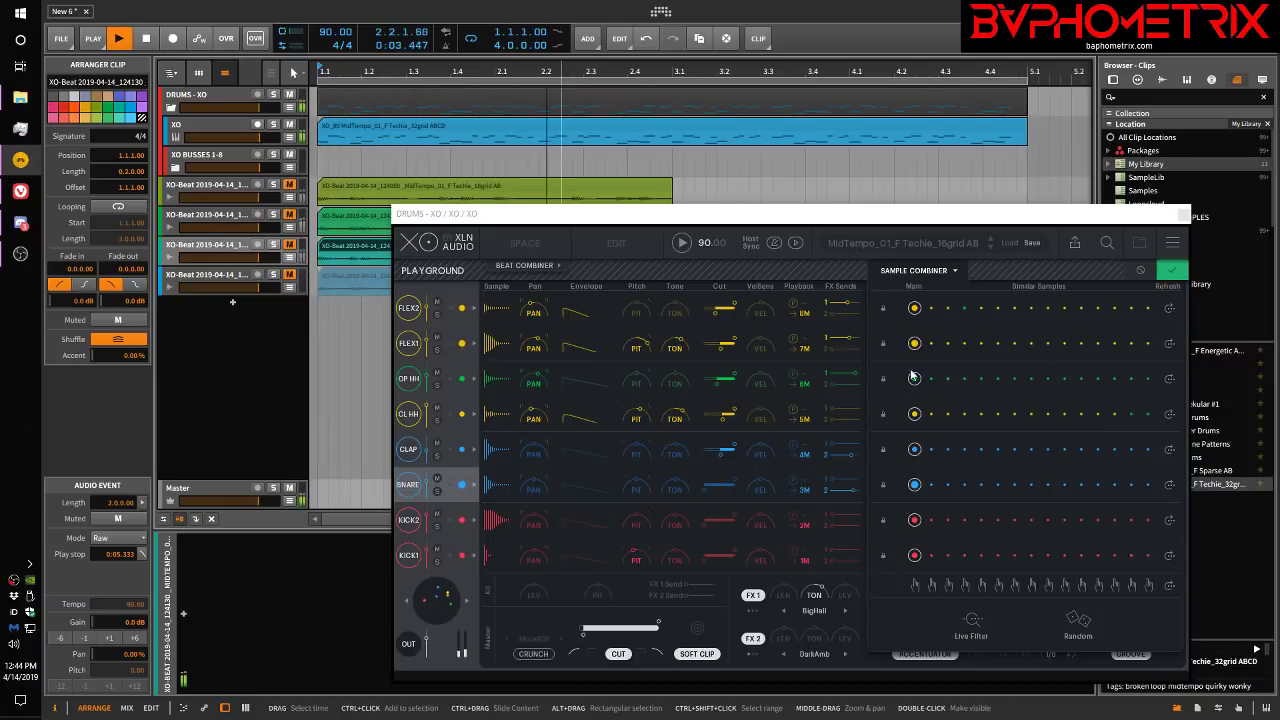
pyautogui.press('space')
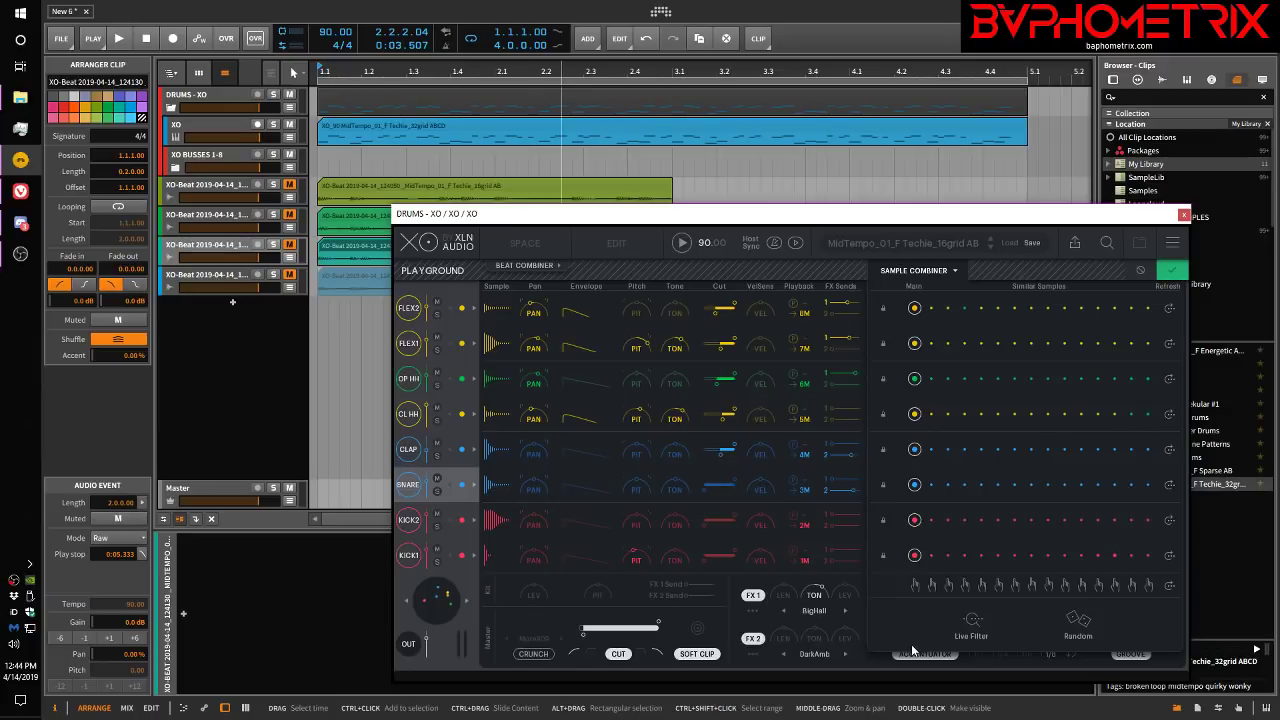
# Step: Enable Live Filter in the Sample Combiner with the first similar-sample column active, and start XO's own playback
pyautogui.click(973, 619)
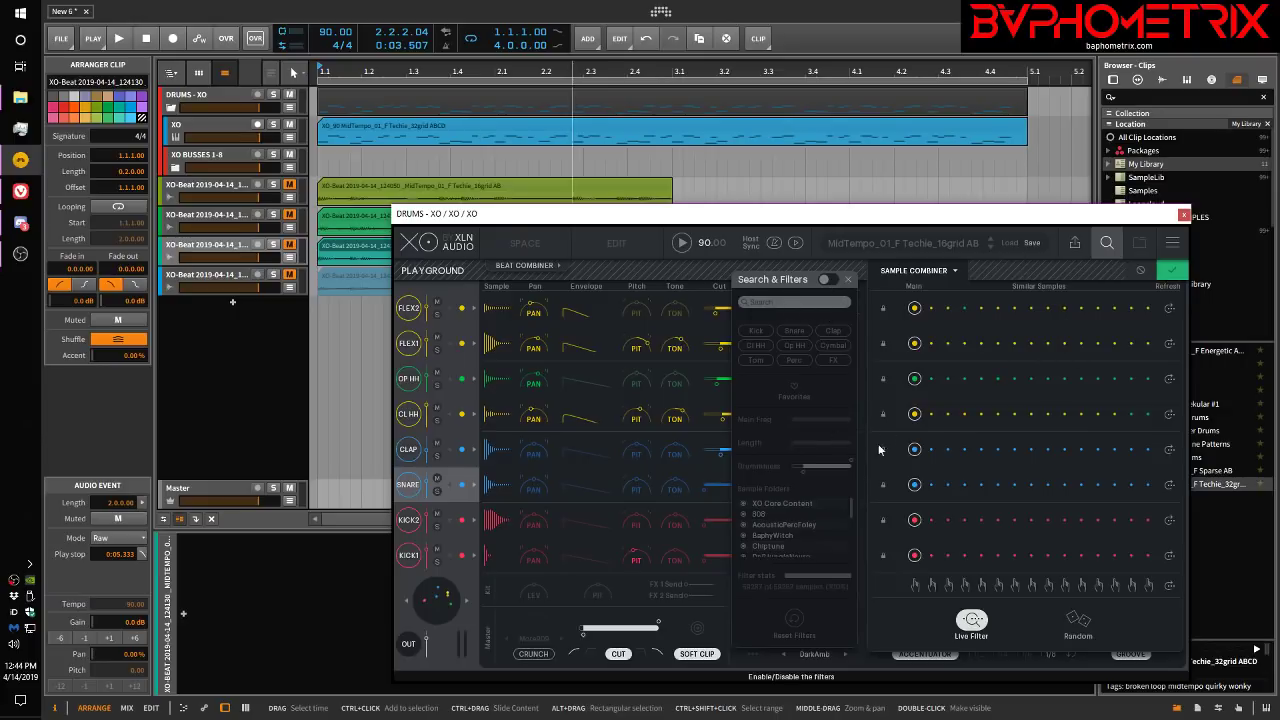
pyautogui.click(683, 243)
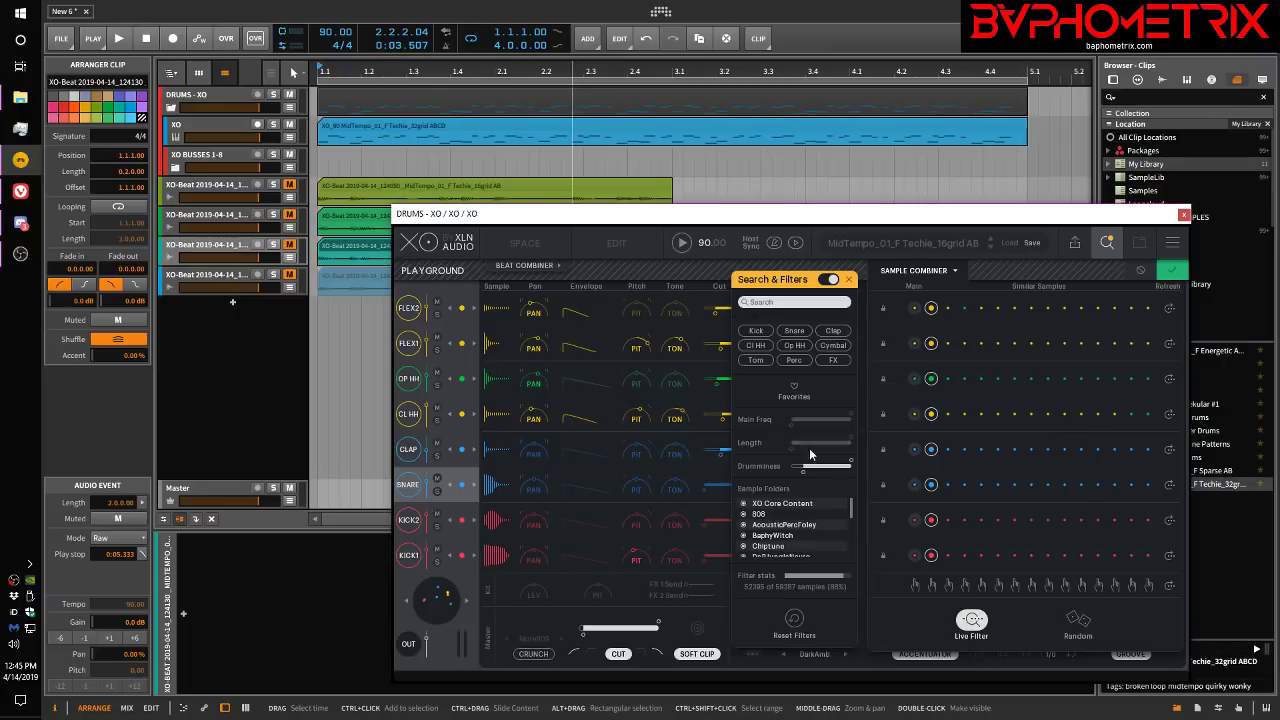
pyautogui.click(682, 243)
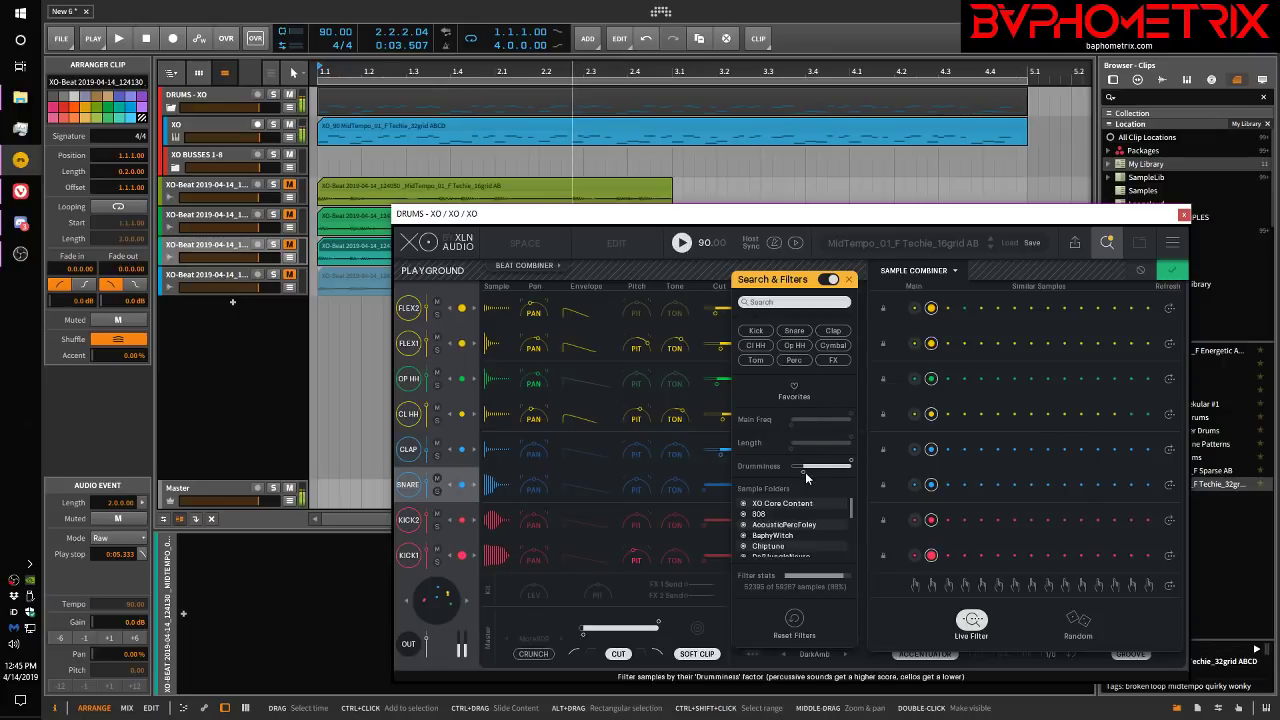
# Step: Raise the minimums of the Drumminess, Length and Main Freq filters to restrict the similar samples to their upper ranges
pyautogui.moveTo(801, 471); pyautogui.dragTo(831, 495)
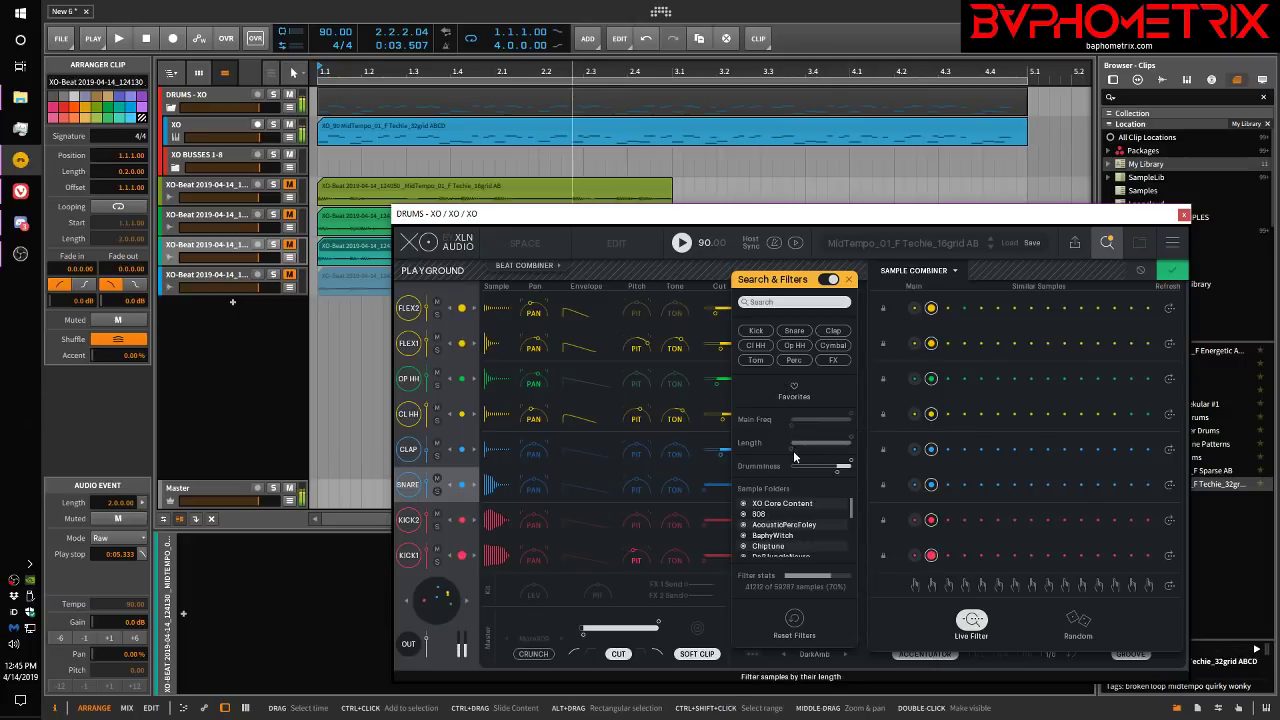
pyautogui.moveTo(793, 453)
pyautogui.moveTo(793, 453); pyautogui.dragTo(829, 453)
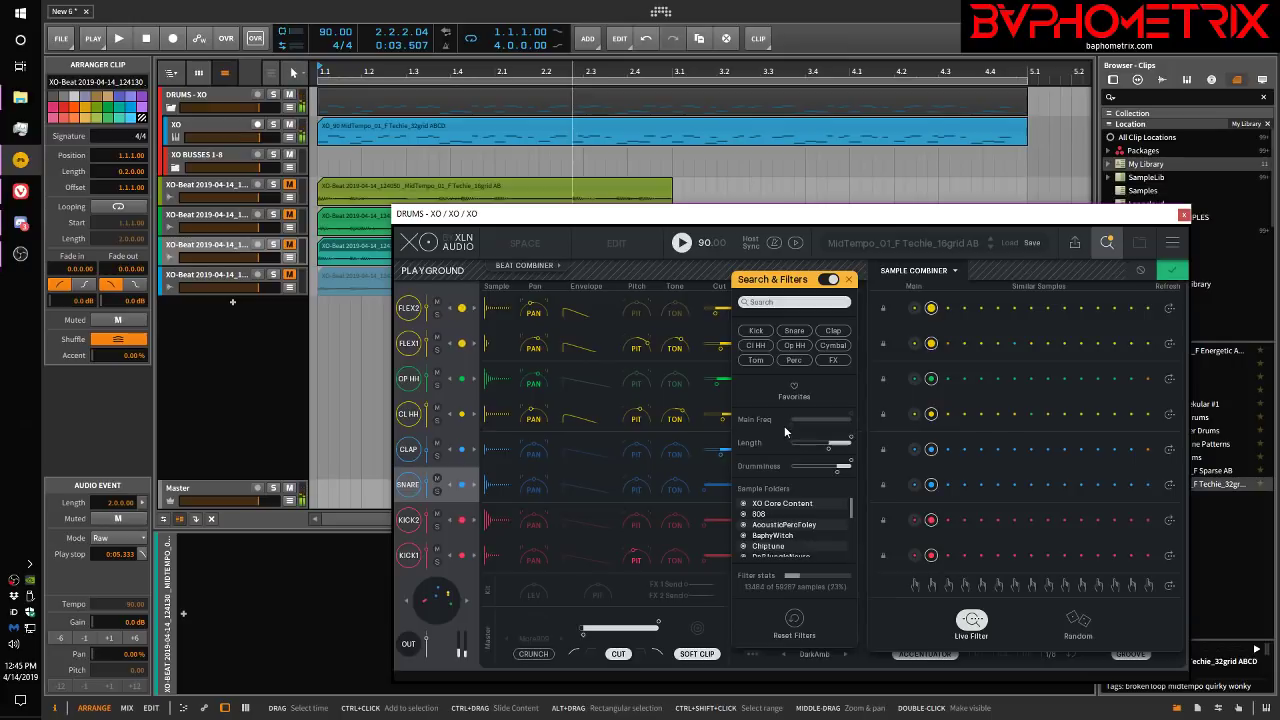
pyautogui.moveTo(793, 431); pyautogui.dragTo(828, 429)
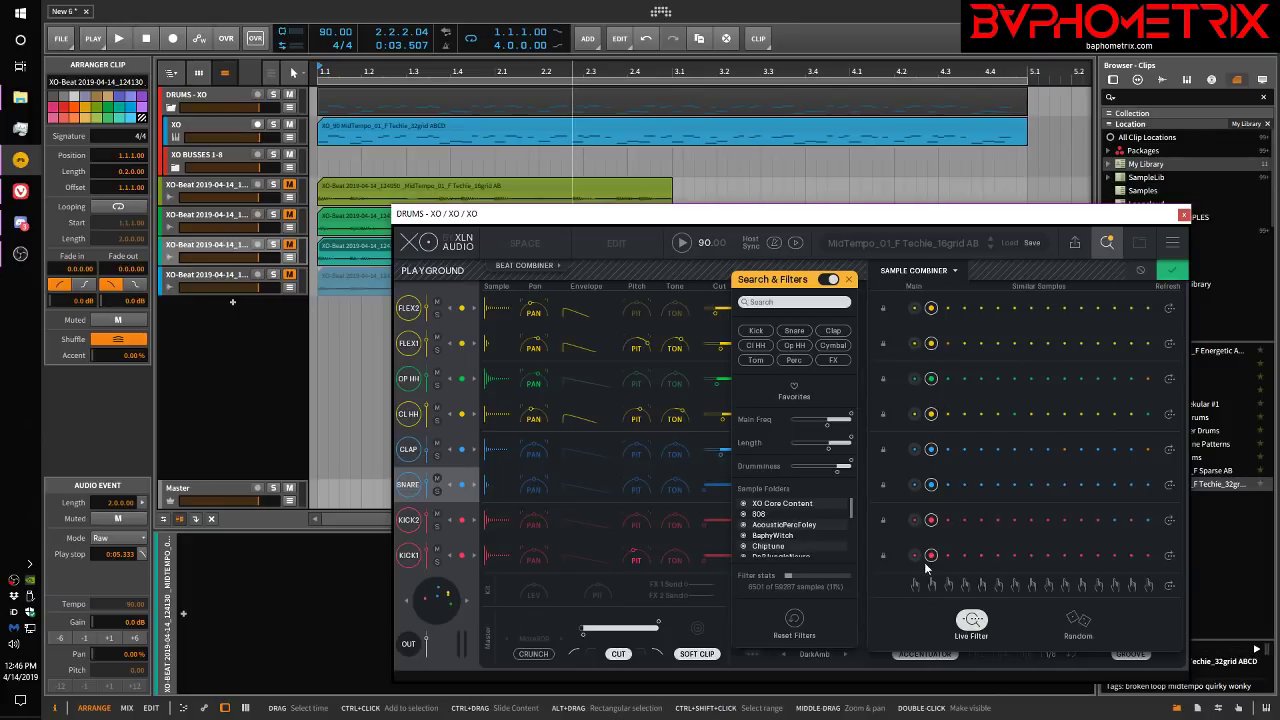
# Step: Play the filtered beat and audition successive similar-sample columns, returning to the first one
pyautogui.click(683, 242)
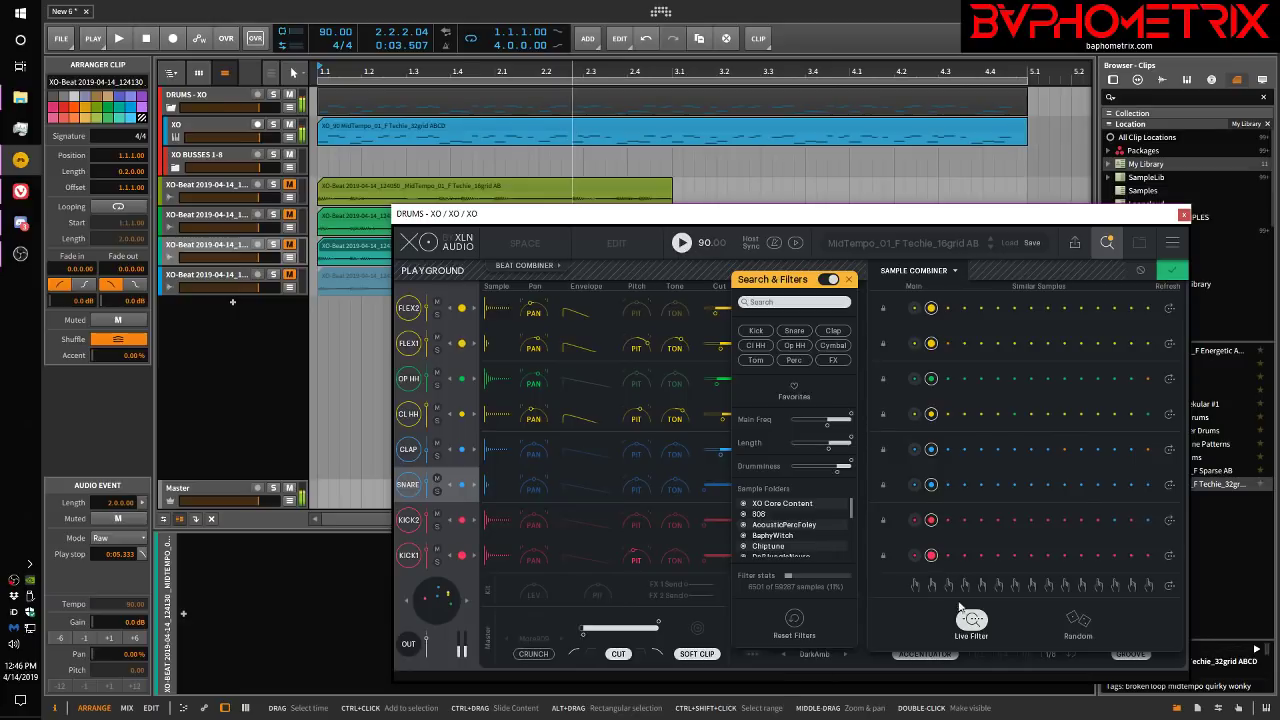
pyautogui.click(948, 586)
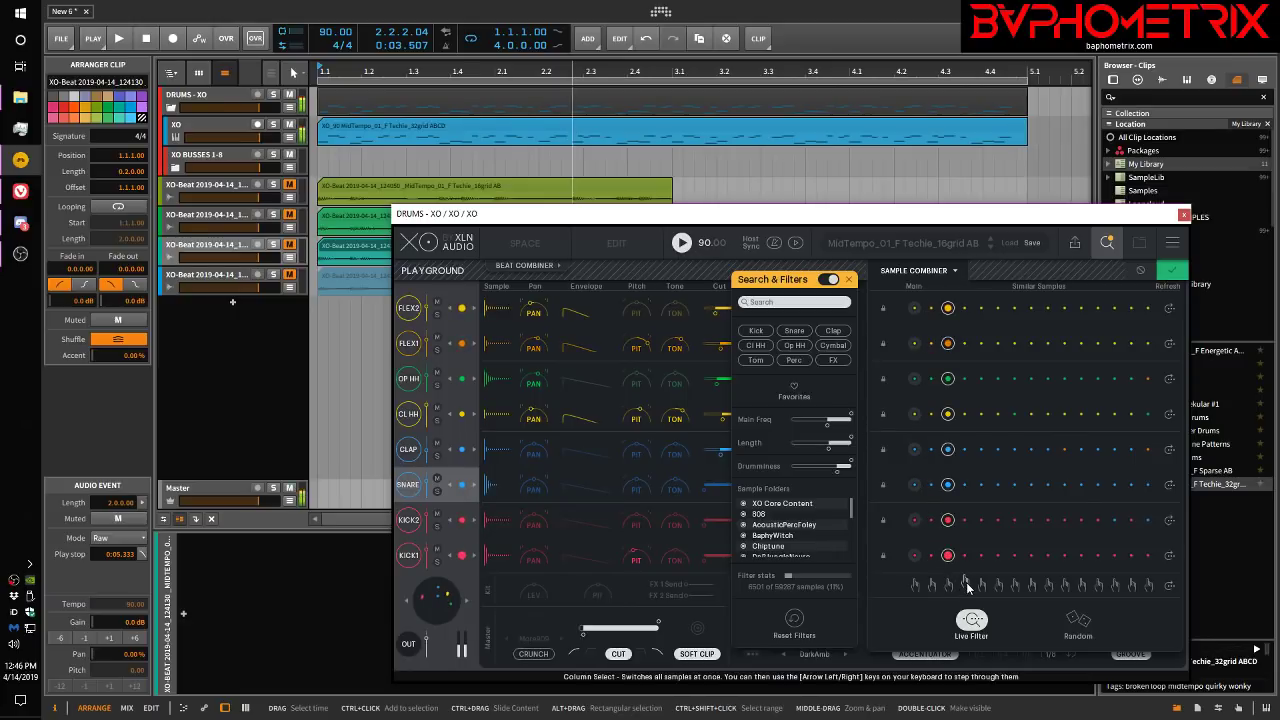
pyautogui.click(966, 584)
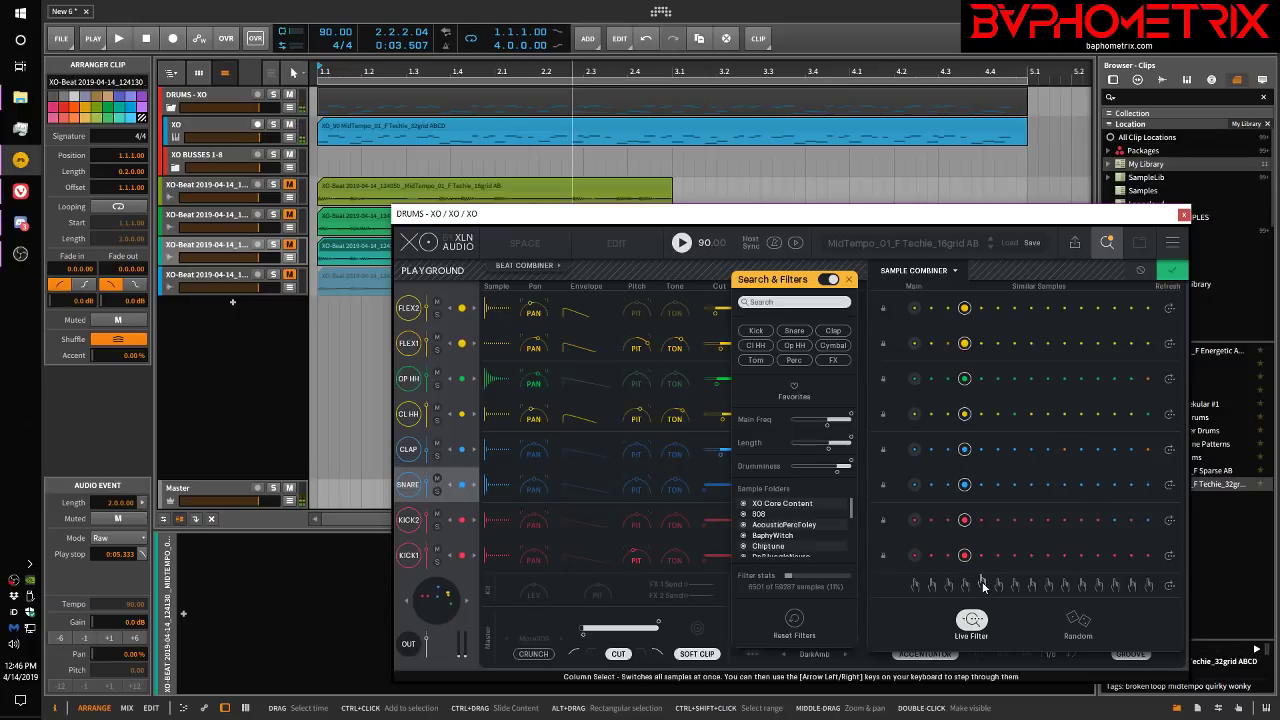
pyautogui.click(982, 586)
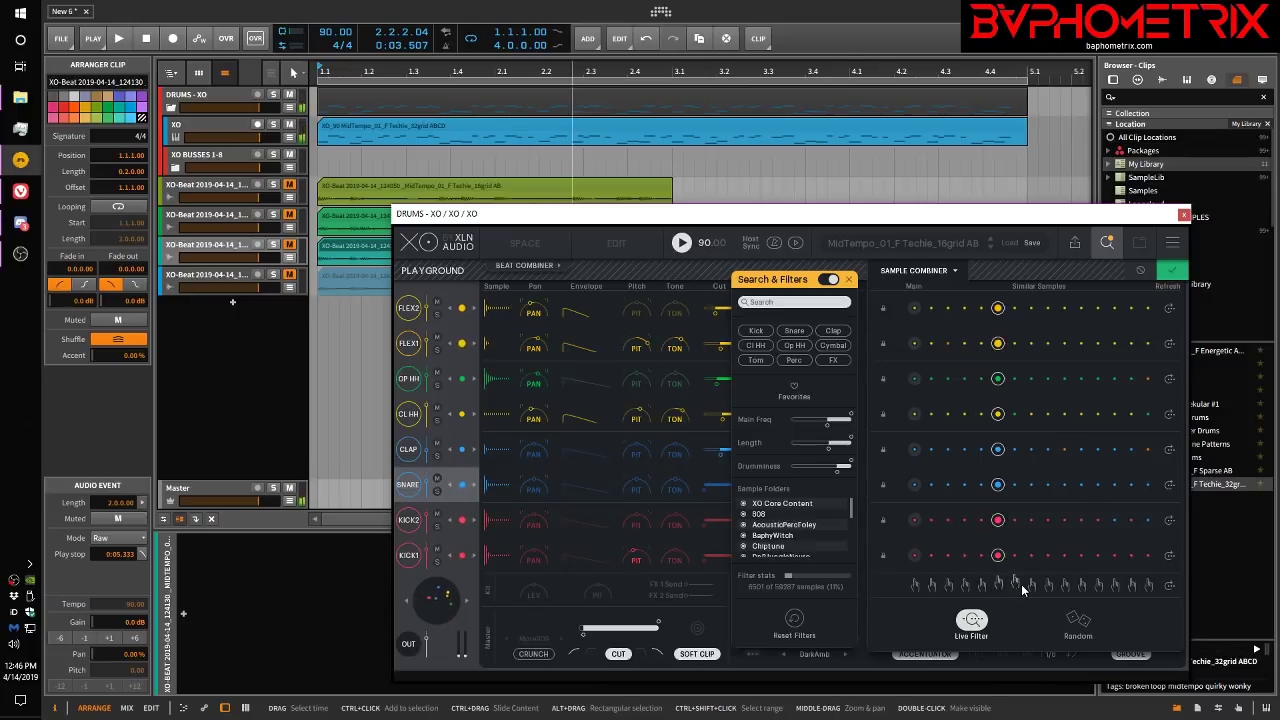
pyautogui.click(999, 584)
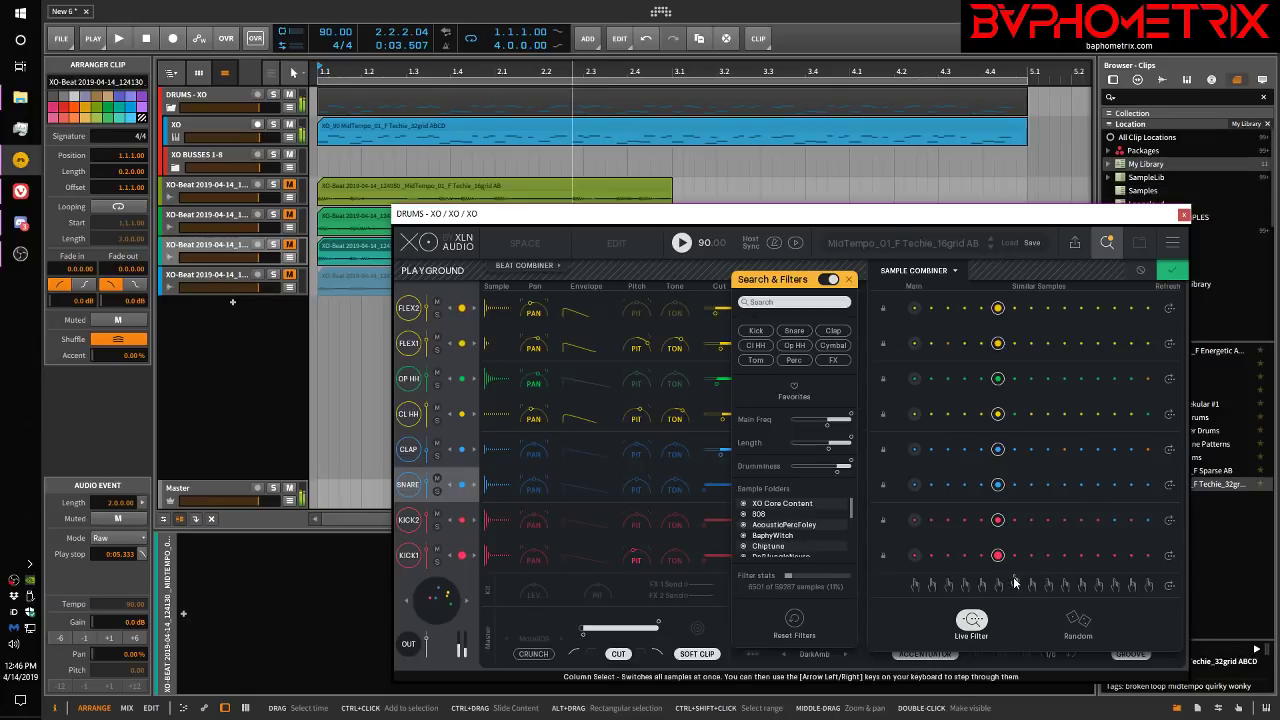
pyautogui.click(1015, 584)
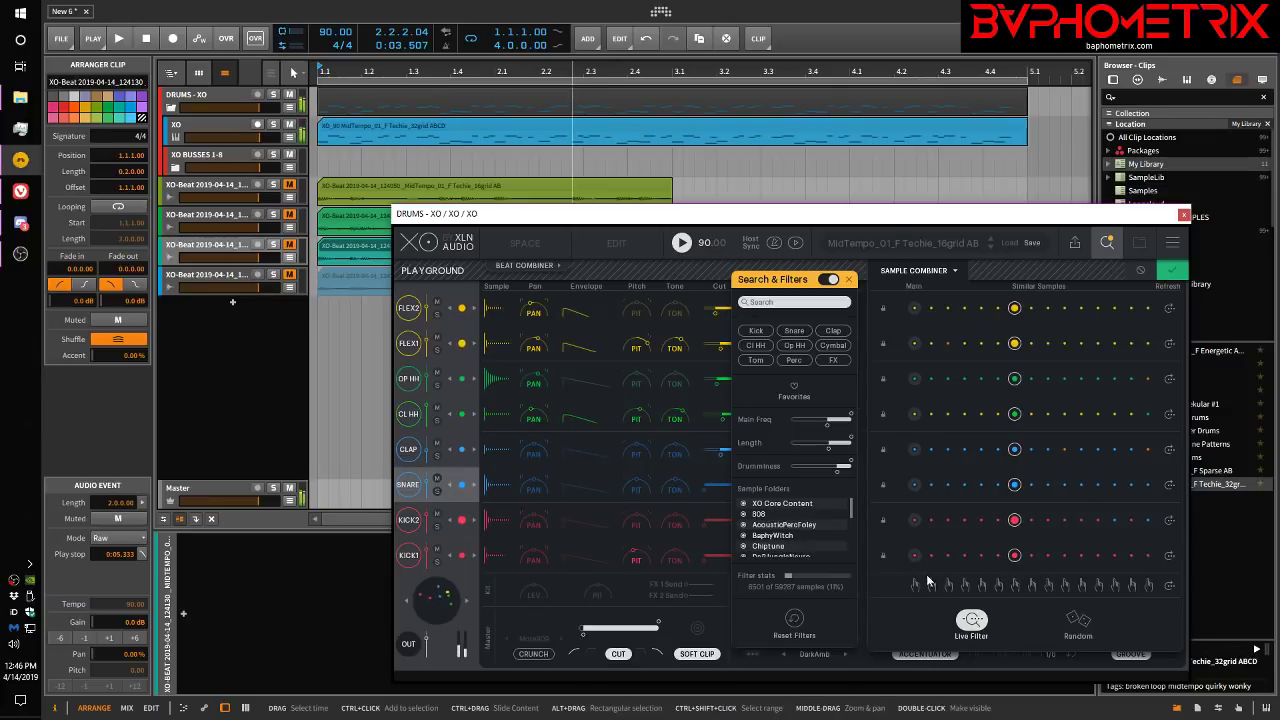
pyautogui.click(930, 584)
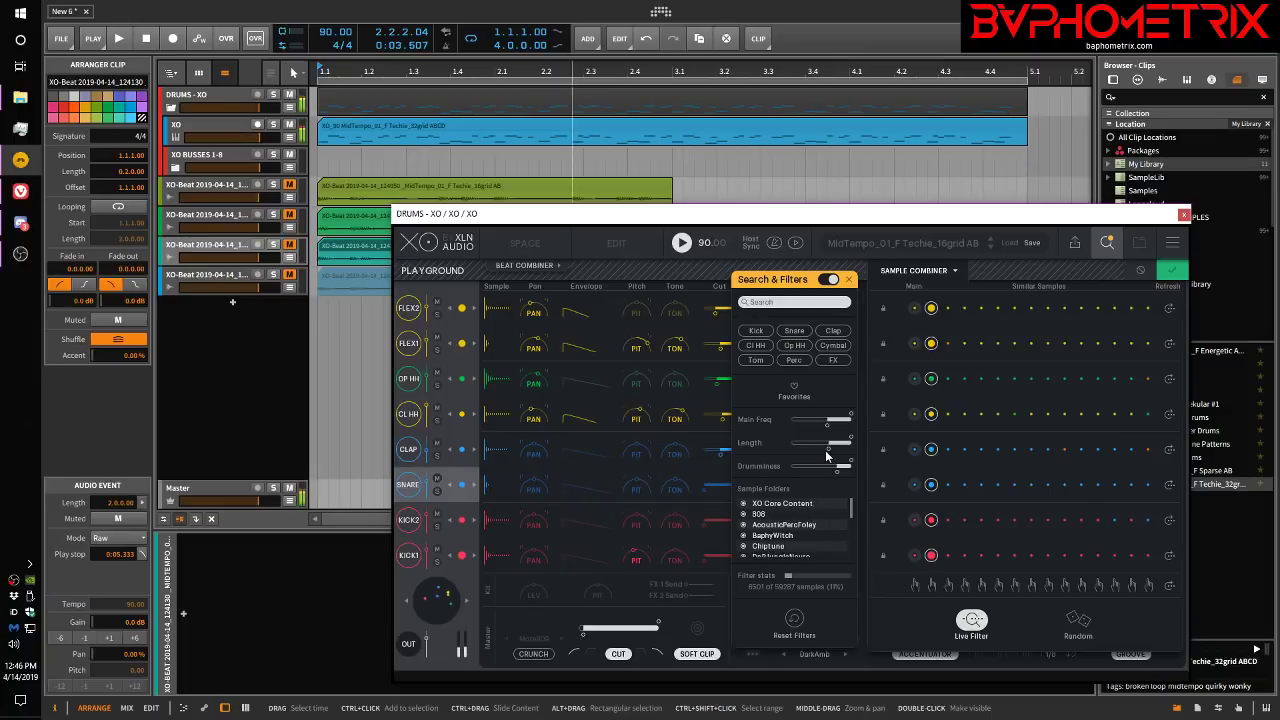
# Step: Raise the Main Freq filter's minimum further, and move its range into a narrow middle band
pyautogui.moveTo(830, 432)
pyautogui.mouseDown()
pyautogui.moveTo(840, 428)
pyautogui.moveTo(841, 448)
pyautogui.moveTo(828, 455)
pyautogui.mouseUp()
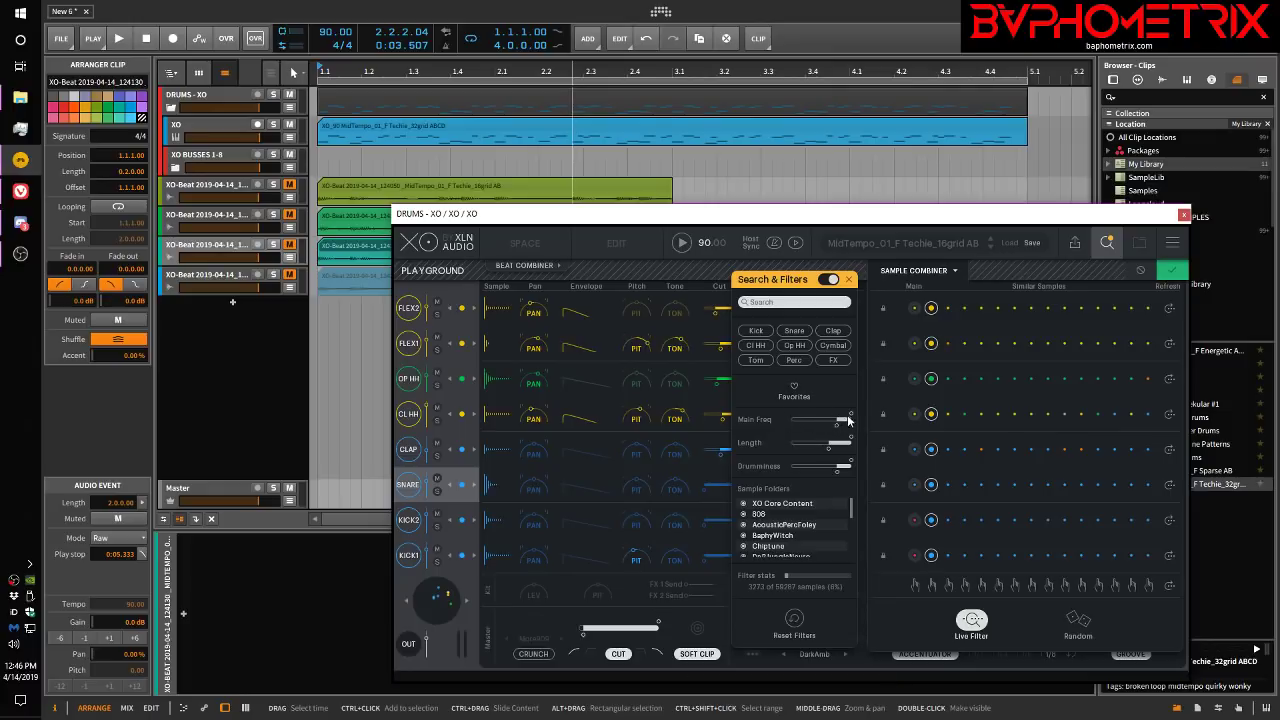
pyautogui.moveTo(848, 421); pyautogui.dragTo(805, 420)
pyautogui.moveTo(840, 431); pyautogui.dragTo(827, 428)
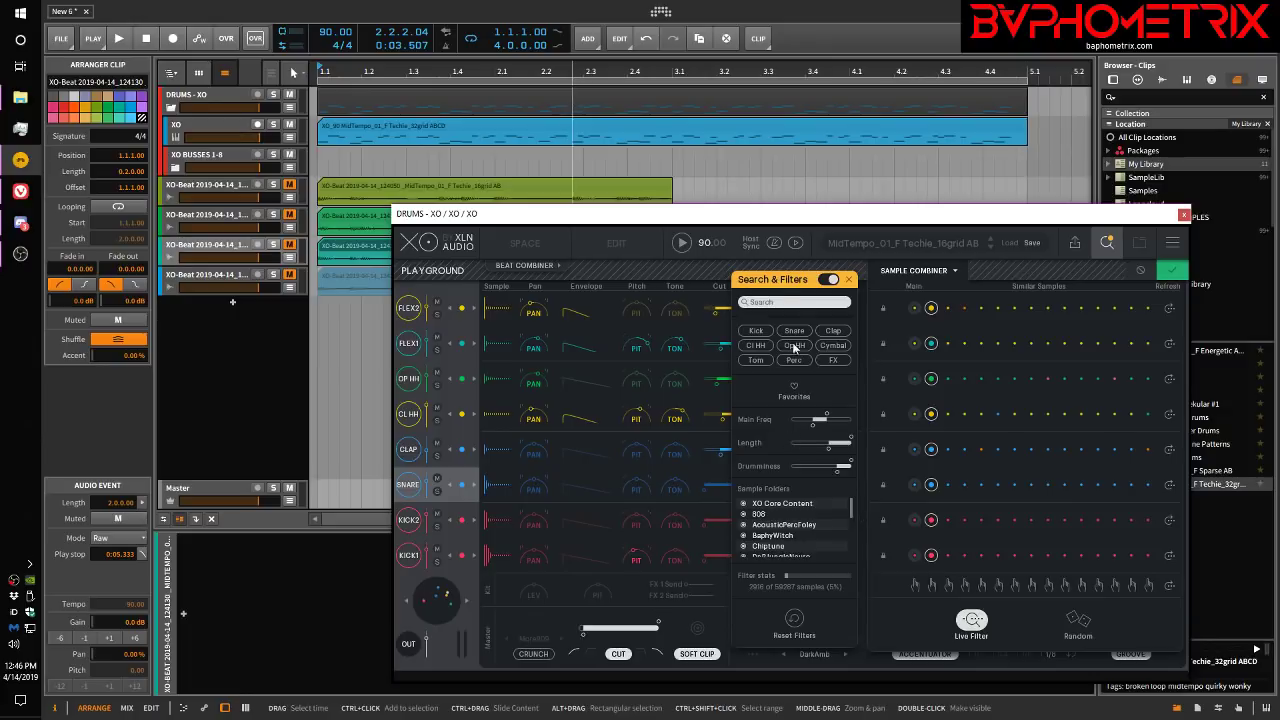
# Step: With XO playing, slide the Main Freq band down to about 87–253 Hz and back up to a higher range
pyautogui.click(684, 243)
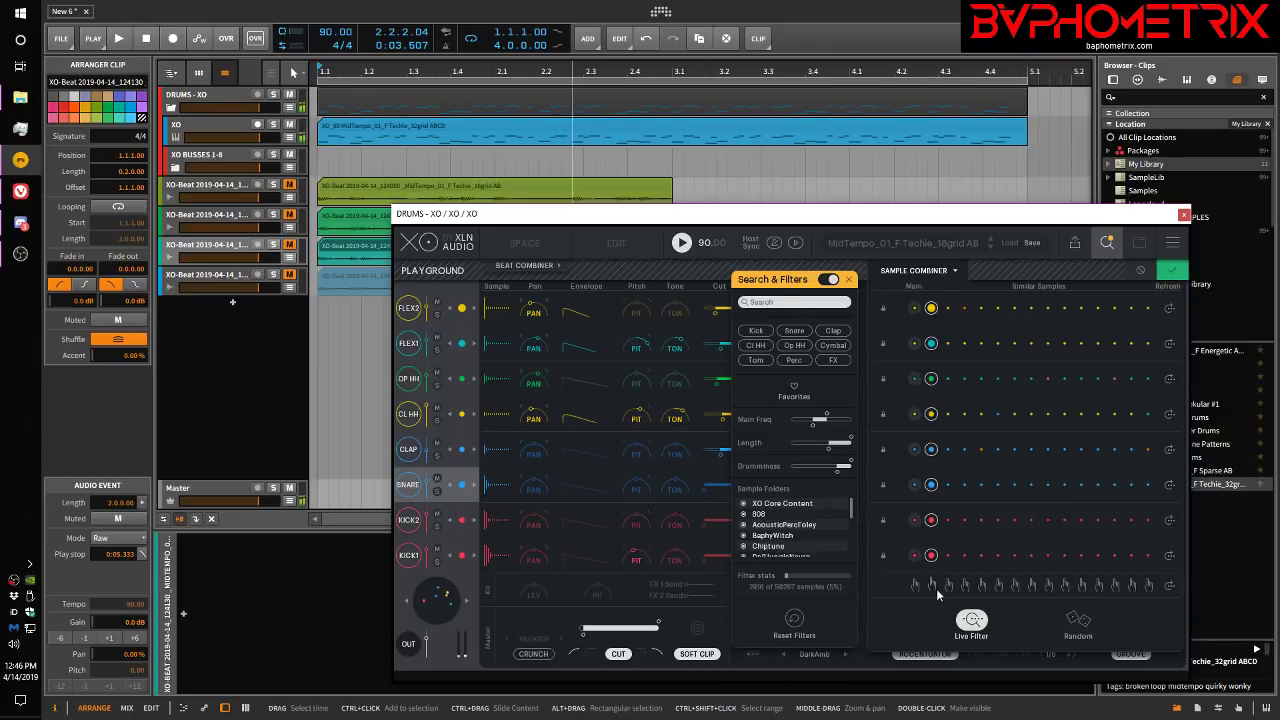
pyautogui.moveTo(822, 424); pyautogui.dragTo(807, 424)
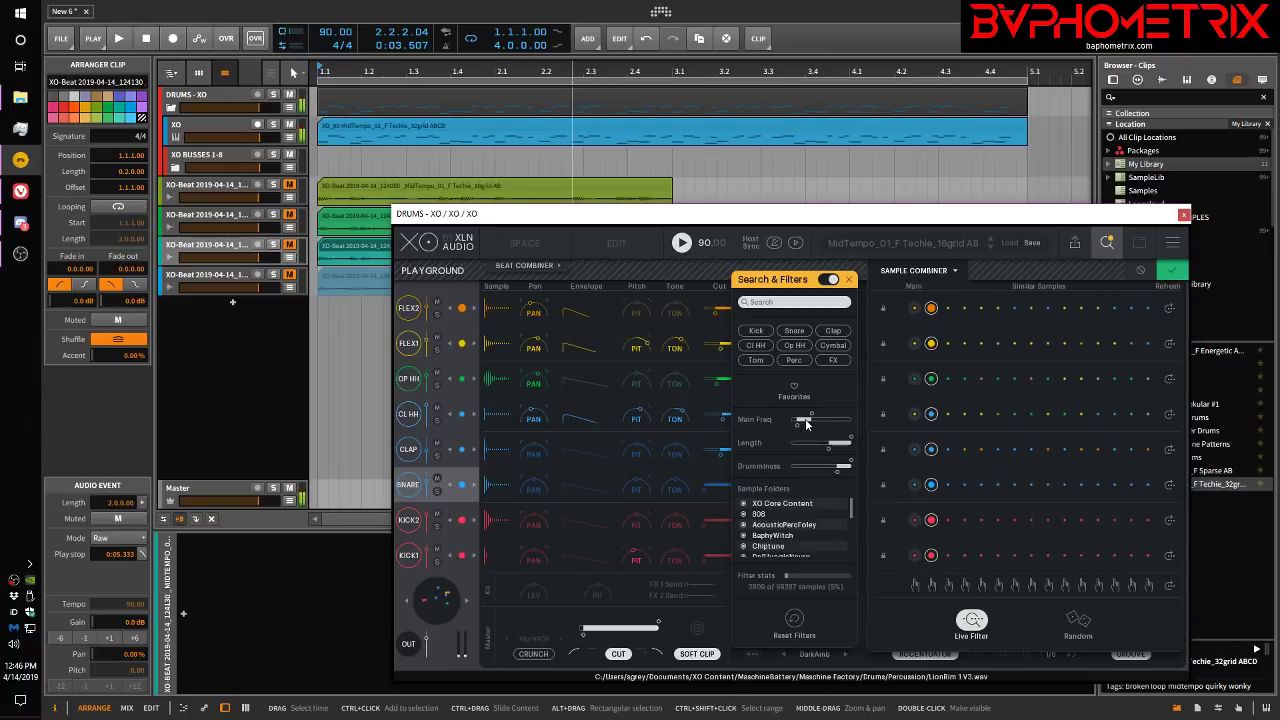
pyautogui.moveTo(807, 424)
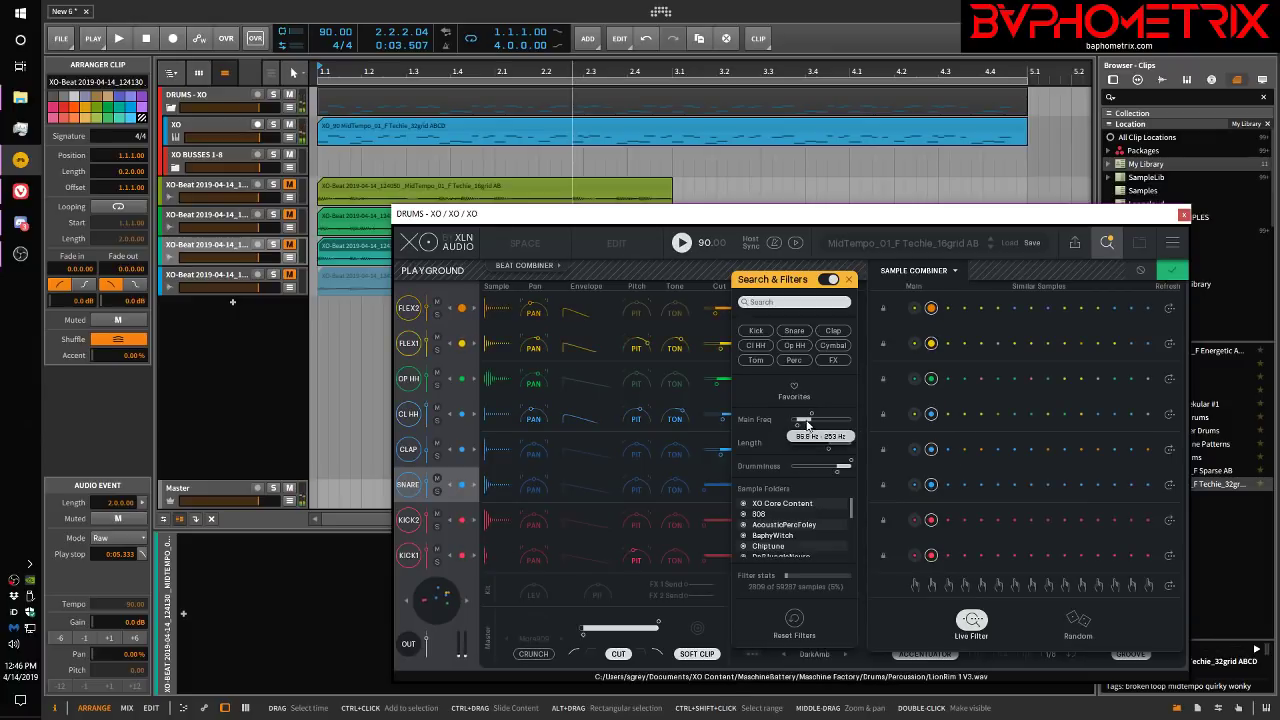
pyautogui.moveTo(807, 424); pyautogui.dragTo(834, 427)
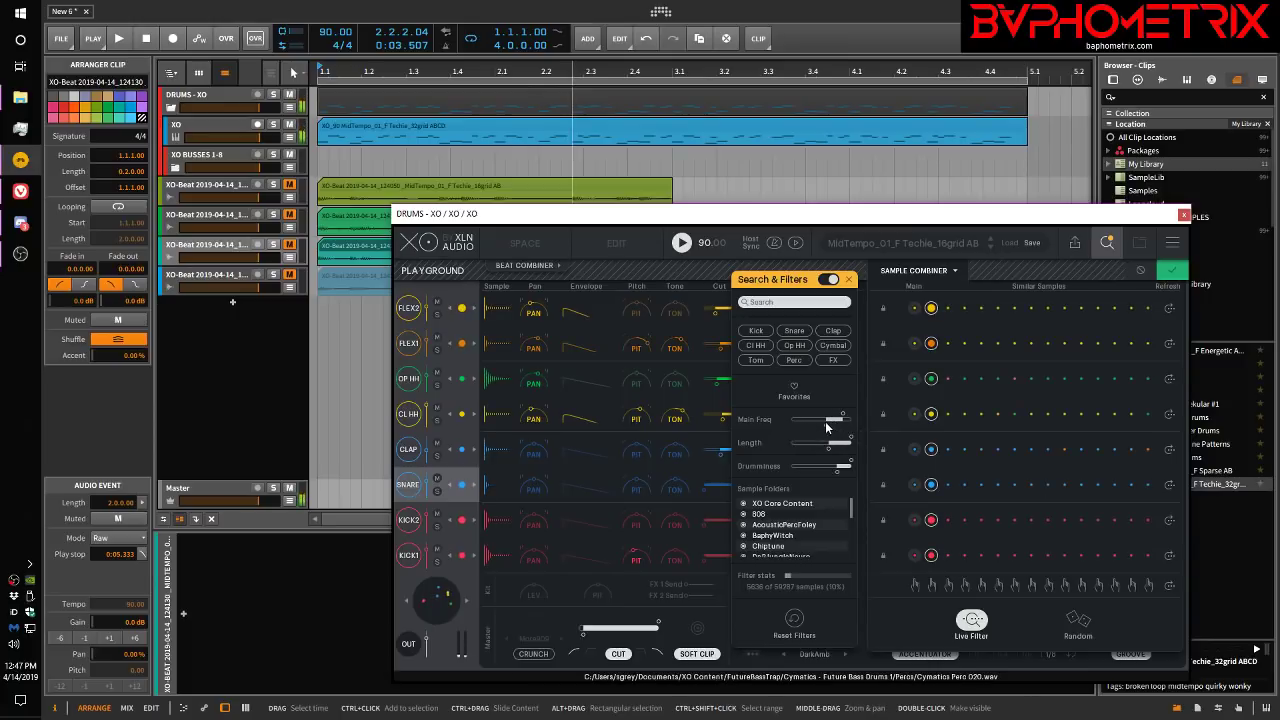
# Step: Lower the Length and Drumminess minimums, and shift the Main Freq band down to a lower-middle range
pyautogui.moveTo(829, 450); pyautogui.dragTo(800, 472)
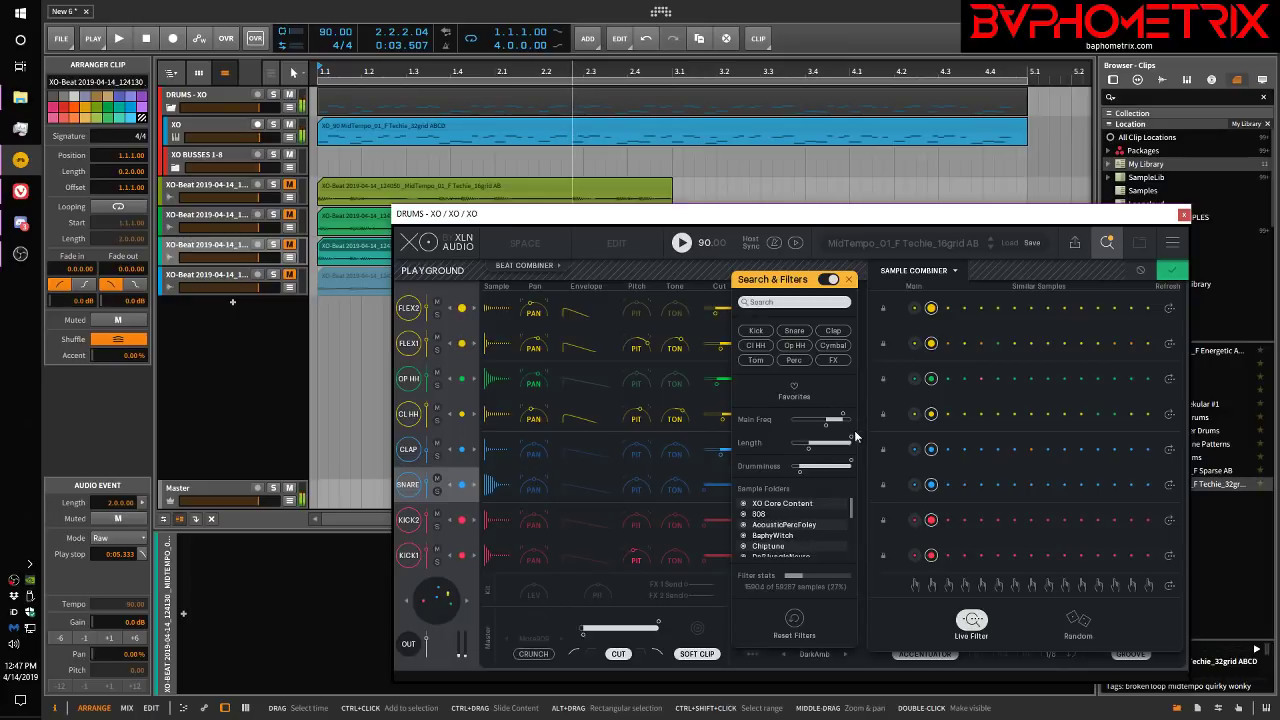
pyautogui.moveTo(837, 425); pyautogui.dragTo(819, 424)
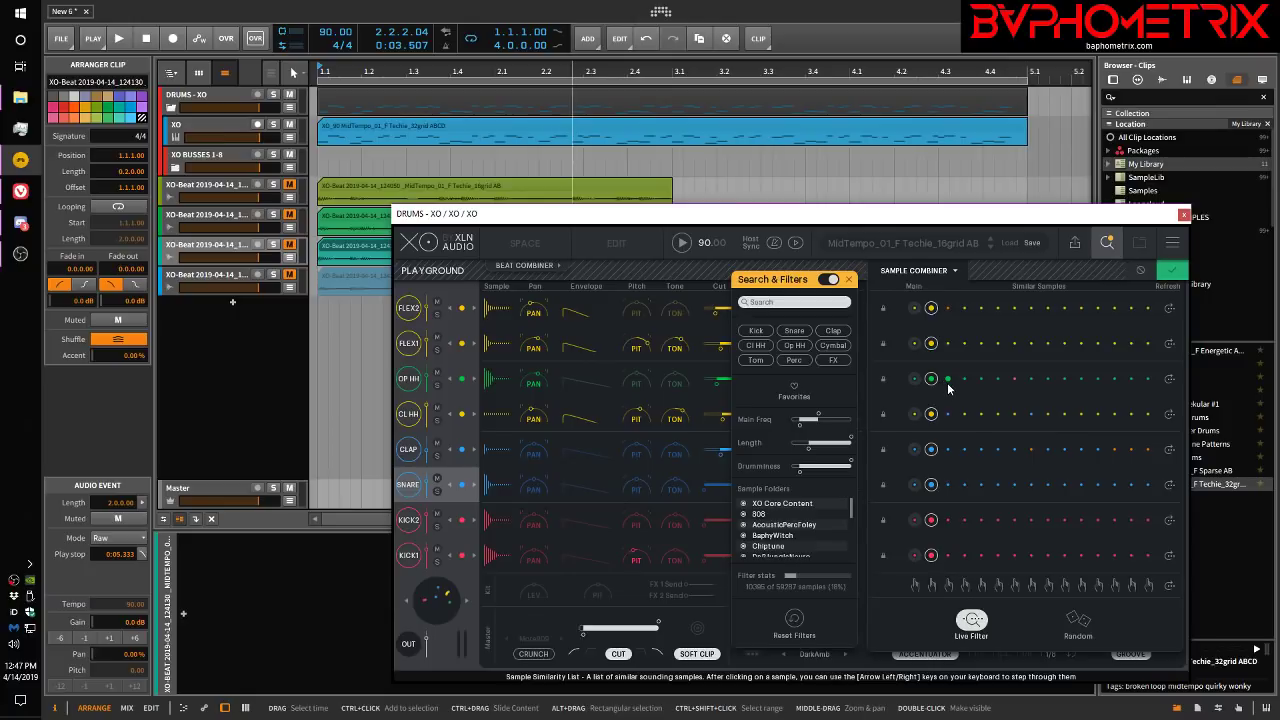
# Step: Close the sample filters, discard the Sample Combiner changes, and play the beat with its original samples
pyautogui.click(850, 280)
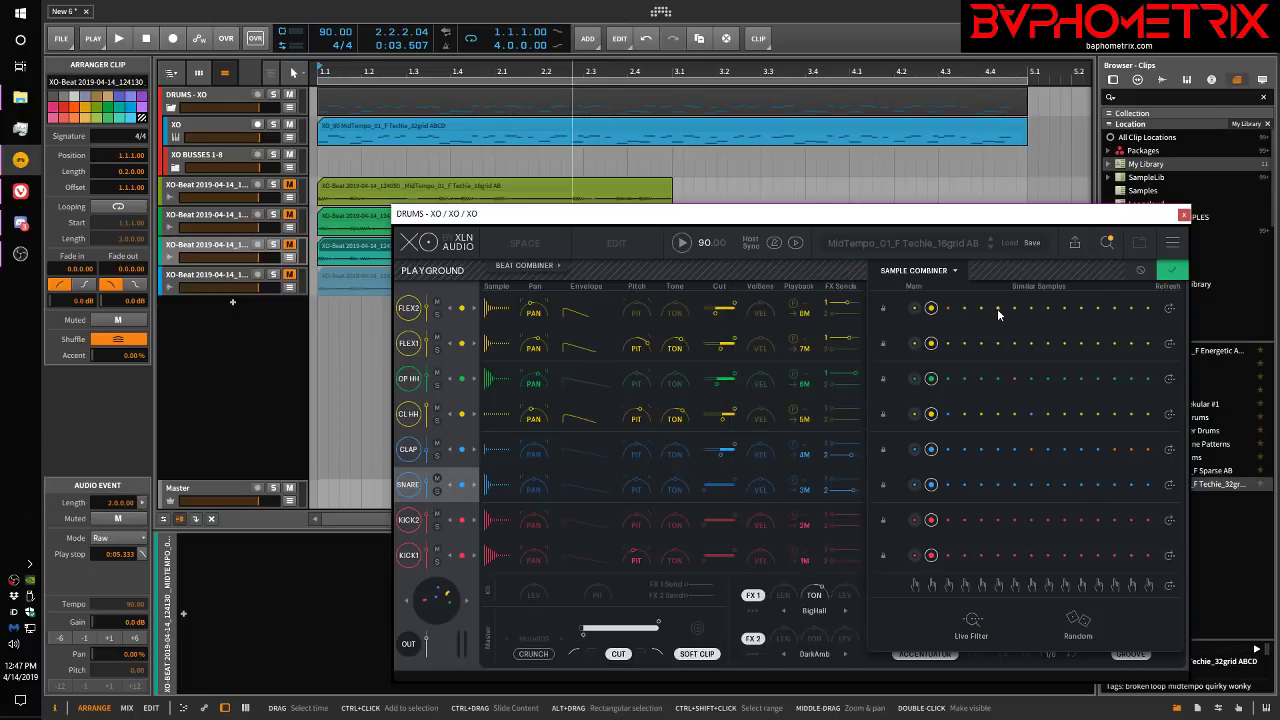
pyautogui.click(1138, 269)
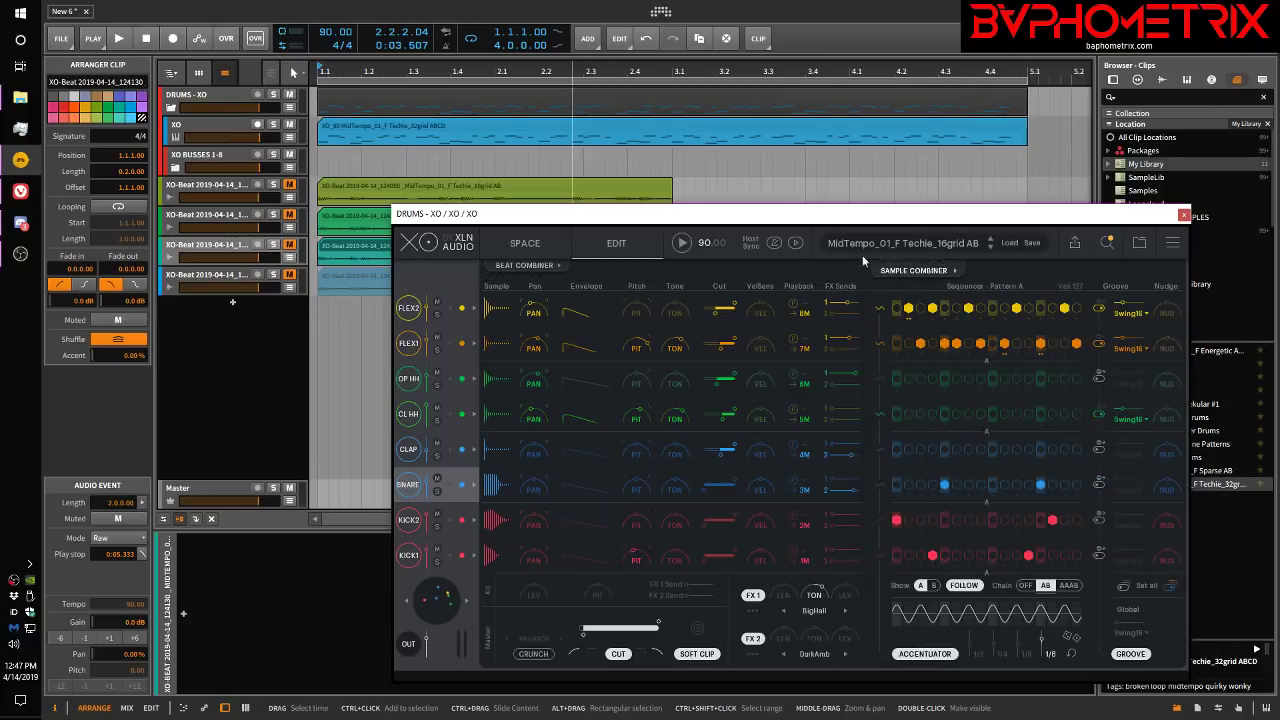
pyautogui.click(683, 244)
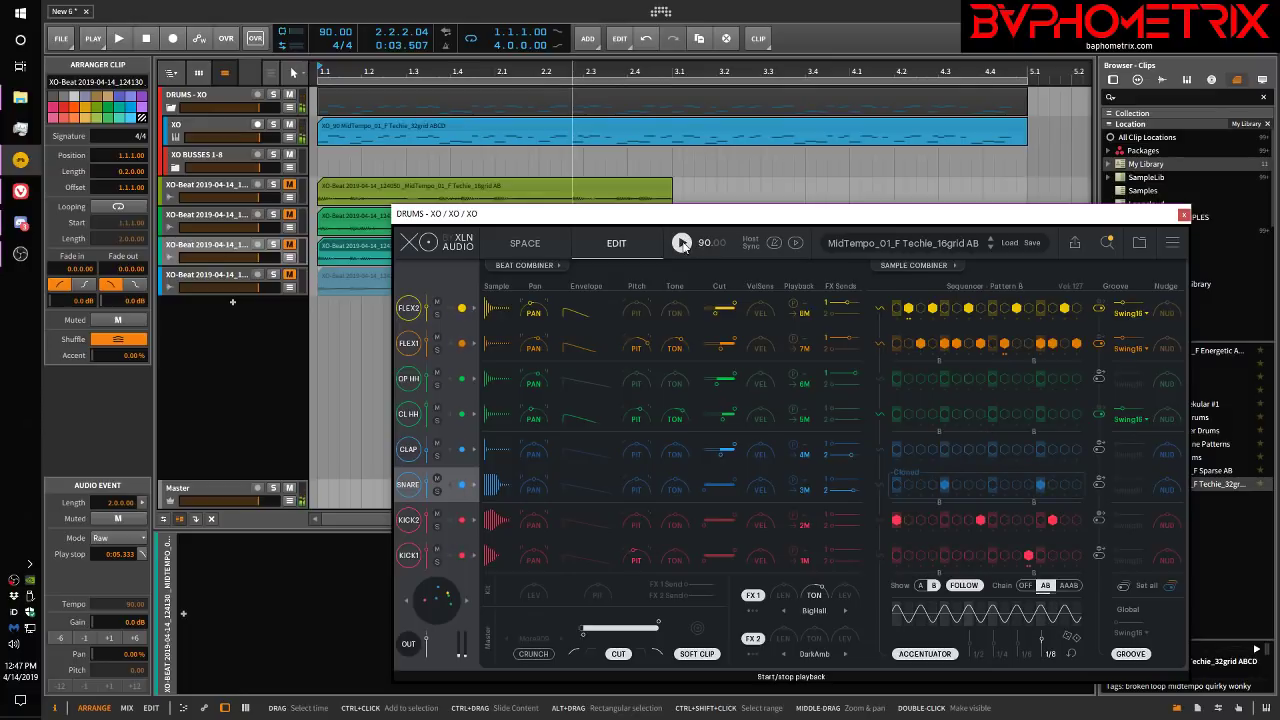
pyautogui.click(683, 244)
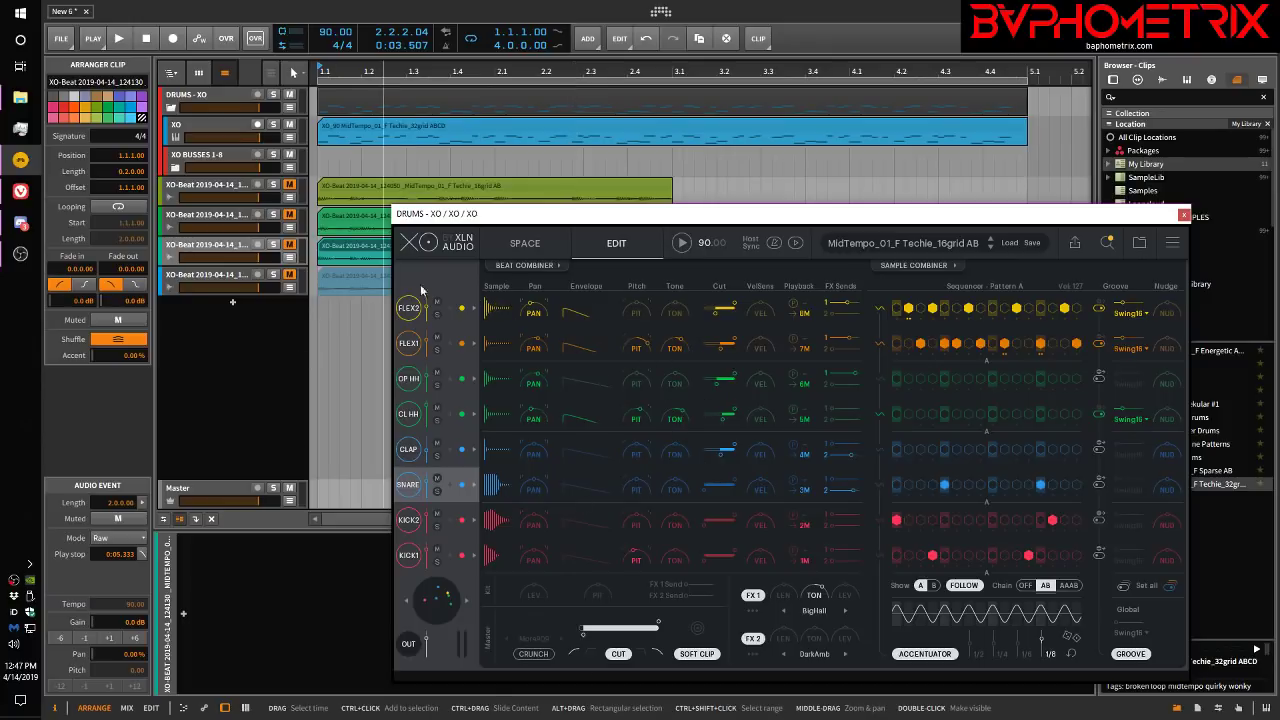
# Step: Examine Kick 2's sample waveform, and audition the closed hi-hat lane soloed during playback before unsoloing it
pyautogui.click(497, 528)
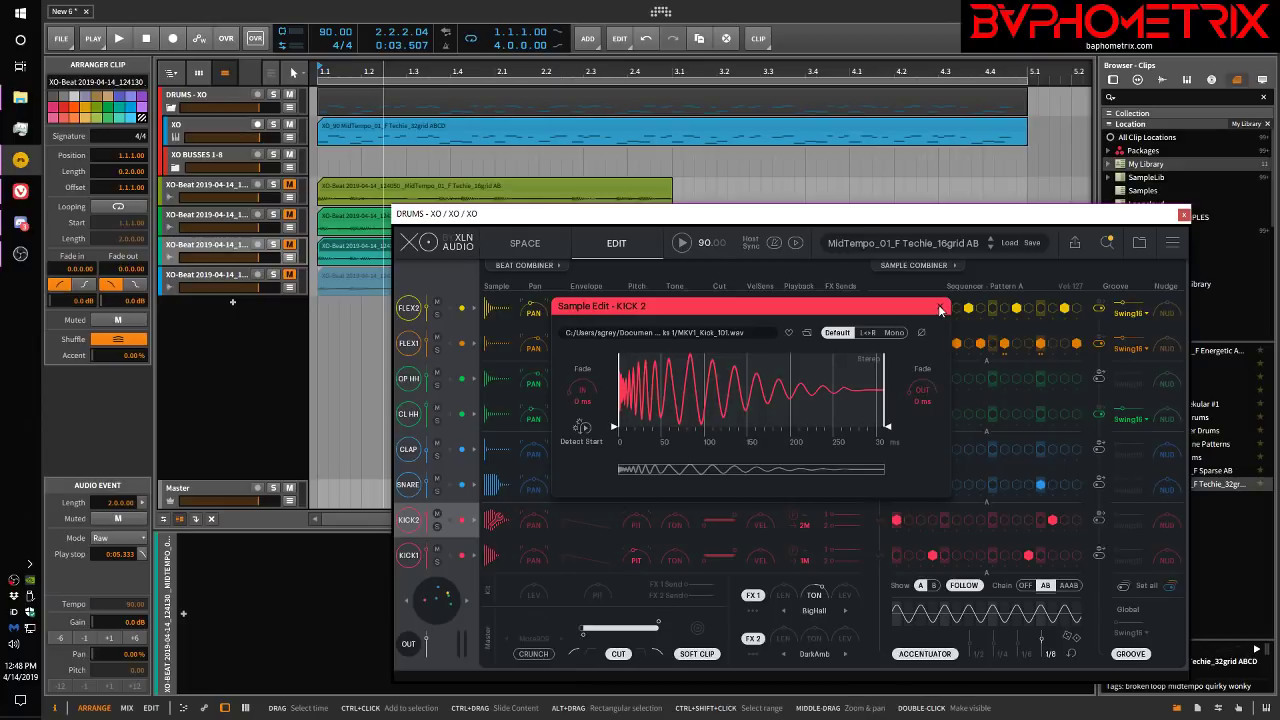
pyautogui.click(940, 307)
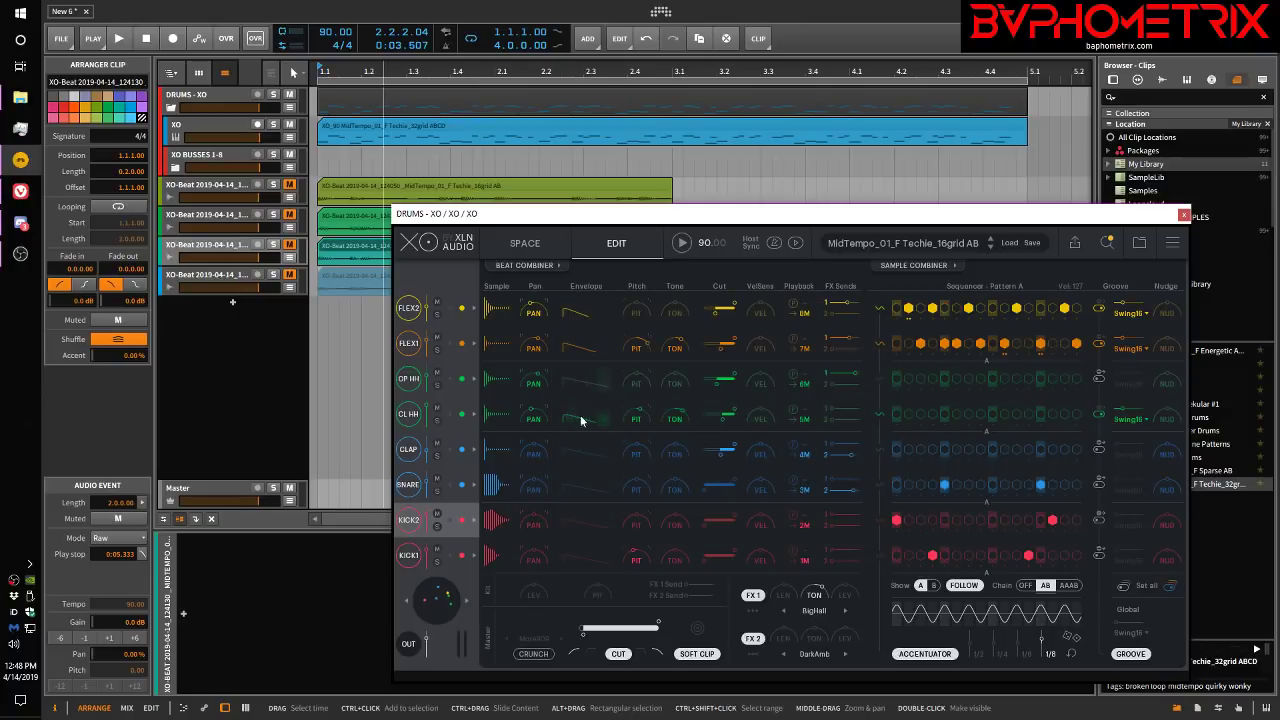
pyautogui.click(405, 416)
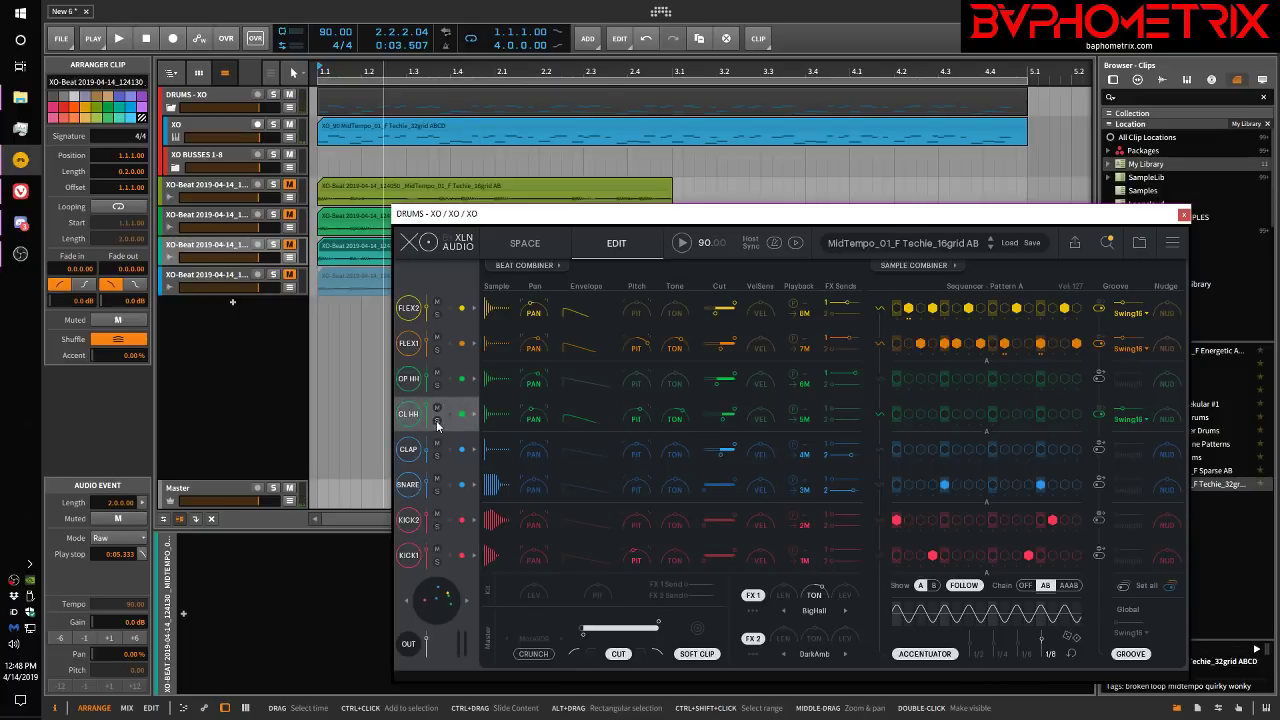
pyautogui.click(436, 420)
pyautogui.click(684, 247)
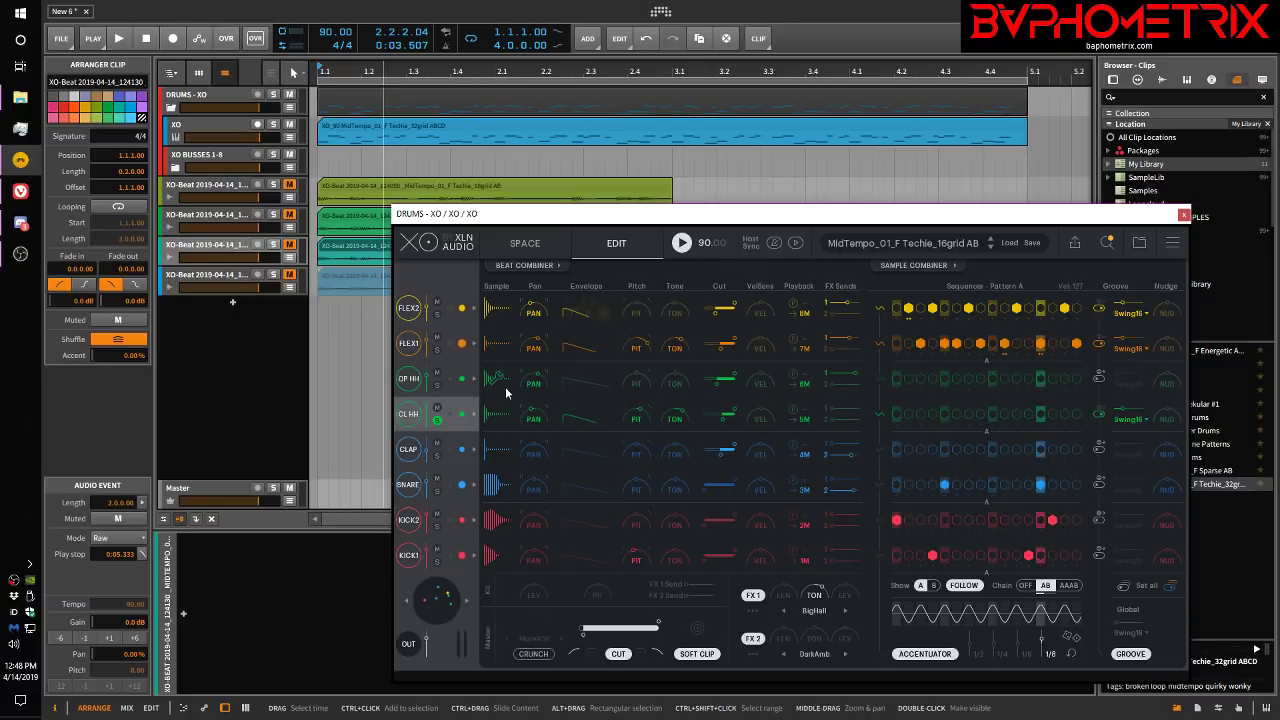
pyautogui.click(436, 420)
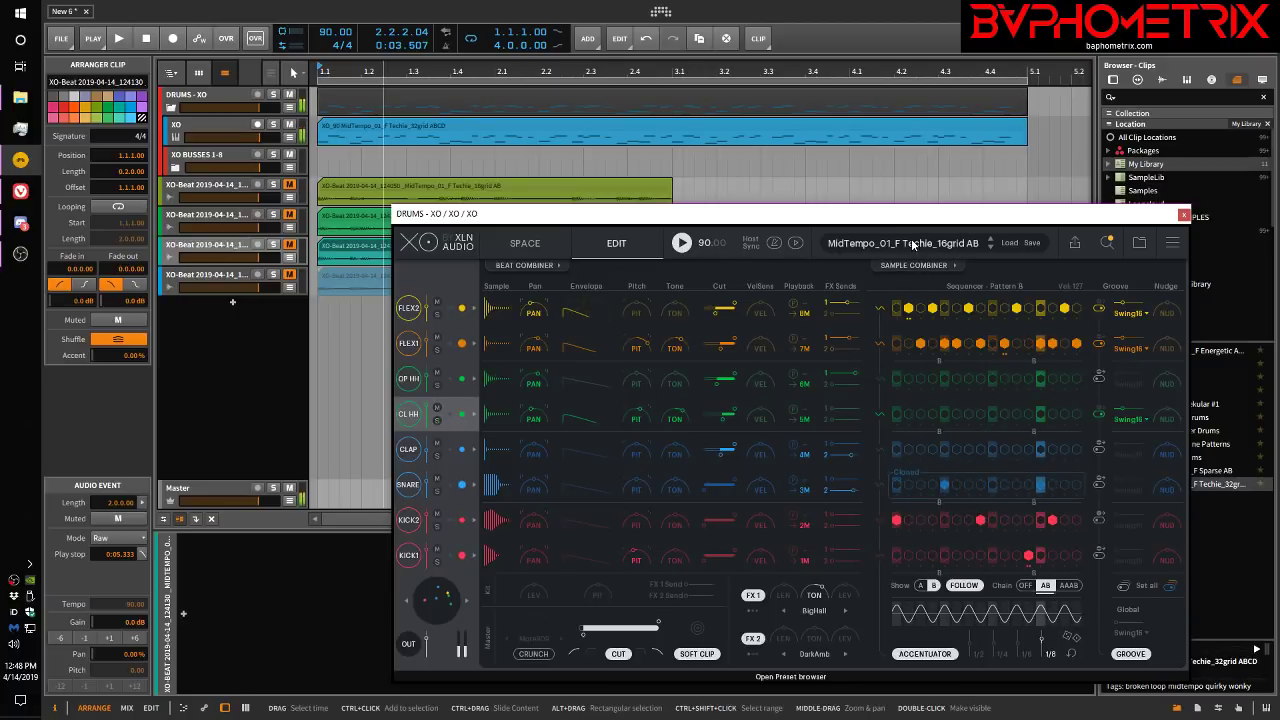
# Step: Audition the user preset _MidTempo_02_F Energetic AB--, and load _MidTempo_01_F Energetic AB-- in its place
pyautogui.click(914, 252)
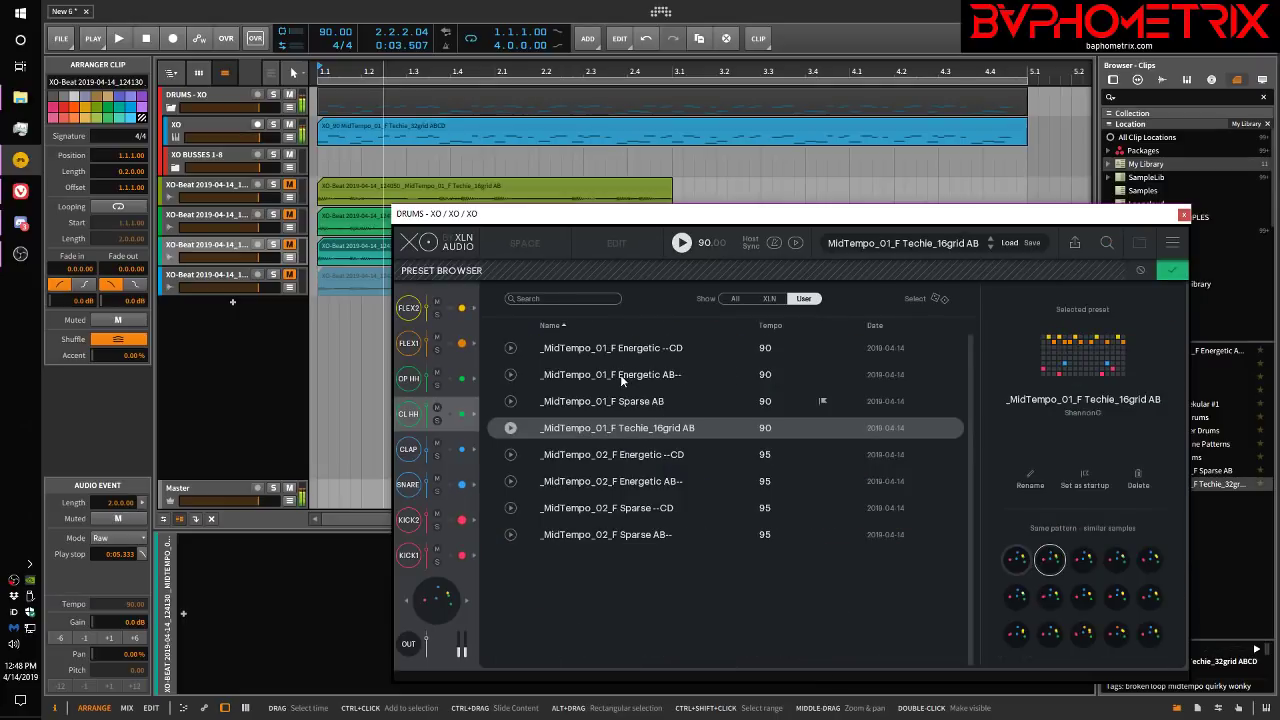
pyautogui.click(616, 479)
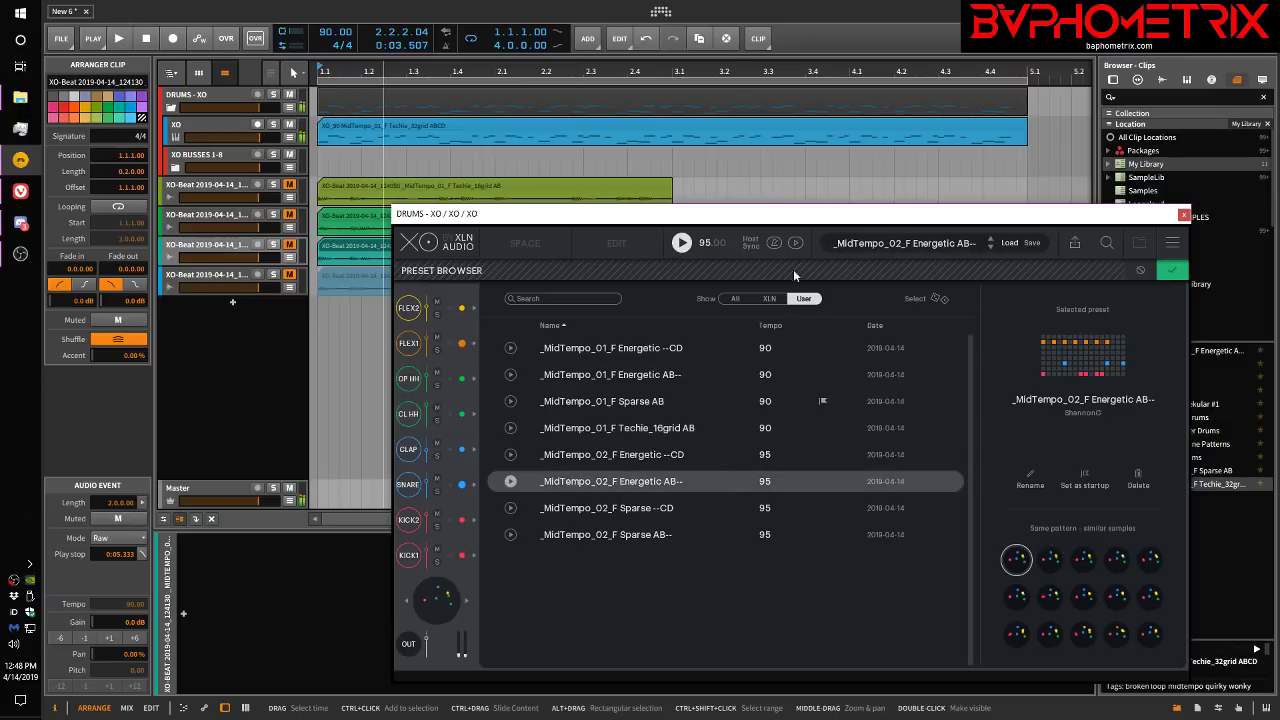
pyautogui.click(886, 246)
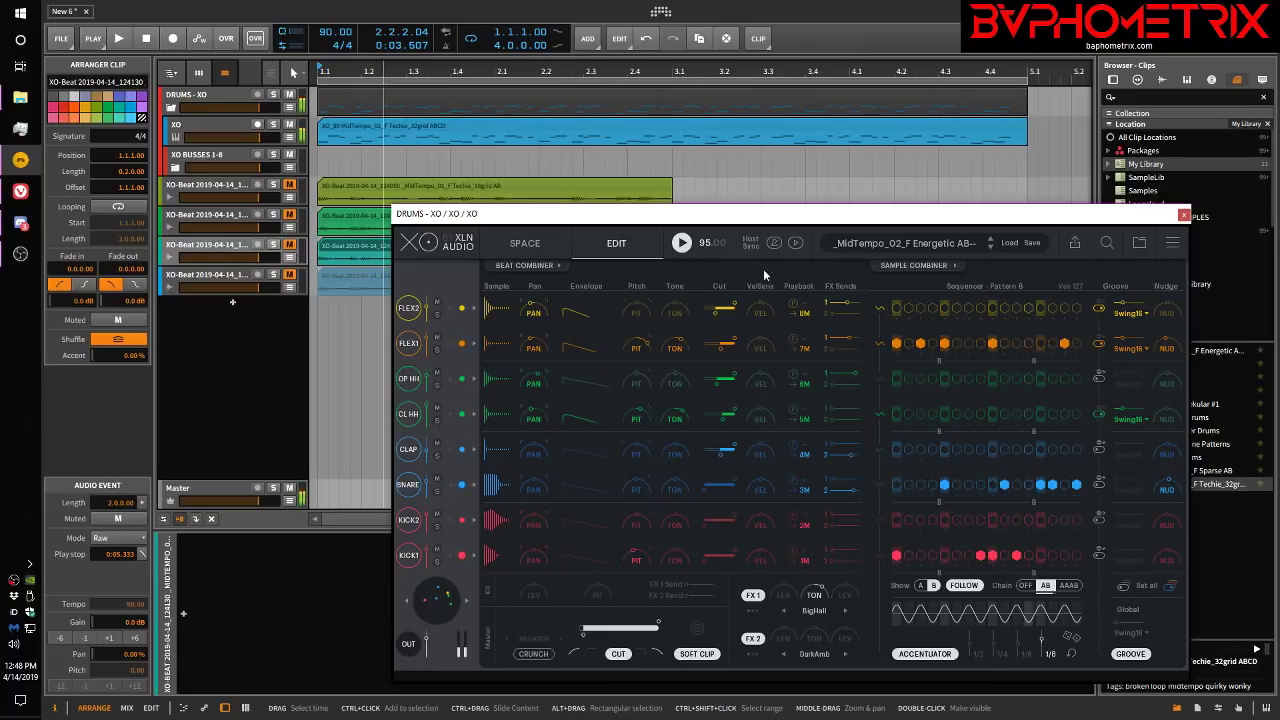
pyautogui.click(858, 242)
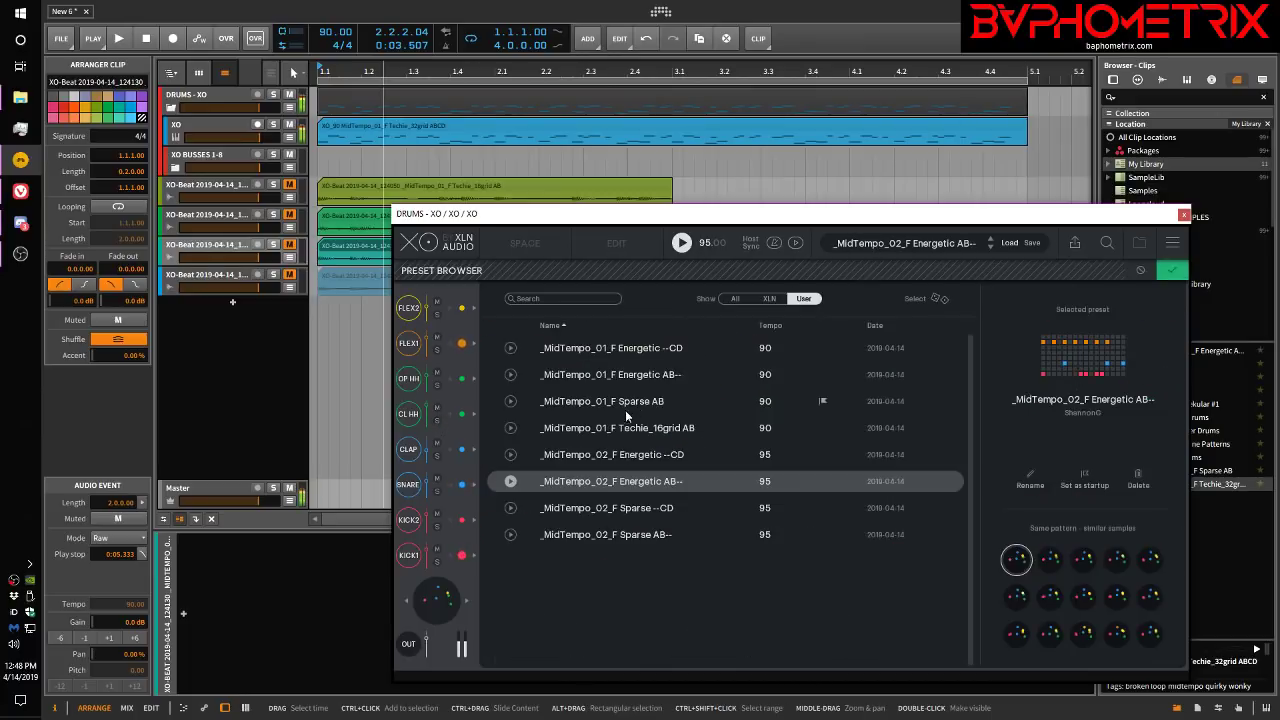
pyautogui.click(633, 377)
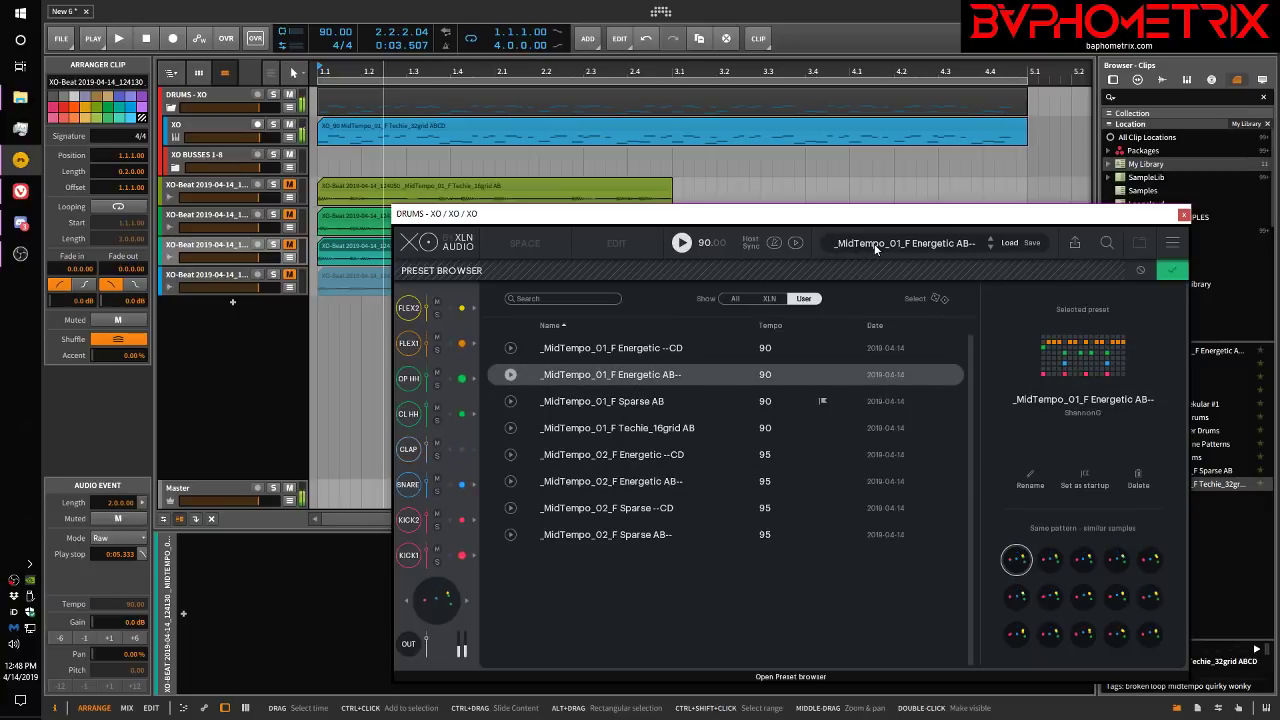
pyautogui.click(1173, 272)
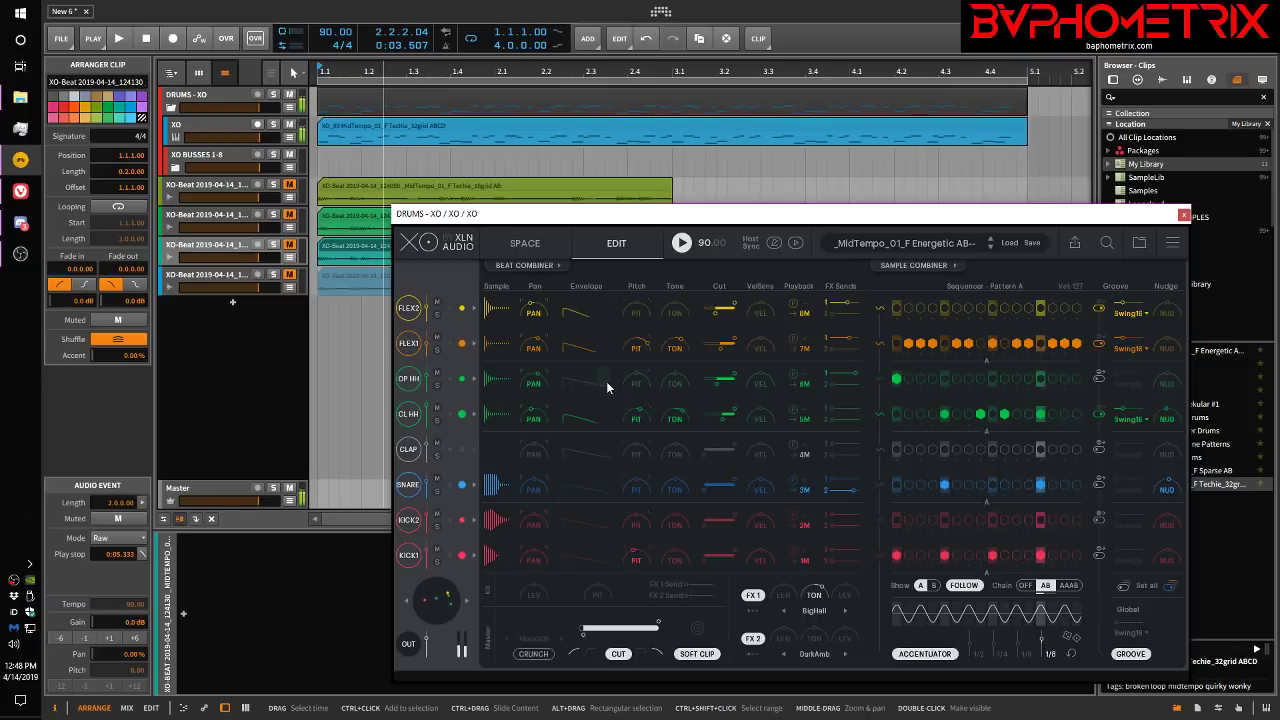
# Step: Solo the closed hi-hat and give it the third pattern extracted from presets in the Beat Combiner
pyautogui.click(437, 420)
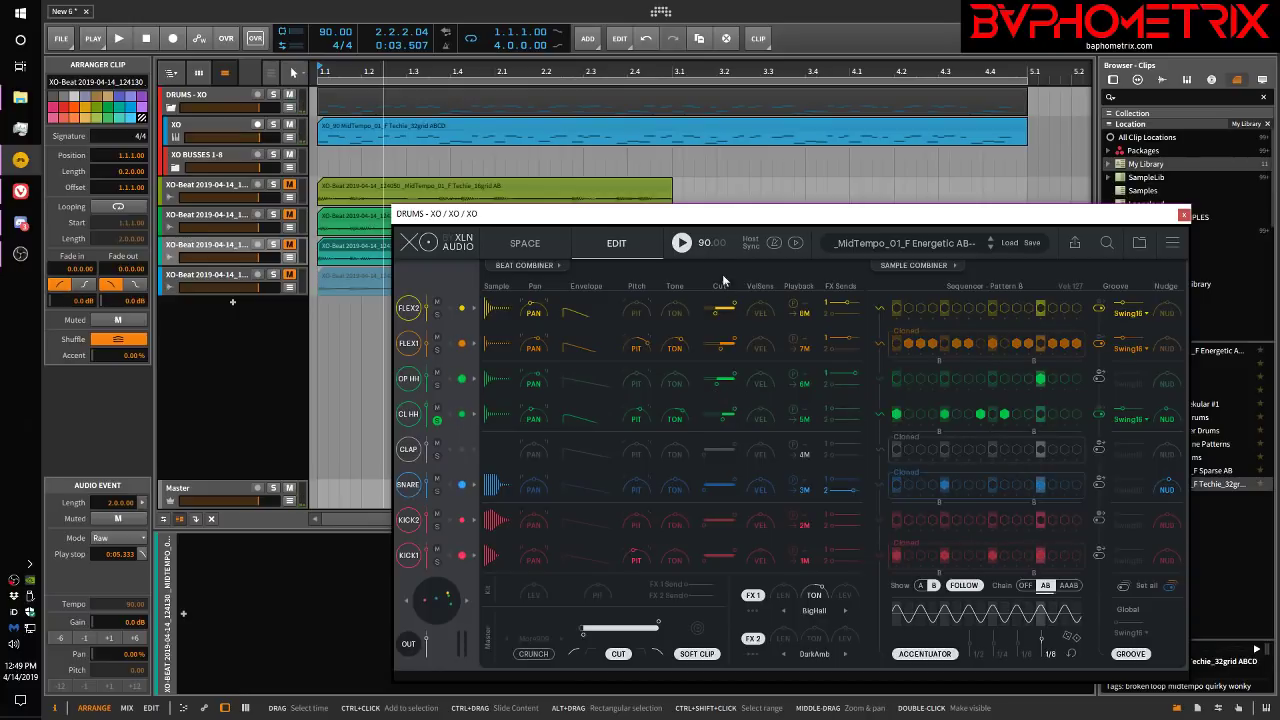
pyautogui.press('space')
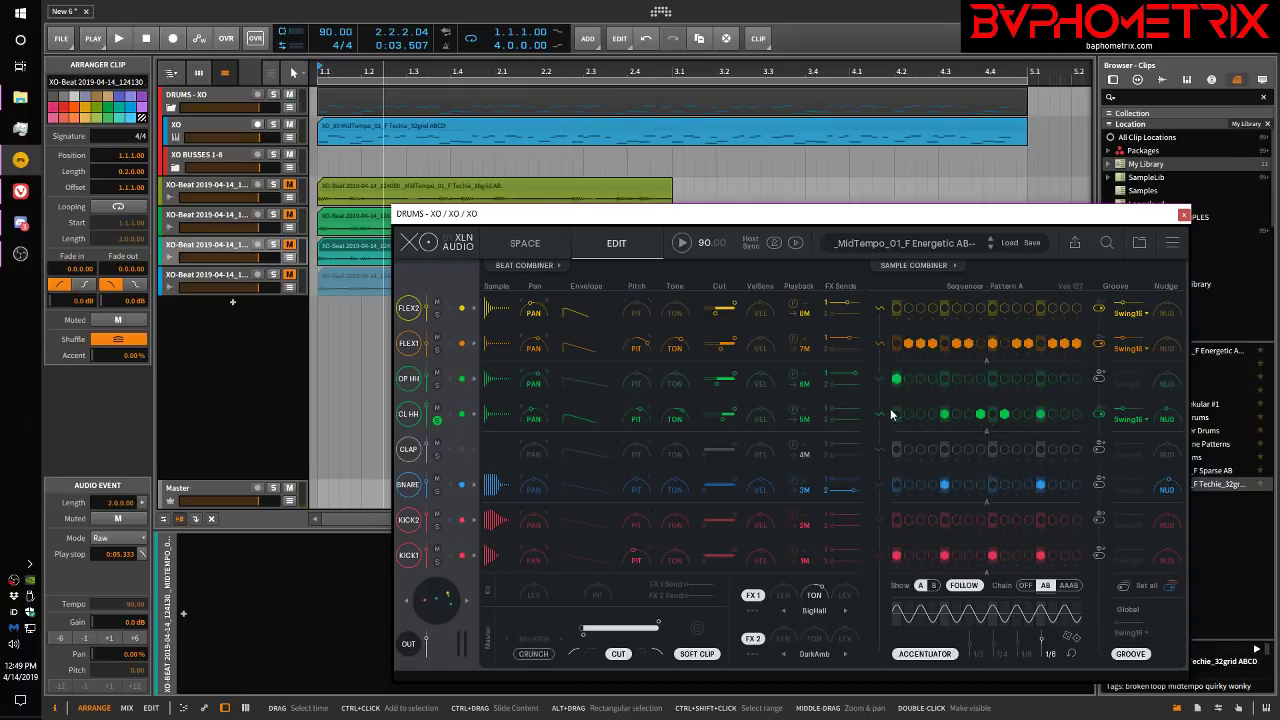
pyautogui.click(524, 265)
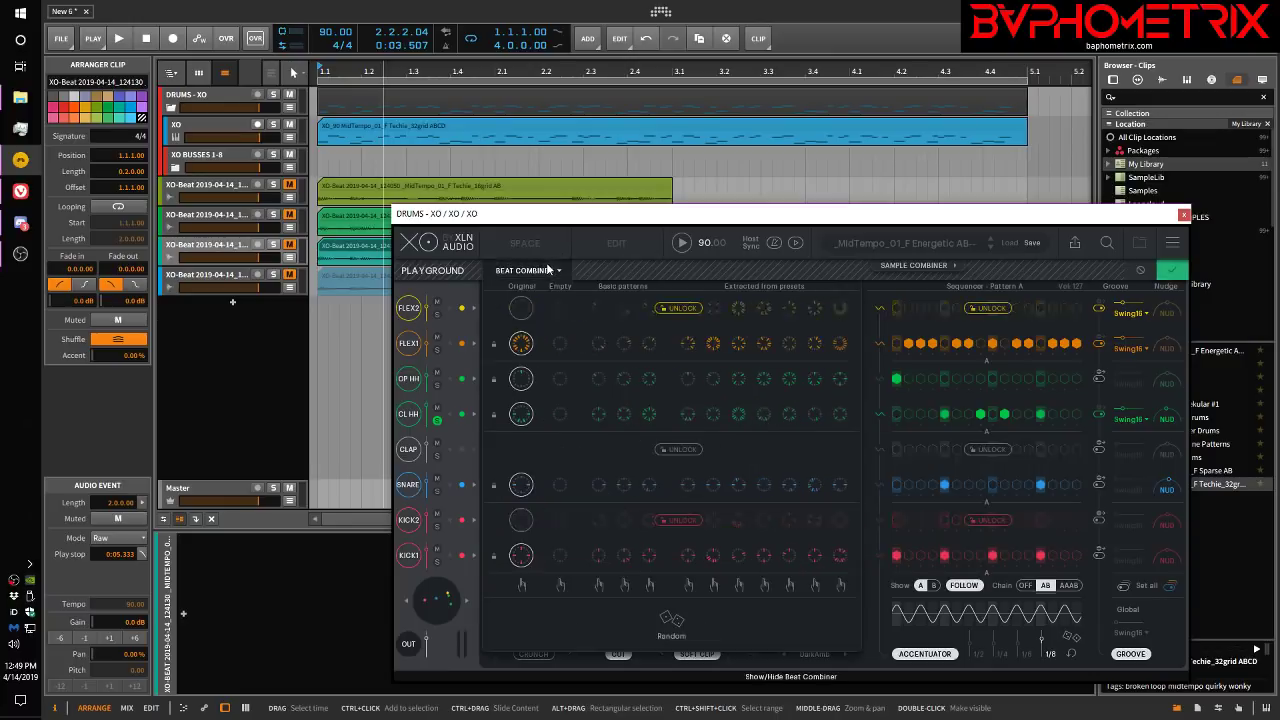
pyautogui.click(739, 416)
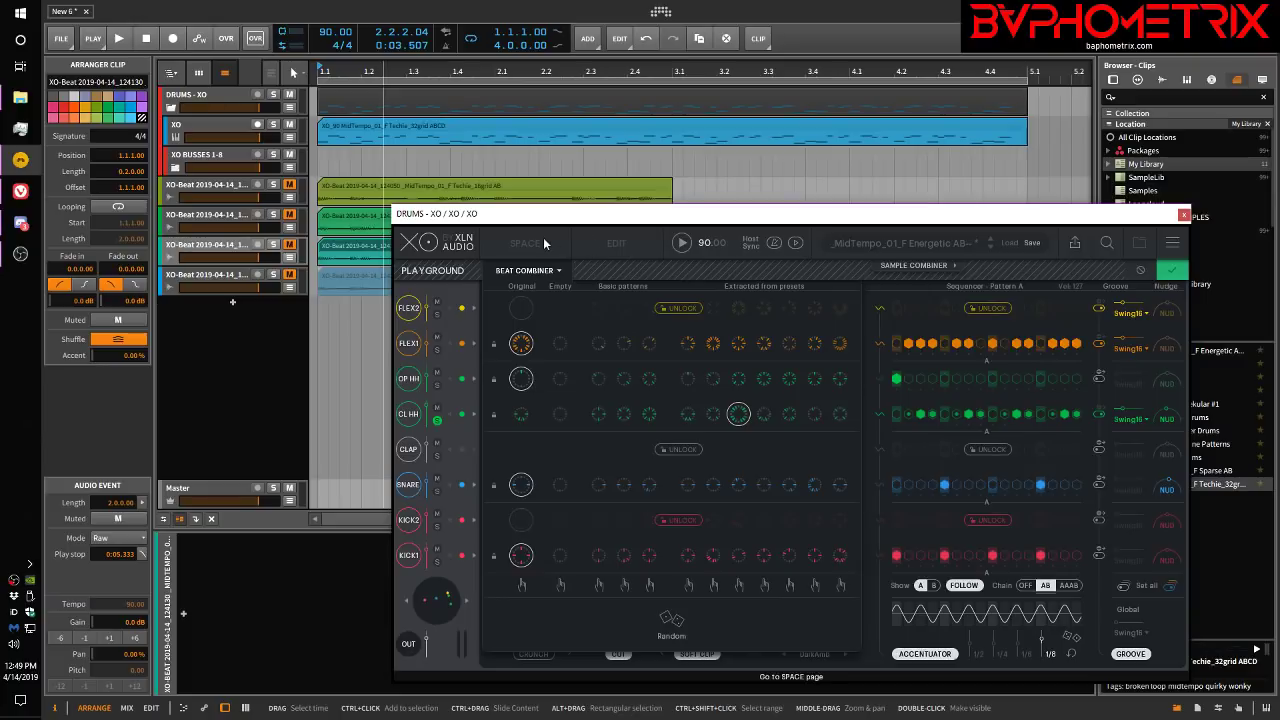
pyautogui.click(538, 269)
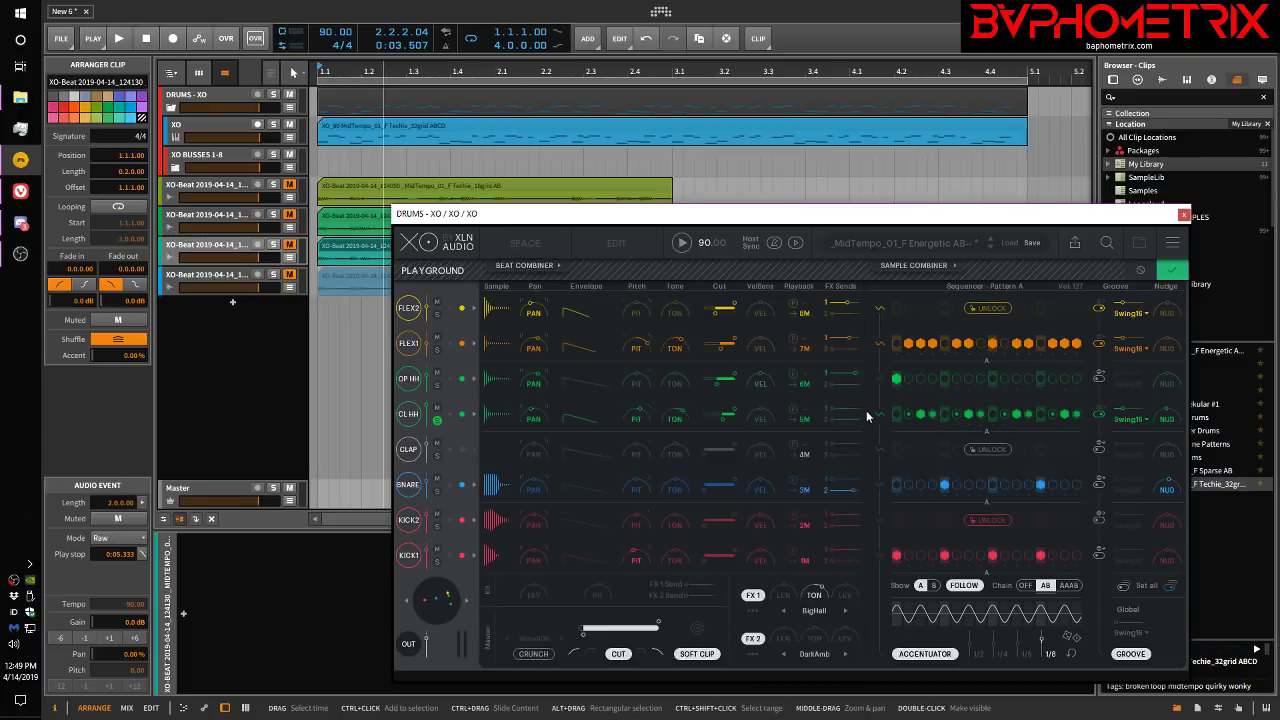
# Step: Play the beat and vary the closed hi-hat envelope's Transient, Hold and Decay amounts
pyautogui.click(681, 243)
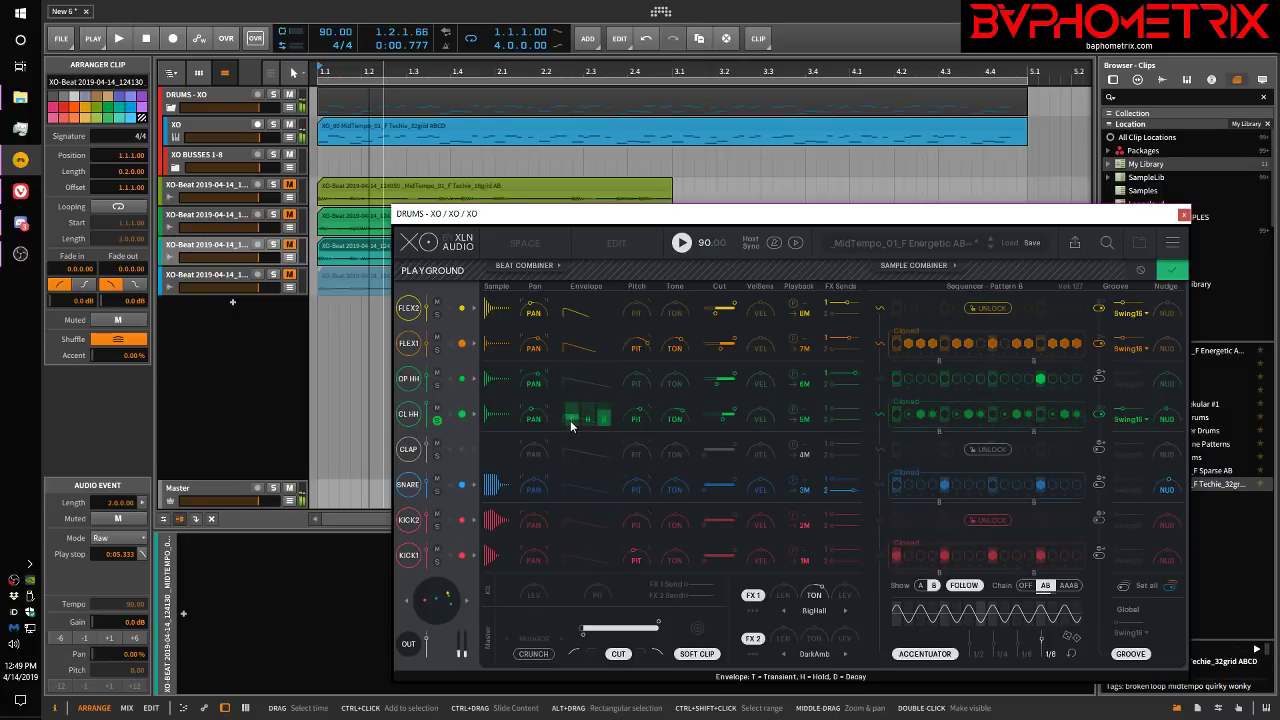
pyautogui.moveTo(571, 420)
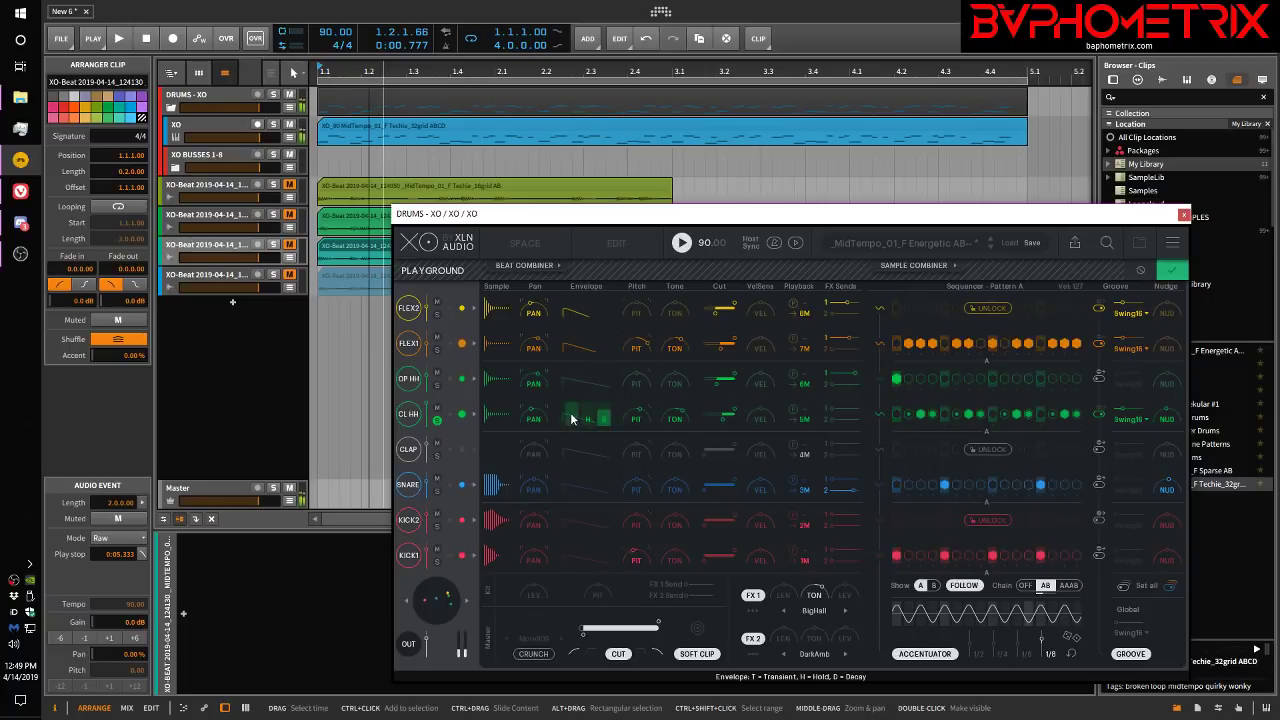
pyautogui.moveTo(571, 464)
pyautogui.mouseDown()
pyautogui.moveTo(574, 478)
pyautogui.moveTo(574, 388)
pyautogui.moveTo(576, 463)
pyautogui.moveTo(574, 403)
pyautogui.moveTo(579, 458)
pyautogui.moveTo(576, 432)
pyautogui.mouseUp()
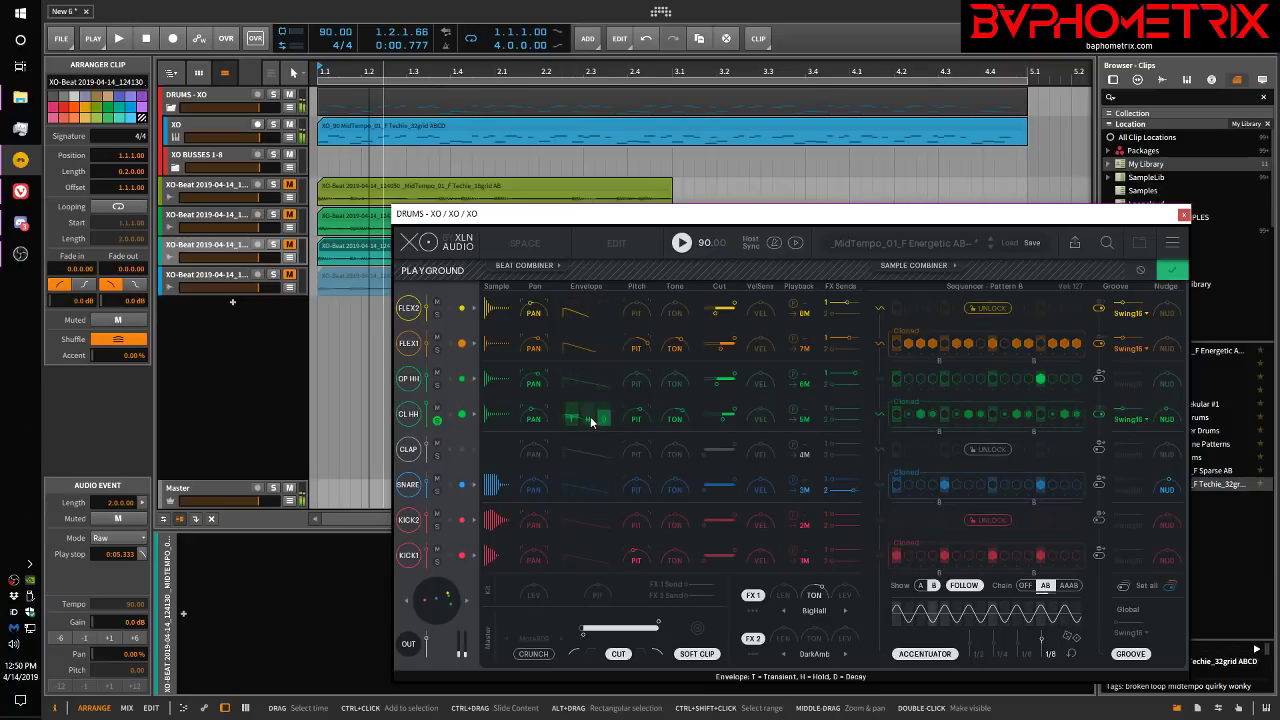
pyautogui.moveTo(573, 420)
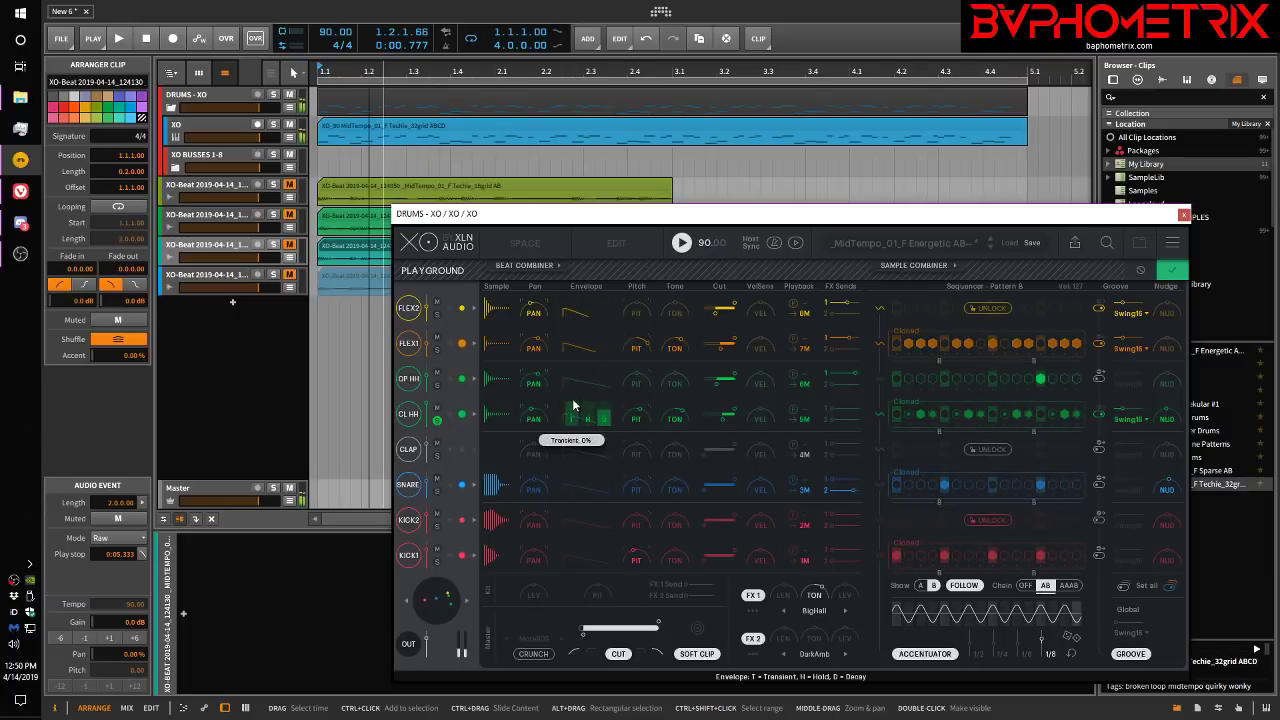
pyautogui.moveTo(573, 420); pyautogui.dragTo(593, 420)
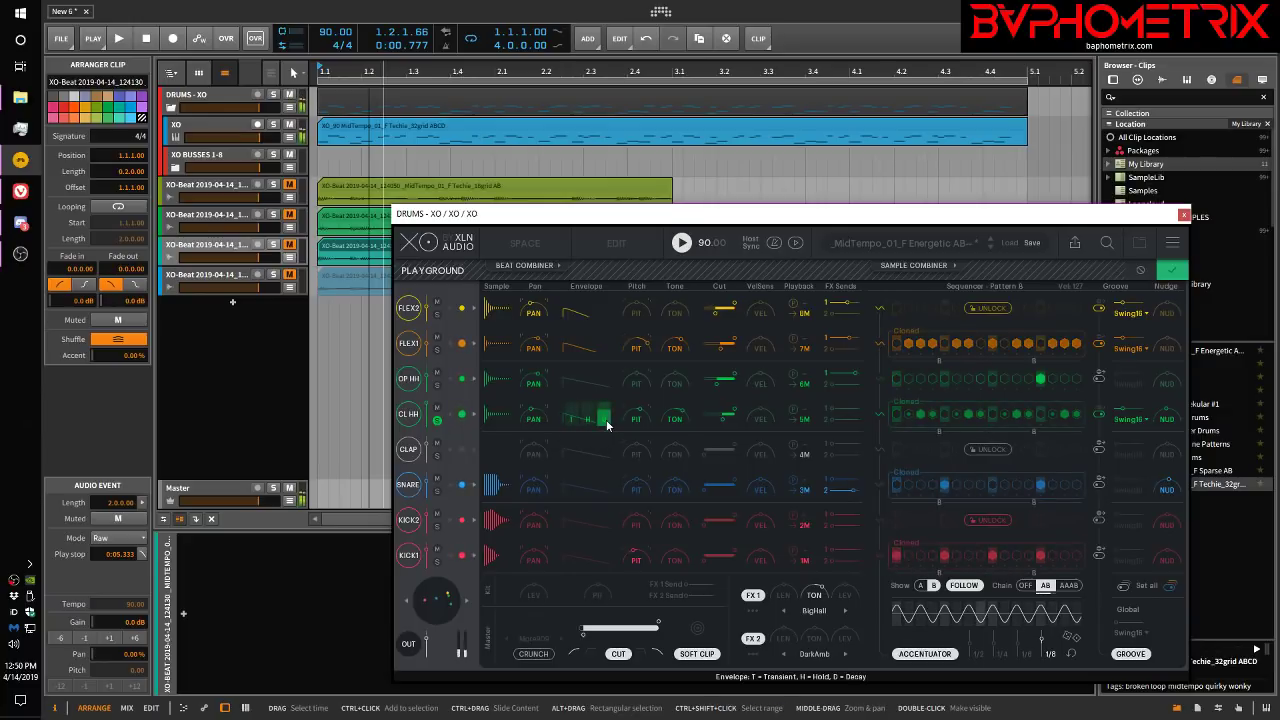
pyautogui.moveTo(606, 419); pyautogui.dragTo(605, 400)
pyautogui.moveTo(603, 412); pyautogui.dragTo(620, 376)
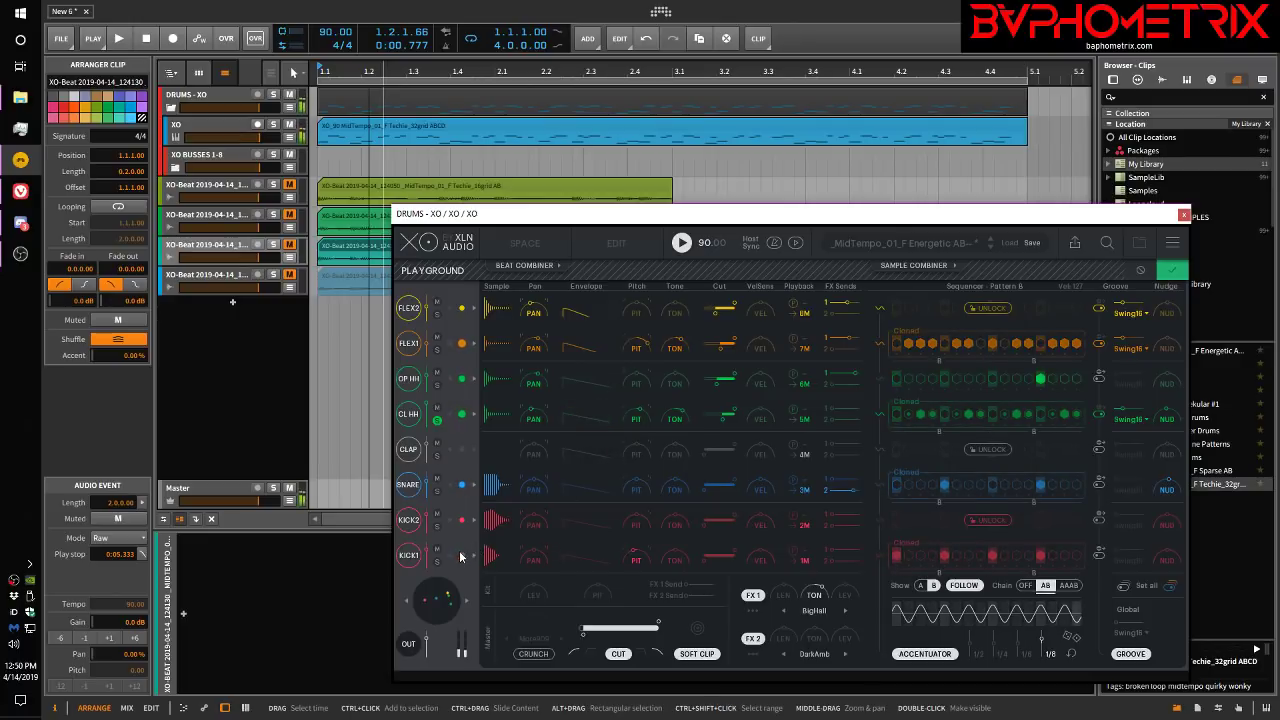
# Step: Solo Kick 1 alongside the closed hi-hat and adjust its envelope's Decay
pyautogui.click(437, 562)
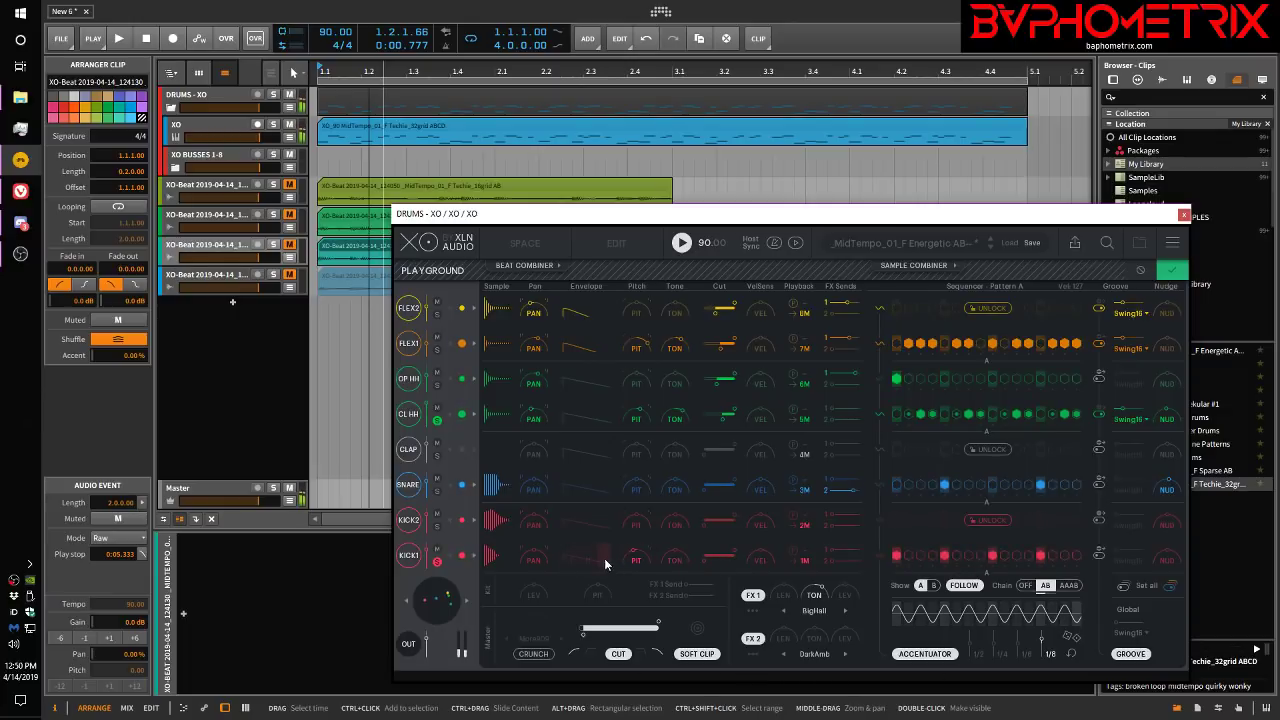
pyautogui.moveTo(604, 560)
pyautogui.moveTo(604, 578)
pyautogui.mouseDown()
pyautogui.moveTo(606, 607)
pyautogui.moveTo(595, 570)
pyautogui.mouseUp()
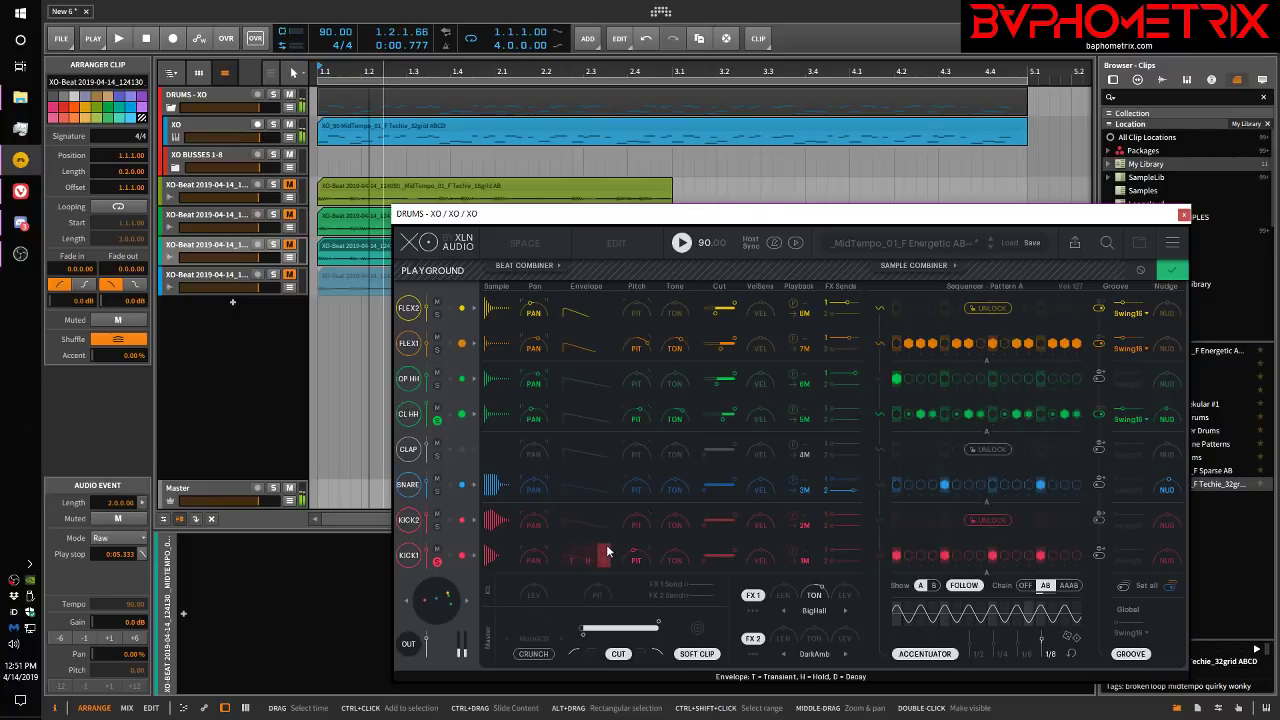
pyautogui.moveTo(608, 549); pyautogui.dragTo(573, 558)
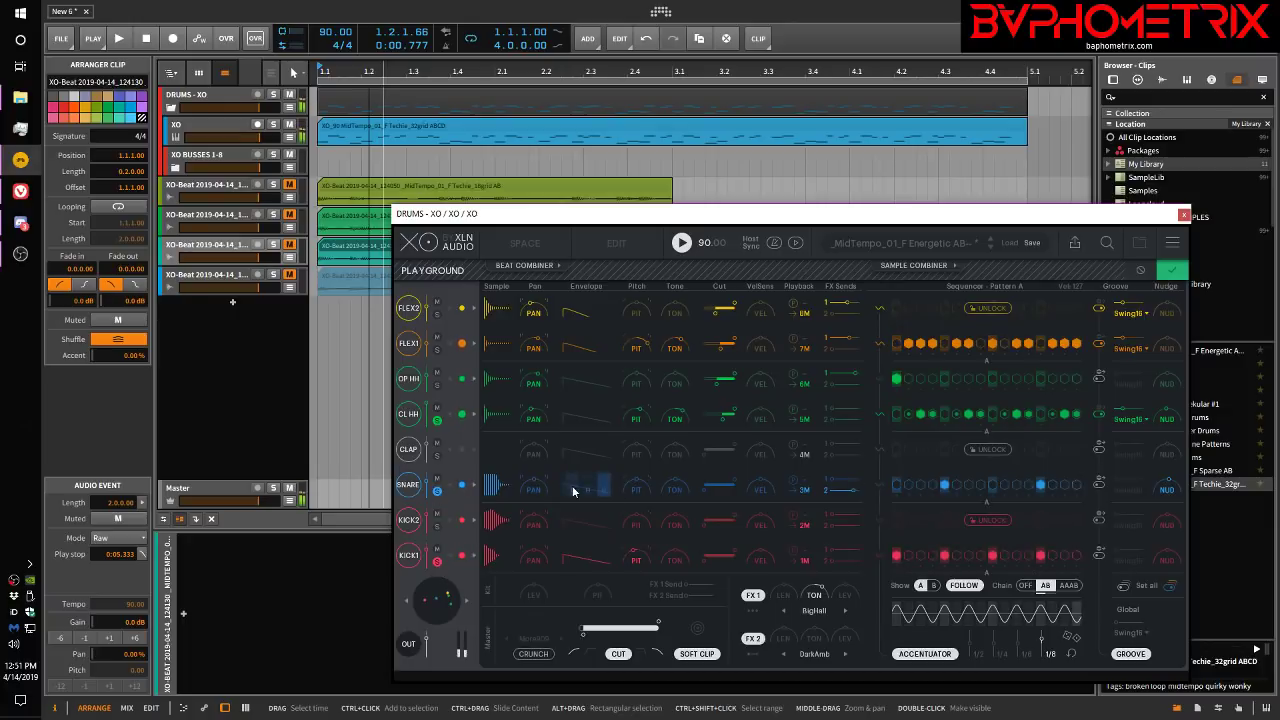
# Step: Try raising the snare envelope's Transient, bring it back down, and test the Hold setting
pyautogui.moveTo(572, 485); pyautogui.dragTo(573, 447)
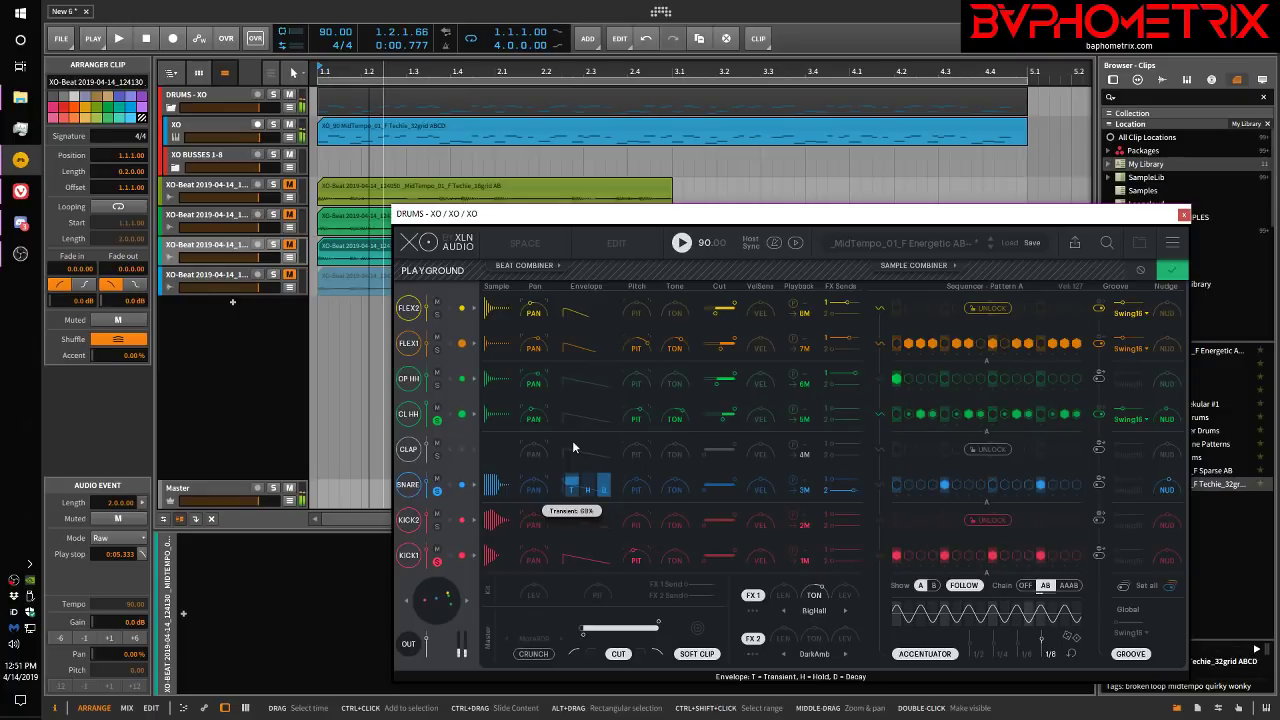
pyautogui.moveTo(572, 447); pyautogui.dragTo(576, 505)
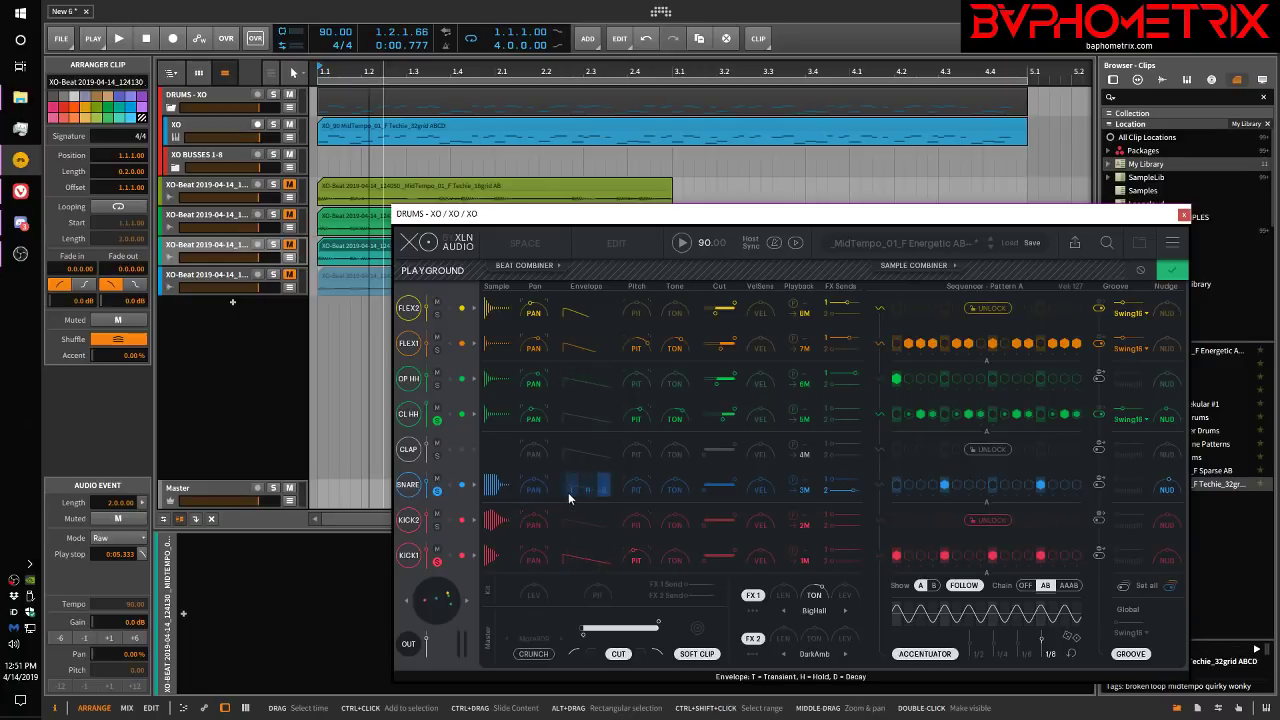
pyautogui.moveTo(590, 488)
pyautogui.mouseDown()
pyautogui.moveTo(592, 431)
pyautogui.moveTo(567, 498)
pyautogui.mouseUp()
pyautogui.moveTo(593, 488)
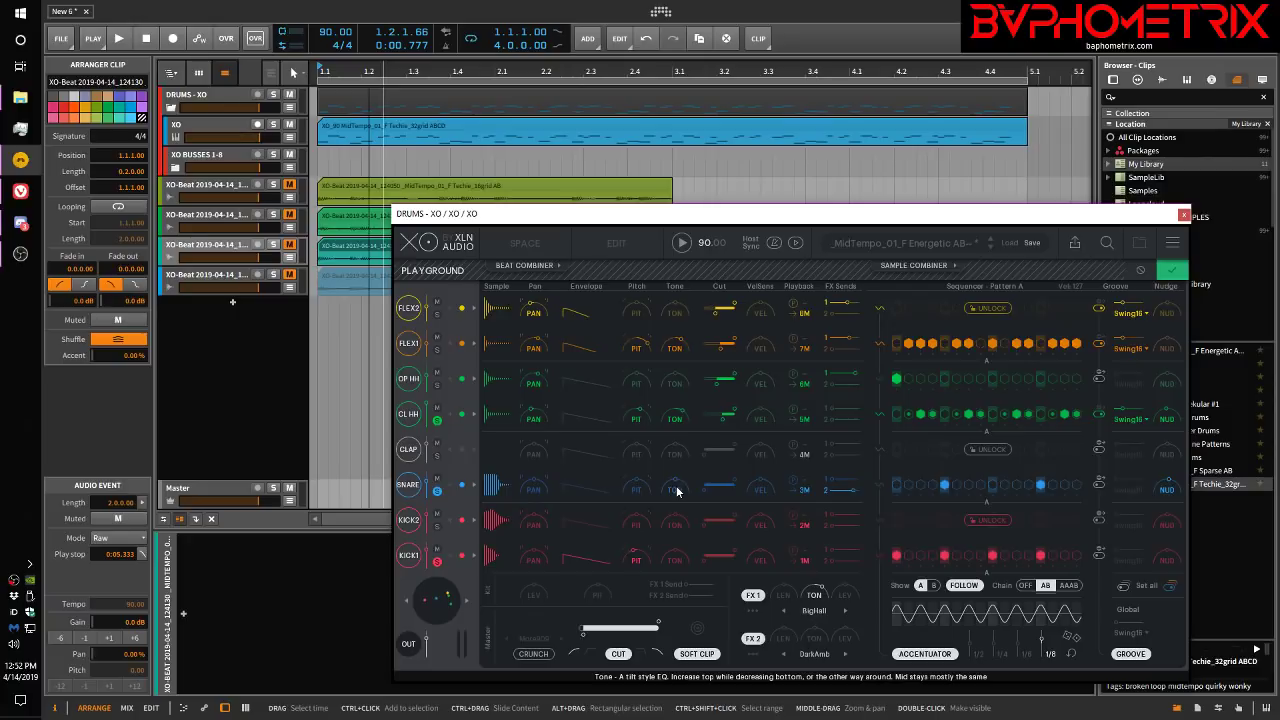
# Step: Play the beat with only the snare soloed and try different Tone amounts to brighten and darken it
pyautogui.click(437, 490)
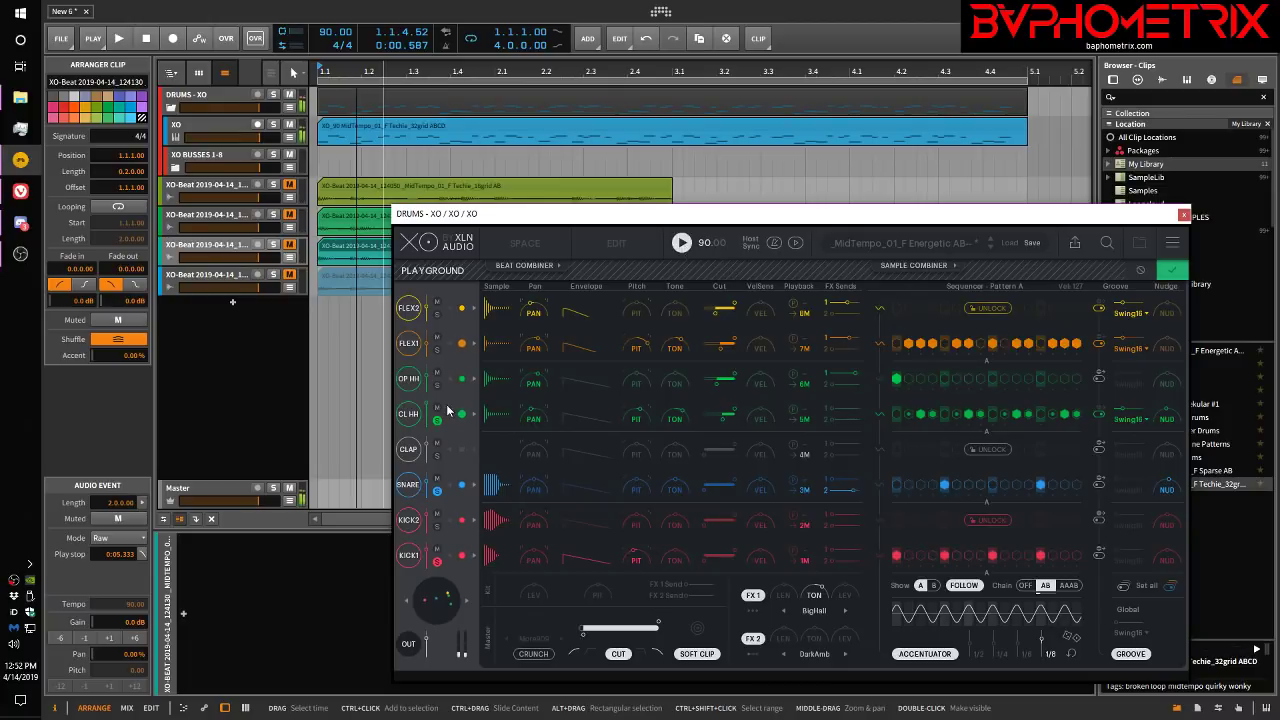
pyautogui.moveTo(675, 489); pyautogui.dragTo(594, 470)
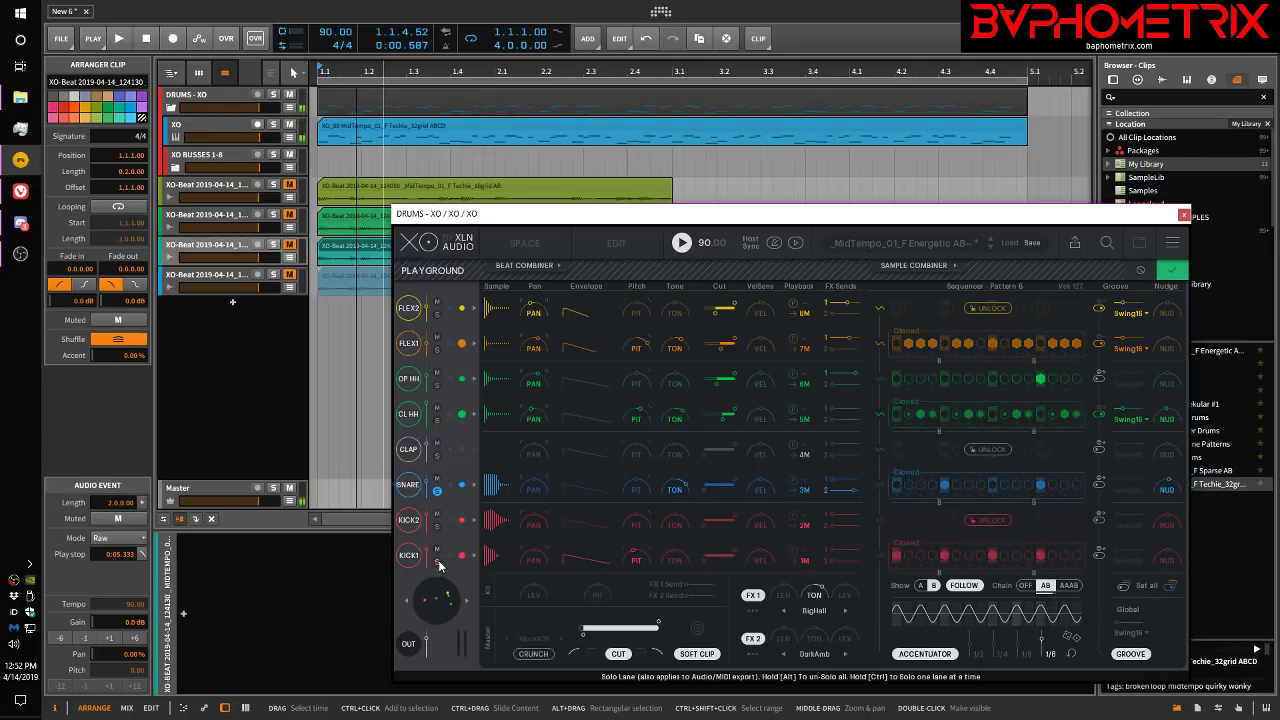
pyautogui.moveTo(675, 490)
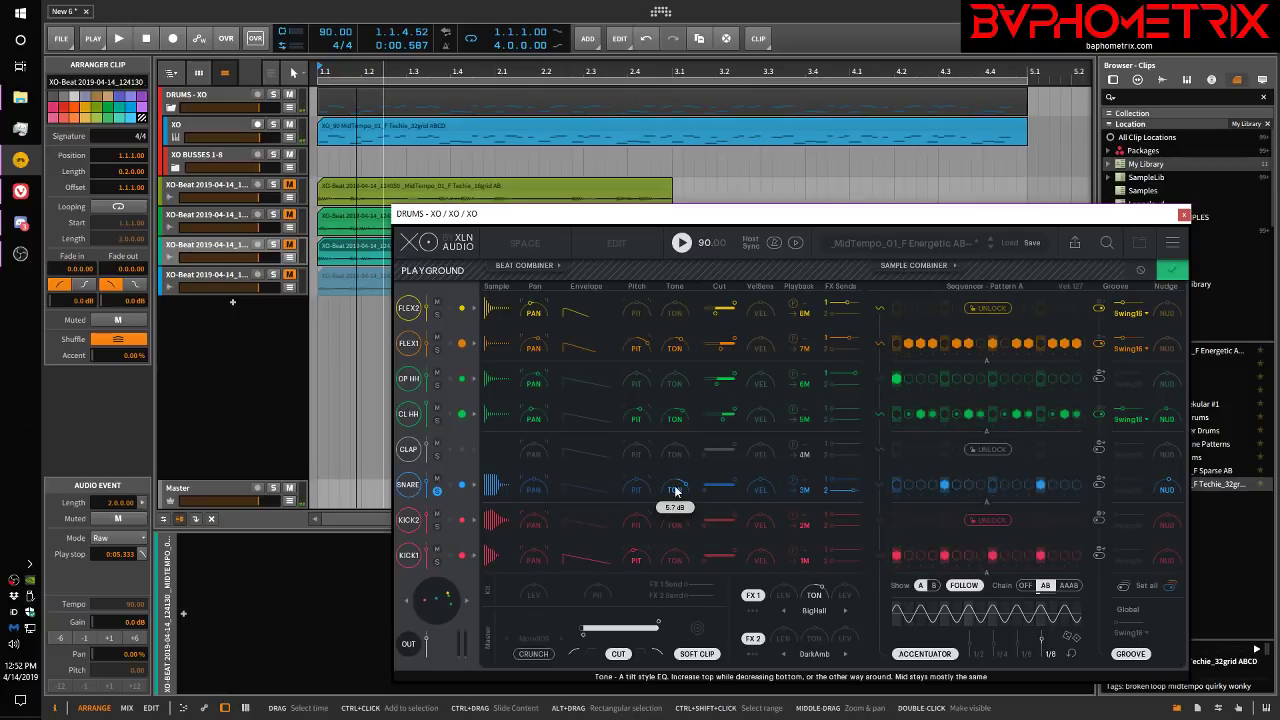
pyautogui.moveTo(425, 480)
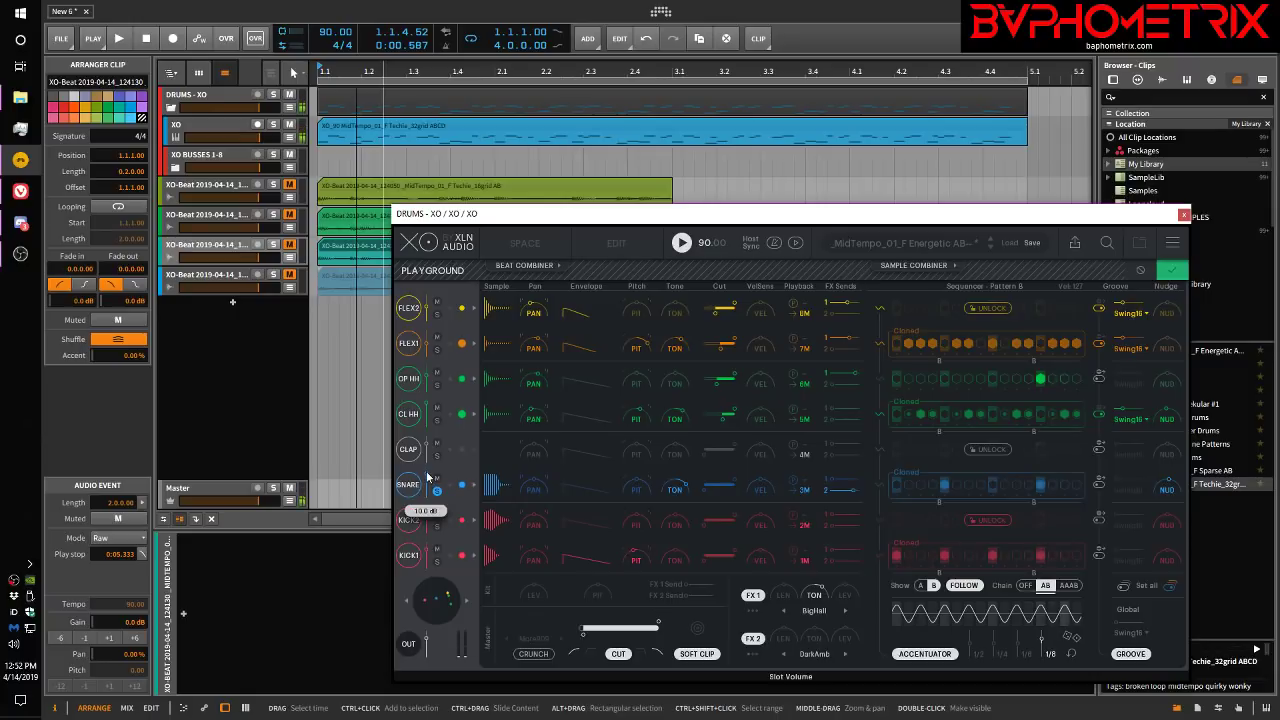
pyautogui.scroll(-5, 426, 481)
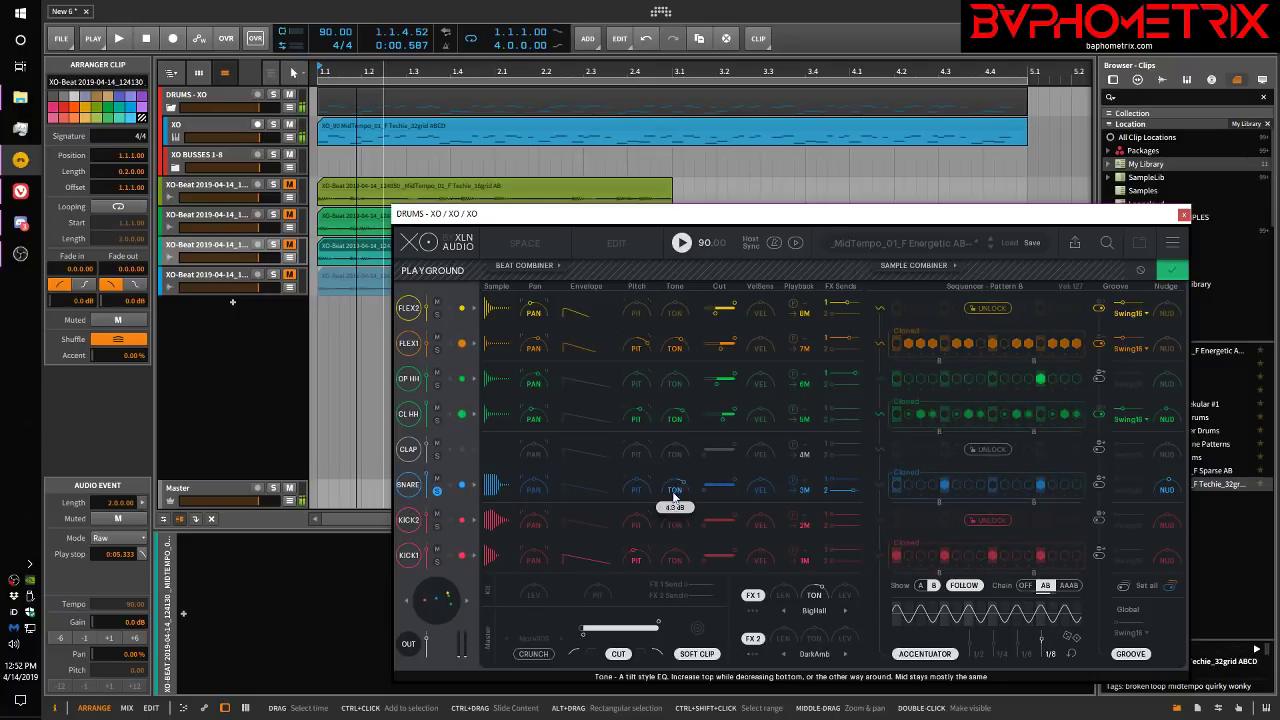
pyautogui.moveTo(675, 492)
pyautogui.mouseDown()
pyautogui.moveTo(674, 610)
pyautogui.moveTo(678, 514)
pyautogui.mouseUp()
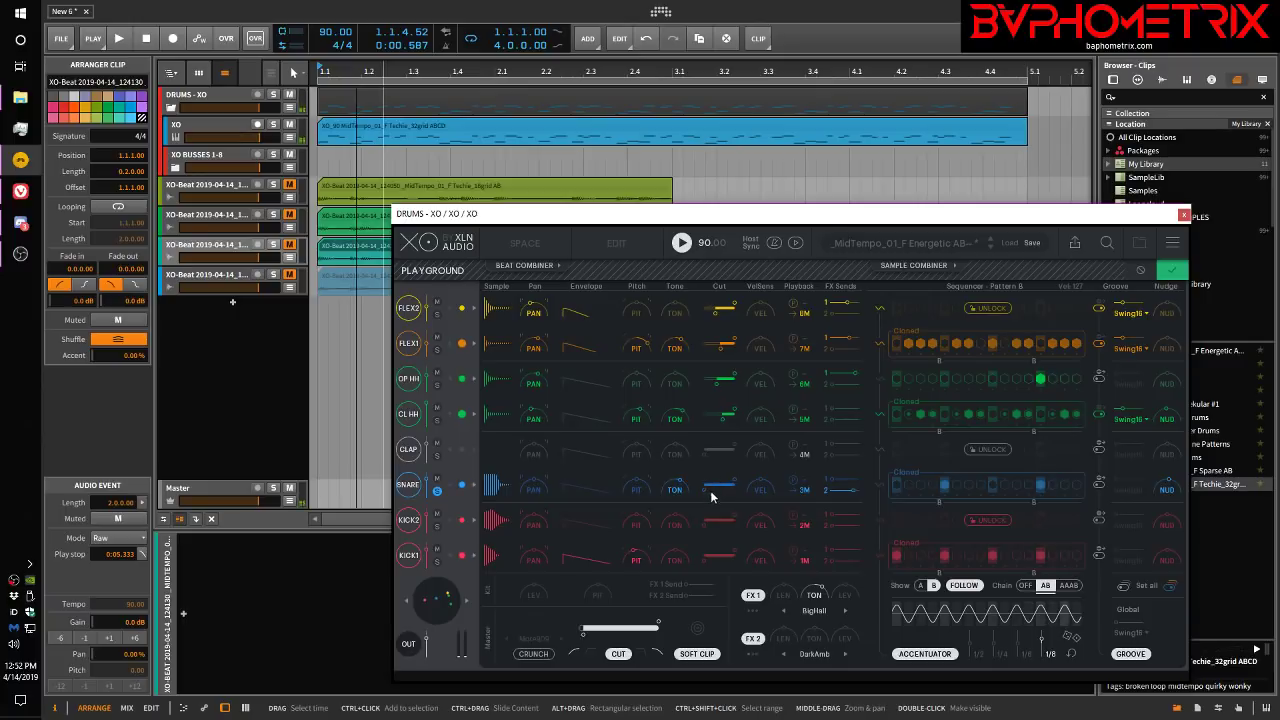
# Step: Sweep the snare's low-frequency Cut up to about 954 Hz and bring it back down
pyautogui.moveTo(720, 492)
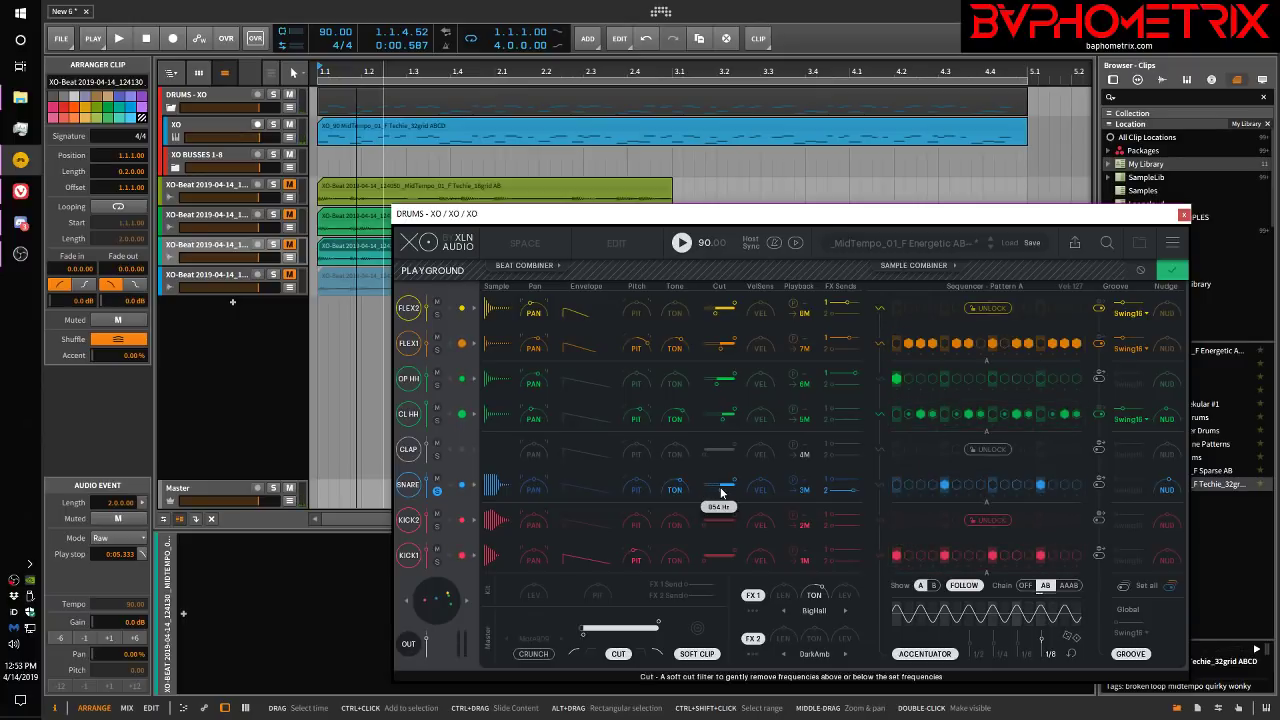
pyautogui.moveTo(720, 492); pyautogui.dragTo(696, 489)
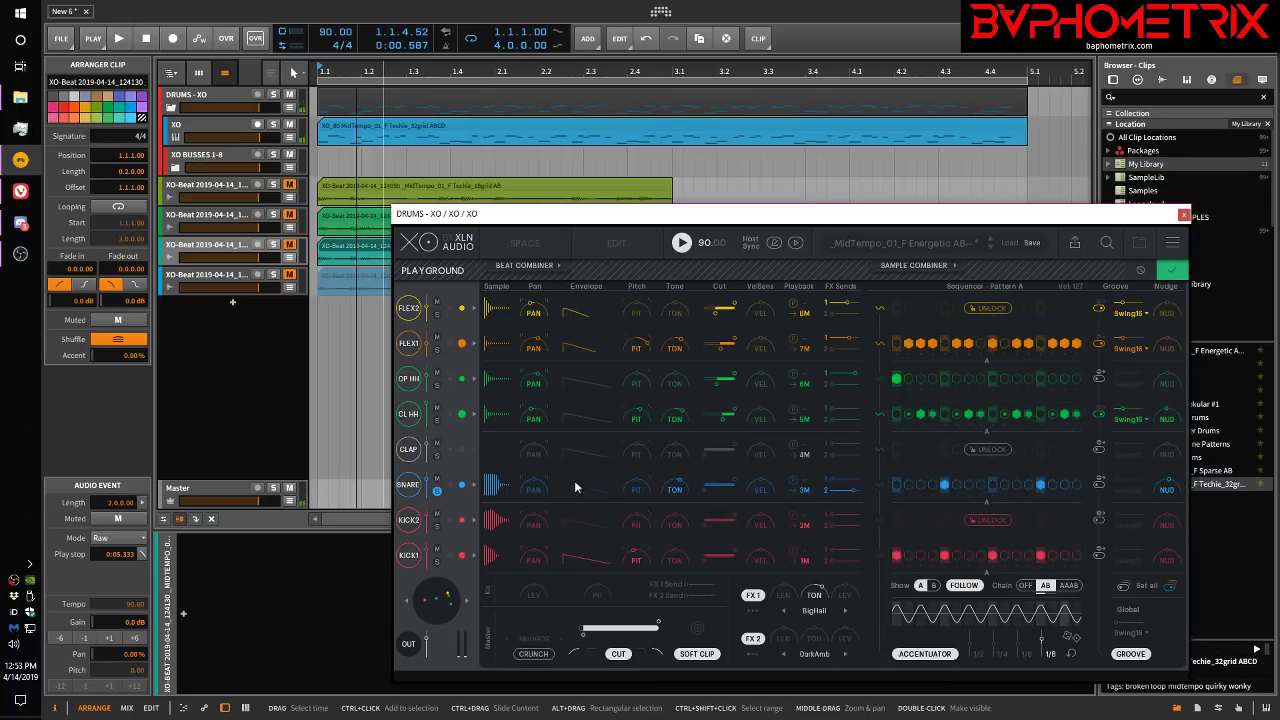
# Step: Solo the closed hi-hat and sweep its low-frequency Cut between 20 Hz and about 1340 Hz during playback
pyautogui.click(436, 420)
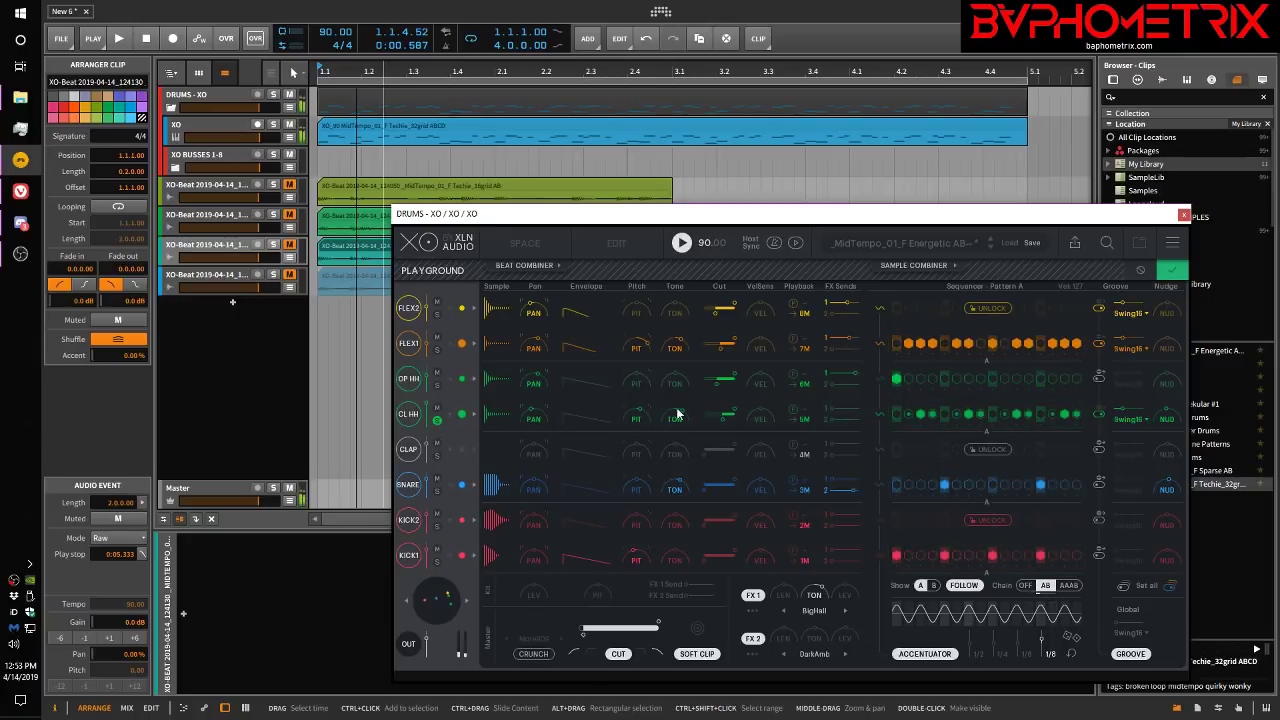
pyautogui.moveTo(722, 425); pyautogui.dragTo(700, 425)
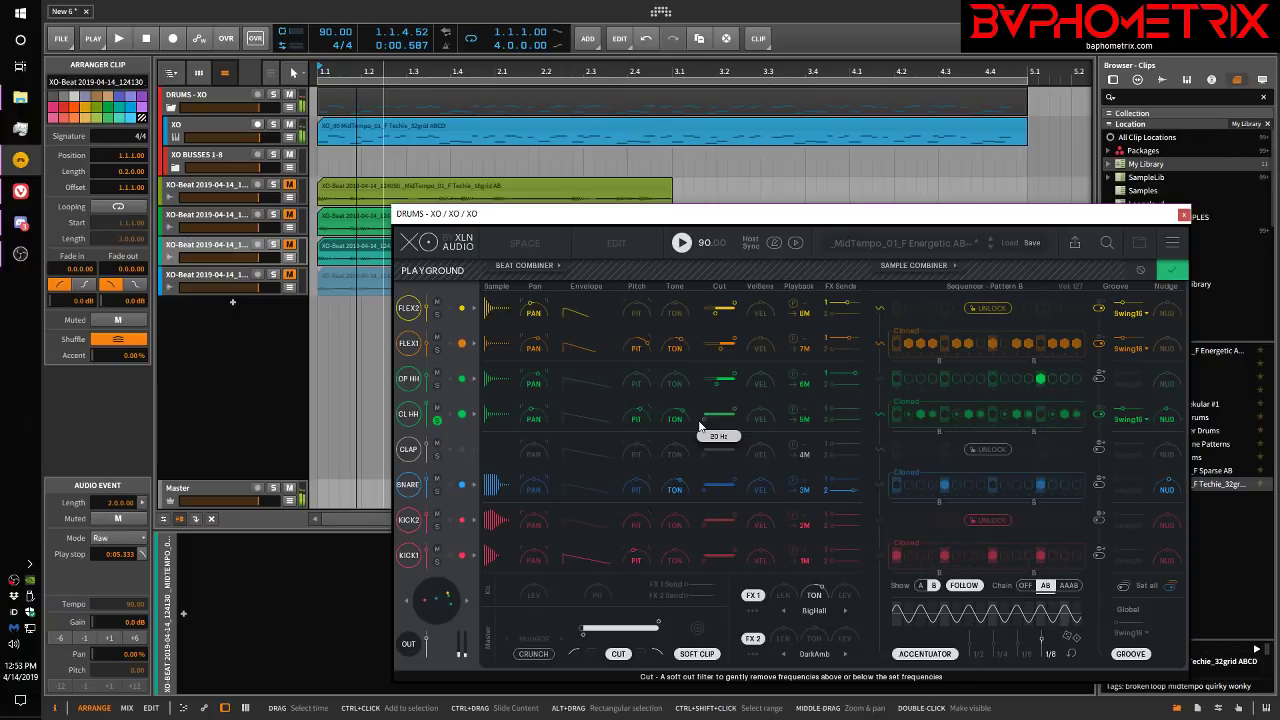
pyautogui.moveTo(700, 425); pyautogui.dragTo(722, 426)
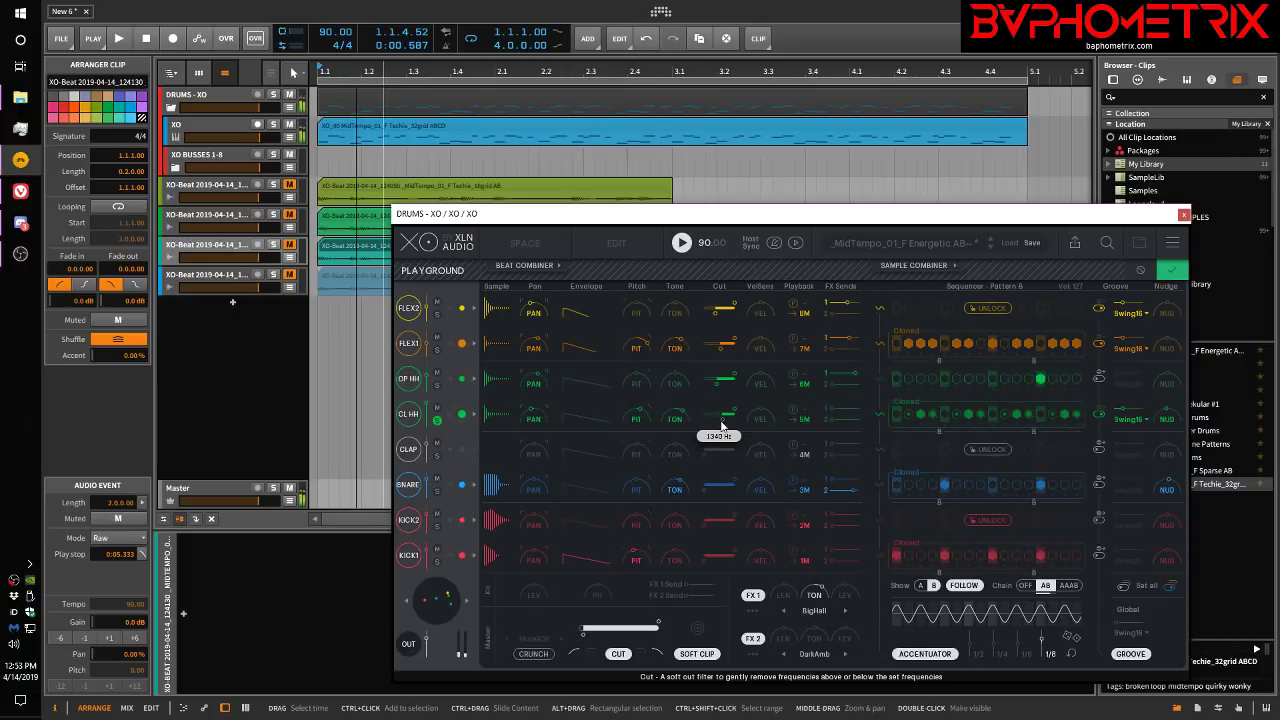
pyautogui.moveTo(722, 425); pyautogui.dragTo(718, 426)
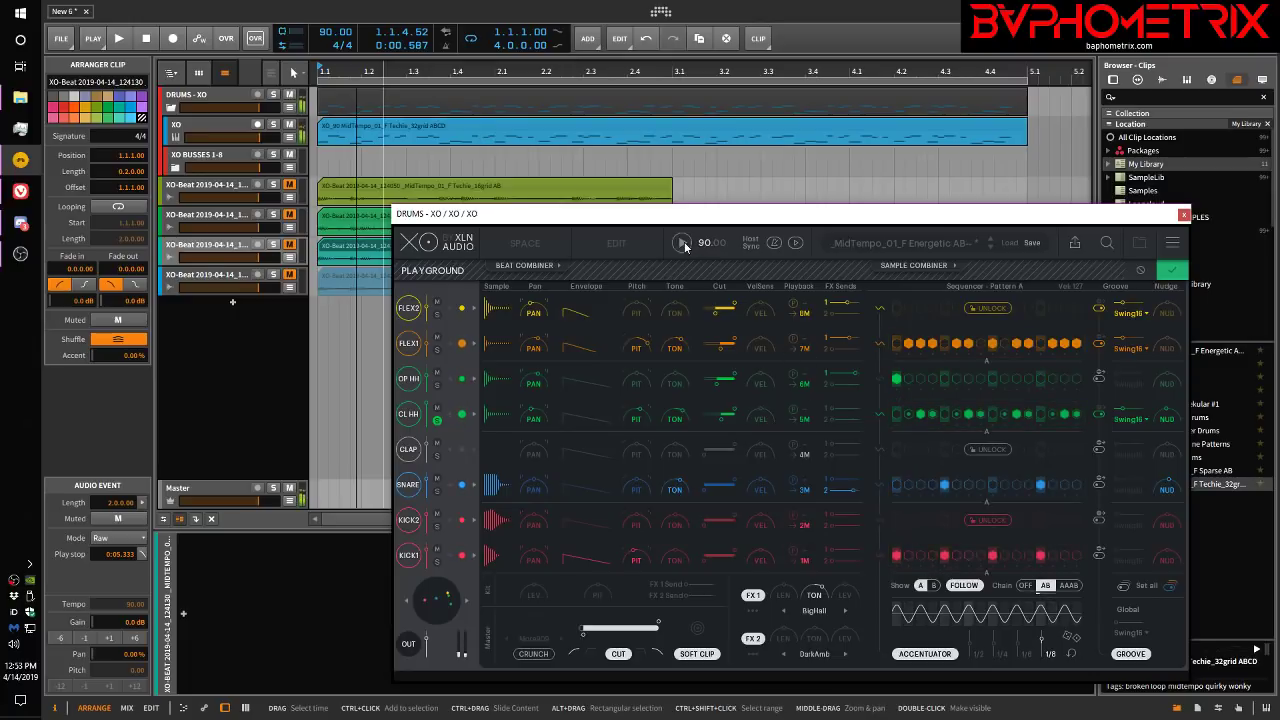
# Step: Examine the output bus choices for the Flex 2 lane and the Bitwig tutorial playlist in the web browser
pyautogui.click(807, 314)
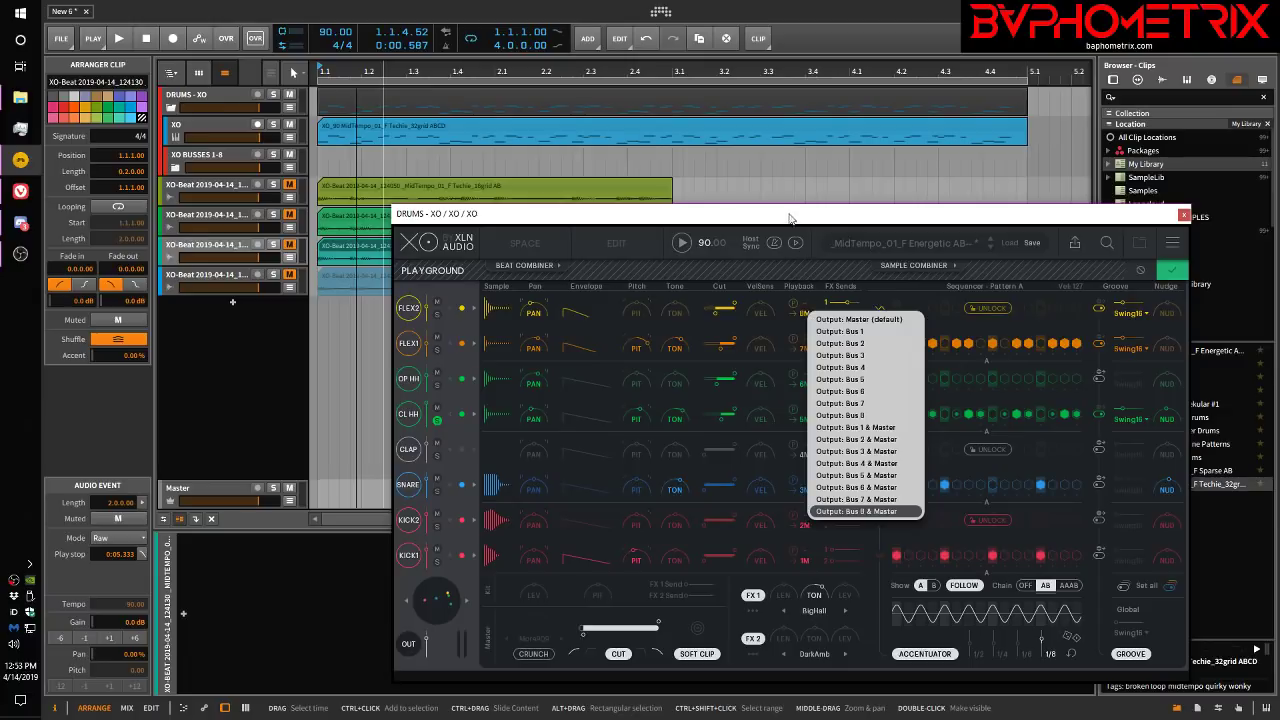
pyautogui.click(20, 190)
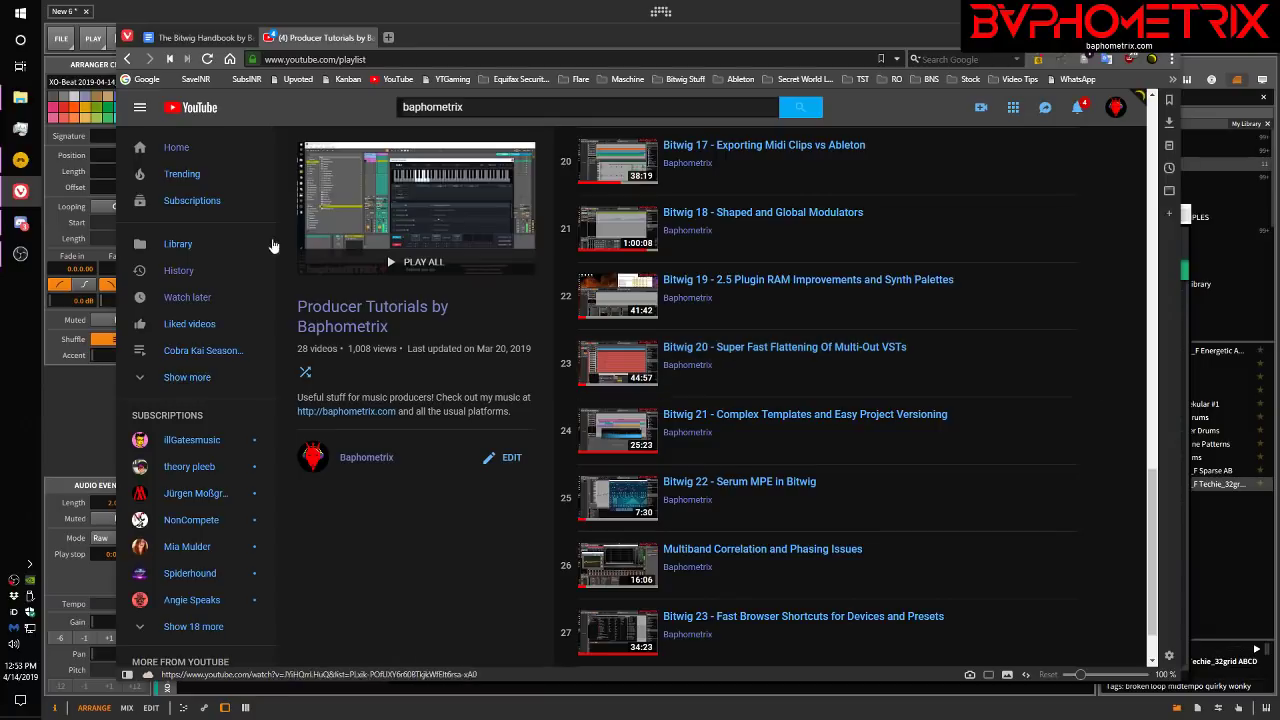
pyautogui.click(259, 29)
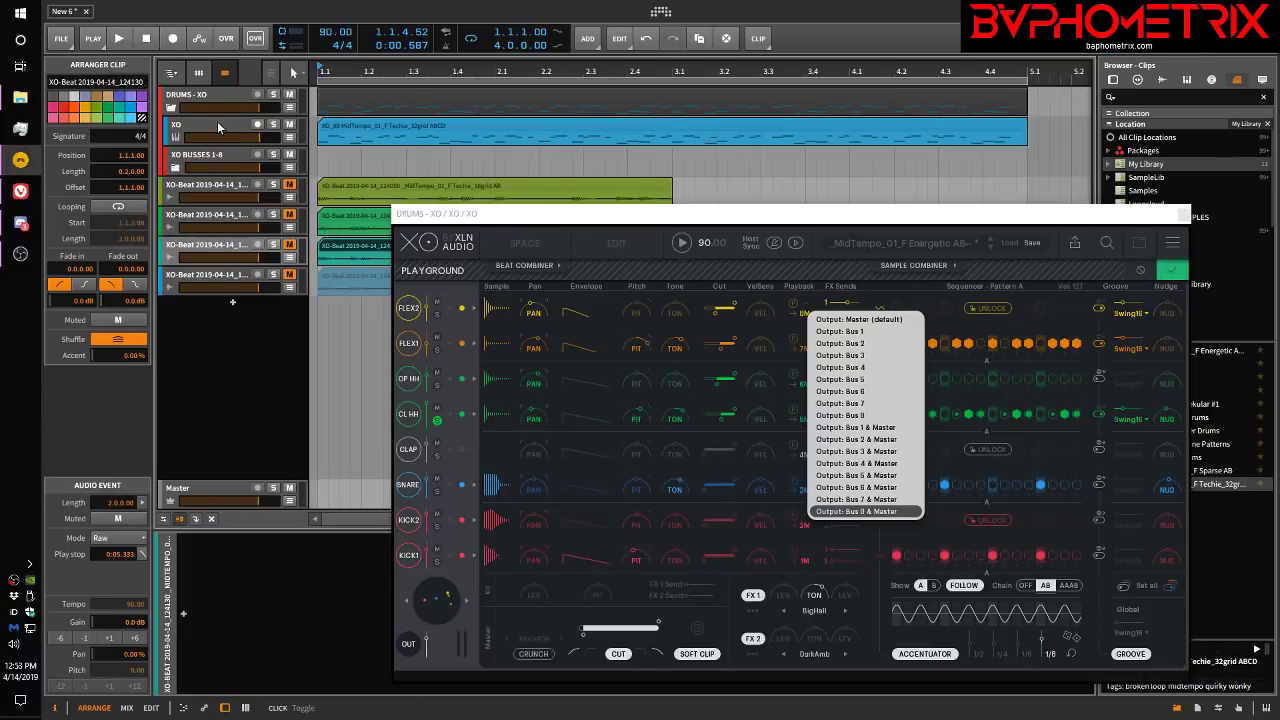
# Step: Expand the XO BUSSES 1-8 group, select the XO track to show its output chains, and dismiss the output choices
pyautogui.click(176, 167)
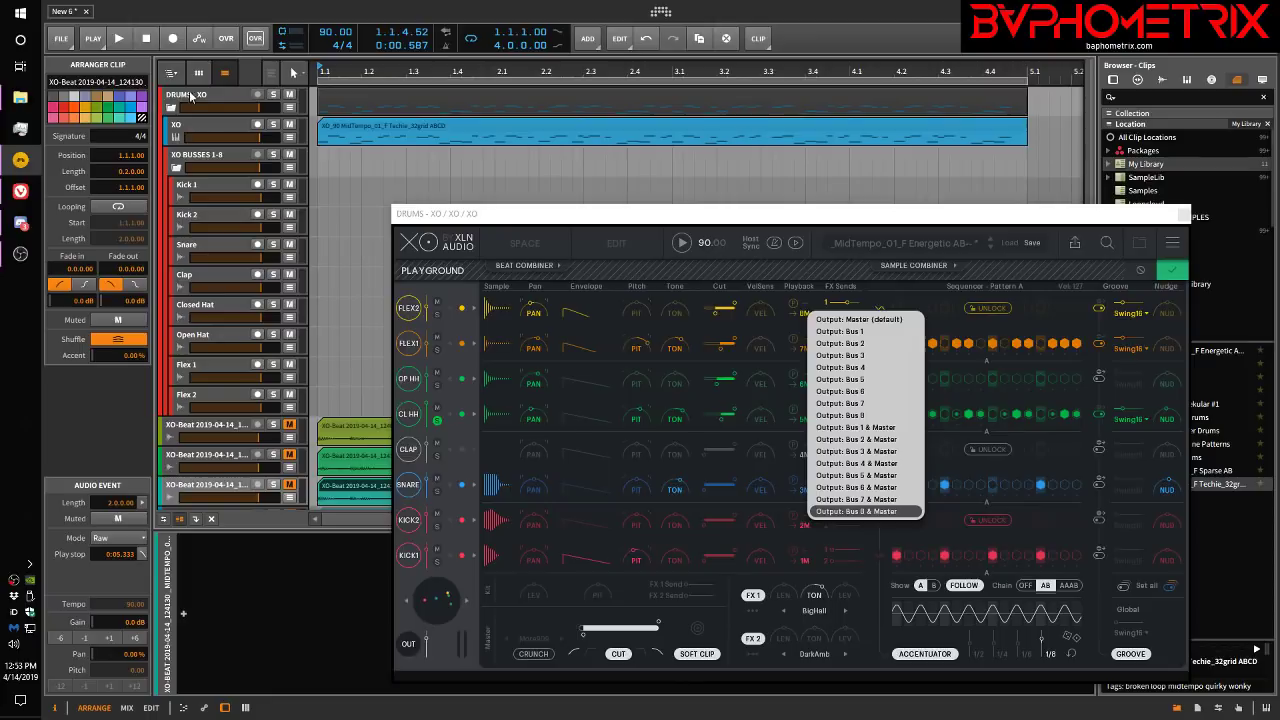
pyautogui.click(173, 135)
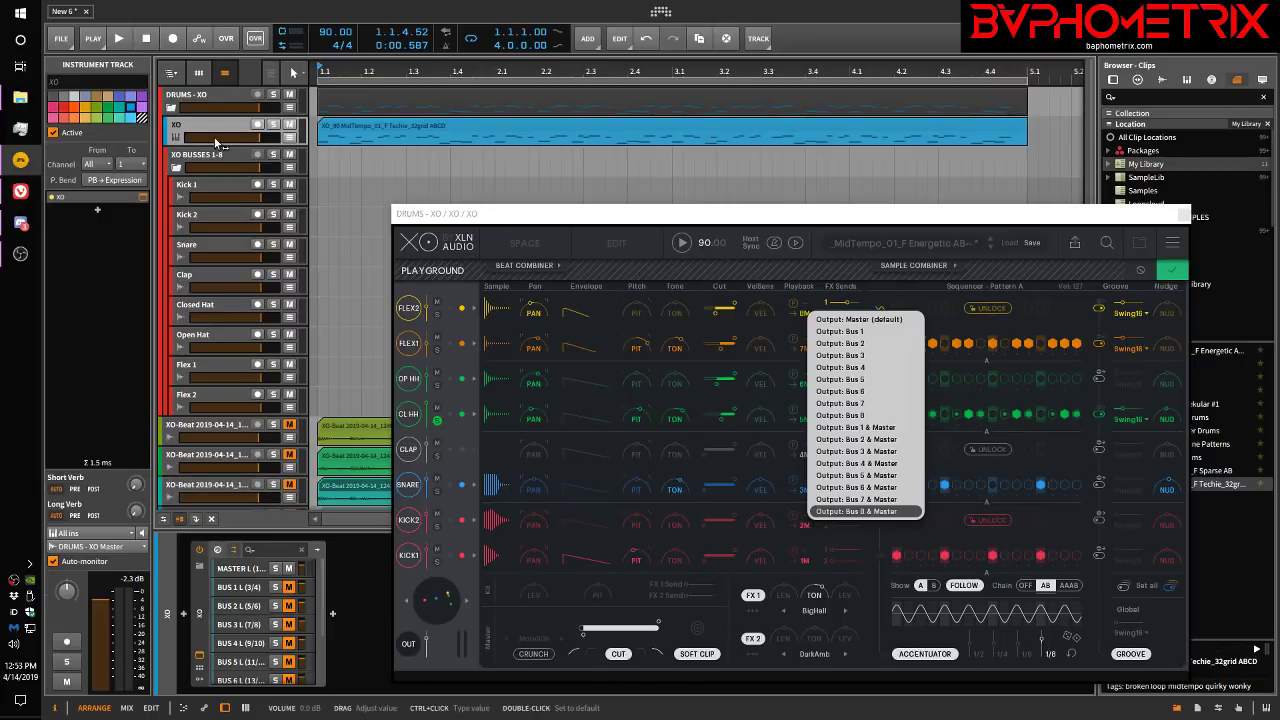
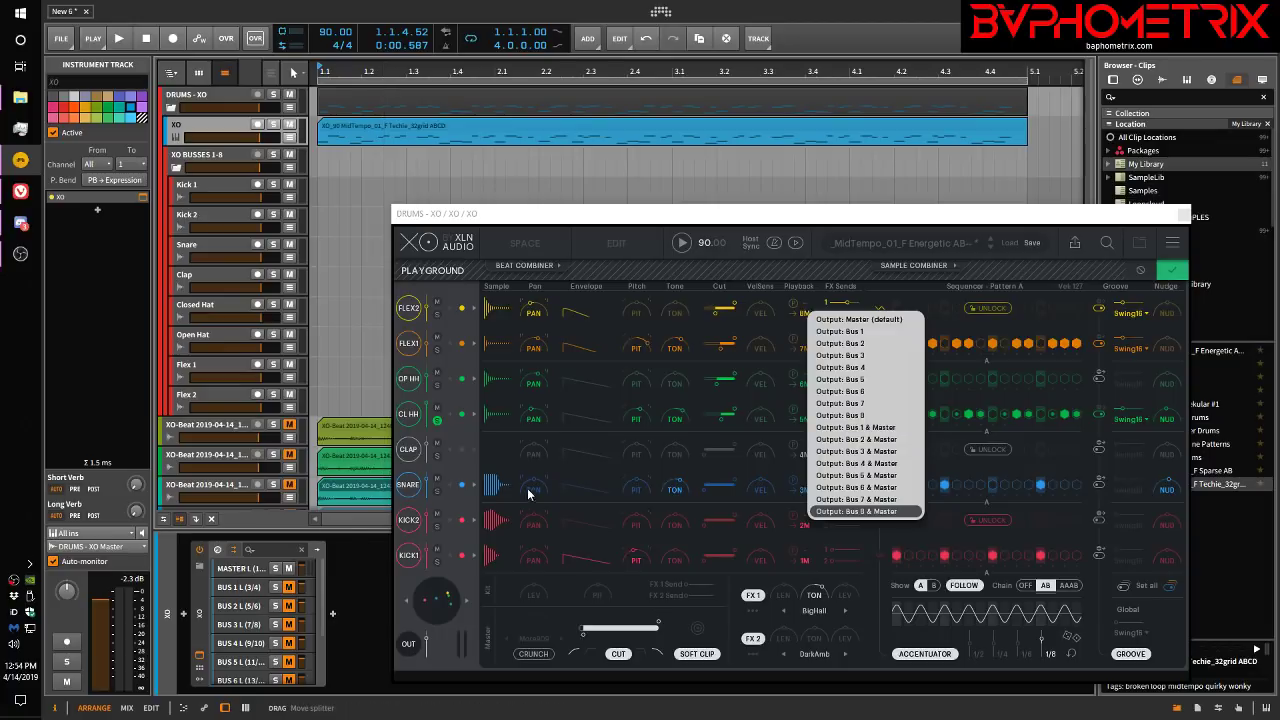
pyautogui.click(855, 219)
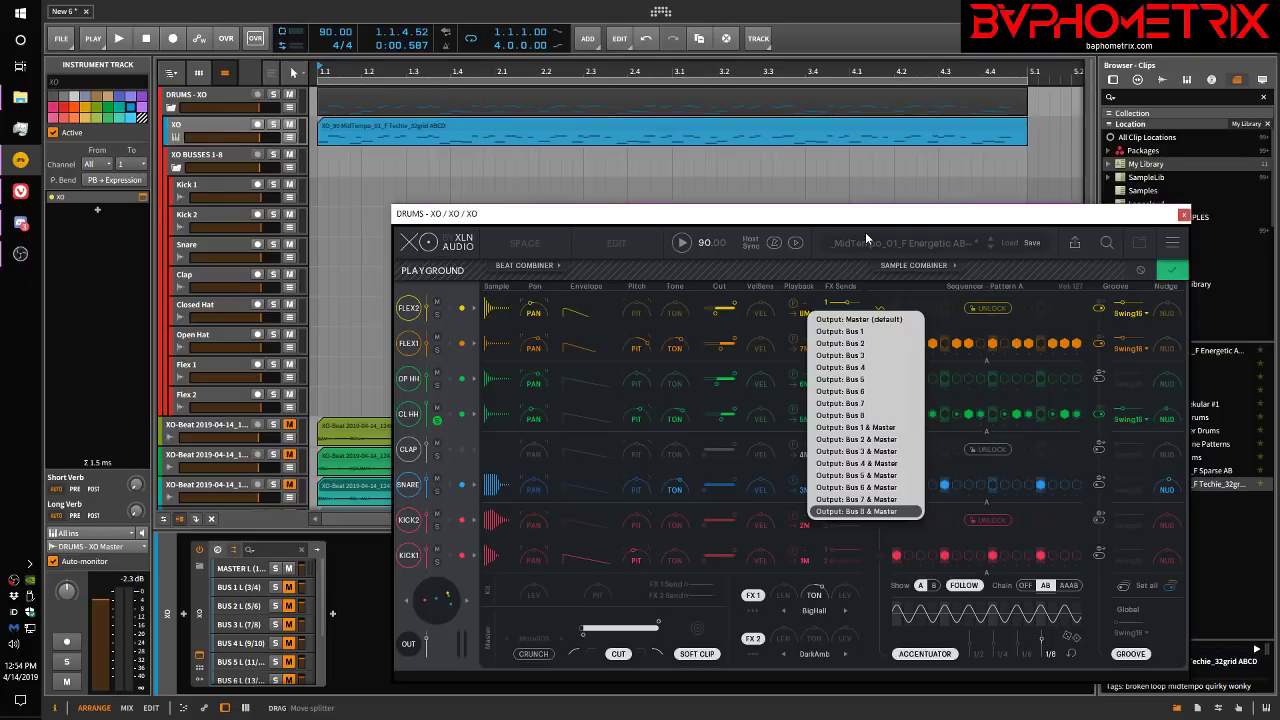
pyautogui.click(682, 269)
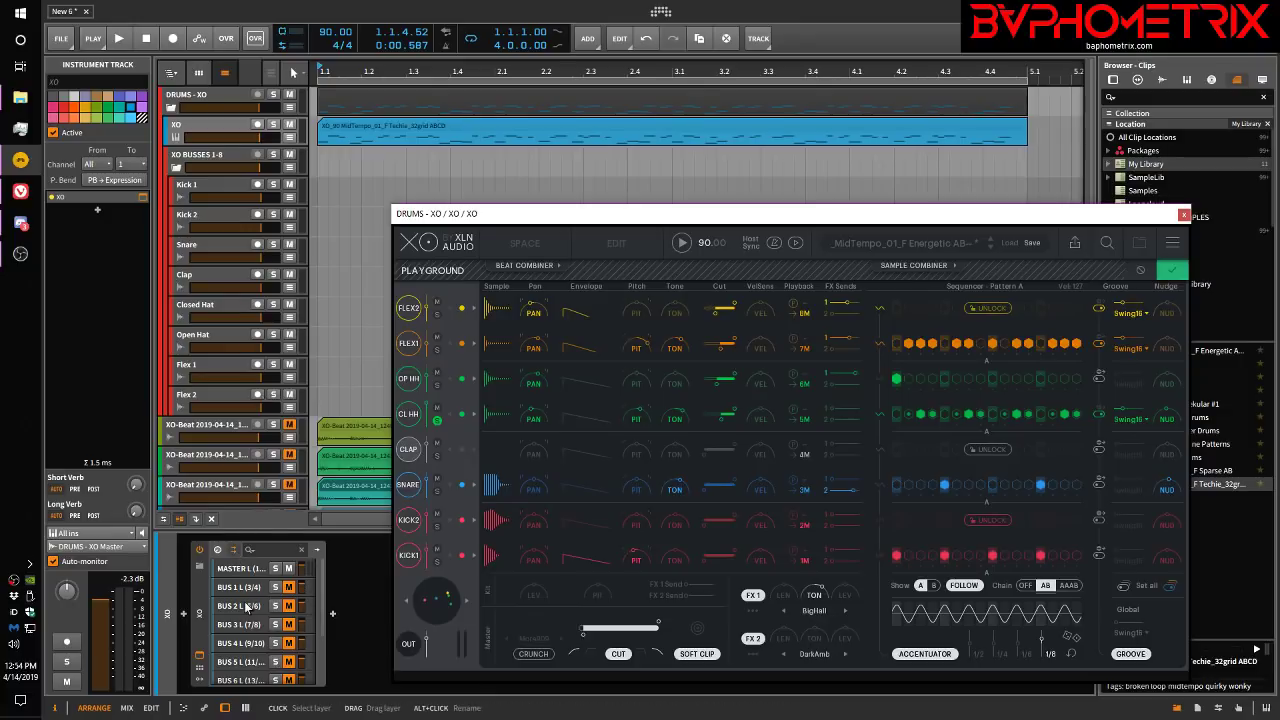
# Step: Play the beat with Kick 1 soloed, check the Master and BUS 1 output chains, and collapse the XO BUSSES 1-8 group
pyautogui.click(683, 244)
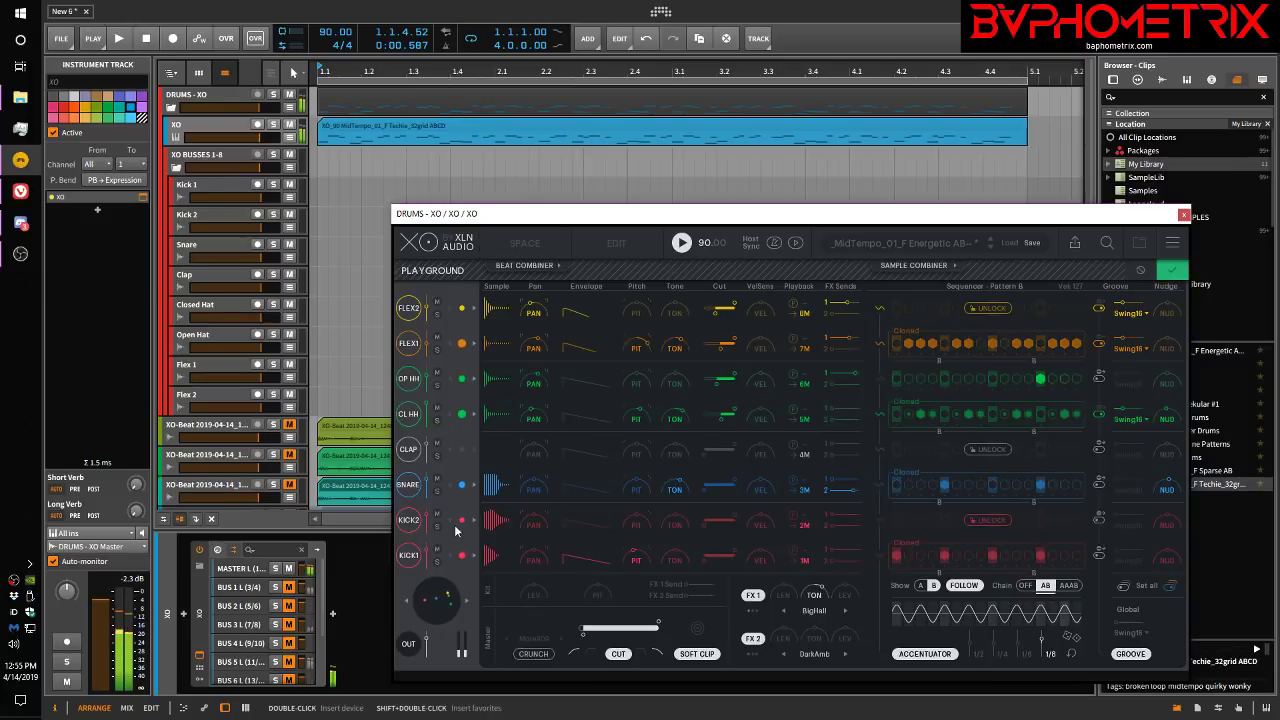
pyautogui.click(436, 561)
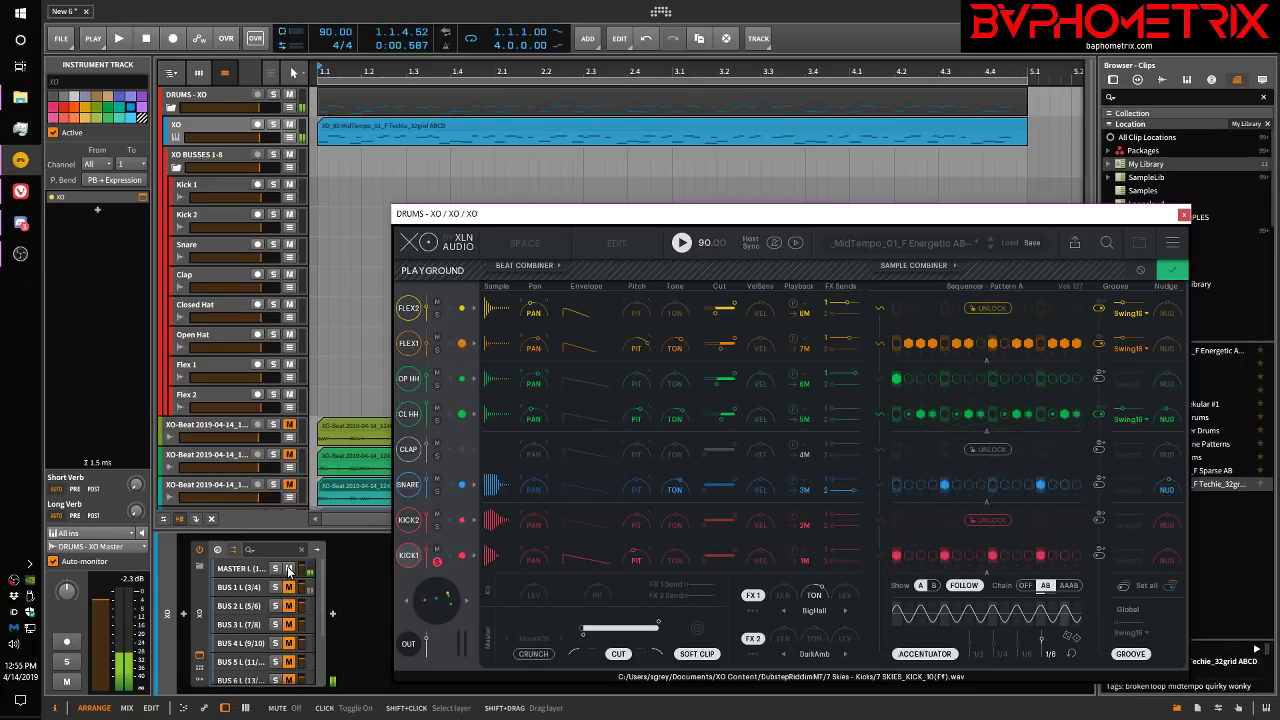
pyautogui.click(293, 588)
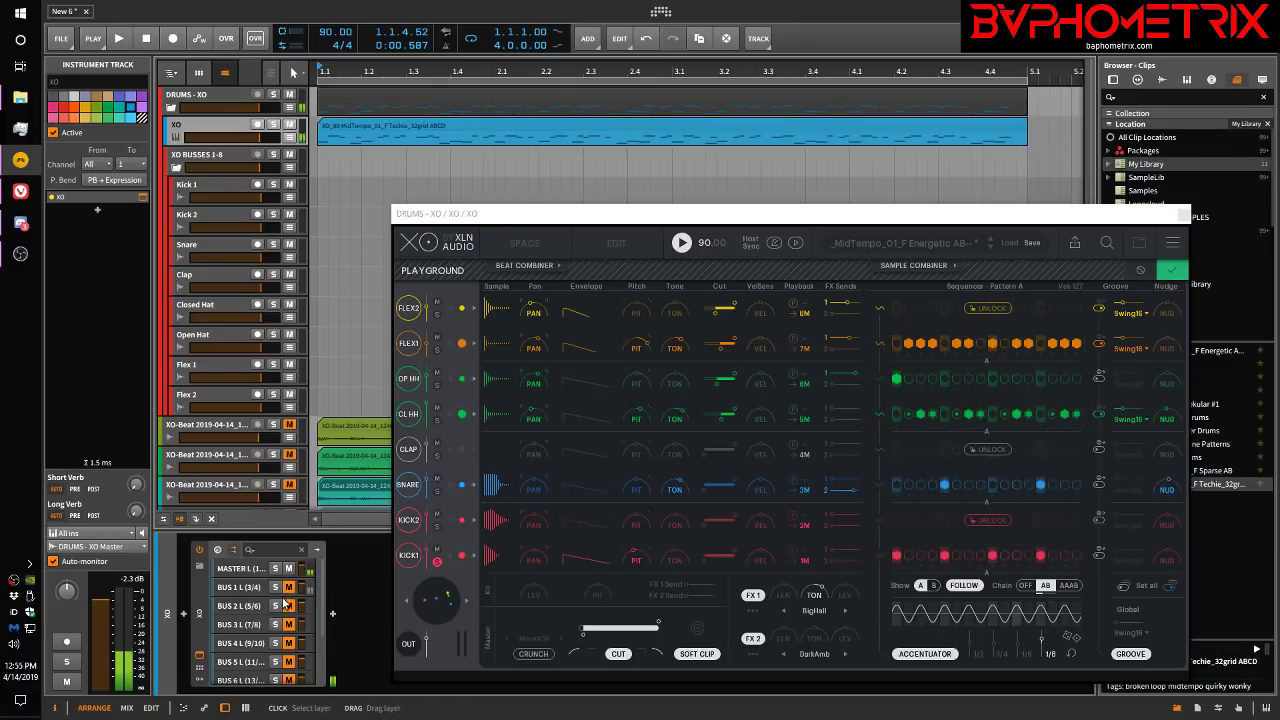
pyautogui.click(657, 210)
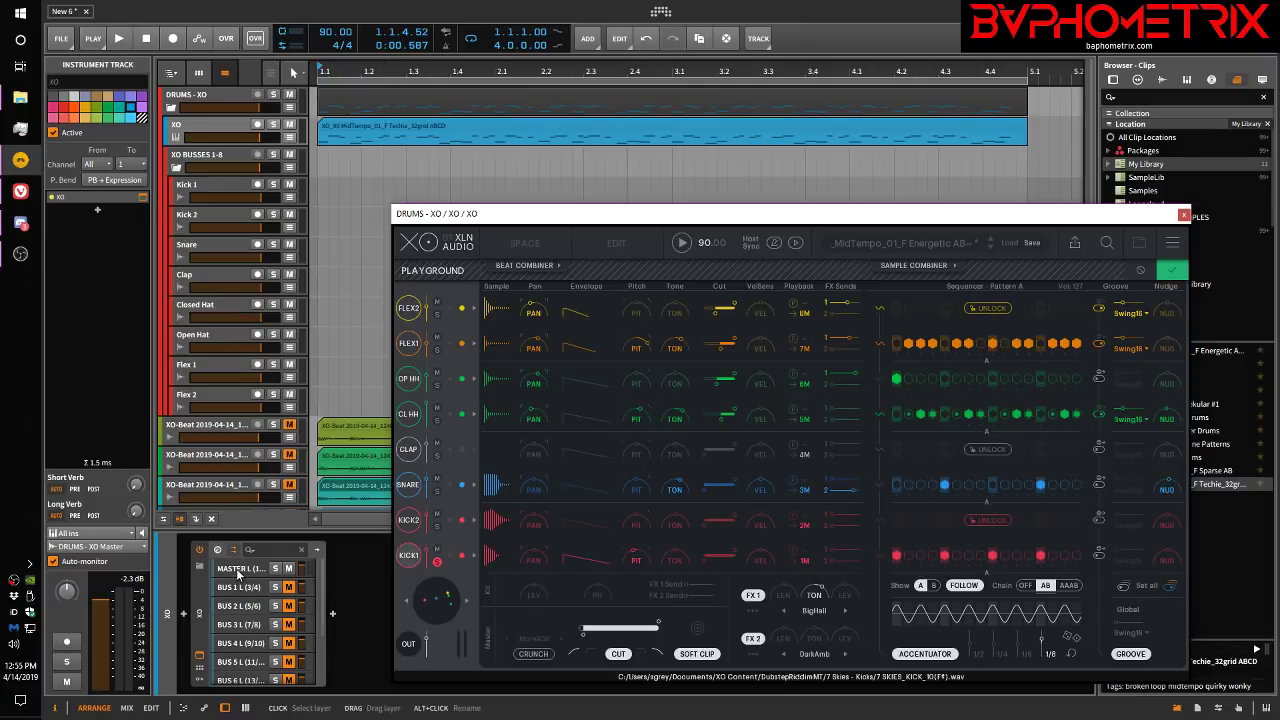
pyautogui.click(171, 167)
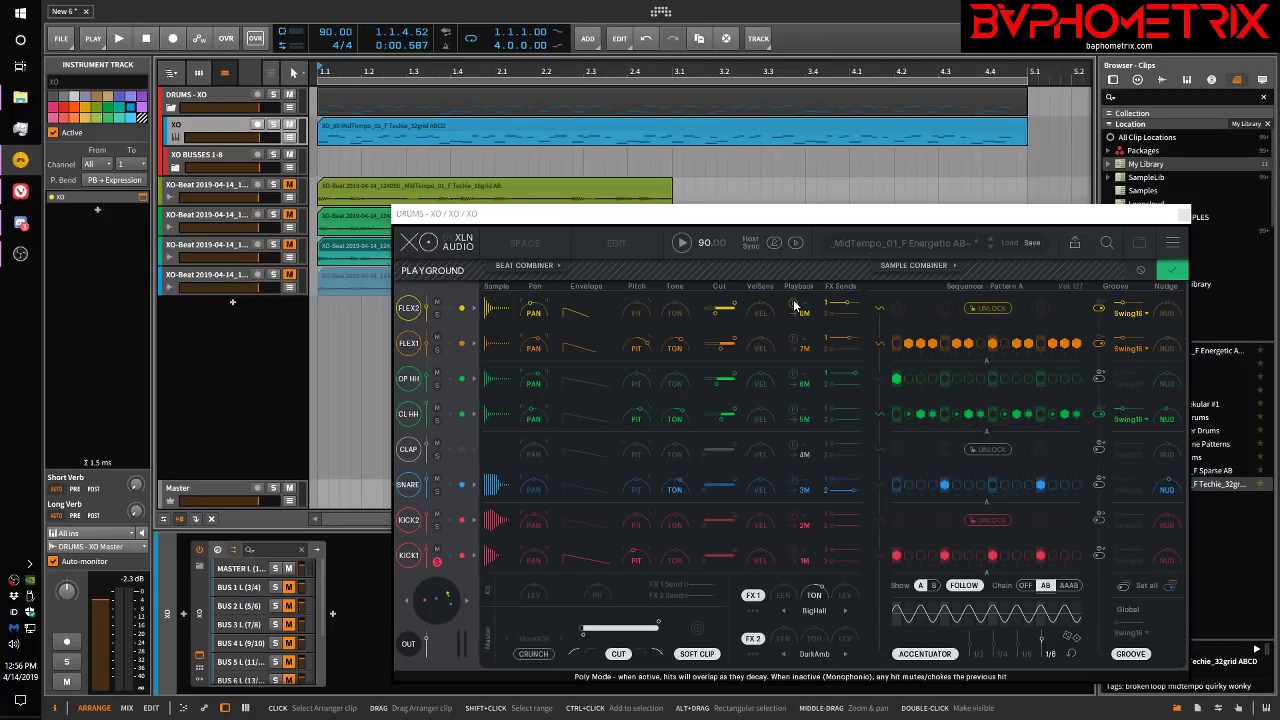
# Step: Examine Kick 1's Poly Mode setting and its mute group choices, keeping the current group
pyautogui.click(793, 549)
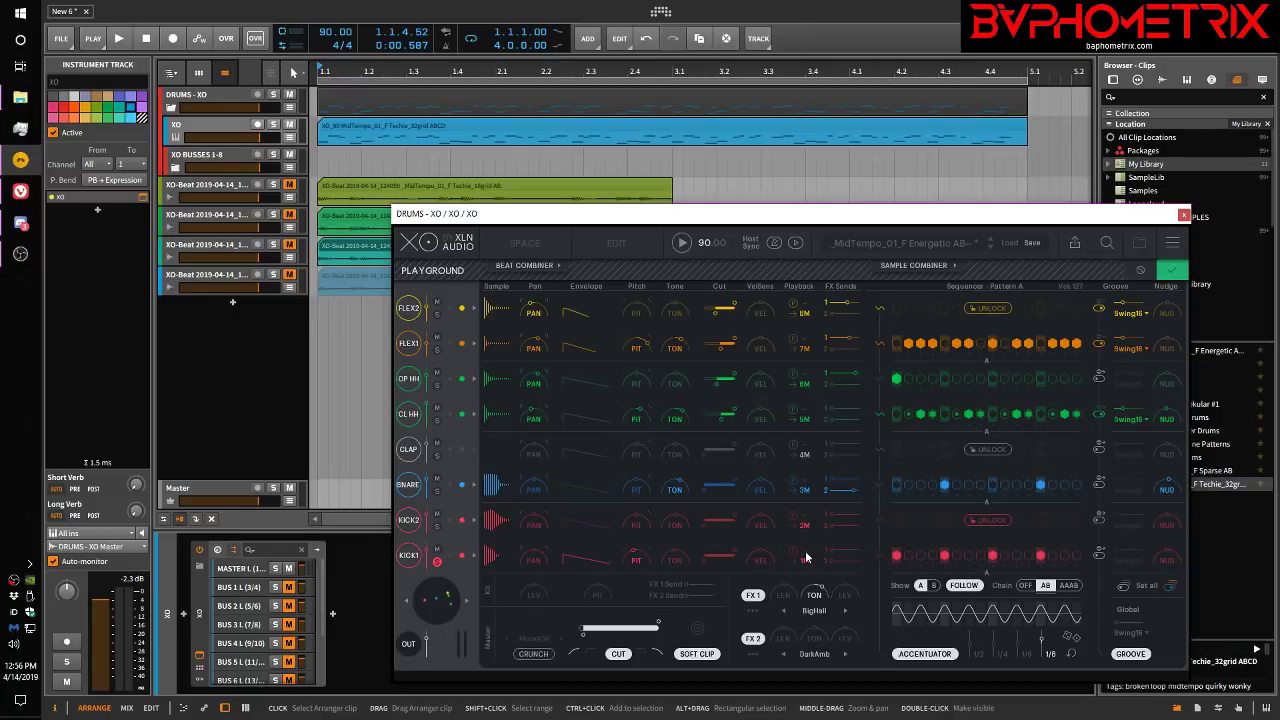
pyautogui.click(806, 557)
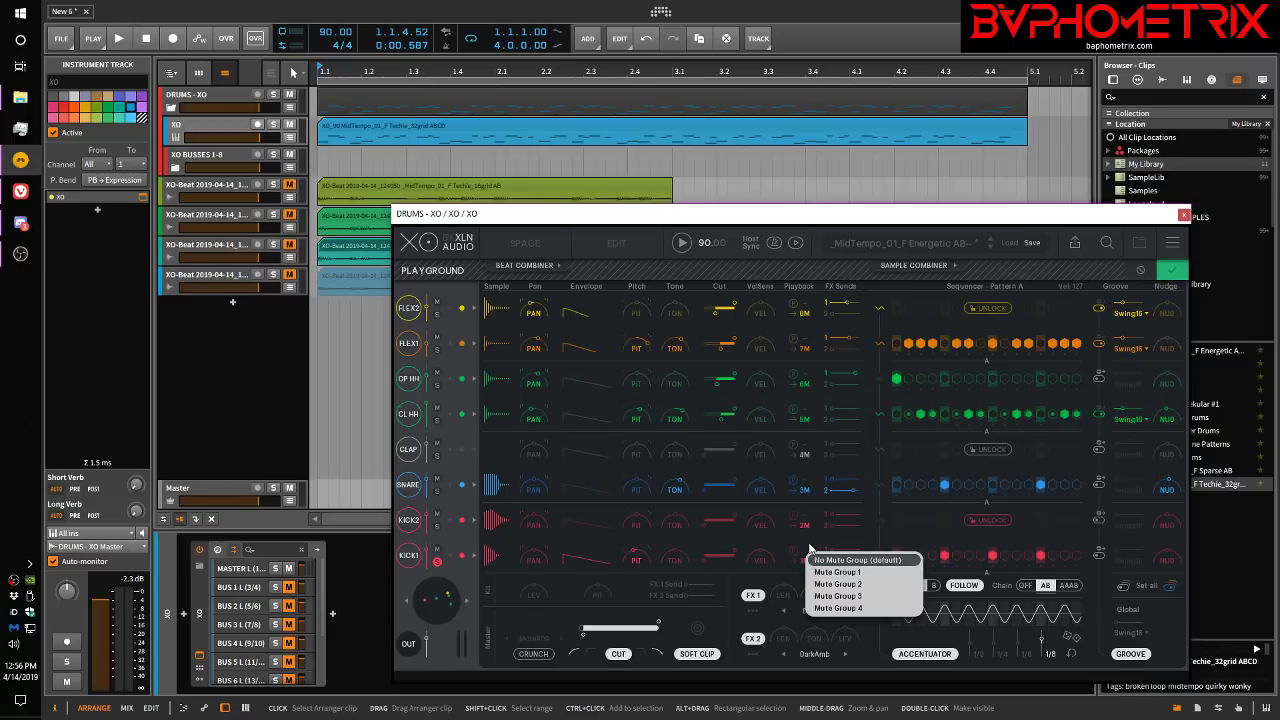
pyautogui.click(808, 542)
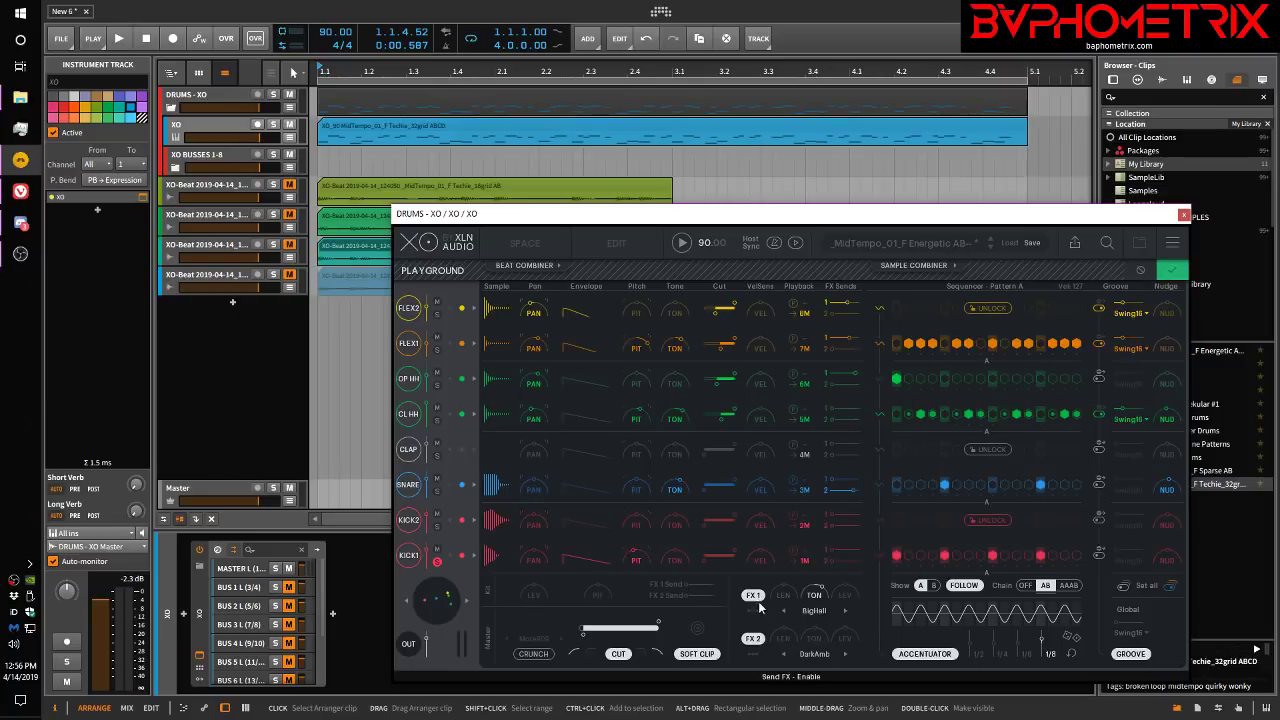
# Step: Review the reverb and delay presets available for FX 1 and FX 2 without changing either effect
pyautogui.click(820, 612)
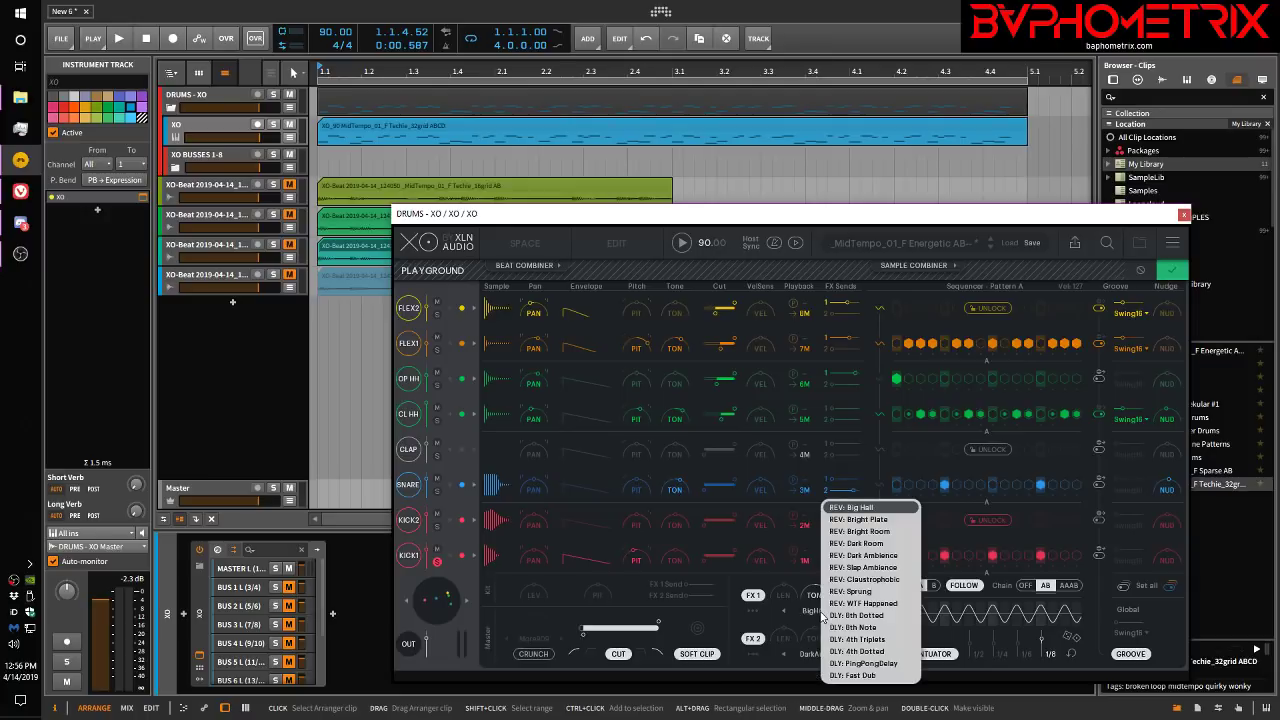
pyautogui.click(817, 613)
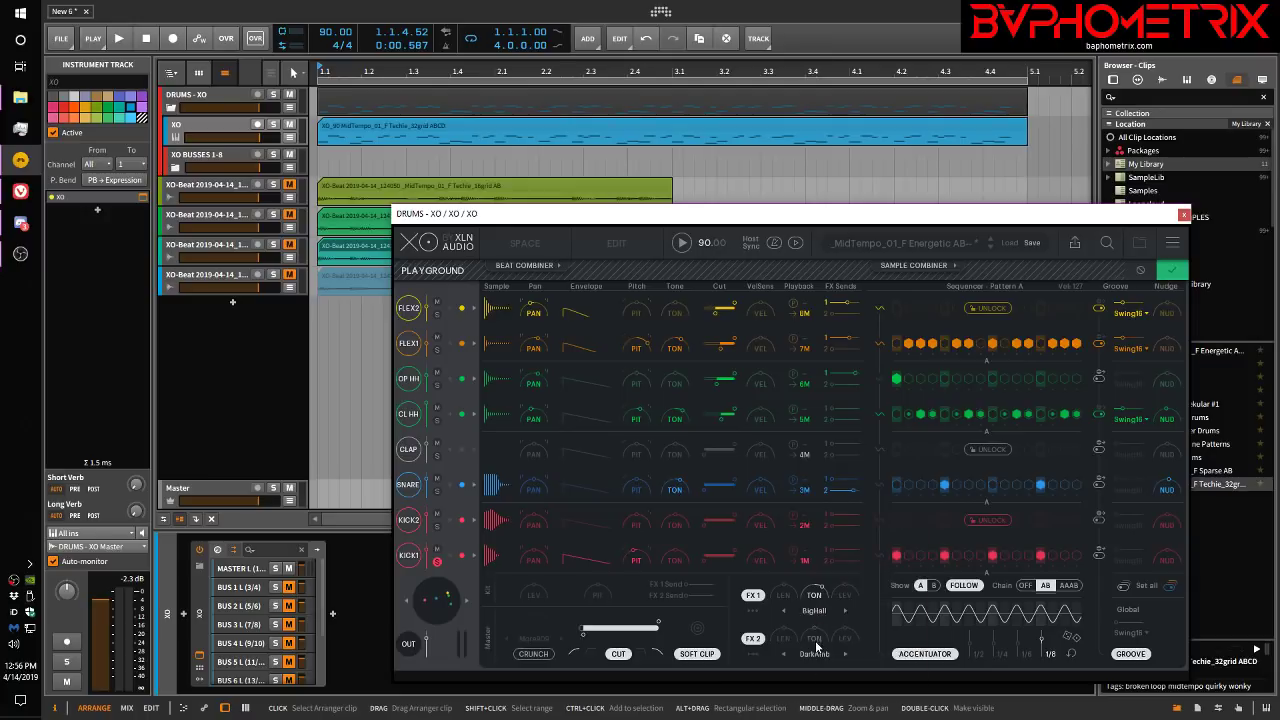
pyautogui.click(817, 658)
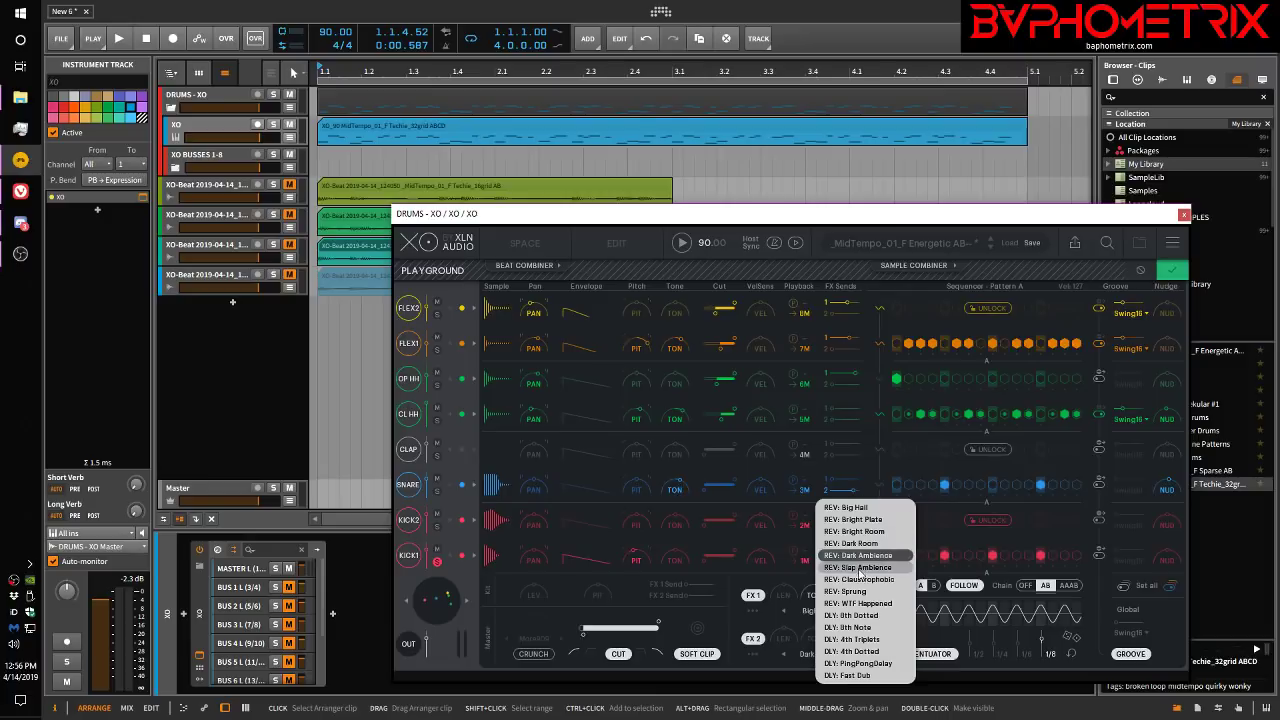
pyautogui.click(804, 652)
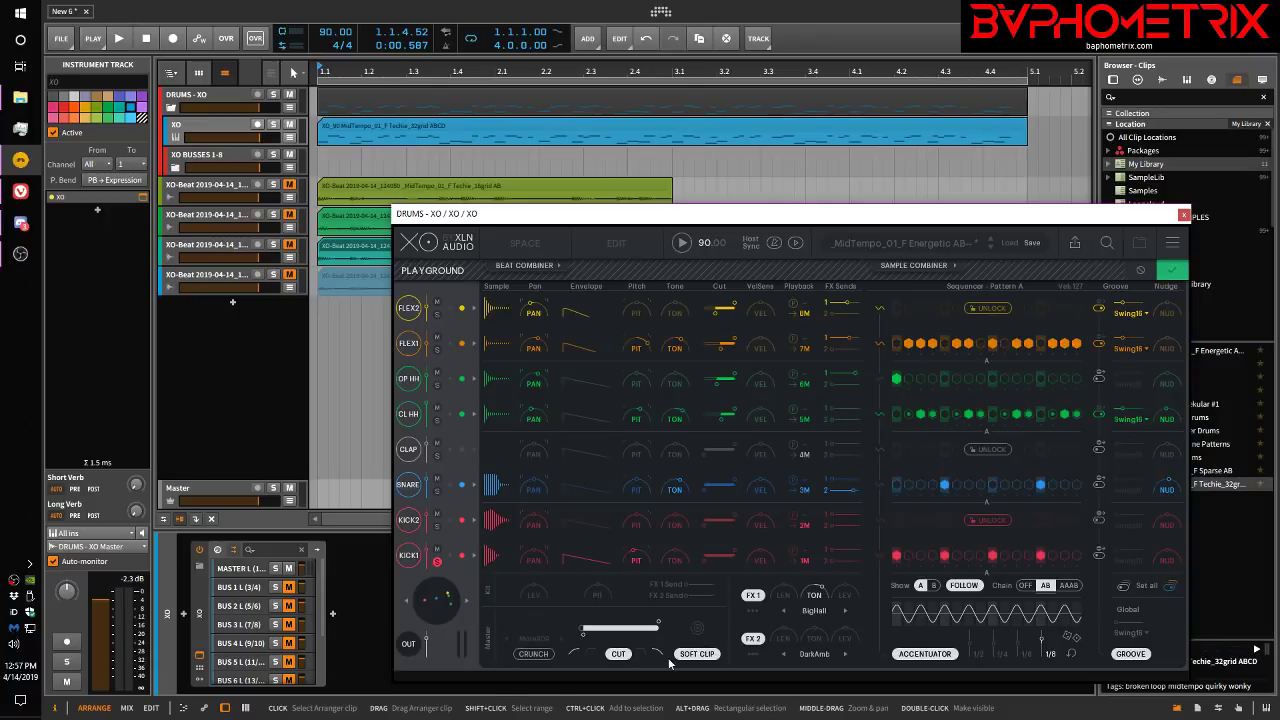
# Step: Try the Crunch effect on the master output, varying its amount while the beat plays, and stop playback
pyautogui.click(535, 655)
pyautogui.click(681, 243)
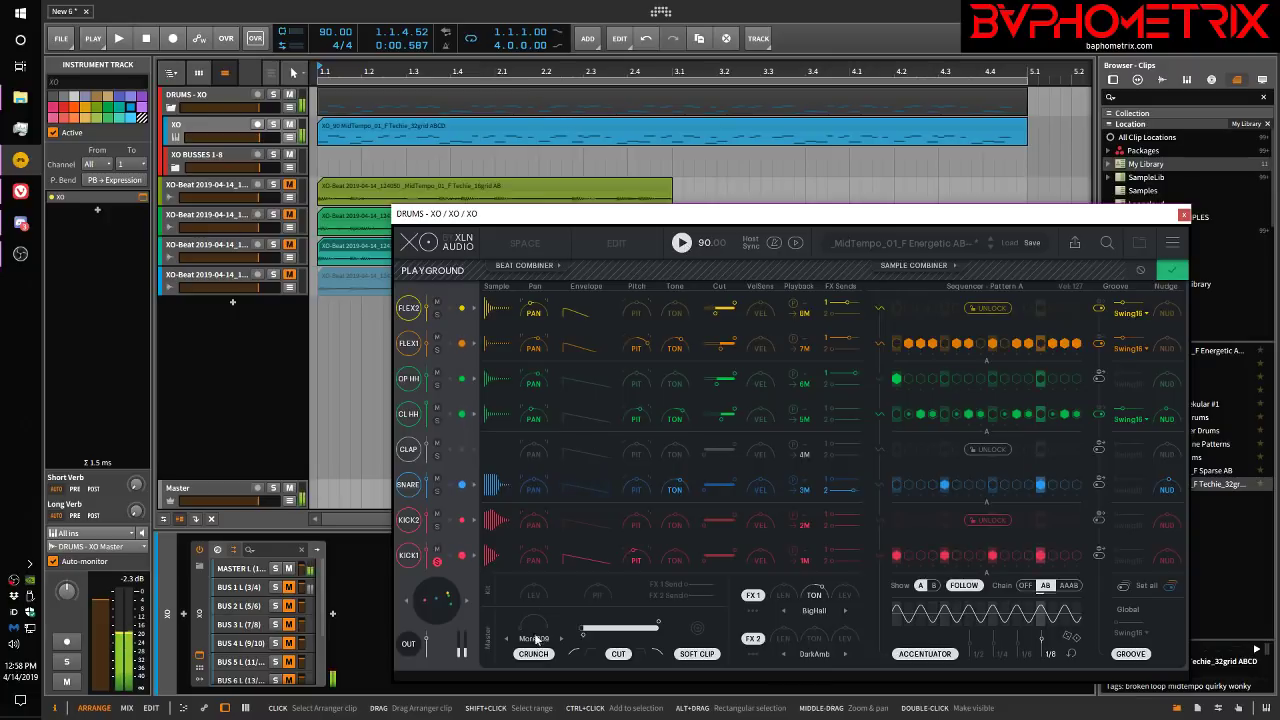
pyautogui.moveTo(528, 616)
pyautogui.mouseDown()
pyautogui.moveTo(562, 536)
pyautogui.moveTo(547, 626)
pyautogui.moveTo(530, 630)
pyautogui.moveTo(542, 571)
pyautogui.moveTo(545, 620)
pyautogui.mouseUp()
pyautogui.press('space')
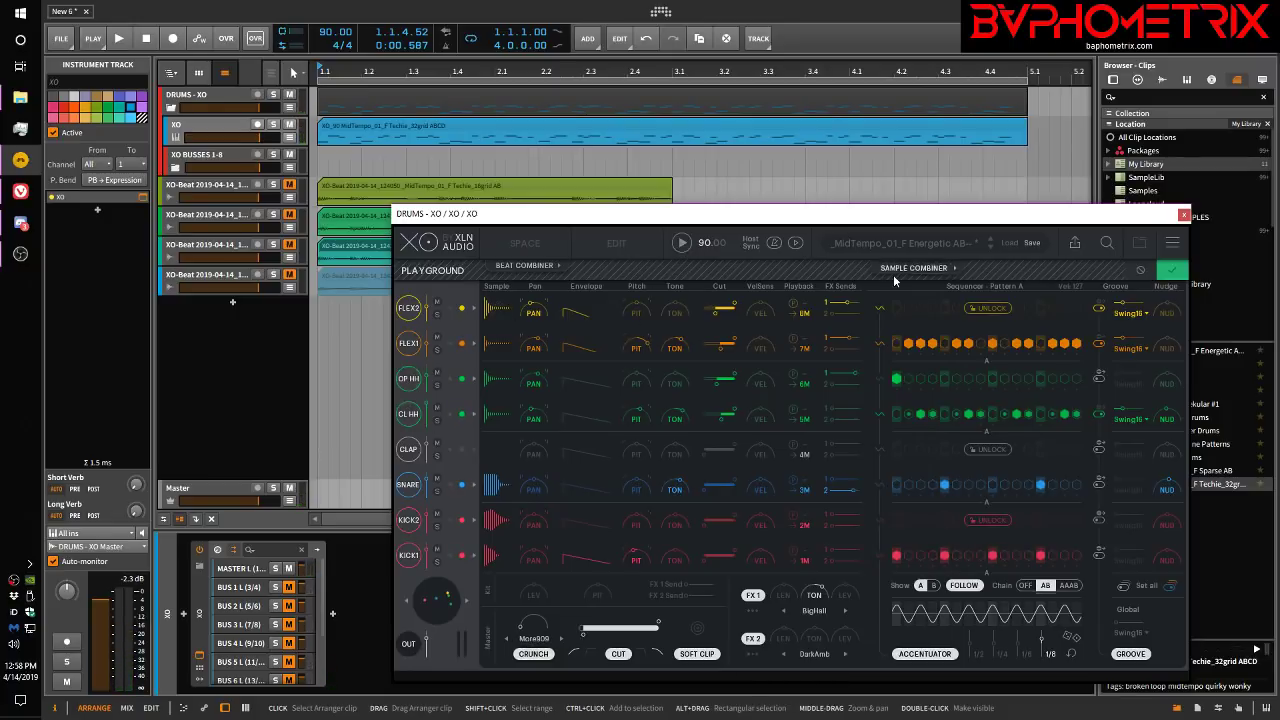
# Step: Cancel Playground mode and restore the beat to its state before entering it
pyautogui.click(1168, 270)
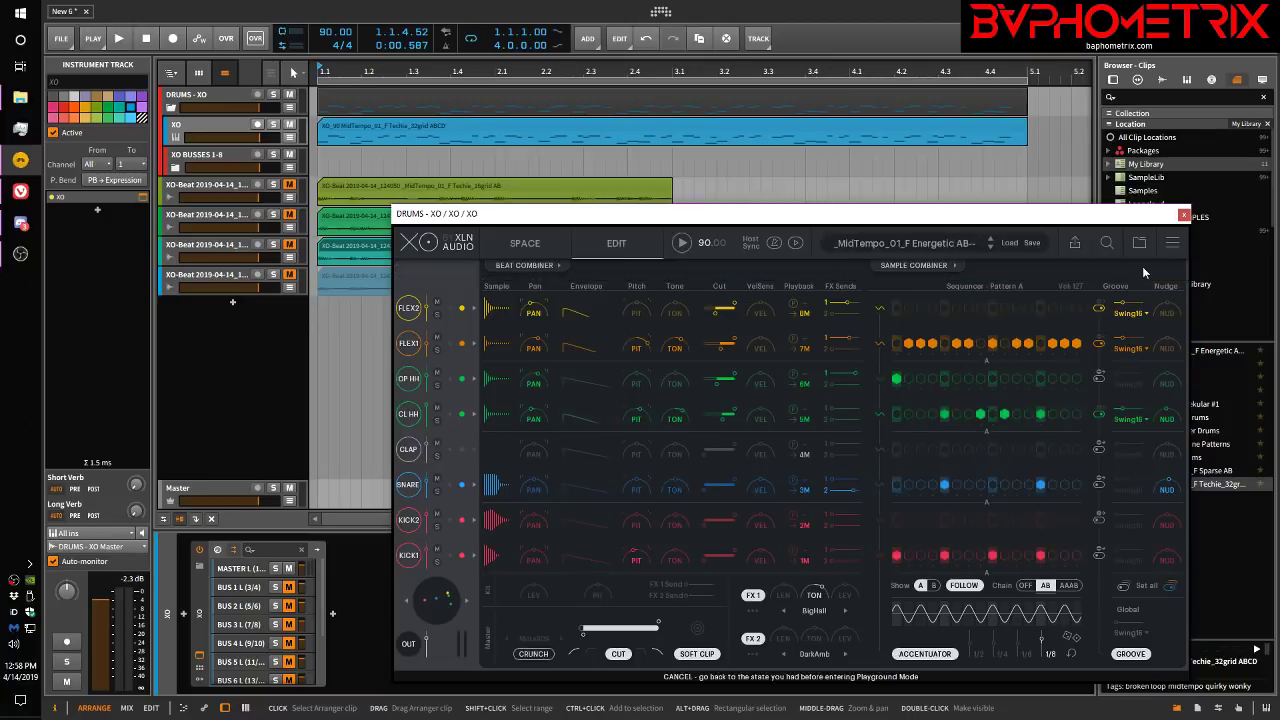
# Step: Play the beat and vary the master Crunch amount using the More 909 algorithm
pyautogui.click(681, 243)
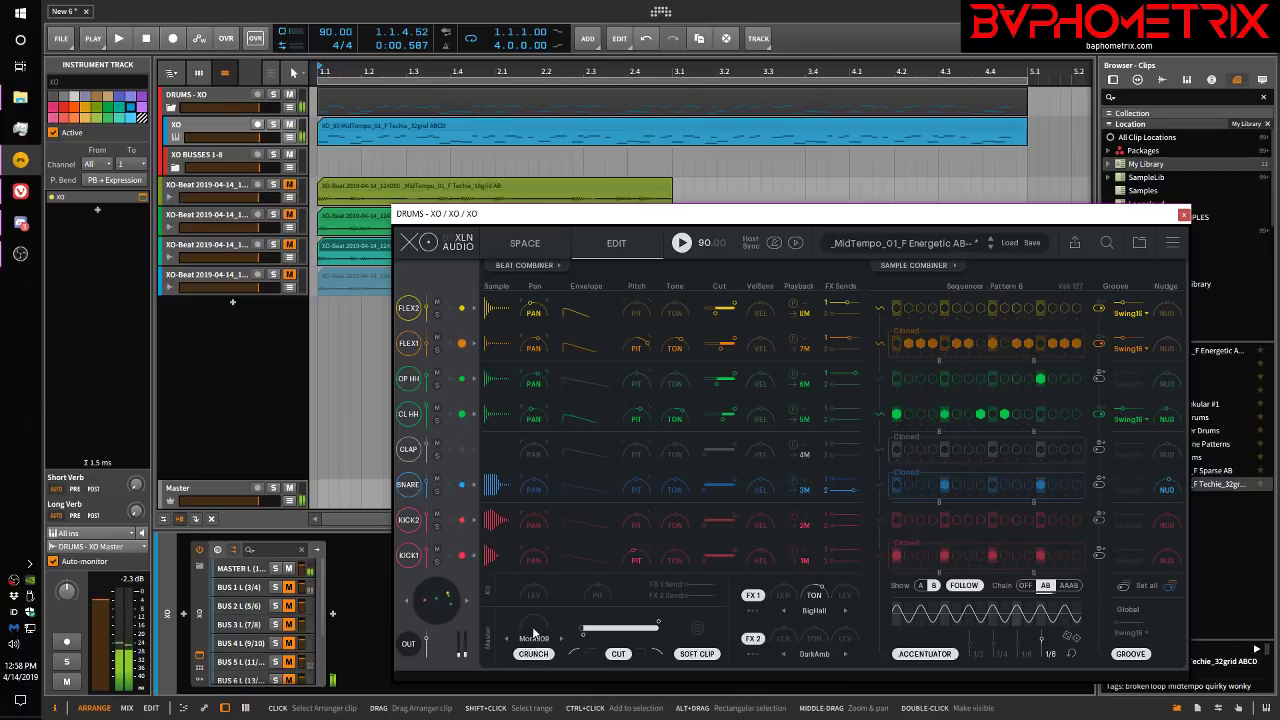
pyautogui.moveTo(532, 630)
pyautogui.mouseDown()
pyautogui.moveTo(548, 507)
pyautogui.moveTo(533, 558)
pyautogui.moveTo(537, 649)
pyautogui.mouseUp()
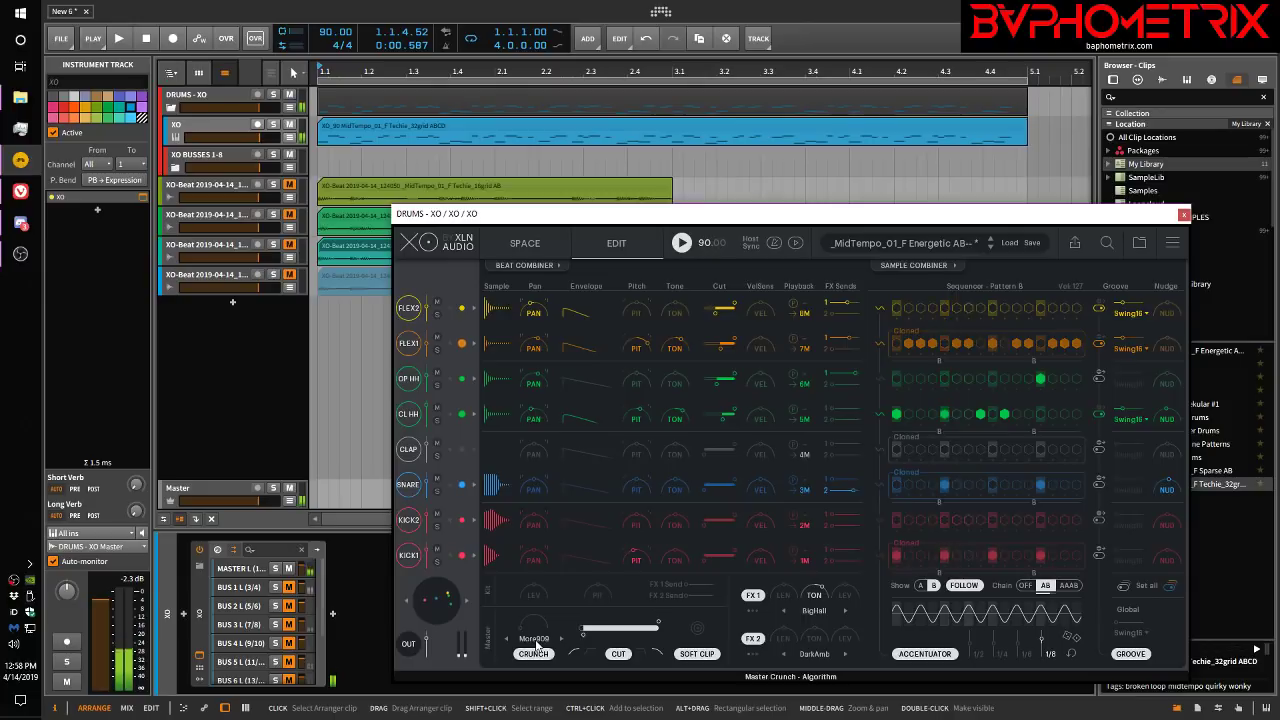
pyautogui.moveTo(537, 649)
pyautogui.mouseDown()
pyautogui.moveTo(533, 572)
pyautogui.moveTo(548, 527)
pyautogui.moveTo(548, 652)
pyautogui.mouseUp()
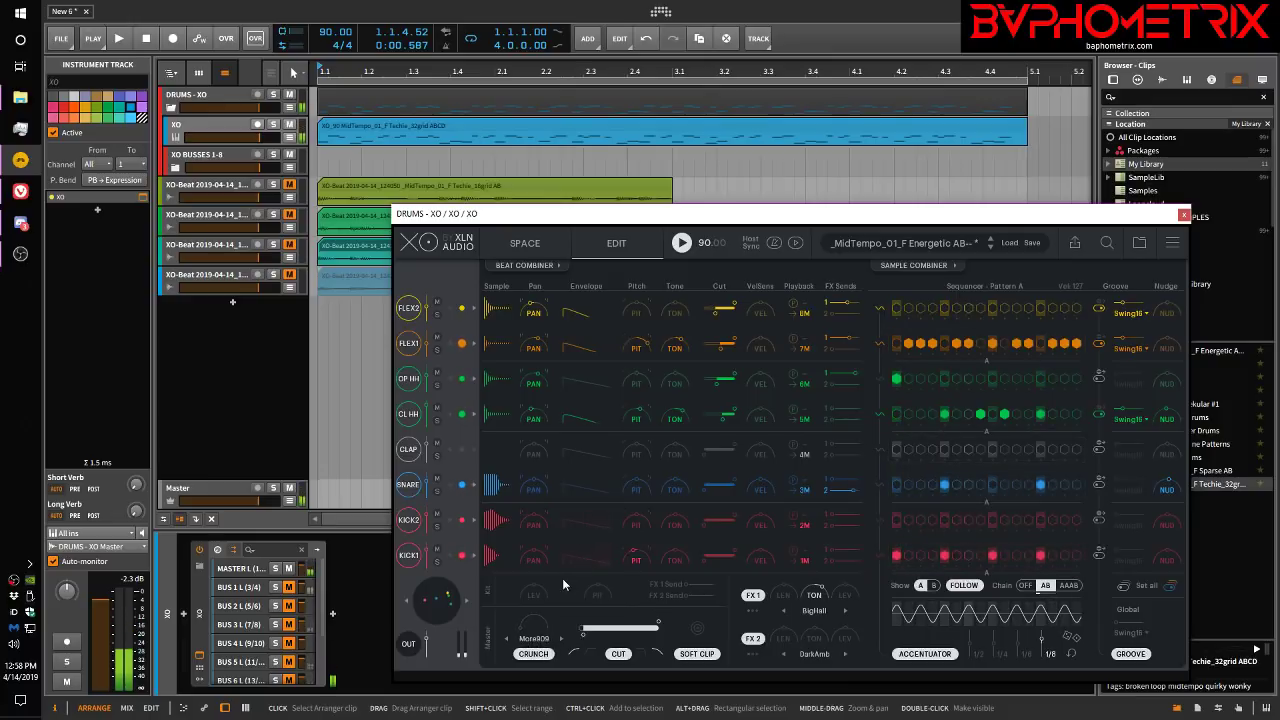
# Step: Switch the master Crunch algorithm to Knock and sweep its amount up and back down while the beat plays
pyautogui.click(532, 639)
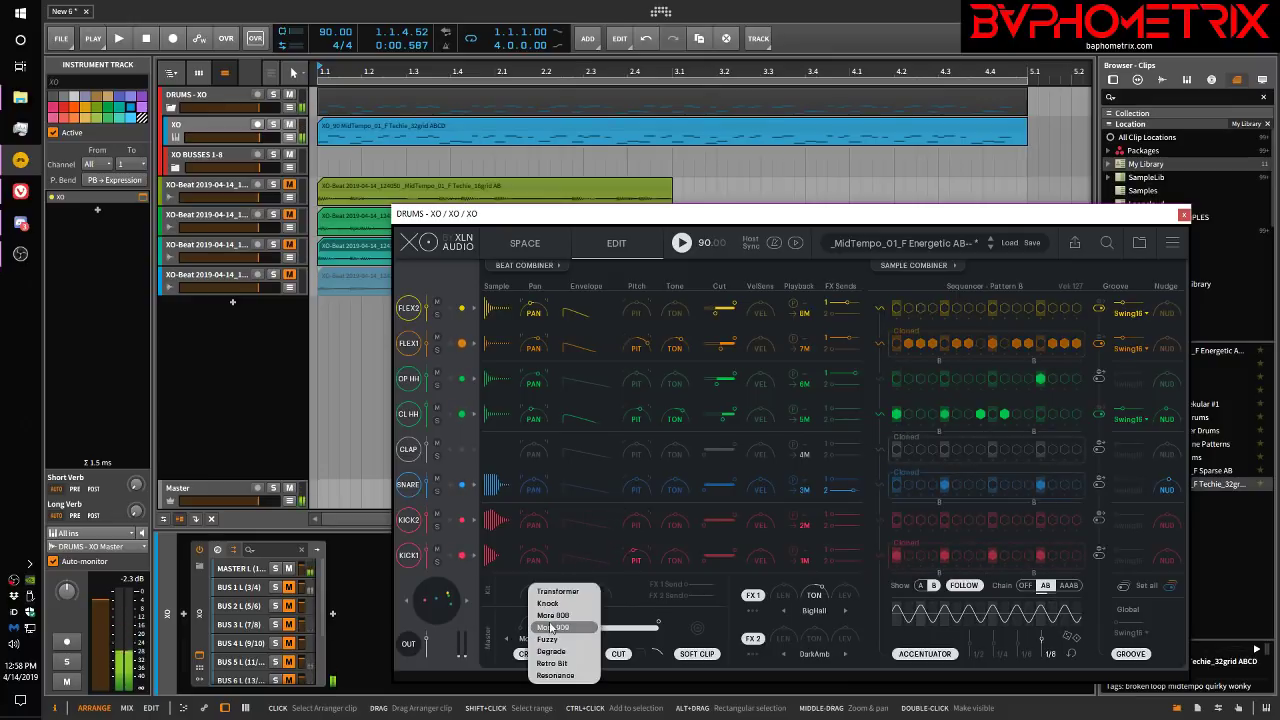
pyautogui.click(548, 603)
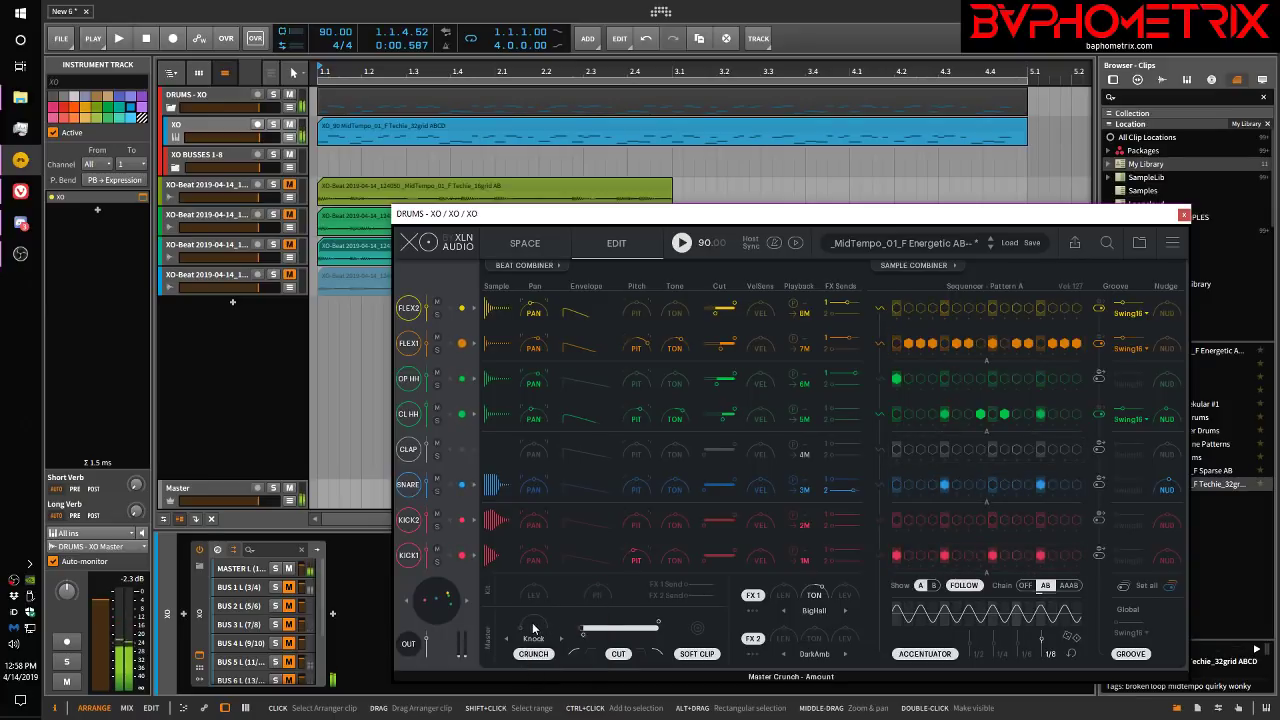
pyautogui.moveTo(533, 628); pyautogui.dragTo(557, 527)
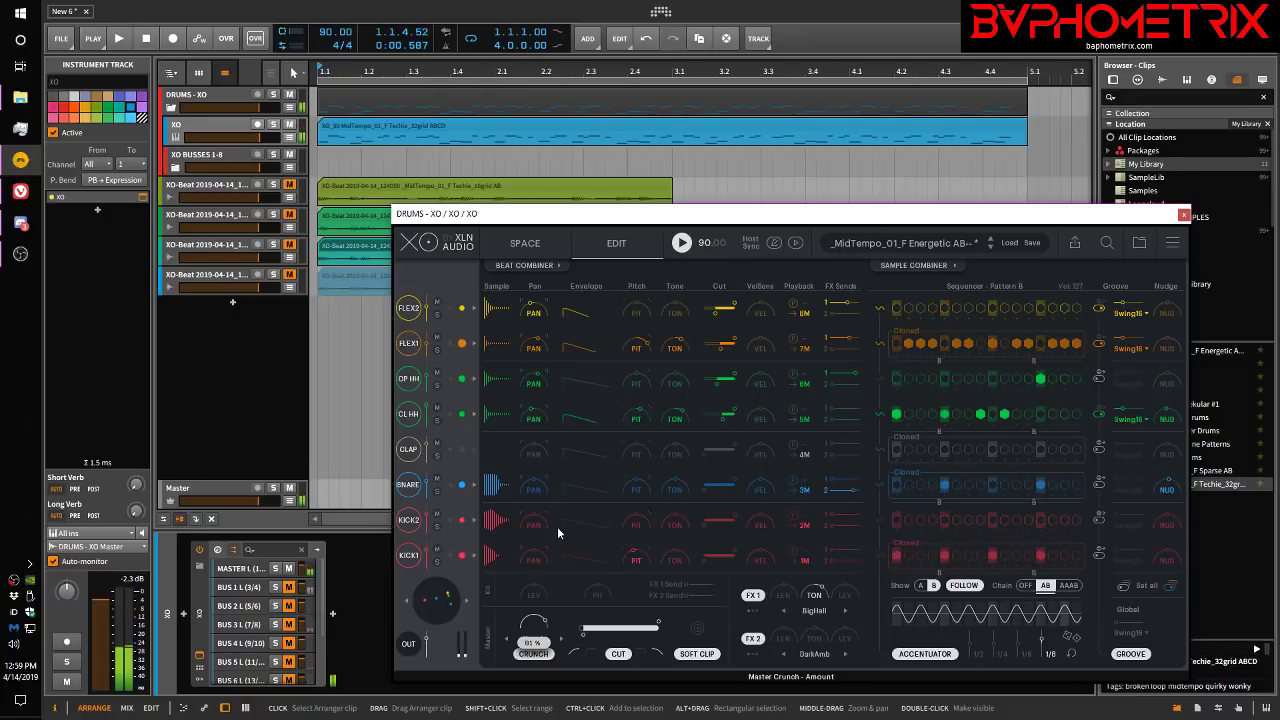
pyautogui.moveTo(557, 526); pyautogui.dragTo(545, 642)
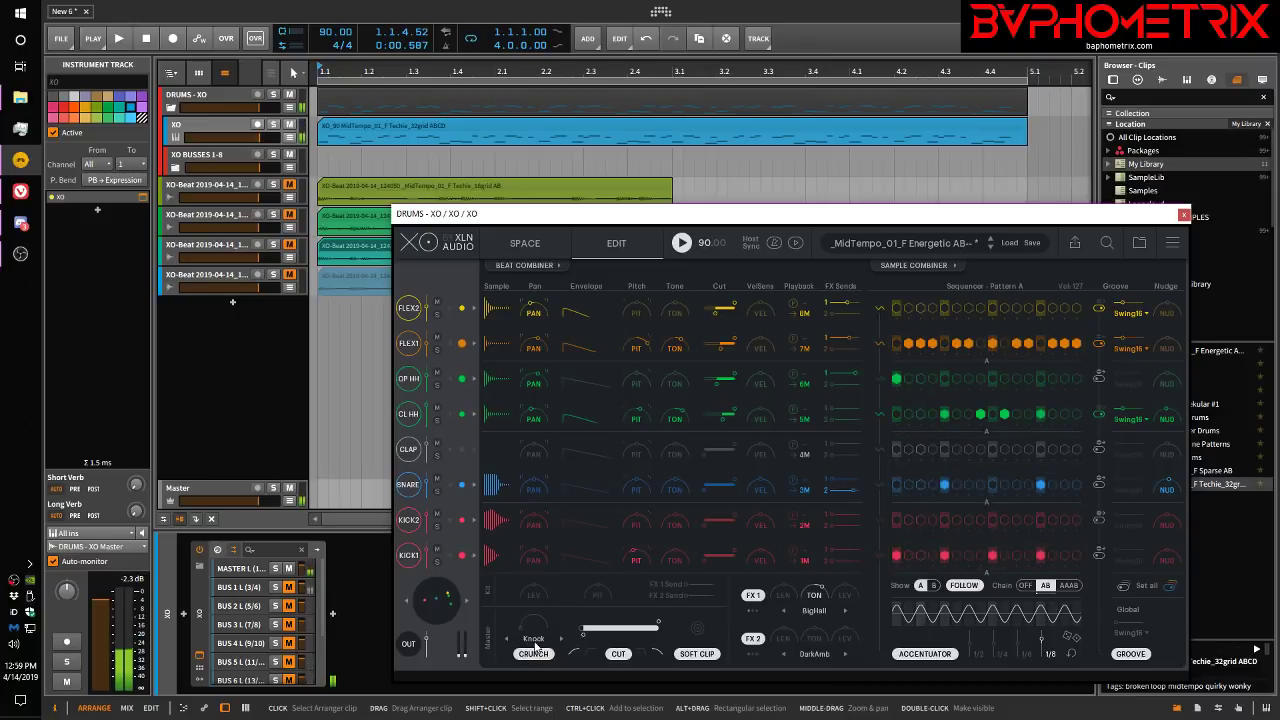
# Step: Audition the Transformer and Retro Bit algorithms for master Crunch, varying the amount of each during playback
pyautogui.click(532, 653)
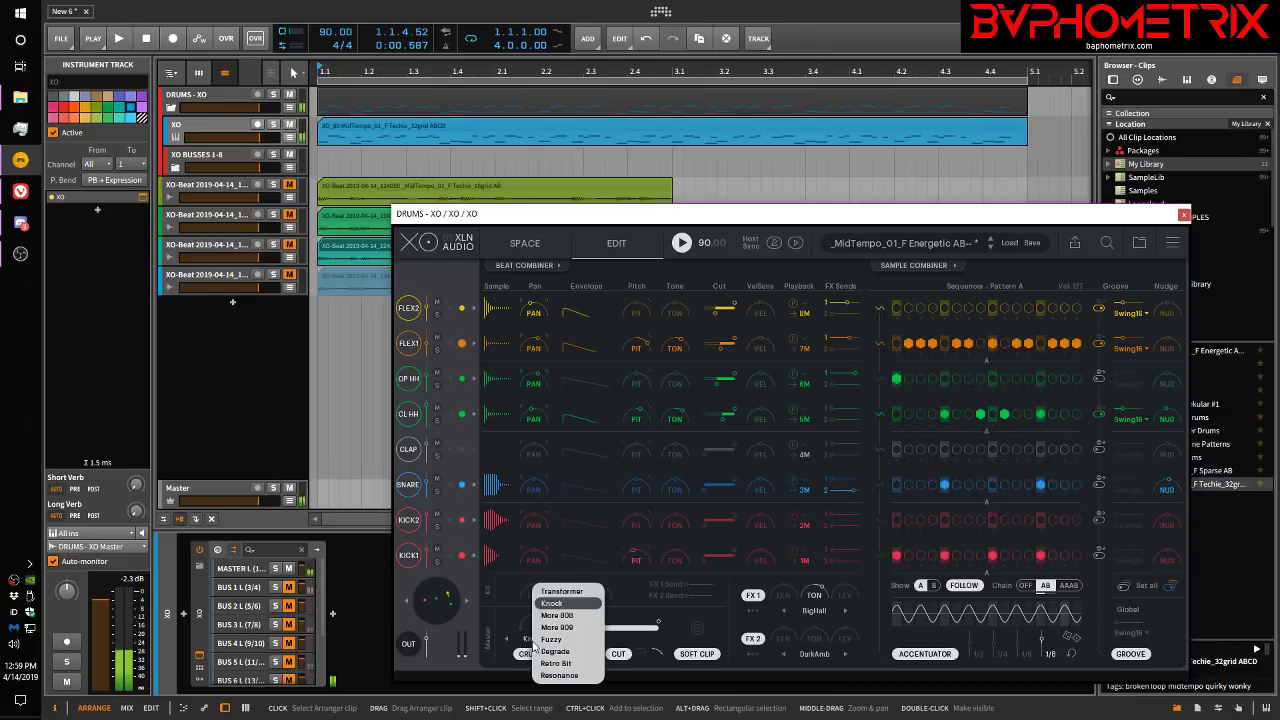
pyautogui.click(548, 592)
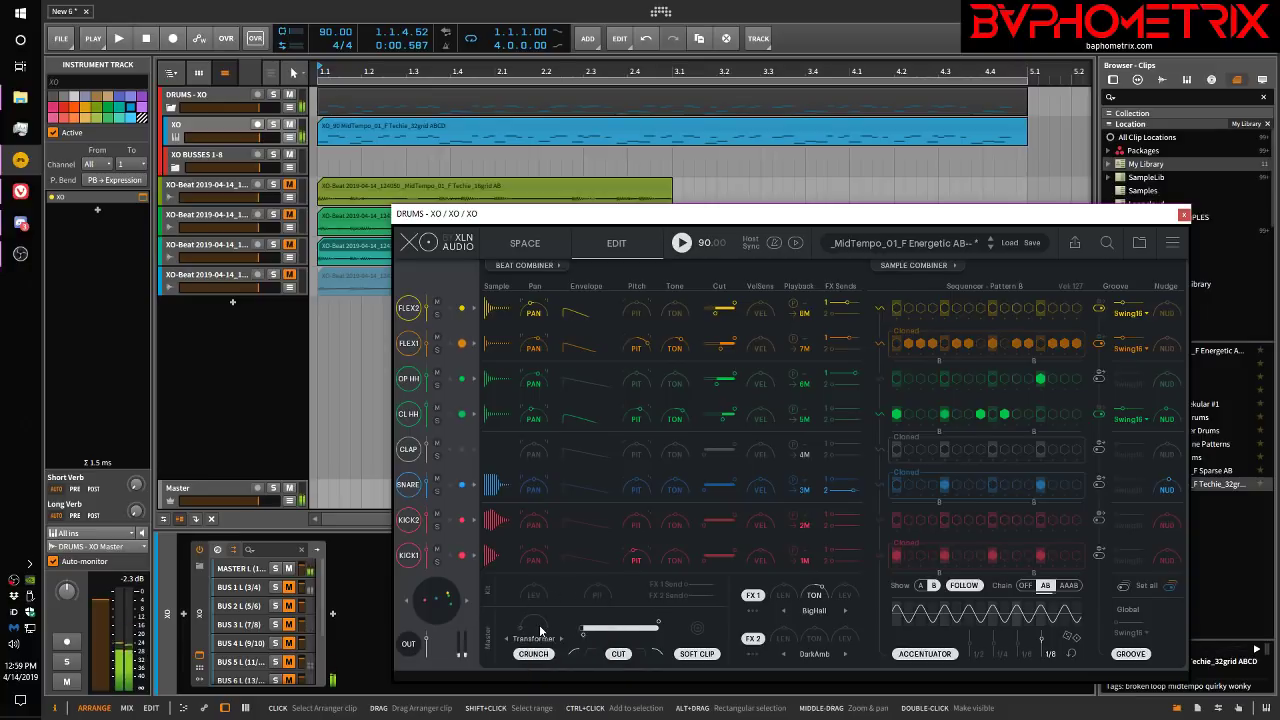
pyautogui.moveTo(527, 632); pyautogui.dragTo(541, 604)
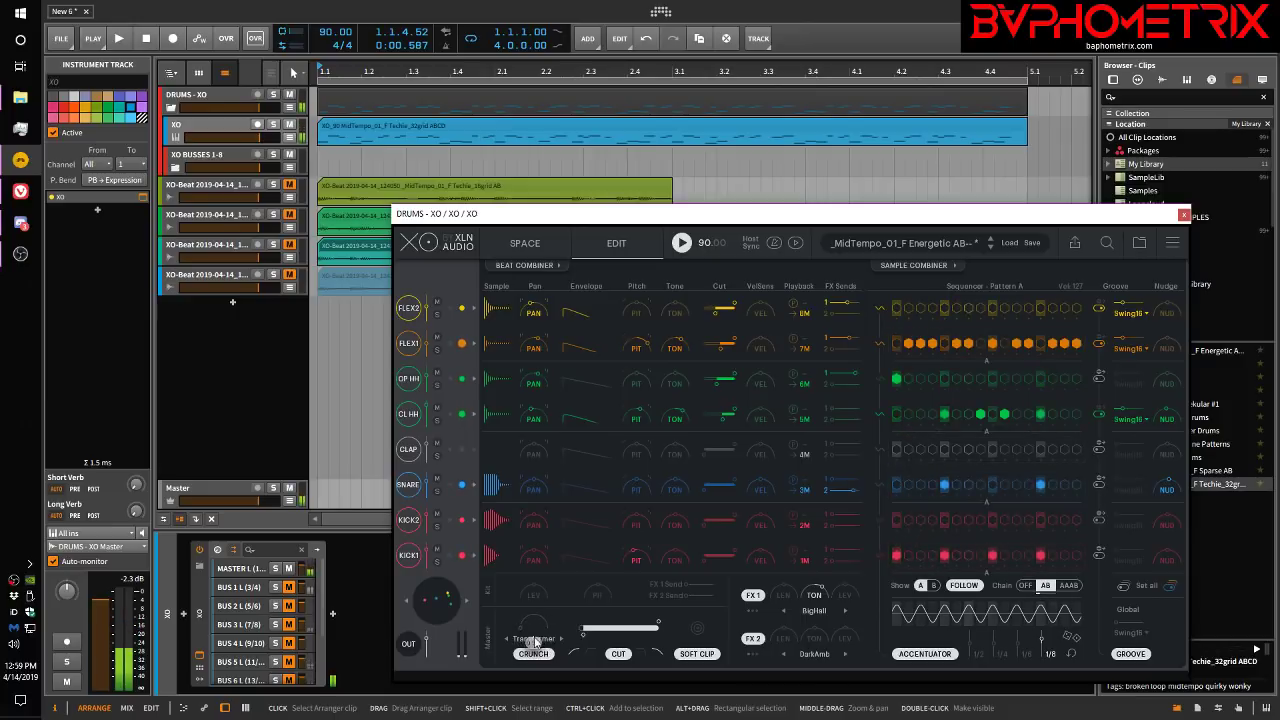
pyautogui.click(534, 642)
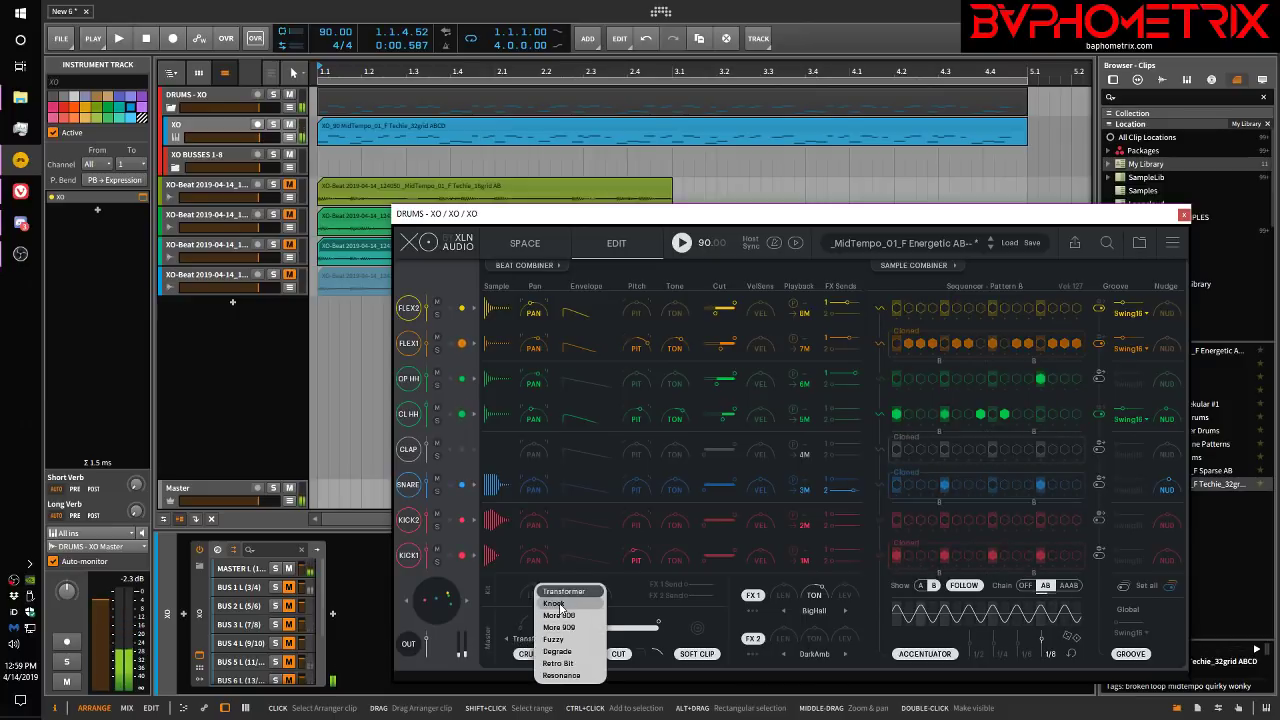
pyautogui.click(560, 663)
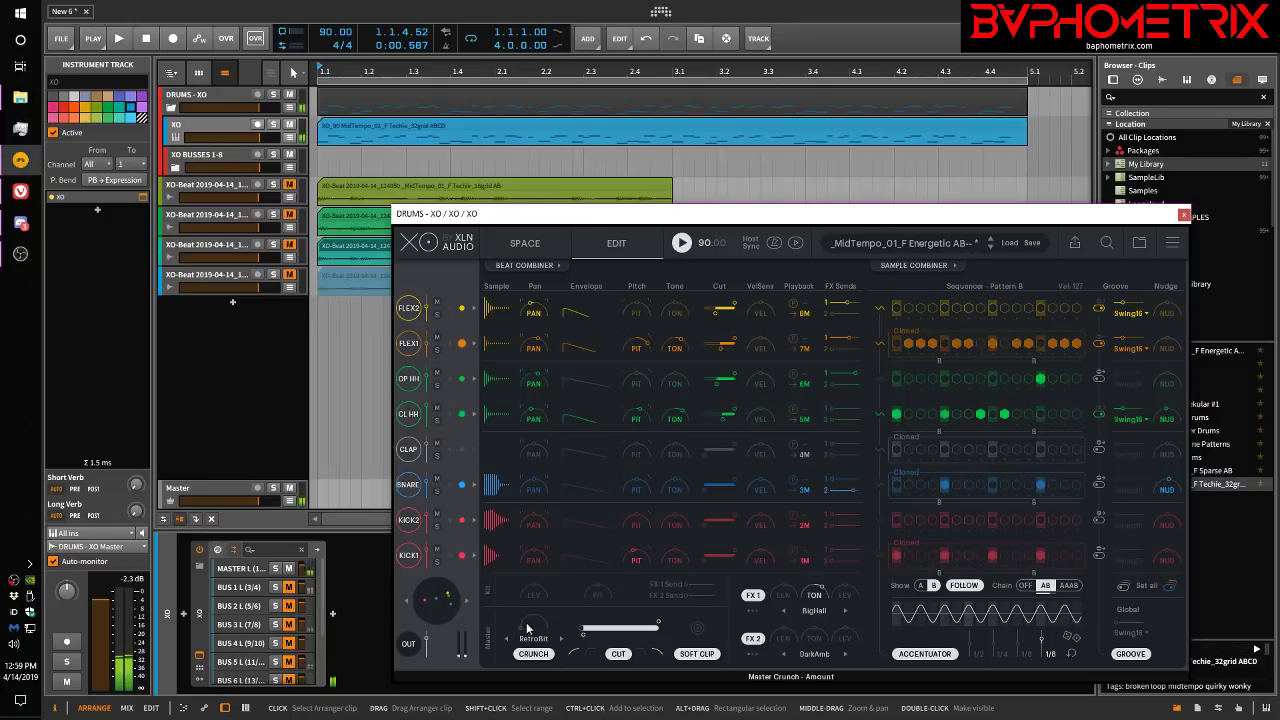
pyautogui.moveTo(529, 629); pyautogui.dragTo(538, 570)
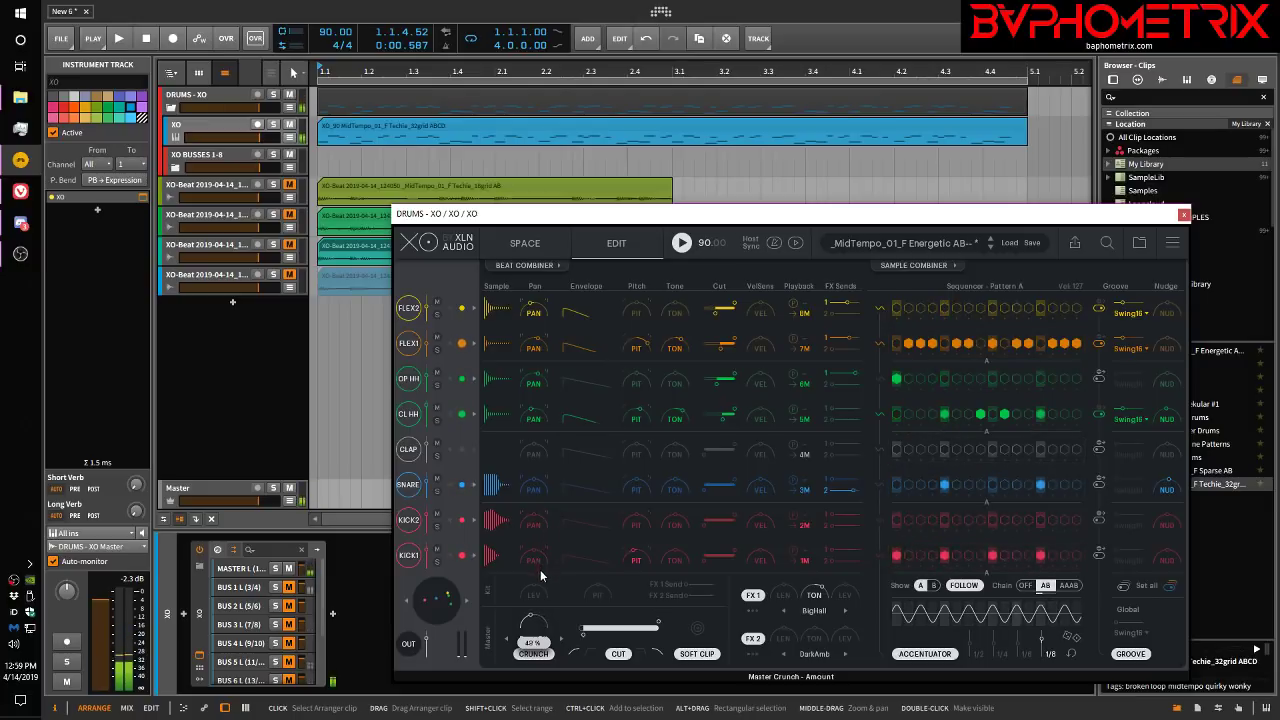
# Step: Set the master Crunch algorithm to Degrade, vary its amount, and close the XO plug-in window
pyautogui.click(539, 645)
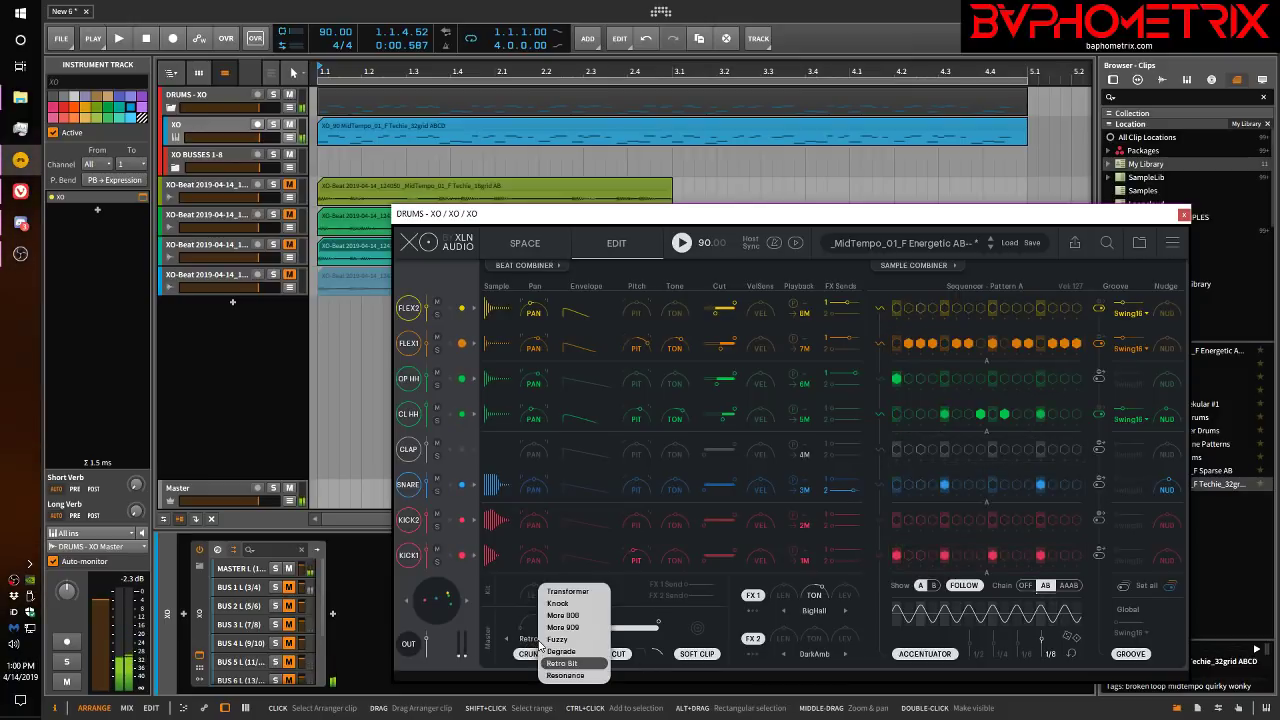
pyautogui.click(564, 652)
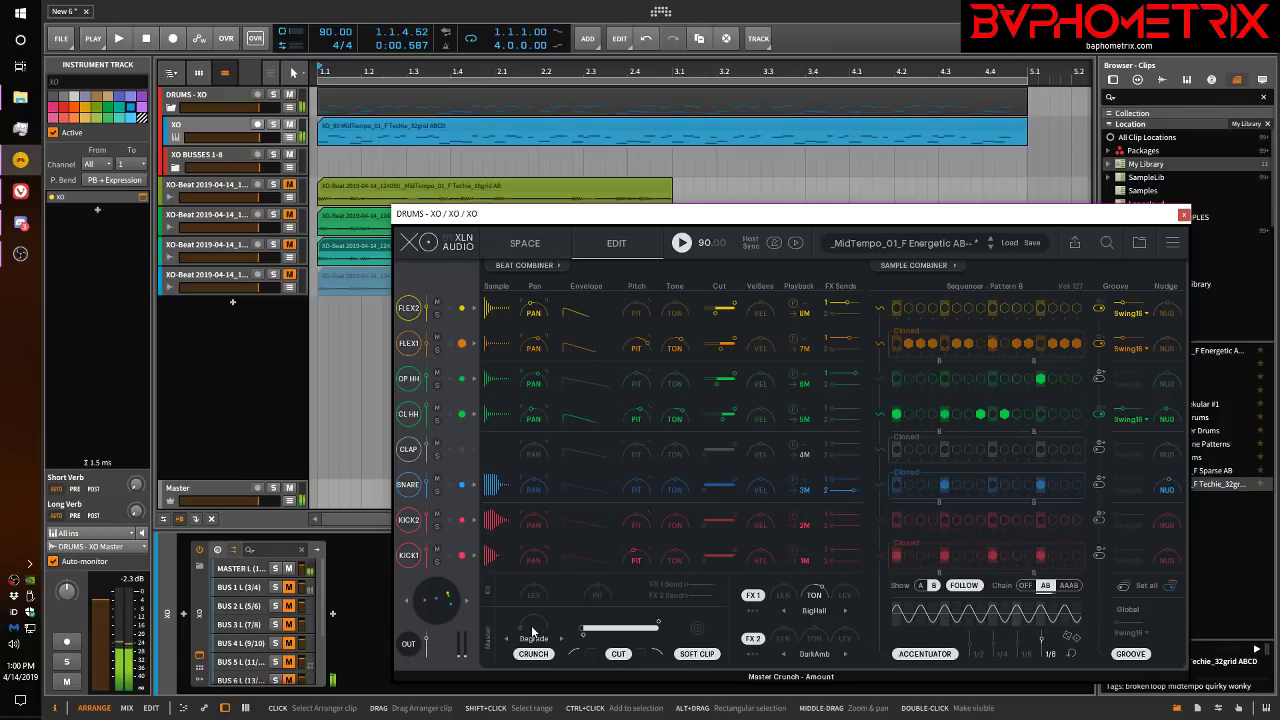
pyautogui.moveTo(531, 614); pyautogui.dragTo(535, 661)
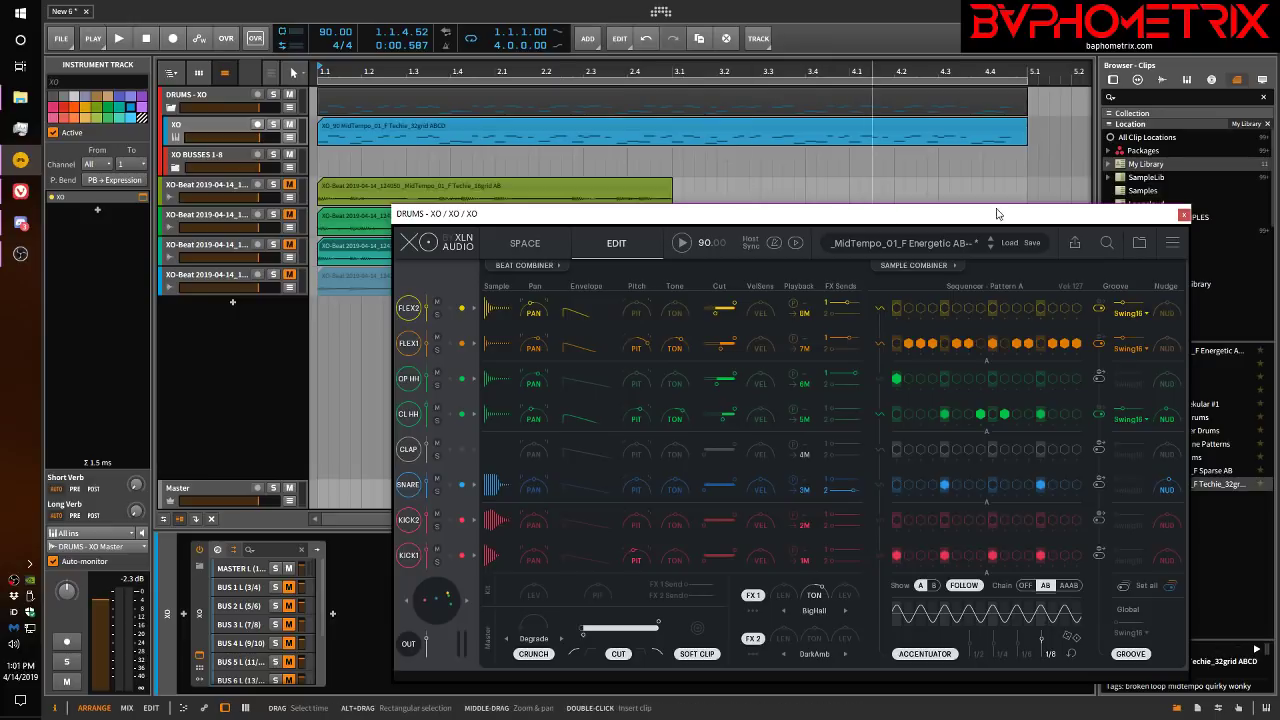
pyautogui.click(1184, 215)
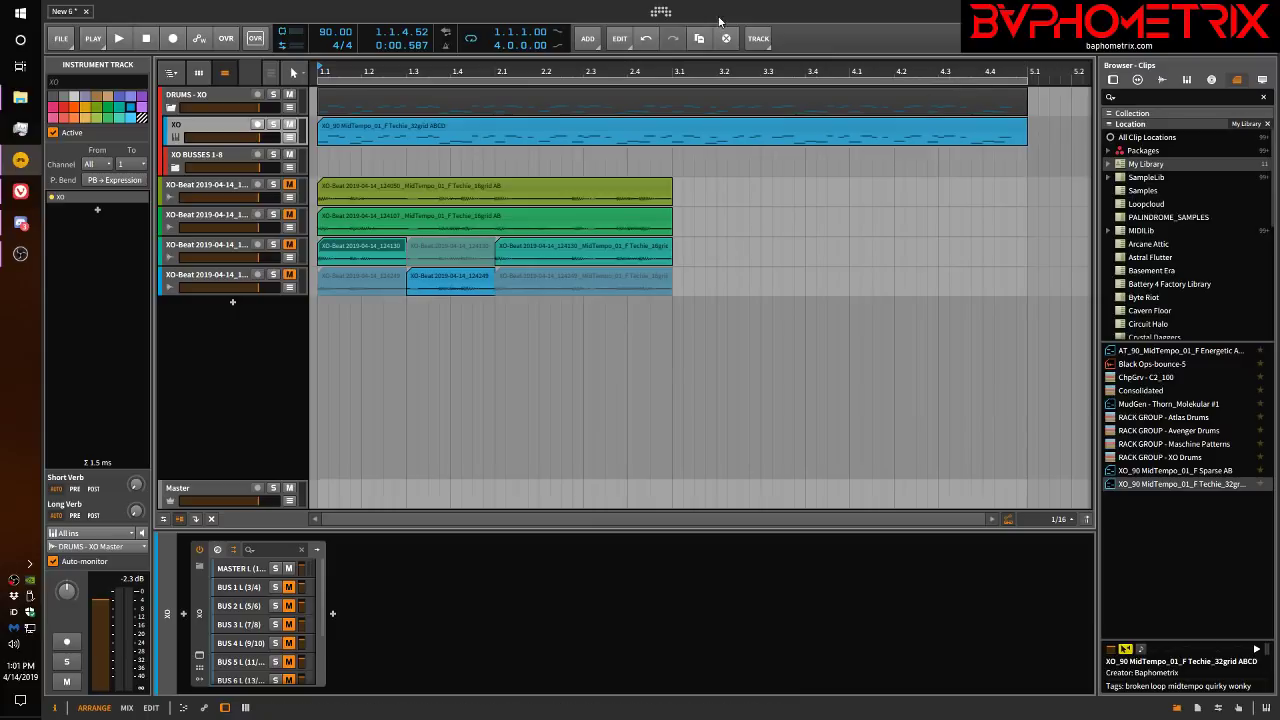
# Step: Create a new project and activate its audio engine
pyautogui.click(660, 12)
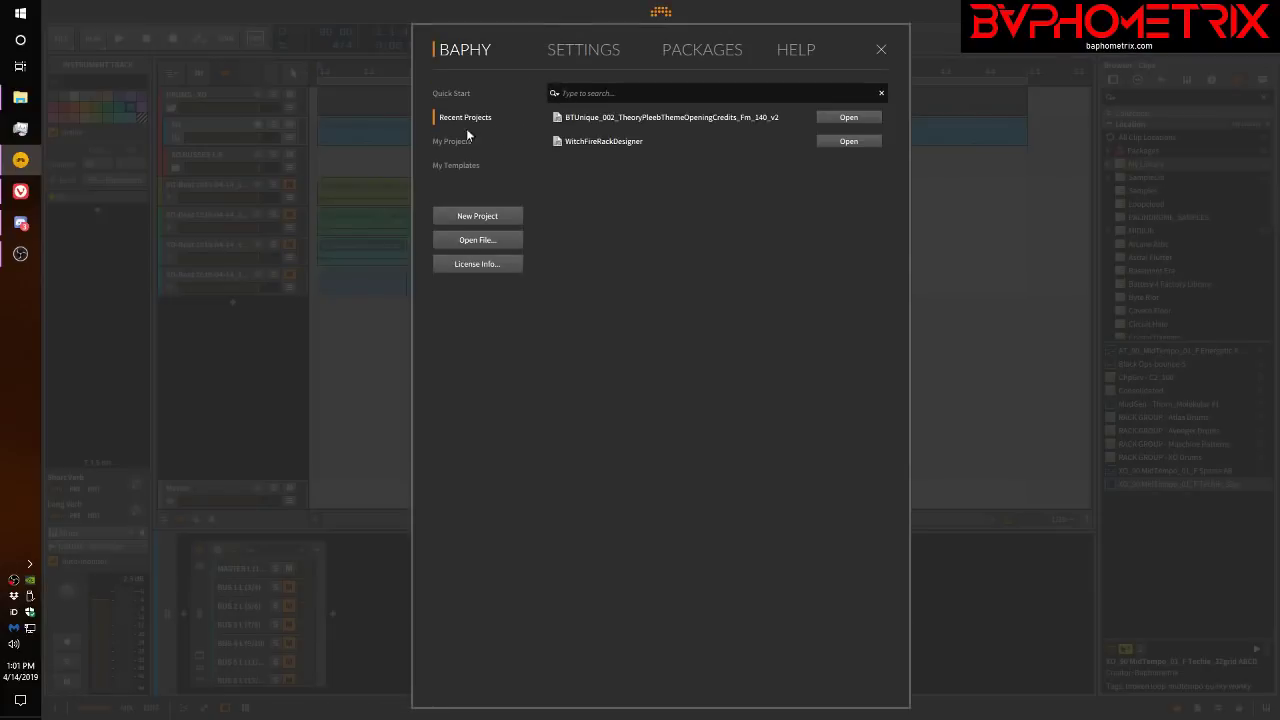
pyautogui.click(477, 216)
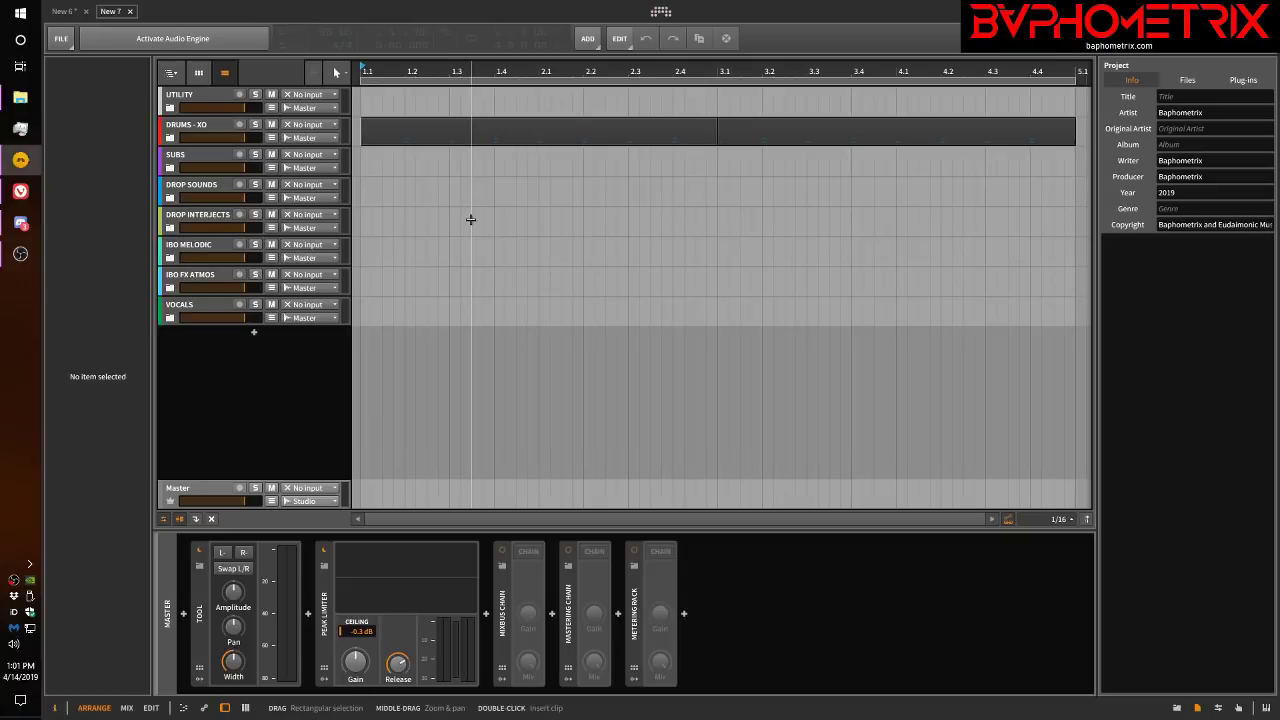
pyautogui.click(212, 42)
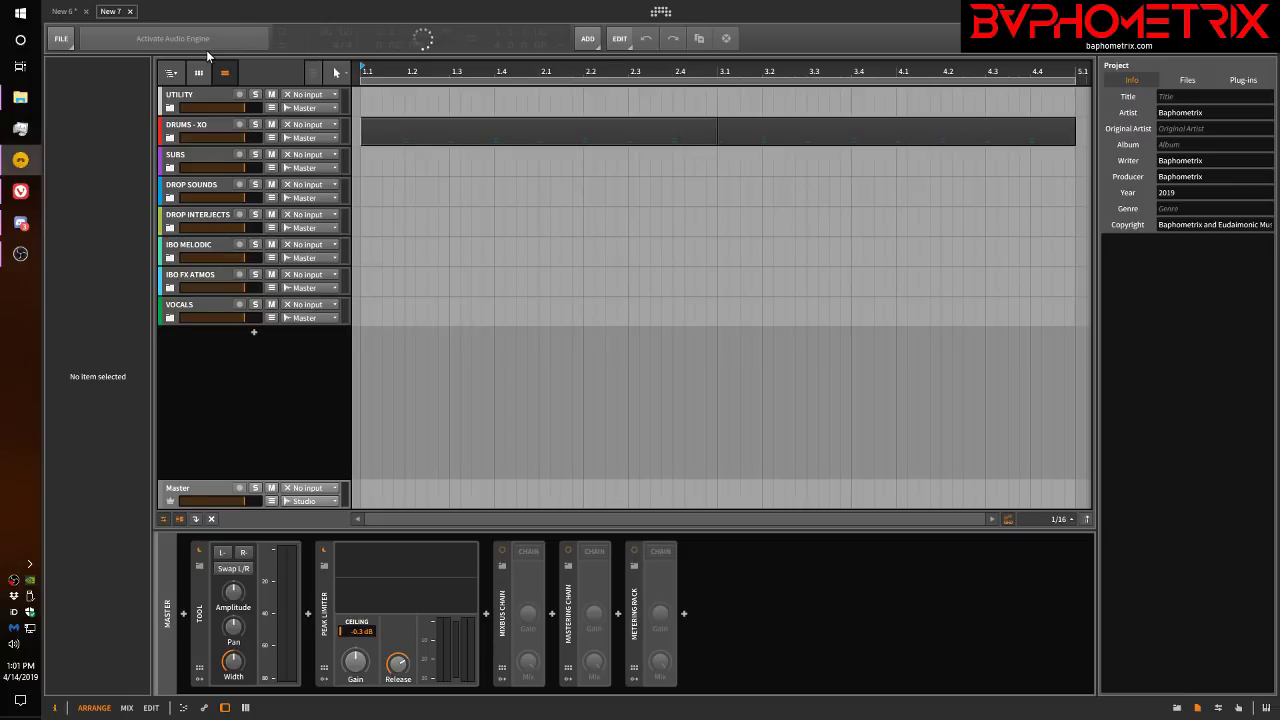
# Step: Expand the DRUMS - XO group, activate the XO device on its XO track, and open the plug-in window
pyautogui.click(170, 138)
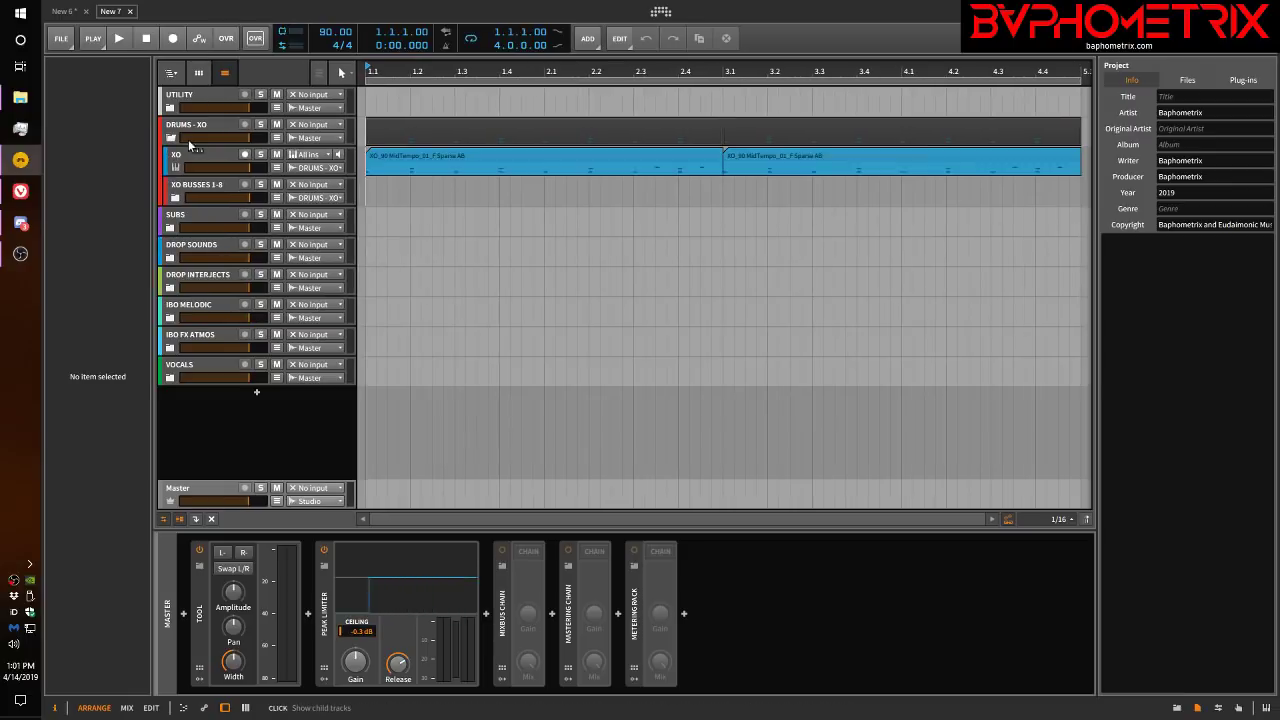
pyautogui.click(193, 155)
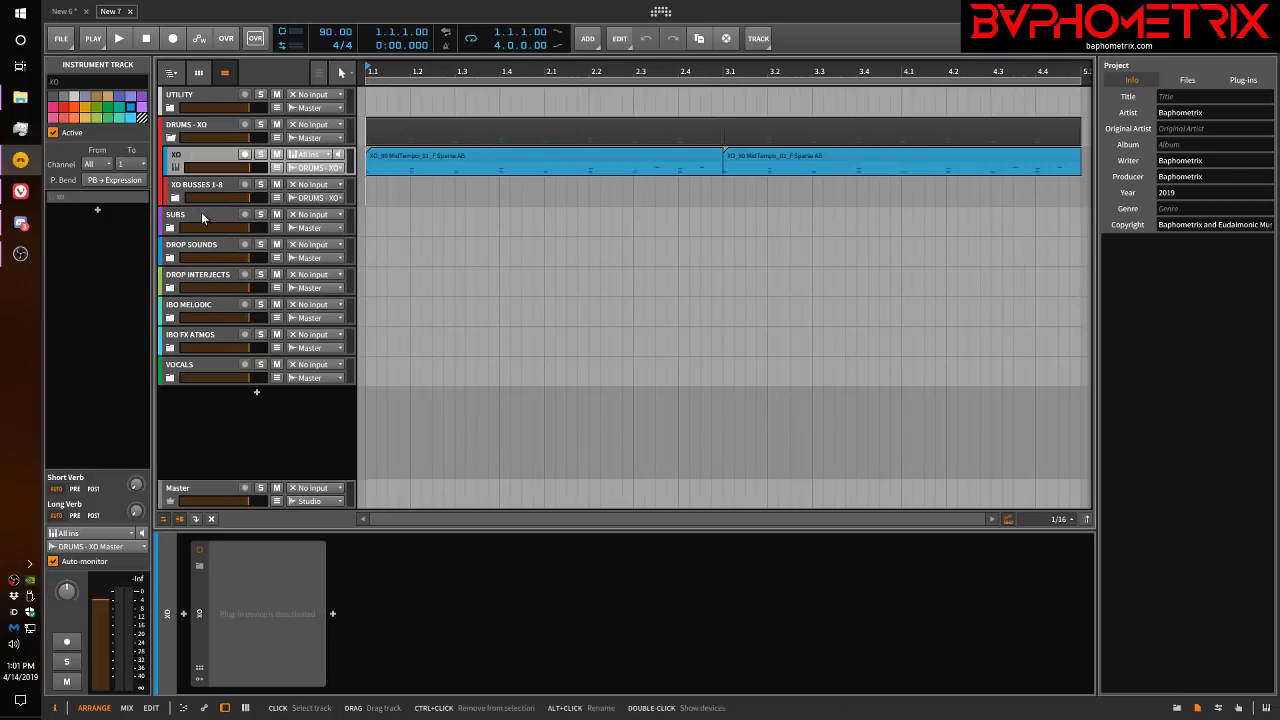
pyautogui.click(206, 613)
pyautogui.hotkey('alt', 'a')
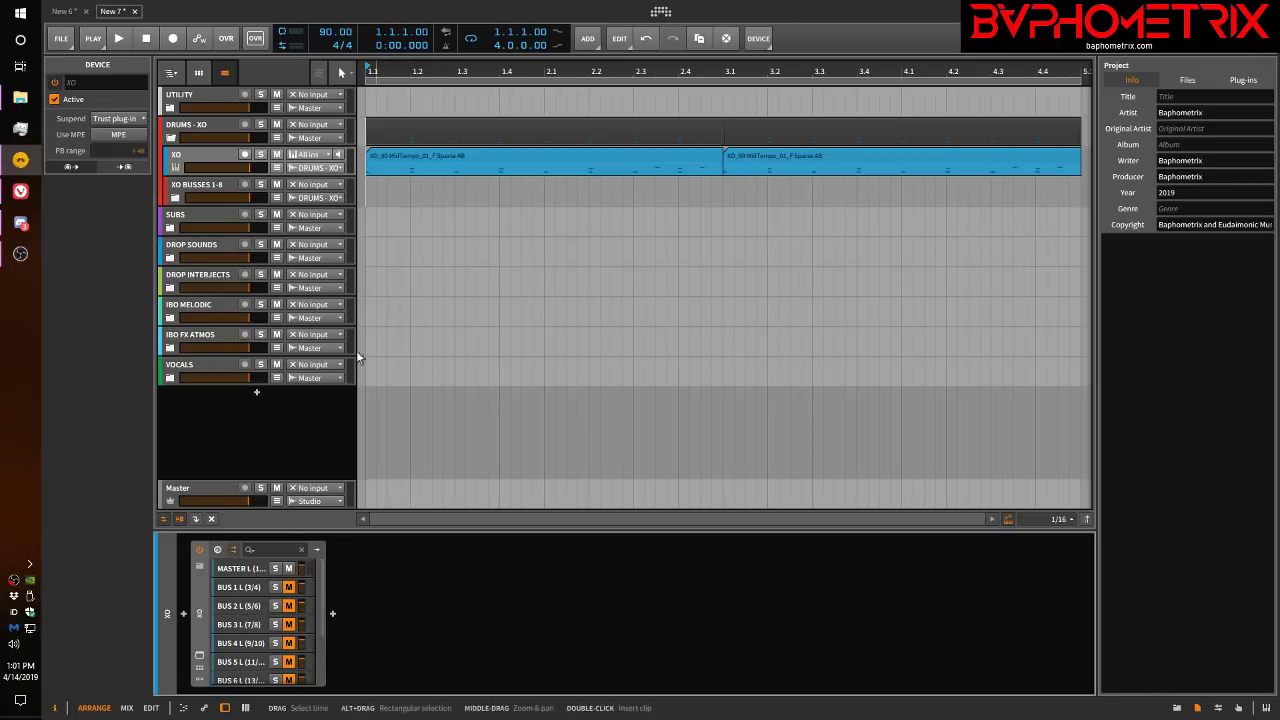
pyautogui.click(199, 655)
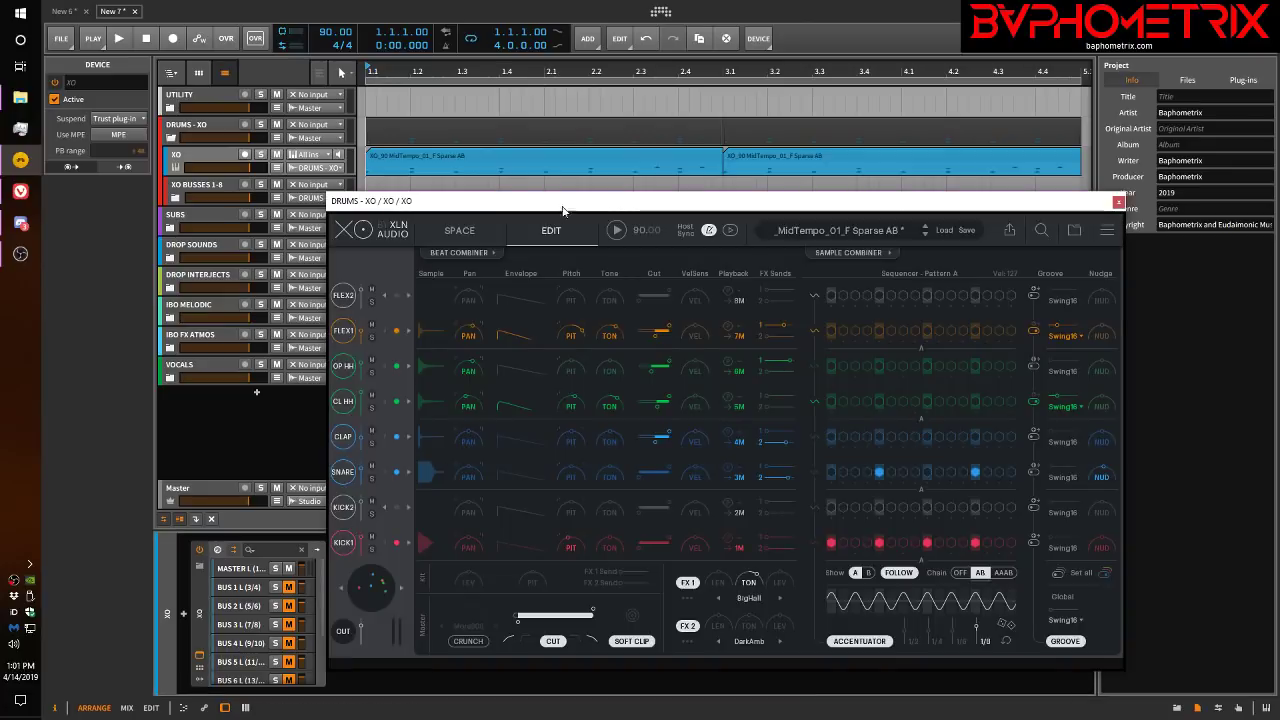
pyautogui.moveTo(590, 209); pyautogui.dragTo(710, 205)
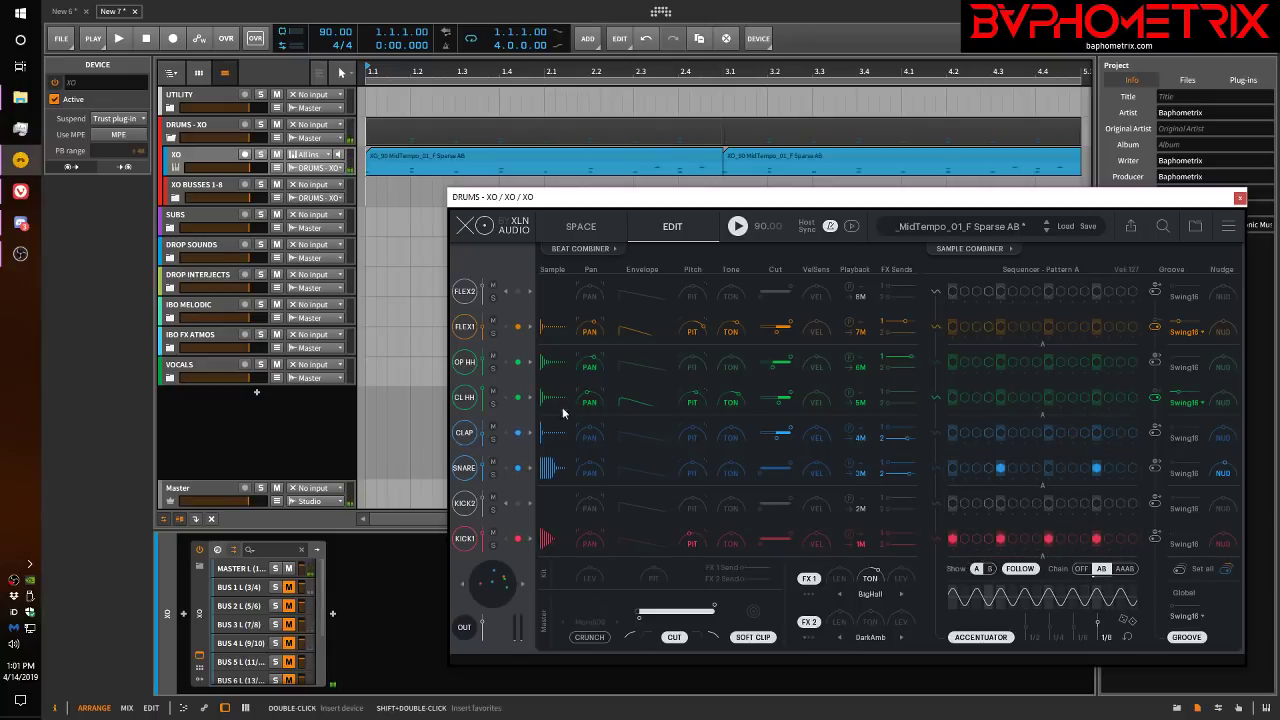
# Step: Show the Replacer on XO's BUS 1 output and watch its threshold response while playing and stopping the beat
pyautogui.click(737, 226)
pyautogui.click(232, 592)
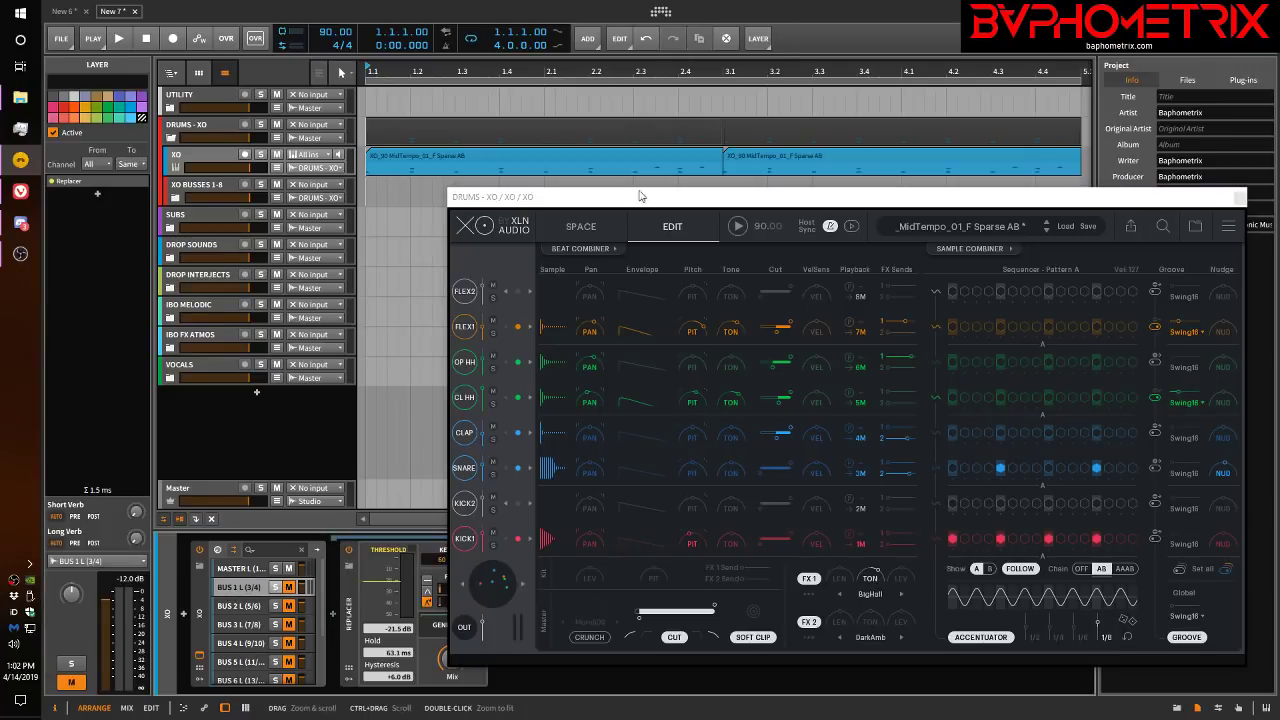
pyautogui.moveTo(641, 196); pyautogui.dragTo(822, 141)
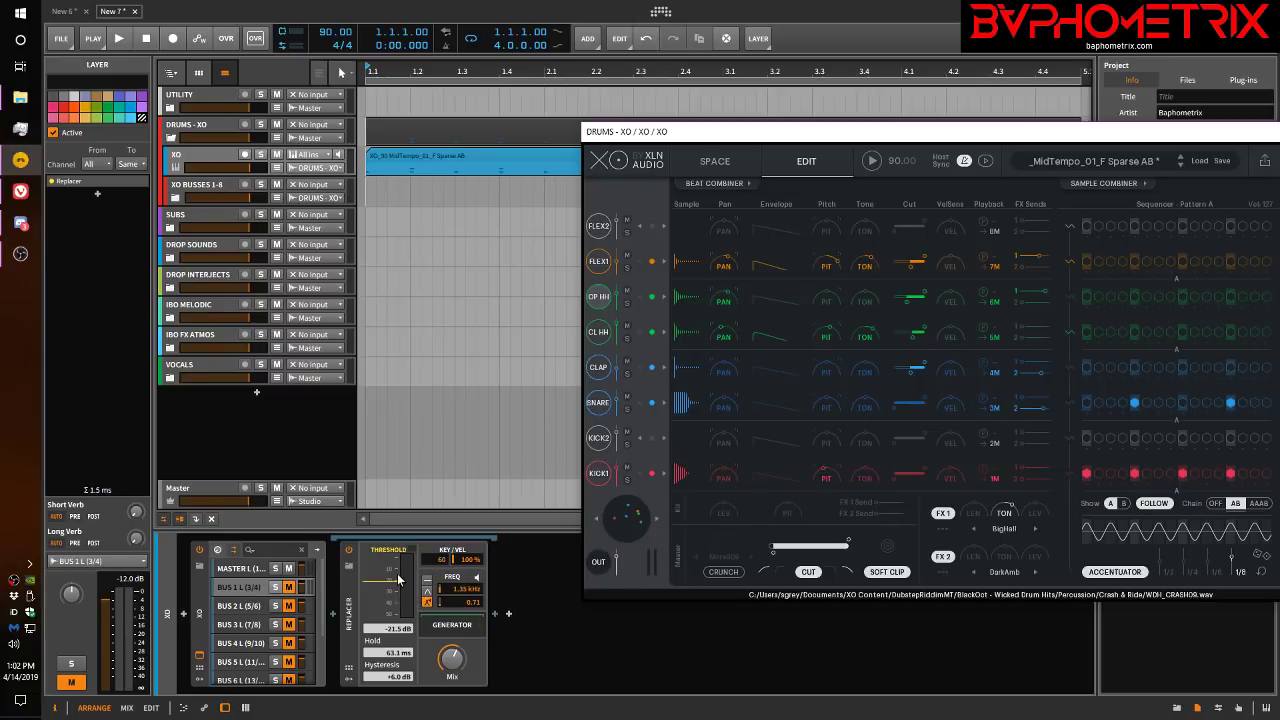
pyautogui.click(872, 161)
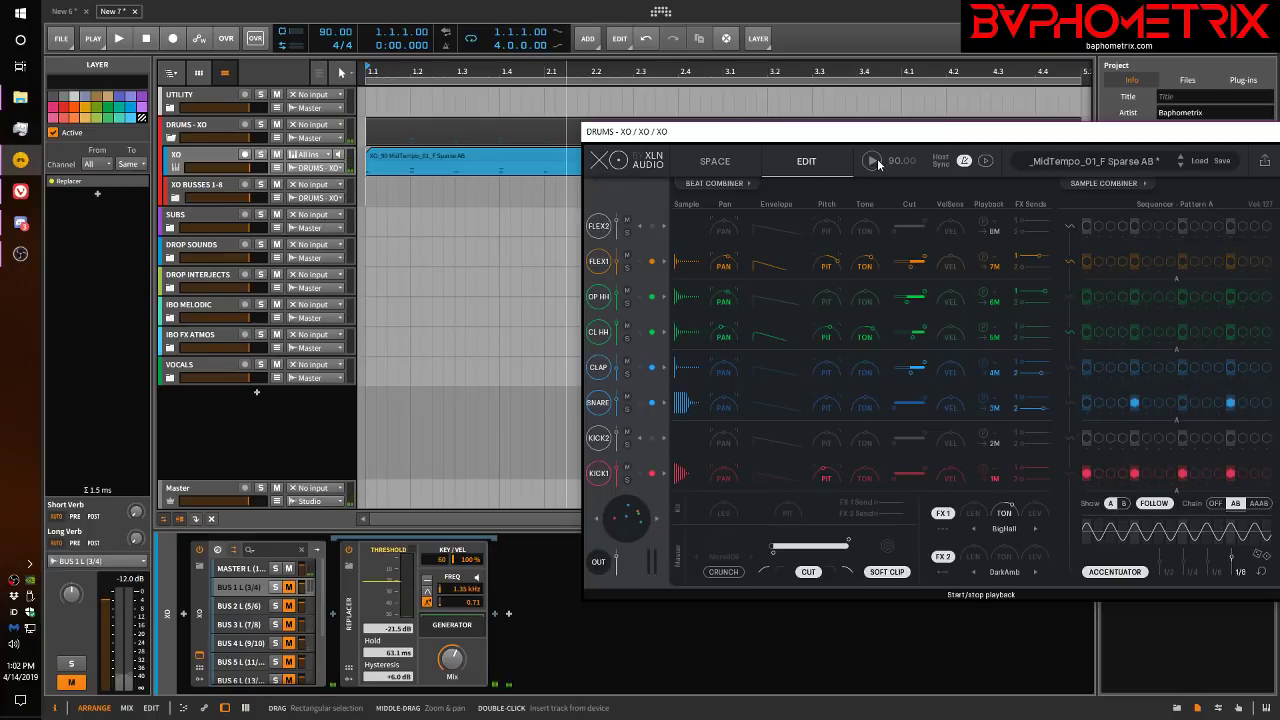
pyautogui.press('space')
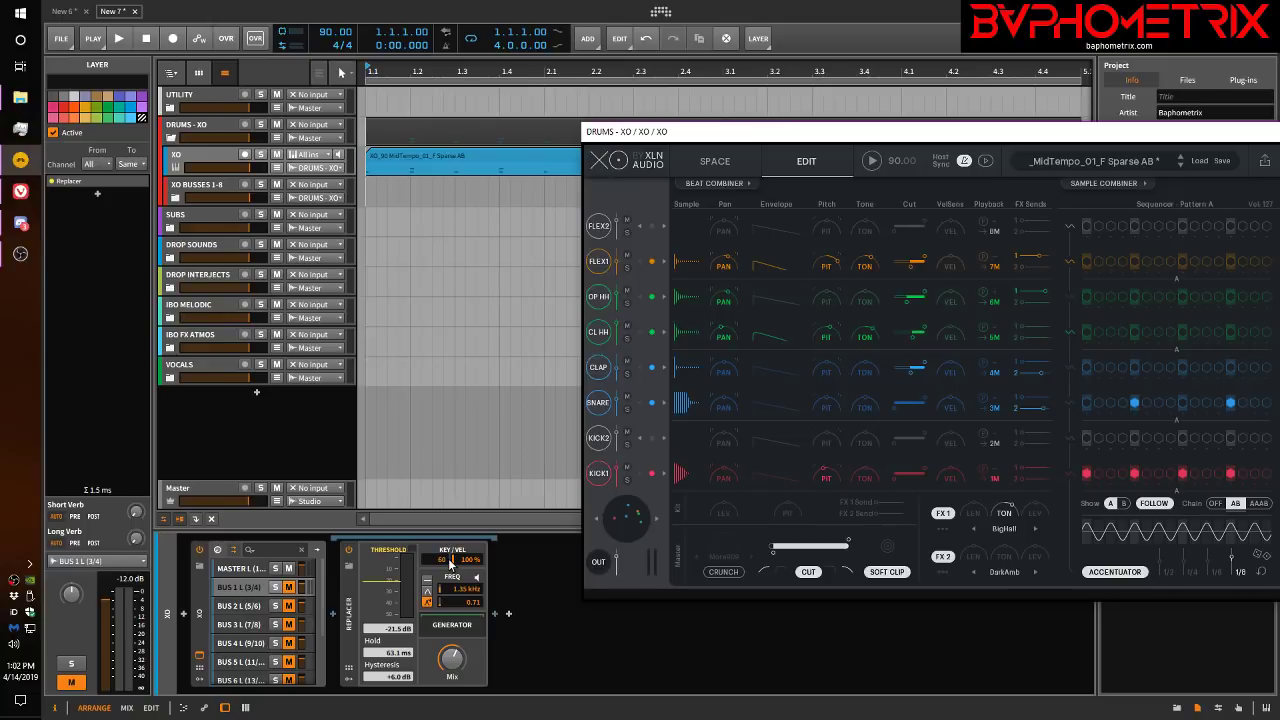
# Step: Show the Replacer on XO's BUS 3 output and watch its triggering while playing and stopping the beat
pyautogui.click(254, 621)
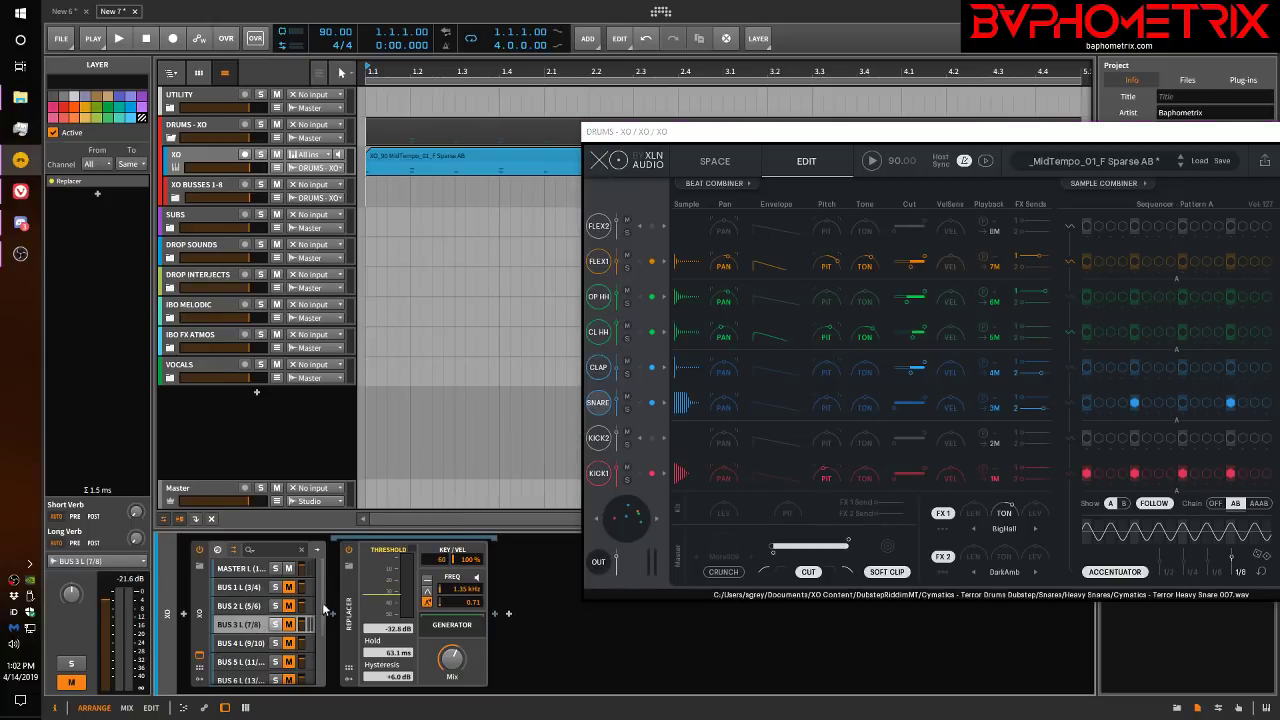
pyautogui.click(872, 163)
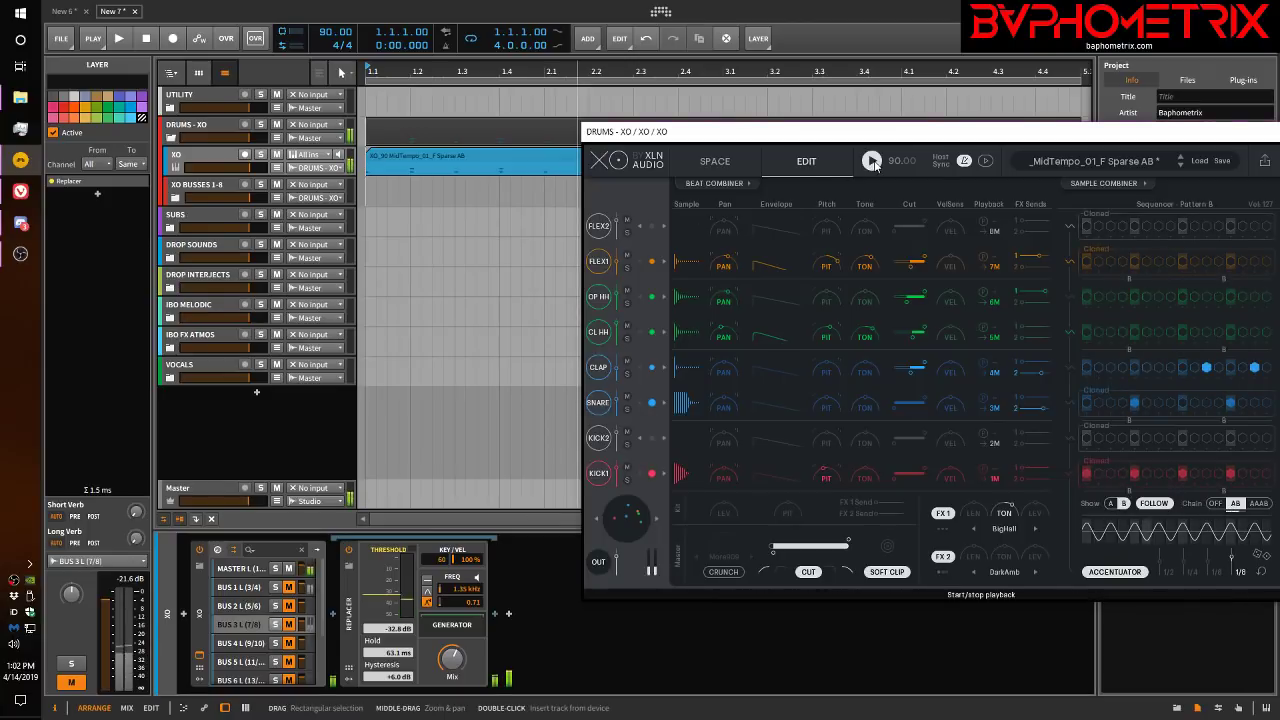
pyautogui.click(872, 163)
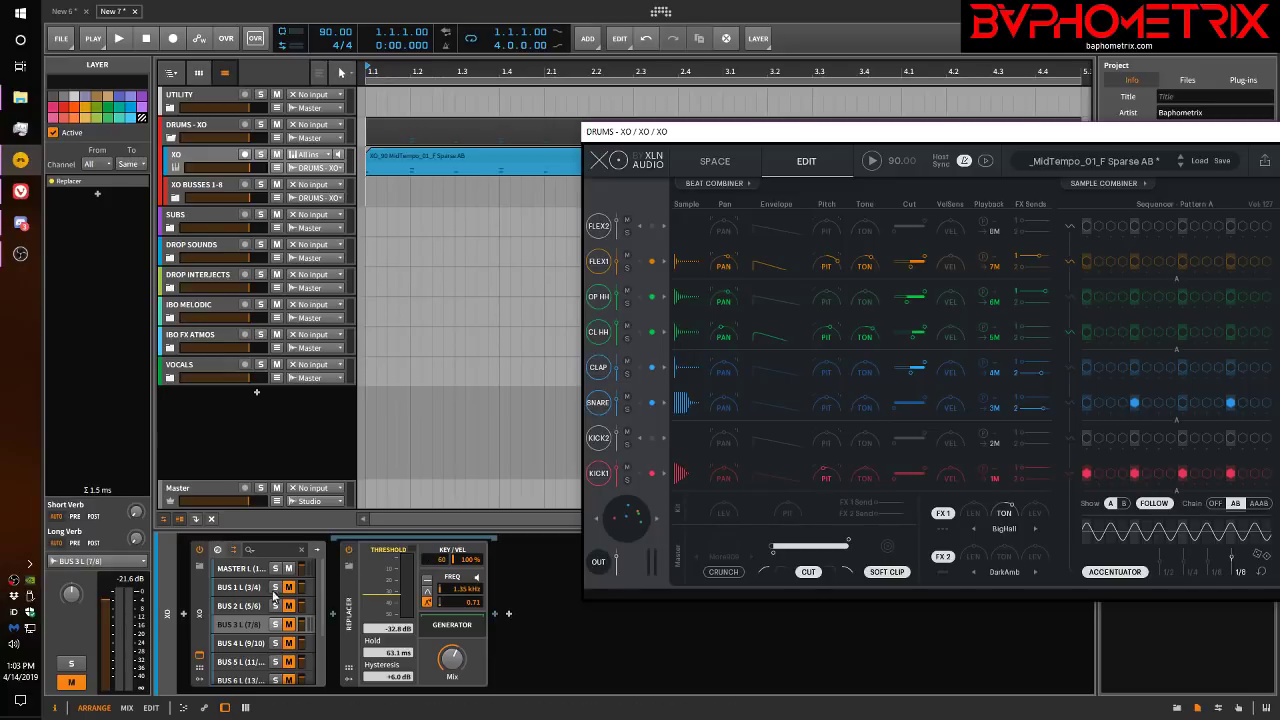
# Step: Show the device chain of the SUBS group track and close the XO plug-in window
pyautogui.click(238, 587)
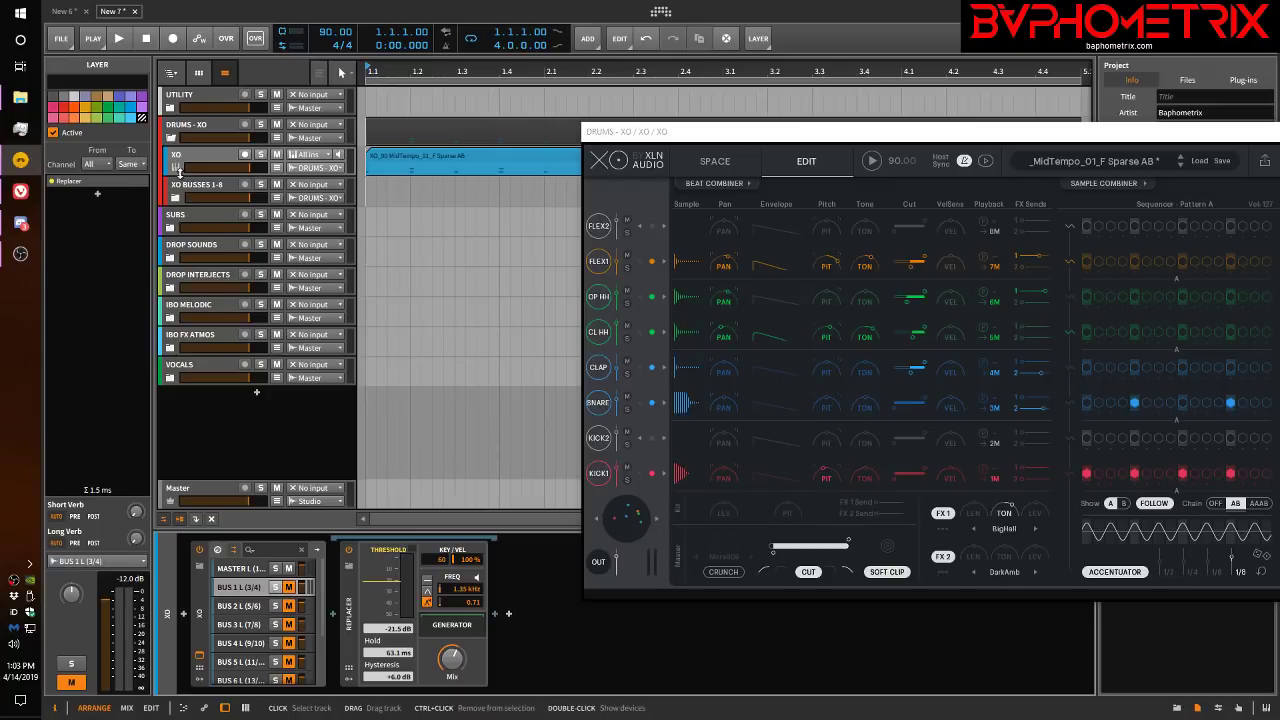
pyautogui.click(200, 215)
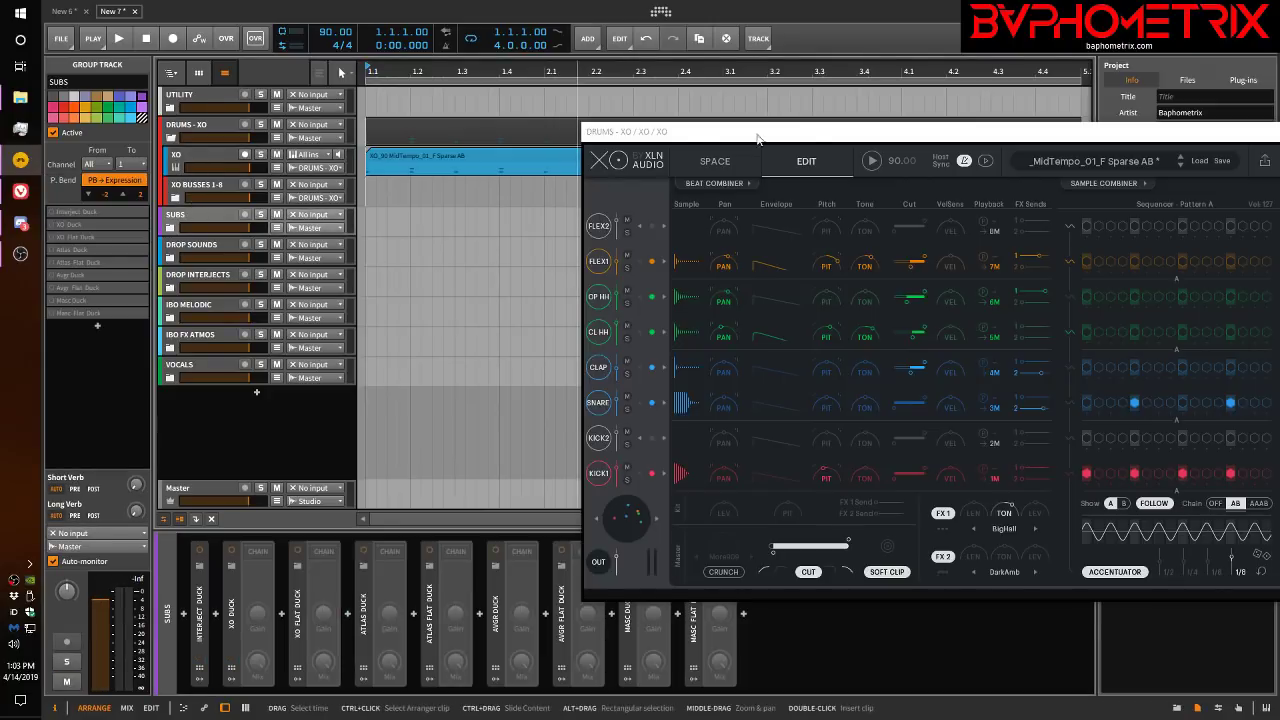
pyautogui.moveTo(815, 135); pyautogui.dragTo(638, 117)
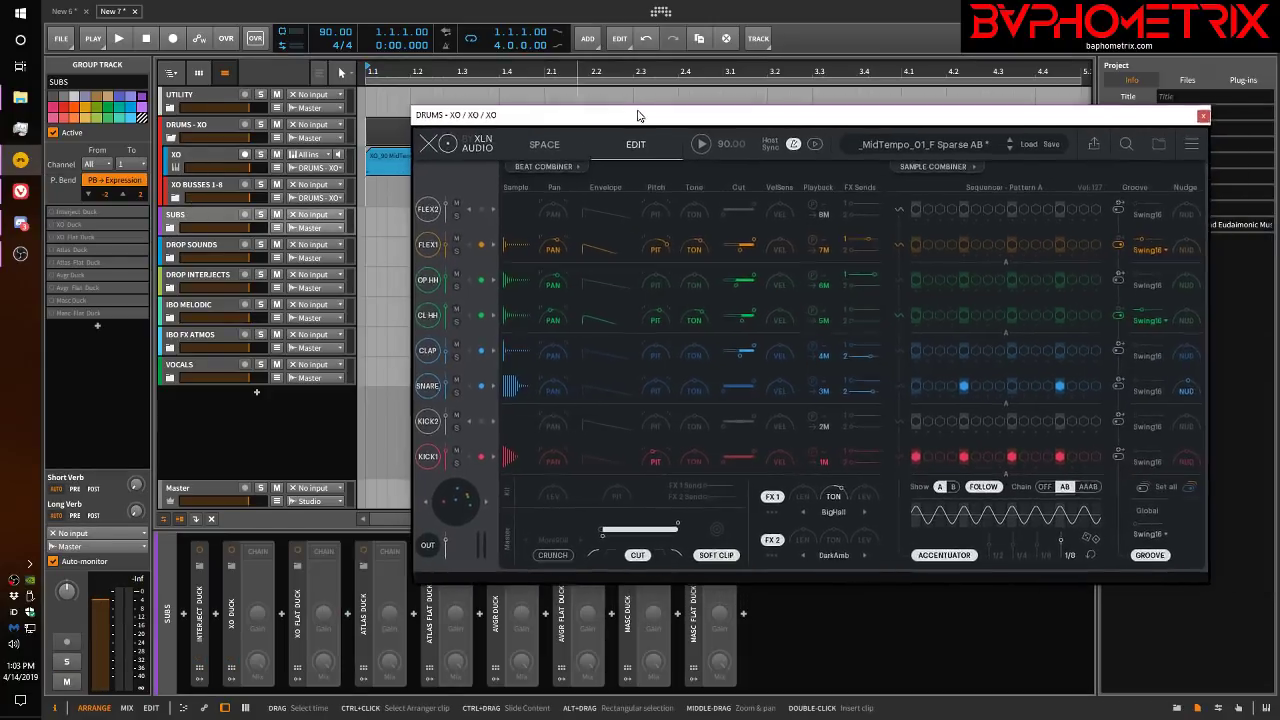
pyautogui.click(1196, 115)
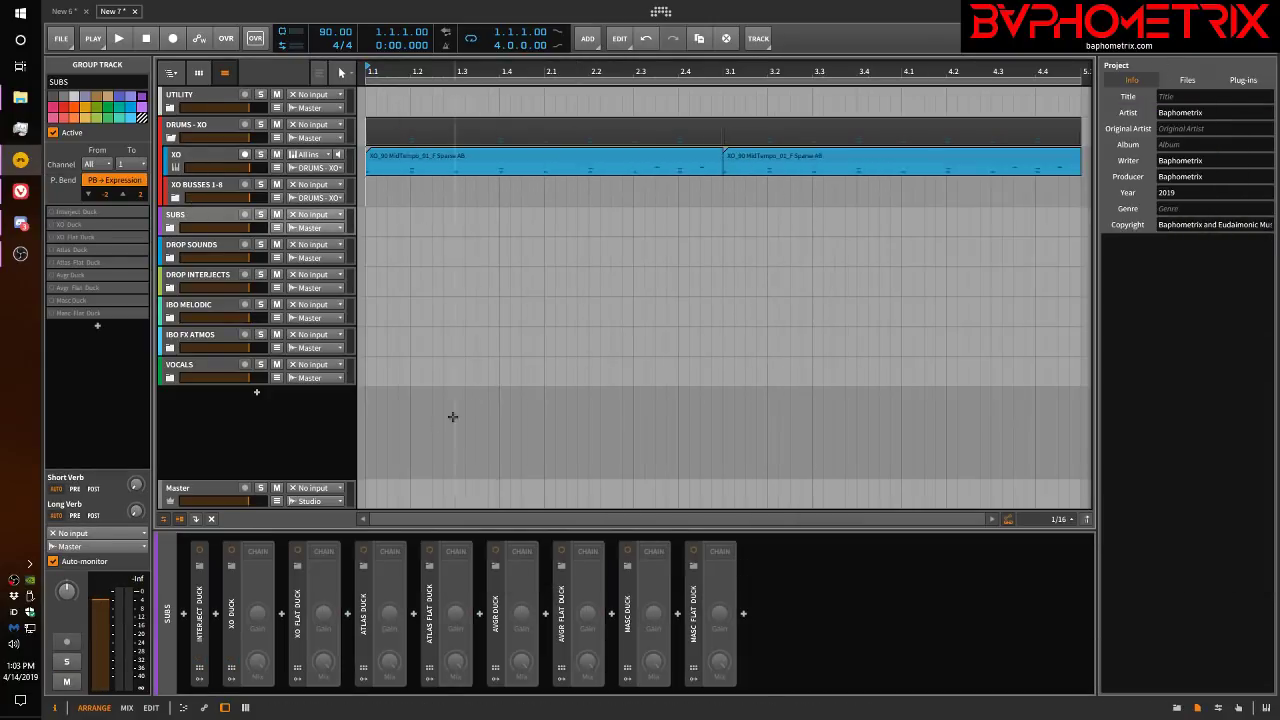
# Step: Activate the XO Duck device on the SUBS group and expand its chain and the nested Kick Duck chain
pyautogui.click(233, 617)
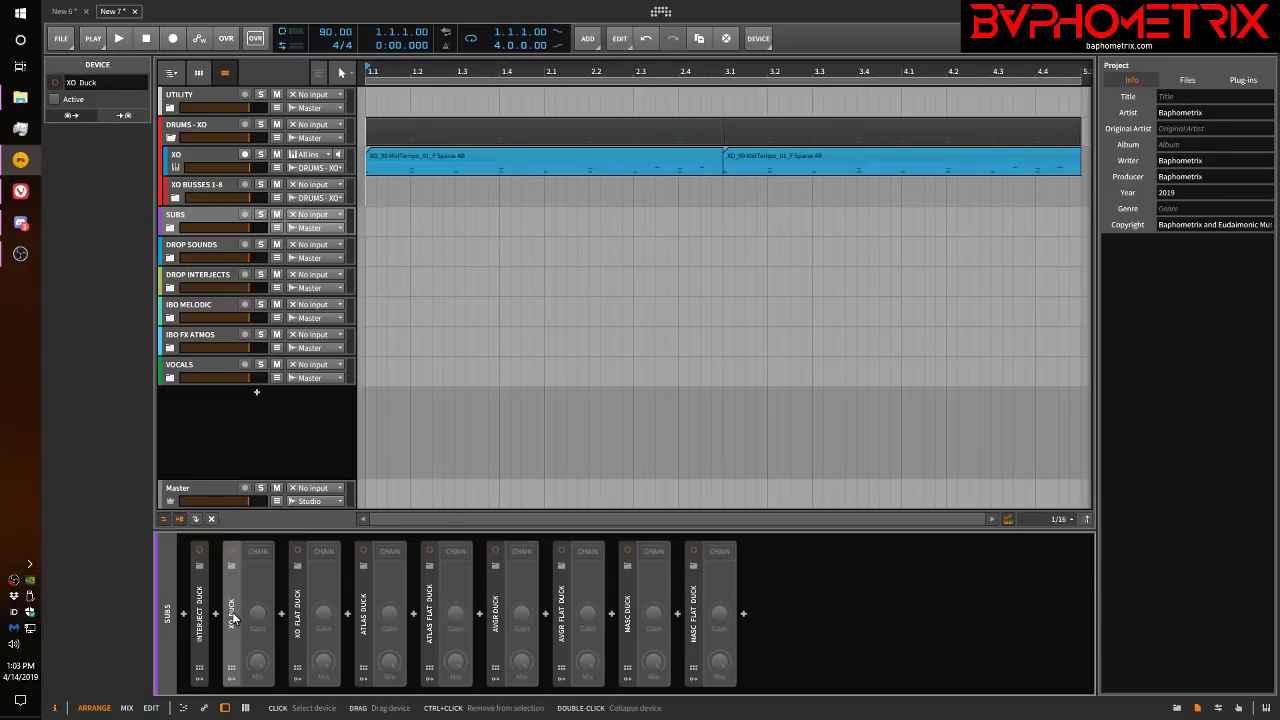
pyautogui.hotkey('alt', 'a')
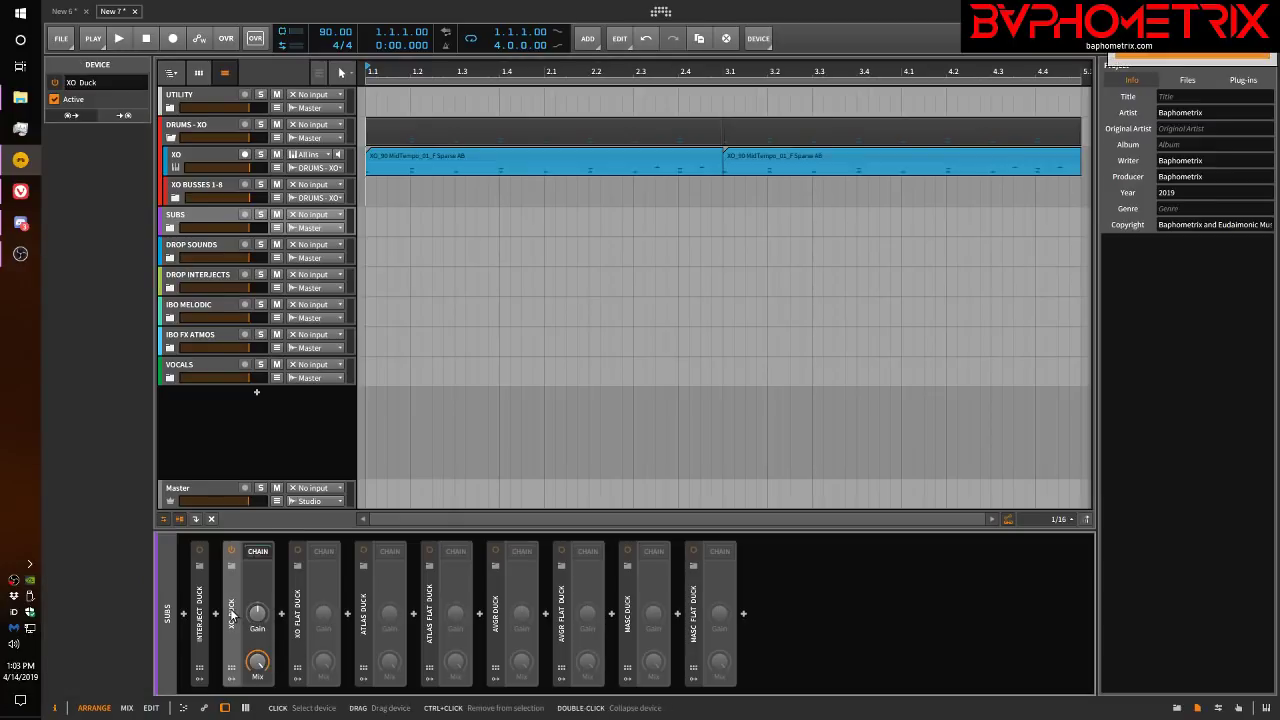
pyautogui.click(258, 553)
pyautogui.click(324, 555)
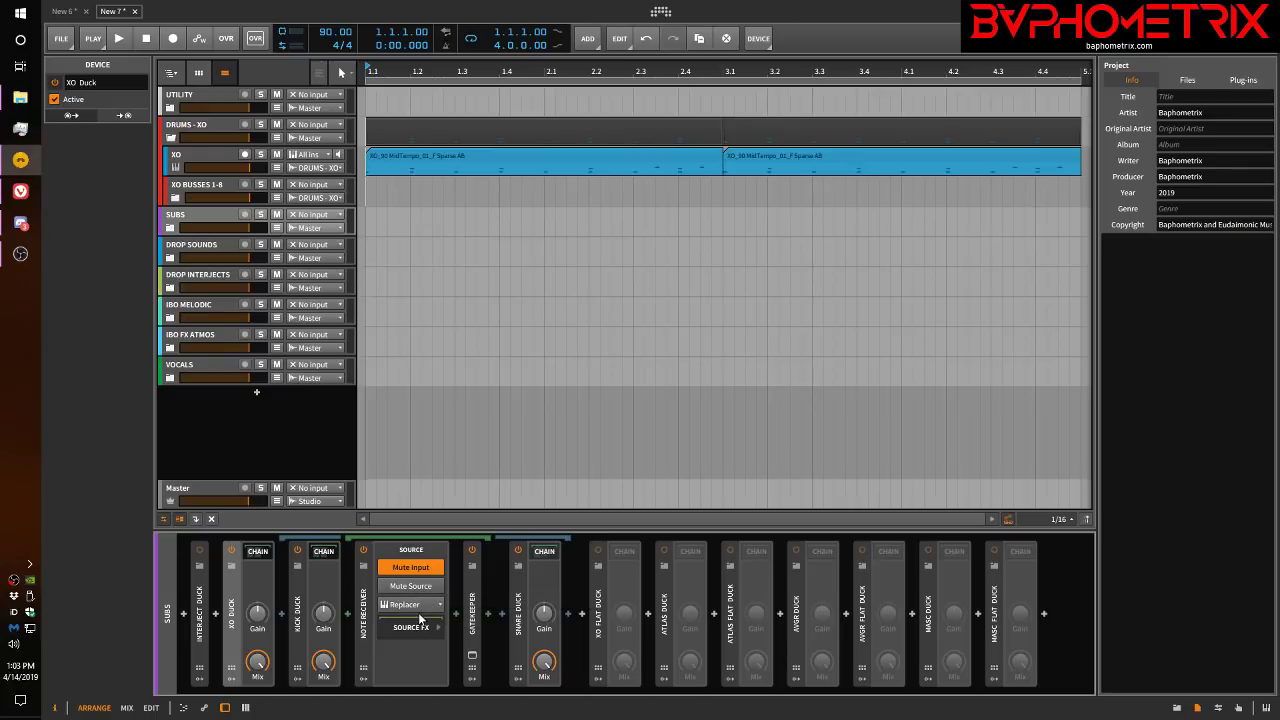
# Step: Examine the Kick Duck's Gatekeeper volume curve, play and stop the beat briefly, and close the plug-in window
pyautogui.click(472, 654)
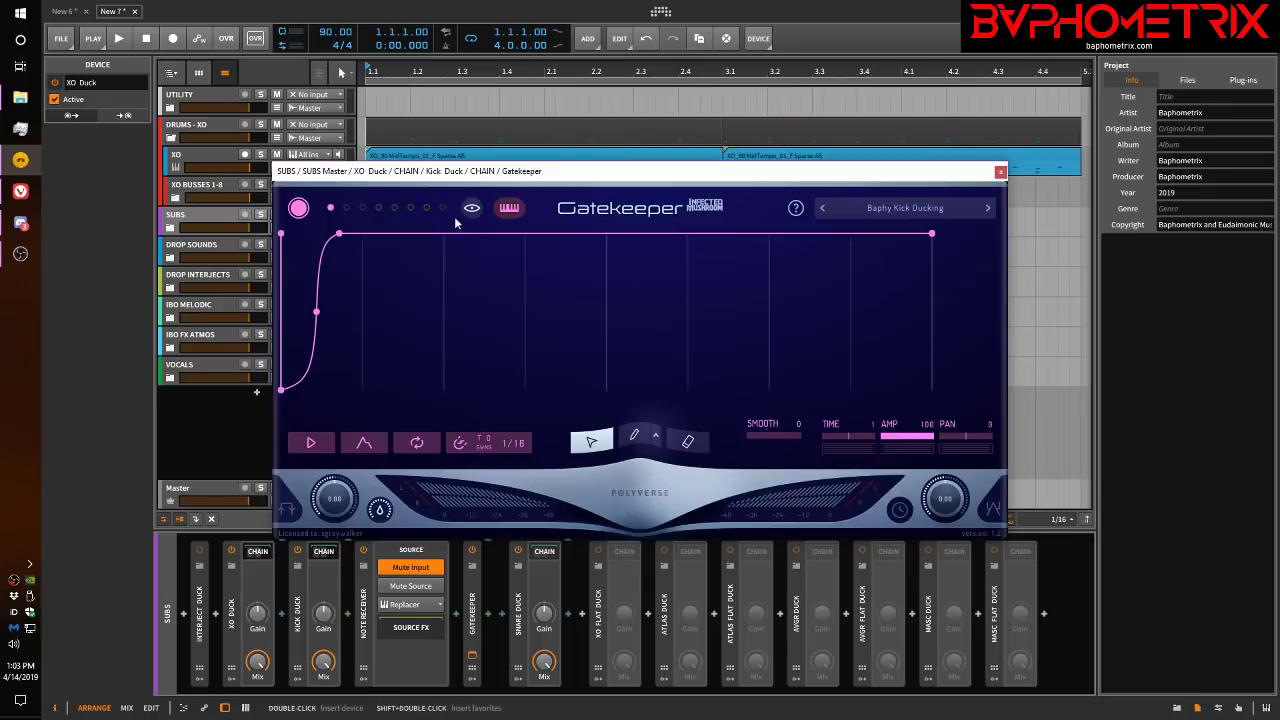
pyautogui.press('space')
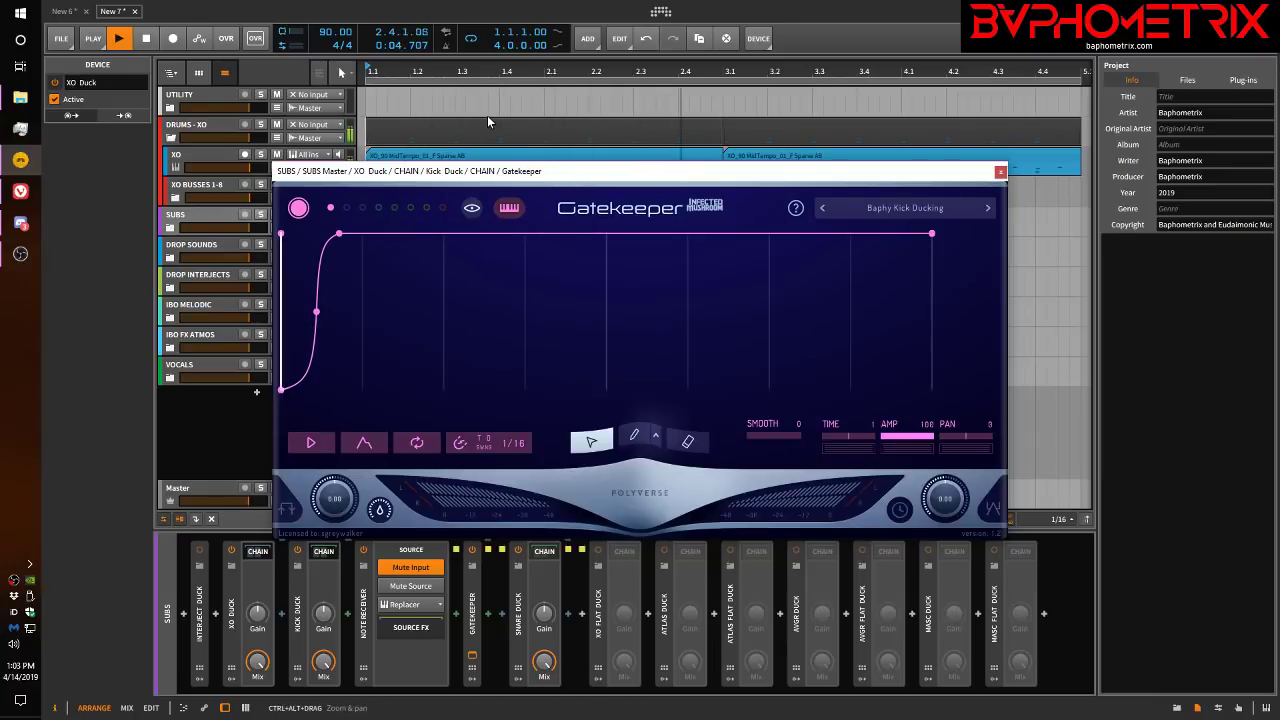
pyautogui.press('space')
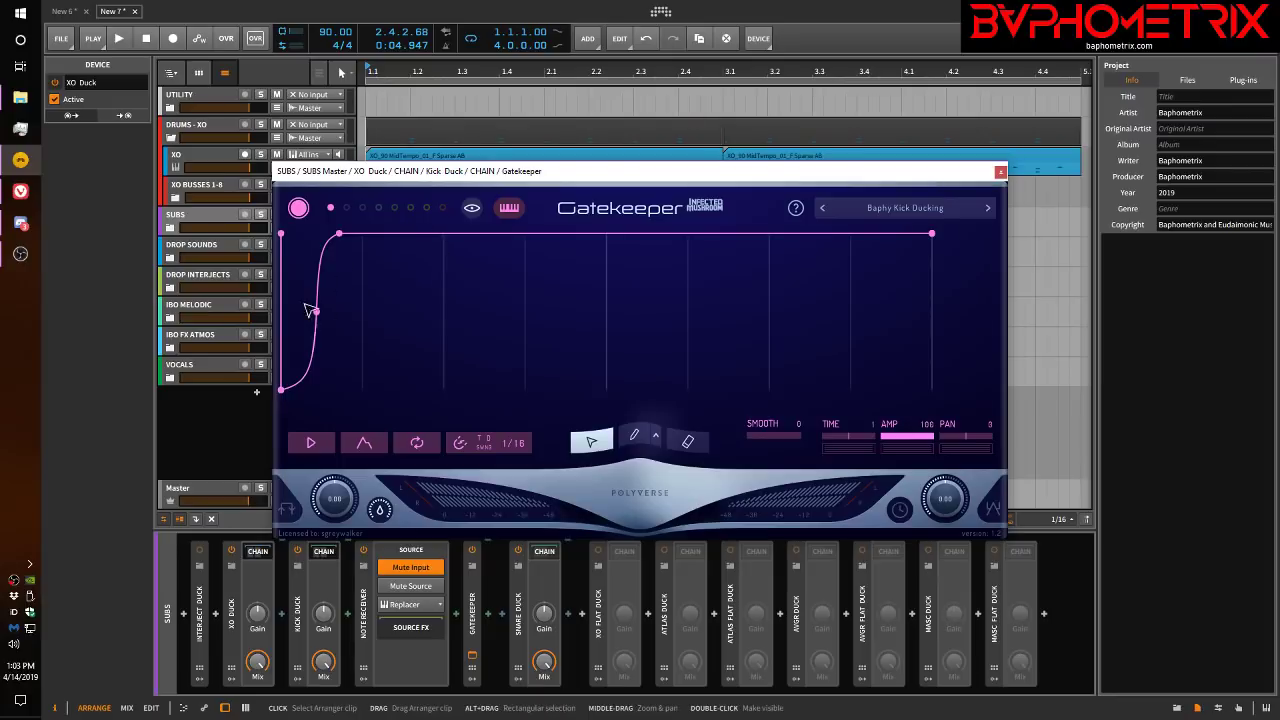
pyautogui.doubleClick(492, 233)
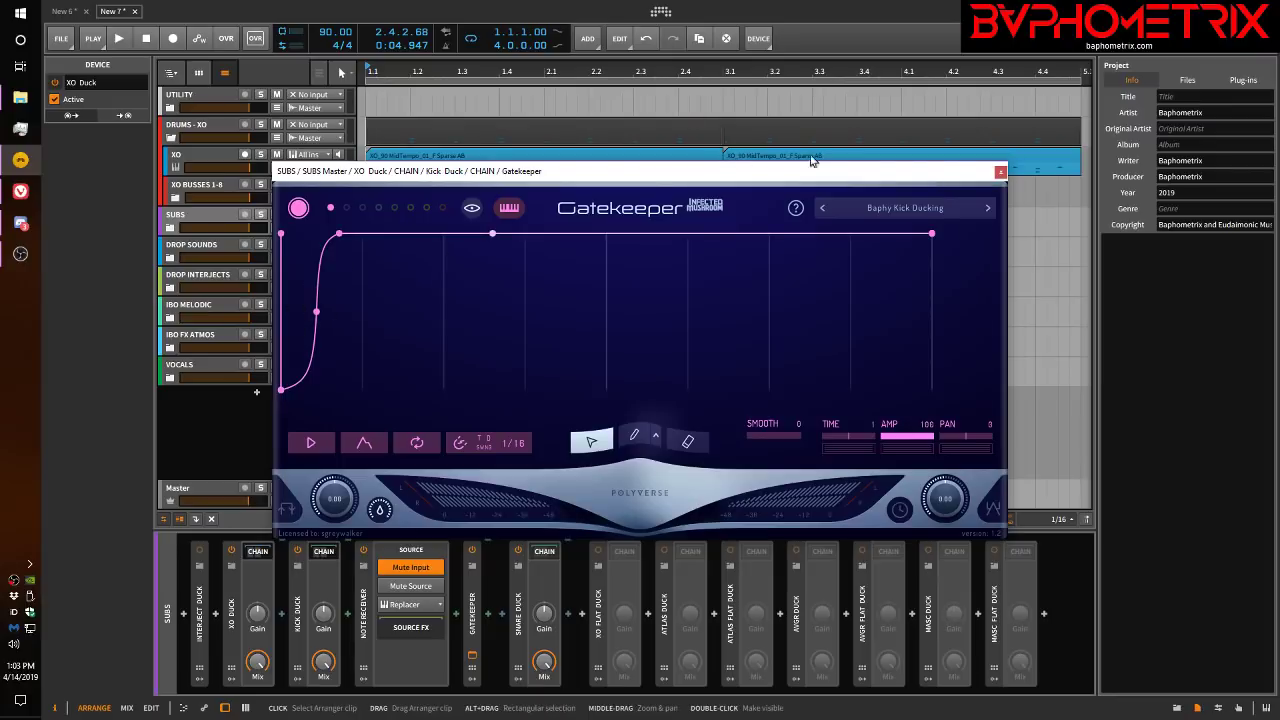
pyautogui.click(1000, 172)
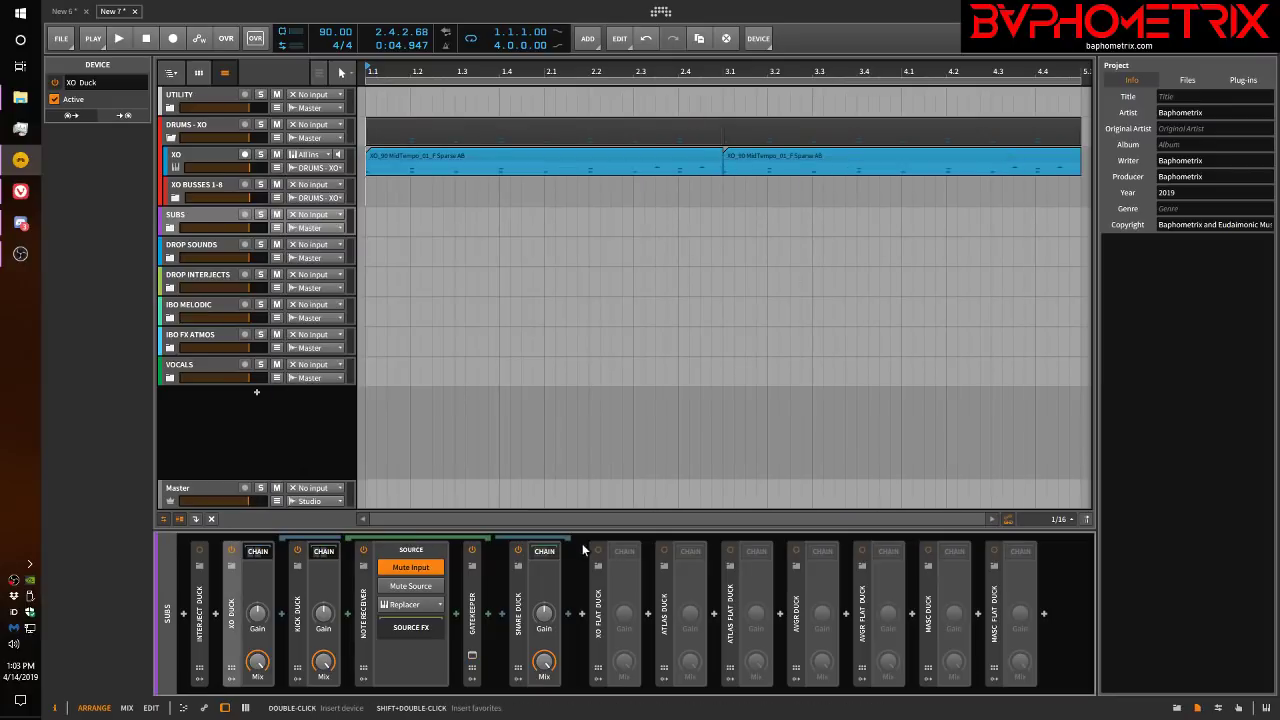
# Step: Expand the Snare Duck chain, examine its Gatekeeper curve while briefly playing the beat, and close the plug-in window
pyautogui.click(547, 555)
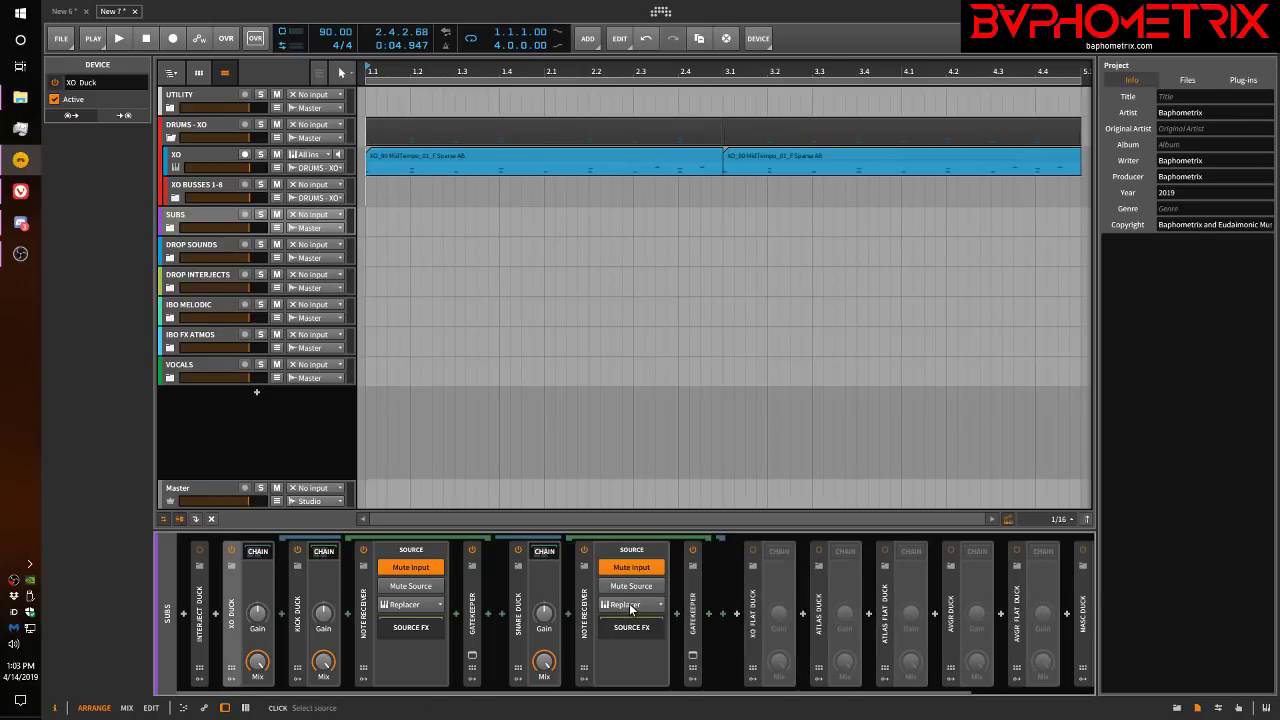
pyautogui.click(692, 655)
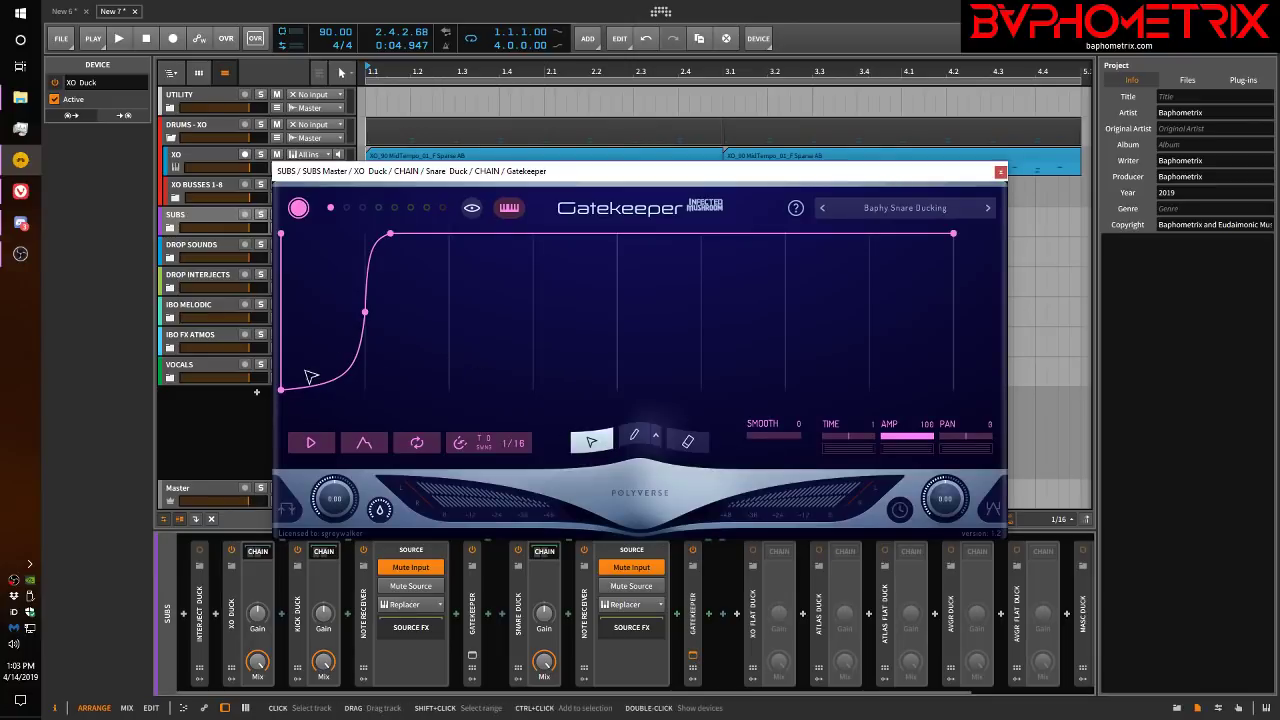
pyautogui.click(365, 290)
pyautogui.press('space')
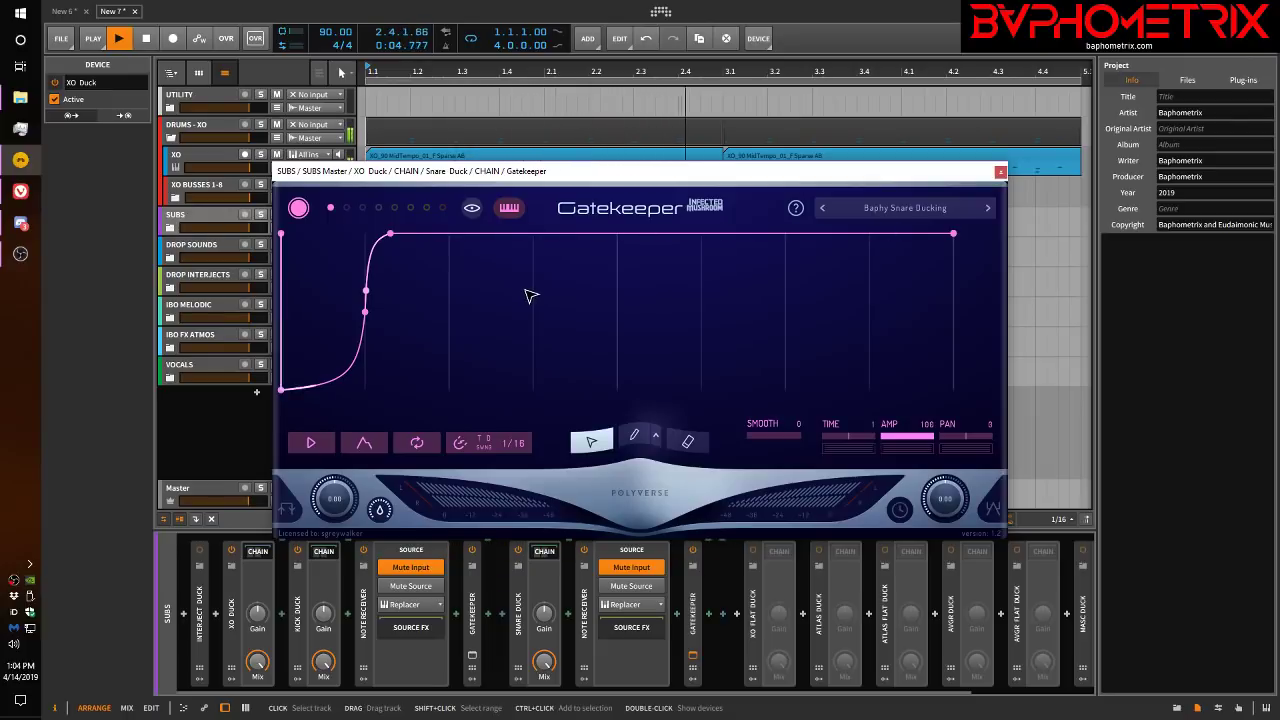
pyautogui.press('space')
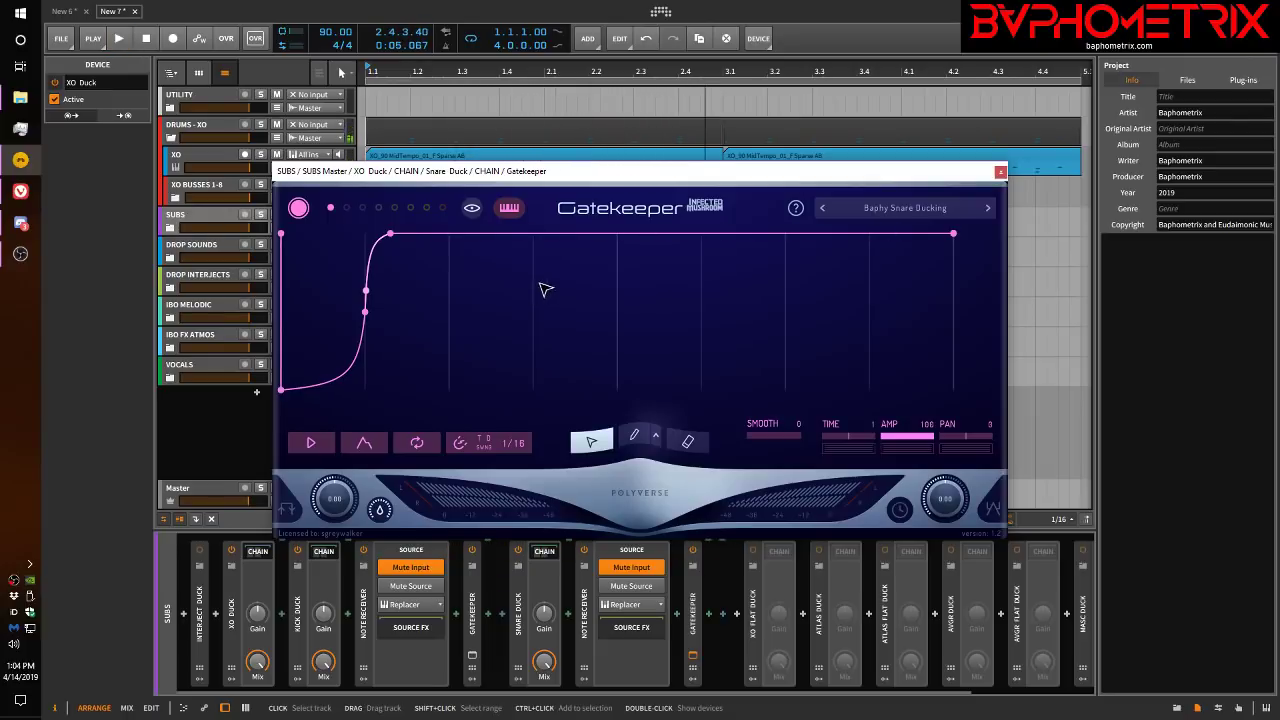
pyautogui.click(1000, 171)
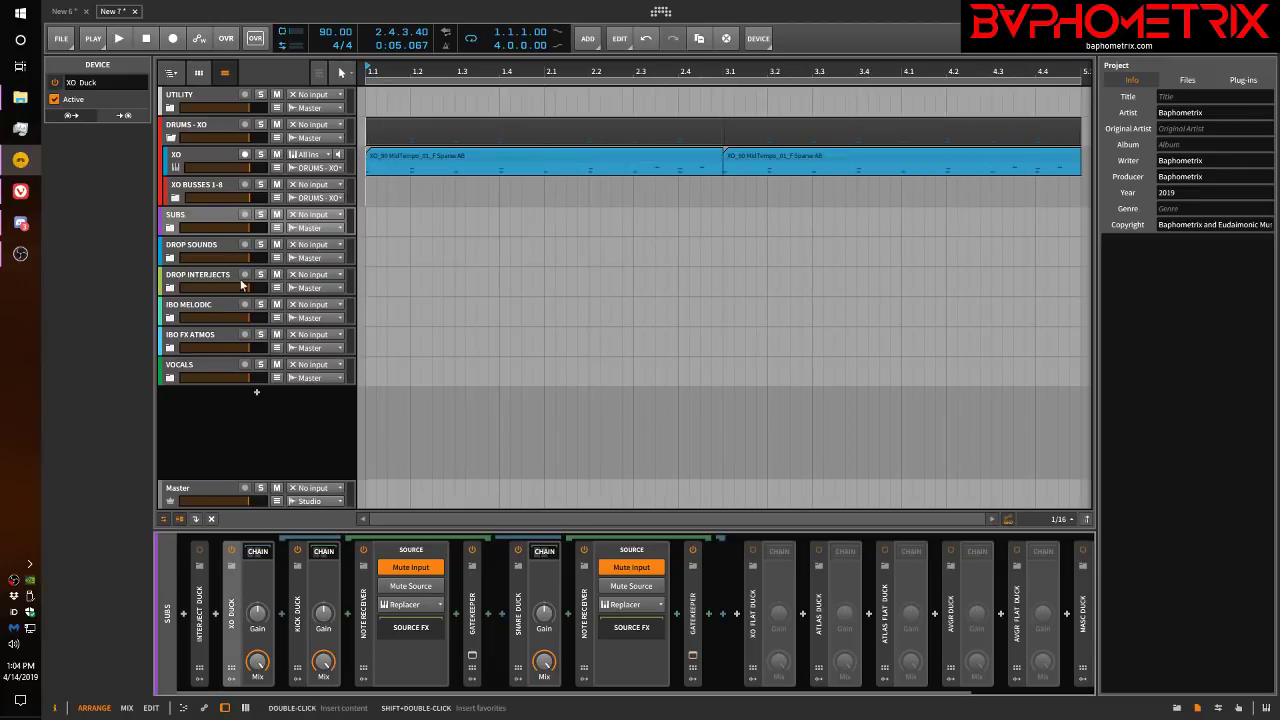
# Step: Reopen XO's plug-in window, view FLEX2's output bus options, and show the duck devices on the SUBS and DROP SOUNDS groups
pyautogui.click(214, 158)
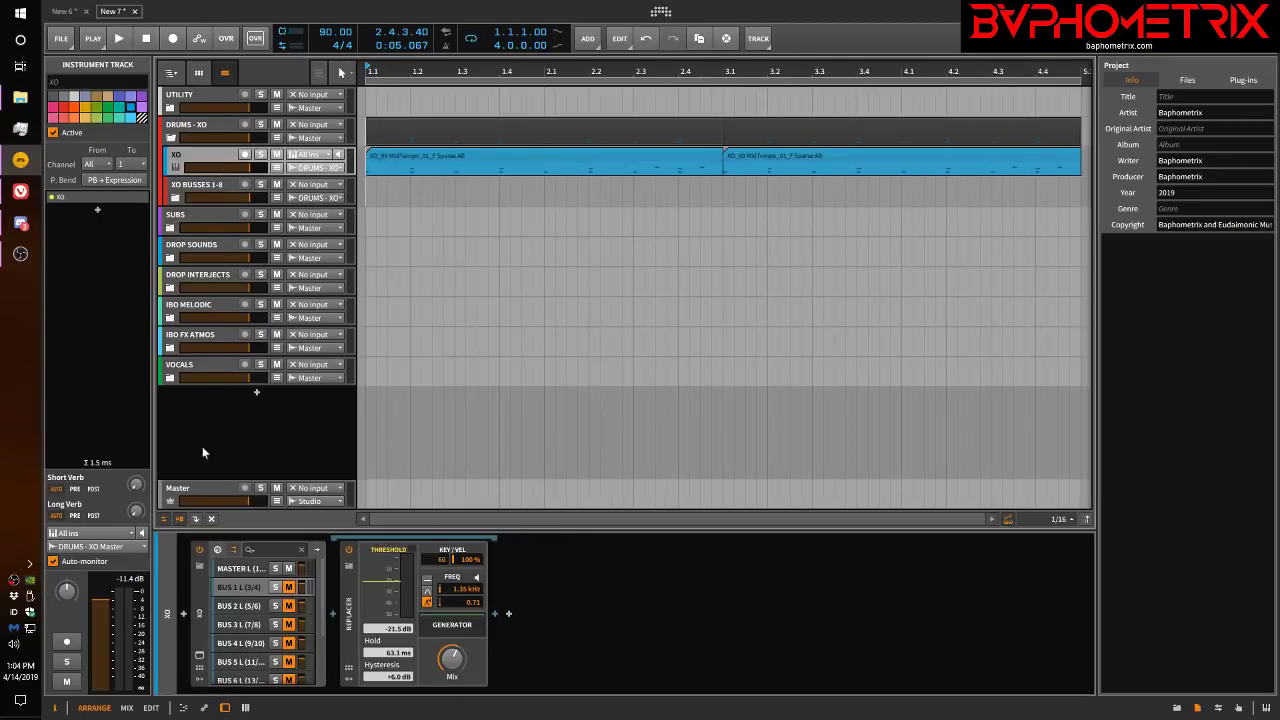
pyautogui.click(199, 656)
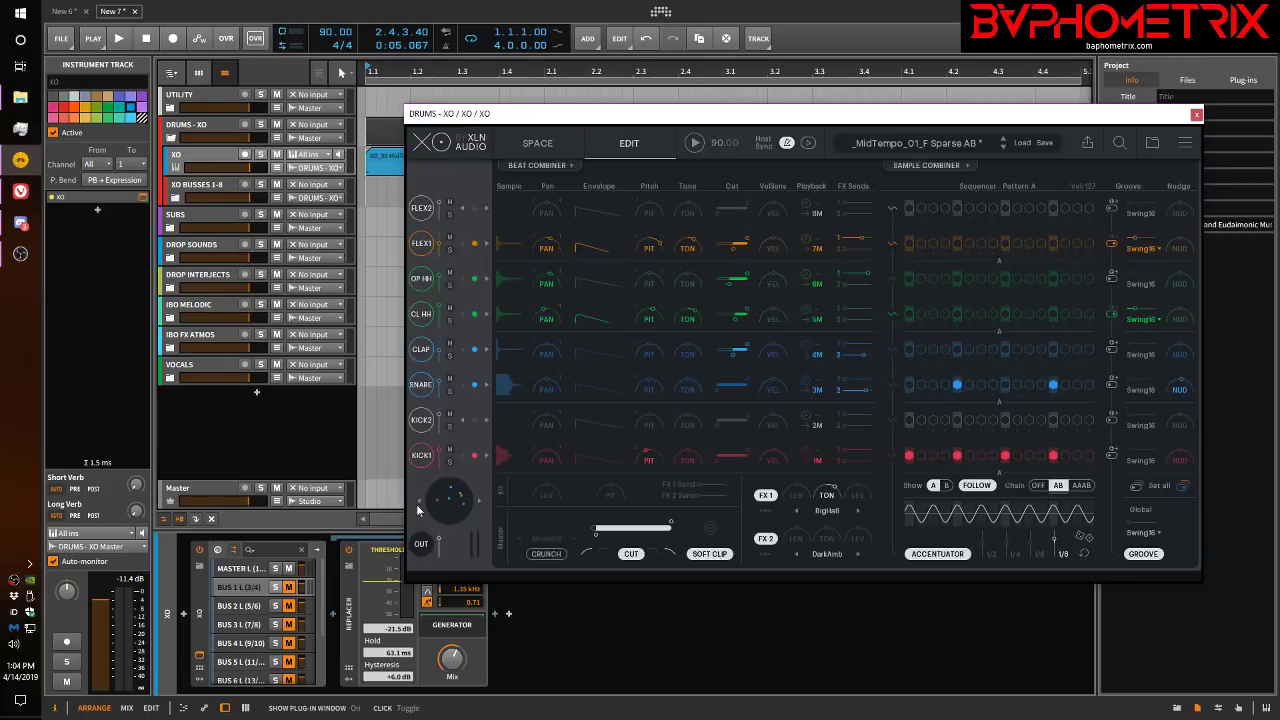
pyautogui.click(818, 213)
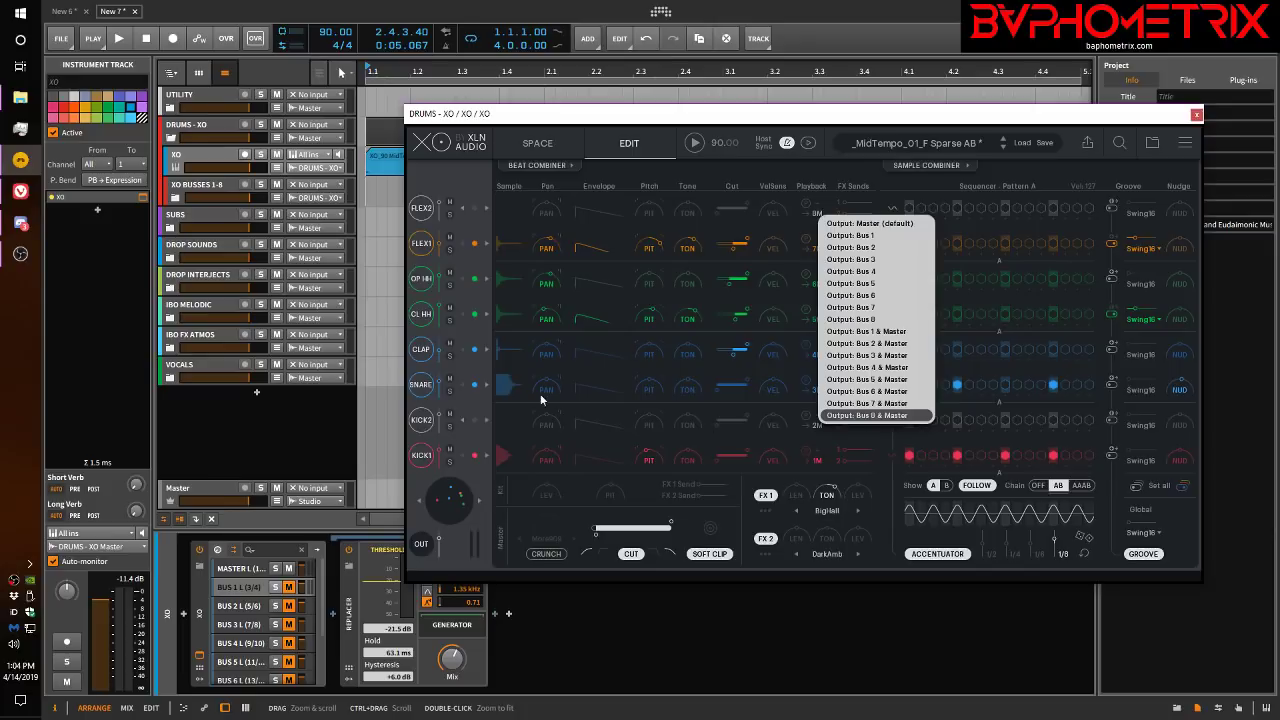
pyautogui.click(195, 218)
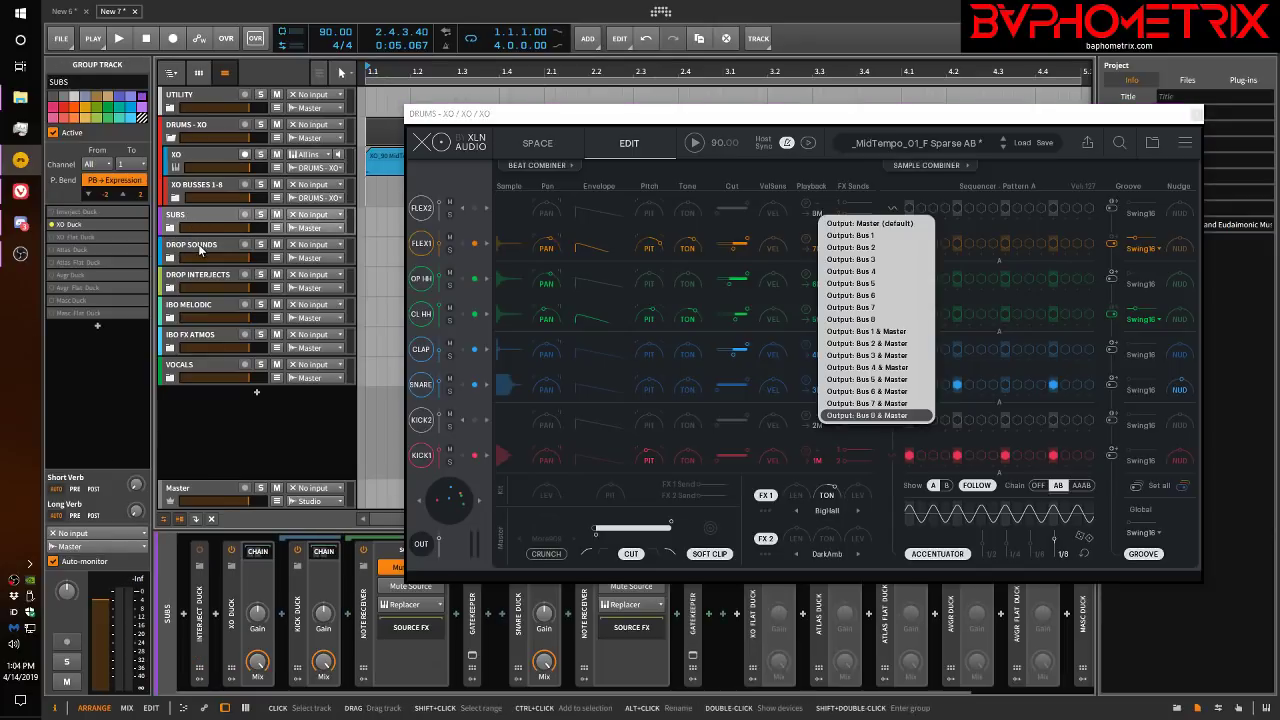
pyautogui.click(199, 247)
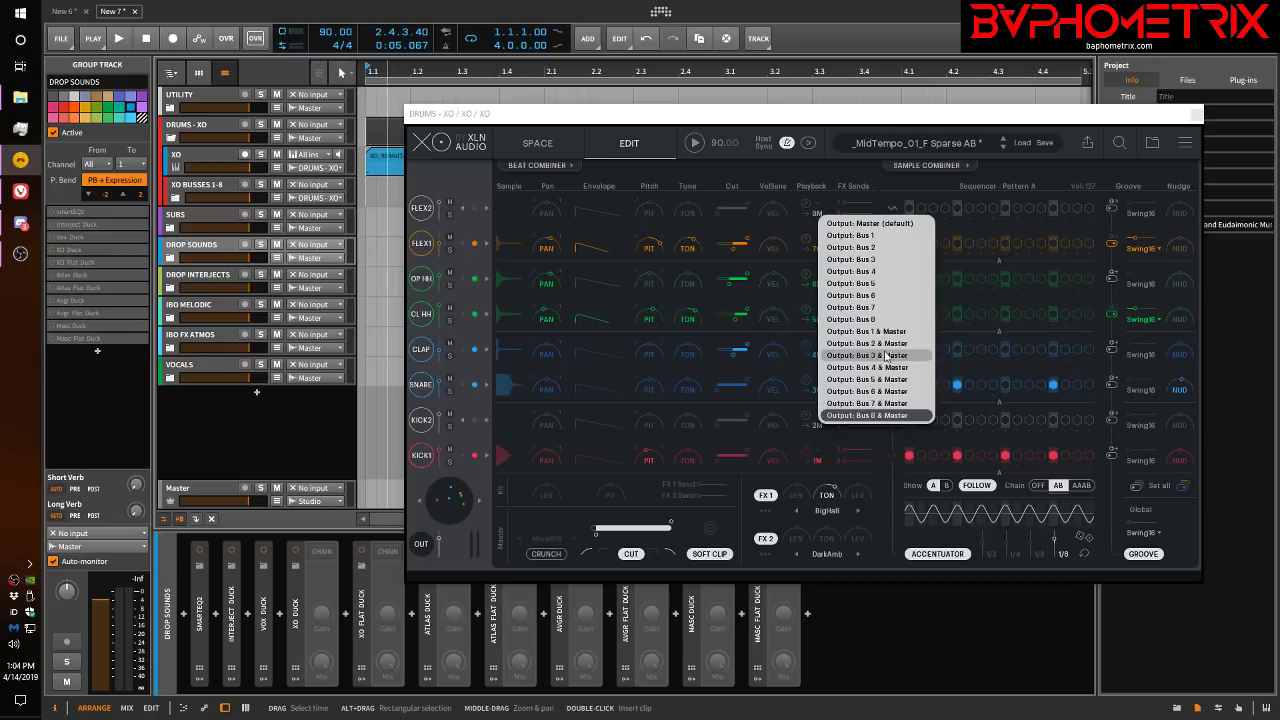
pyautogui.click(796, 222)
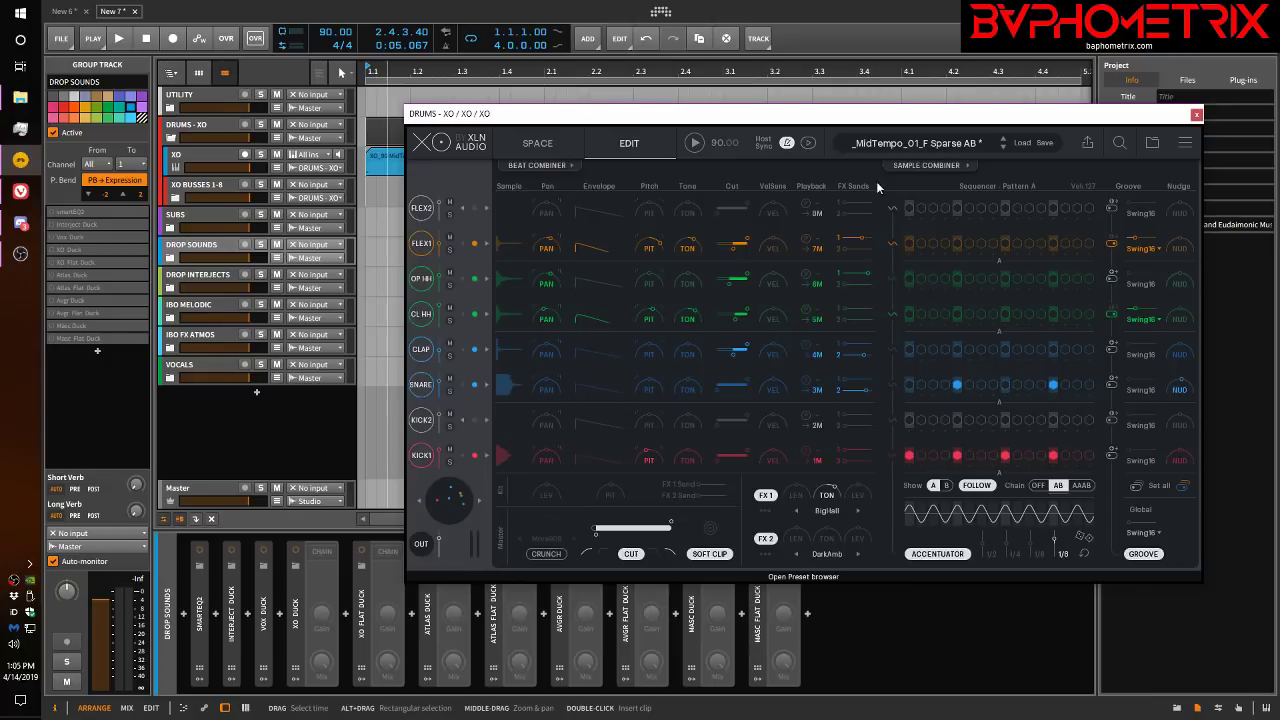
# Step: Reload the _MidTempo_01_F Sparse AB preset in XO and switch its Accentuator off and on
pyautogui.click(982, 144)
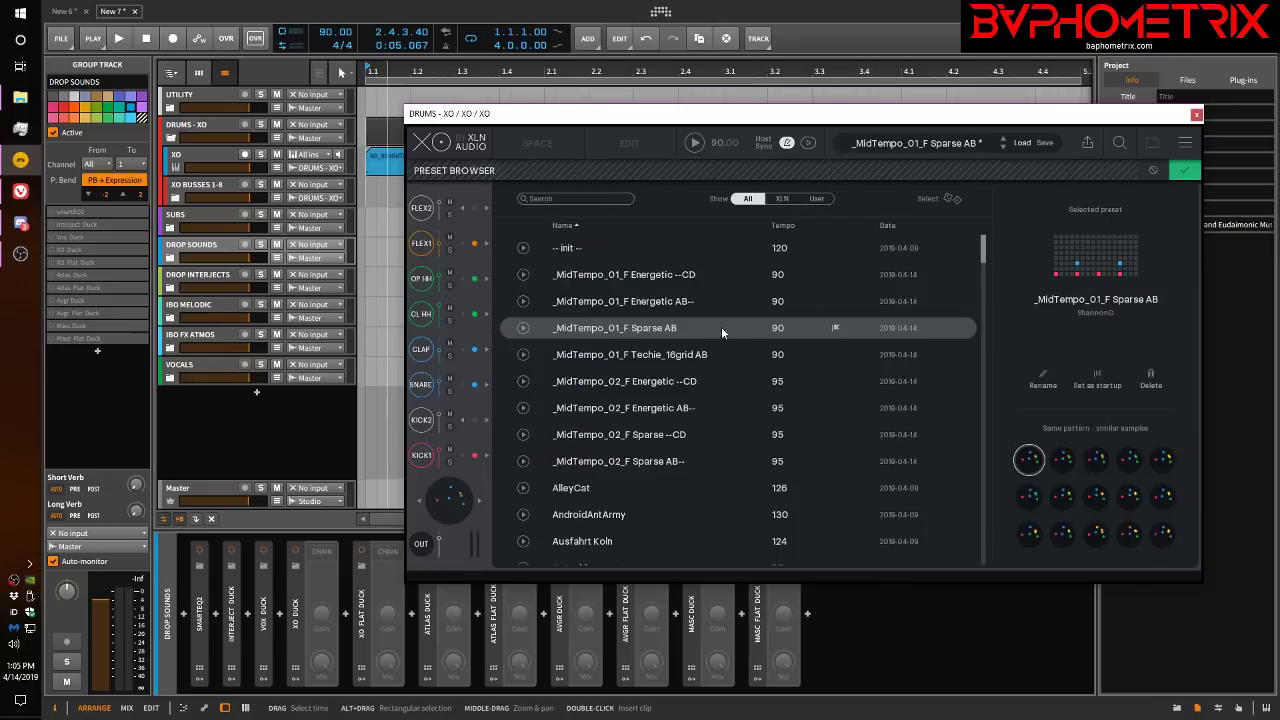
pyautogui.click(1184, 170)
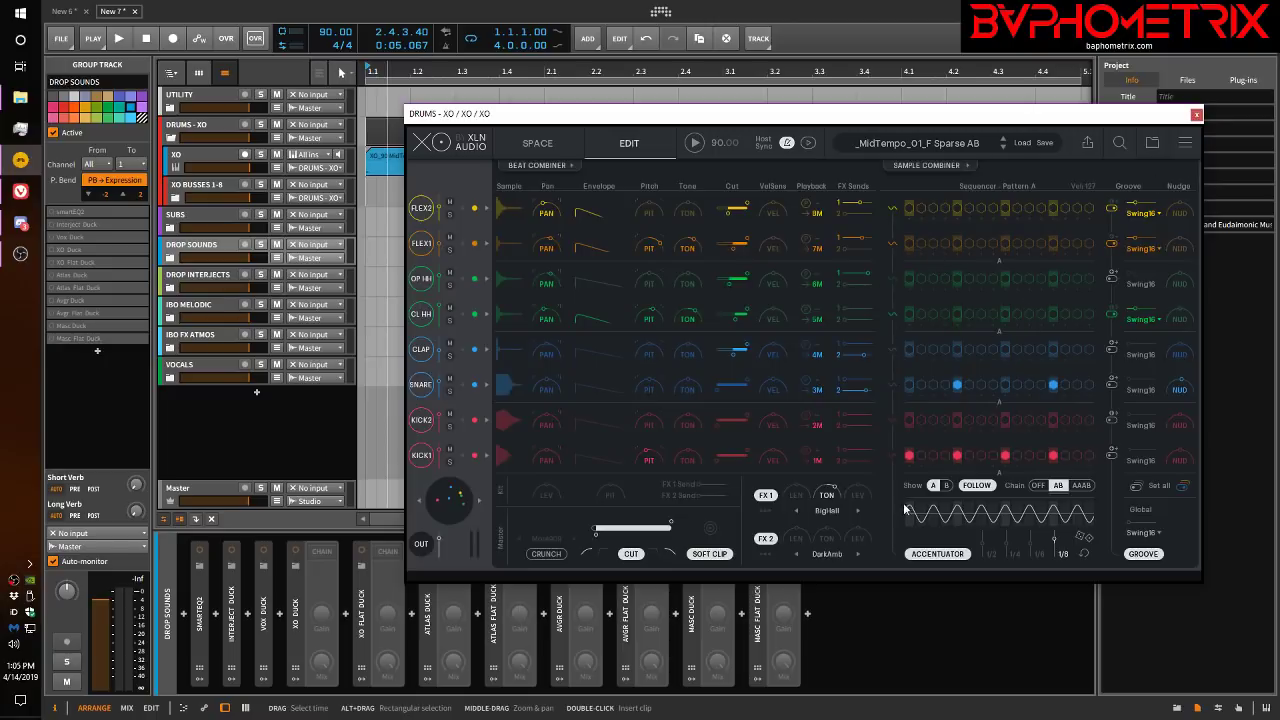
pyautogui.click(932, 557)
pyautogui.click(932, 557)
# Step: Load the preset _MidTempo_01_F Energetic AB-- in XO
pyautogui.click(952, 142)
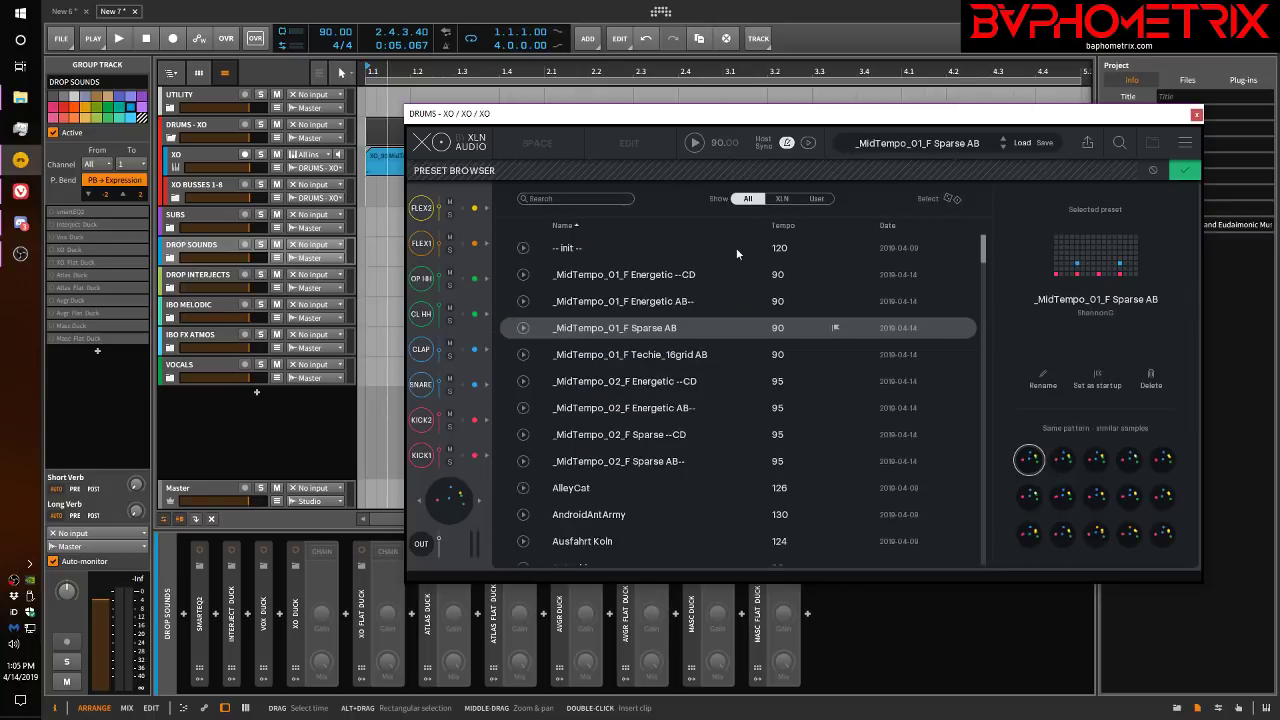
pyautogui.click(656, 303)
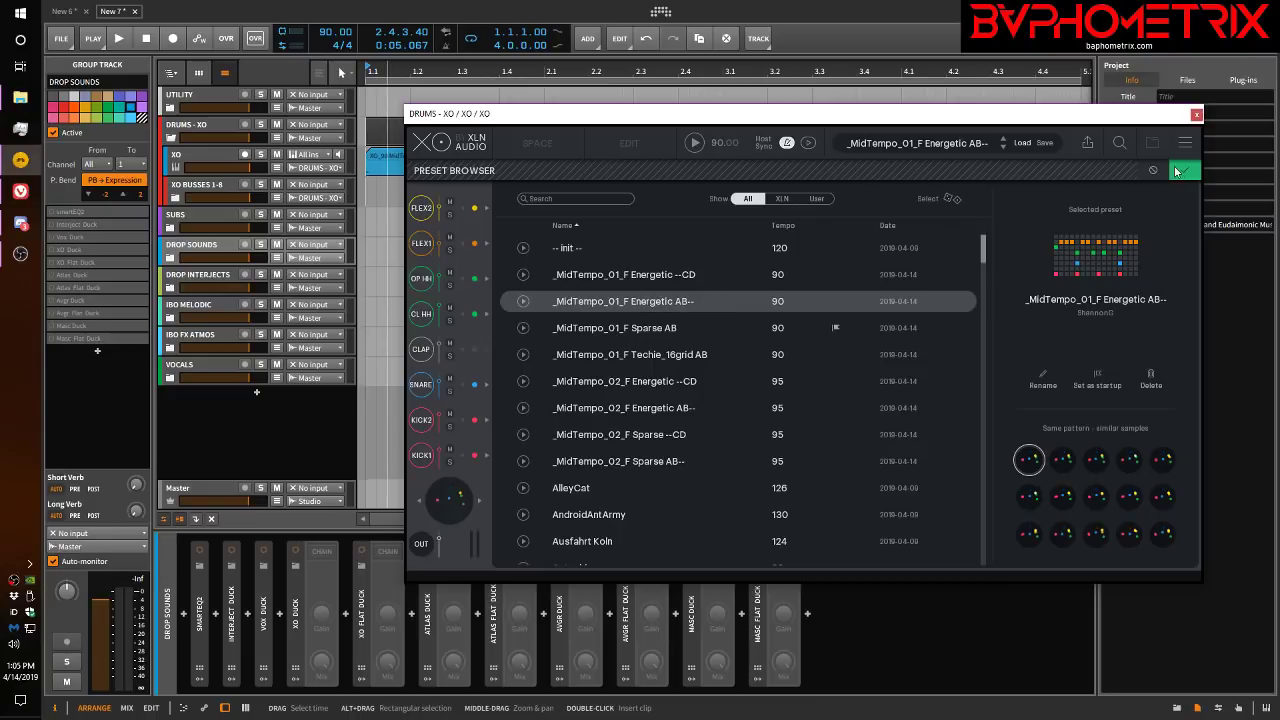
pyautogui.click(1176, 172)
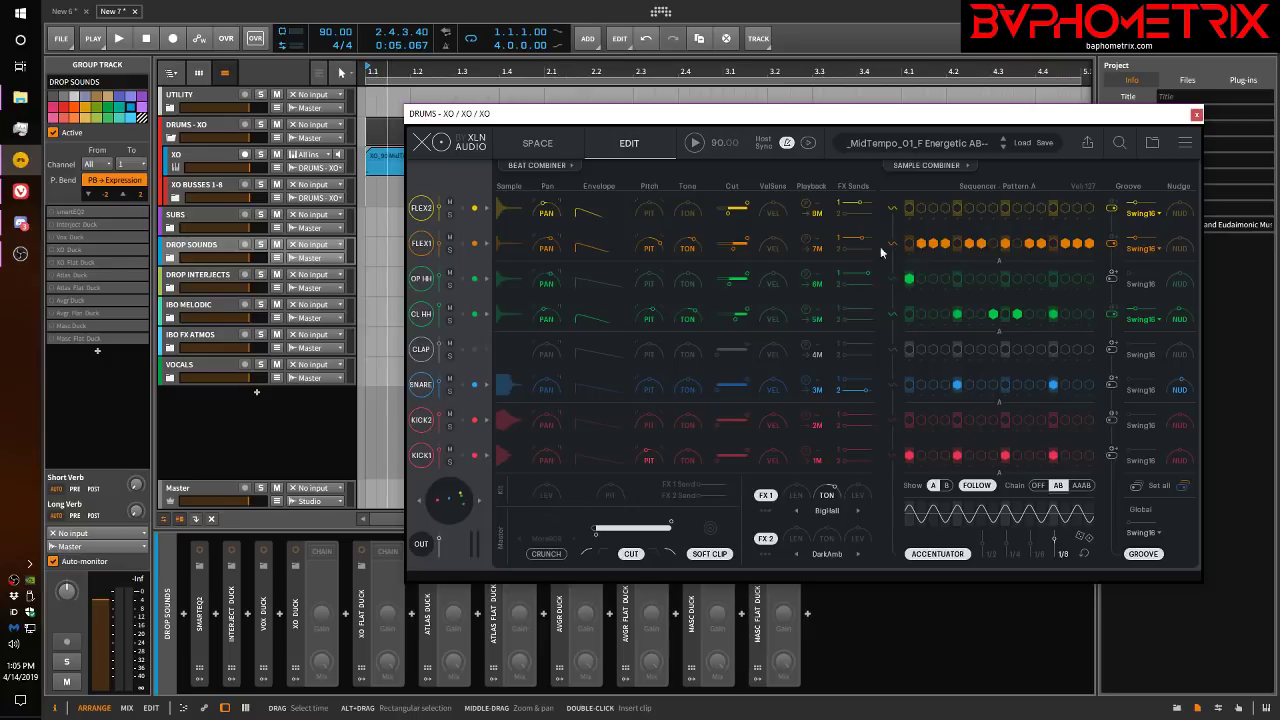
# Step: Solo the FLEX1 and CL HH channels, start XO's own playback, and raise its master volume
pyautogui.click(450, 249)
pyautogui.click(450, 320)
pyautogui.click(695, 143)
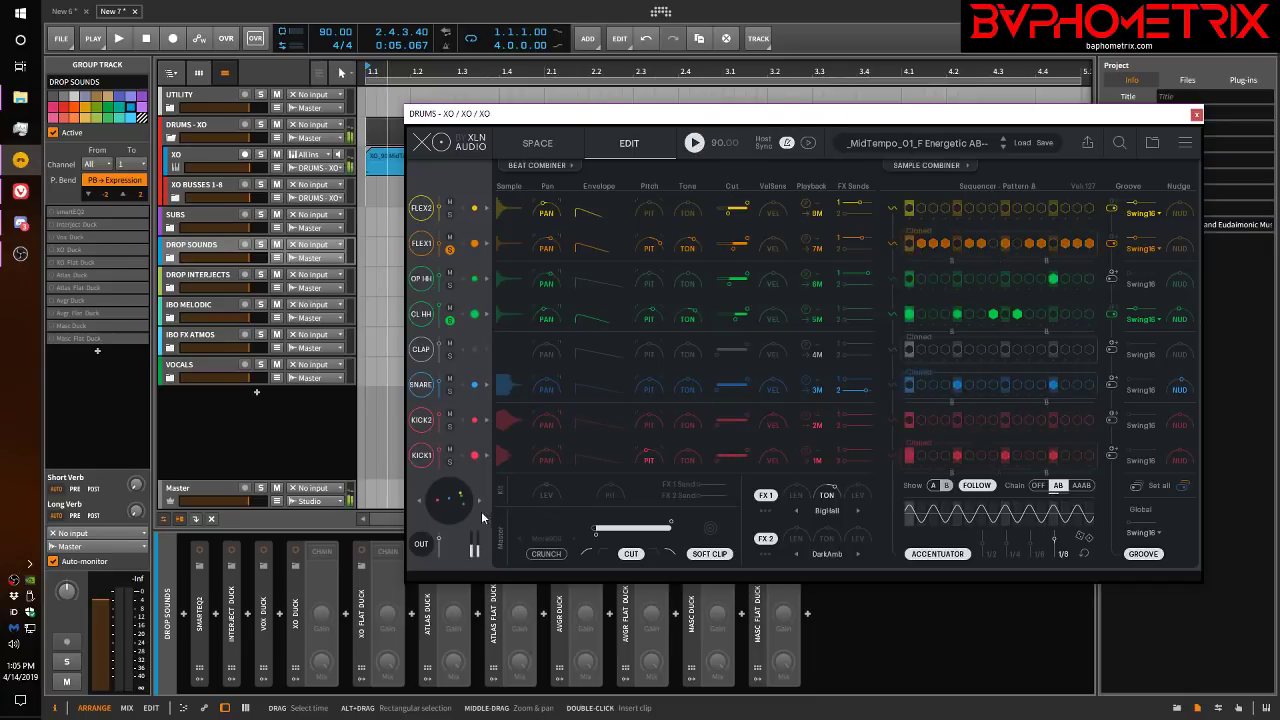
pyautogui.moveTo(439, 535)
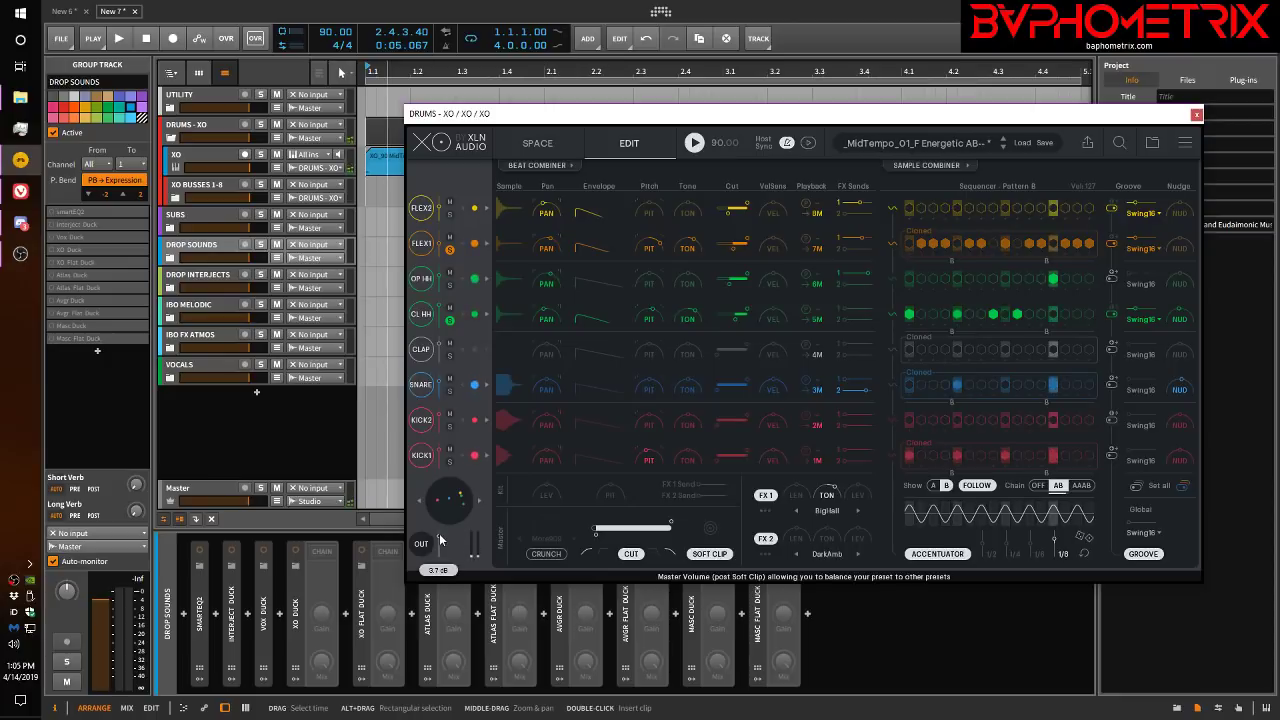
pyautogui.scroll(3, 439, 535)
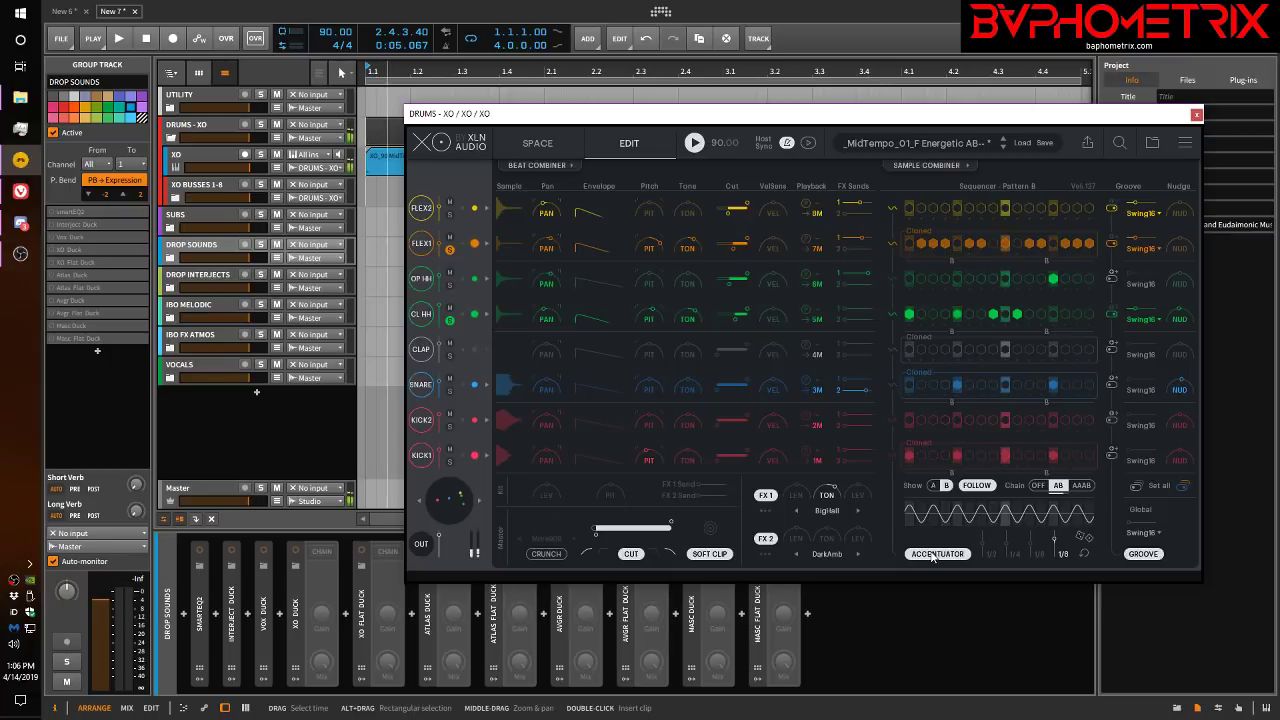
# Step: Compare the soloed beat with the Accentuator off and on, ending with it on, and stop XO's playback
pyautogui.click(932, 555)
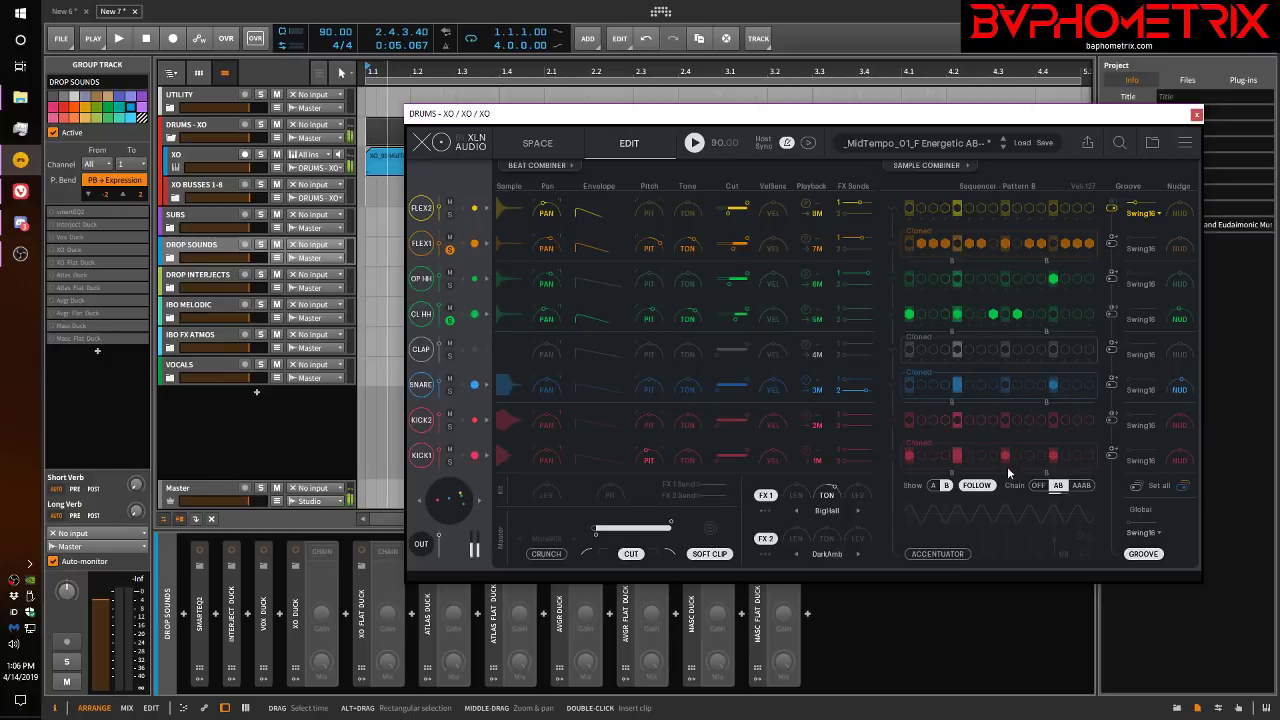
pyautogui.click(929, 554)
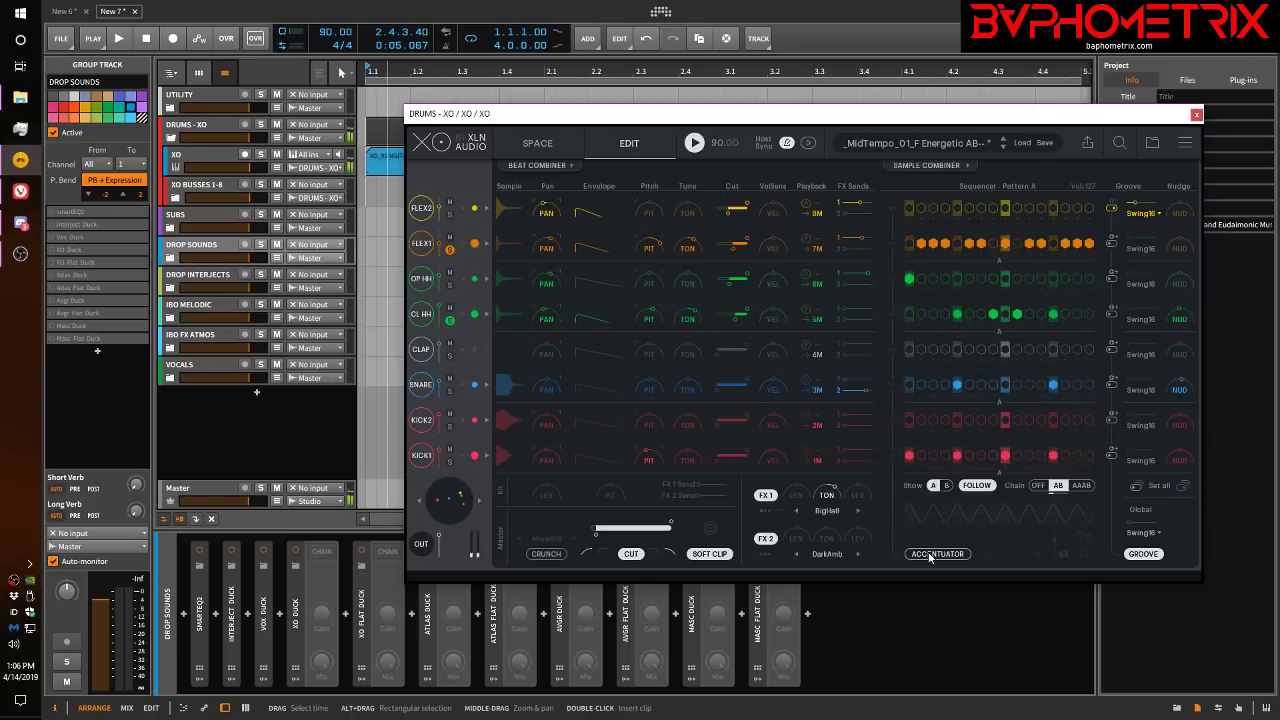
pyautogui.click(929, 554)
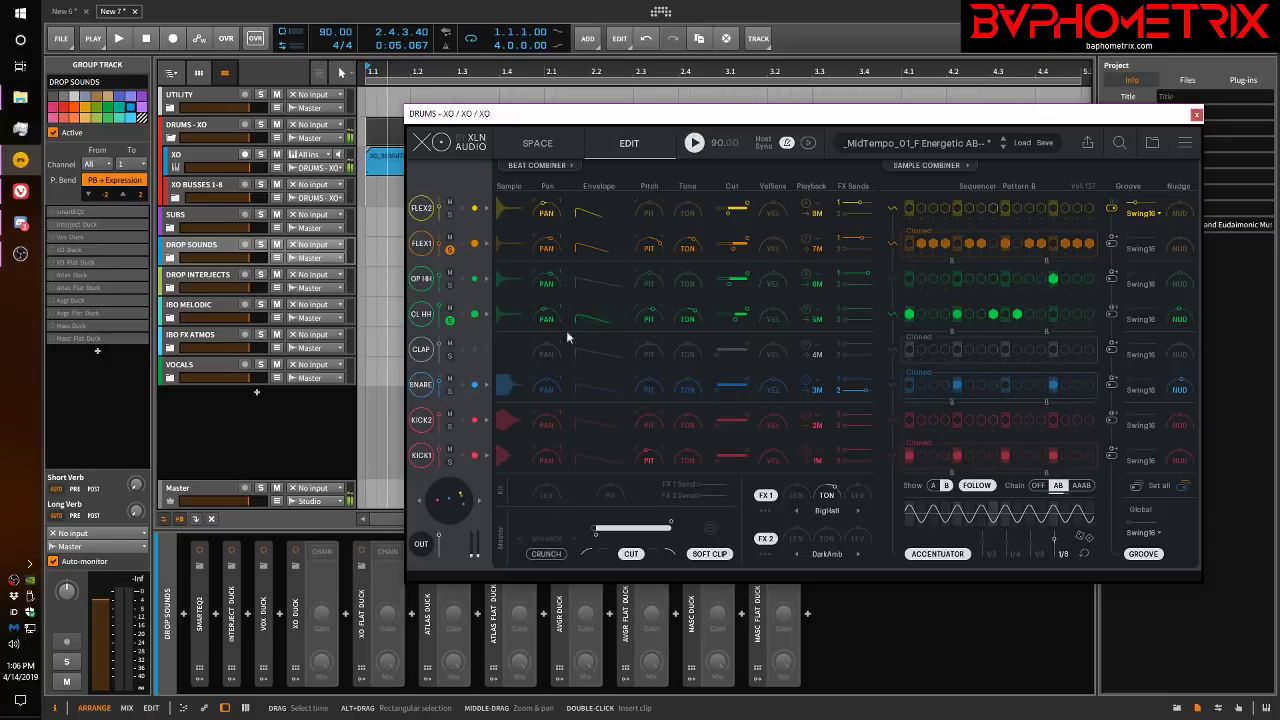
pyautogui.click(694, 142)
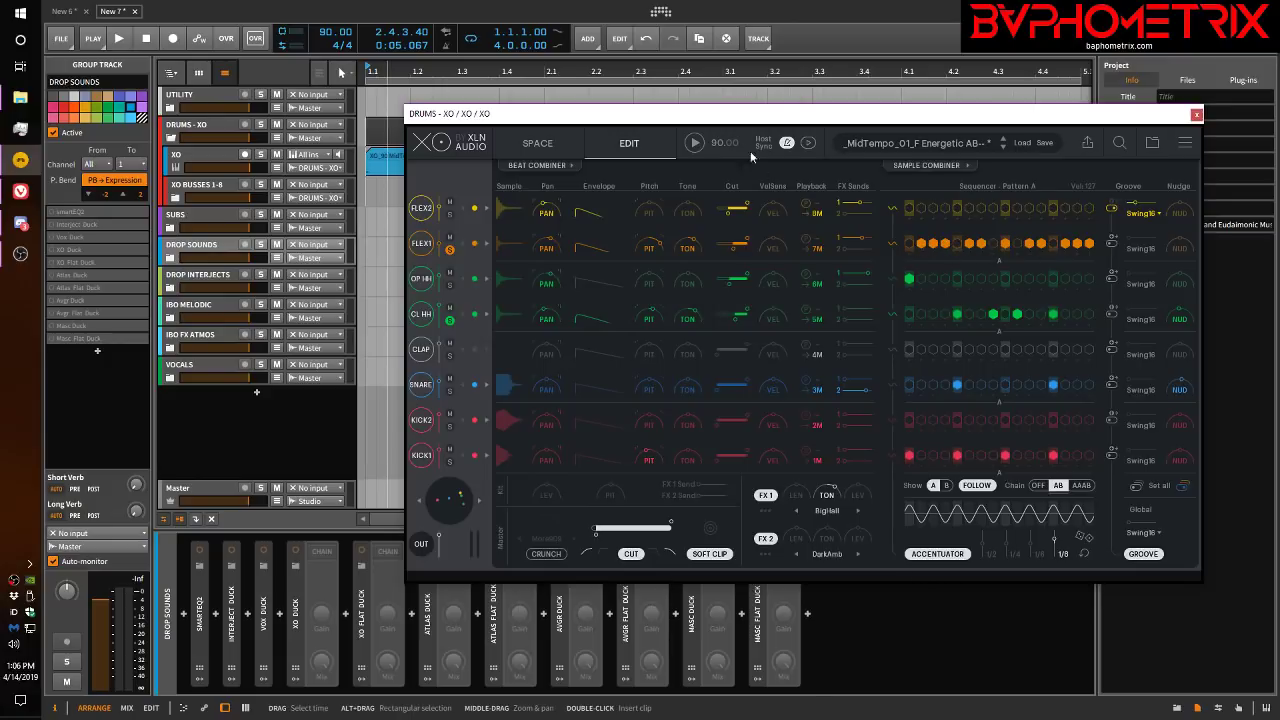
# Step: Export the soloed XO beat as MIDI onto a new track below VOCALS and display the clip's note velocities
pyautogui.moveTo(926, 118); pyautogui.dragTo(1030, 168)
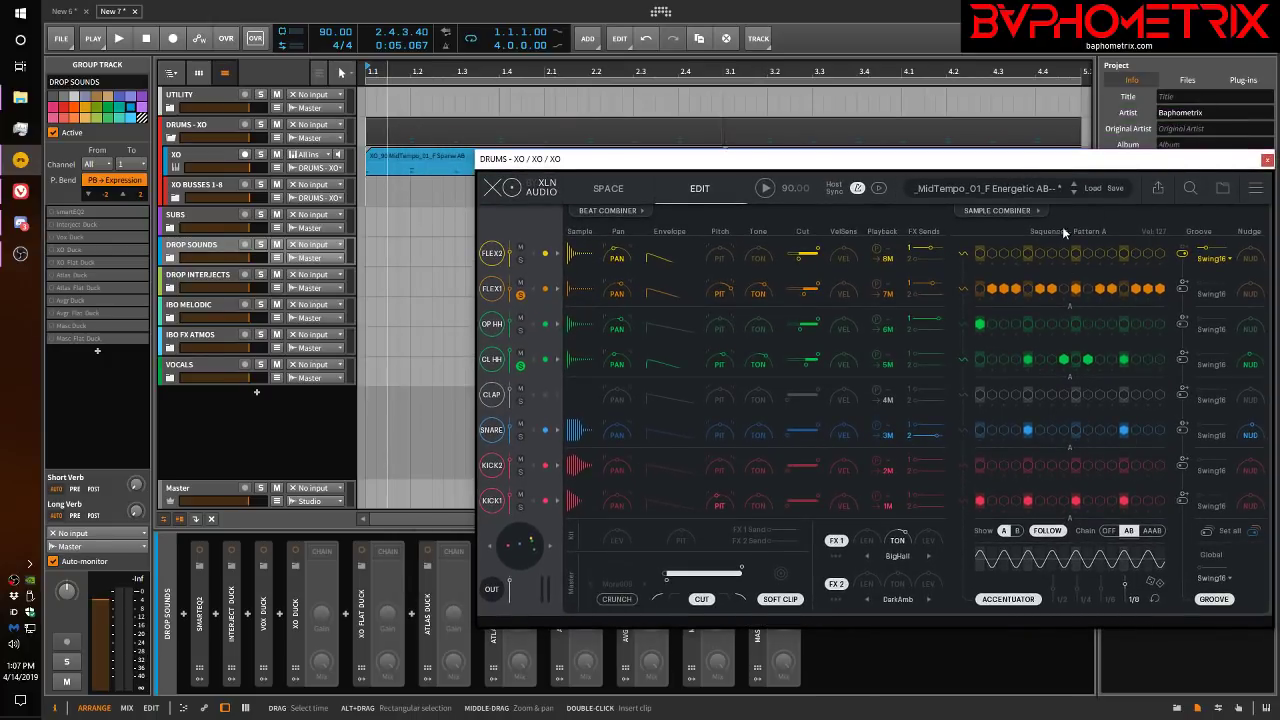
pyautogui.click(1157, 188)
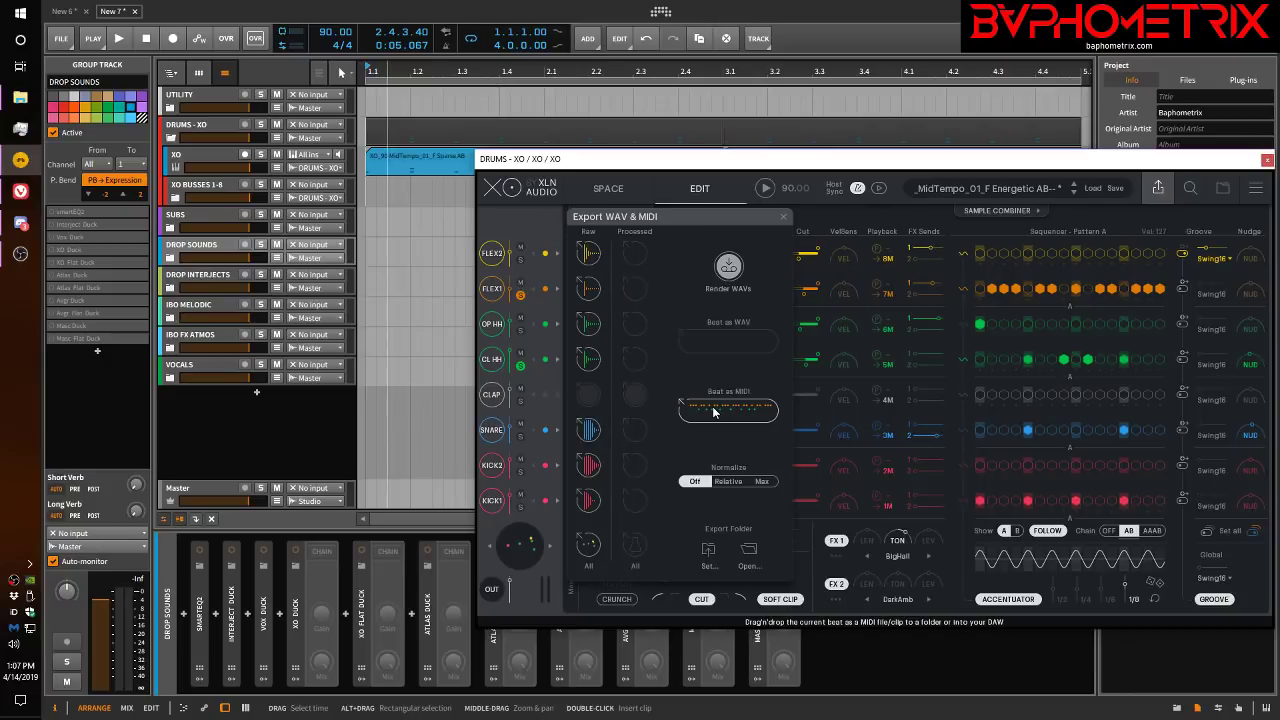
pyautogui.moveTo(614, 422); pyautogui.dragTo(378, 415)
pyautogui.doubleClick(417, 391)
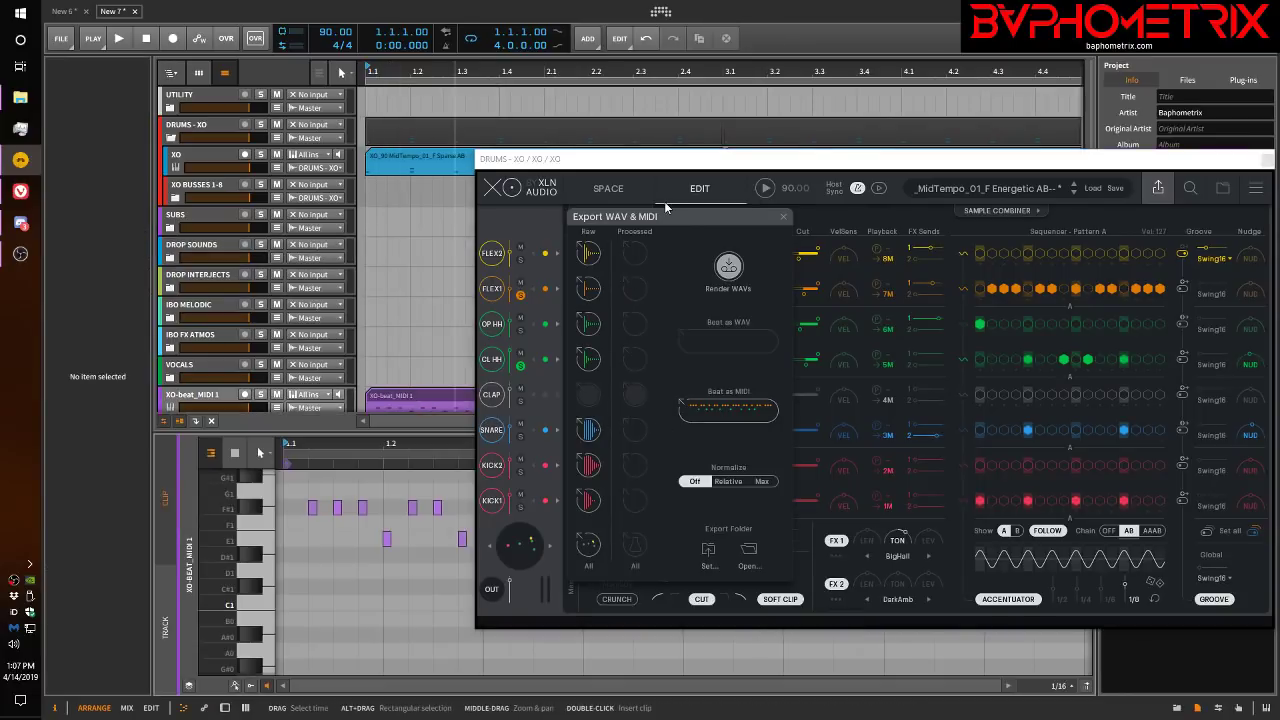
pyautogui.moveTo(690, 170); pyautogui.dragTo(600, 692)
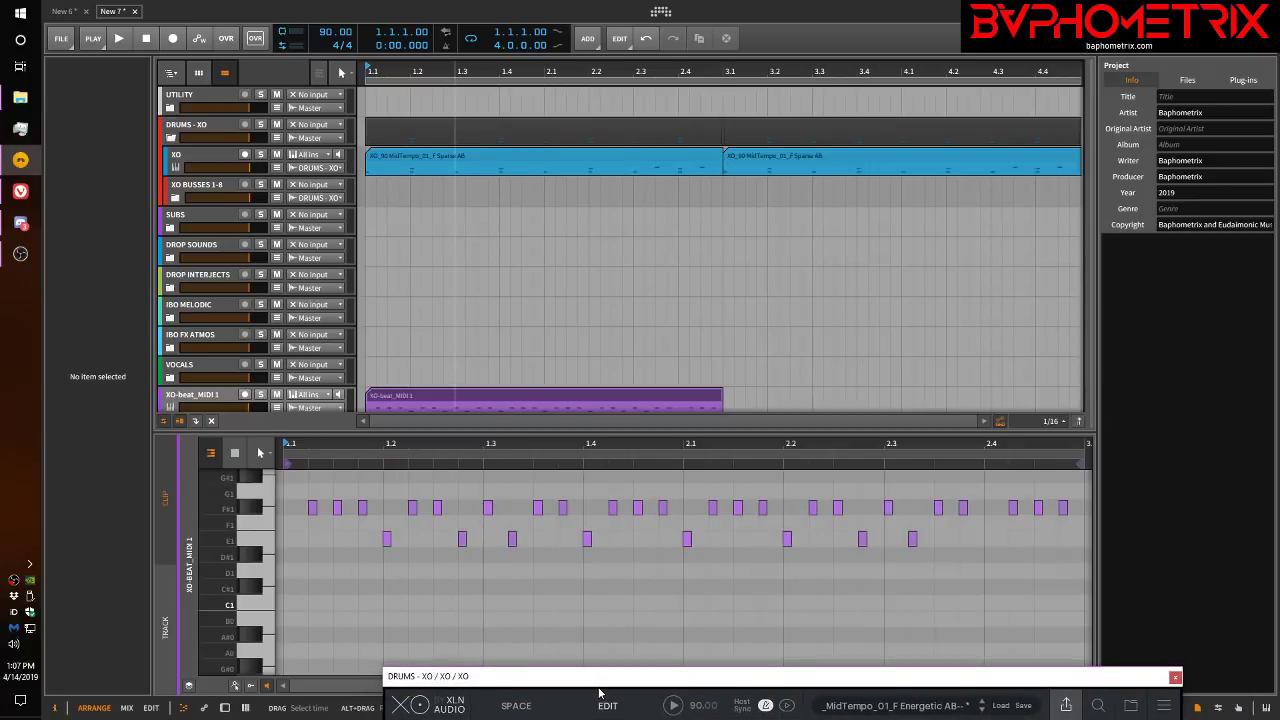
pyautogui.click(254, 686)
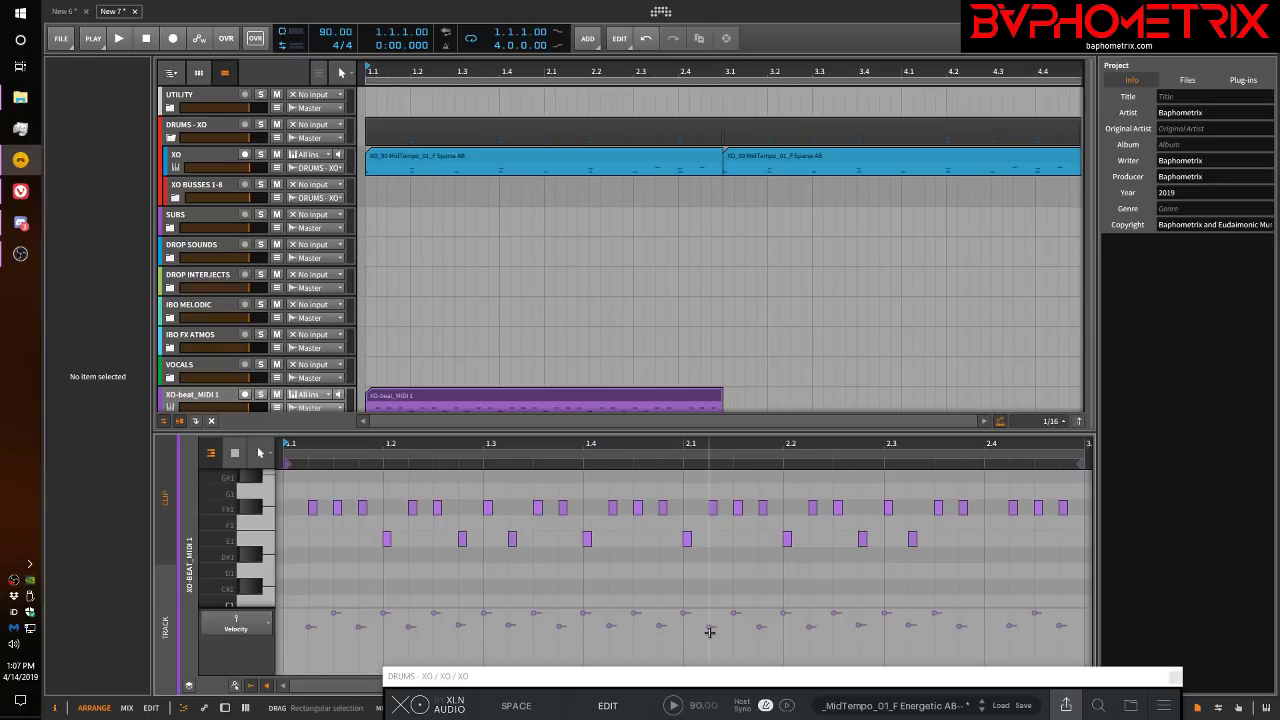
# Step: Turn off XO's Accentuator and export the beat as MIDI again onto a second new track below the first export
pyautogui.moveTo(814, 677); pyautogui.dragTo(836, 196)
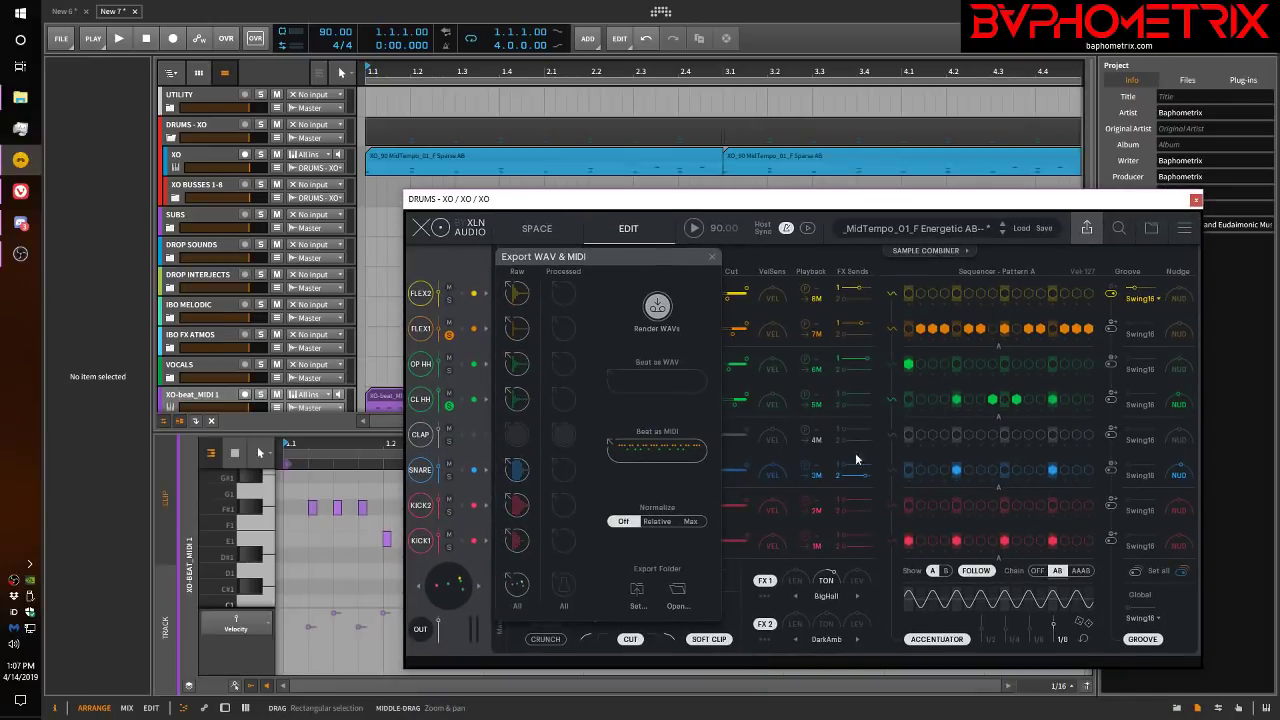
pyautogui.click(935, 639)
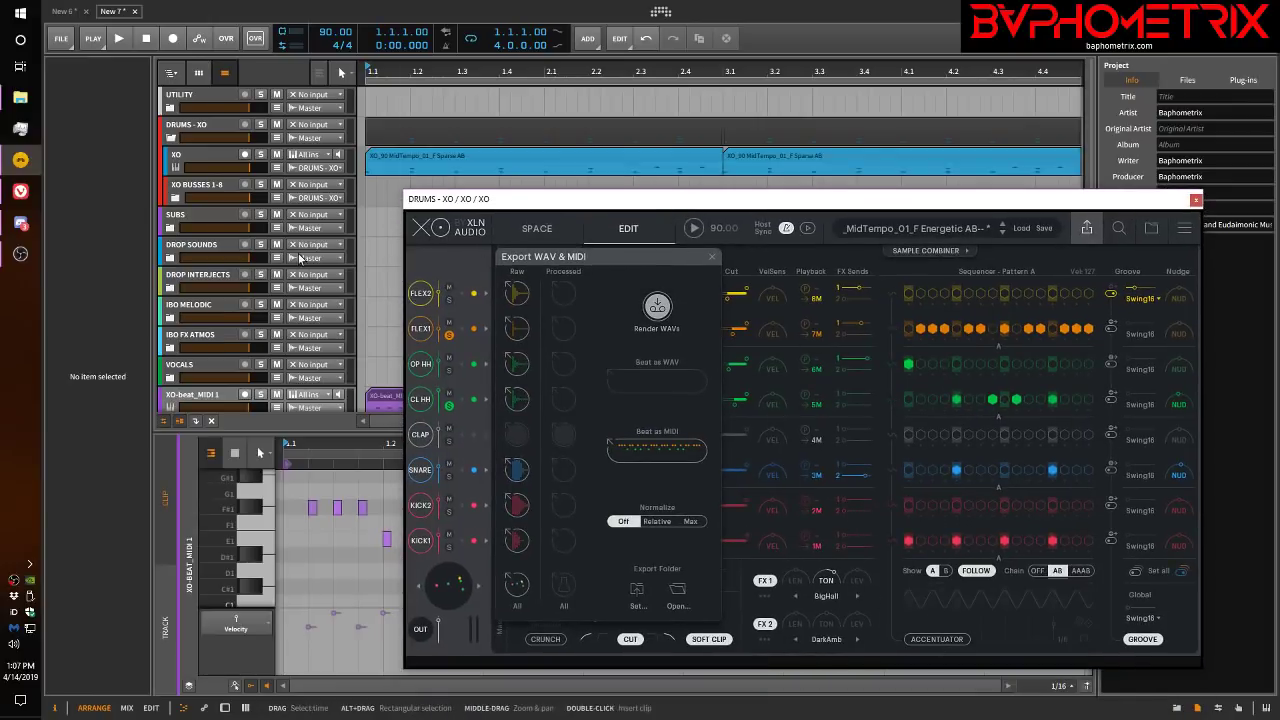
pyautogui.scroll(-2, 250, 380)
pyautogui.click(163, 422)
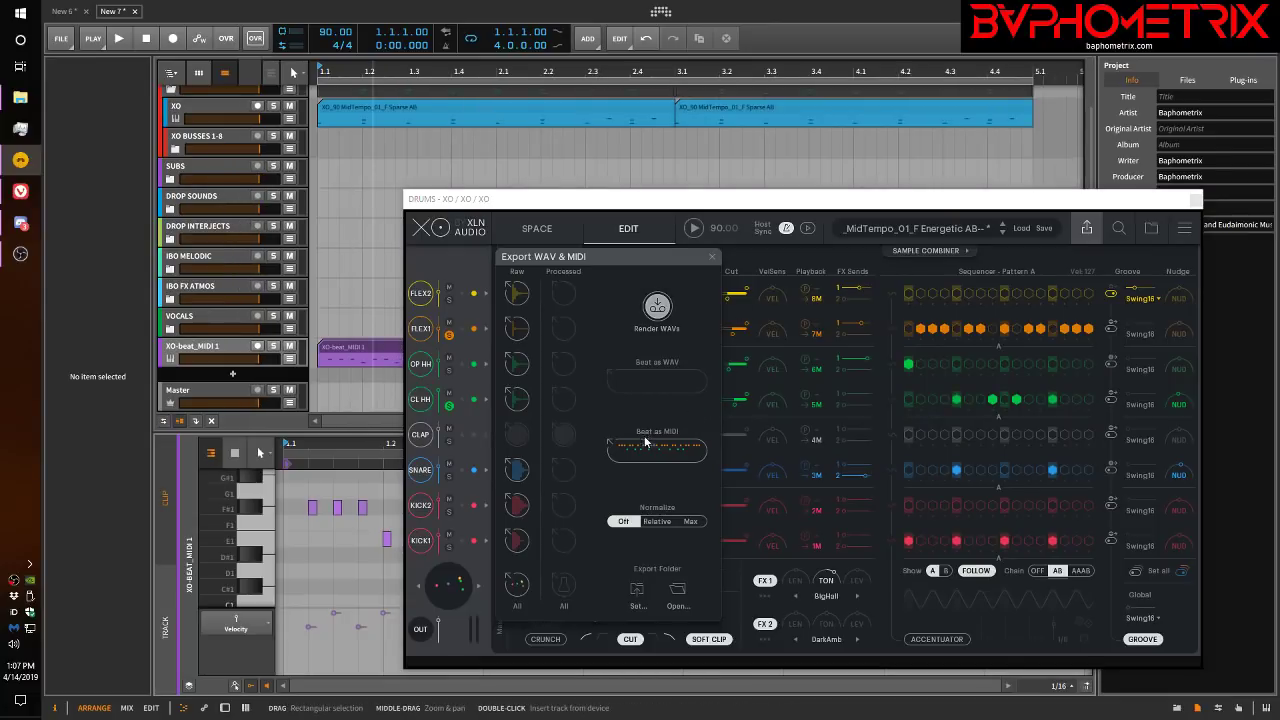
pyautogui.moveTo(651, 449); pyautogui.dragTo(321, 373)
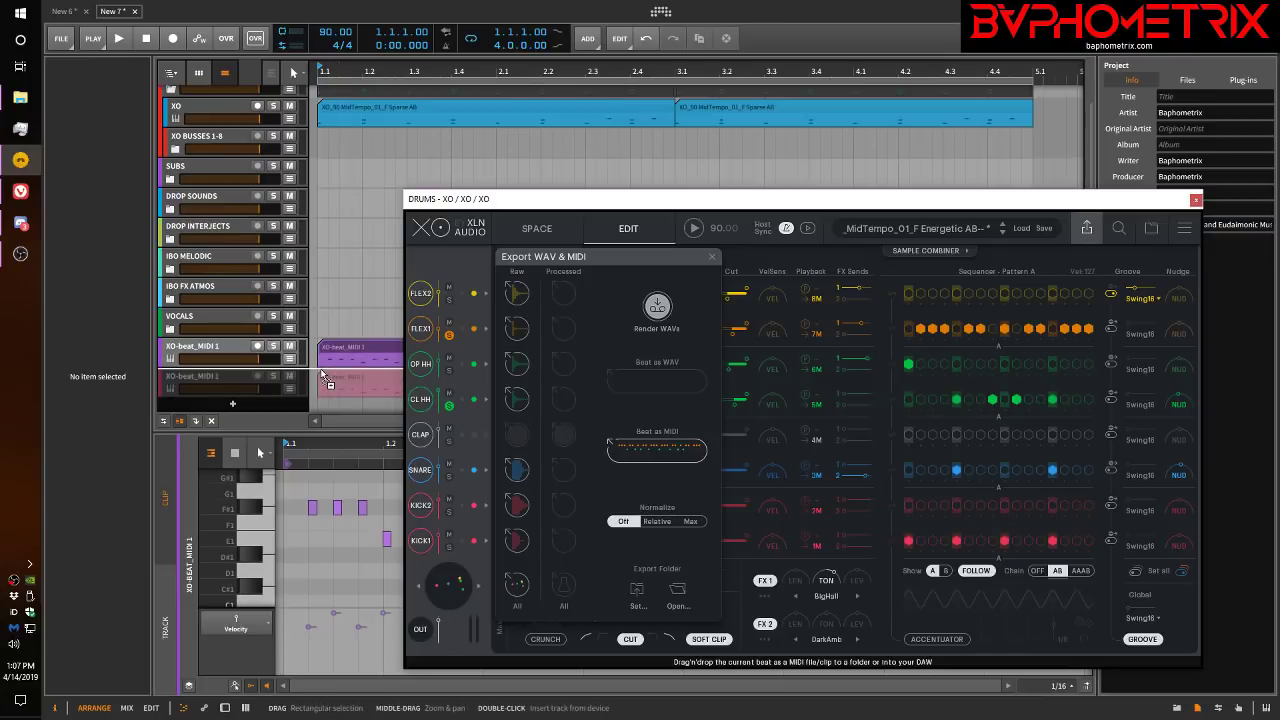
# Step: Open the second exported MIDI clip in the note editor and examine its note velocities
pyautogui.click(366, 372)
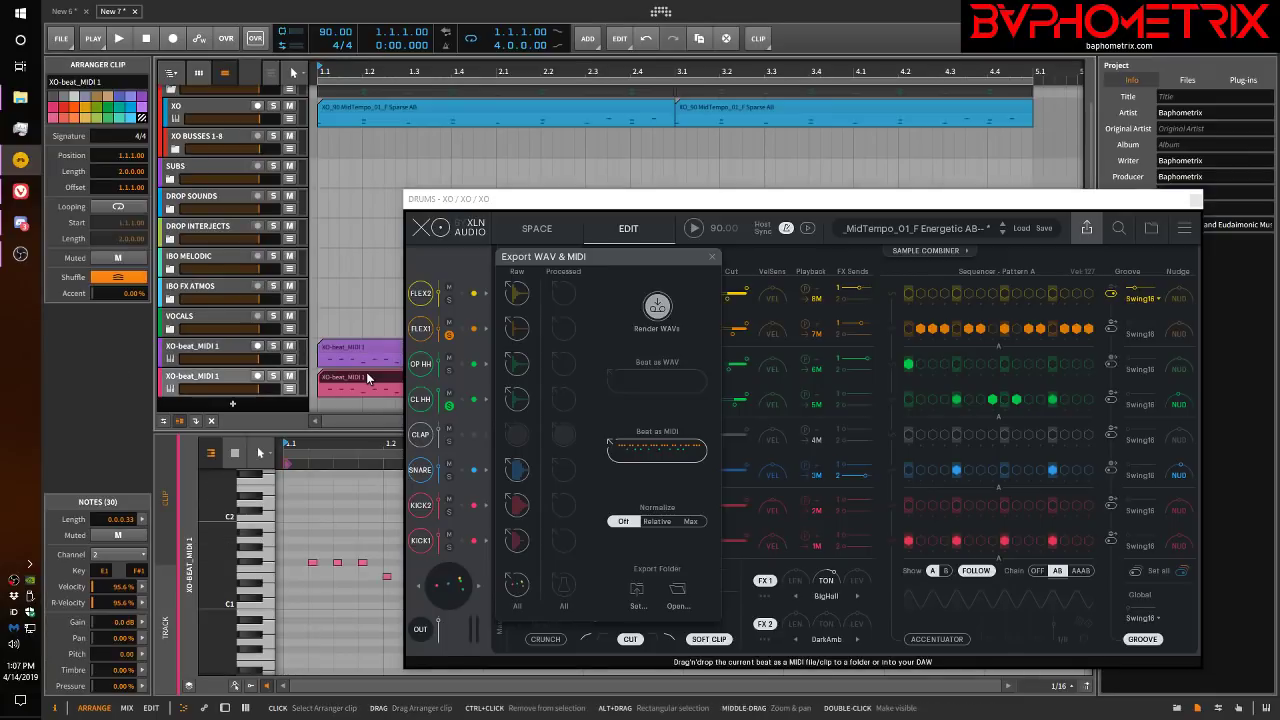
pyautogui.click(534, 330)
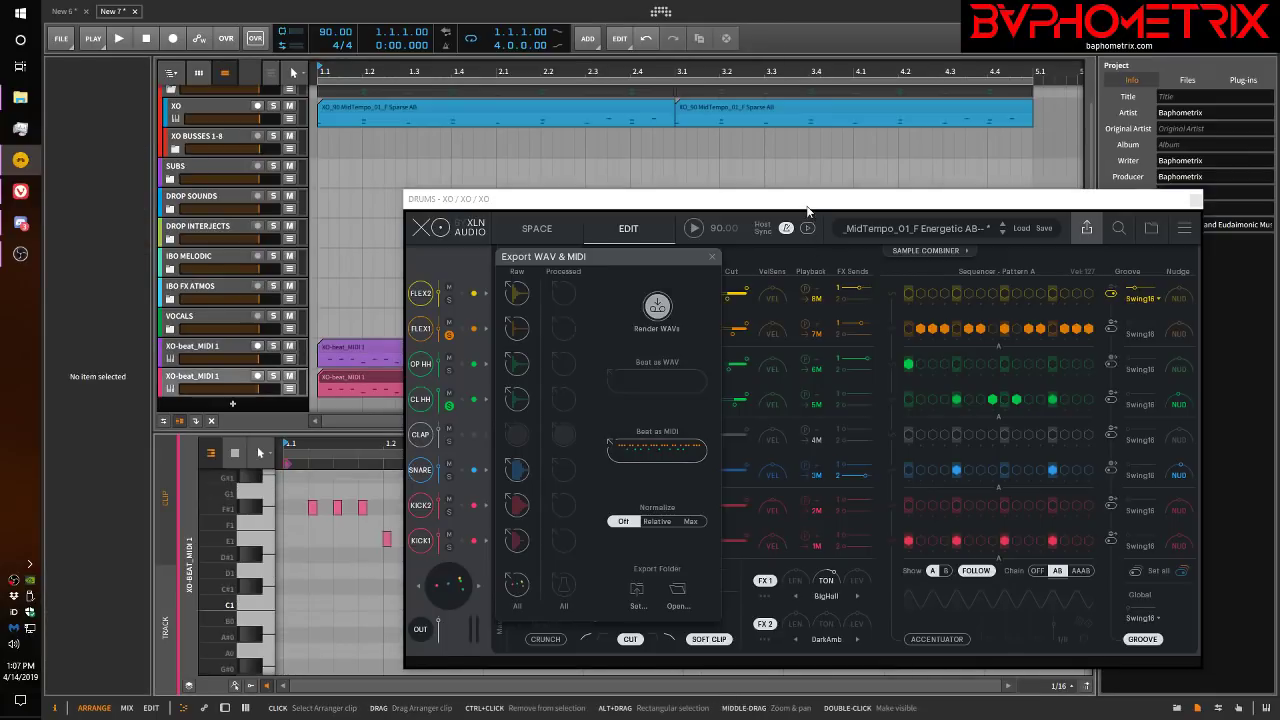
pyautogui.moveTo(805, 201); pyautogui.dragTo(984, 686)
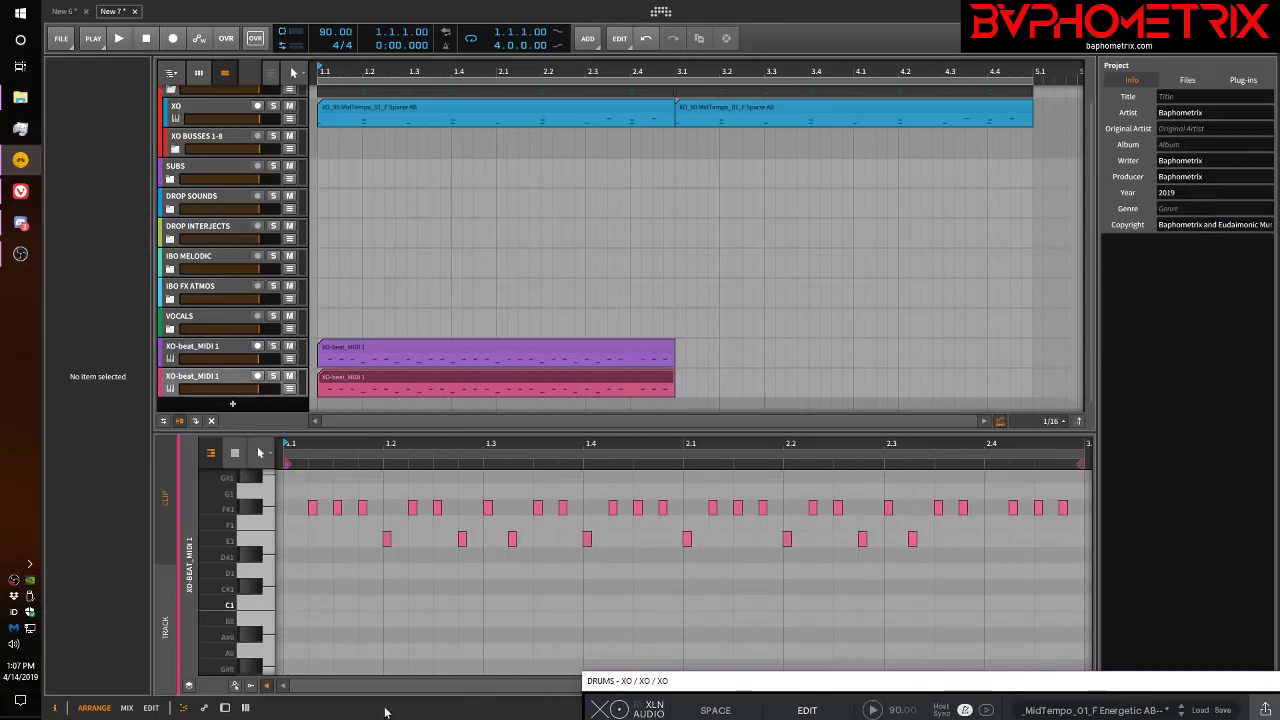
pyautogui.click(250, 685)
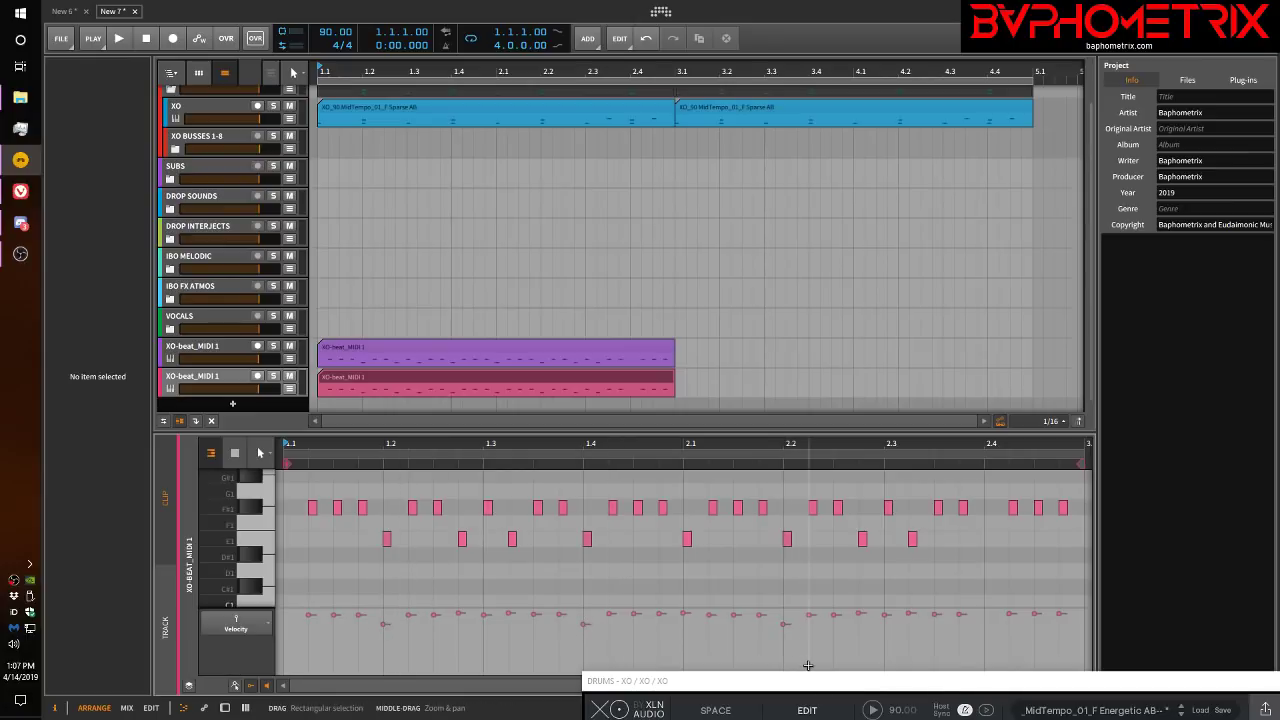
# Step: Close XO's WAV and MIDI export and turn the Accentuator back on
pyautogui.moveTo(805, 682); pyautogui.dragTo(784, 405)
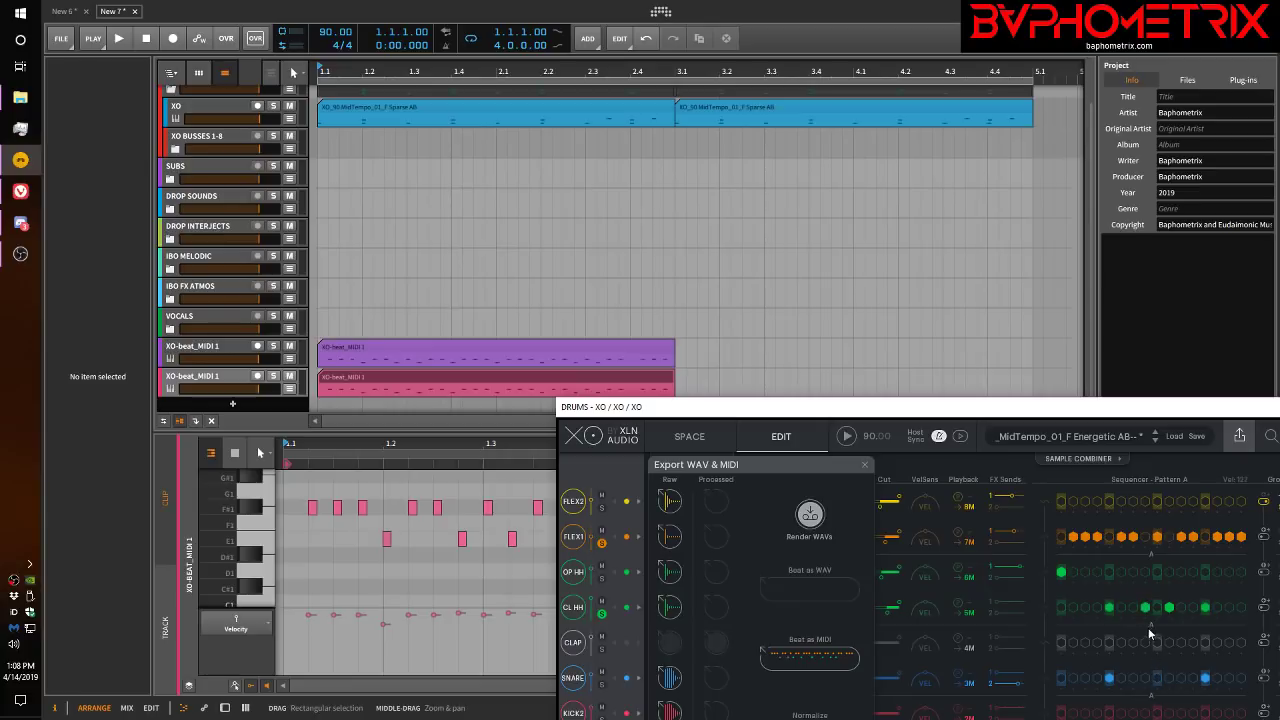
pyautogui.click(1145, 607)
pyautogui.moveTo(1043, 412); pyautogui.dragTo(877, 124)
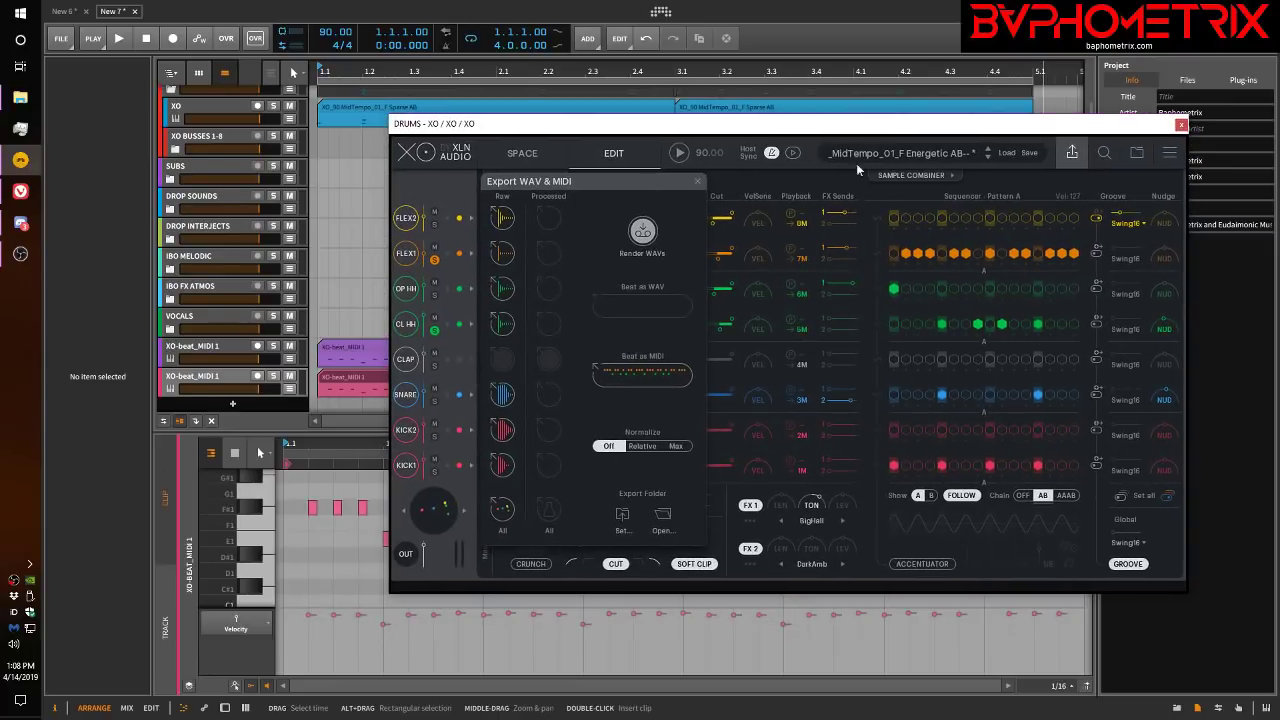
pyautogui.click(698, 181)
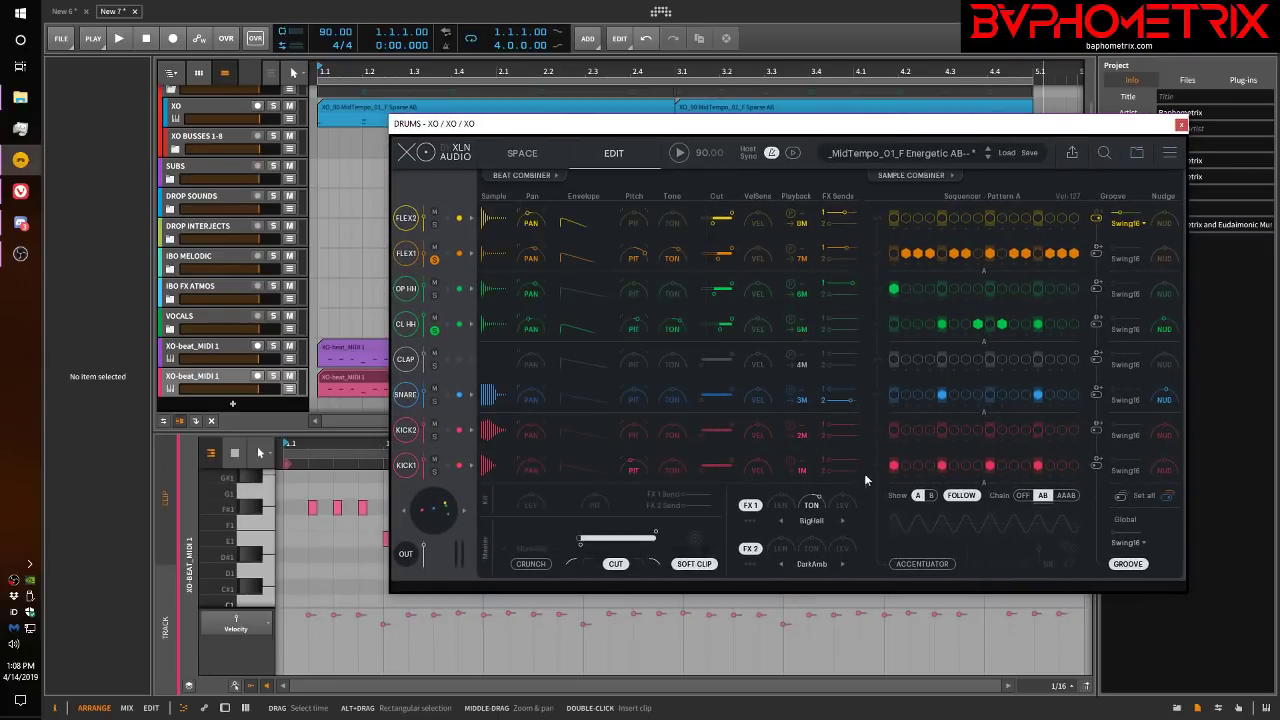
pyautogui.click(918, 565)
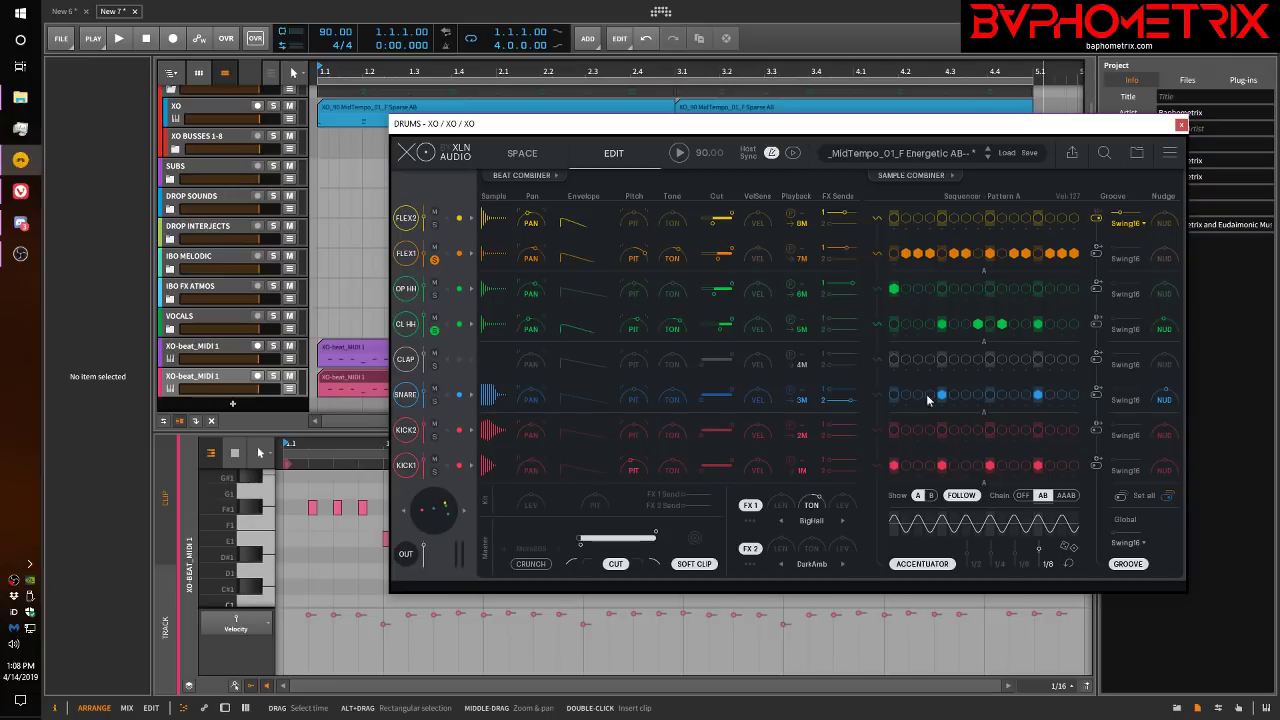
# Step: Enable individual groove on the FLEX1 and CL HH lanes, choose Swing 16 for CL HH, and try adjusting the global groove amount
pyautogui.click(1097, 253)
pyautogui.click(1097, 323)
pyautogui.click(1126, 330)
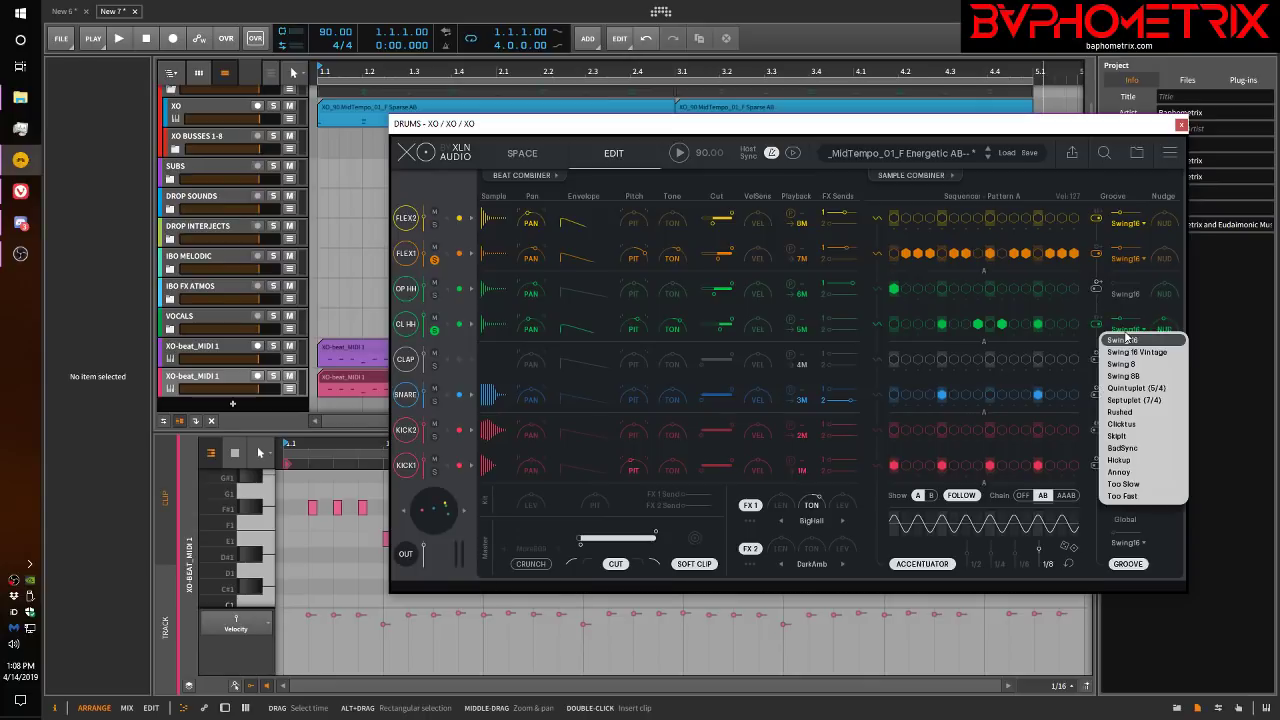
pyautogui.click(1129, 337)
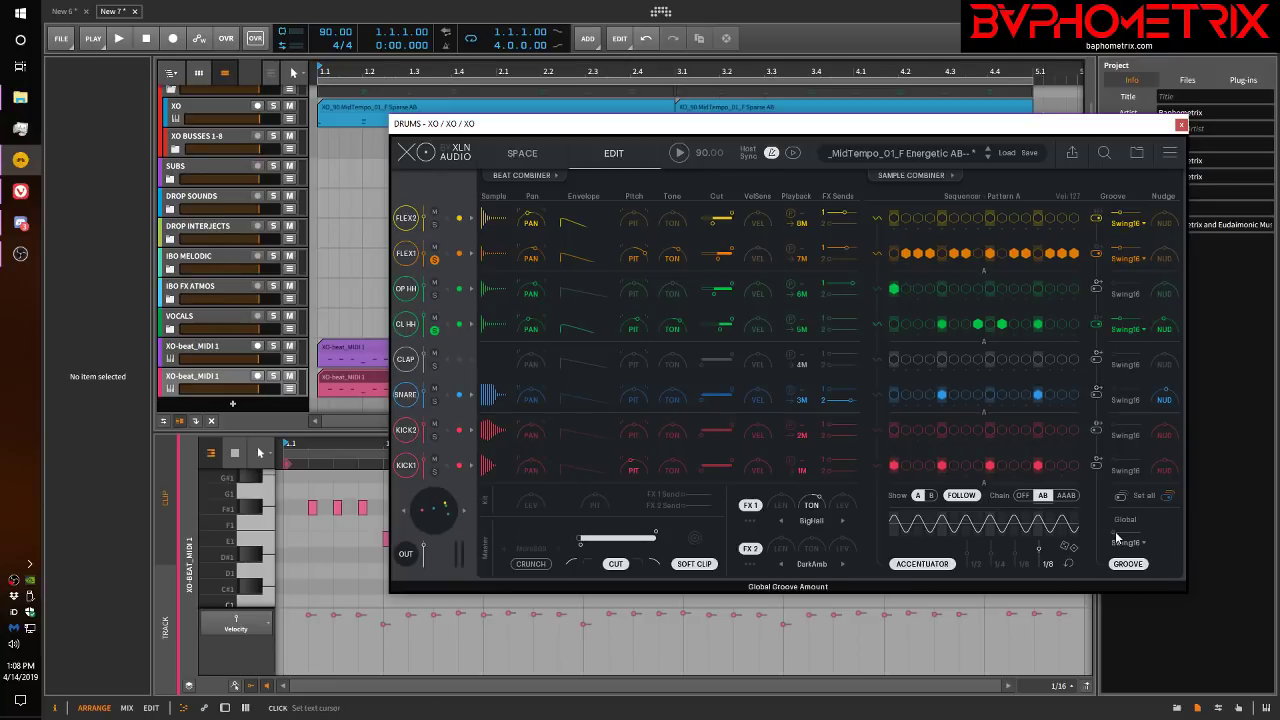
pyautogui.moveTo(1130, 532); pyautogui.dragTo(1093, 523)
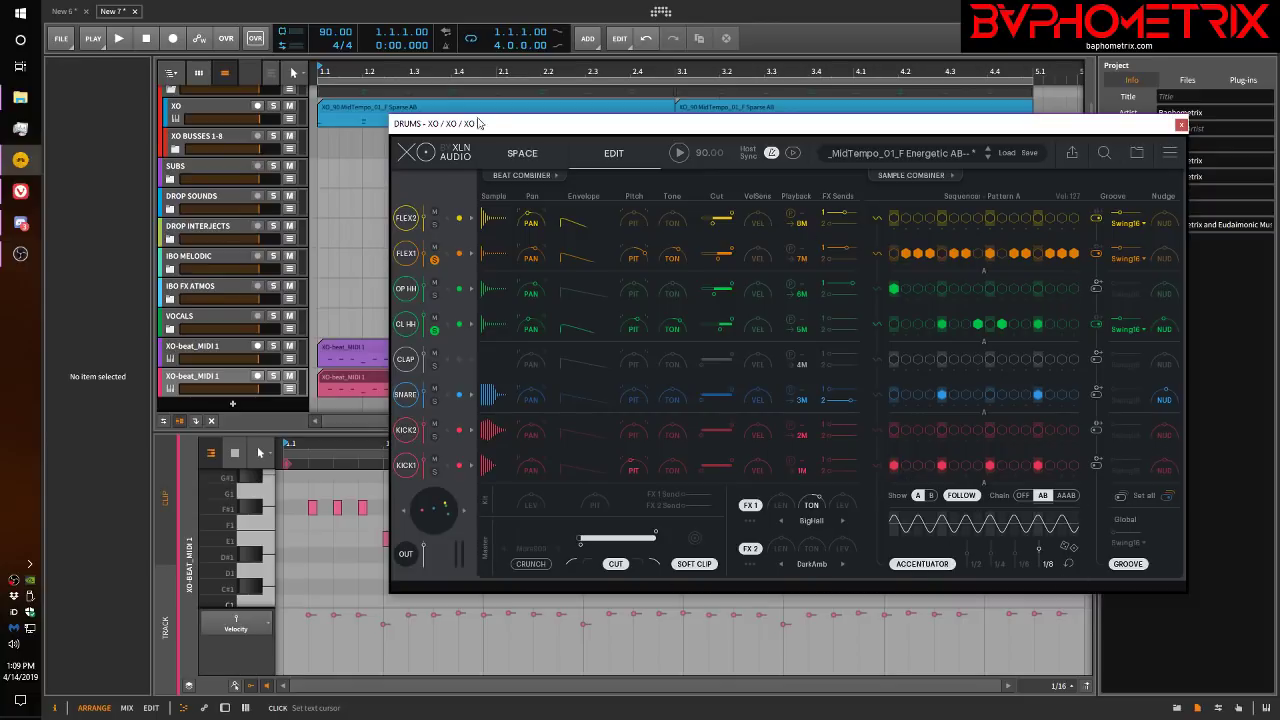
# Step: Open XO's Beat Combiner and play the full beat with FLEX1 and CL HH no longer soloed
pyautogui.click(521, 175)
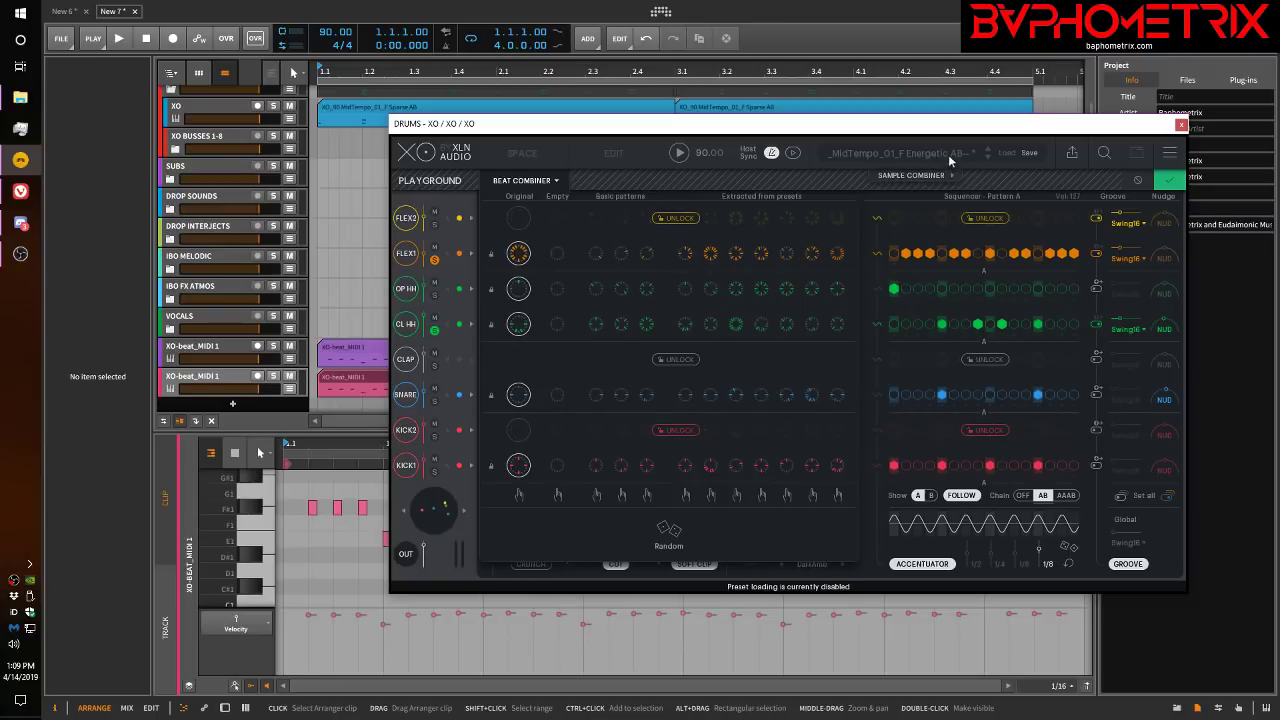
pyautogui.click(1137, 181)
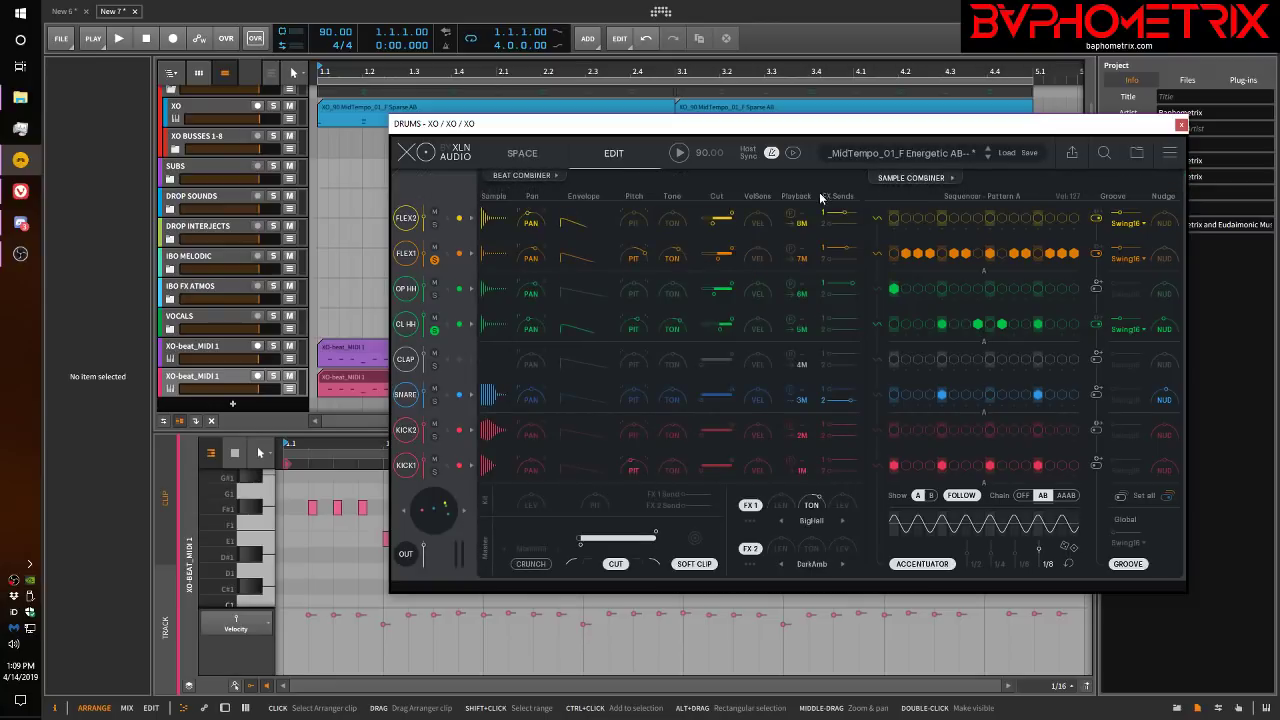
pyautogui.click(555, 180)
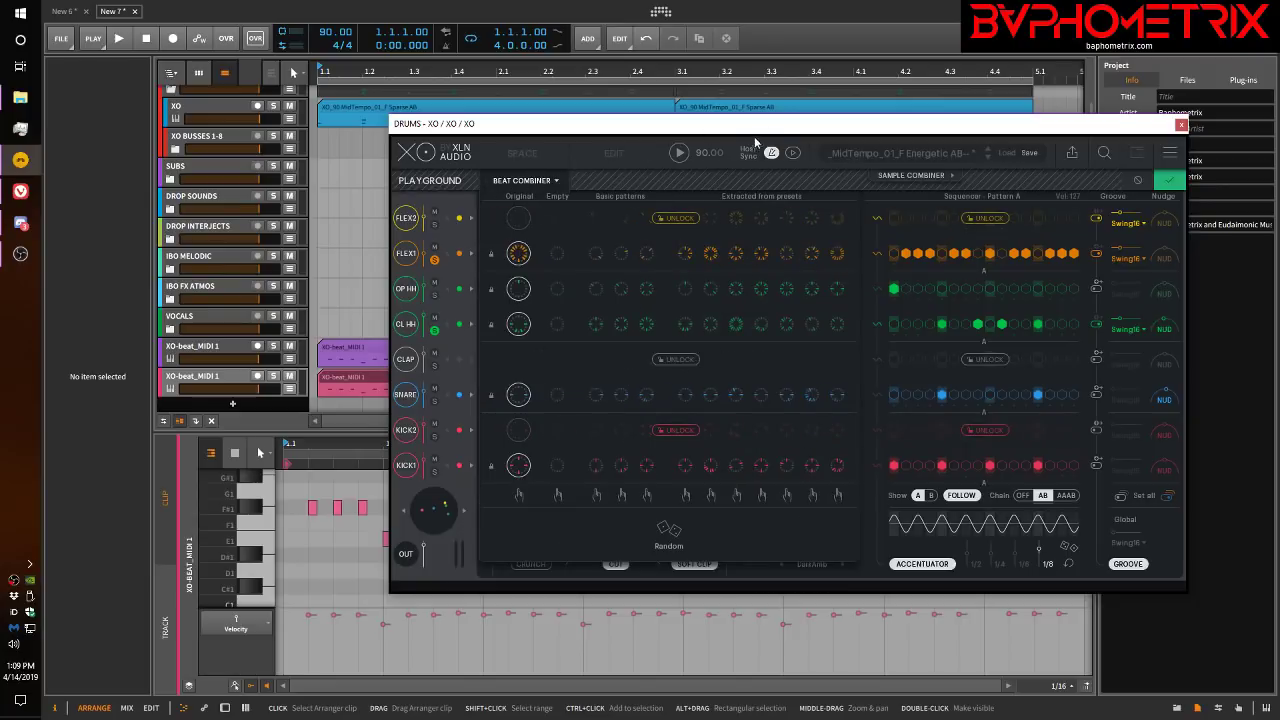
pyautogui.click(679, 152)
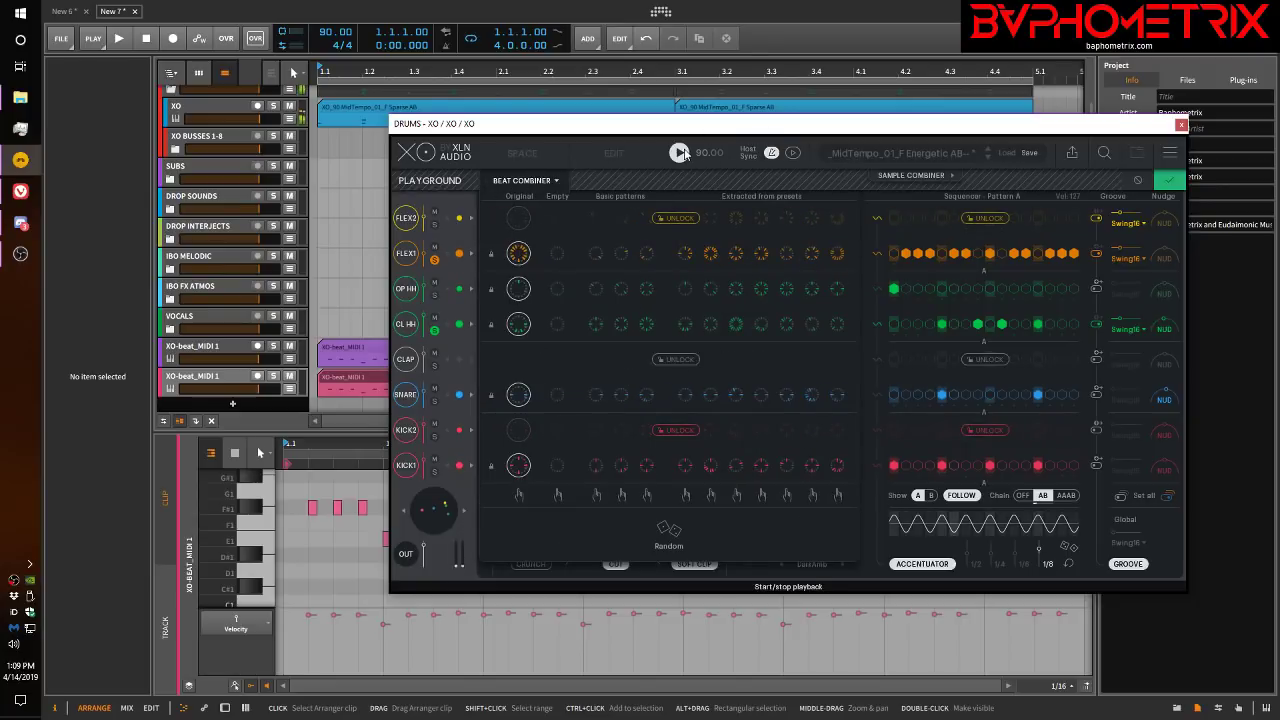
pyautogui.click(679, 152)
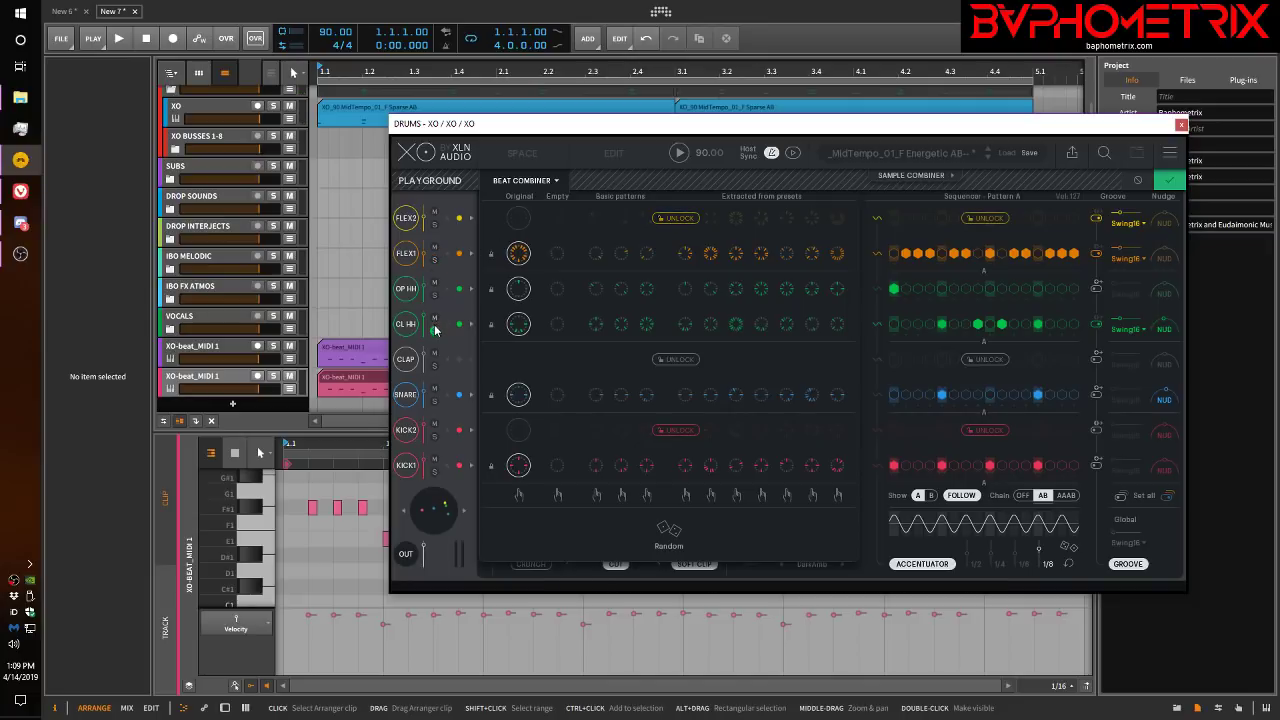
pyautogui.click(679, 152)
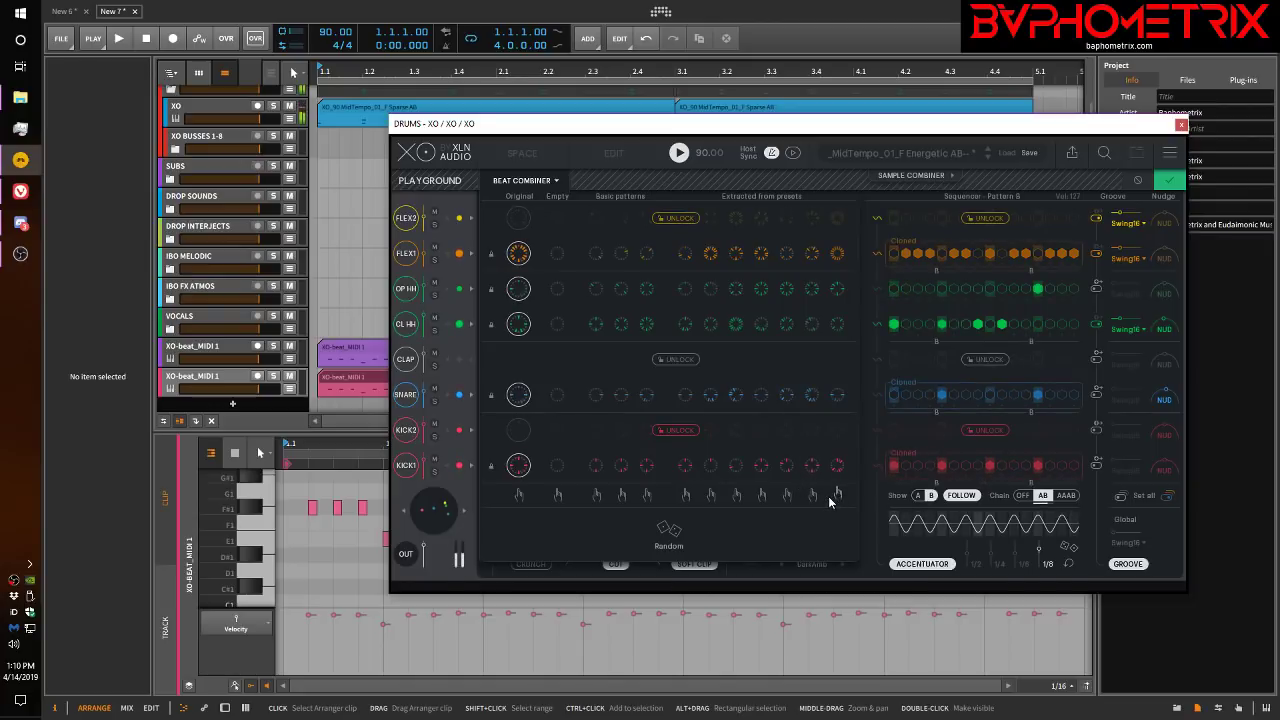
# Step: Audition four random pattern combinations across the unlocked lanes in the Beat Combiner
pyautogui.click(670, 529)
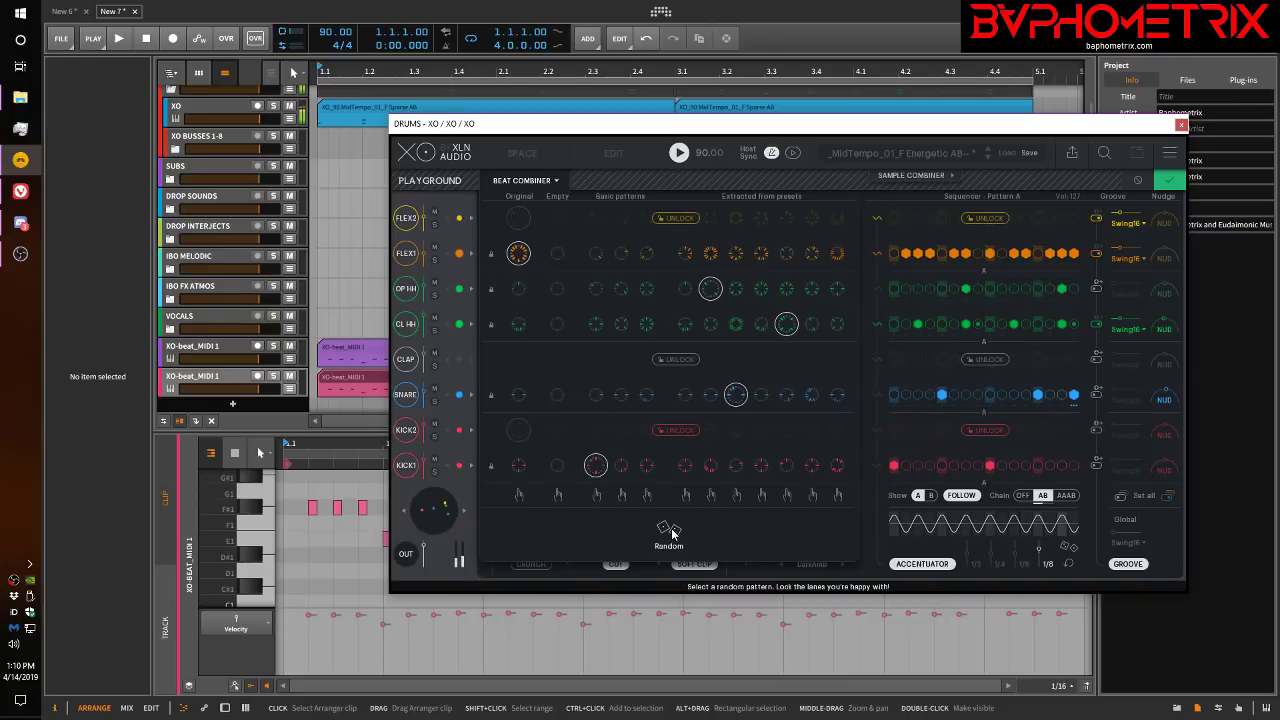
pyautogui.click(669, 529)
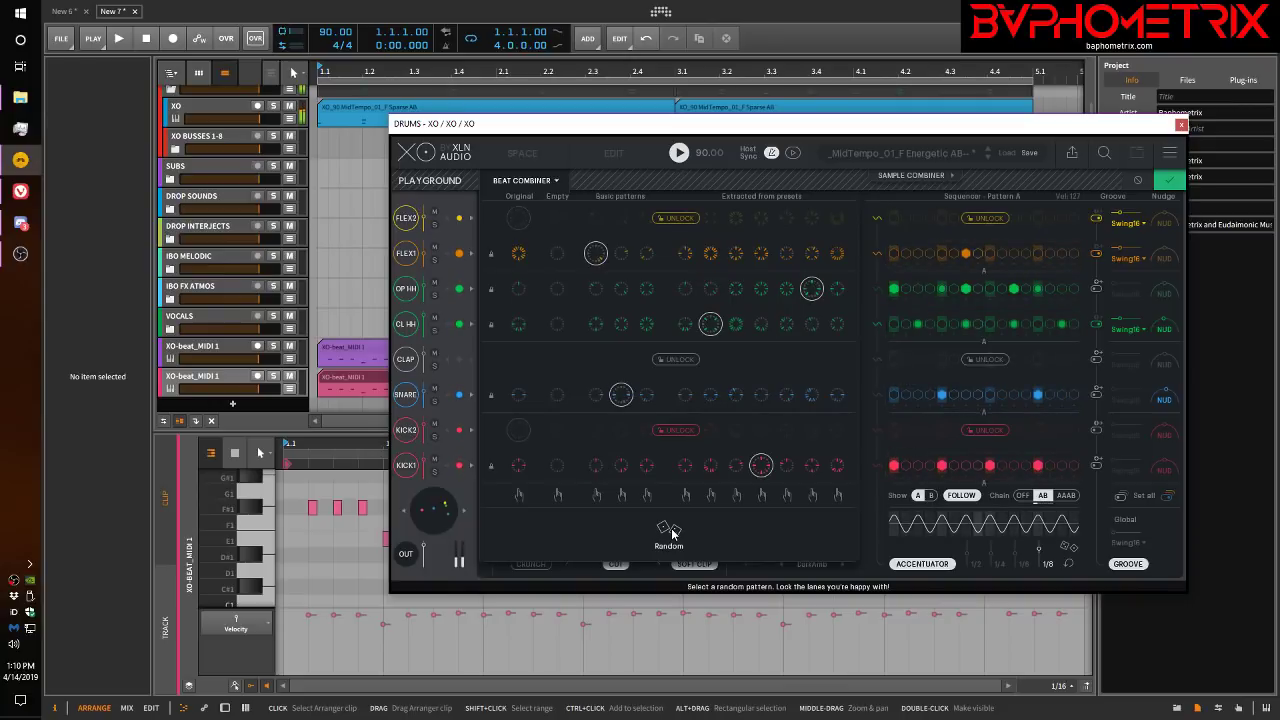
pyautogui.click(669, 529)
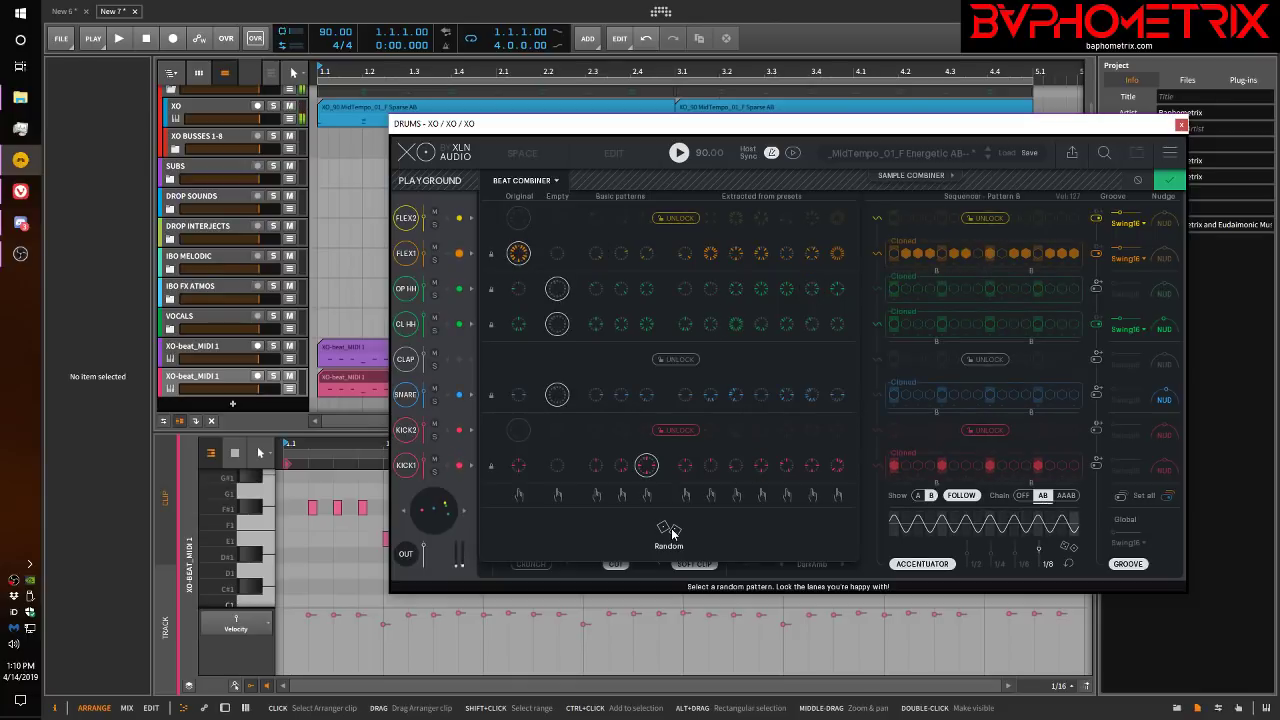
pyautogui.click(671, 528)
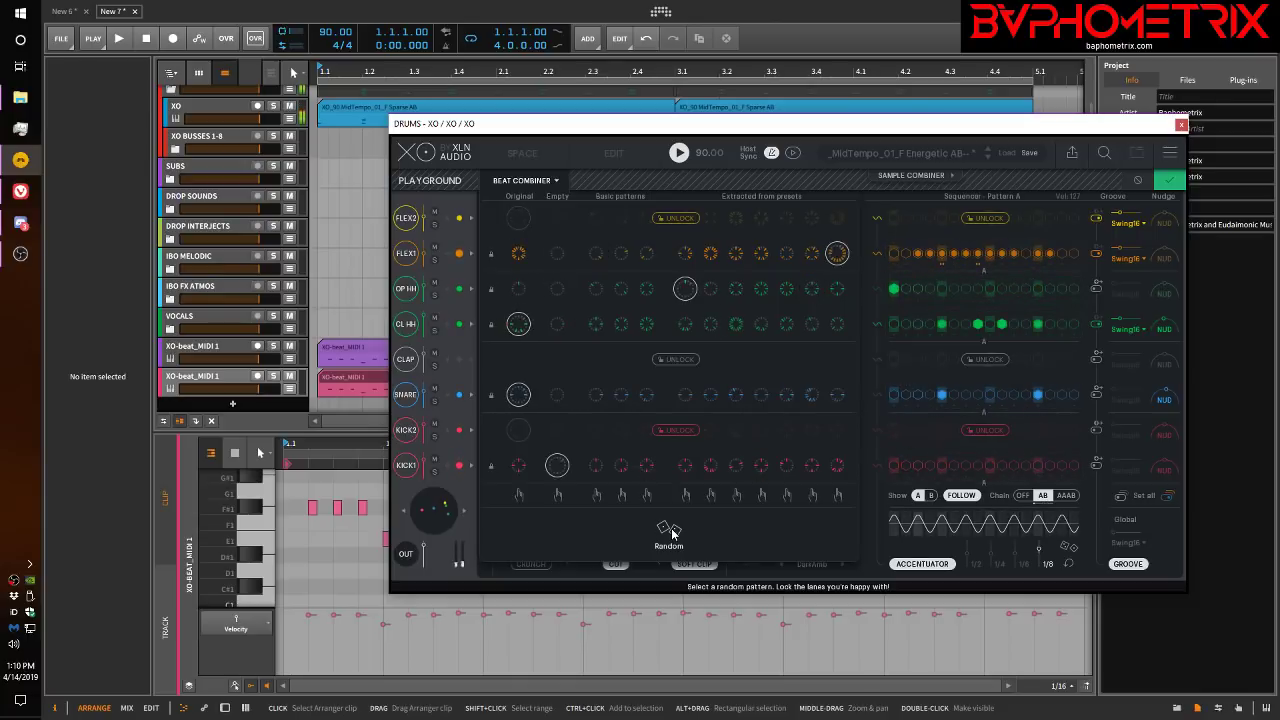
# Step: Switch all unlocked lanes together through the second, third and fourth columns of patterns extracted from presets
pyautogui.click(711, 494)
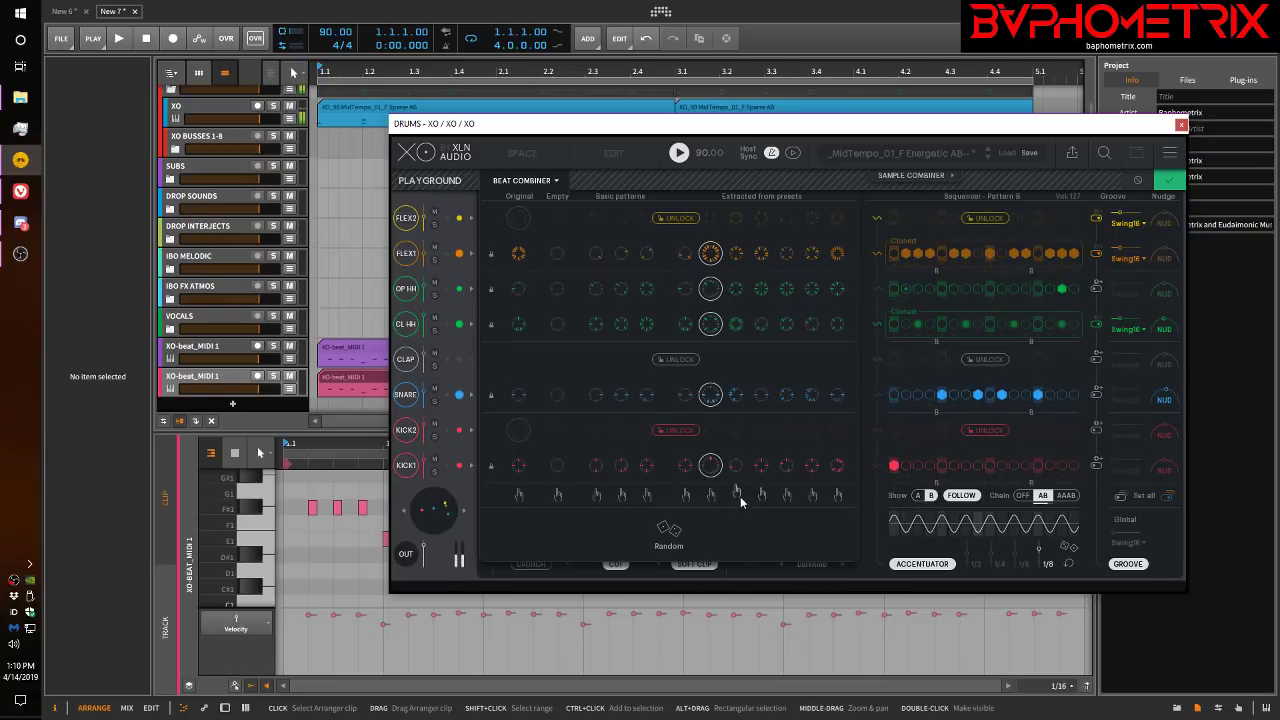
pyautogui.click(737, 494)
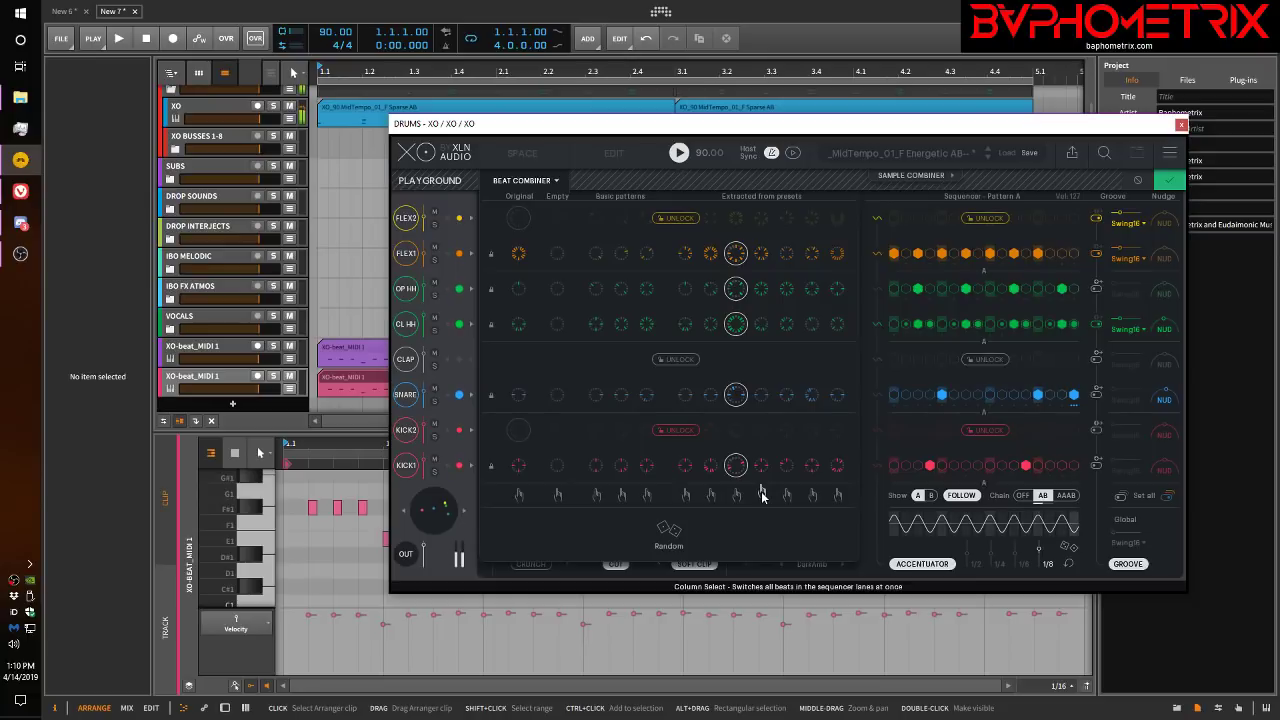
pyautogui.click(761, 494)
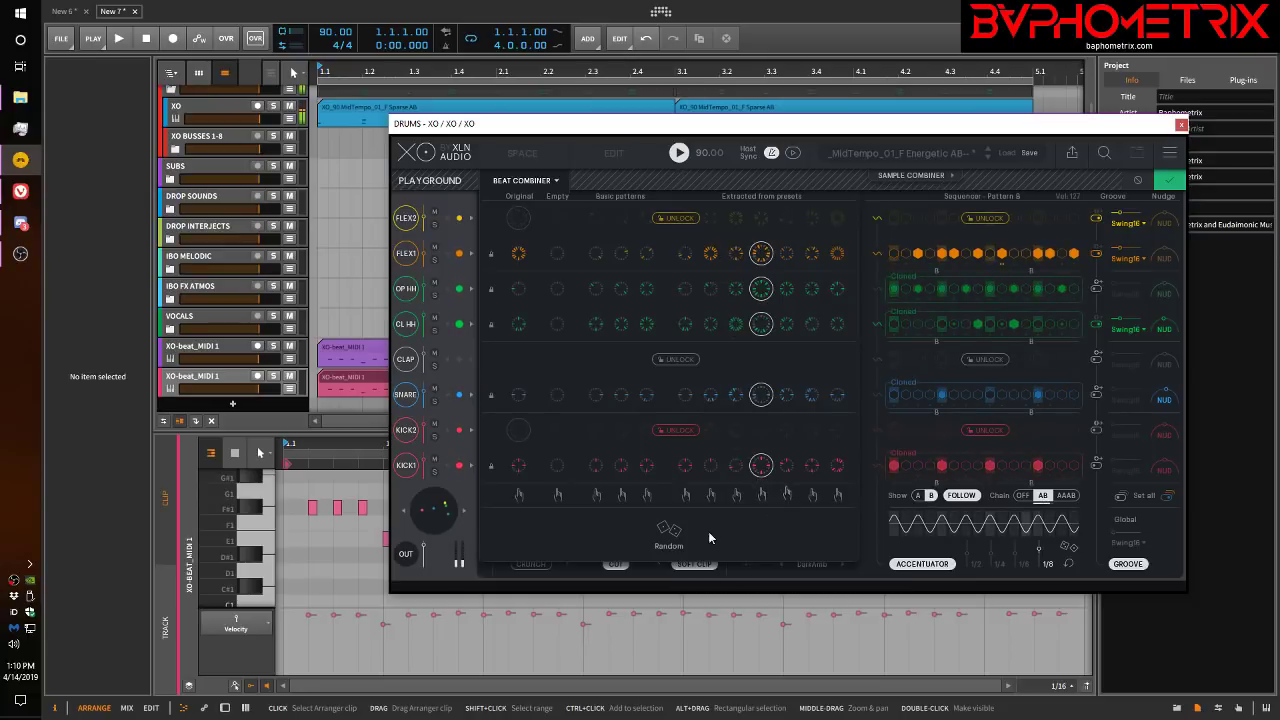
# Step: Stop XO's playback and return all unlocked lanes to their original patterns in the Beat Combiner
pyautogui.click(680, 153)
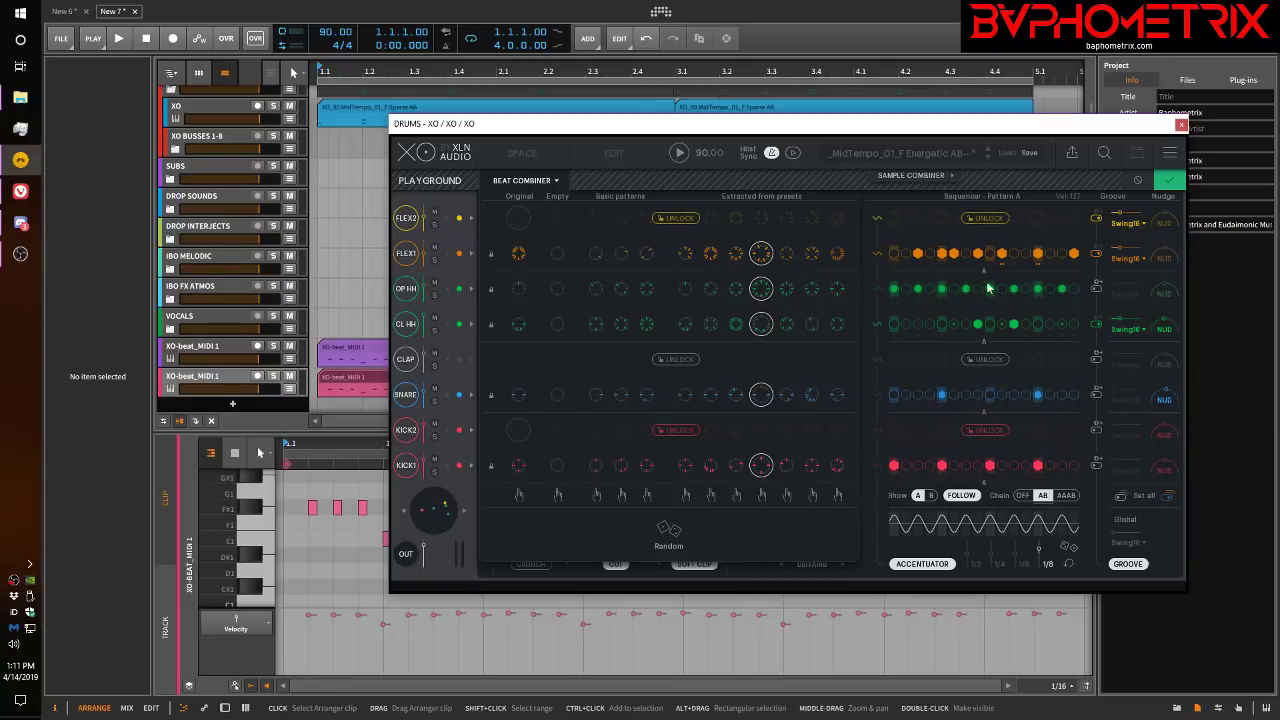
pyautogui.click(518, 495)
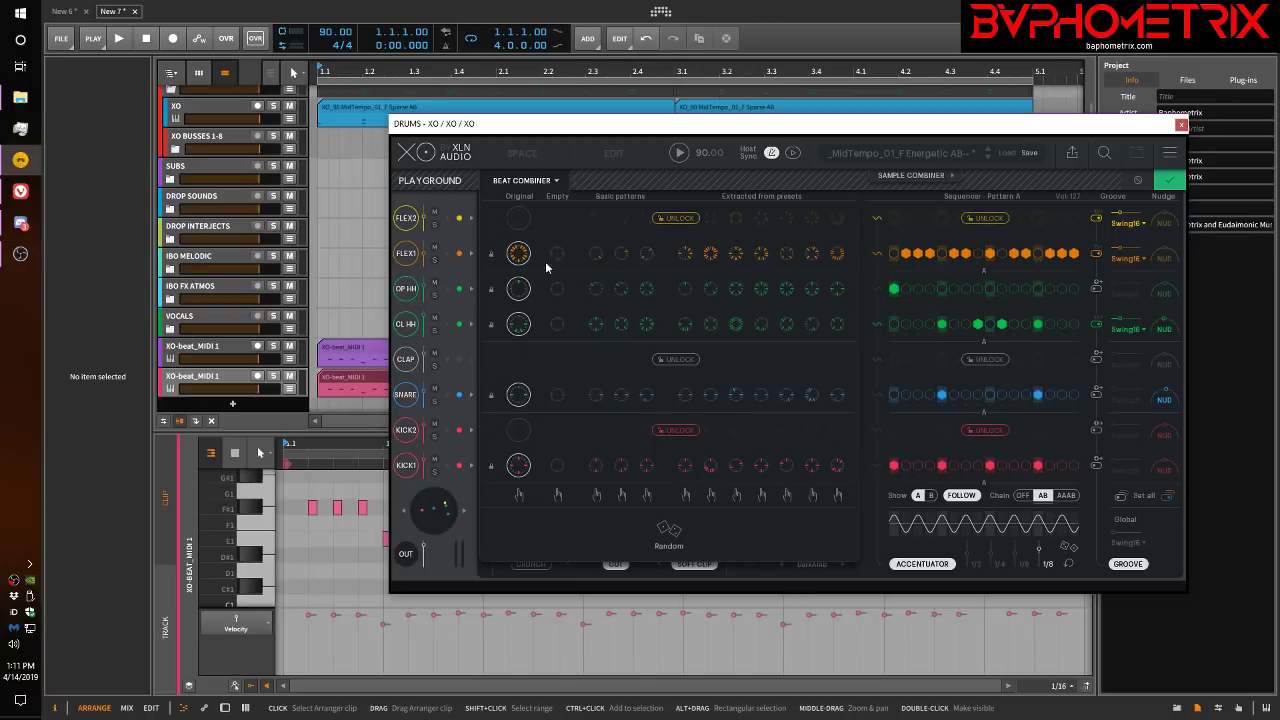
# Step: Play the beat and audition CL HH with the third basic pattern and the first, second, fifth and fourth preset-extracted patterns
pyautogui.click(679, 155)
pyautogui.click(680, 154)
pyautogui.click(678, 154)
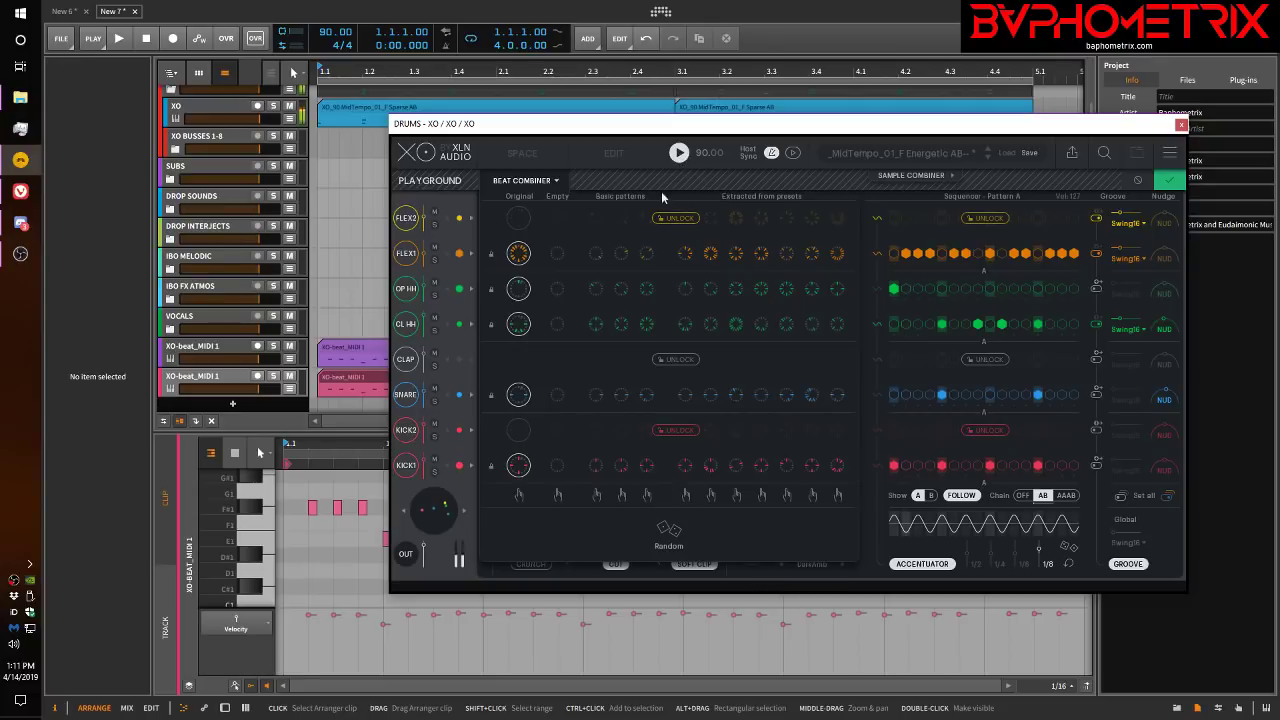
pyautogui.click(648, 325)
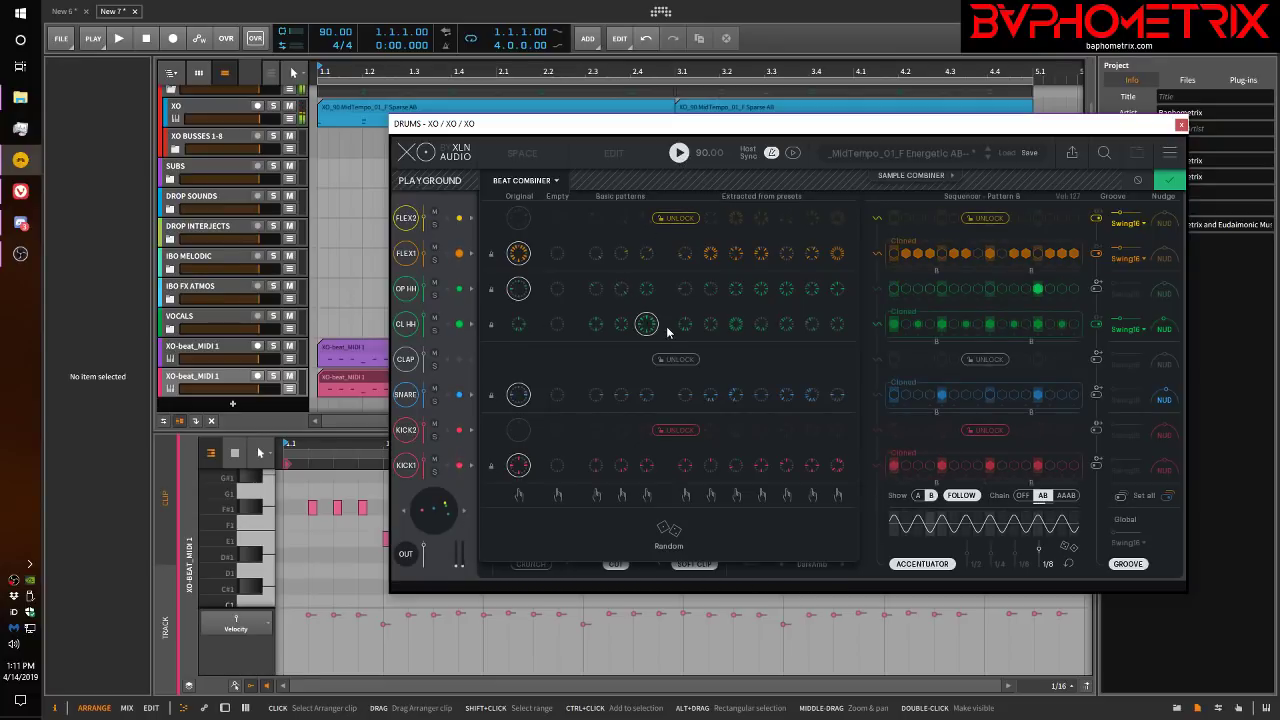
pyautogui.click(688, 327)
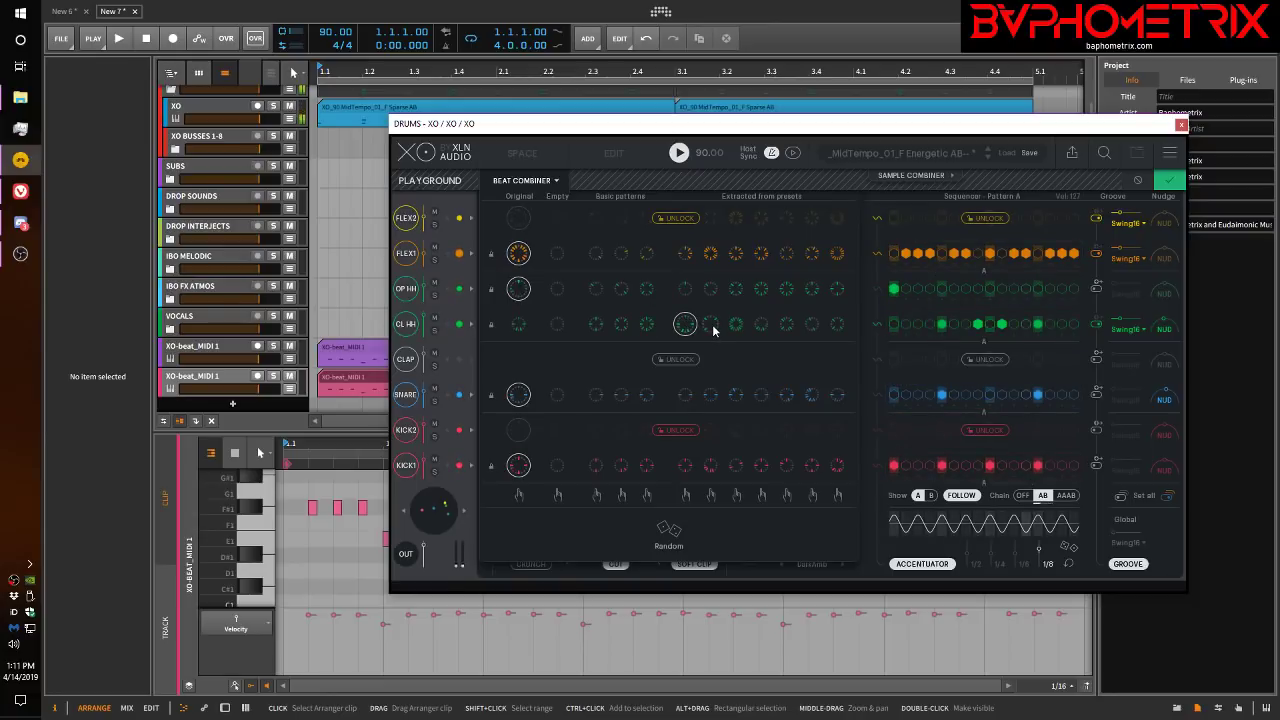
pyautogui.click(711, 326)
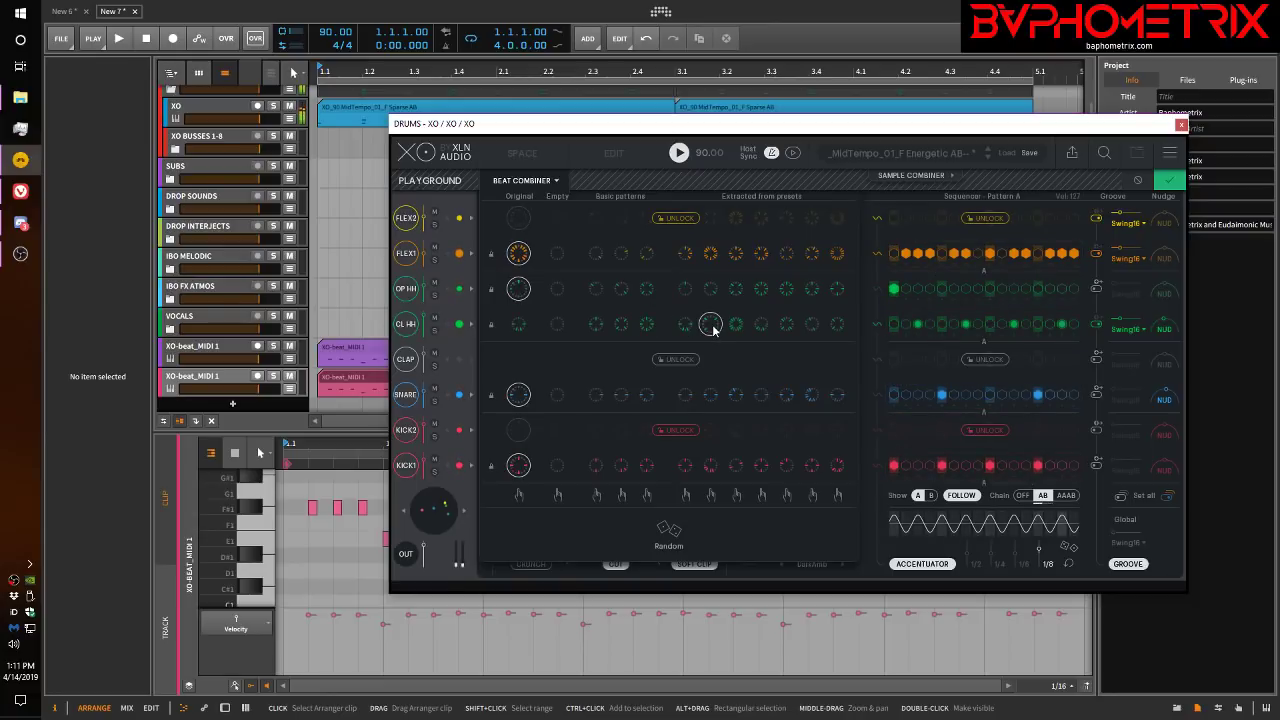
pyautogui.click(787, 325)
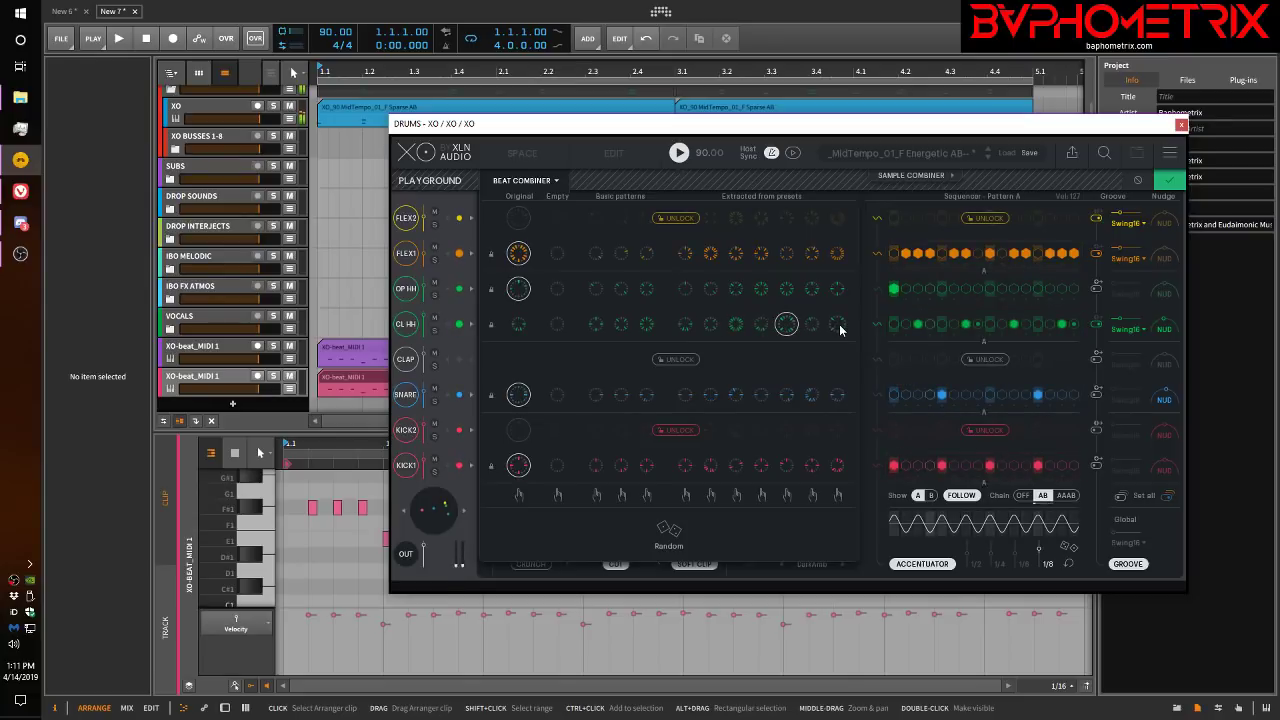
pyautogui.click(760, 325)
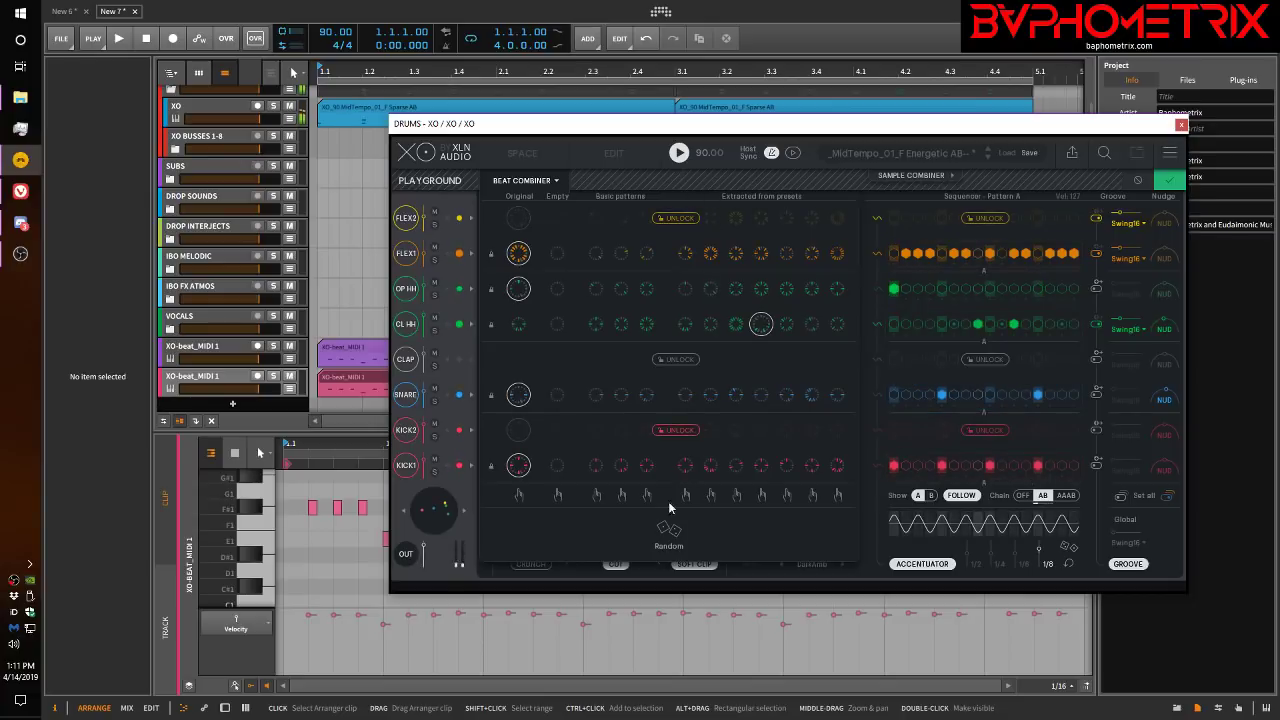
pyautogui.click(679, 152)
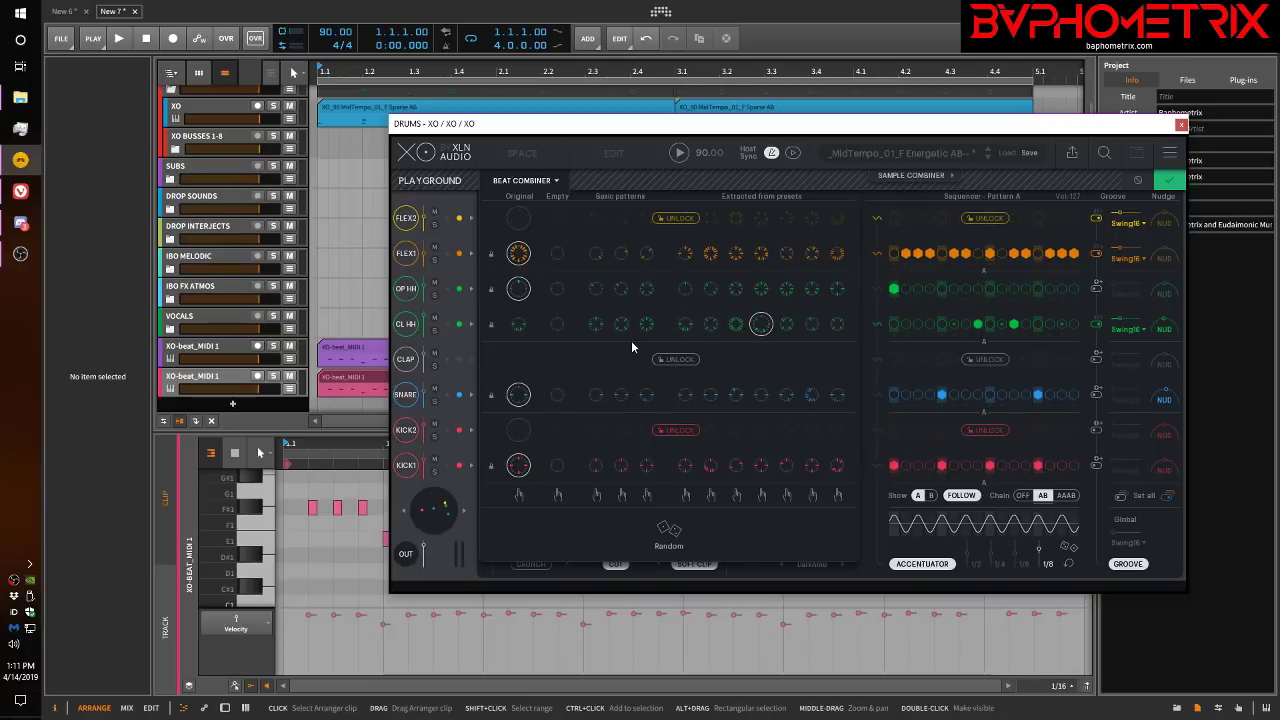
# Step: Replace the Beat Combiner with the Sample Combiner, and leave the playground without keeping its changes
pyautogui.click(552, 179)
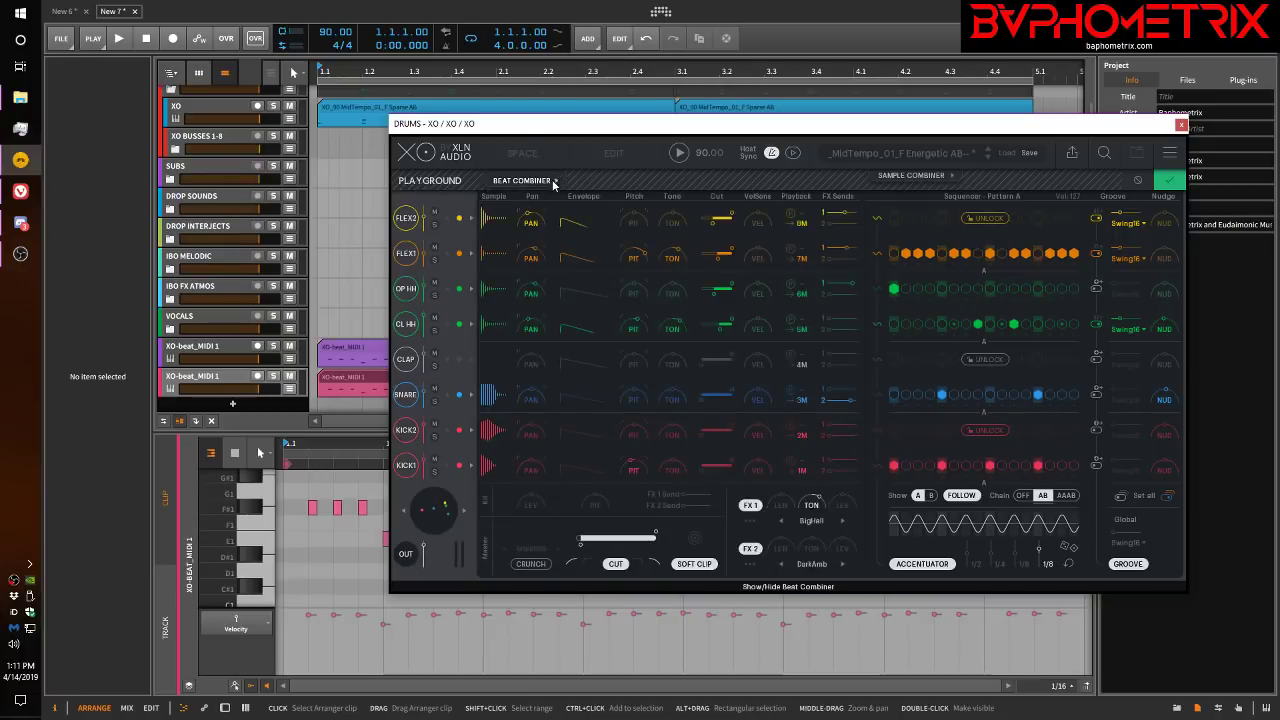
pyautogui.click(900, 180)
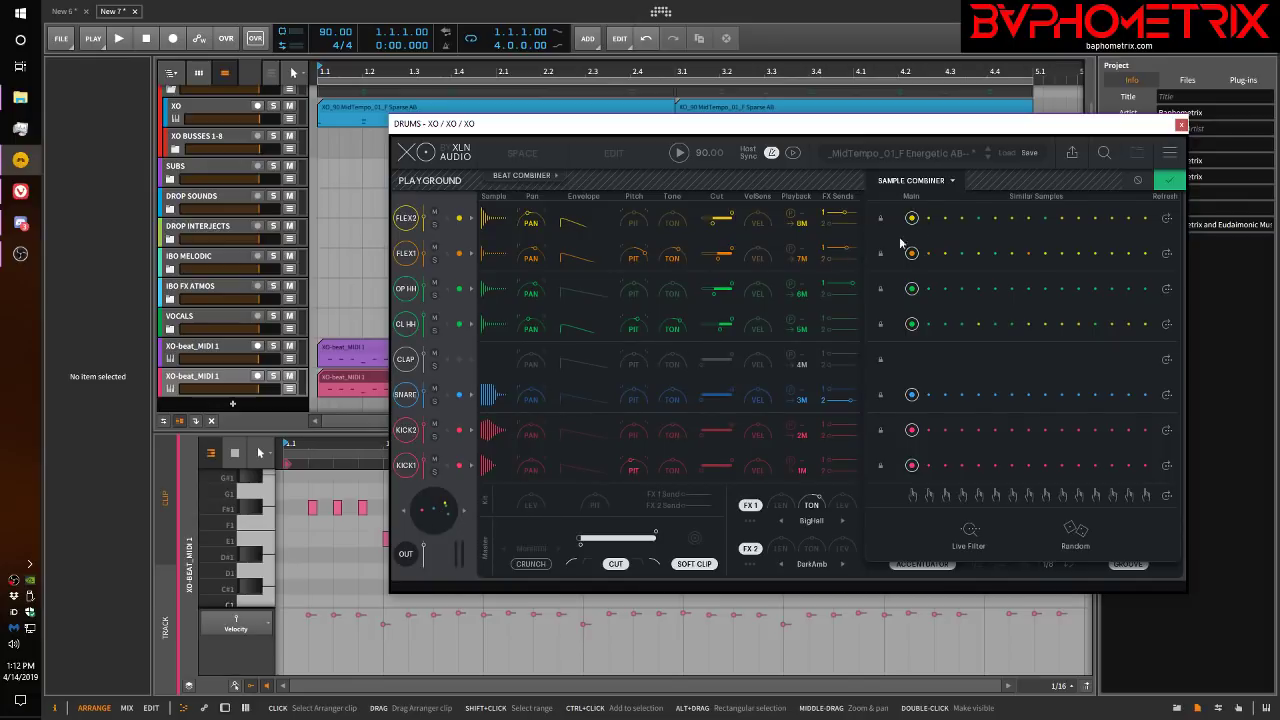
pyautogui.click(1163, 182)
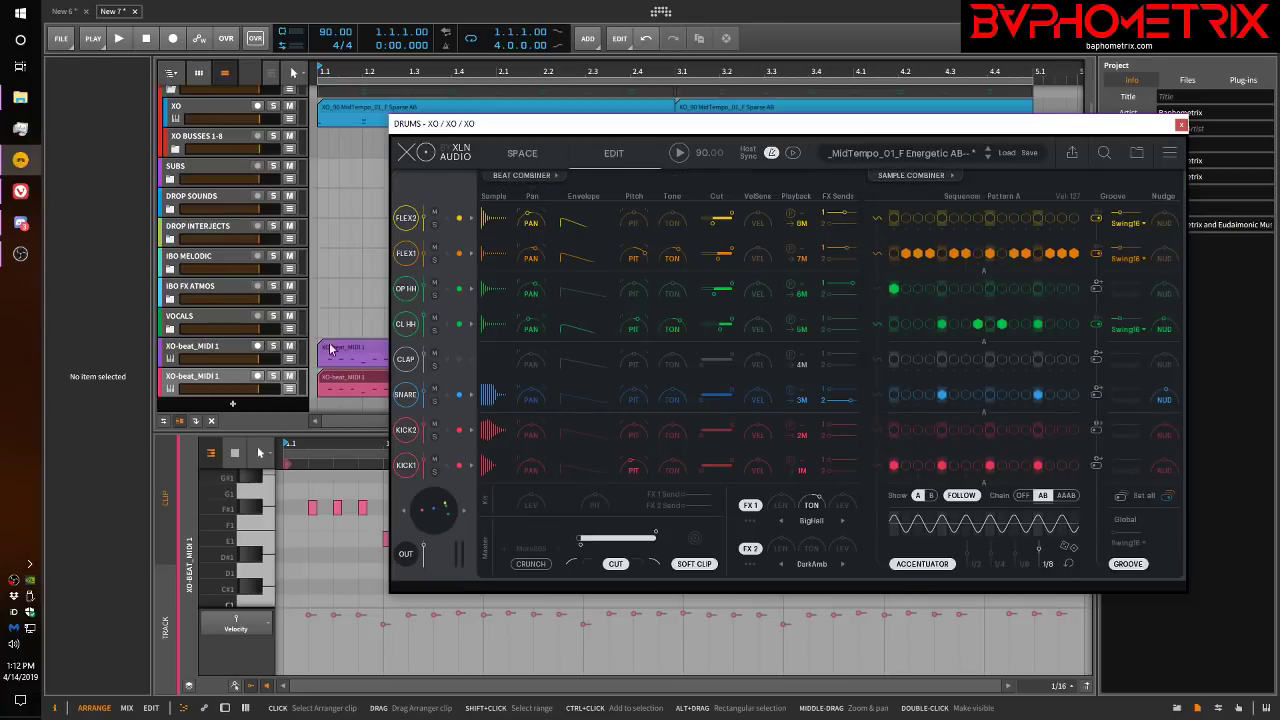
# Step: View the whole-kit copy and reset options, and advance all slots together to their third similar samples
pyautogui.rightClick(441, 515)
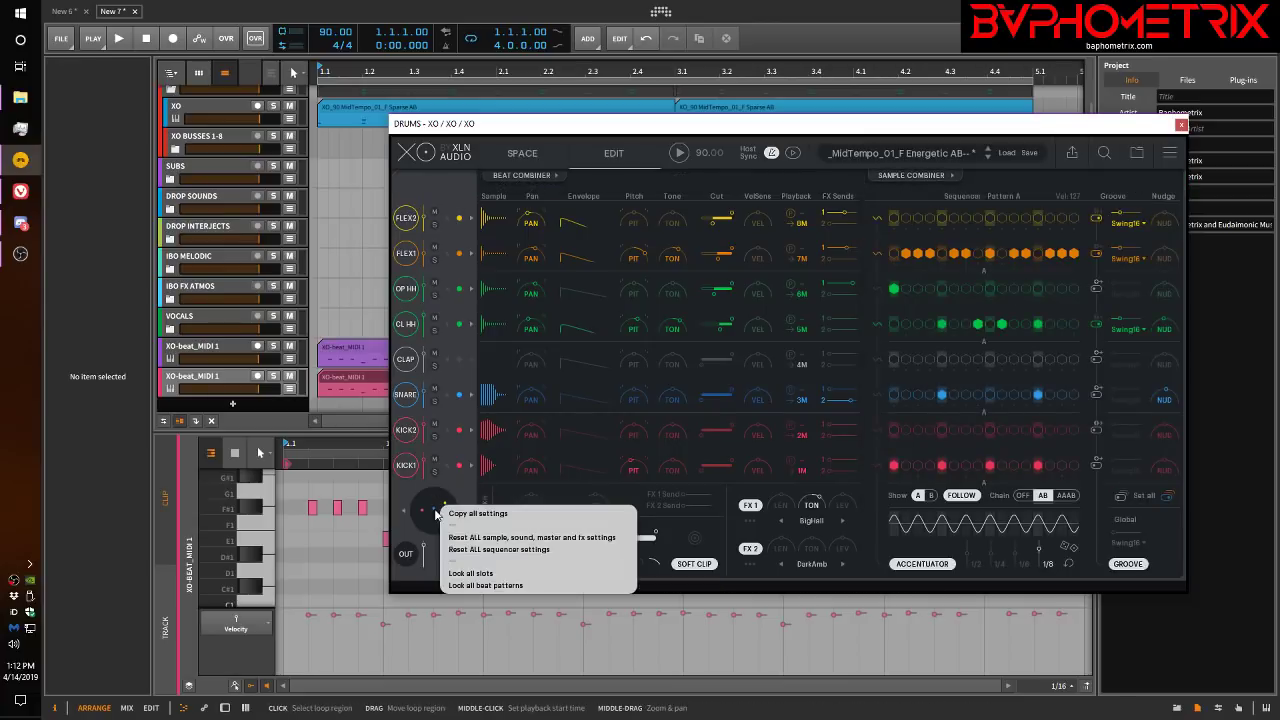
pyautogui.click(423, 511)
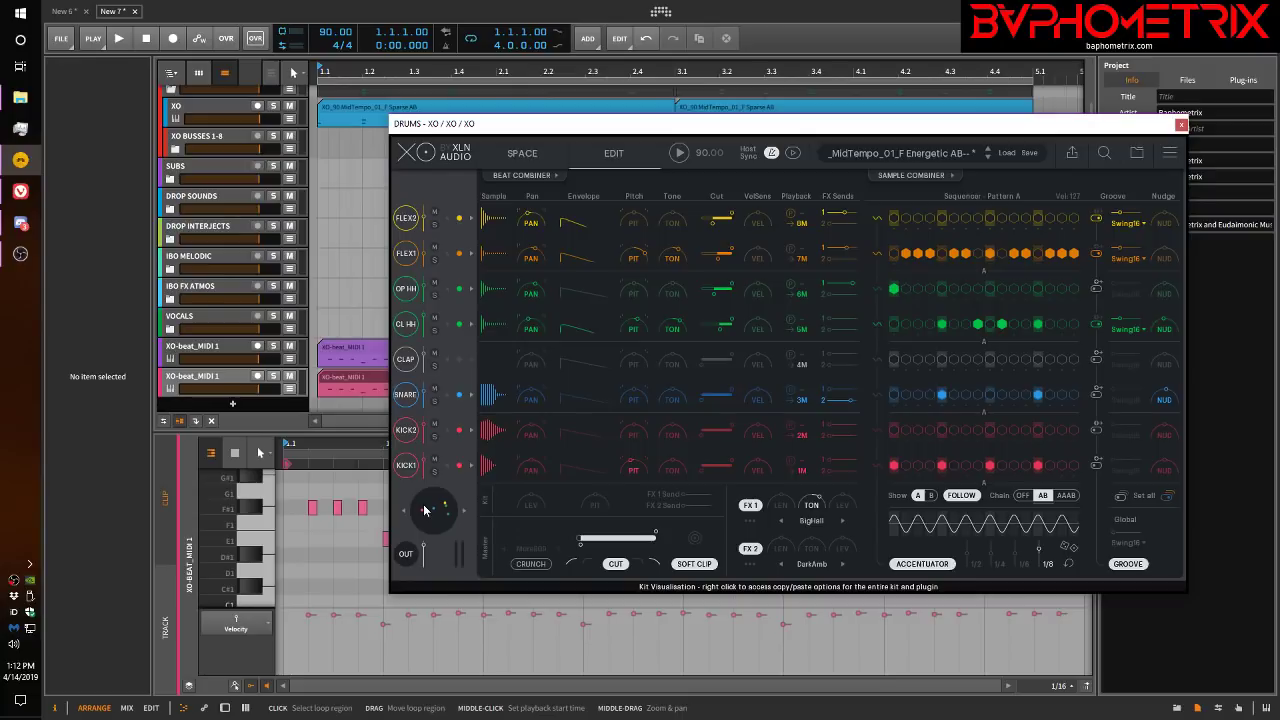
pyautogui.click(463, 509)
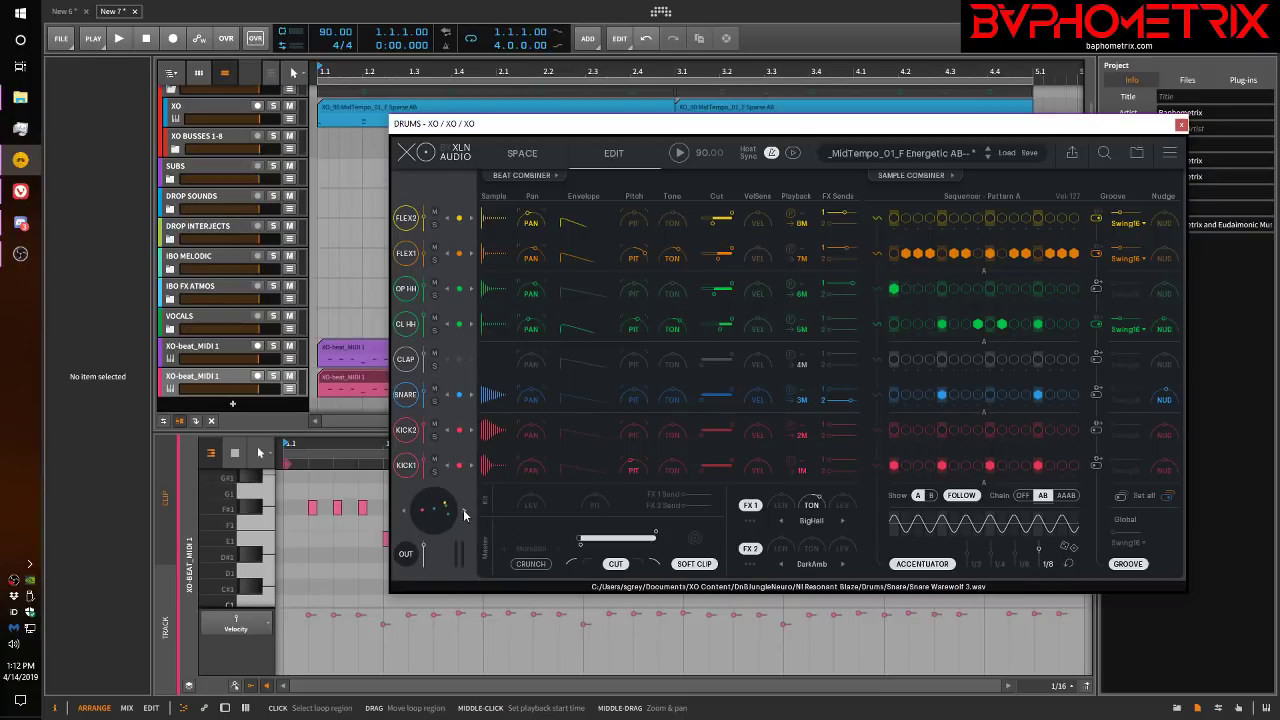
pyautogui.click(463, 509)
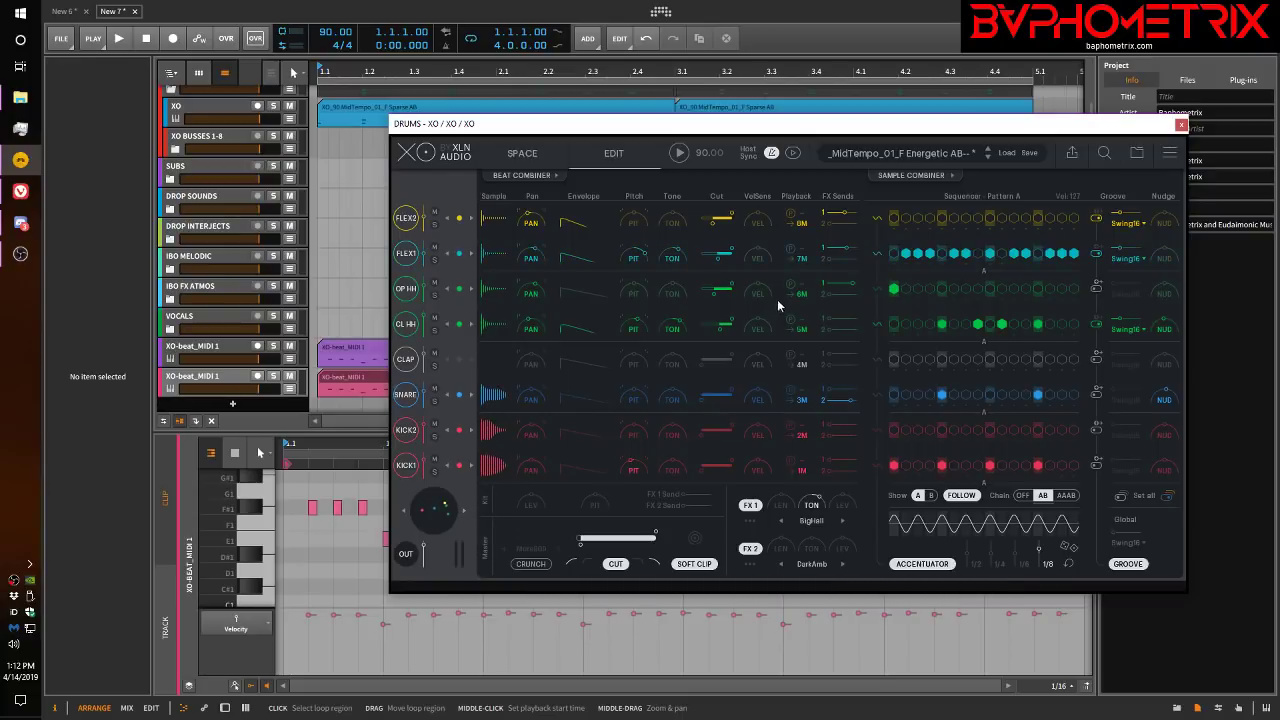
# Step: Try further sets of similar samples for the whole kit in the Sample Combiner, and discard those changes
pyautogui.click(915, 174)
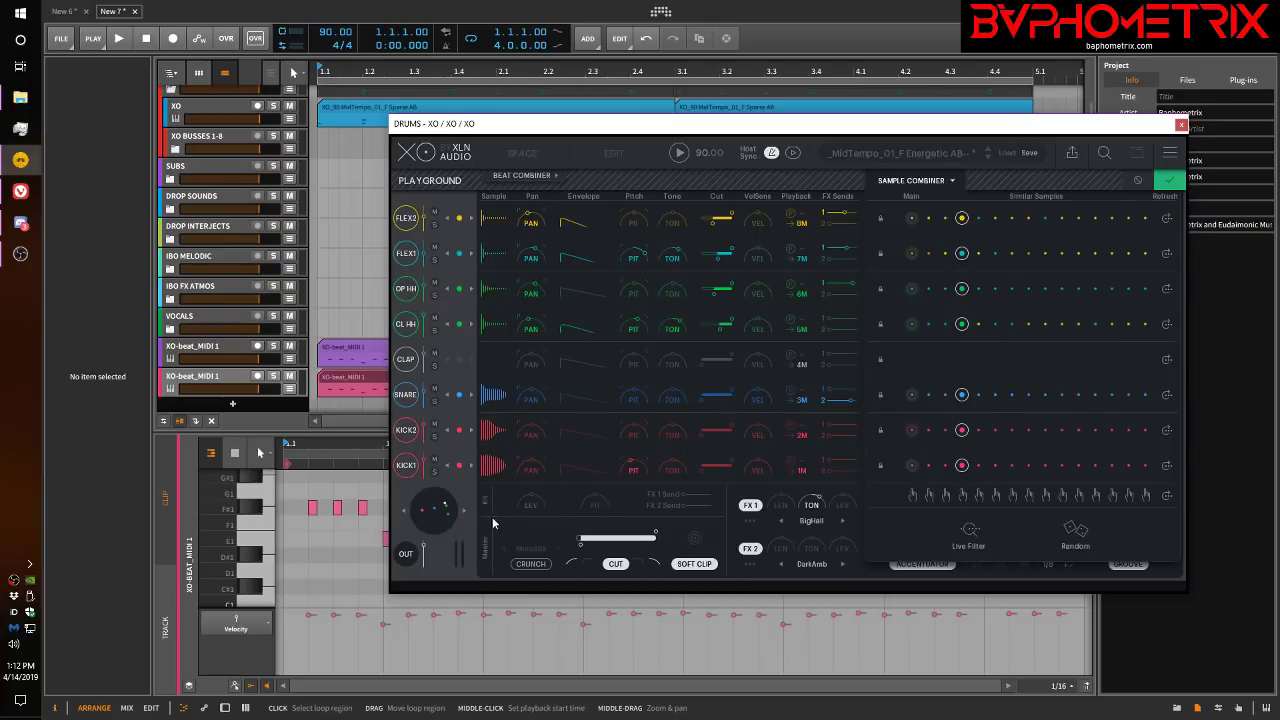
pyautogui.click(463, 513)
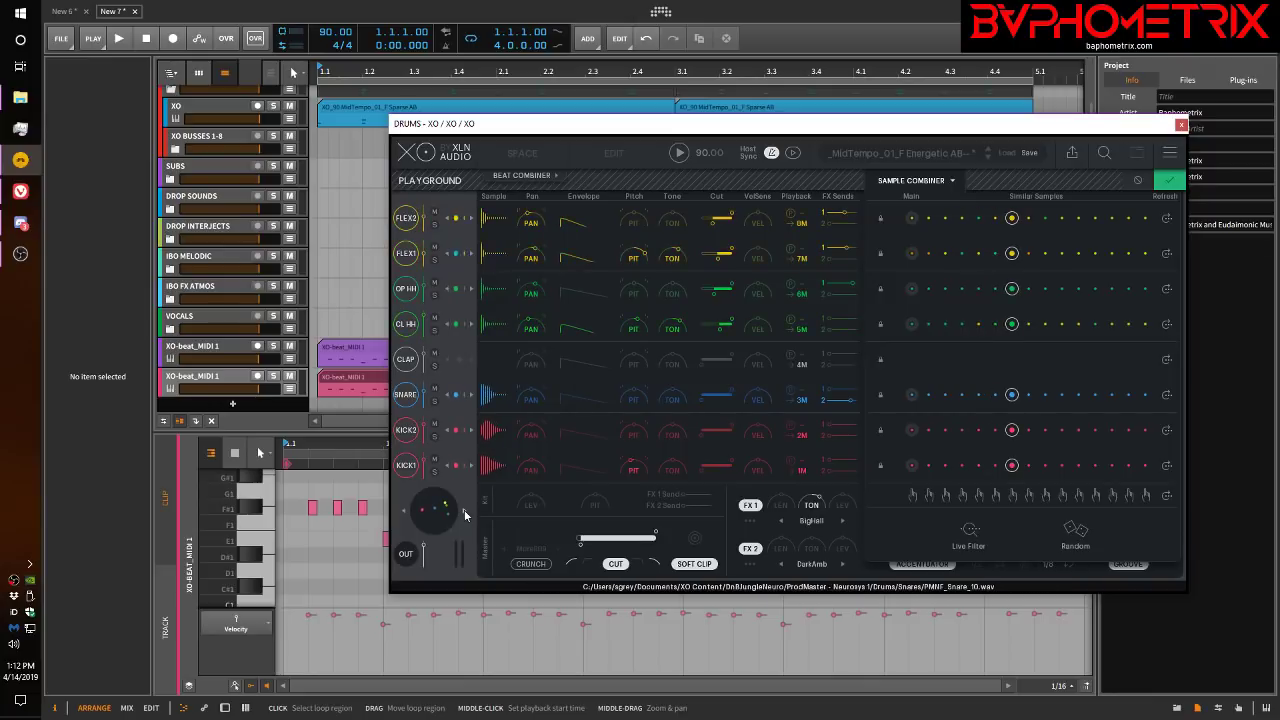
pyautogui.click(464, 513)
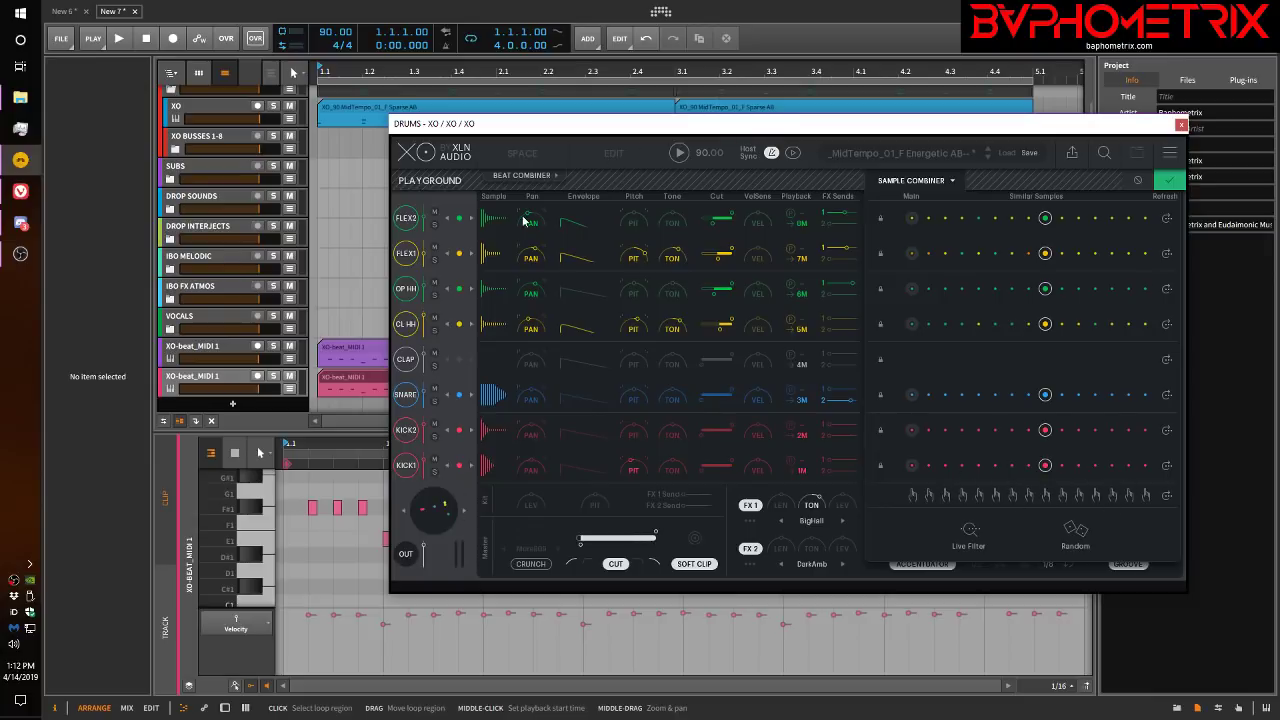
pyautogui.click(1140, 178)
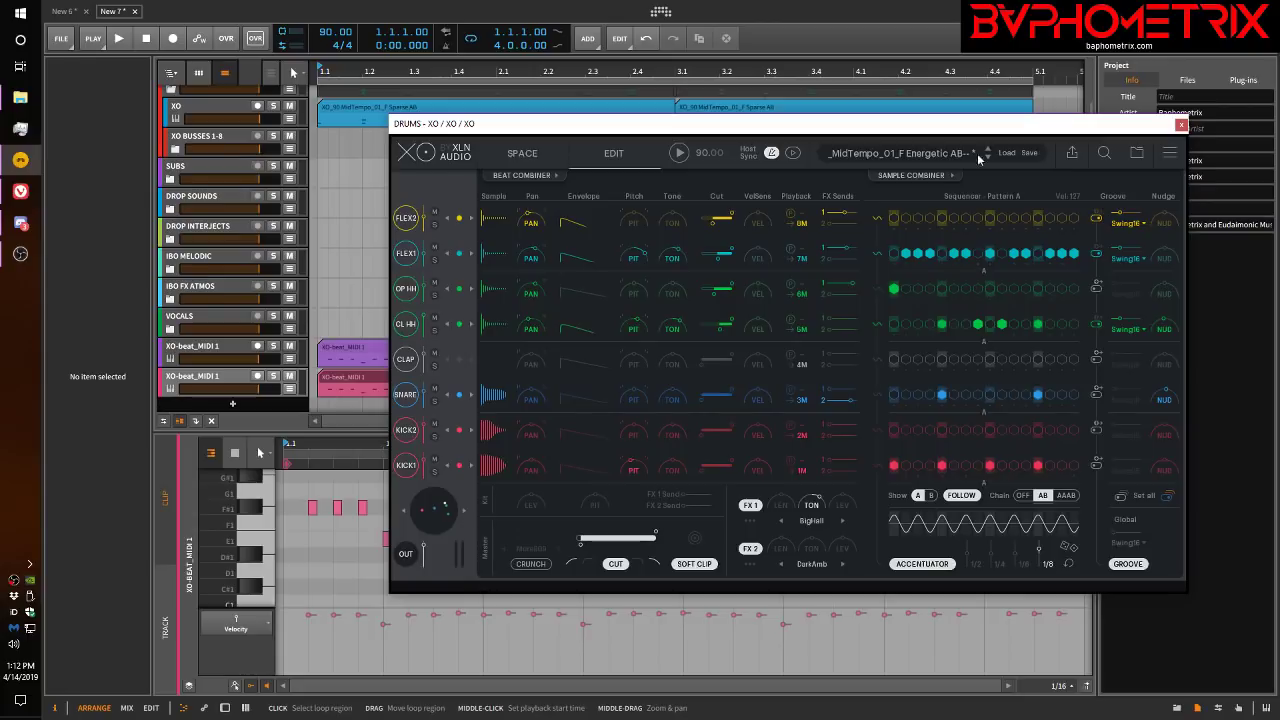
# Step: Render the beat and its samples as WAVs for export, and try Relative normalization before returning it to Off
pyautogui.click(1071, 152)
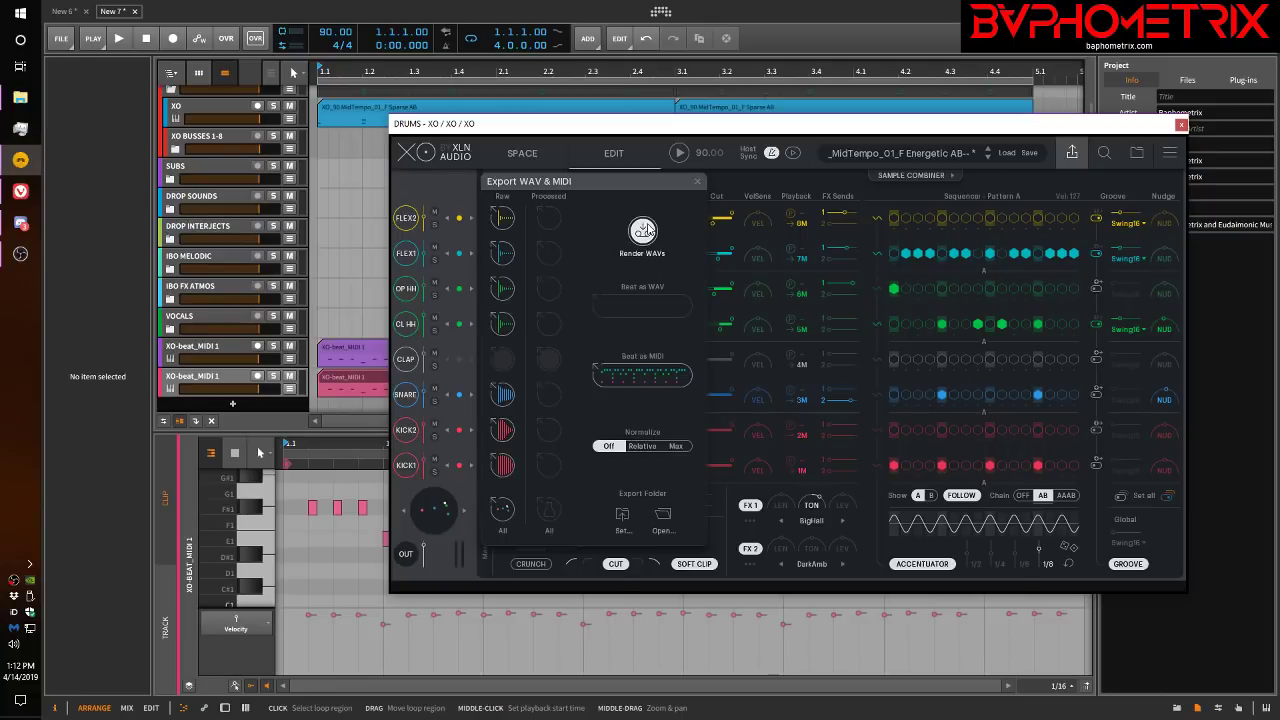
pyautogui.click(643, 231)
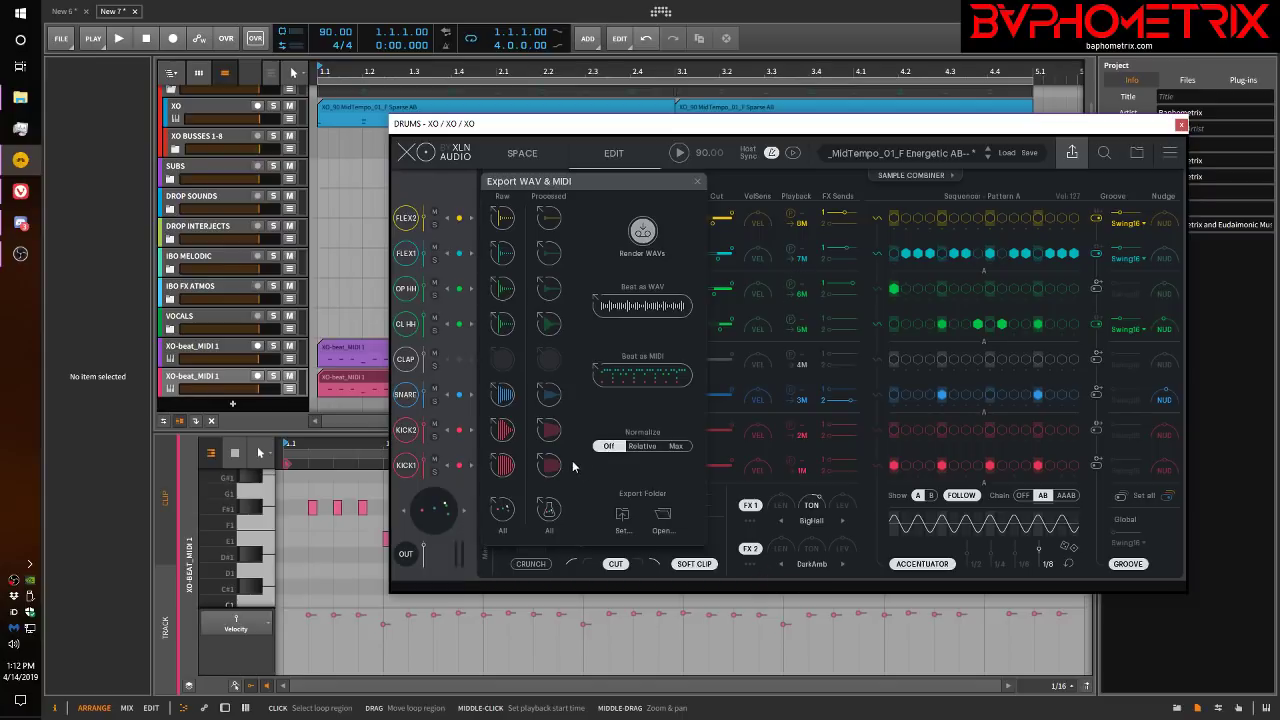
pyautogui.click(649, 447)
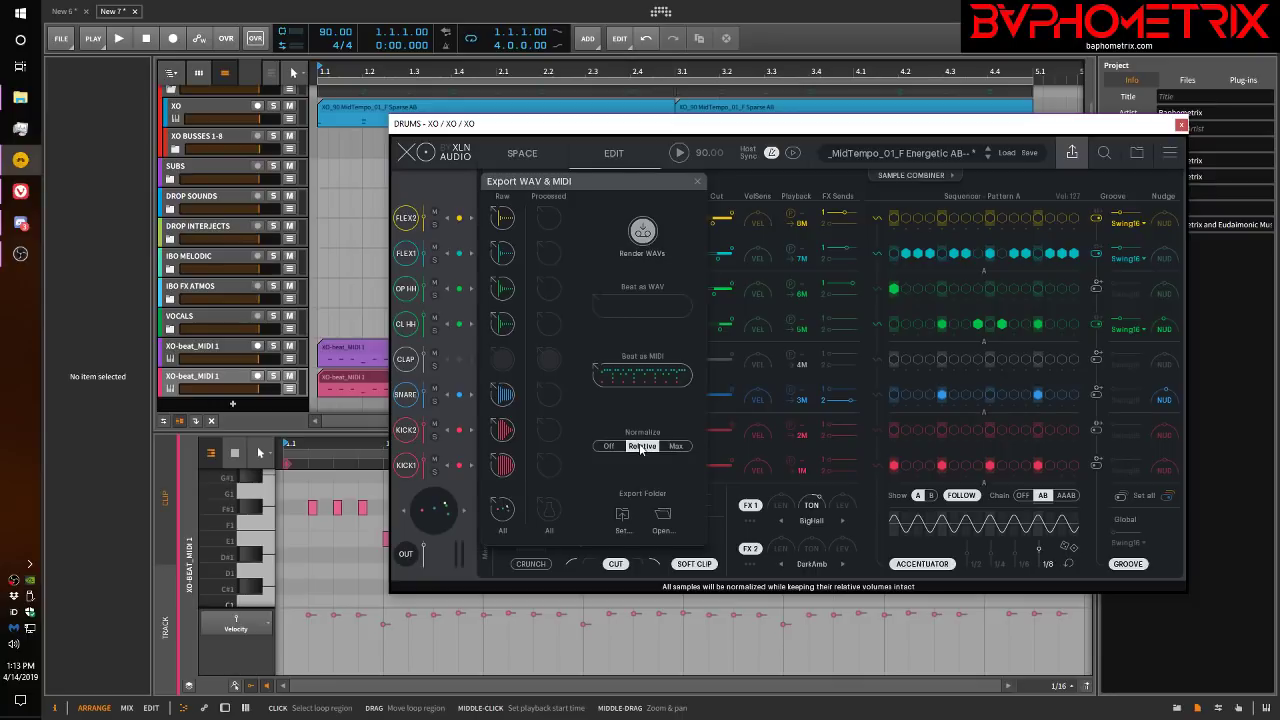
pyautogui.click(608, 446)
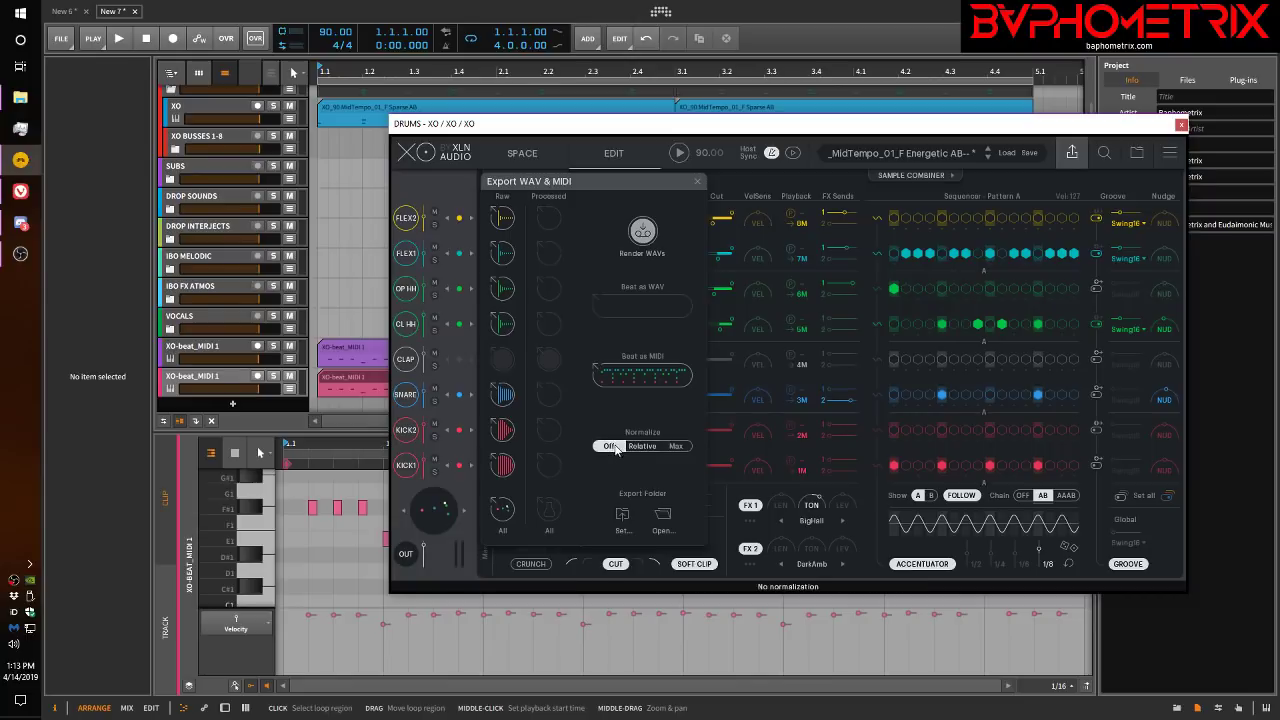
# Step: Move XO aside and delete every track below XO BUSSES 1-8 except the Master, including SUBS, VOCALS and both XO-beat_MIDI 1 tracks
pyautogui.moveTo(697, 131); pyautogui.dragTo(976, 412)
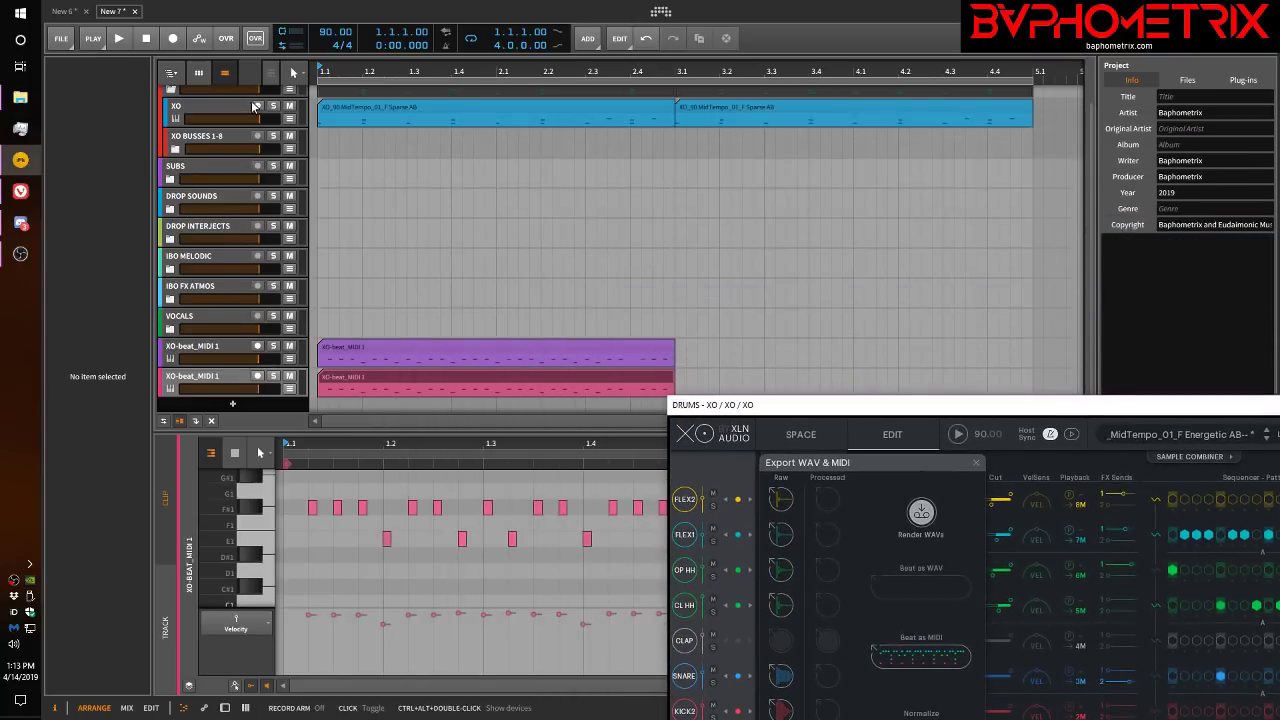
pyautogui.click(240, 168)
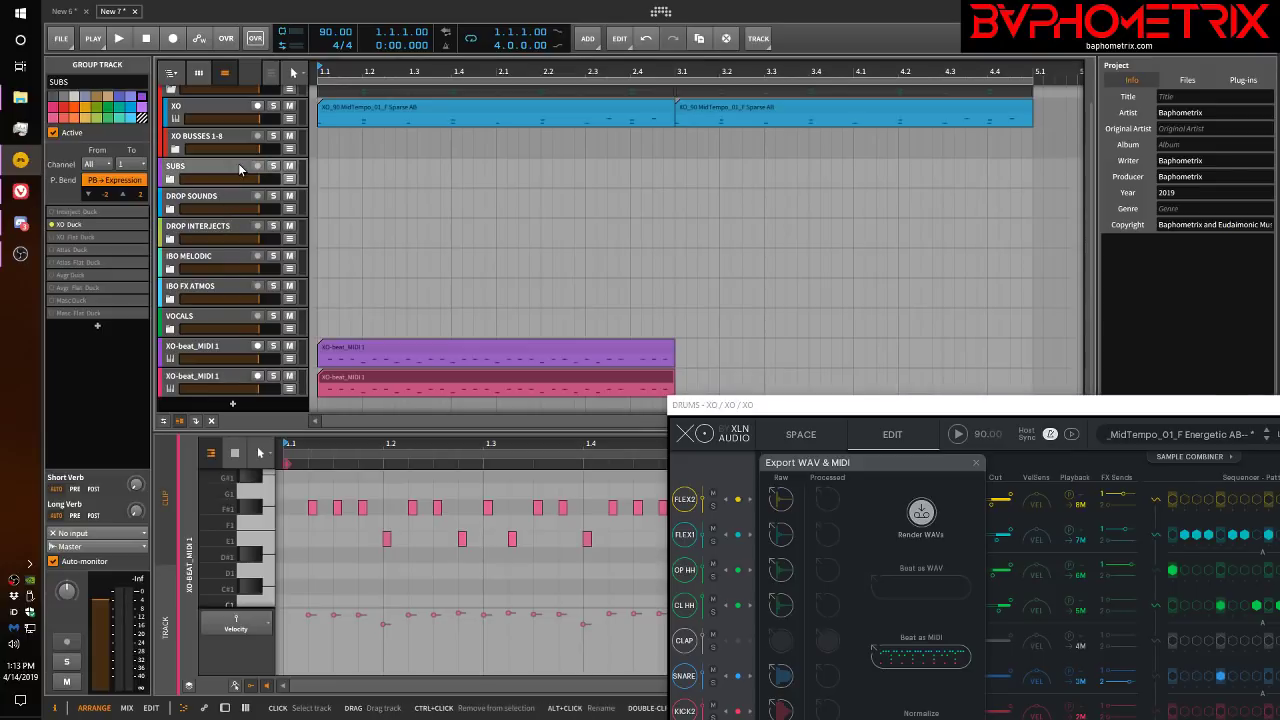
pyautogui.press('Delete')
pyautogui.press('Delete')
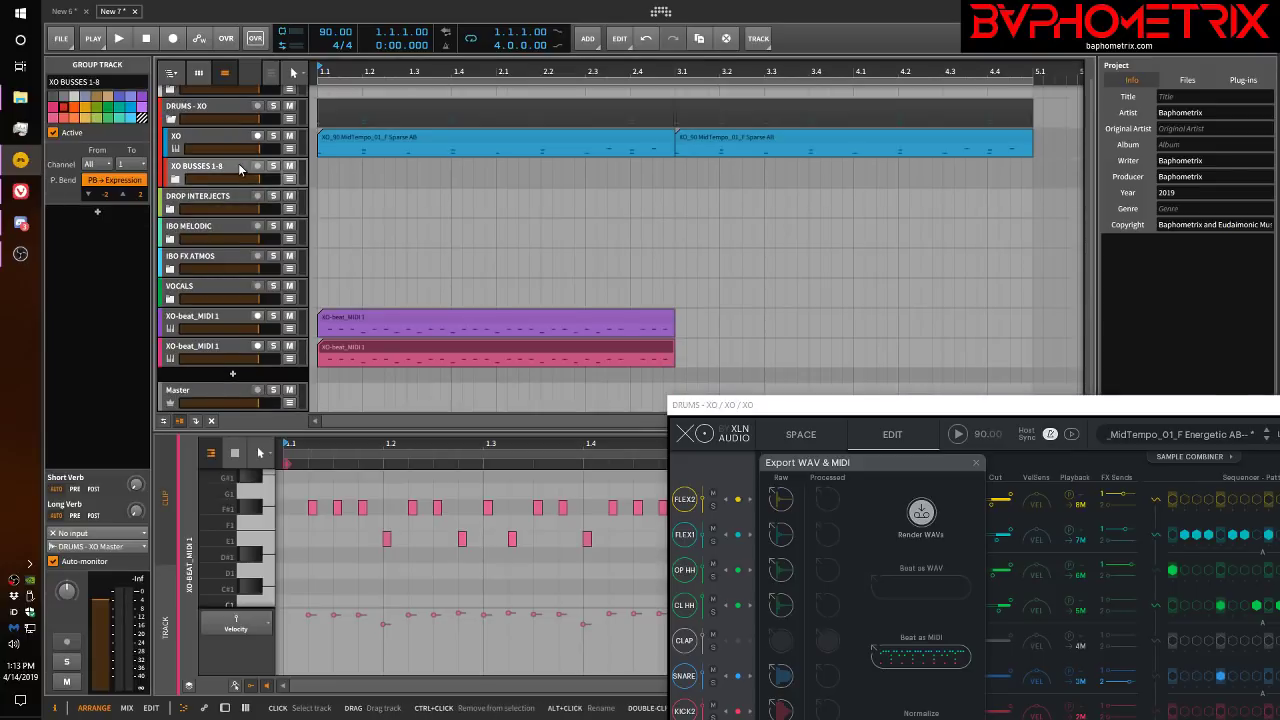
pyautogui.click(216, 290)
pyautogui.press('Delete')
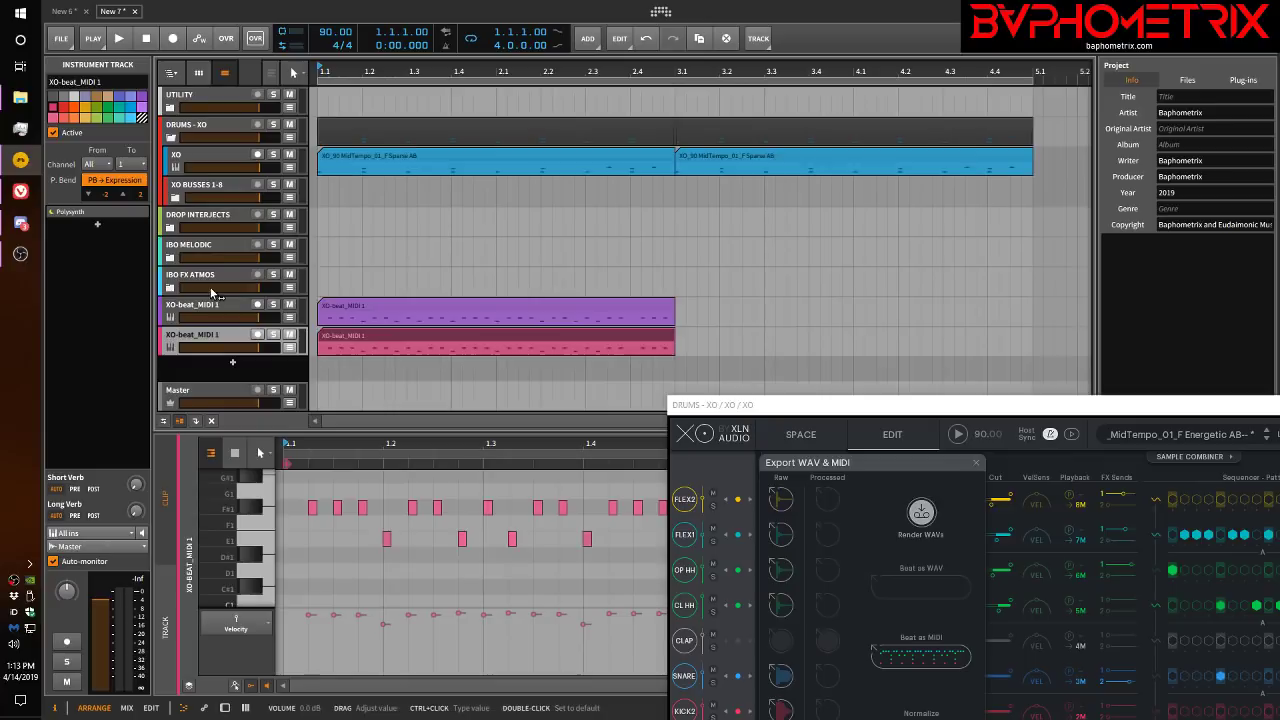
pyautogui.press('Delete')
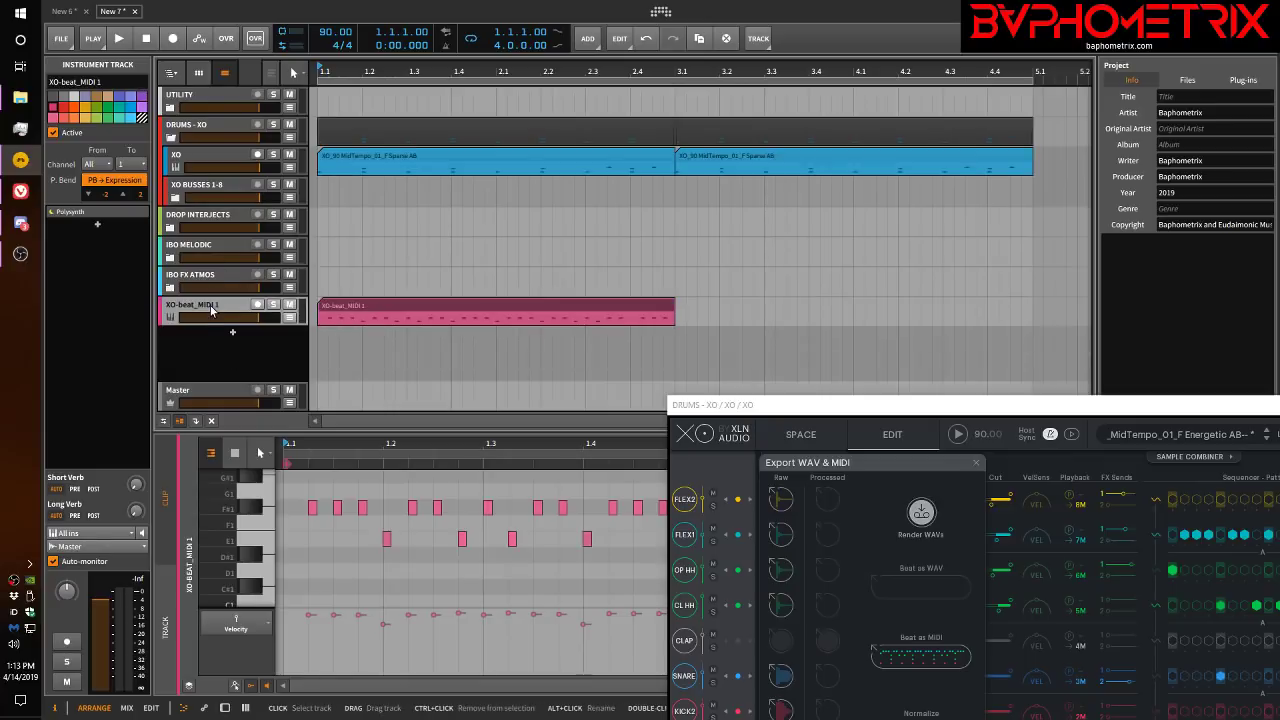
pyautogui.press('Delete')
pyautogui.press('Delete')
pyautogui.press('Delete')
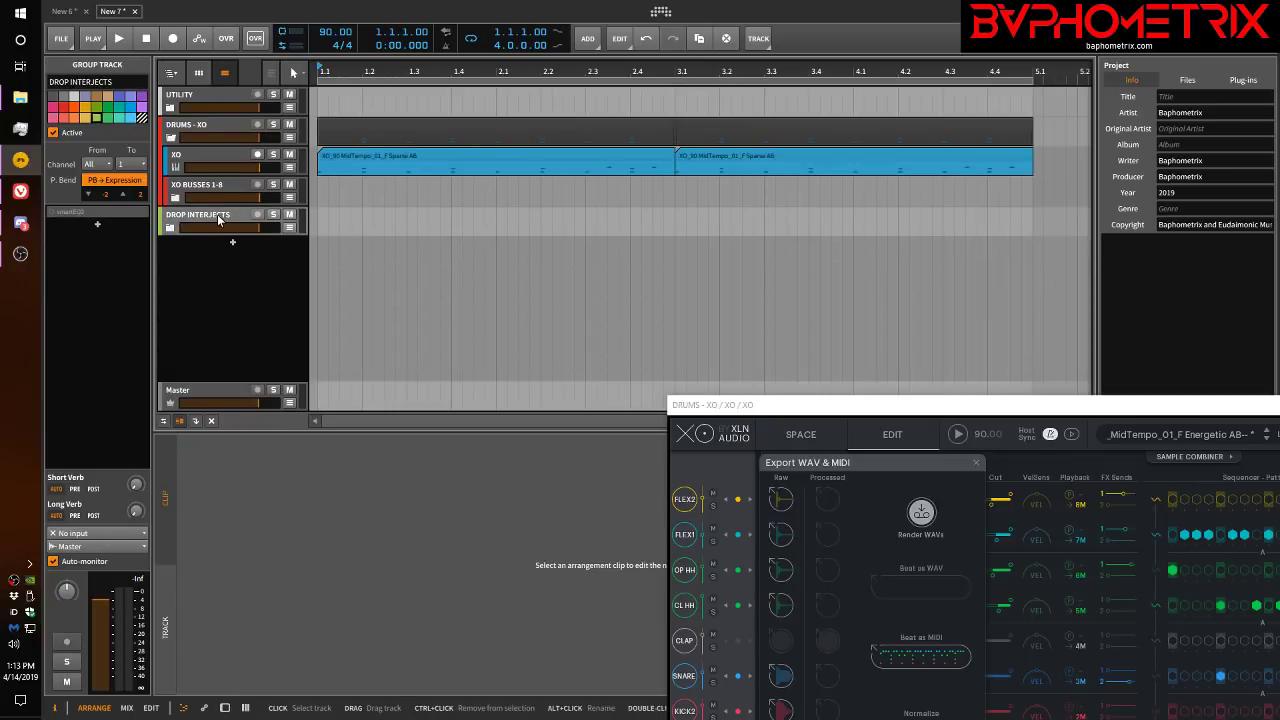
pyautogui.press('Delete')
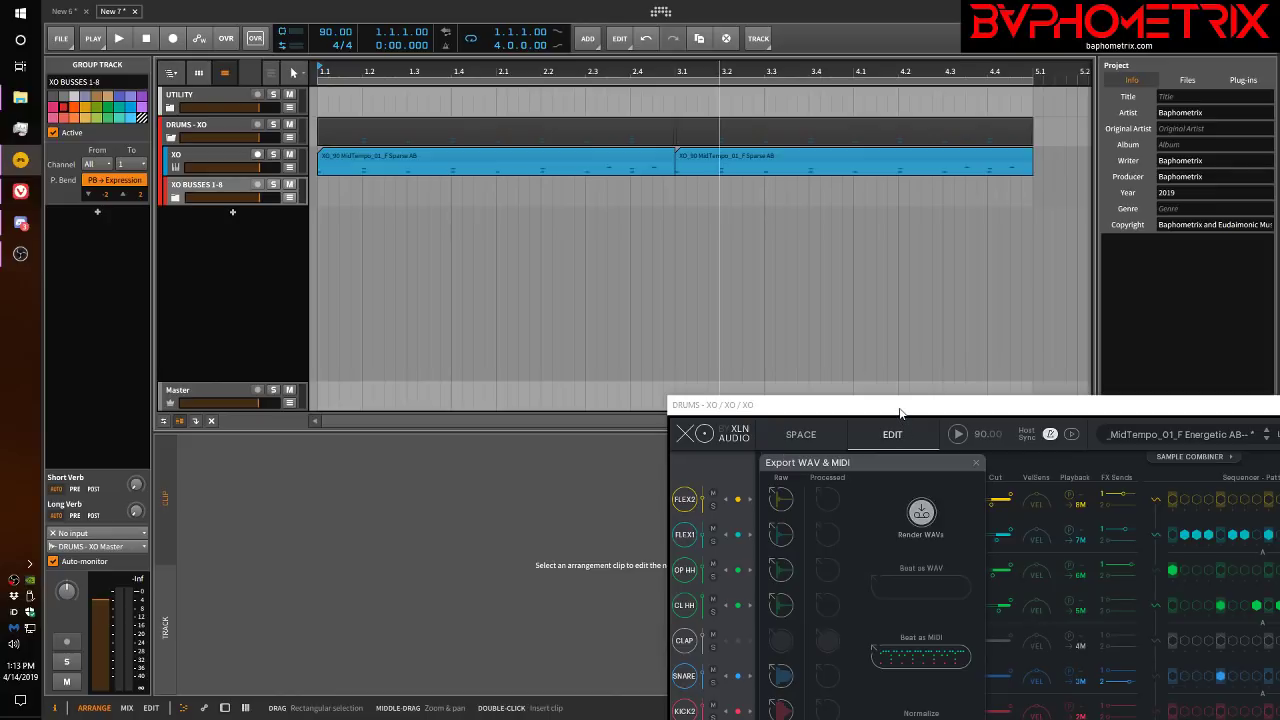
# Step: Render XO's WAVs without normalization and place the beat WAV on a new track at bar 1 below XO BUSSES 1-8
pyautogui.moveTo(900, 412); pyautogui.dragTo(830, 197)
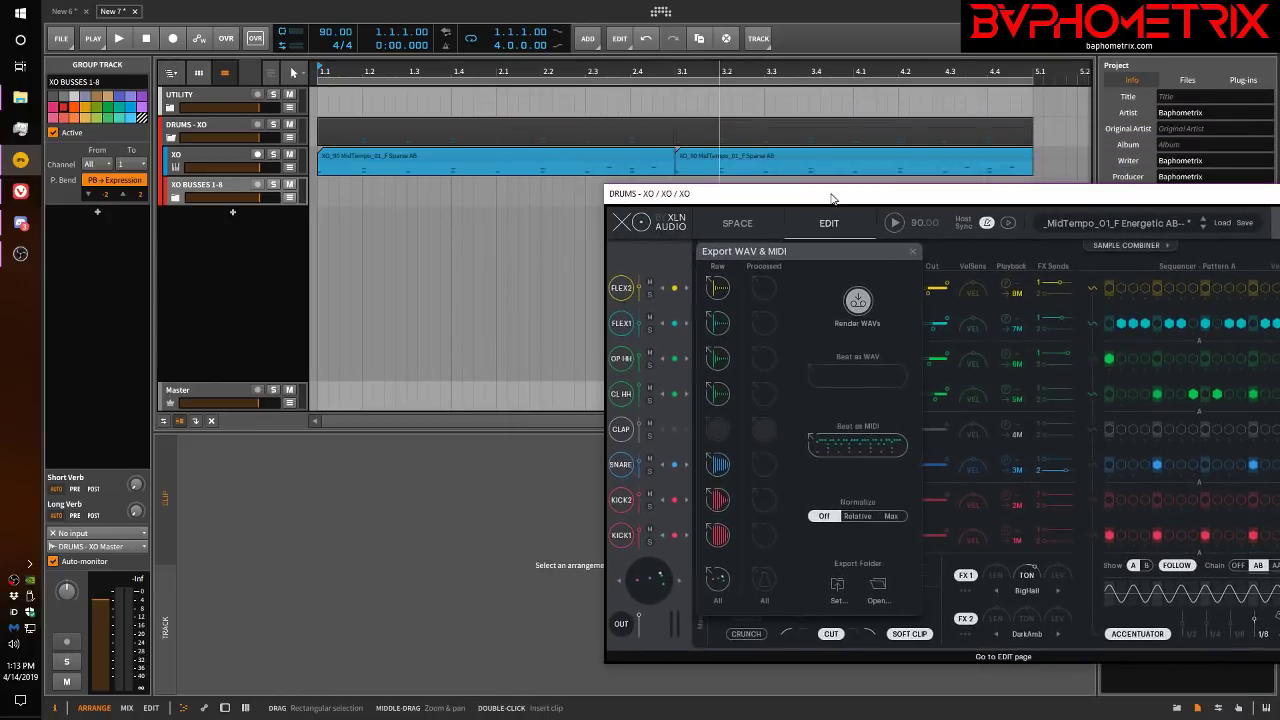
pyautogui.click(858, 300)
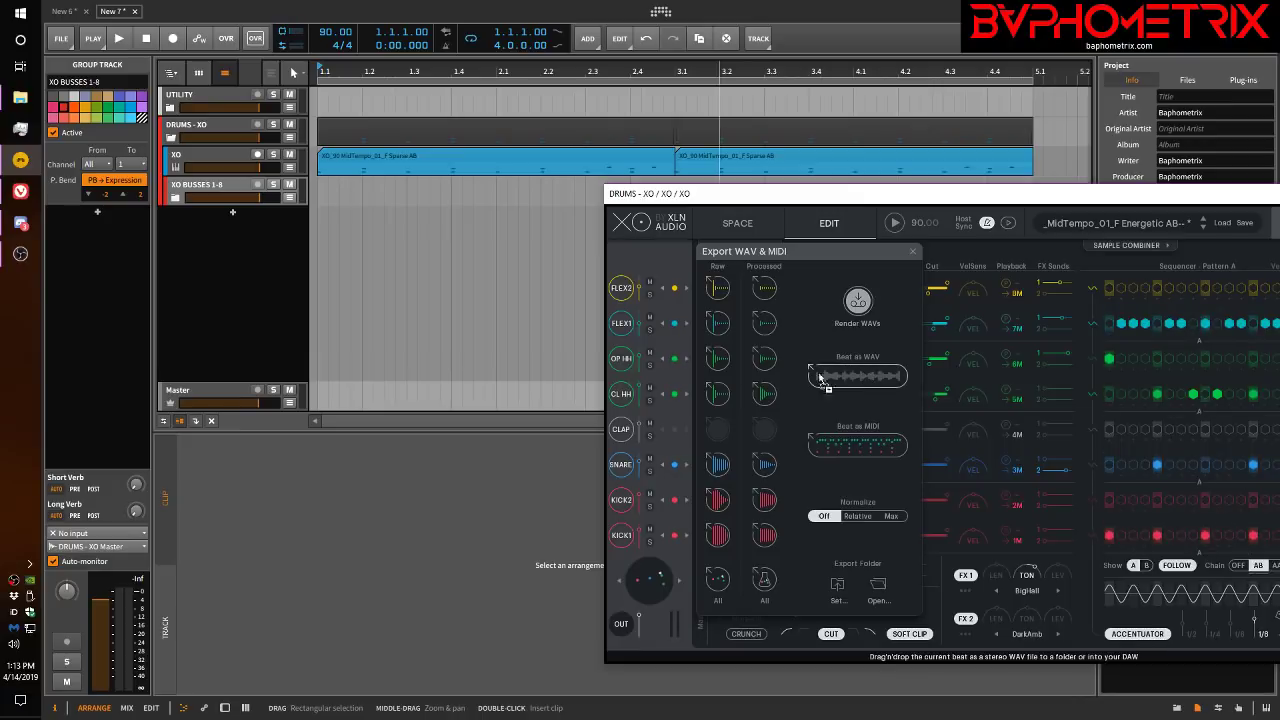
pyautogui.moveTo(820, 378); pyautogui.dragTo(327, 226)
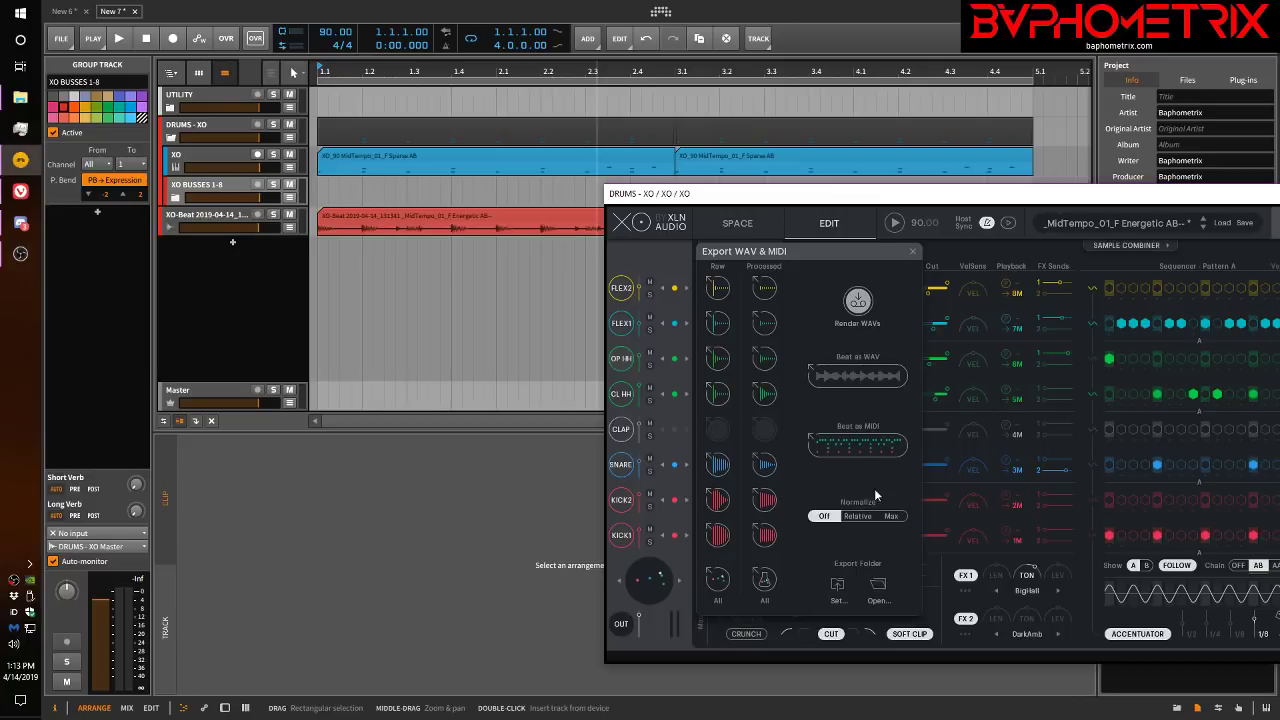
# Step: Render the WAVs with Relative normalization and place the beat WAV on another new track at bar 1 below the unnormalized one
pyautogui.click(864, 515)
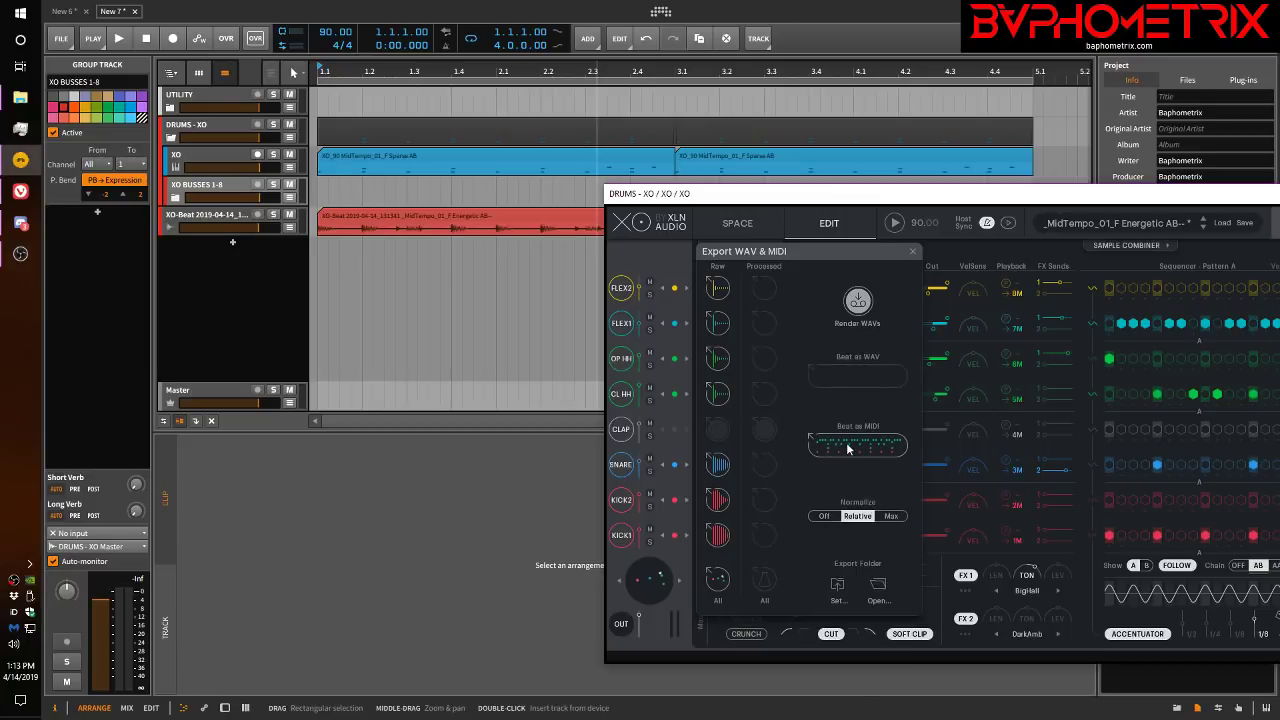
pyautogui.click(855, 325)
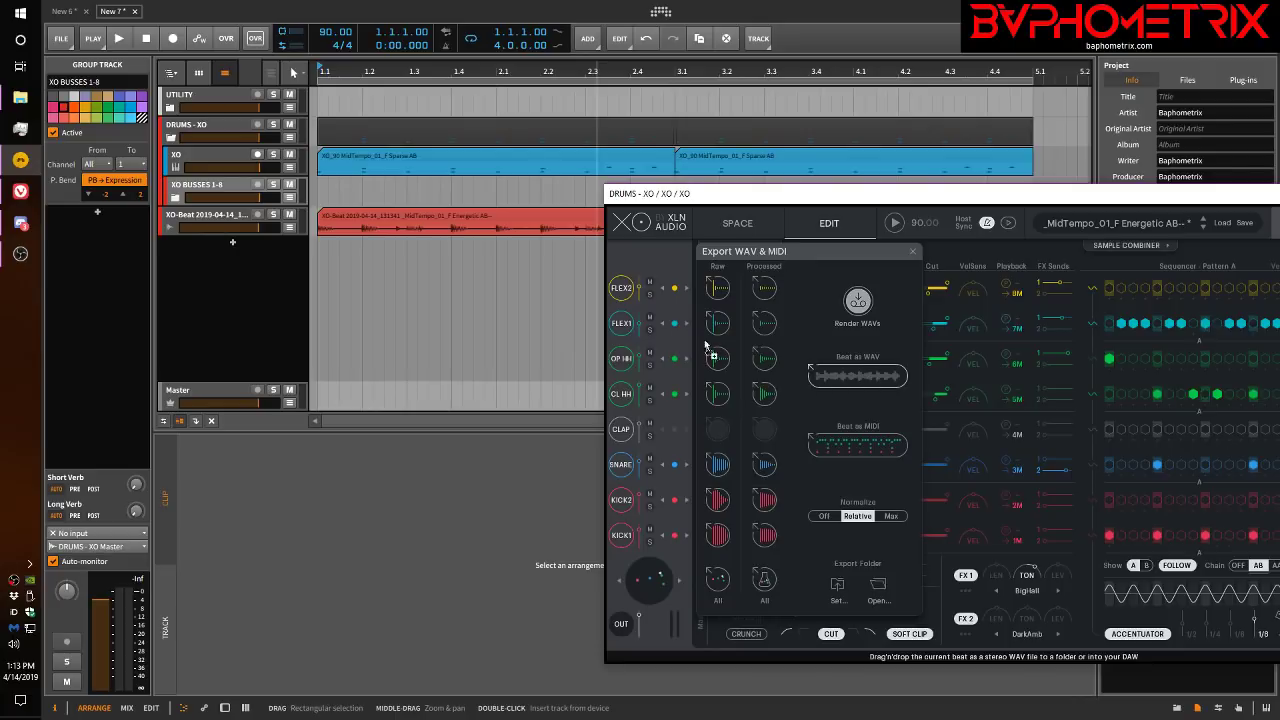
pyautogui.moveTo(705, 345); pyautogui.dragTo(326, 263)
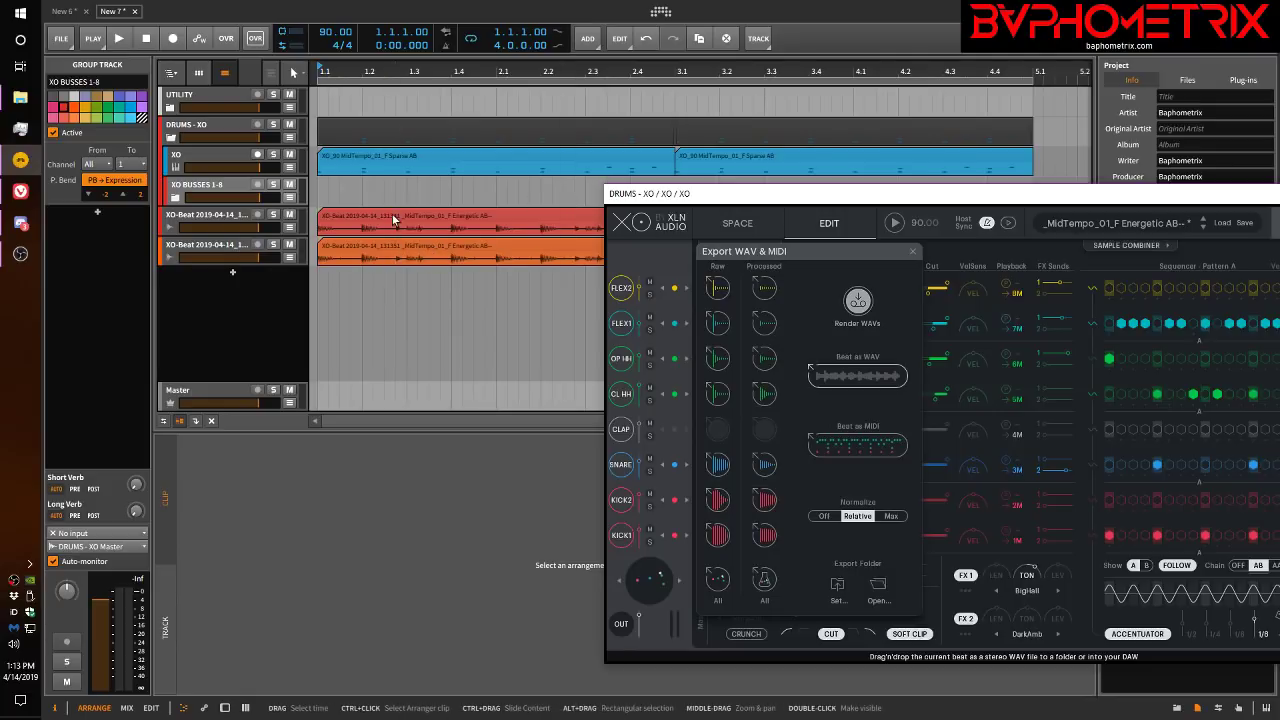
# Step: Render the WAVs with Max normalization and place the beat WAV on a third new track at bar 1 below the Relative one
pyautogui.click(891, 515)
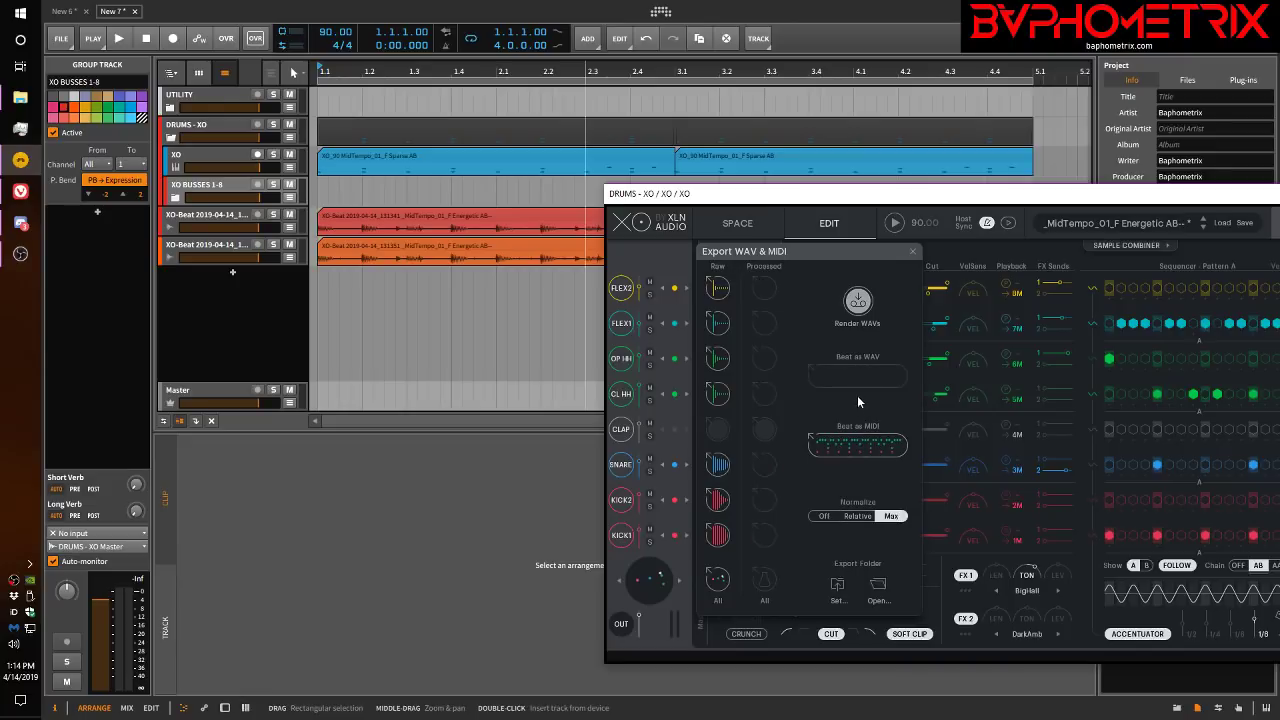
pyautogui.click(859, 302)
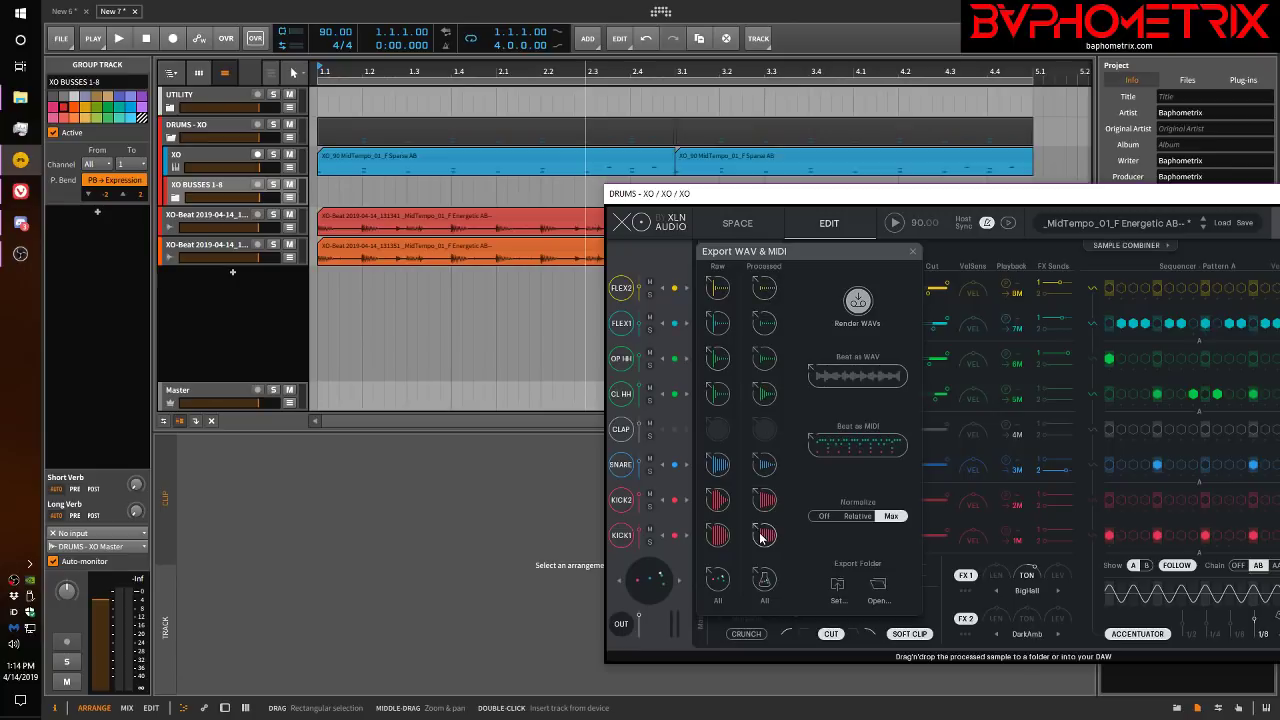
pyautogui.moveTo(860, 374); pyautogui.dragTo(327, 295)
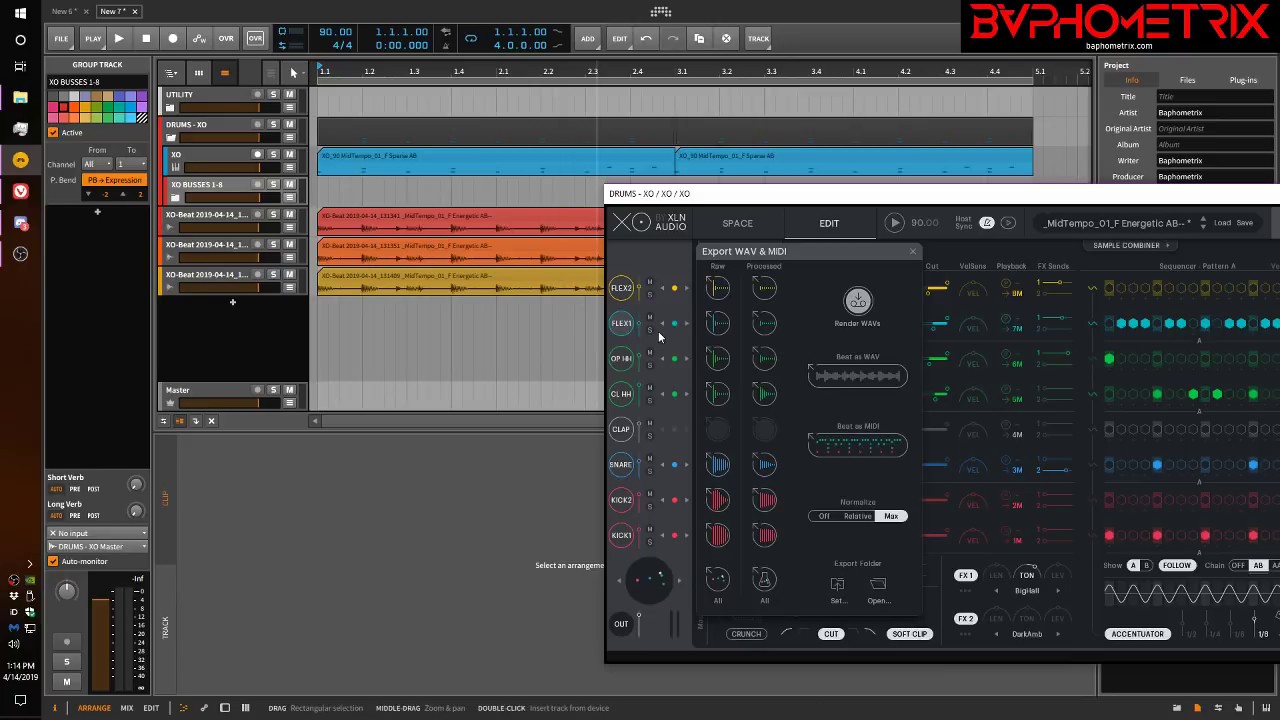
# Step: Lower XO's output level and delete the Relative and Max beat clips from the second and third beat tracks
pyautogui.click(640, 620)
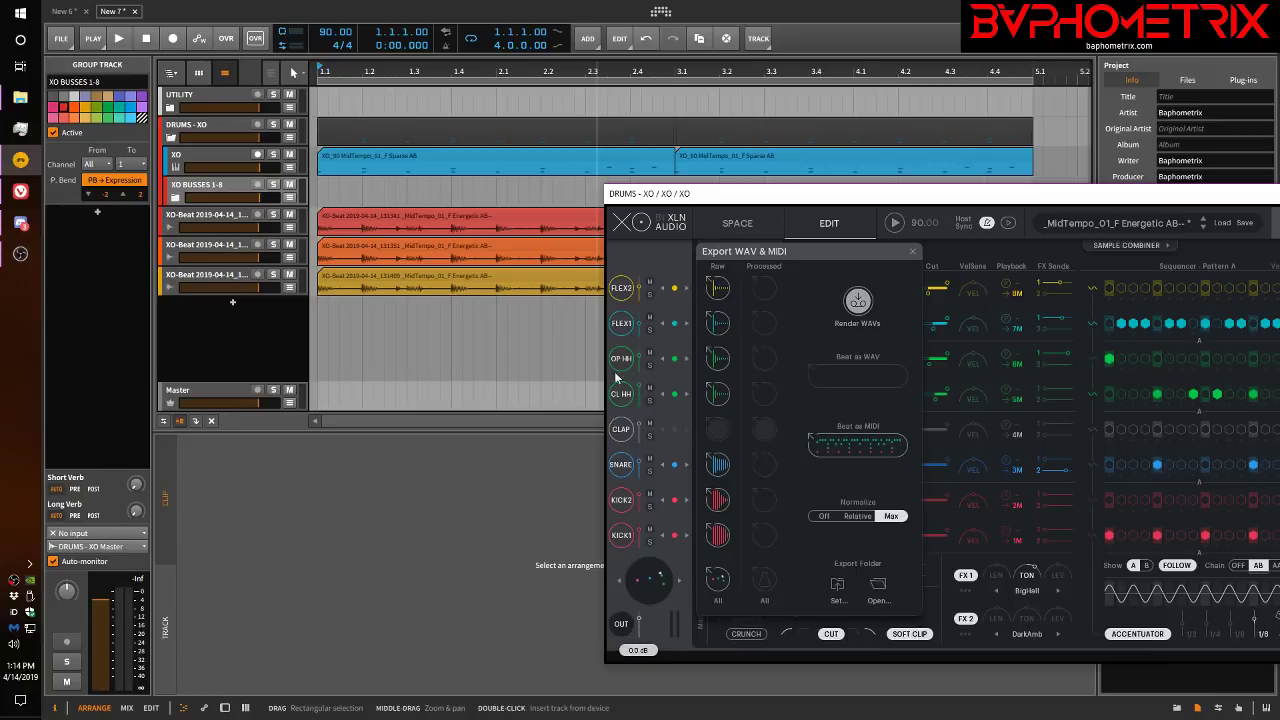
pyautogui.click(343, 249)
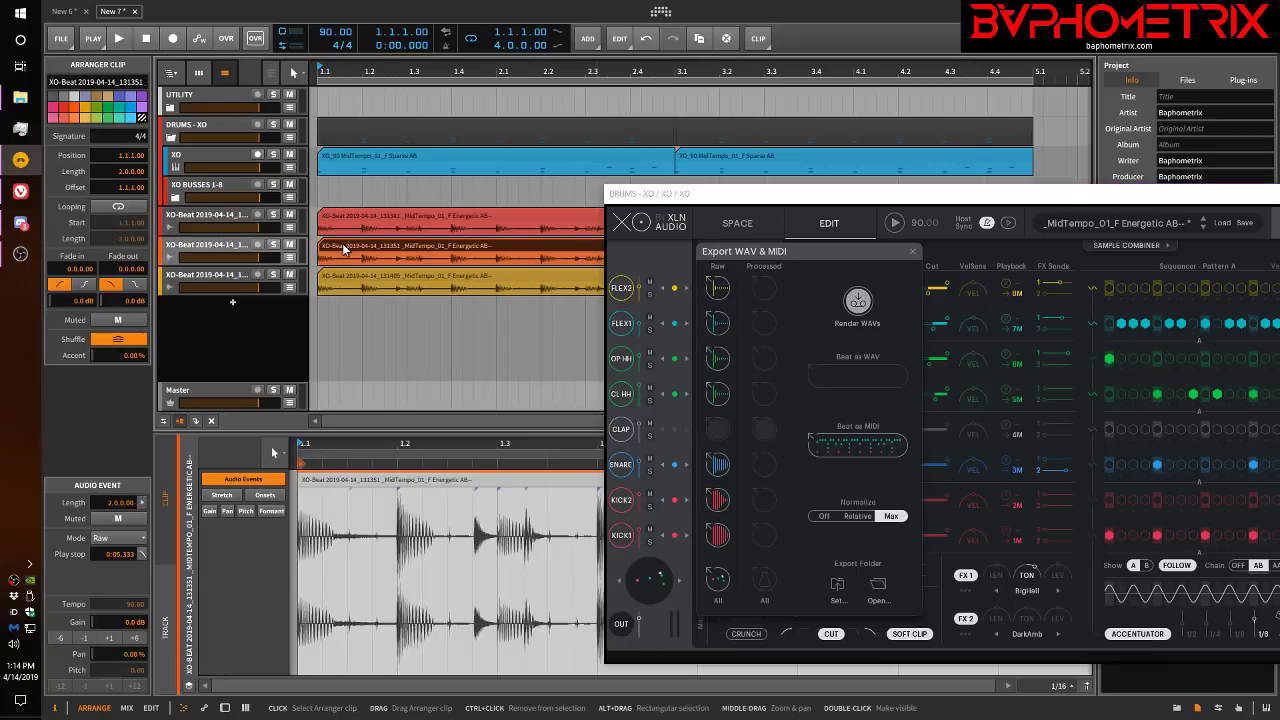
pyautogui.press('Delete')
pyautogui.click(358, 273)
pyautogui.press('Delete')
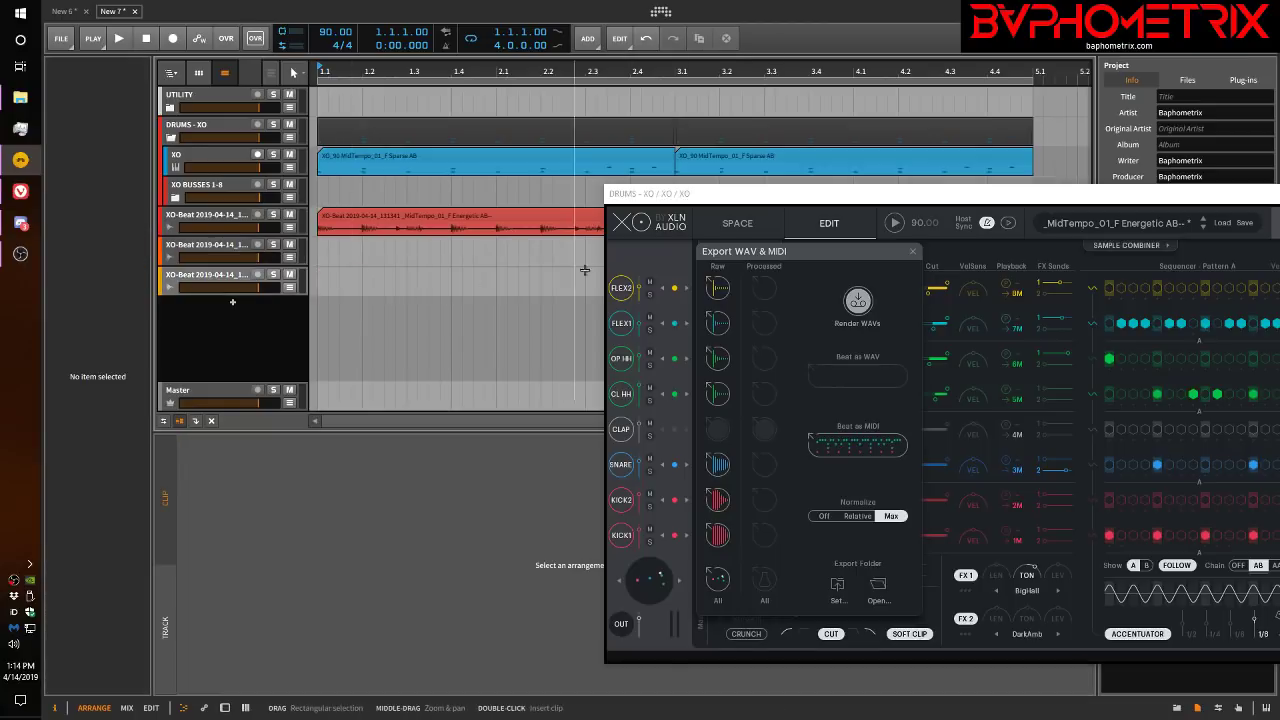
# Step: Place a Relative-normalized beat WAV at bar 1 on the second beat track, and delete the unnormalized clip above it
pyautogui.click(857, 516)
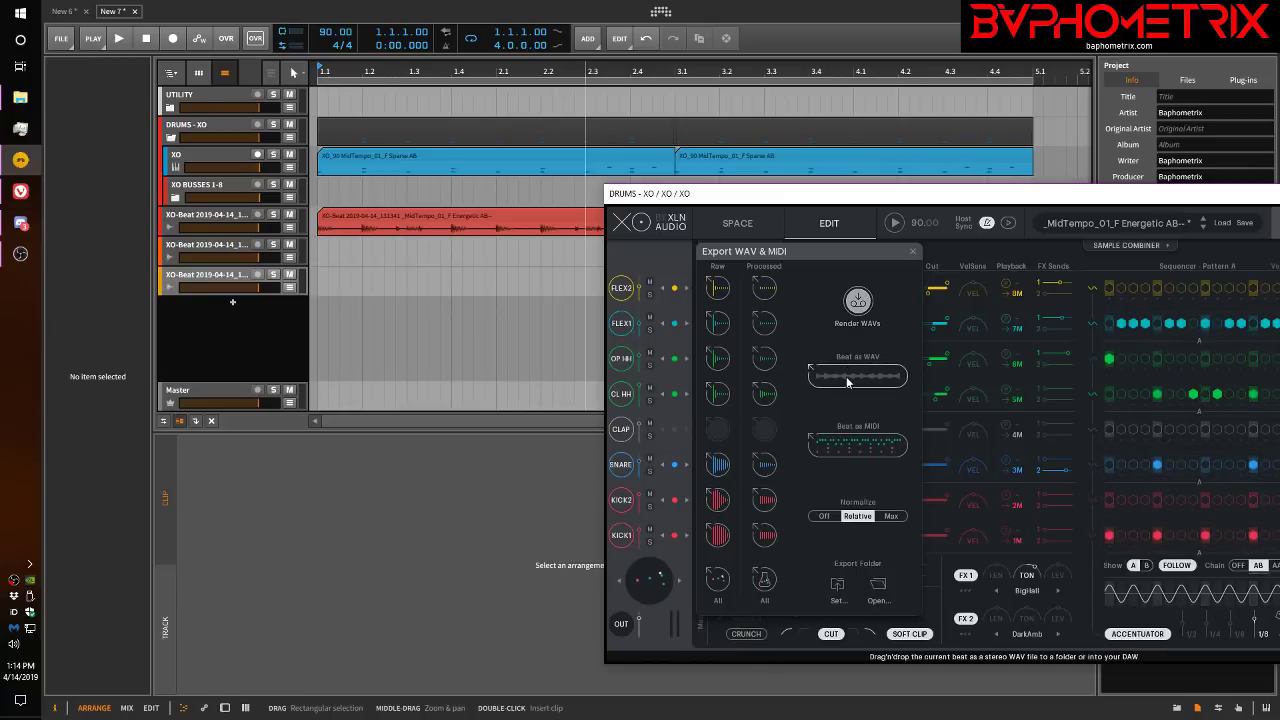
pyautogui.moveTo(846, 376); pyautogui.dragTo(323, 264)
pyautogui.click(400, 217)
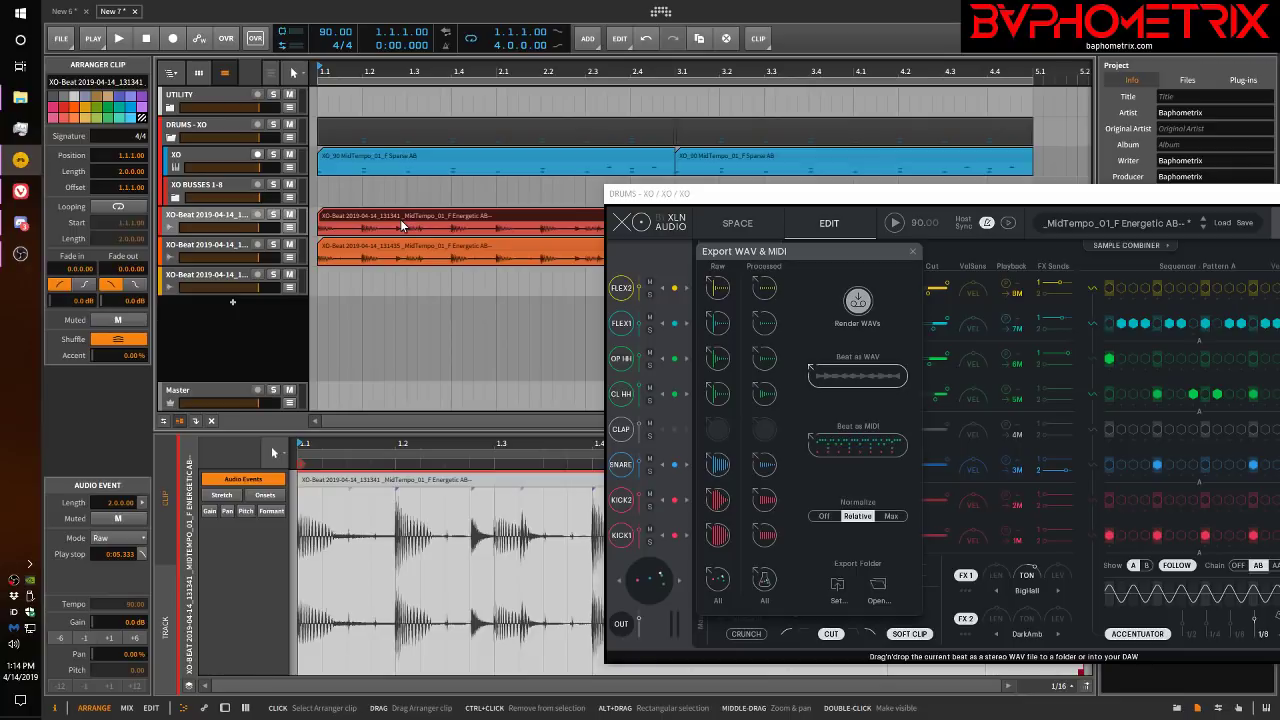
pyautogui.press('Delete')
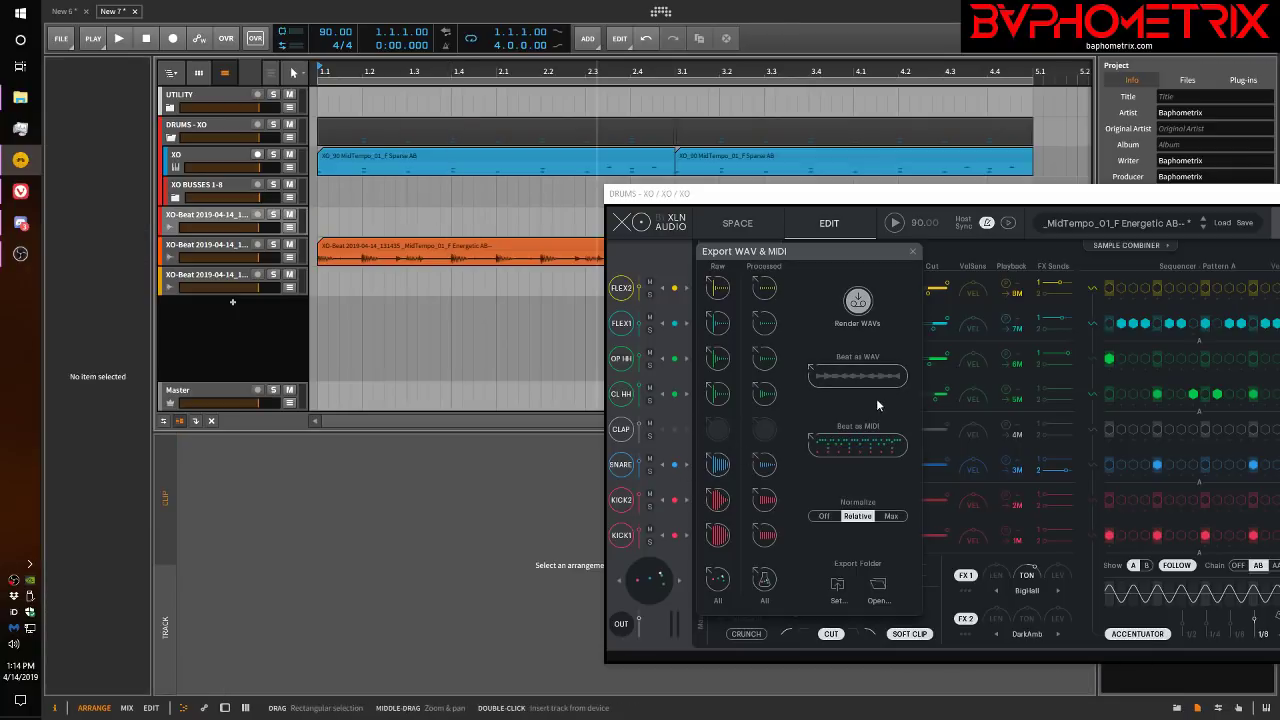
# Step: Render the WAVs with normalization Off and place the beat WAV at bar 1 on the first beat track
pyautogui.click(823, 516)
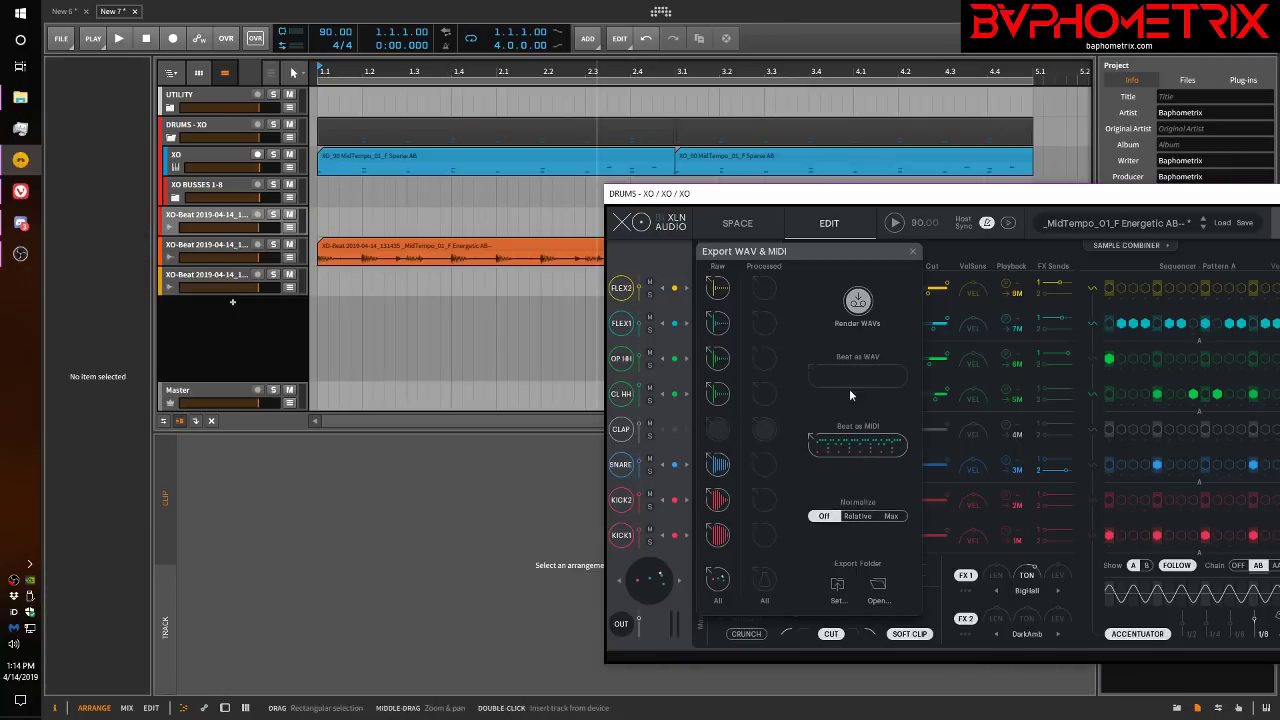
pyautogui.click(858, 302)
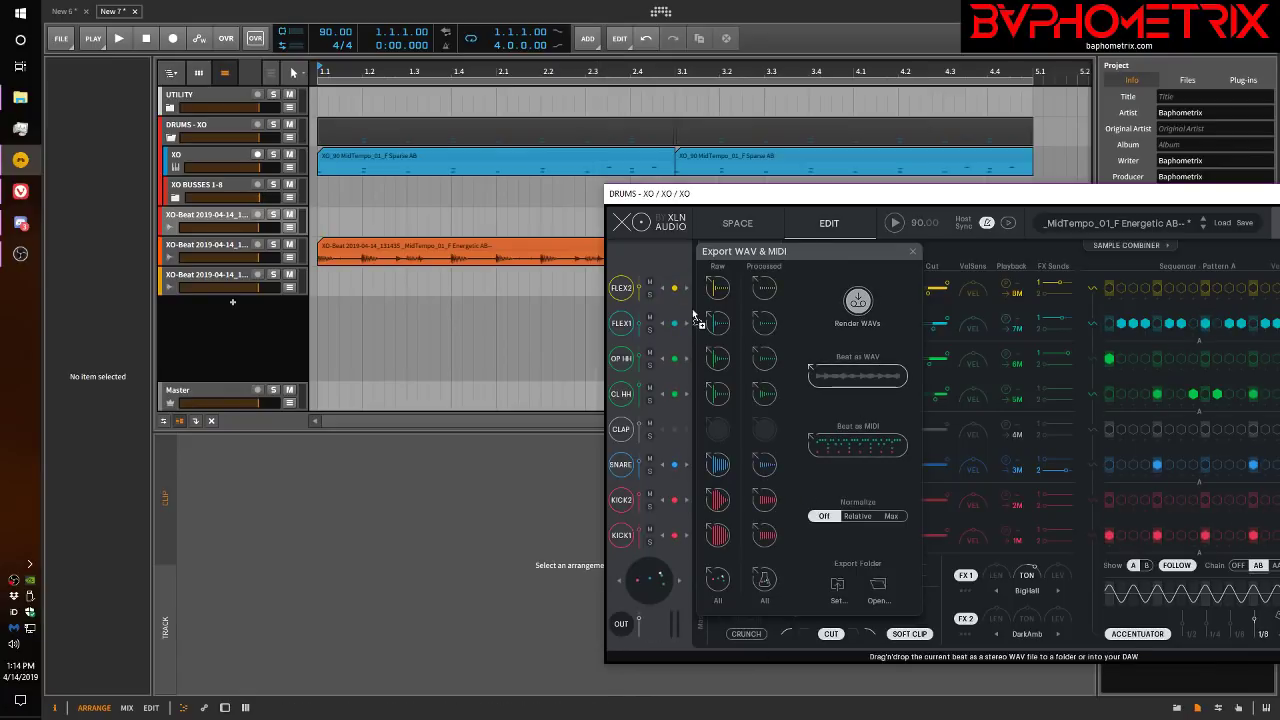
pyautogui.moveTo(697, 318); pyautogui.dragTo(324, 213)
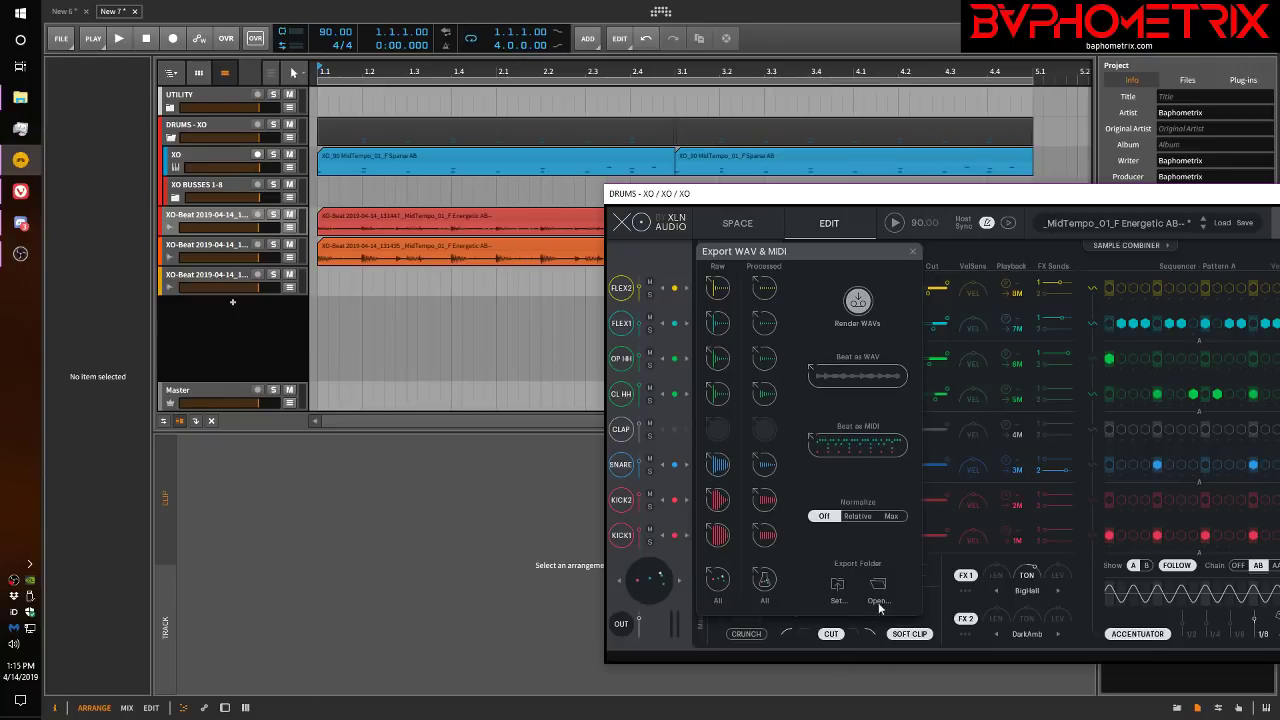
# Step: Render the WAVs with Max normalization and place the beat WAV at bar 1 on the third beat track
pyautogui.click(889, 516)
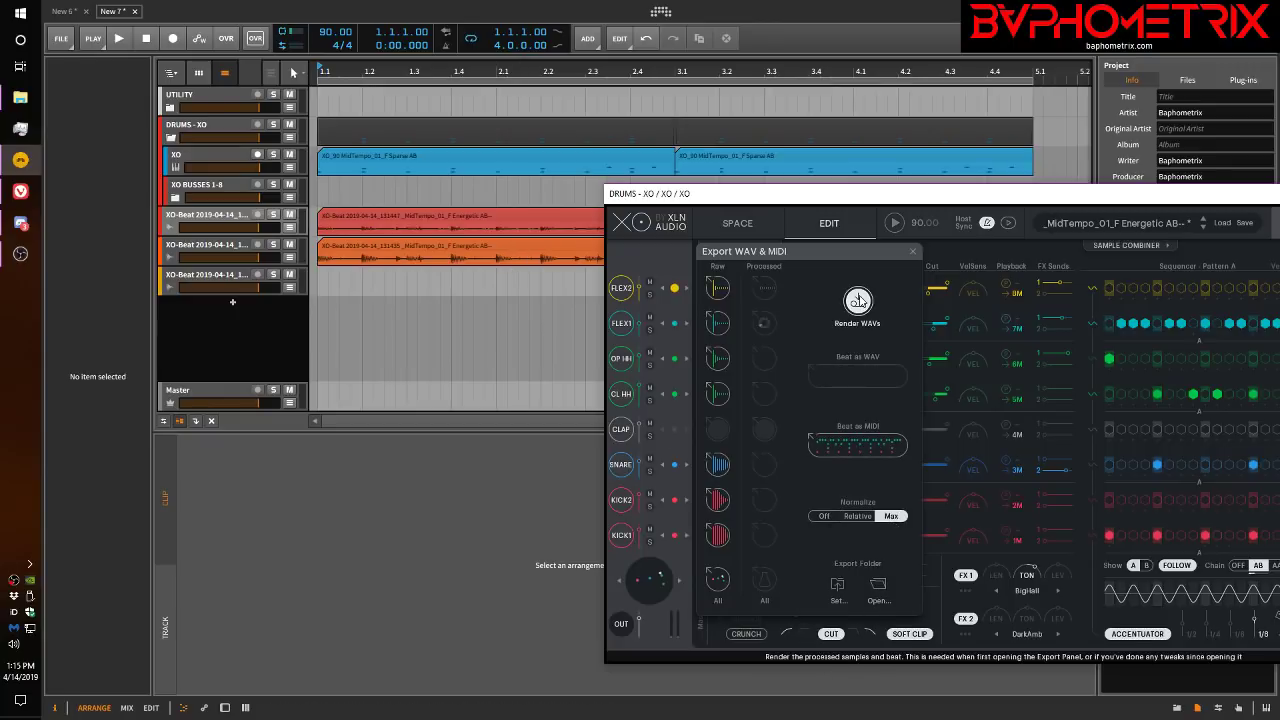
pyautogui.click(858, 300)
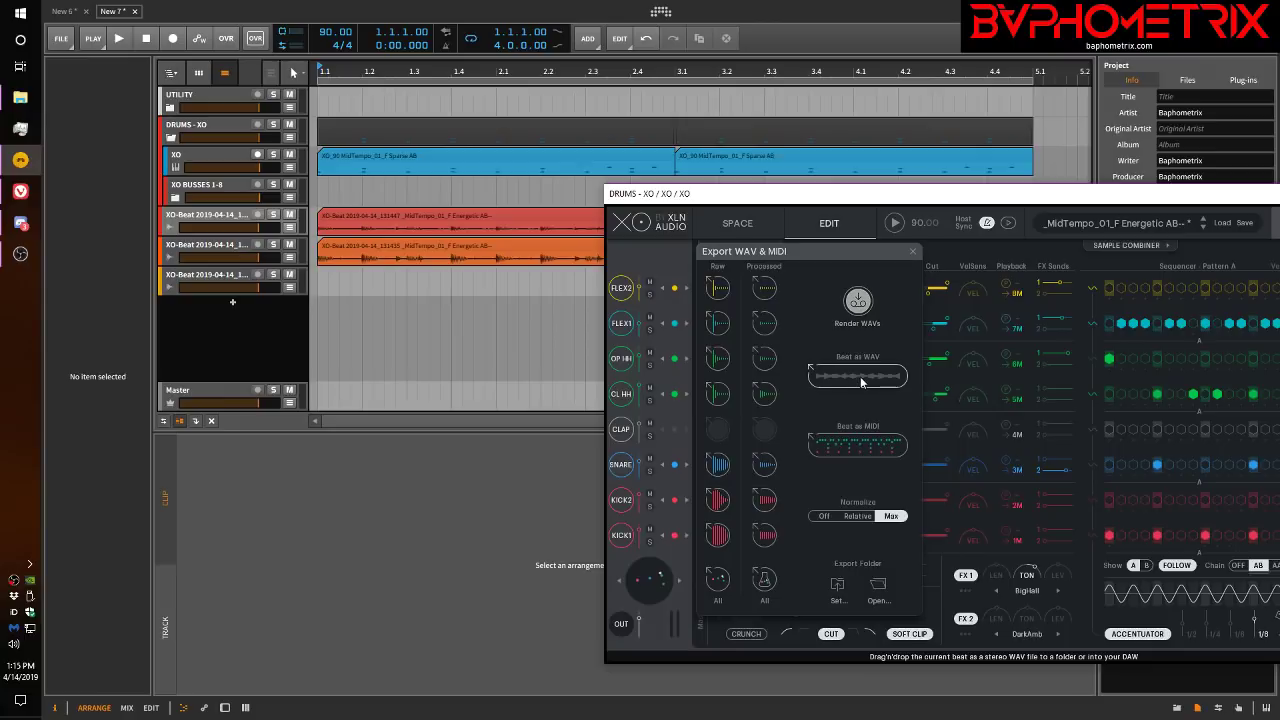
pyautogui.moveTo(700, 318); pyautogui.dragTo(330, 280)
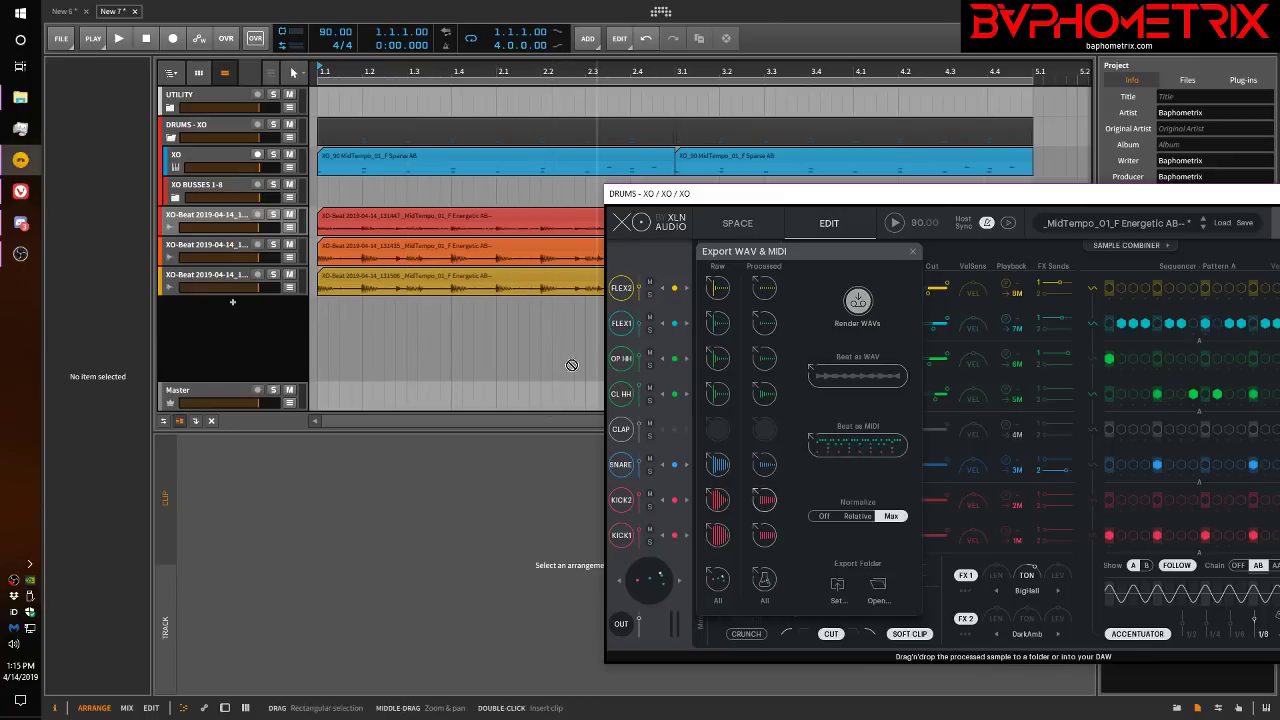
# Step: Place the Max-normalized processed KICK 2 sample on a new track at bar 1, and add a Relative-normalized kick sample beside it
pyautogui.moveTo(571, 365); pyautogui.dragTo(330, 313)
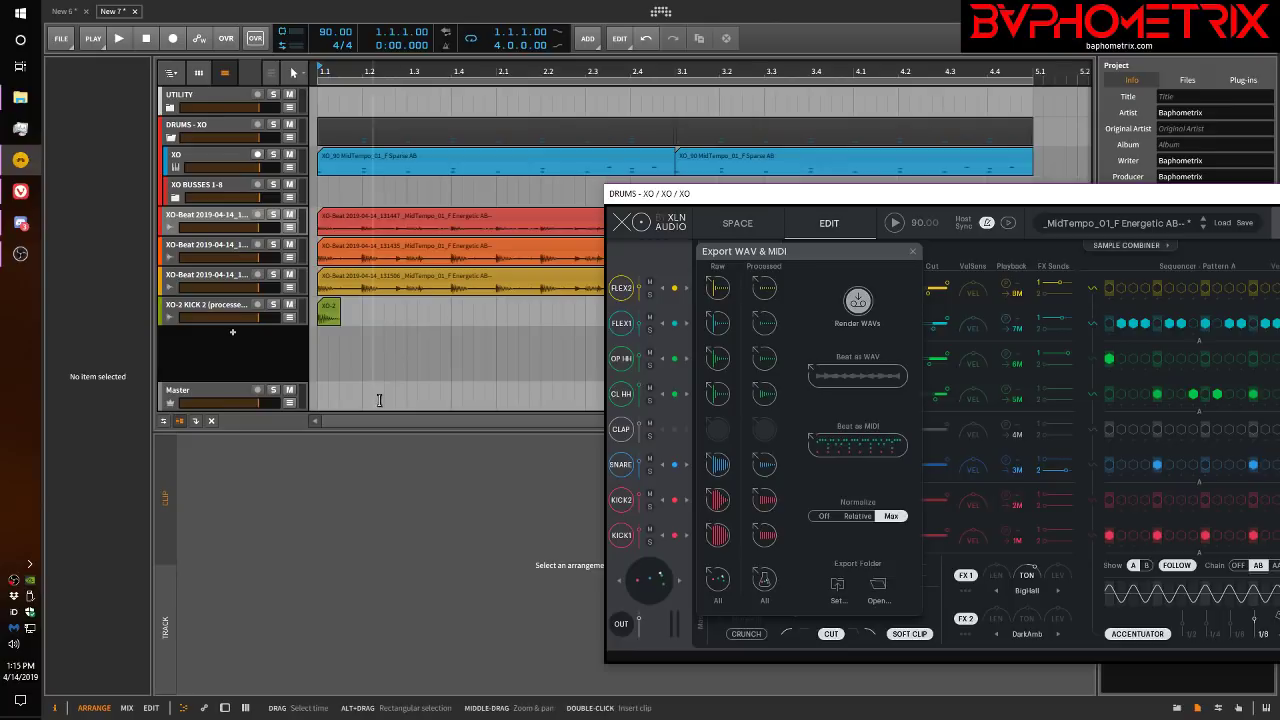
pyautogui.click(852, 518)
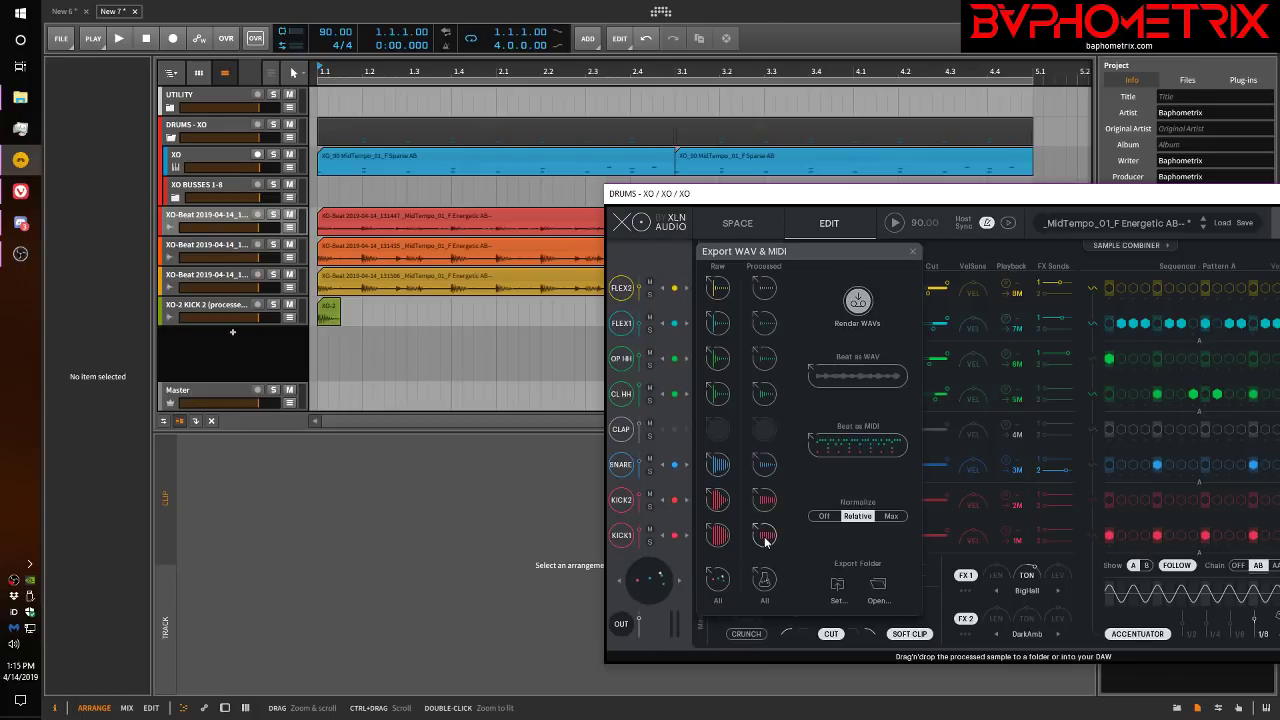
pyautogui.moveTo(493, 372); pyautogui.dragTo(360, 311)
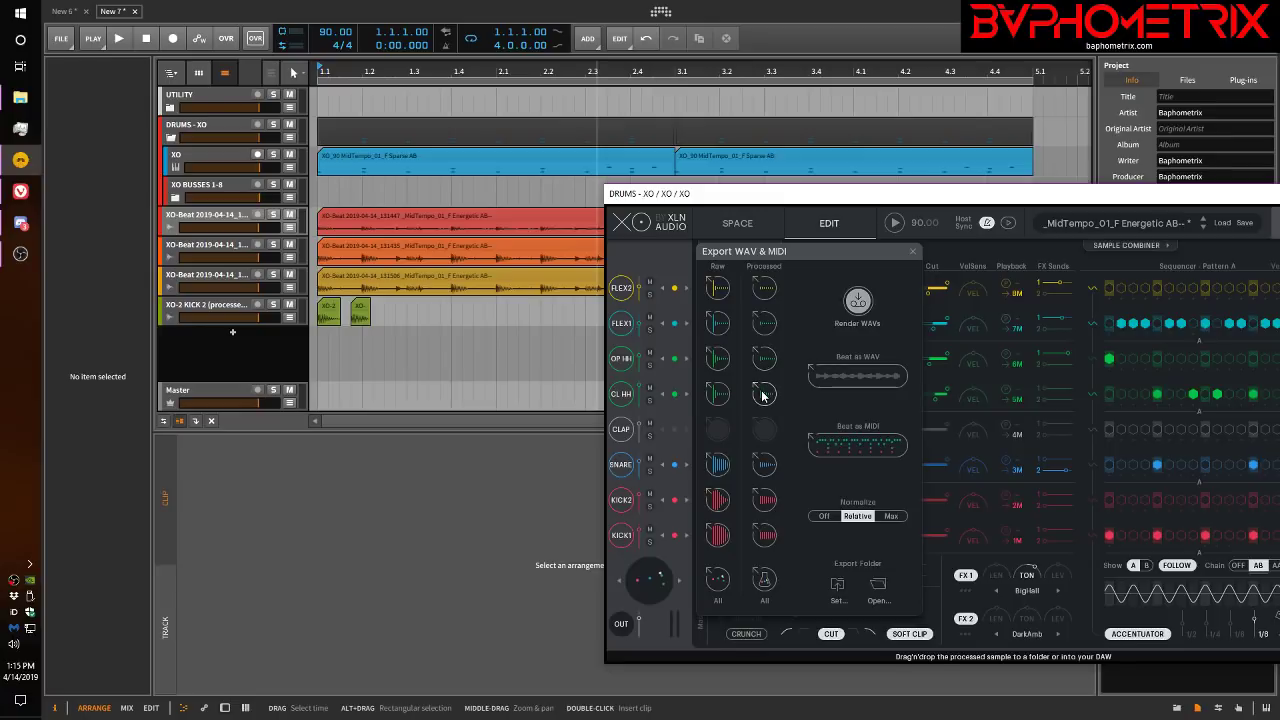
# Step: Place the processed CL HH sample on another new track with Relative, Max and Off normalization, and move XO to the middle of the arrangement
pyautogui.moveTo(412, 357); pyautogui.dragTo(369, 347)
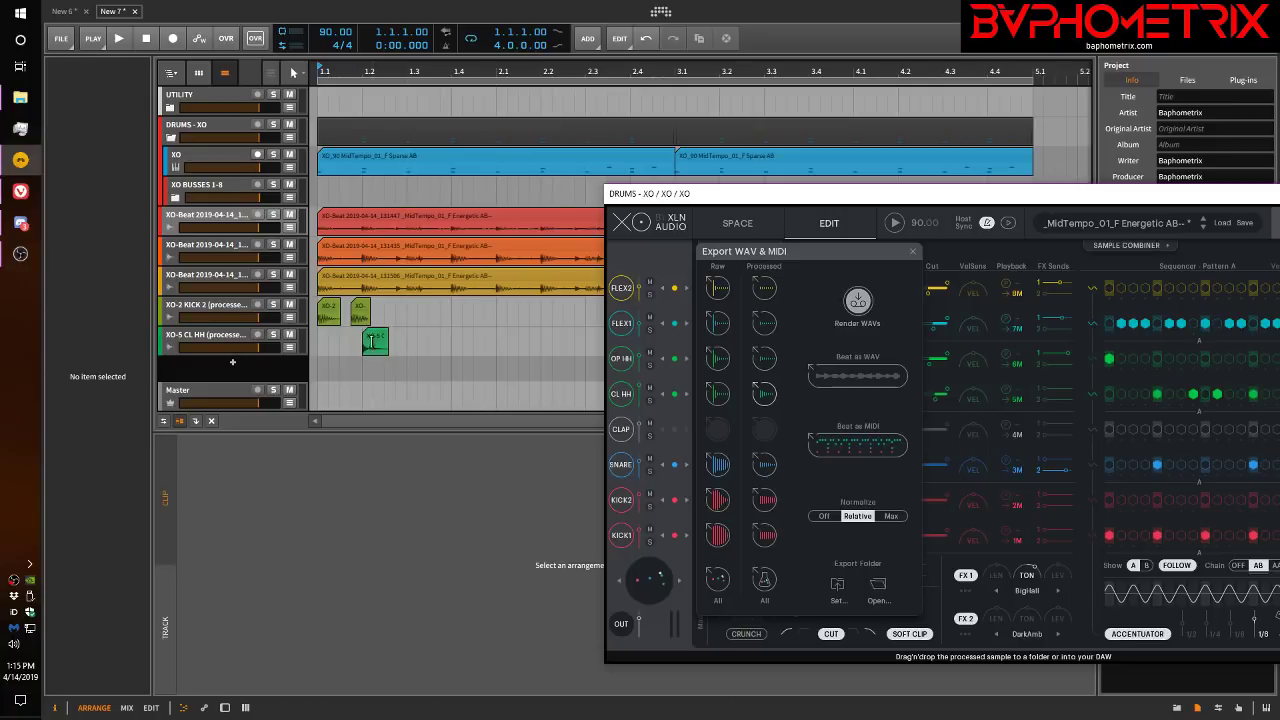
pyautogui.click(891, 516)
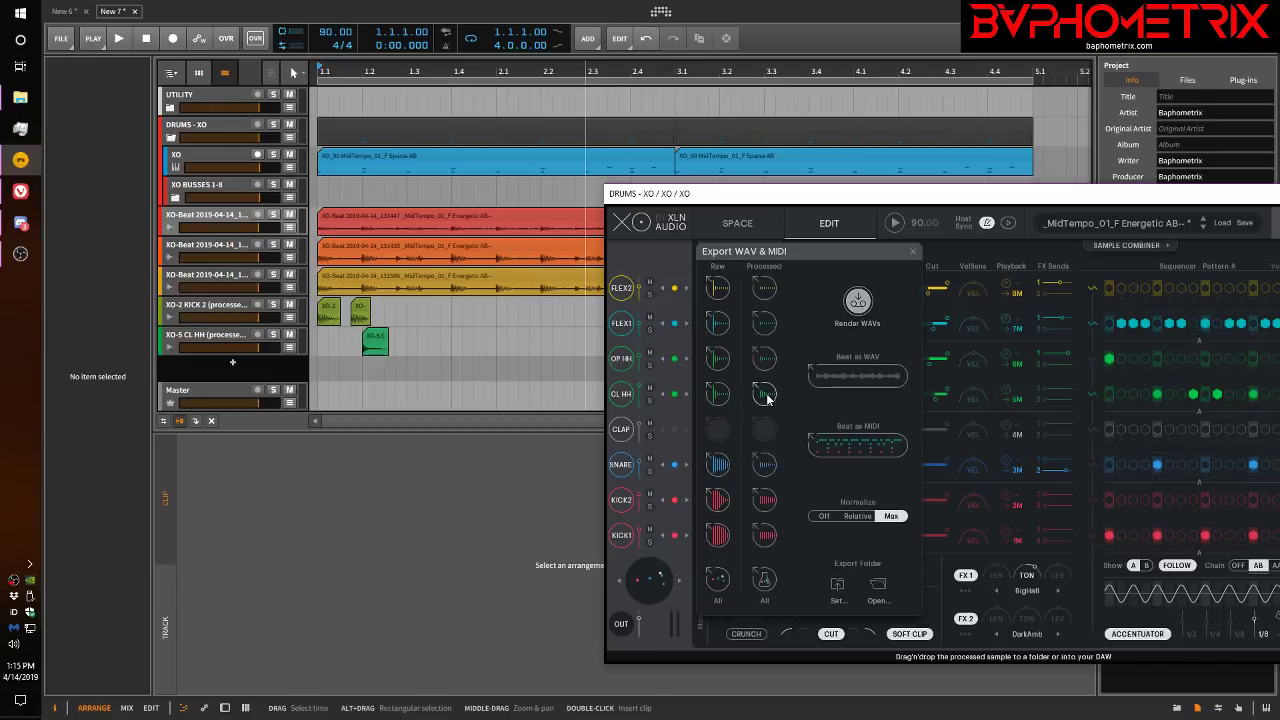
pyautogui.moveTo(766, 396); pyautogui.dragTo(414, 350)
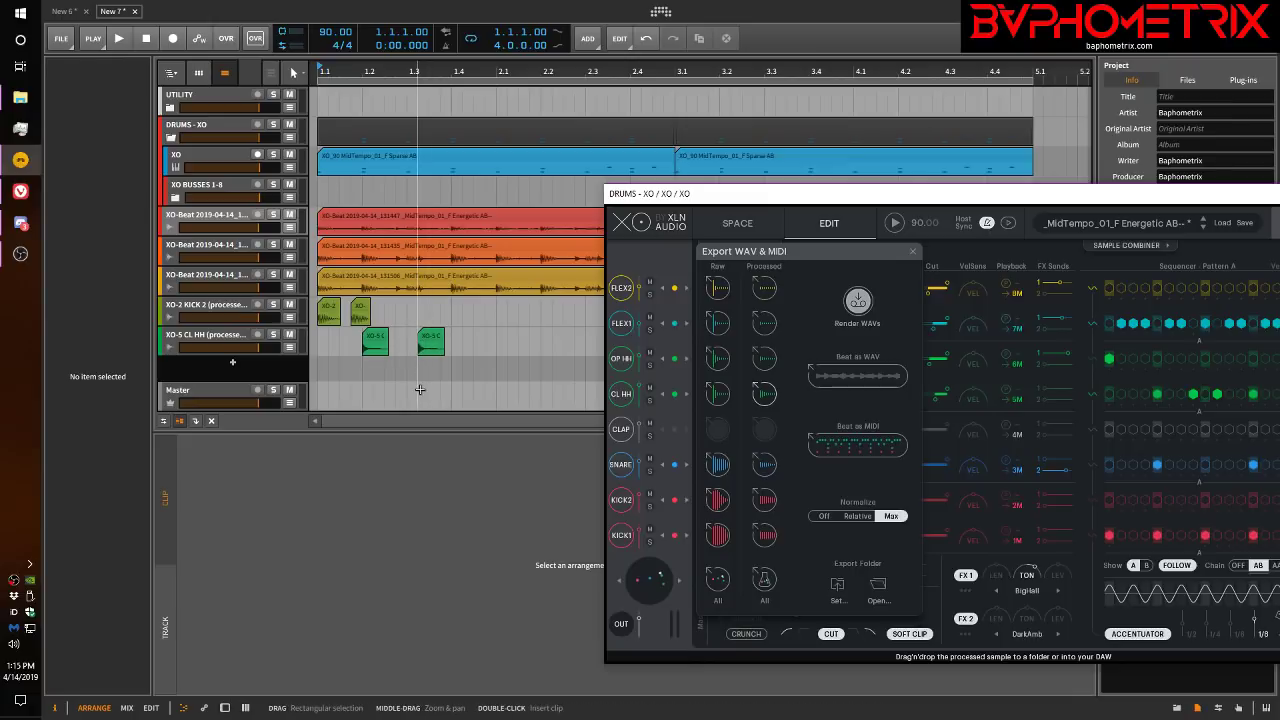
pyautogui.click(823, 515)
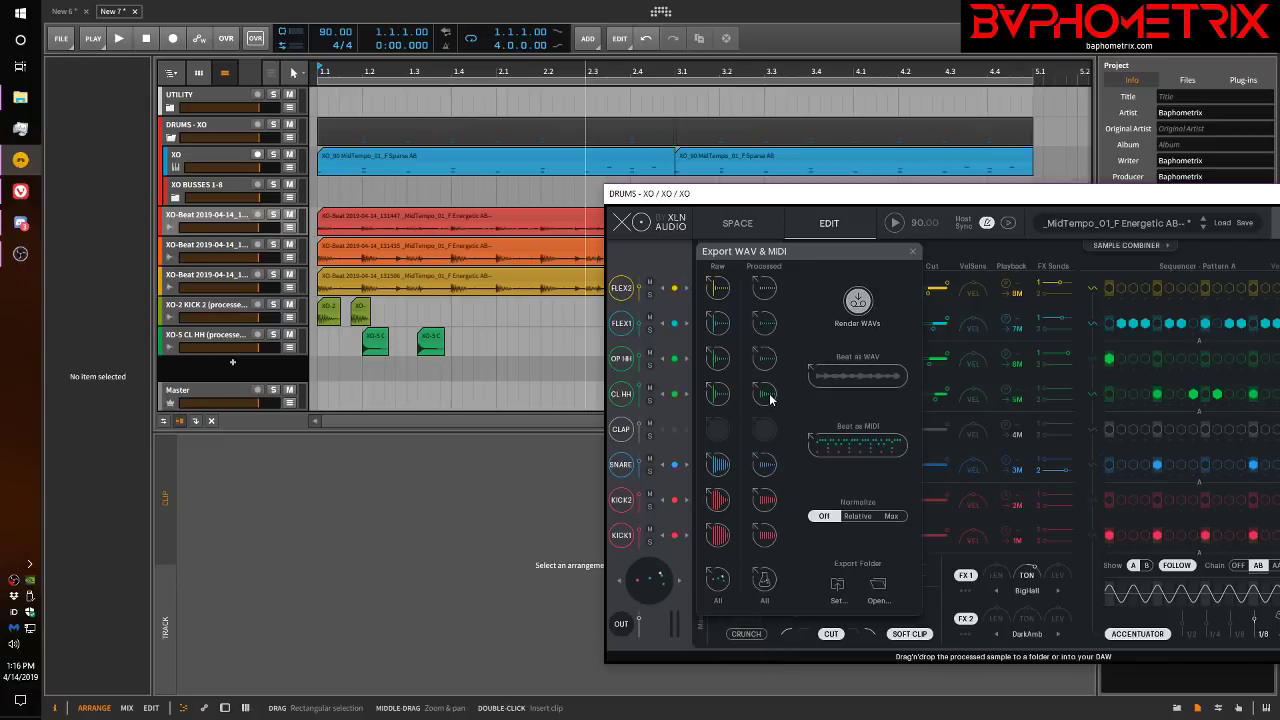
pyautogui.moveTo(764, 396); pyautogui.dragTo(331, 344)
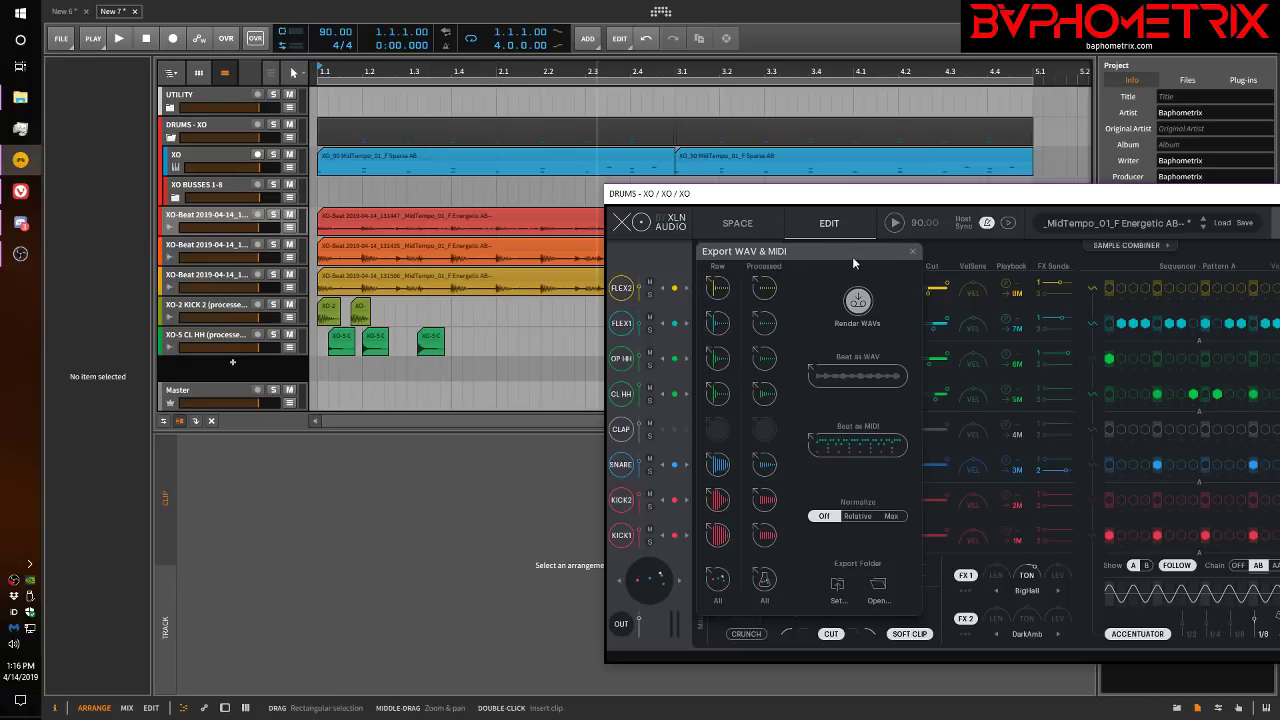
pyautogui.moveTo(878, 197); pyautogui.dragTo(616, 109)
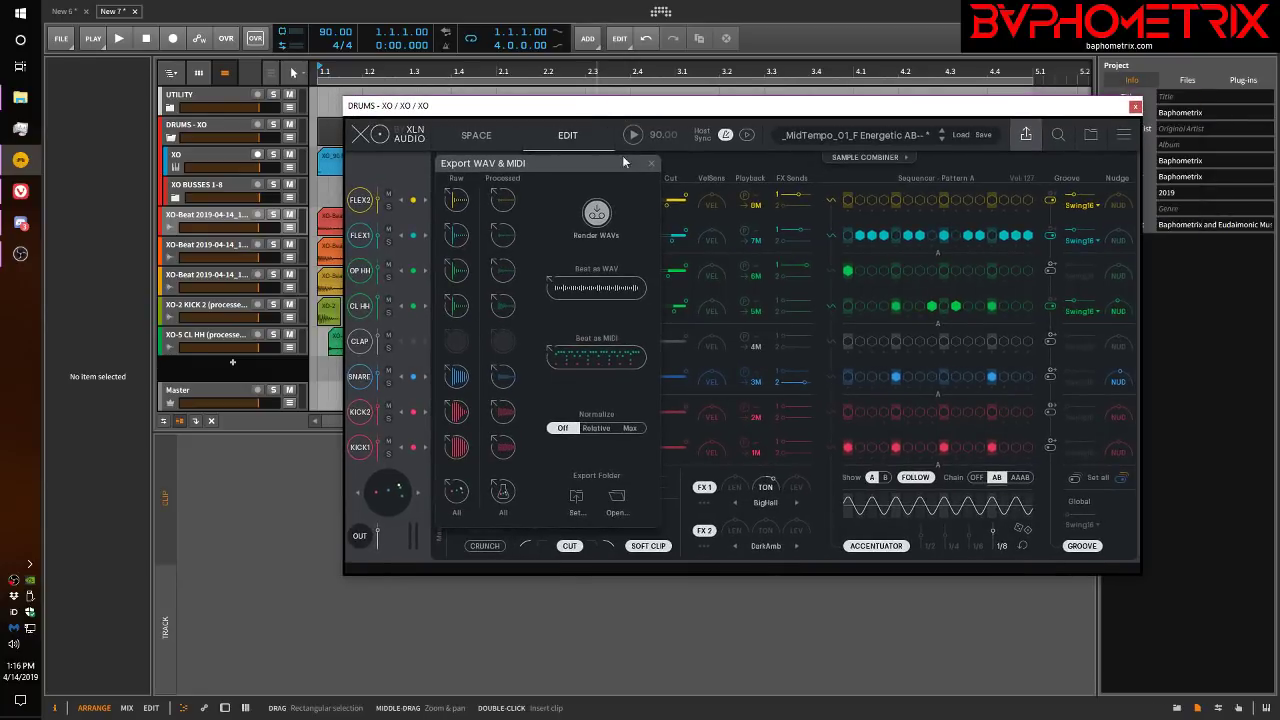